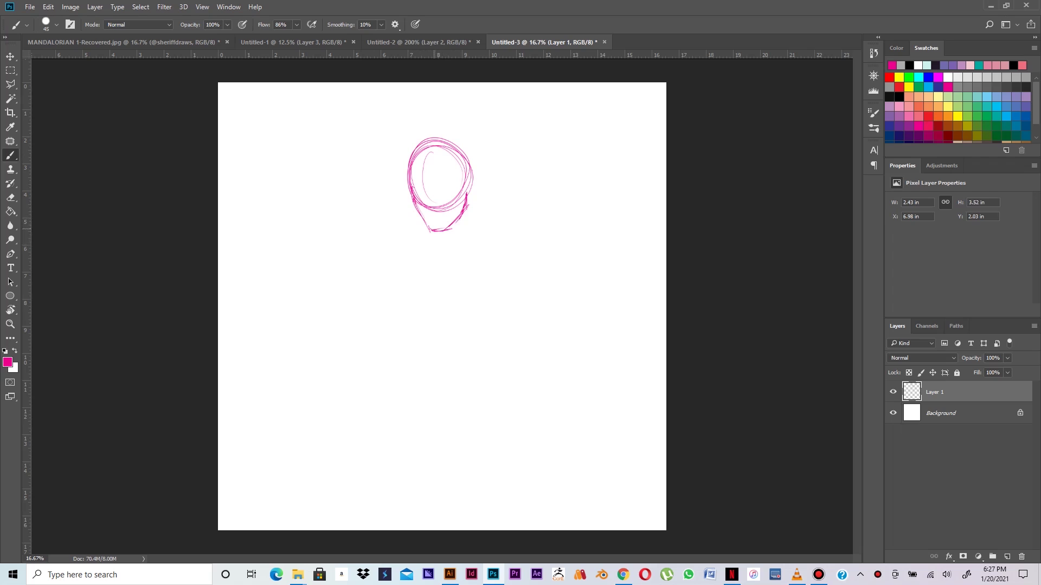
Step: Sketch the neck below the head, an oval for the chest, and the first side line of the torso
drag(433, 233, 437, 257)
drag(467, 207, 468, 229)
drag(469, 209, 471, 243)
mouse_move(466, 210)
mouse_down()
mouse_move(468, 250)
mouse_move(456, 247)
mouse_move(421, 292)
mouse_up()
mouse_move(461, 293)
mouse_down()
mouse_move(405, 304)
mouse_move(404, 294)
mouse_move(413, 315)
mouse_up()
mouse_move(477, 245)
mouse_down()
mouse_move(404, 307)
mouse_move(425, 331)
mouse_up()
drag(424, 325, 430, 379)
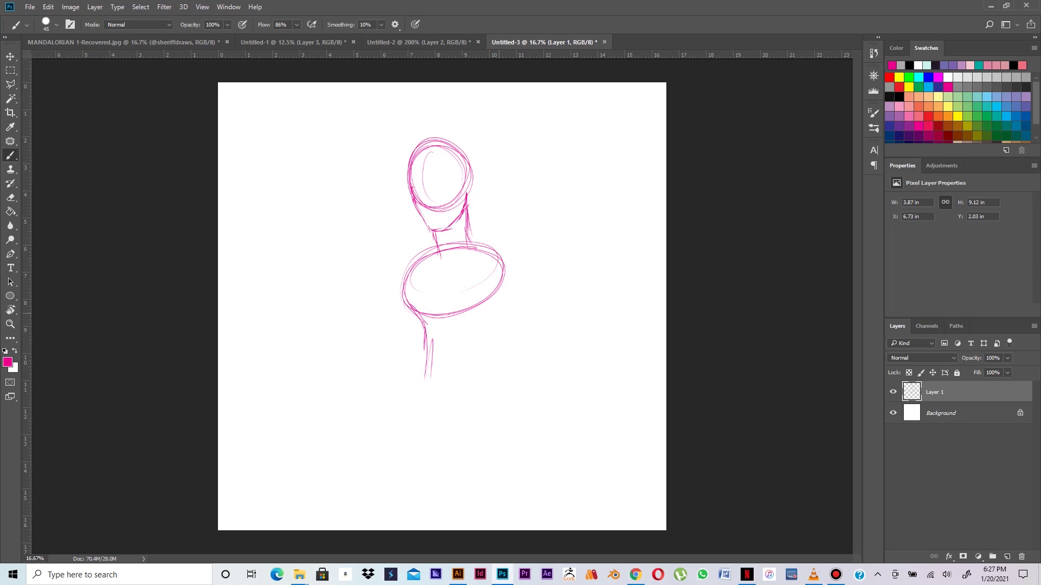
Step: Sketch the shoulder slope, shoulder circle, upper arm and foreshortened forearm on the figure's right-hand side of the canvas
mouse_move(469, 242)
mouse_down()
mouse_move(520, 264)
mouse_move(525, 281)
mouse_move(506, 312)
mouse_move(545, 282)
mouse_move(494, 269)
mouse_up()
drag(511, 307, 535, 342)
drag(504, 305, 542, 350)
mouse_move(533, 298)
mouse_down()
mouse_move(564, 346)
mouse_move(539, 367)
mouse_up()
drag(543, 331, 531, 380)
mouse_move(529, 363)
mouse_down()
mouse_move(553, 329)
mouse_move(560, 359)
mouse_up()
mouse_move(562, 340)
mouse_down()
mouse_move(529, 355)
mouse_move(525, 376)
mouse_up()
drag(534, 343, 540, 392)
mouse_move(561, 332)
mouse_down()
mouse_move(514, 389)
mouse_move(524, 392)
mouse_up()
mouse_move(535, 335)
mouse_down()
mouse_move(512, 396)
mouse_move(540, 389)
mouse_up()
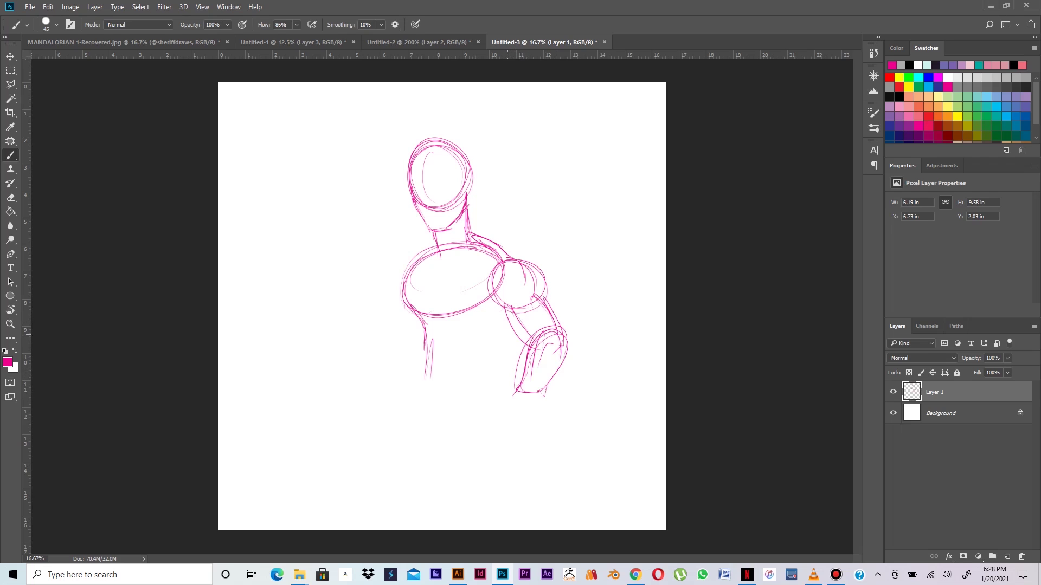
Step: Sketch both side lines of the torso from the chest oval down to the waist
drag(429, 318, 423, 403)
drag(504, 313, 492, 389)
drag(499, 349, 495, 400)
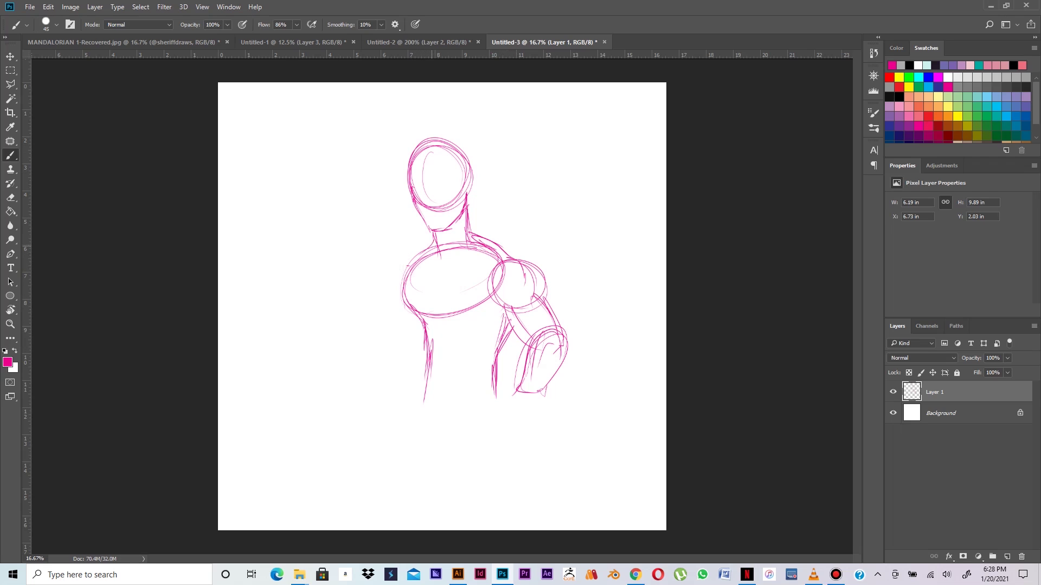
Step: Sketch the opposite arm with a shoulder circle, a lowered upper arm, a bent elbow and a raised forearm
mouse_move(406, 267)
mouse_down()
mouse_move(388, 290)
mouse_move(407, 282)
mouse_move(390, 291)
mouse_move(416, 305)
mouse_move(391, 304)
mouse_move(403, 312)
mouse_move(374, 318)
mouse_move(373, 351)
mouse_up()
drag(382, 315, 371, 350)
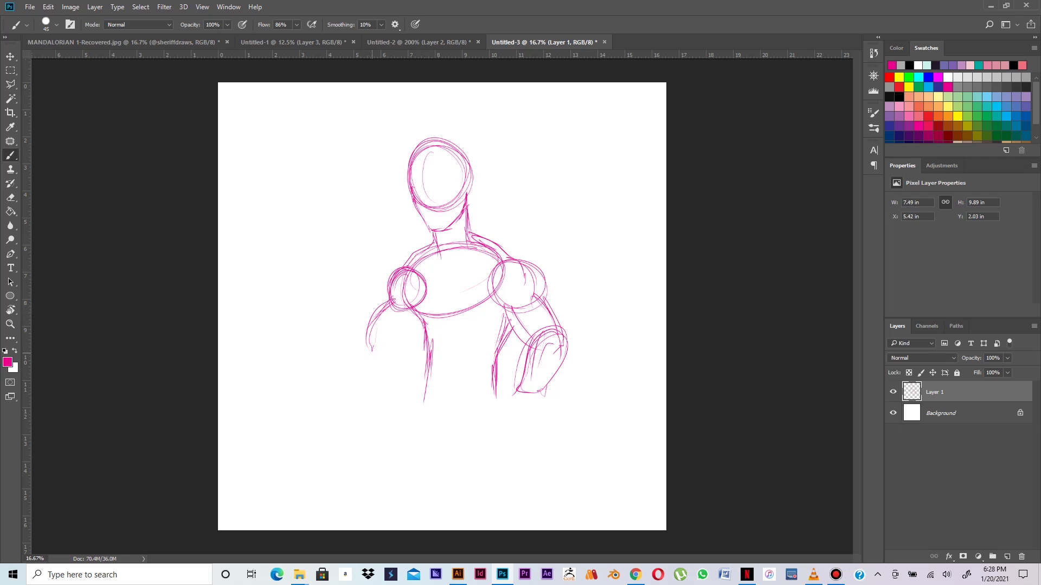
mouse_move(414, 313)
mouse_down()
mouse_move(403, 340)
mouse_move(373, 355)
mouse_up()
mouse_move(391, 302)
mouse_down()
mouse_move(370, 359)
mouse_move(385, 355)
mouse_up()
mouse_move(372, 362)
mouse_down()
mouse_move(397, 345)
mouse_move(371, 358)
mouse_up()
drag(379, 289, 368, 332)
drag(376, 270, 370, 311)
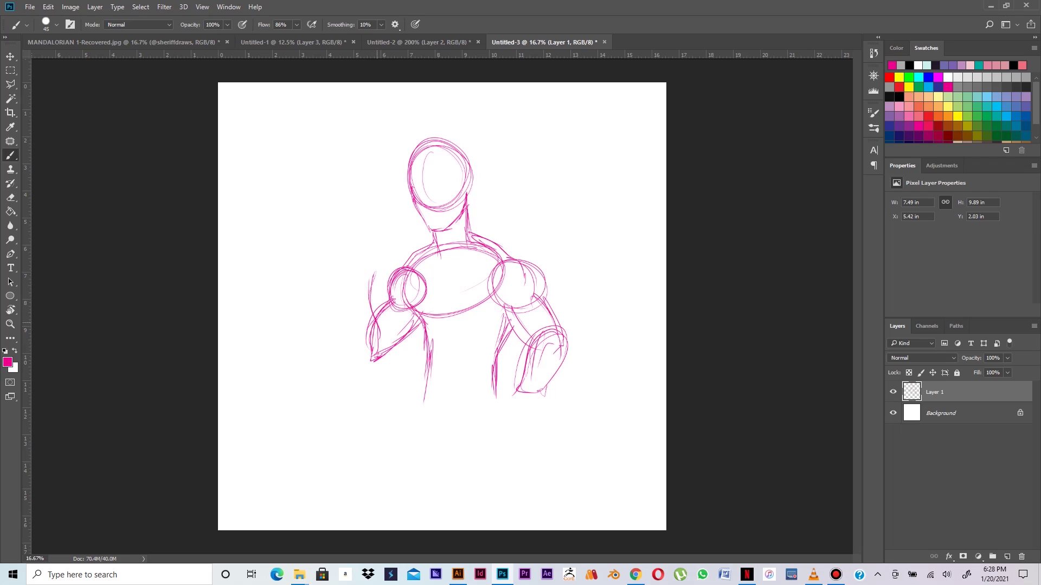
mouse_move(364, 268)
mouse_down()
mouse_move(346, 346)
mouse_move(360, 370)
mouse_move(380, 362)
mouse_move(367, 372)
mouse_move(373, 296)
mouse_up()
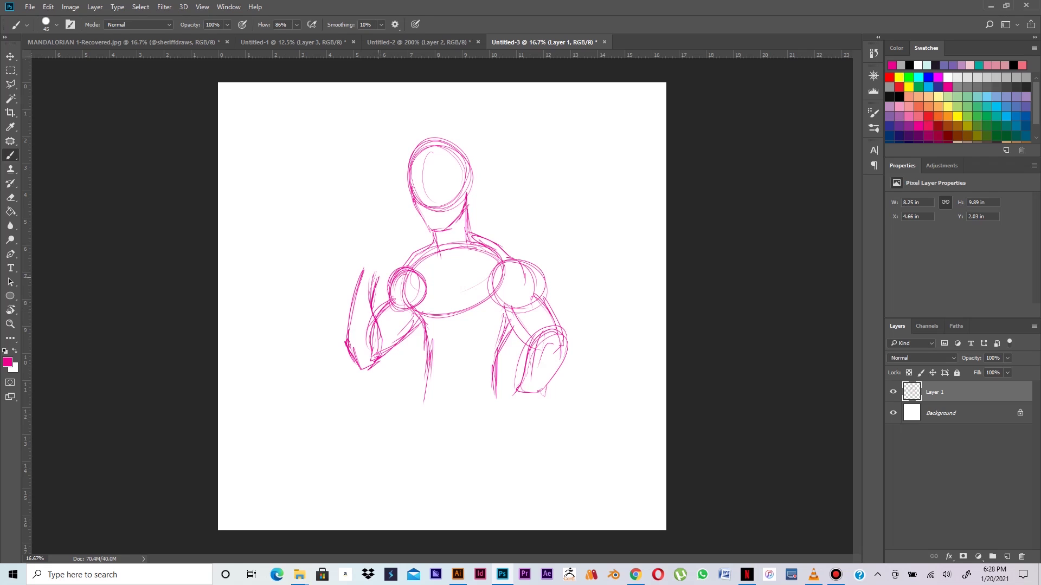
Step: Sketch the wrist and clenched fist of the raised arm and close its inner forearm line
drag(368, 261, 355, 281)
drag(360, 269, 385, 239)
right_click(386, 239)
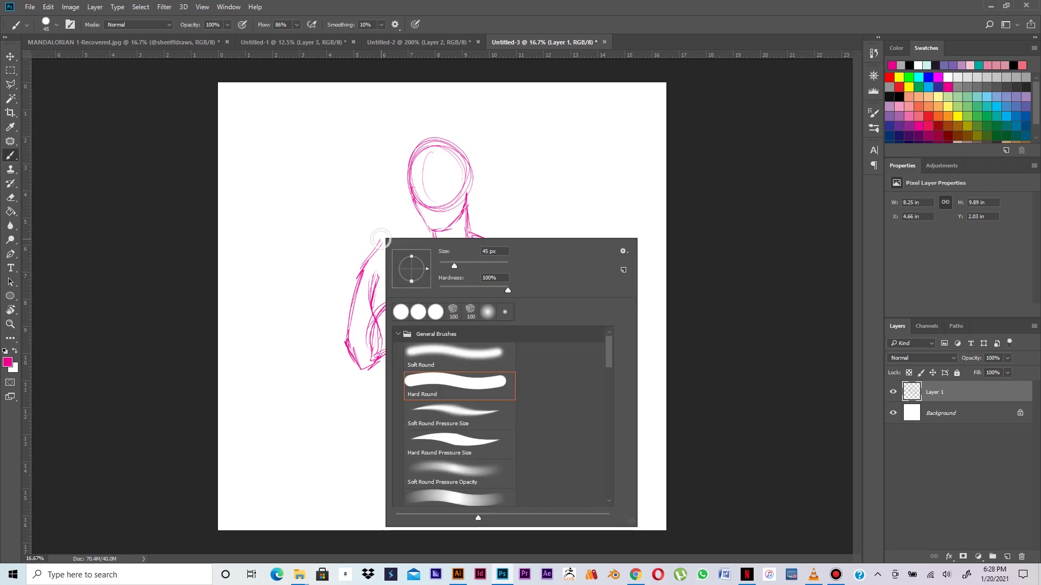
click(379, 236)
drag(382, 237, 400, 244)
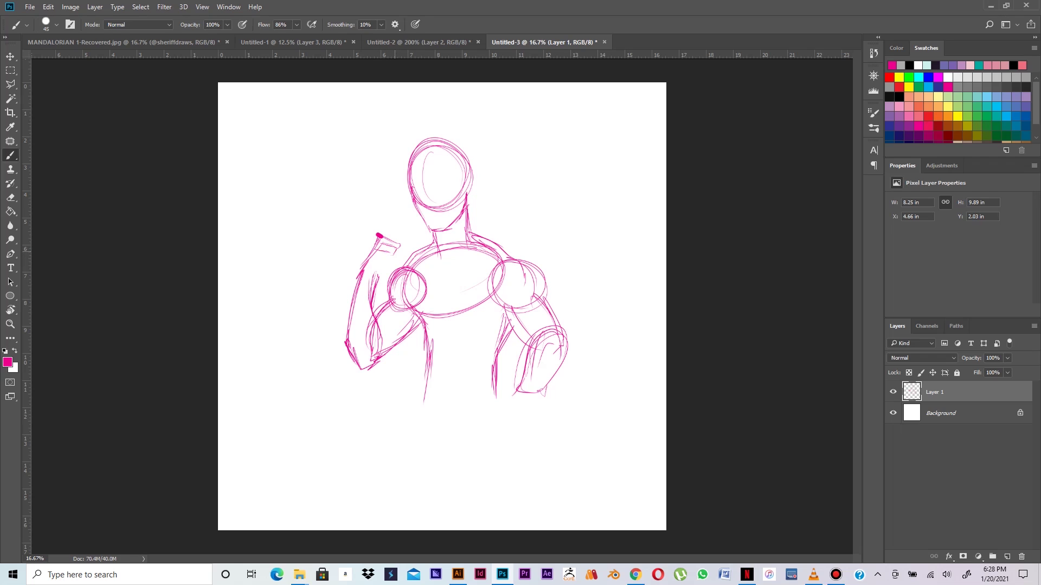
mouse_move(388, 260)
mouse_down()
mouse_move(378, 268)
mouse_move(376, 310)
mouse_up()
drag(403, 244, 399, 258)
Step: Select the lowered arm and its shoulder with the Polygonal Lasso, move it slightly closer to the chest, and deselect it
click(10, 84)
click(500, 247)
click(495, 253)
click(476, 288)
click(503, 323)
click(514, 358)
click(504, 395)
click(547, 405)
click(571, 392)
click(590, 331)
click(578, 295)
click(553, 262)
click(520, 244)
key(v)
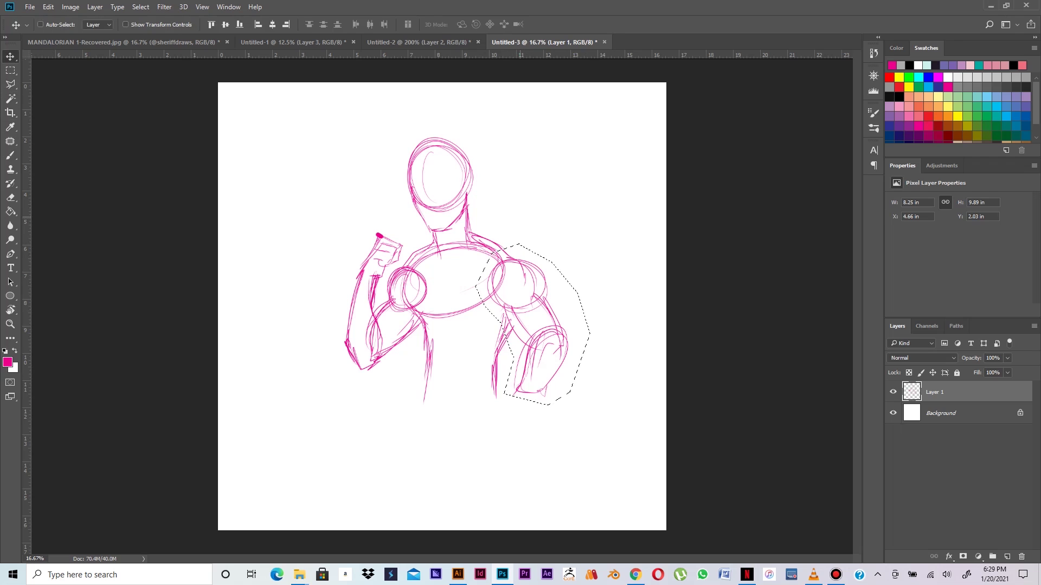
mouse_move(562, 292)
mouse_down()
mouse_move(534, 267)
mouse_move(533, 293)
mouse_move(518, 280)
mouse_up()
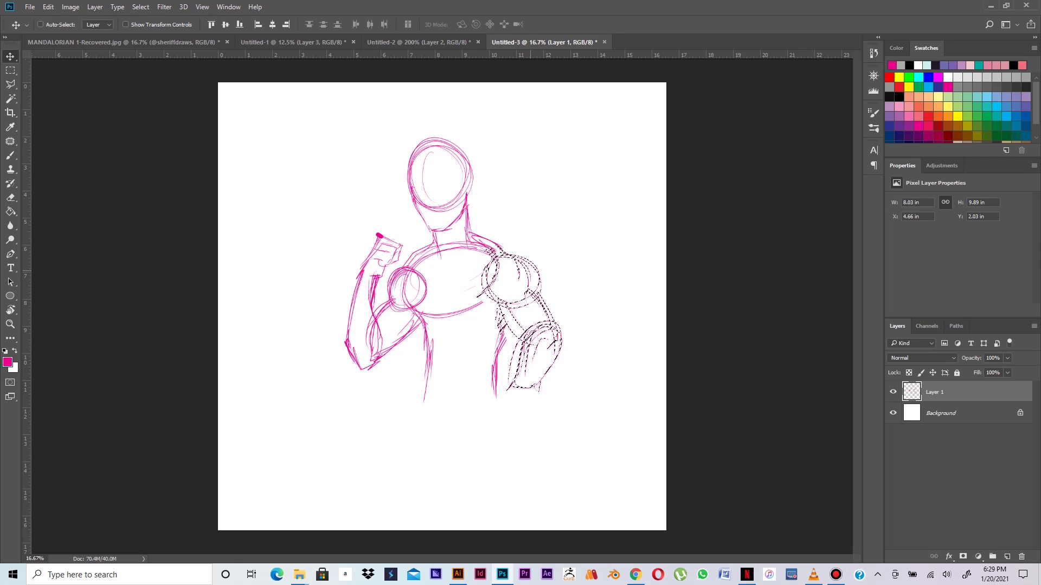
key(ctrl+d)
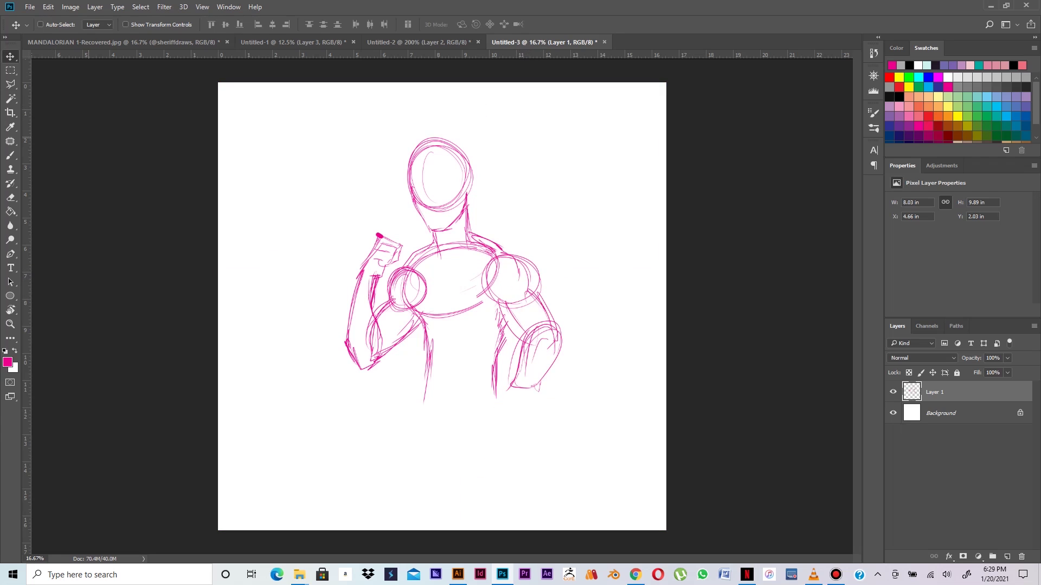
Step: Draw an open, outstretched hand with thumb, palm and fingers over the lowered arm's forearm
click(10, 156)
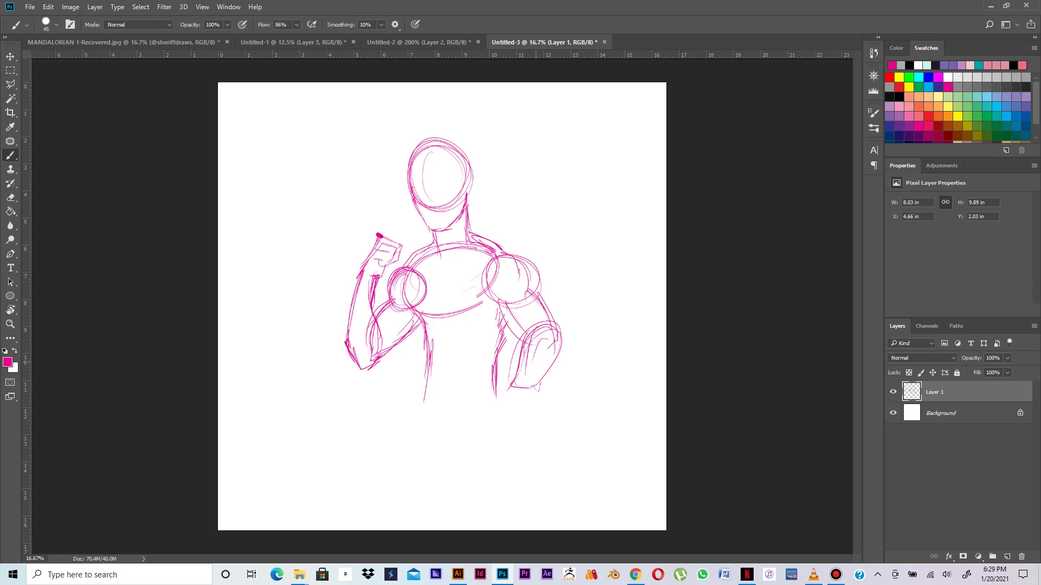
mouse_move(498, 372)
mouse_down()
mouse_move(522, 363)
mouse_move(496, 370)
mouse_move(502, 383)
mouse_up()
mouse_move(496, 370)
mouse_down()
mouse_move(520, 363)
mouse_move(539, 340)
mouse_move(537, 363)
mouse_move(512, 390)
mouse_move(545, 401)
mouse_up()
click(534, 362)
right_click(539, 360)
key(Escape)
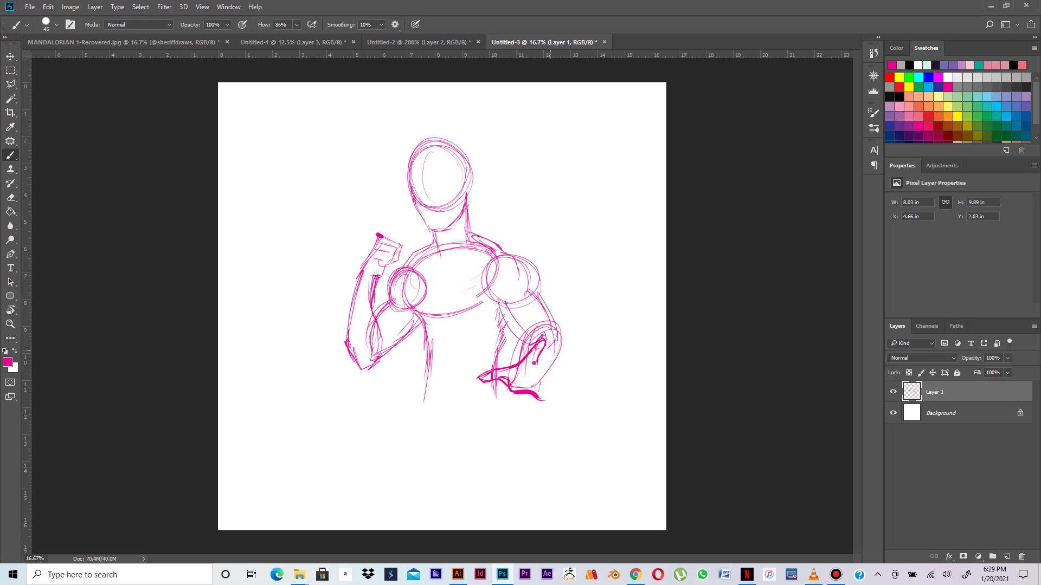
drag(551, 349, 540, 363)
drag(559, 359, 554, 367)
drag(558, 382, 569, 380)
key(ctrl+z)
drag(573, 380, 545, 404)
Step: Select the open hand with the Polygonal Lasso, enlarge it slightly with Free Transform, and deselect it
key(l)
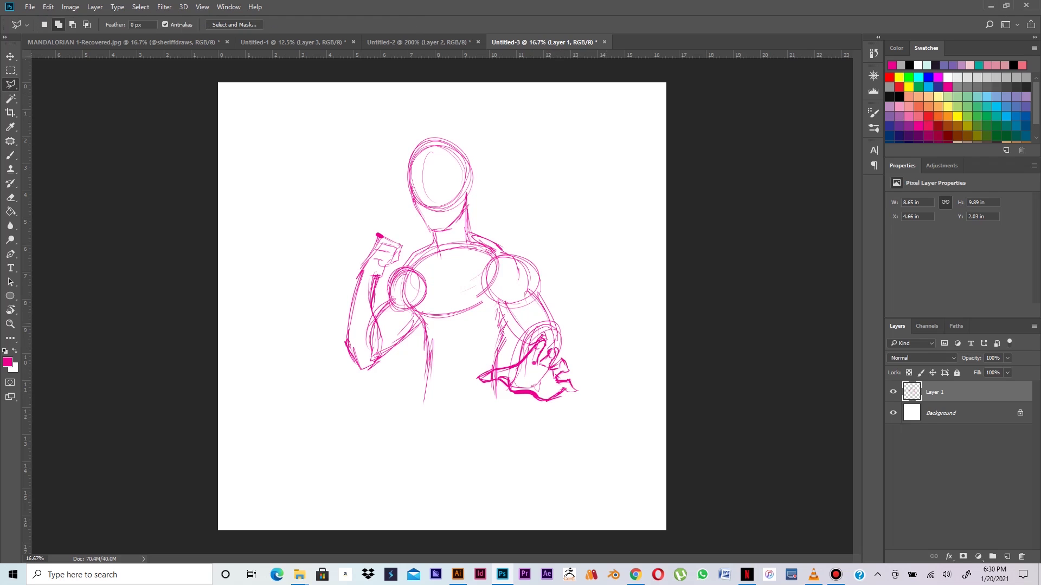
click(557, 336)
click(533, 332)
click(518, 347)
click(497, 356)
click(479, 366)
click(472, 388)
click(500, 392)
click(521, 410)
click(578, 350)
key(ctrl)
key(ctrl+t)
drag(592, 333, 598, 328)
key(Return)
key(Return)
key(ctrl+d)
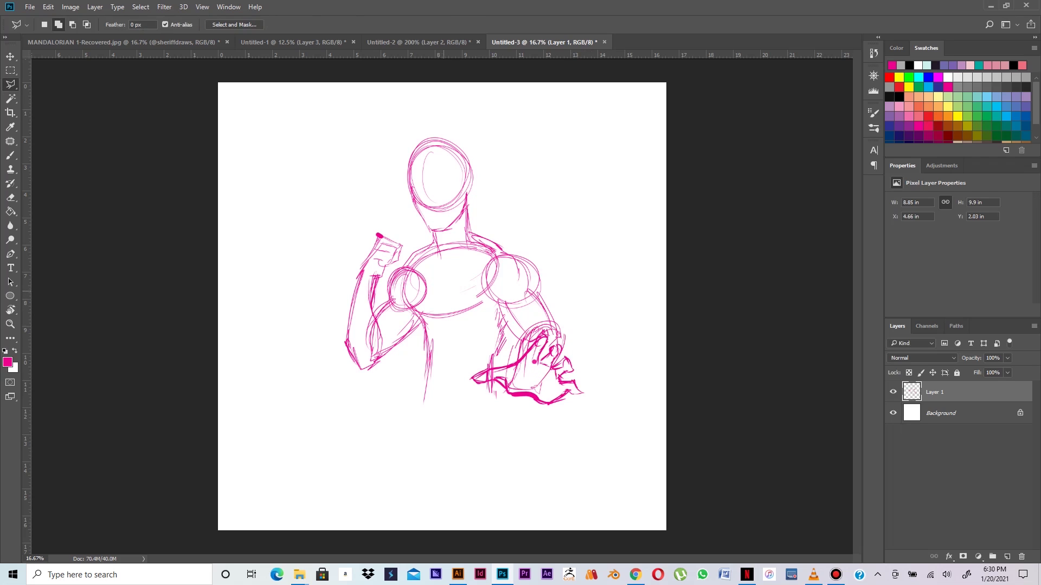
Step: Redraw the torso's side line beside the open hand and reinforce the forearm edge
key(b)
drag(518, 331, 495, 365)
drag(508, 301, 504, 344)
drag(561, 328, 565, 337)
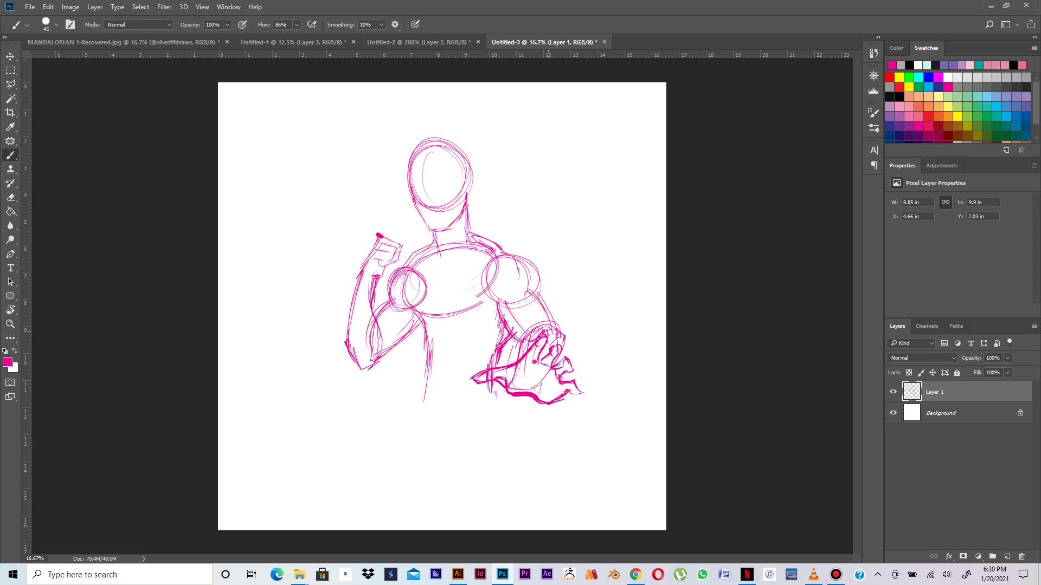
Step: Draw the chest's centre line and lower pectoral contours, and extend the waist and hip lines downward
drag(489, 289, 451, 323)
mouse_move(440, 279)
mouse_down()
mouse_move(448, 331)
mouse_move(421, 326)
mouse_up()
mouse_move(416, 284)
mouse_down()
mouse_move(422, 328)
mouse_move(446, 326)
mouse_up()
drag(492, 299, 473, 322)
drag(482, 317, 466, 325)
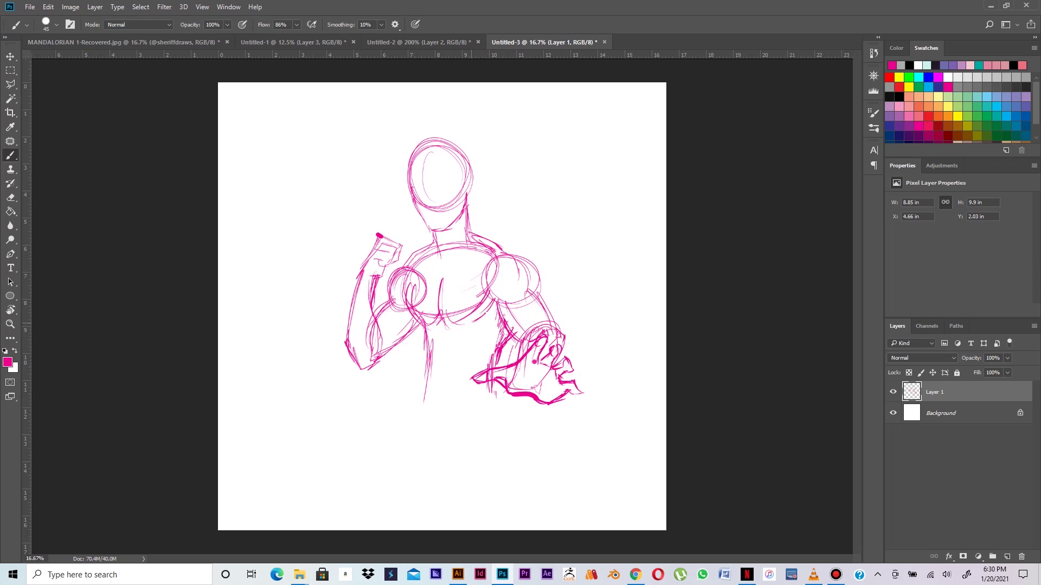
drag(432, 372, 421, 402)
drag(490, 385, 525, 426)
Step: Sketch shoulder-length hair with jagged strands around the crown and both sides of the head
mouse_move(422, 139)
mouse_down()
mouse_move(442, 142)
mouse_move(450, 125)
mouse_up()
drag(434, 131, 449, 127)
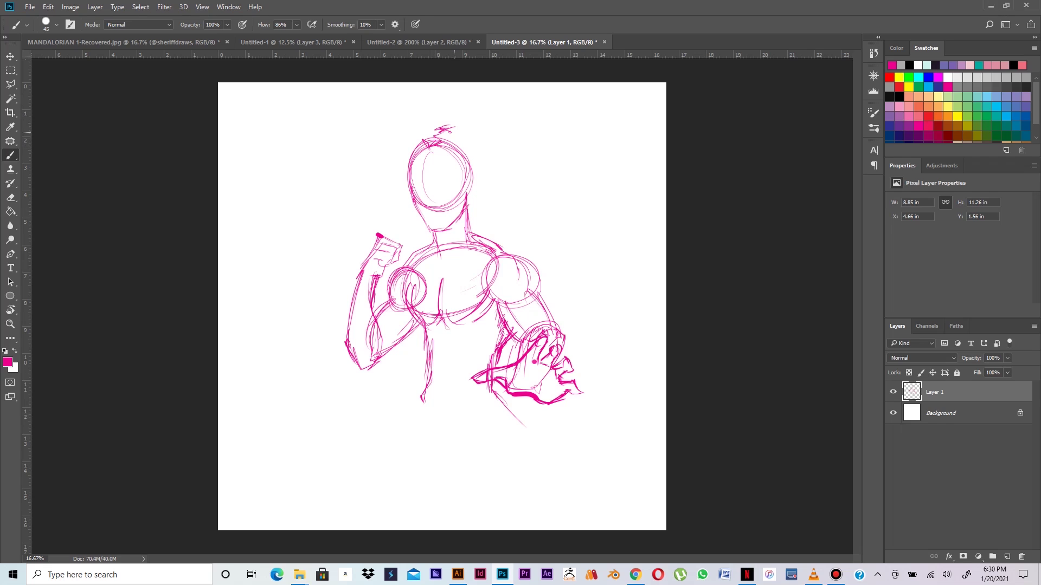
mouse_move(435, 144)
mouse_down()
mouse_move(455, 151)
mouse_move(459, 182)
mouse_move(467, 180)
mouse_move(465, 224)
mouse_move(478, 241)
mouse_up()
mouse_move(454, 130)
mouse_down()
mouse_move(485, 147)
mouse_move(492, 186)
mouse_up()
drag(480, 151, 493, 229)
drag(421, 137, 443, 135)
mouse_move(439, 128)
mouse_down()
mouse_move(410, 134)
mouse_move(393, 171)
mouse_move(400, 204)
mouse_up()
mouse_move(407, 164)
mouse_down()
mouse_move(401, 233)
mouse_move(416, 247)
mouse_move(430, 235)
mouse_up()
Step: Add the collarbones and neck muscle lines, and reinforce the lower chest contour
drag(489, 305, 465, 322)
mouse_move(482, 250)
mouse_down()
mouse_move(441, 272)
mouse_move(420, 261)
mouse_move(437, 250)
mouse_up()
drag(461, 216, 441, 252)
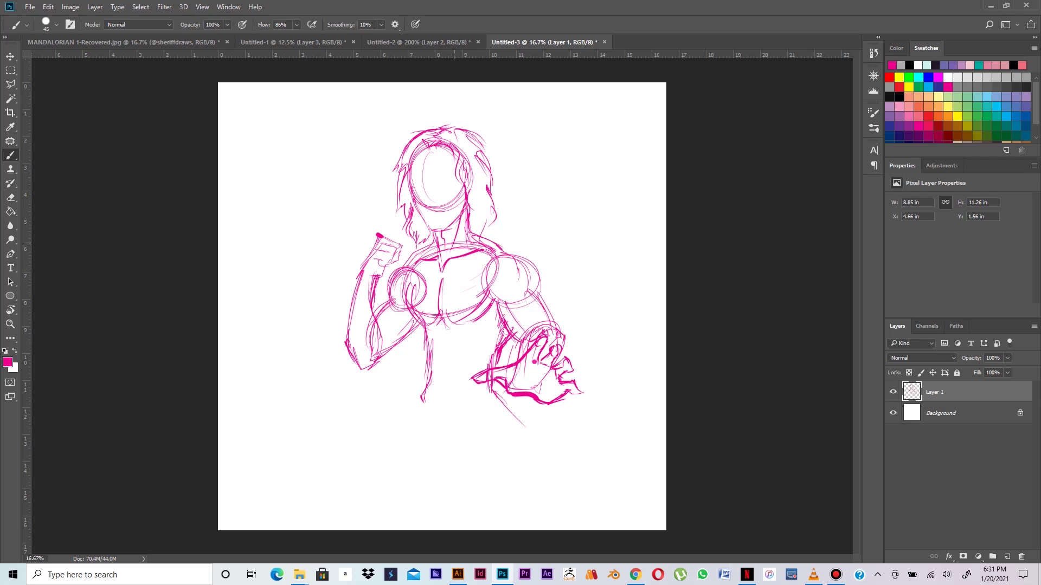
drag(441, 243, 440, 231)
Step: Draw the waistline across the torso and begin the hip curves and outer thigh line
drag(426, 398, 489, 393)
drag(428, 396, 485, 393)
mouse_move(485, 395)
mouse_down()
mouse_move(442, 427)
mouse_move(533, 448)
mouse_move(535, 482)
mouse_up()
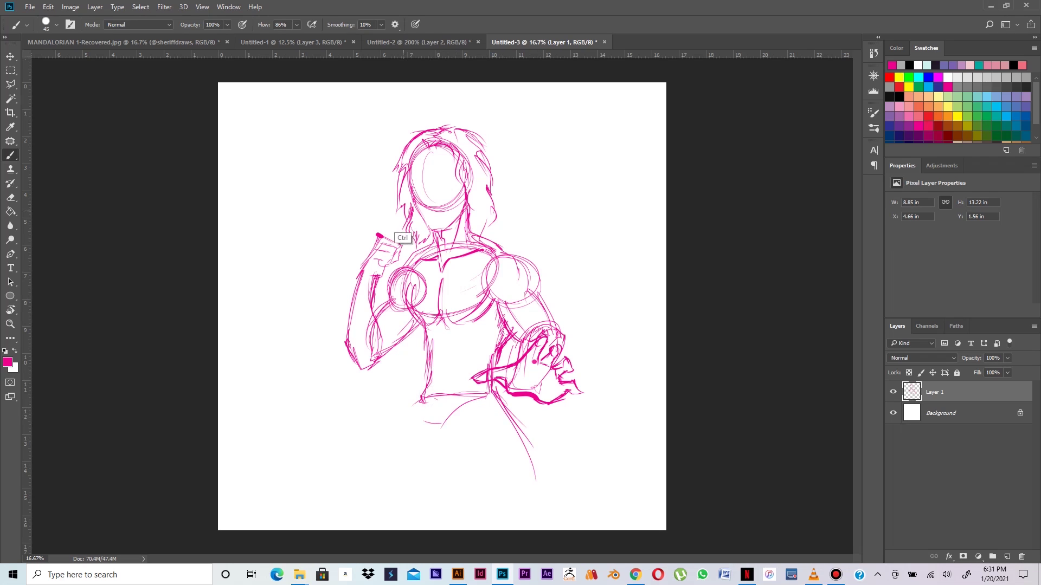
Step: Scale the whole sketch down to about 6.24 in wide and move it to the upper part of the canvas
key(ctrl+t)
drag(584, 125, 513, 231)
mouse_move(429, 356)
mouse_down()
mouse_move(456, 200)
mouse_move(456, 229)
mouse_move(441, 220)
mouse_up()
key(b)
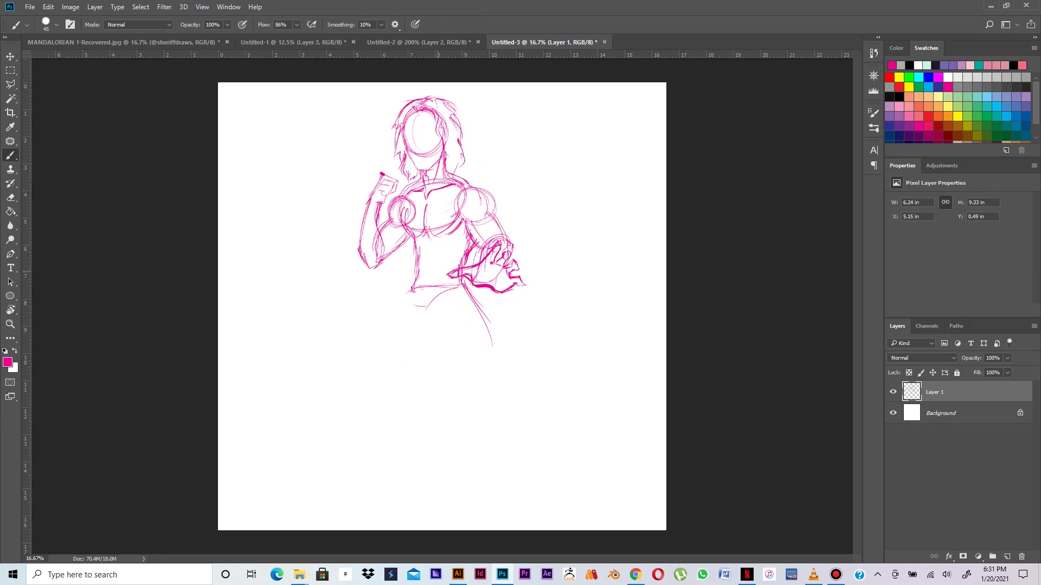
Step: Draw the bent leg's hip line and add horizontal wrap lines for a sash around the waist
drag(410, 289, 390, 311)
mouse_move(417, 255)
mouse_down()
mouse_move(466, 257)
mouse_move(409, 265)
mouse_move(412, 283)
mouse_move(441, 251)
mouse_move(459, 254)
mouse_move(442, 261)
mouse_up()
key(ctrl+z)
mouse_move(421, 267)
mouse_down()
mouse_move(442, 267)
mouse_move(438, 285)
mouse_move(454, 282)
mouse_move(459, 262)
mouse_move(438, 274)
mouse_up()
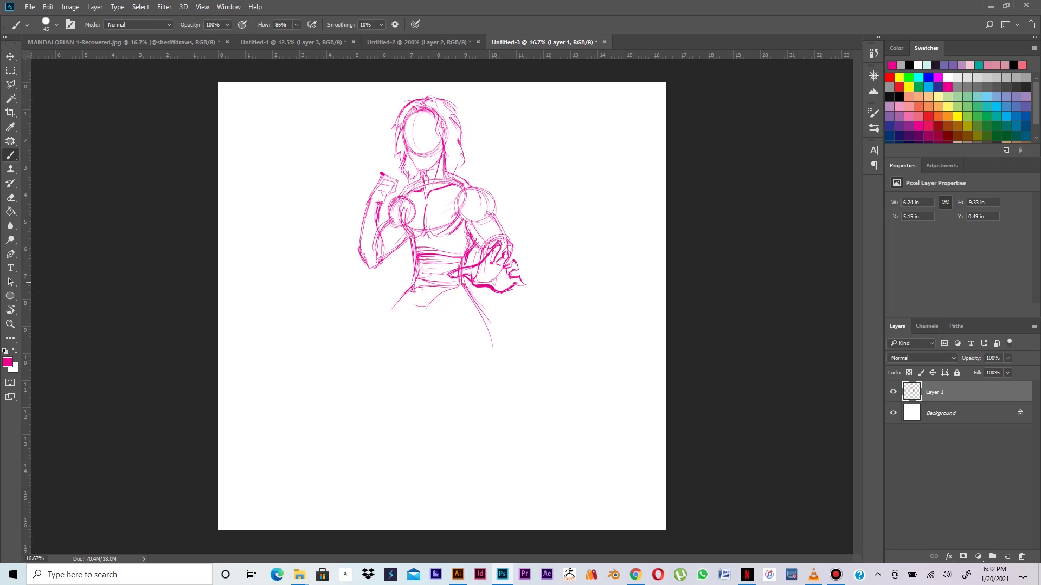
Step: Draw the bent leg with a baggy trouser leg gathered below the knee, a shin and a foot
mouse_move(414, 280)
mouse_down()
mouse_move(401, 297)
mouse_move(467, 298)
mouse_move(330, 353)
mouse_up()
mouse_move(381, 301)
mouse_down()
mouse_move(325, 359)
mouse_move(320, 381)
mouse_up()
mouse_move(427, 338)
mouse_down()
mouse_move(348, 375)
mouse_move(361, 382)
mouse_move(347, 392)
mouse_move(326, 393)
mouse_move(330, 404)
mouse_move(355, 398)
mouse_up()
drag(371, 398, 375, 432)
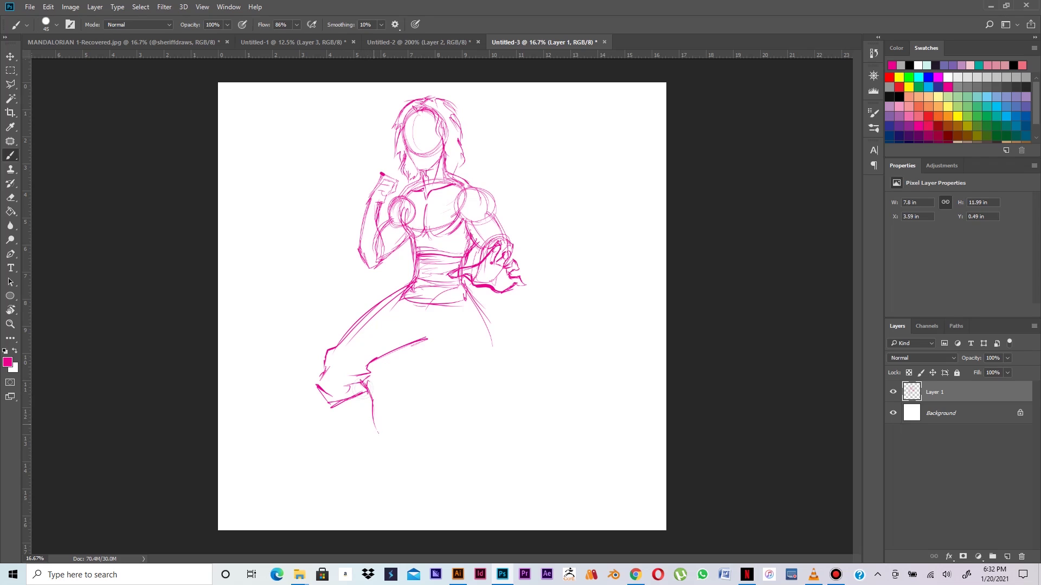
drag(369, 394, 379, 448)
mouse_move(330, 406)
mouse_down()
mouse_move(367, 459)
mouse_move(387, 457)
mouse_move(392, 468)
mouse_move(326, 474)
mouse_move(348, 482)
mouse_move(391, 466)
mouse_up()
drag(426, 337, 472, 367)
mouse_move(409, 313)
mouse_down()
mouse_move(425, 336)
mouse_move(438, 315)
mouse_move(426, 333)
mouse_move(361, 352)
mouse_move(367, 385)
mouse_move(319, 388)
mouse_up()
Step: Draw the extended leg with a baggy trouser leg gathered below the knee, fold lines and a slim shin
drag(429, 332, 485, 392)
drag(468, 294, 502, 358)
mouse_move(481, 319)
mouse_down()
mouse_move(533, 396)
mouse_move(494, 410)
mouse_move(535, 437)
mouse_up()
drag(531, 391, 548, 408)
mouse_move(546, 409)
mouse_down()
mouse_move(539, 441)
mouse_move(519, 440)
mouse_move(558, 481)
mouse_up()
drag(531, 449, 560, 491)
drag(550, 426, 571, 479)
drag(562, 444, 584, 493)
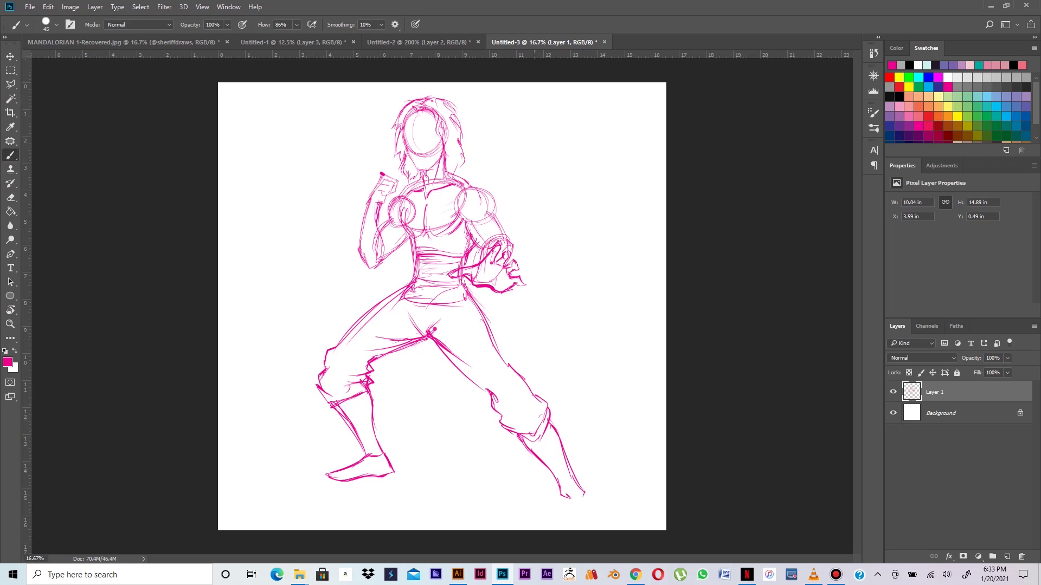
drag(464, 373, 516, 415)
drag(506, 359, 526, 404)
Step: Flip the sketch horizontally to check the pose in mirror view, and flip it back
click(48, 7)
mouse_move(65, 239)
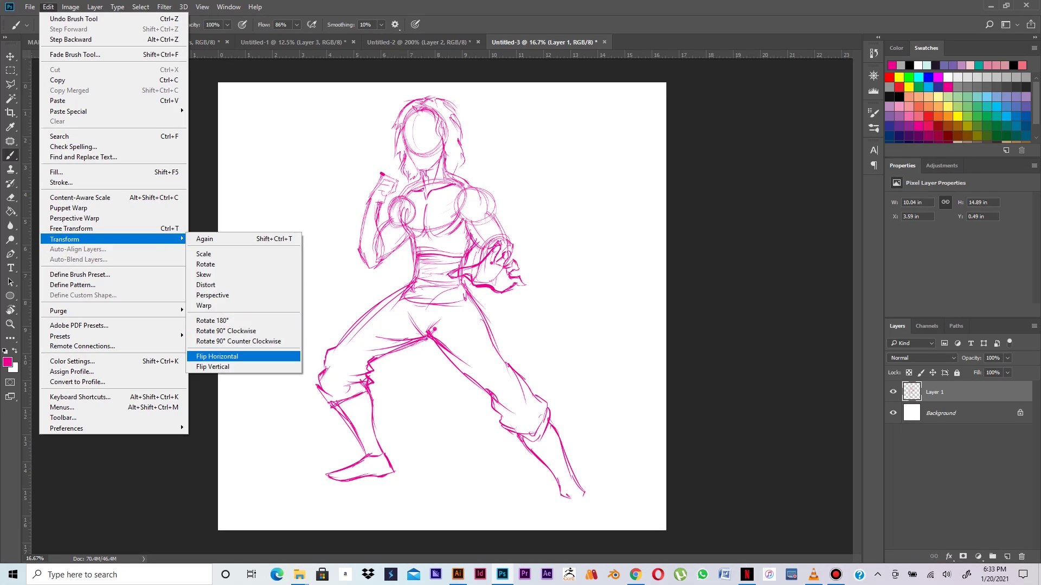
click(217, 356)
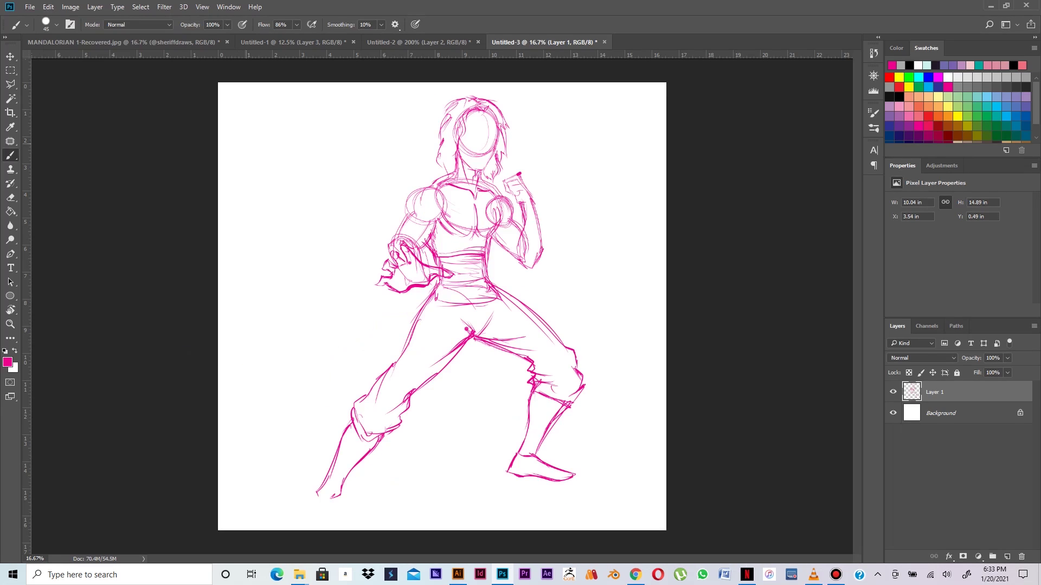
click(48, 7)
mouse_move(65, 239)
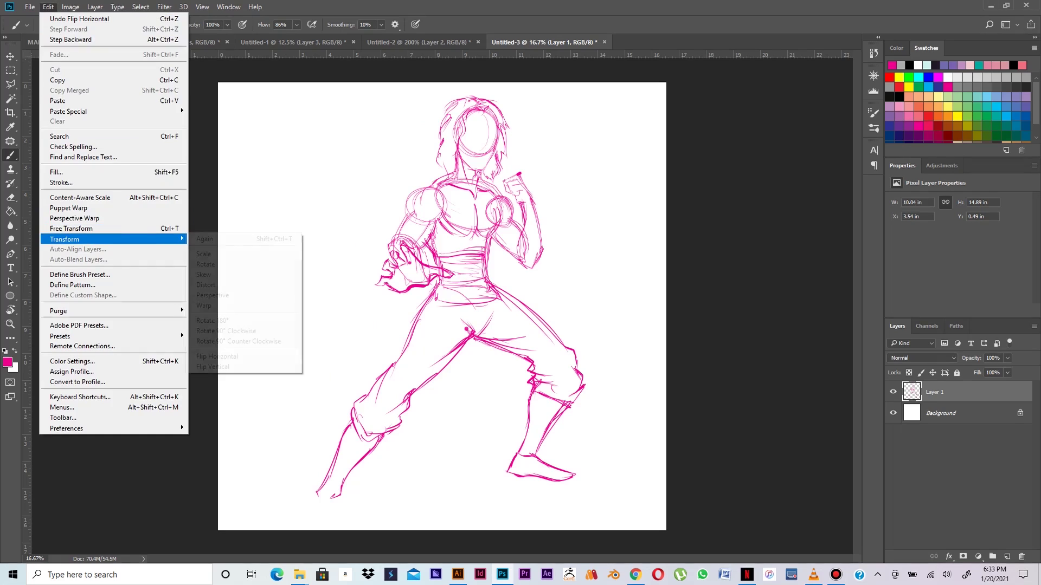
click(216, 357)
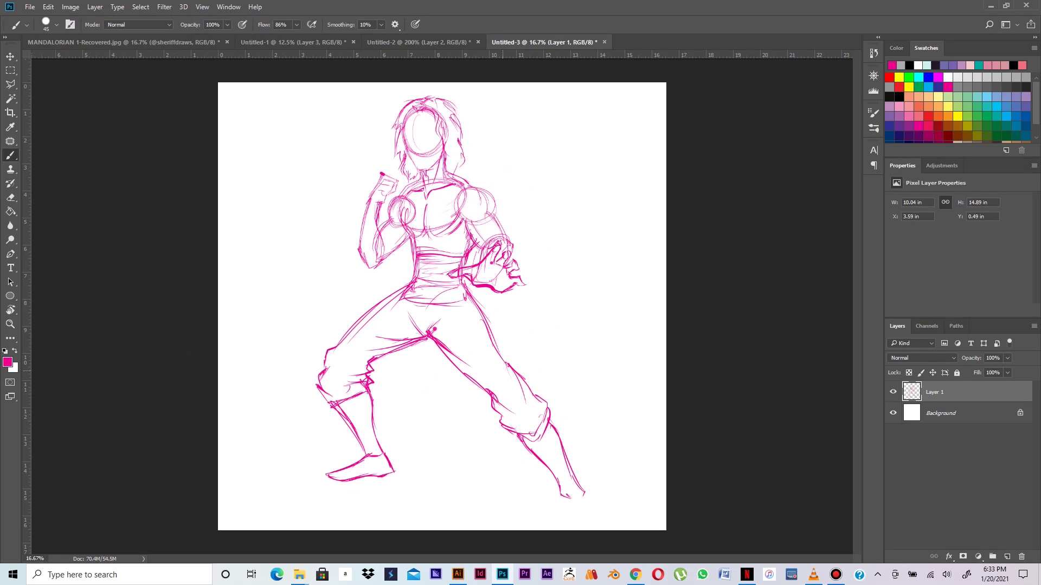
Step: Draw the extended leg's foot, and scale the whole figure to 96.95% and reposition it within the canvas
mouse_move(565, 496)
mouse_down()
mouse_move(583, 492)
mouse_move(574, 528)
mouse_move(599, 525)
mouse_up()
mouse_move(578, 491)
mouse_down()
mouse_move(597, 511)
mouse_move(581, 524)
mouse_move(589, 523)
mouse_up()
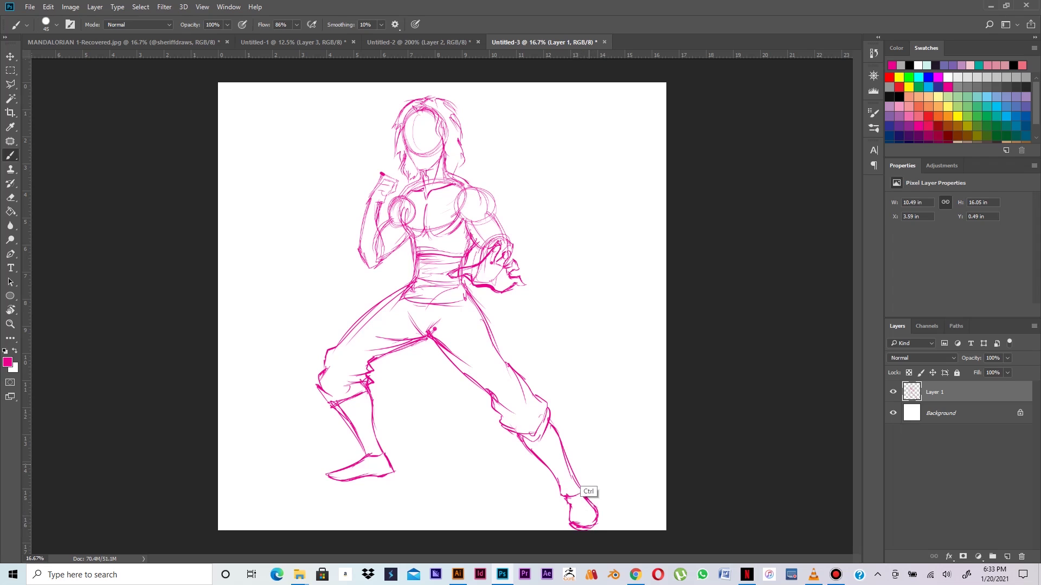
key(ctrl+t)
drag(600, 96, 591, 109)
mouse_move(483, 247)
mouse_down()
mouse_move(491, 234)
mouse_move(488, 252)
mouse_move(477, 252)
mouse_up()
key(Return)
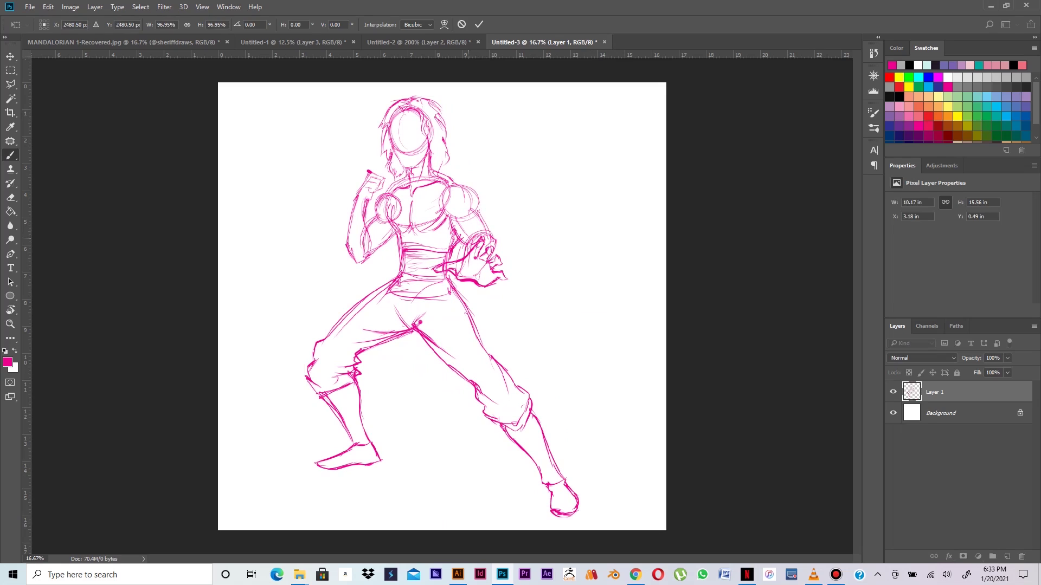
Step: Draw criss-cross wrappings on both shins between the trouser cuffs and the ankles
key(b)
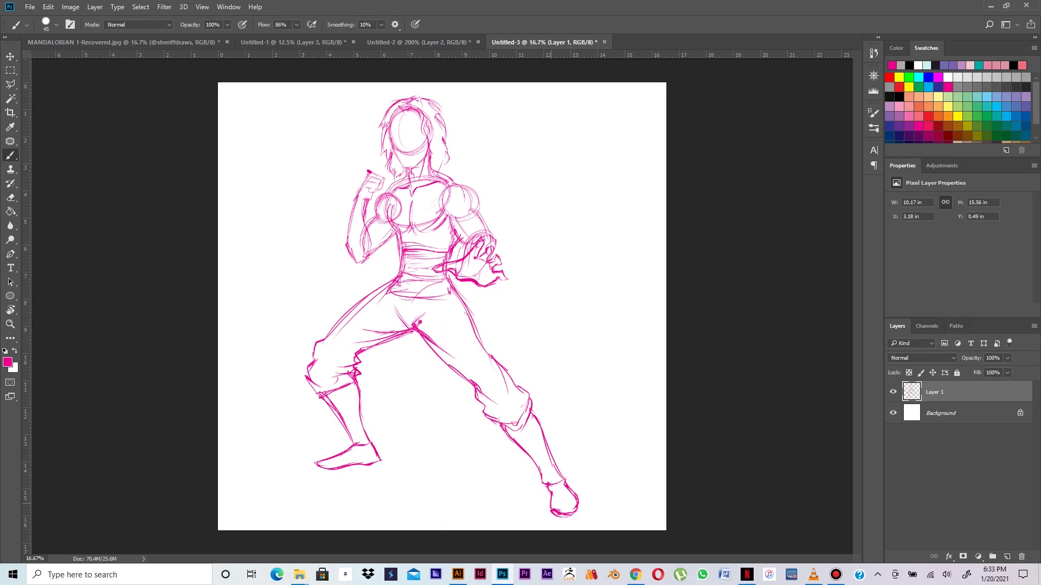
drag(353, 384, 328, 410)
mouse_move(353, 387)
mouse_down()
mouse_move(329, 410)
mouse_move(338, 401)
mouse_move(360, 408)
mouse_move(337, 427)
mouse_move(359, 408)
mouse_move(368, 432)
mouse_move(353, 442)
mouse_up()
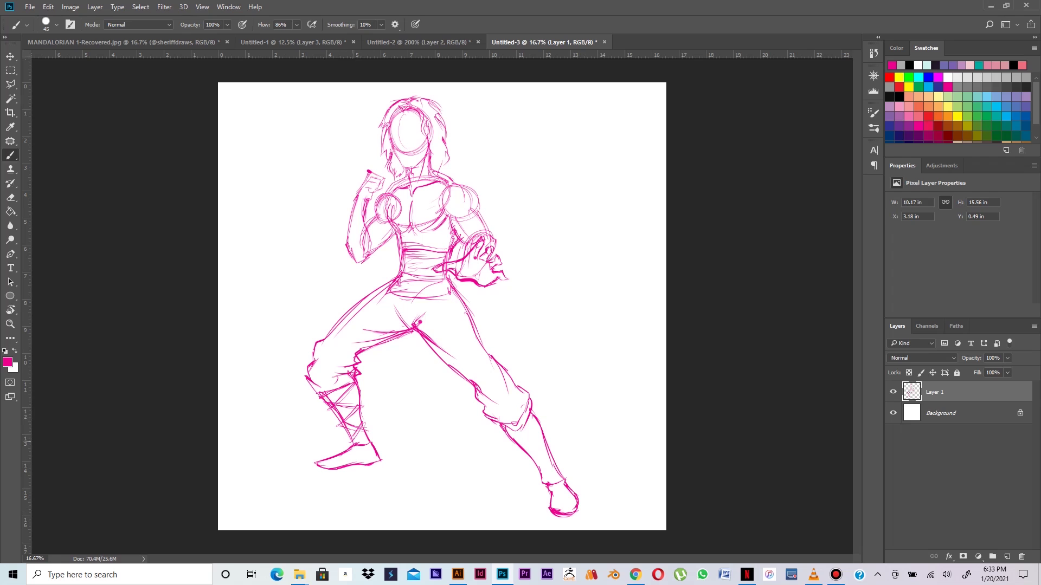
mouse_move(538, 420)
mouse_down()
mouse_move(520, 450)
mouse_move(511, 446)
mouse_move(551, 444)
mouse_move(533, 468)
mouse_move(565, 464)
mouse_move(545, 477)
mouse_up()
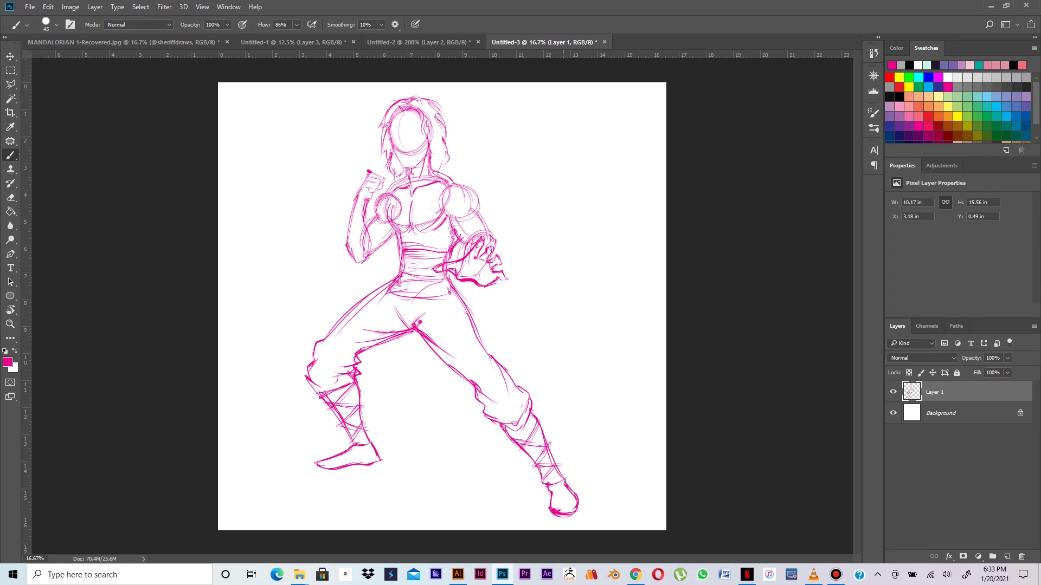
Step: Add detail lines to both shoes, the trouser crotch and the upper edge of the waist sash
drag(565, 492, 561, 509)
drag(372, 450, 345, 456)
mouse_move(356, 461)
mouse_down()
mouse_move(332, 465)
mouse_move(379, 460)
mouse_move(369, 466)
mouse_up()
drag(419, 326, 433, 303)
drag(409, 246, 449, 245)
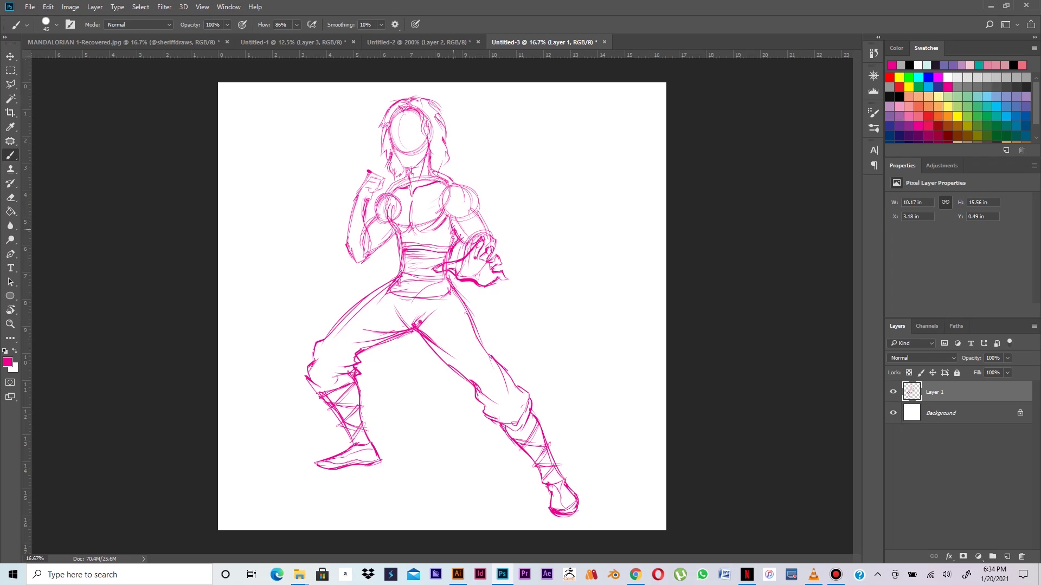
Step: Draw a band around the lowered arm's upper arm and a garment edge running from the shoulder down across the chest
mouse_move(457, 225)
mouse_down()
mouse_move(474, 212)
mouse_move(481, 223)
mouse_up()
mouse_move(448, 186)
mouse_down()
mouse_move(466, 179)
mouse_move(478, 193)
mouse_move(446, 206)
mouse_move(425, 193)
mouse_move(426, 180)
mouse_up()
drag(433, 184, 422, 218)
drag(443, 180, 410, 245)
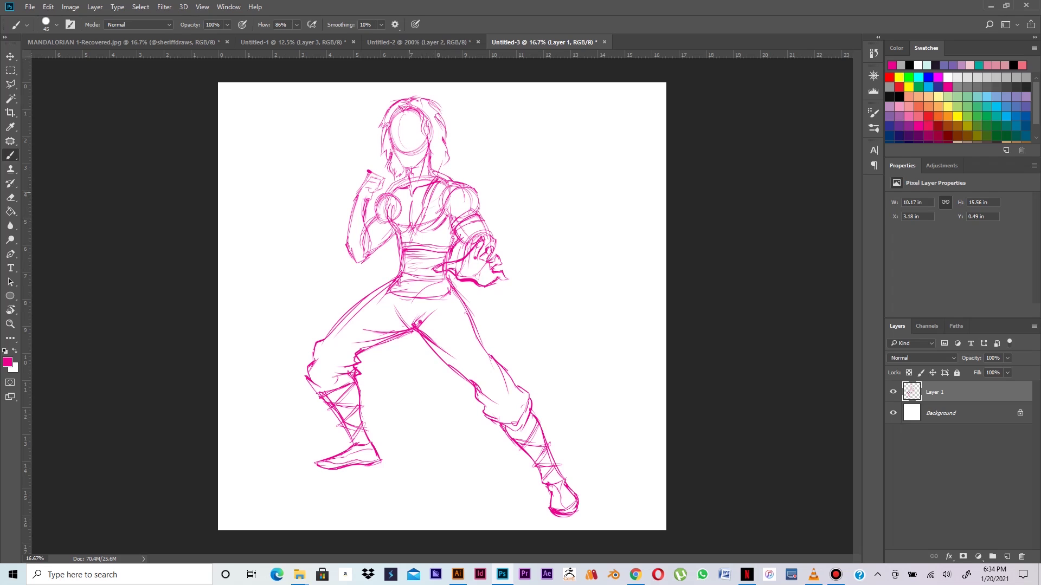
Step: Draw the garment's second edge down the chest from the raised arm's side of the neckline
drag(400, 189, 397, 237)
Step: Select the raised arm with the Polygonal Lasso, enlarge it slightly, nudge it upward, and deselect
click(11, 84)
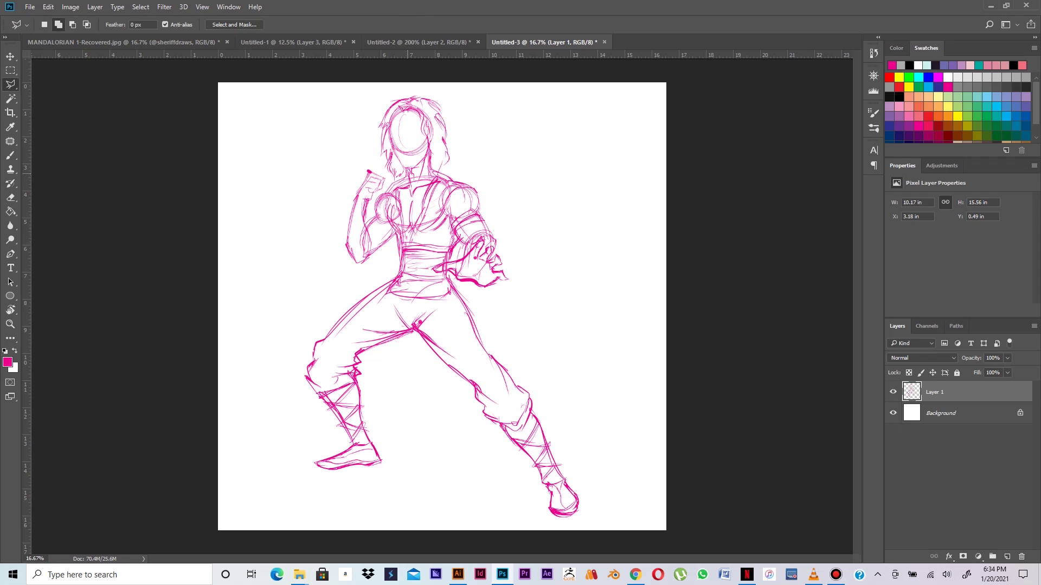
click(375, 158)
click(353, 166)
click(334, 230)
click(338, 267)
click(356, 276)
click(388, 253)
click(398, 223)
click(375, 159)
key(v)
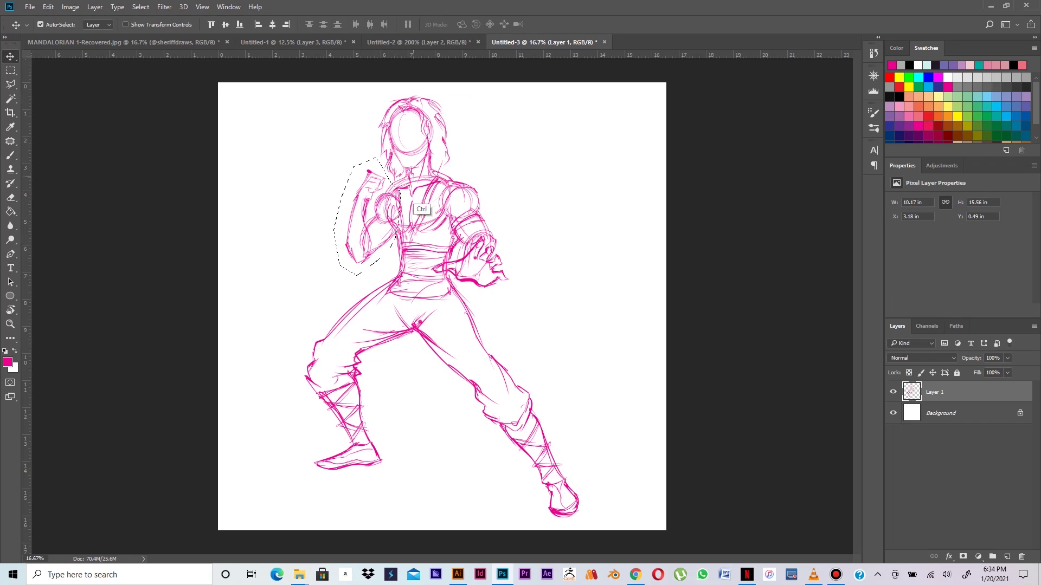
key(ctrl+t)
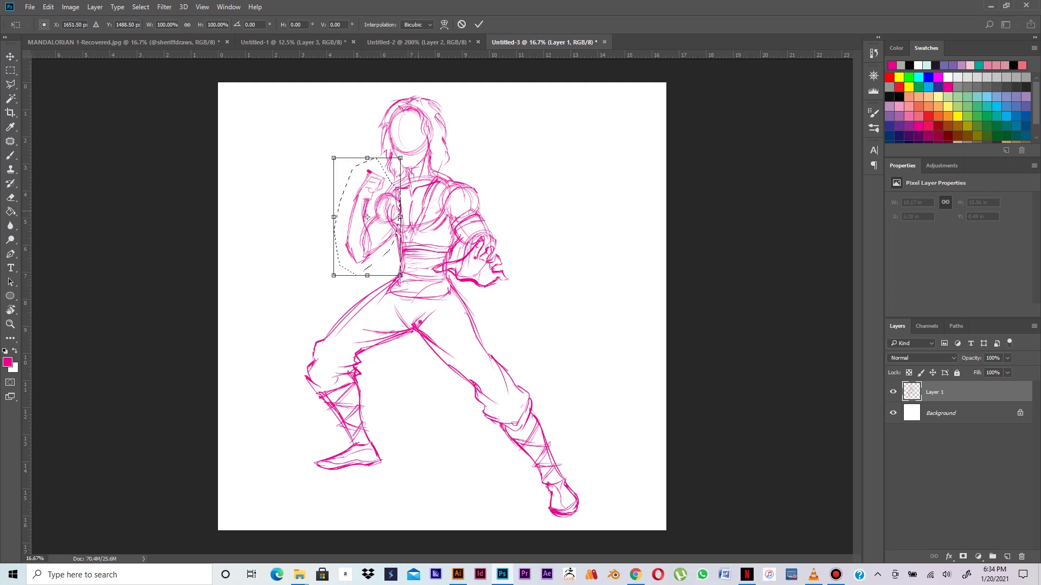
drag(333, 275, 329, 283)
key(Up)
key(Up)
key(Up)
key(Up)
key(Return)
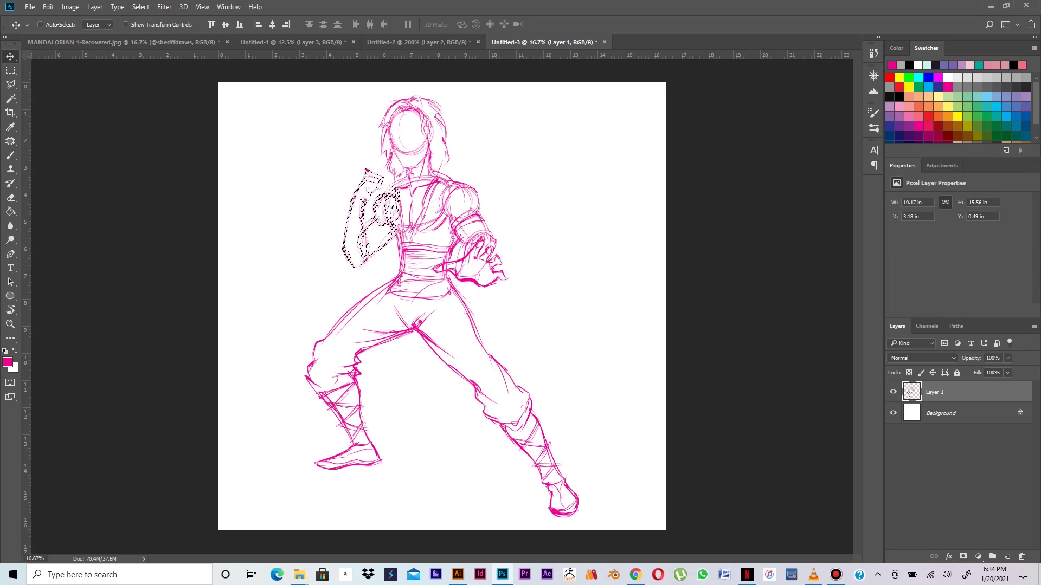
key(ctrl+d)
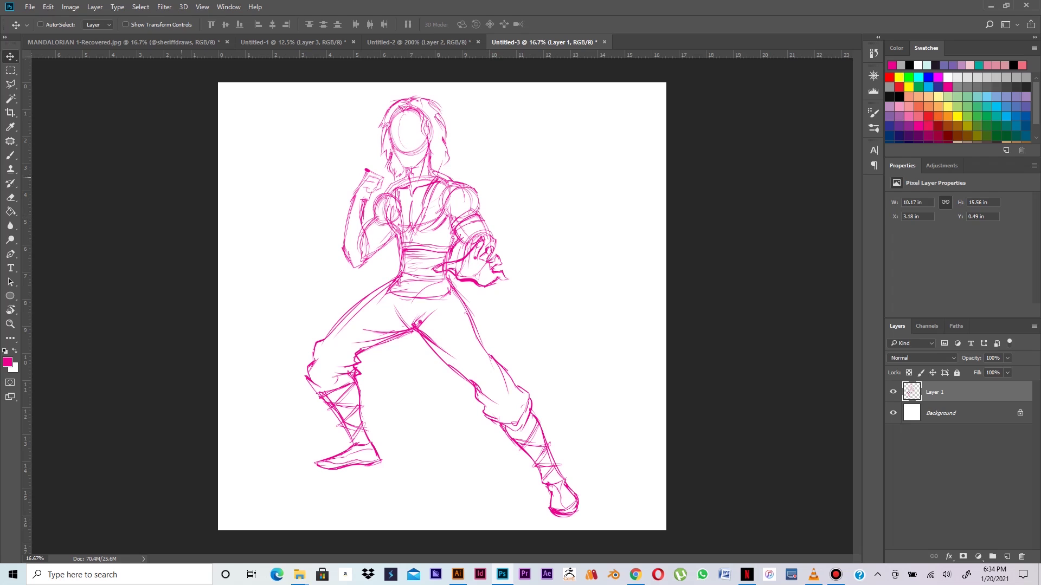
Step: Brush in curved sash tails trailing from the waist behind the bent leg's hip and reinforce the sash lines
click(10, 155)
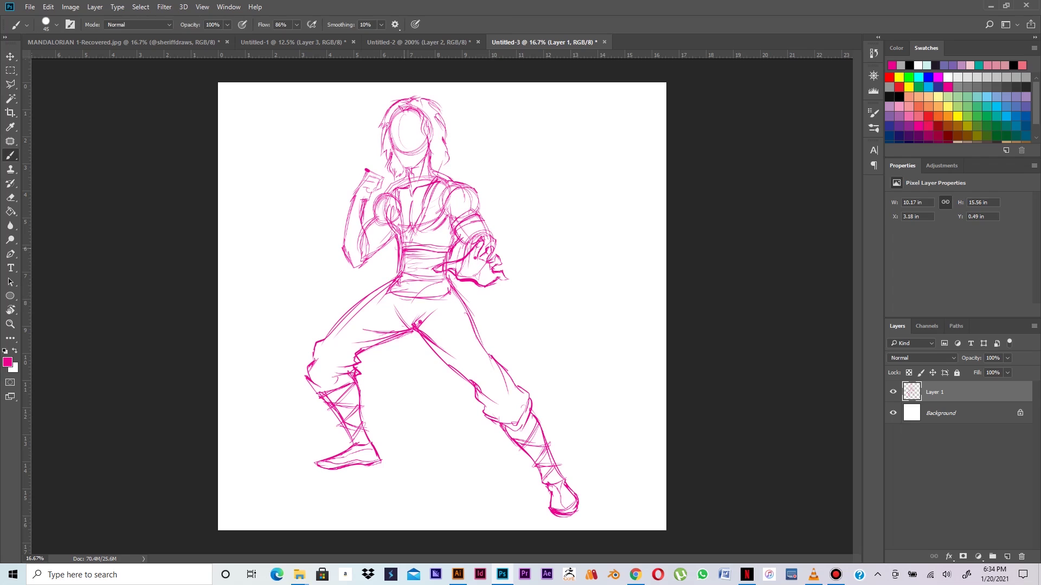
mouse_move(399, 274)
mouse_down()
mouse_move(446, 276)
mouse_move(434, 268)
mouse_move(447, 253)
mouse_move(387, 265)
mouse_move(358, 298)
mouse_move(386, 284)
mouse_move(351, 291)
mouse_up()
drag(362, 279, 351, 301)
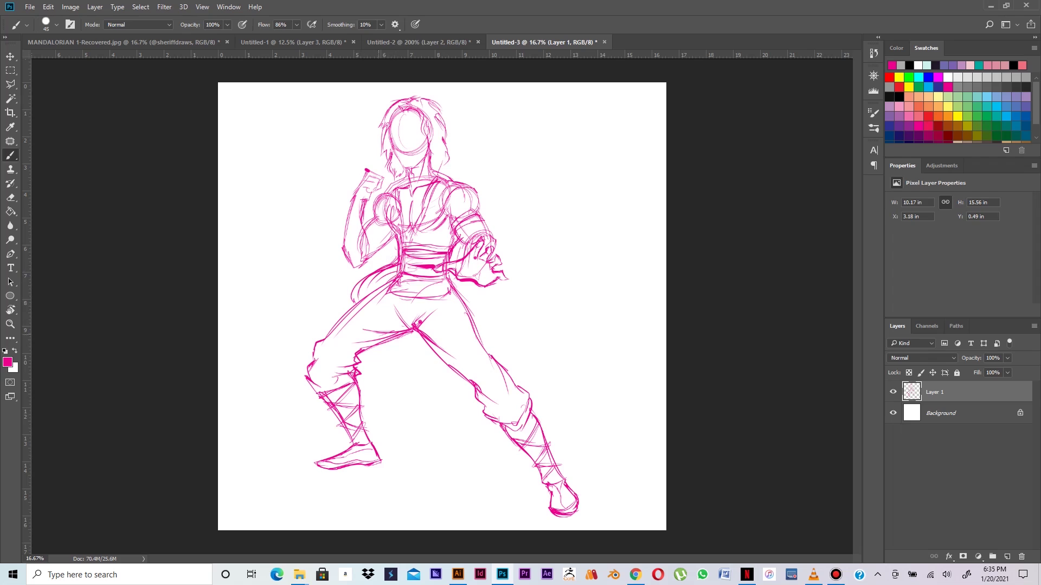
Step: Draw cloth folds hanging behind the crotch and the sash's long curves streaming out behind the extended leg
mouse_move(372, 345)
mouse_down()
mouse_move(431, 366)
mouse_move(406, 356)
mouse_move(421, 346)
mouse_up()
mouse_move(403, 338)
mouse_down()
mouse_move(428, 344)
mouse_move(437, 366)
mouse_move(555, 358)
mouse_move(558, 381)
mouse_up()
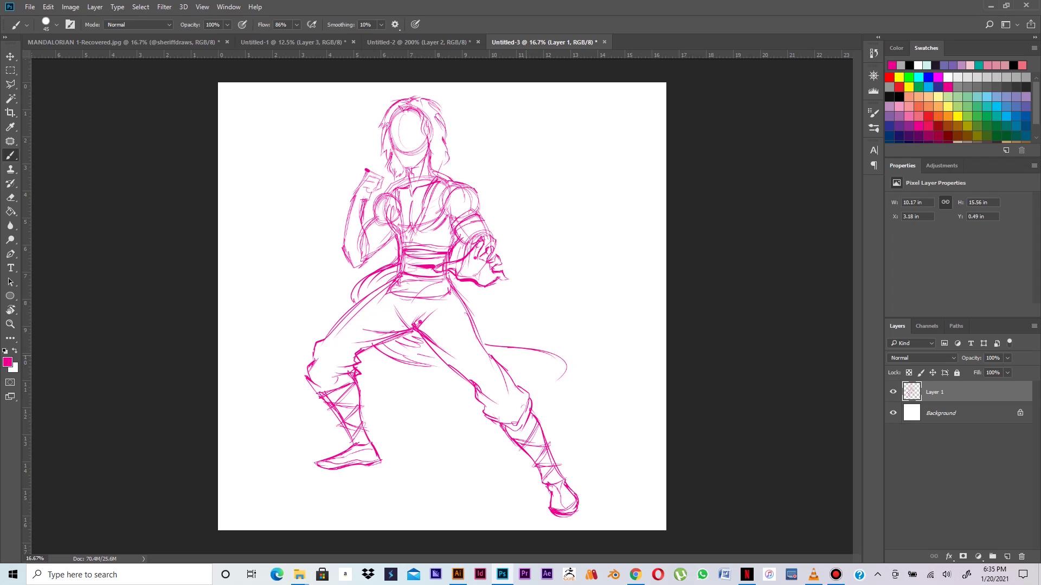
drag(496, 363, 511, 370)
drag(420, 364, 452, 372)
mouse_move(433, 369)
mouse_down()
mouse_move(459, 375)
mouse_move(550, 347)
mouse_move(524, 384)
mouse_move(490, 403)
mouse_up()
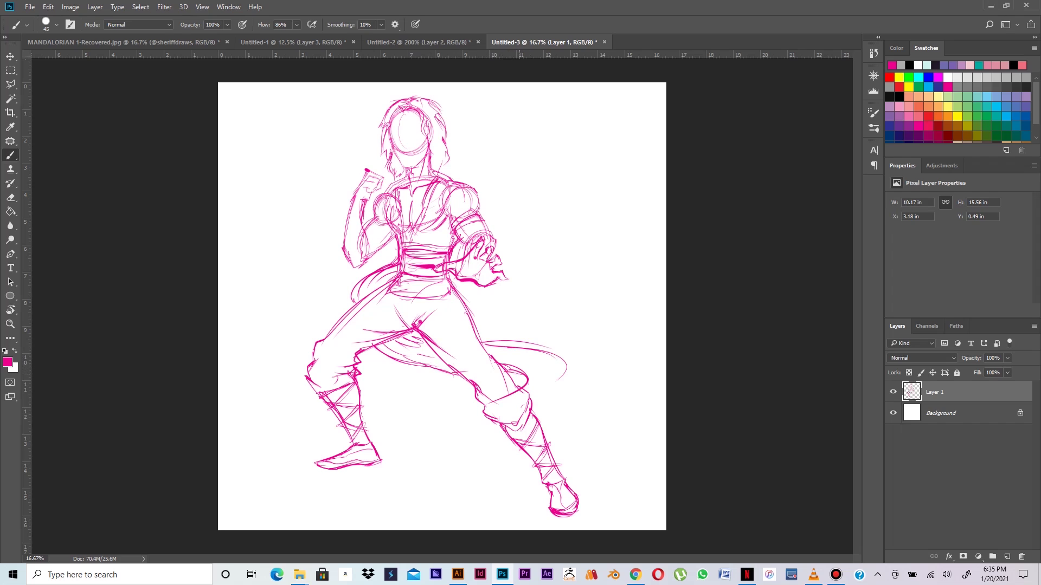
Step: Curl the flowing cloth back across the extended leg's knee and finish it with a ragged, wavy end between the feet
drag(541, 351, 530, 412)
drag(566, 379, 513, 432)
mouse_move(527, 380)
mouse_down()
mouse_move(455, 423)
mouse_move(441, 452)
mouse_up()
drag(477, 401, 431, 454)
drag(430, 454, 441, 453)
mouse_move(480, 411)
mouse_down()
mouse_move(461, 443)
mouse_move(466, 435)
mouse_move(422, 450)
mouse_move(494, 449)
mouse_move(520, 419)
mouse_move(499, 425)
mouse_move(536, 391)
mouse_move(509, 363)
mouse_move(530, 363)
mouse_up()
mouse_move(481, 442)
mouse_down()
mouse_move(422, 450)
mouse_move(447, 438)
mouse_move(403, 454)
mouse_up()
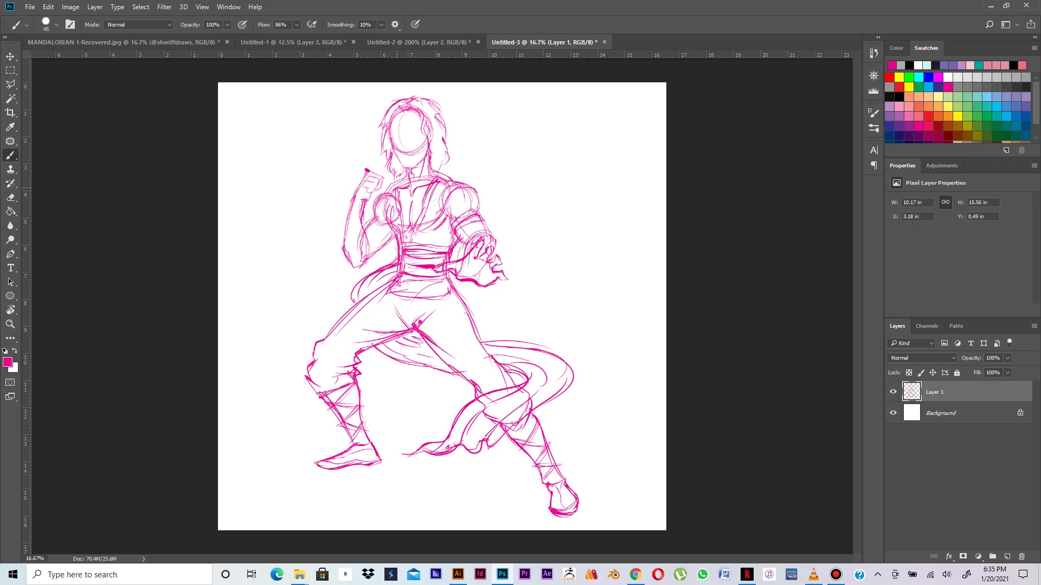
Step: Draw thin, wispy energy lines rising around the raised fist and streaming from the lowered hand
drag(342, 184, 347, 199)
mouse_move(352, 138)
mouse_down()
mouse_move(345, 174)
mouse_move(359, 148)
mouse_move(380, 177)
mouse_up()
drag(451, 256, 467, 244)
mouse_move(366, 156)
mouse_down()
mouse_move(330, 126)
mouse_move(348, 162)
mouse_up()
mouse_move(455, 252)
mouse_down()
mouse_move(564, 199)
mouse_move(579, 177)
mouse_move(503, 291)
mouse_up()
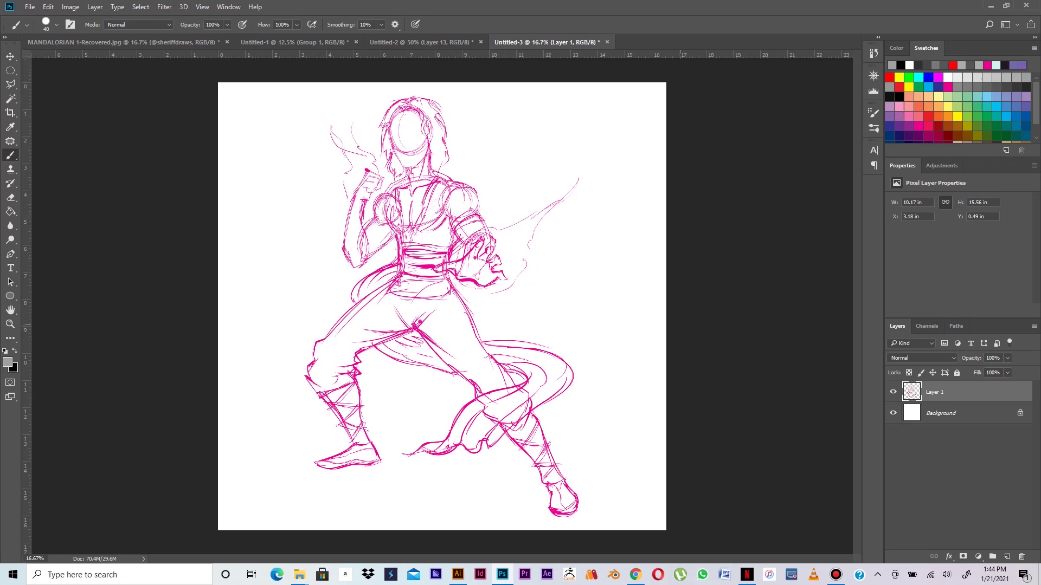
Step: Add a new empty layer above Layer 1
key(XF86AudioRaiseVolume)
key(XF86AudioRaiseVolume)
key(XF86AudioRaiseVolume)
key(XF86AudioRaiseVolume)
key(ctrl+plus)
key(ctrl+plus)
key(ctrl+plus)
key(ctrl+plus)
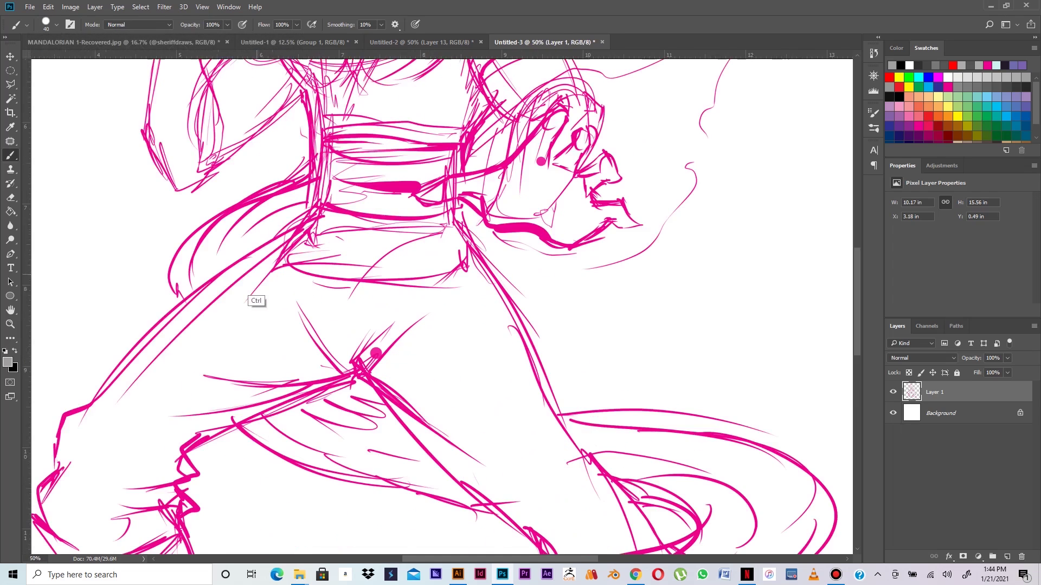
drag(262, 218, 384, 405)
drag(437, 71, 460, 408)
drag(433, 233, 439, 274)
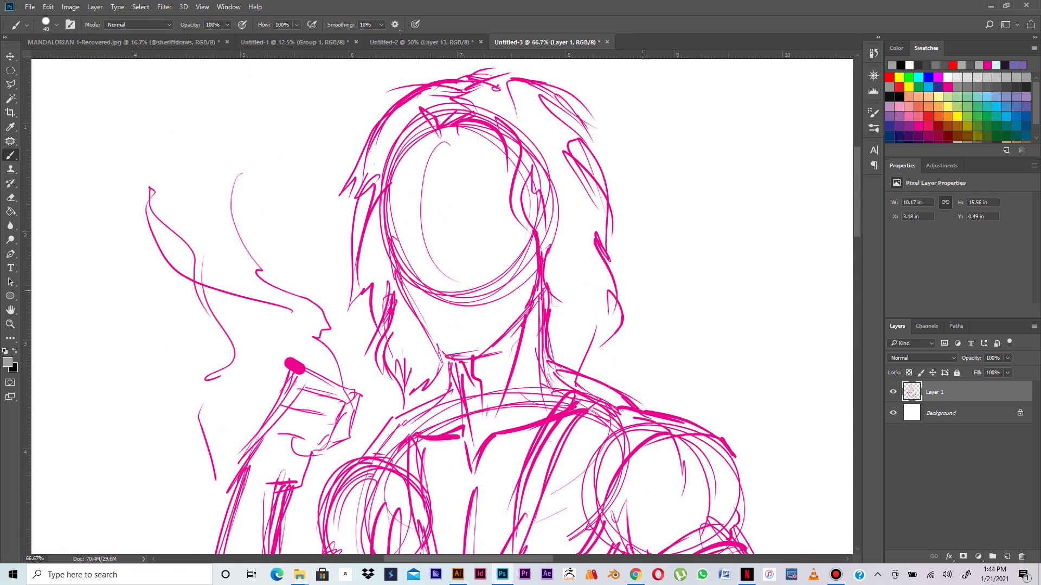
click(1007, 557)
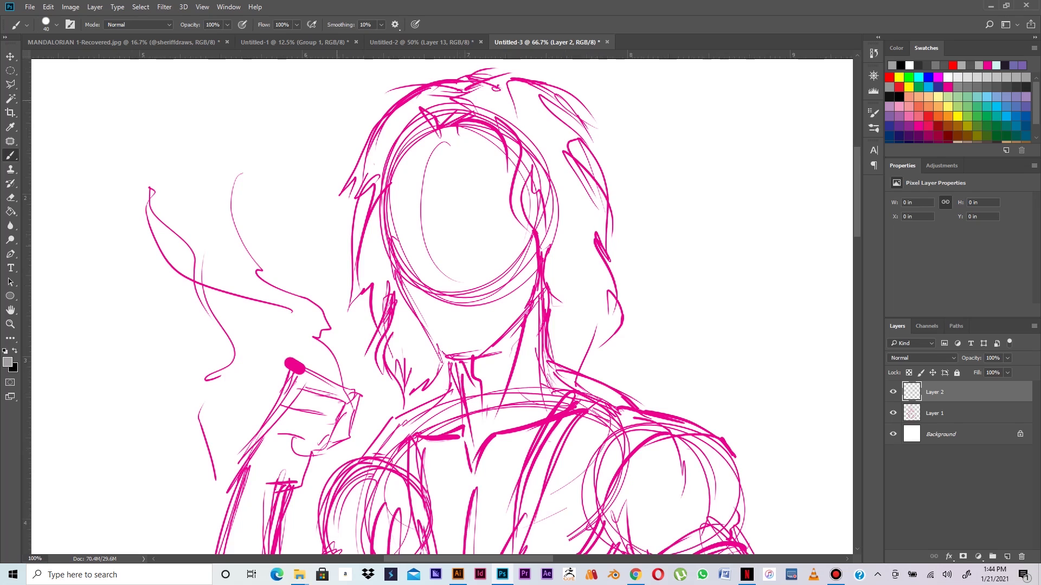
key(ctrl+plus)
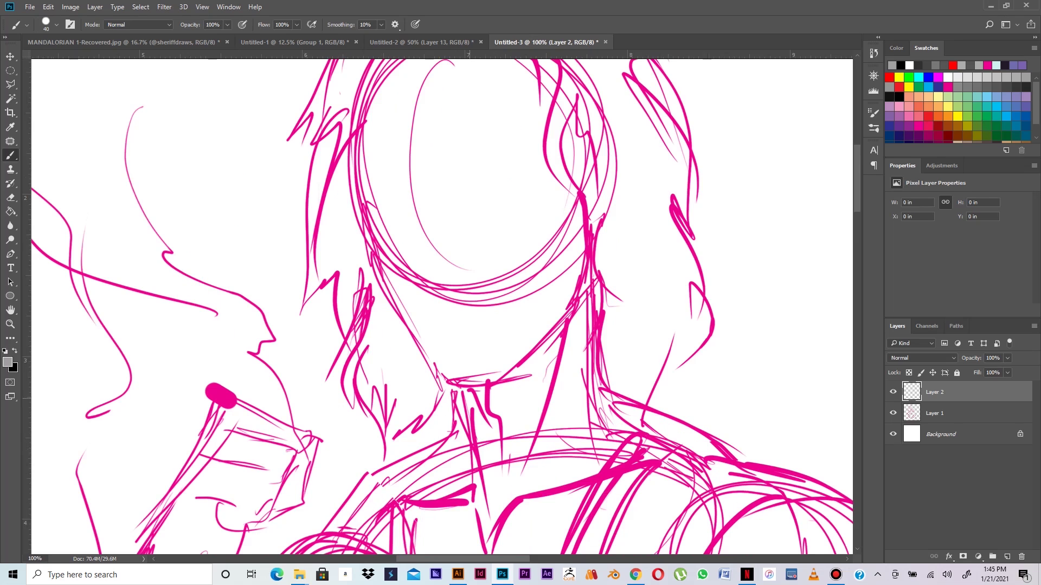
Step: On Layer 1, extend the hair beside the raised fist down to the shoulder with a magenta brush at size 25
key(alt+bracketleft)
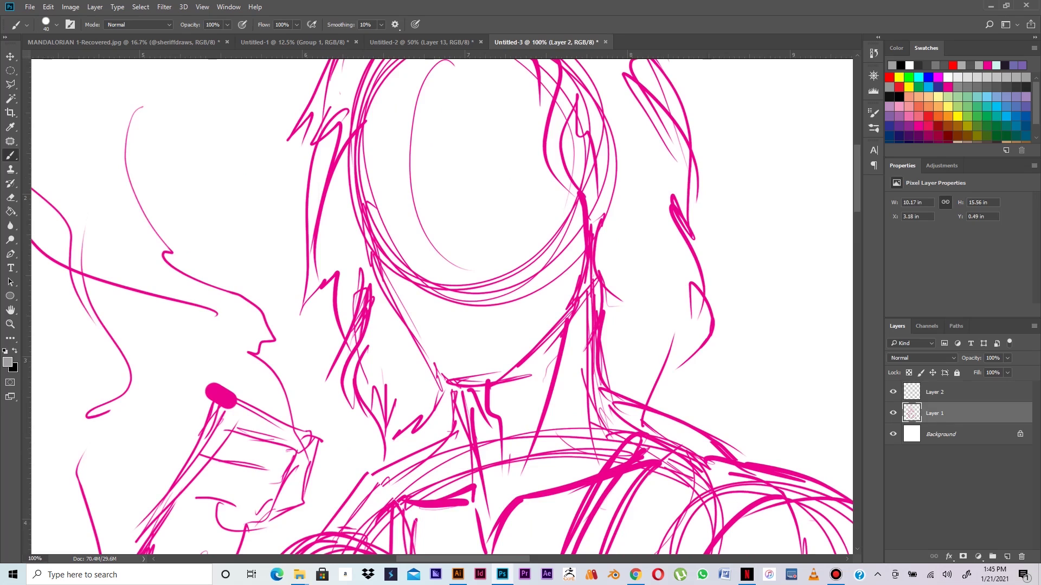
click(986, 65)
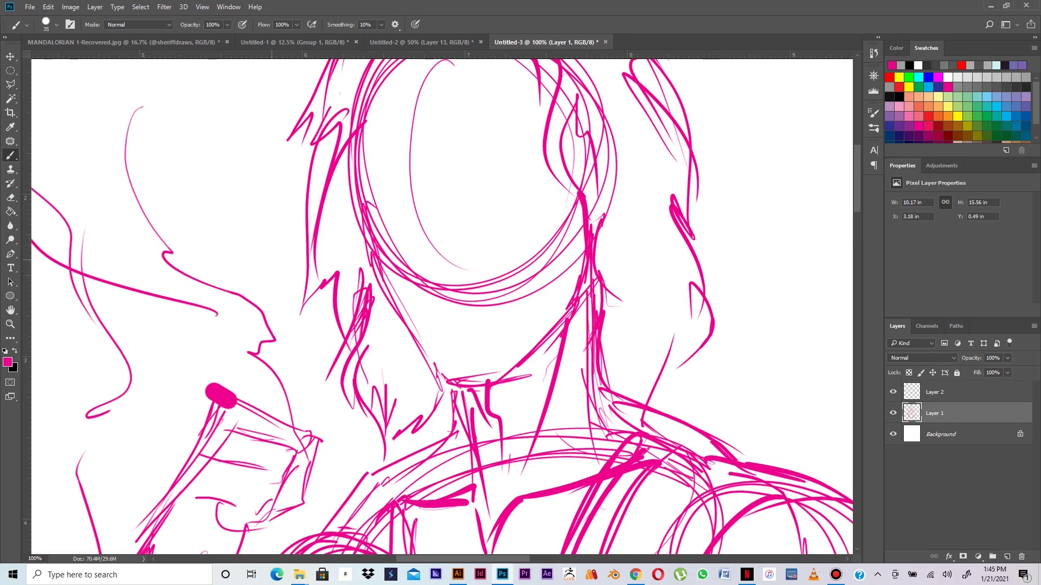
key(bracketleft)
drag(316, 151, 308, 267)
drag(308, 190, 315, 265)
mouse_move(306, 212)
mouse_down()
mouse_move(309, 364)
mouse_move(334, 322)
mouse_up()
mouse_move(318, 361)
mouse_down()
mouse_move(333, 328)
mouse_move(331, 339)
mouse_up()
mouse_move(324, 356)
mouse_down()
mouse_move(341, 337)
mouse_move(350, 404)
mouse_move(340, 380)
mouse_move(385, 460)
mouse_move(380, 496)
mouse_up()
drag(388, 485, 416, 458)
mouse_move(387, 491)
mouse_down()
mouse_move(400, 462)
mouse_move(432, 475)
mouse_move(420, 485)
mouse_move(450, 454)
mouse_up()
mouse_move(379, 464)
mouse_down()
mouse_move(379, 430)
mouse_move(366, 521)
mouse_up()
drag(385, 501, 453, 440)
drag(417, 488, 460, 441)
drag(447, 466, 460, 437)
Step: Draw hair strands along the face's other side, from the temple down onto the lowered arm's shoulder
key(ctrl+minus)
key(ctrl+minus)
key(ctrl+minus)
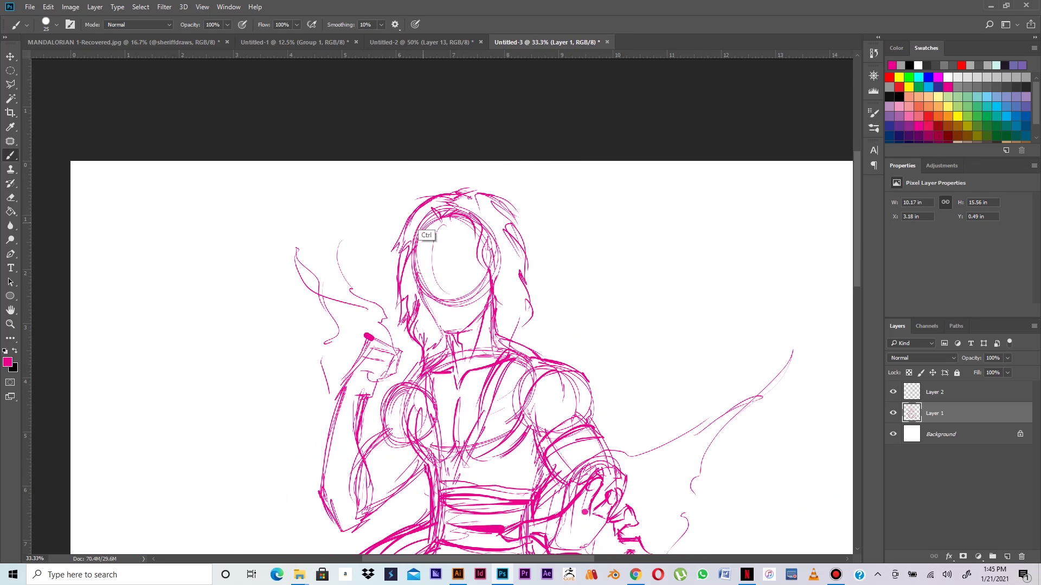
key(ctrl+plus)
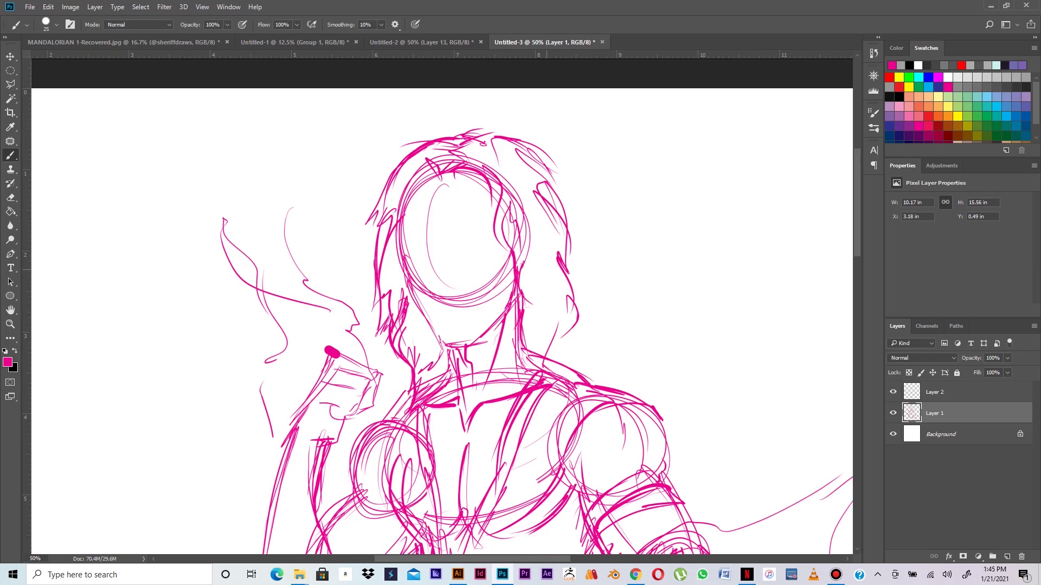
mouse_move(493, 226)
mouse_down()
mouse_move(491, 241)
mouse_move(522, 254)
mouse_up()
mouse_move(488, 176)
mouse_down()
mouse_move(512, 257)
mouse_move(544, 266)
mouse_up()
mouse_move(500, 235)
mouse_down()
mouse_move(552, 284)
mouse_move(525, 289)
mouse_move(533, 350)
mouse_move(596, 367)
mouse_move(564, 363)
mouse_move(548, 375)
mouse_up()
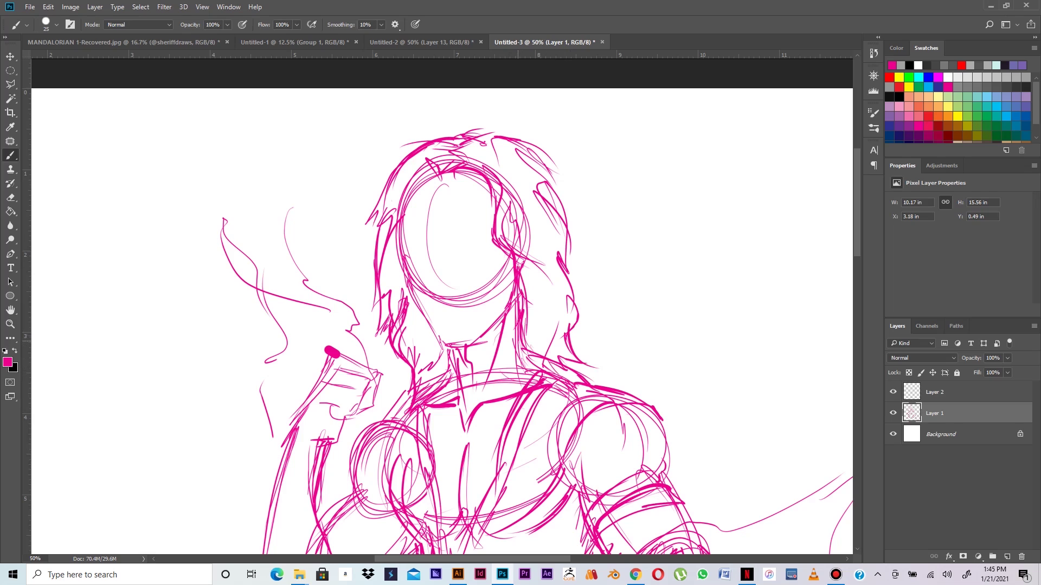
mouse_move(516, 321)
mouse_down()
mouse_move(549, 374)
mouse_move(538, 383)
mouse_move(580, 374)
mouse_move(566, 372)
mouse_up()
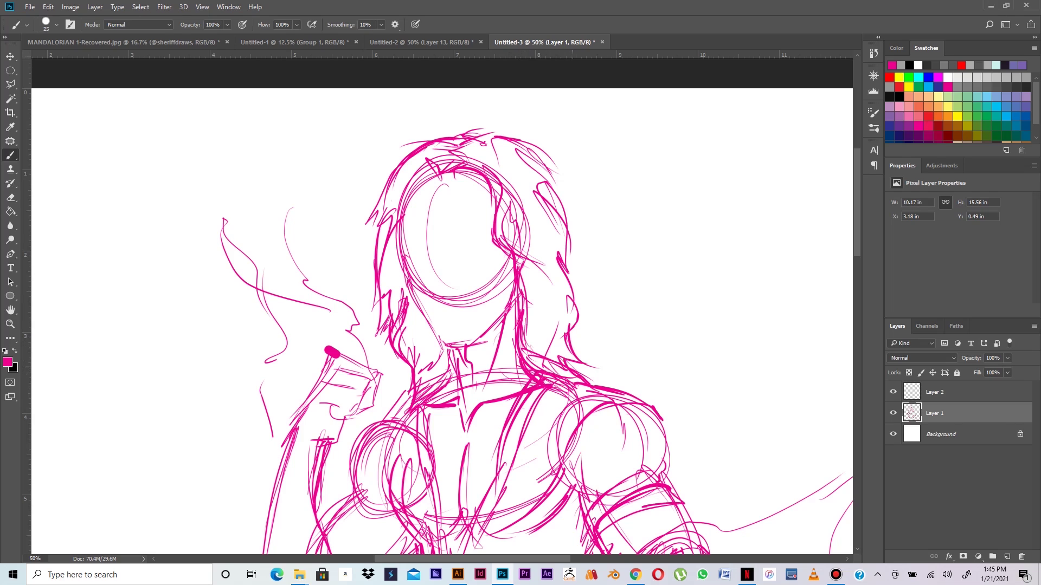
Step: Reinforce the lowered arm's shoulder contour and upper-arm band, and add fabric folds between the chest and the waist sash
mouse_move(582, 376)
mouse_down()
mouse_move(657, 411)
mouse_move(670, 445)
mouse_move(662, 481)
mouse_move(686, 498)
mouse_move(678, 493)
mouse_up()
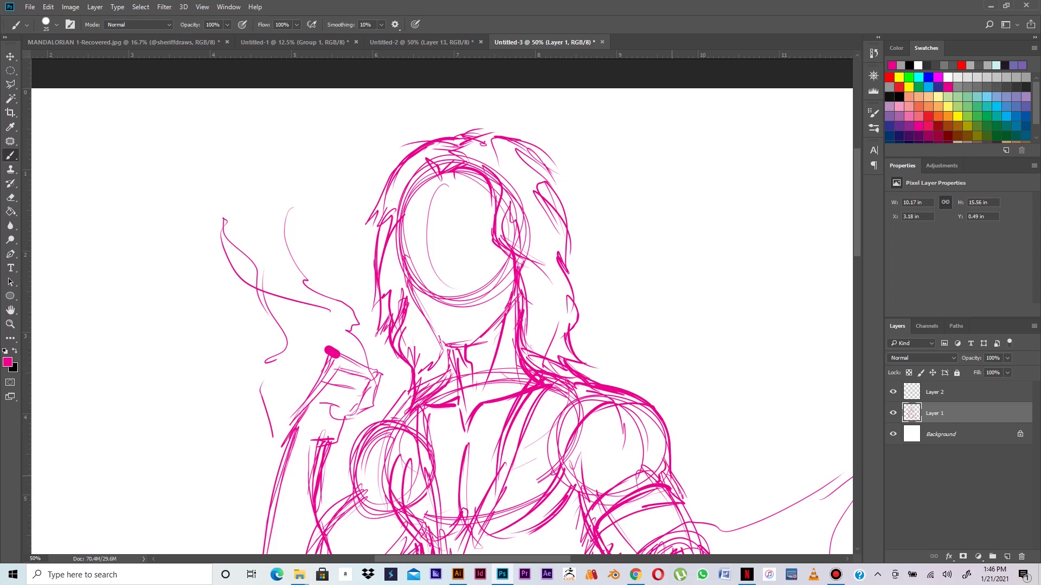
drag(671, 449, 600, 281)
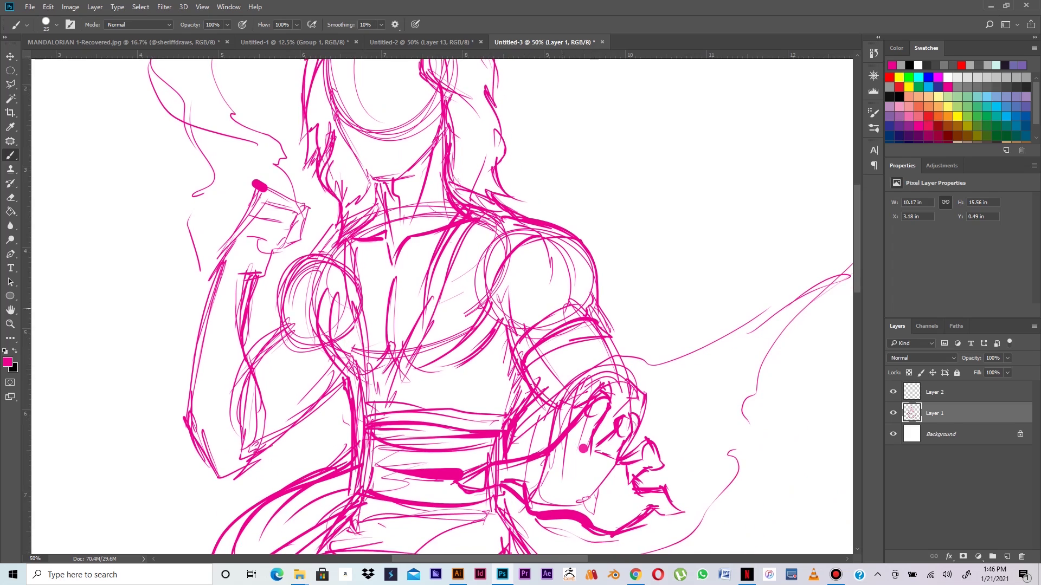
mouse_move(535, 328)
mouse_down()
mouse_move(596, 322)
mouse_move(574, 309)
mouse_move(611, 330)
mouse_move(618, 347)
mouse_move(563, 307)
mouse_move(504, 354)
mouse_move(520, 398)
mouse_up()
drag(486, 362, 423, 422)
drag(490, 398, 455, 418)
mouse_move(506, 378)
mouse_down()
mouse_move(481, 418)
mouse_move(496, 414)
mouse_up()
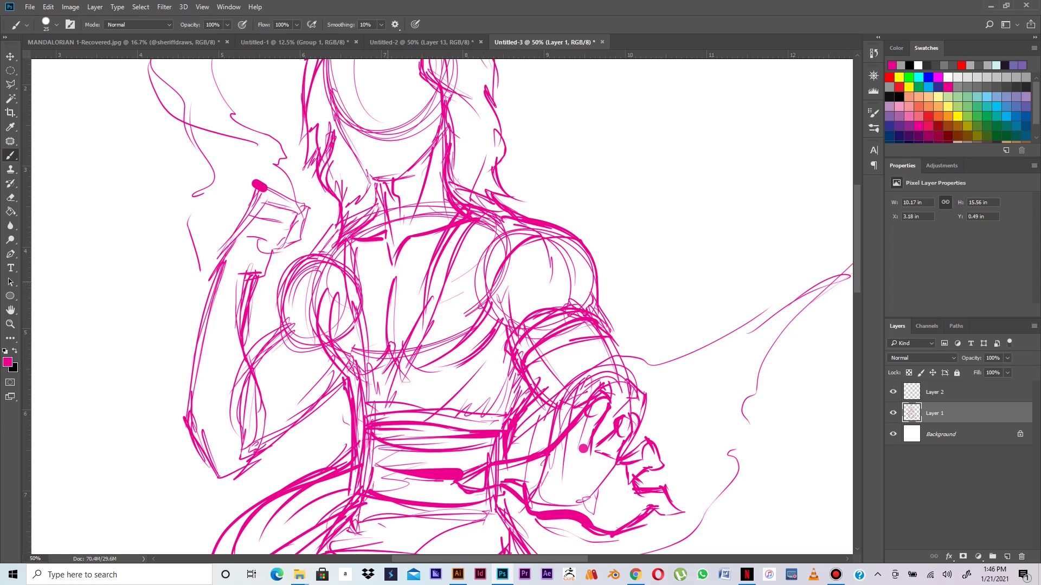
Step: Draw a wrapped band around the raised arm's upper arm and strengthen that side's shoulder line
mouse_move(268, 348)
mouse_down()
mouse_move(293, 398)
mouse_move(292, 380)
mouse_move(296, 410)
mouse_up()
drag(269, 332, 298, 370)
drag(274, 331, 311, 397)
drag(292, 353, 312, 391)
mouse_move(276, 317)
mouse_down()
mouse_move(299, 329)
mouse_move(322, 393)
mouse_up()
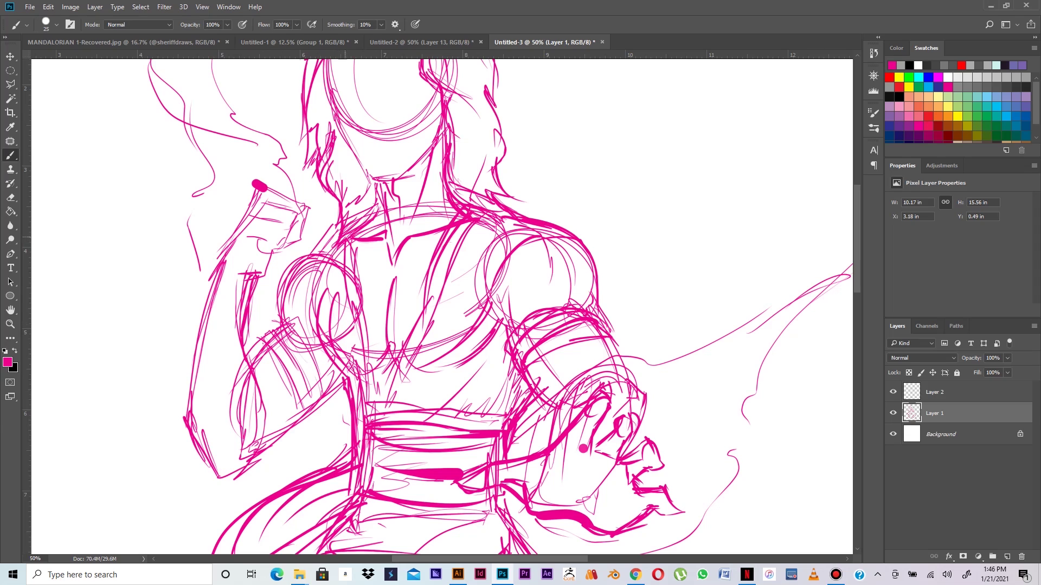
mouse_move(354, 232)
mouse_down()
mouse_move(293, 259)
mouse_move(287, 326)
mouse_up()
Step: On Layer 2, draw the hairline across the forehead and down one temple with a green brush
key(ctrl+minus)
key(ctrl+minus)
key(ctrl+plus)
key(ctrl+plus)
key(ctrl+plus)
drag(357, 112, 439, 358)
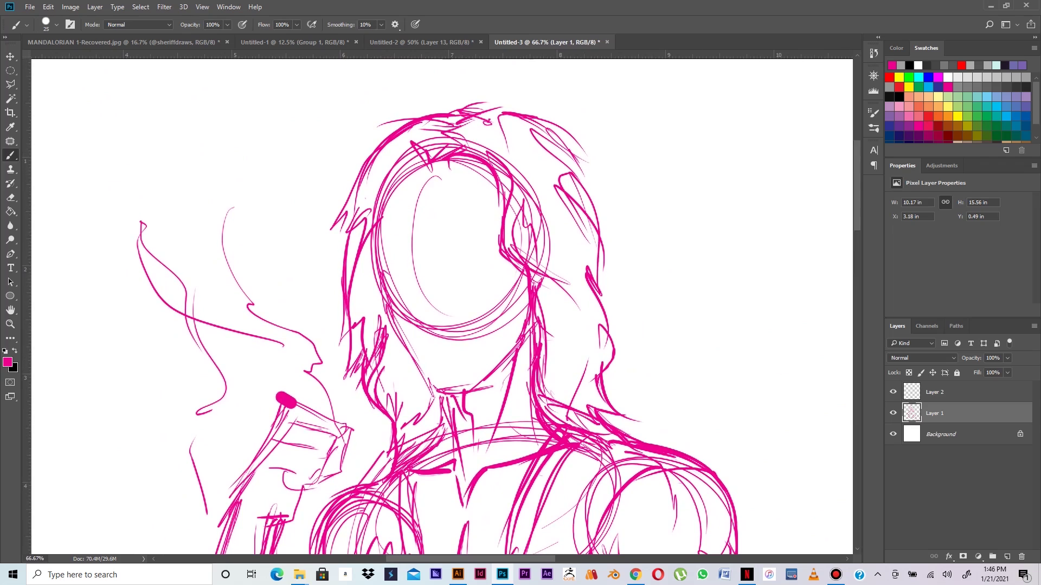
click(955, 392)
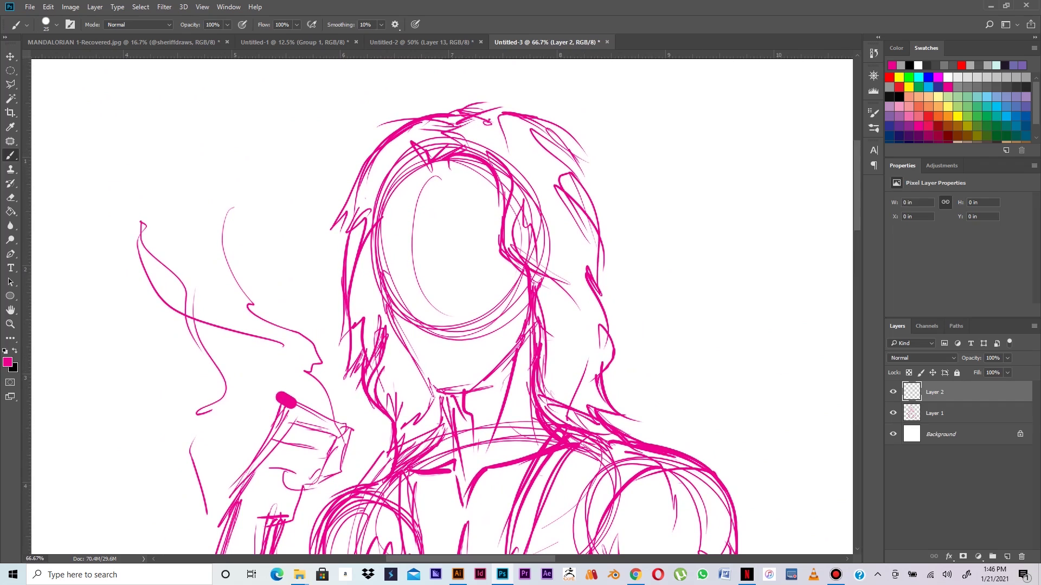
click(918, 87)
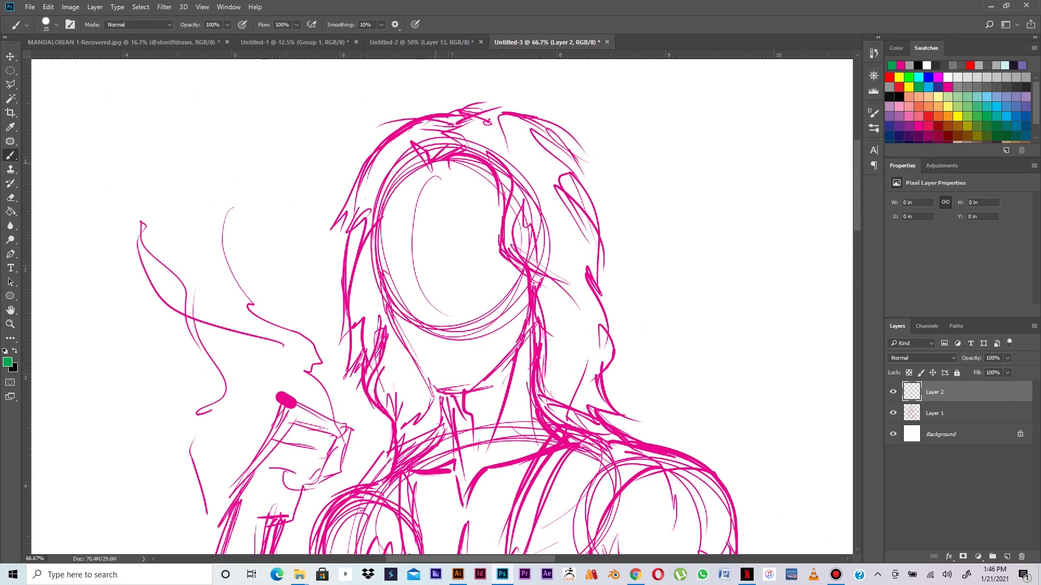
mouse_move(420, 170)
mouse_down()
mouse_move(442, 165)
mouse_move(452, 179)
mouse_move(472, 161)
mouse_up()
mouse_move(453, 171)
mouse_down()
mouse_move(492, 163)
mouse_move(415, 172)
mouse_move(382, 216)
mouse_up()
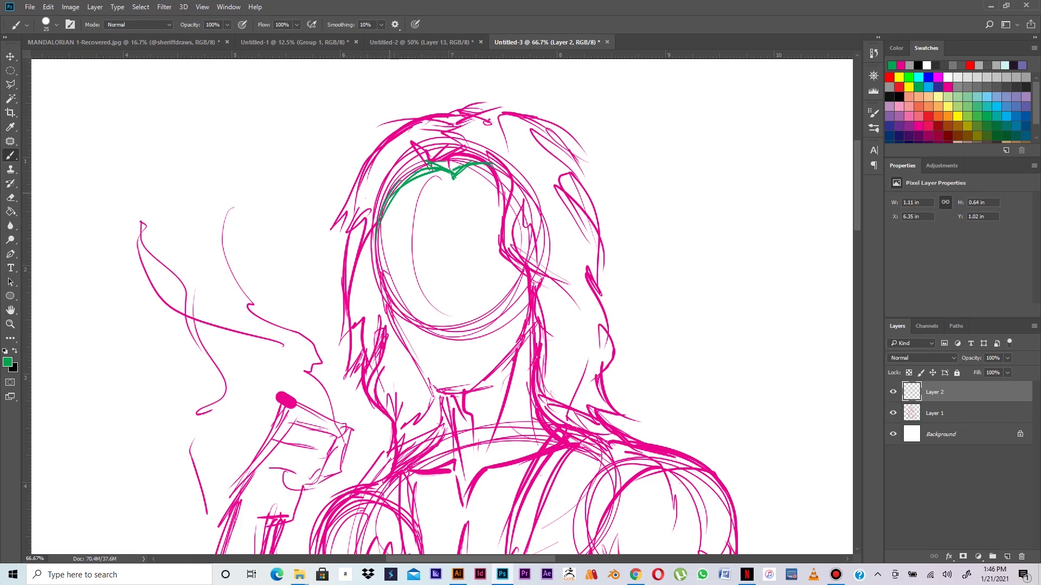
Step: Draw two angled, frowning eyebrows with short crease lines between them in green
drag(388, 256, 413, 263)
mouse_move(389, 250)
mouse_down()
mouse_move(433, 271)
mouse_move(426, 249)
mouse_move(452, 263)
mouse_move(474, 256)
mouse_up()
drag(457, 264, 503, 255)
mouse_move(477, 253)
mouse_down()
mouse_move(500, 251)
mouse_move(491, 248)
mouse_up()
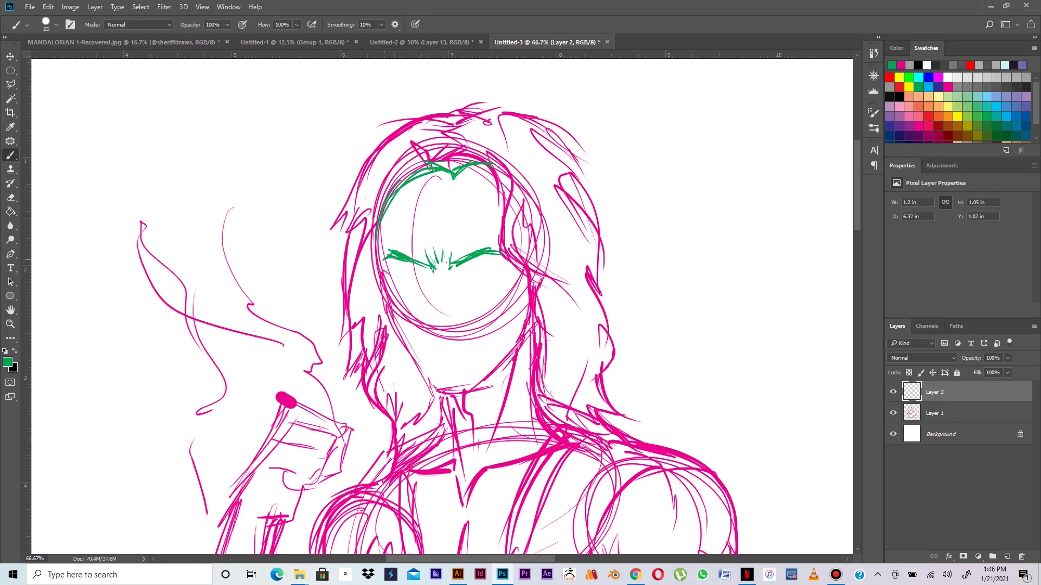
Step: Reduce the brush size to 10 and draw the nose's bridge, nostrils and base
key(bracketleft)
key(bracketleft)
mouse_move(433, 275)
mouse_down()
mouse_move(411, 316)
mouse_move(430, 310)
mouse_up()
drag(424, 321, 442, 327)
drag(438, 328, 463, 323)
drag(464, 313, 470, 326)
right_click(446, 334)
click(444, 333)
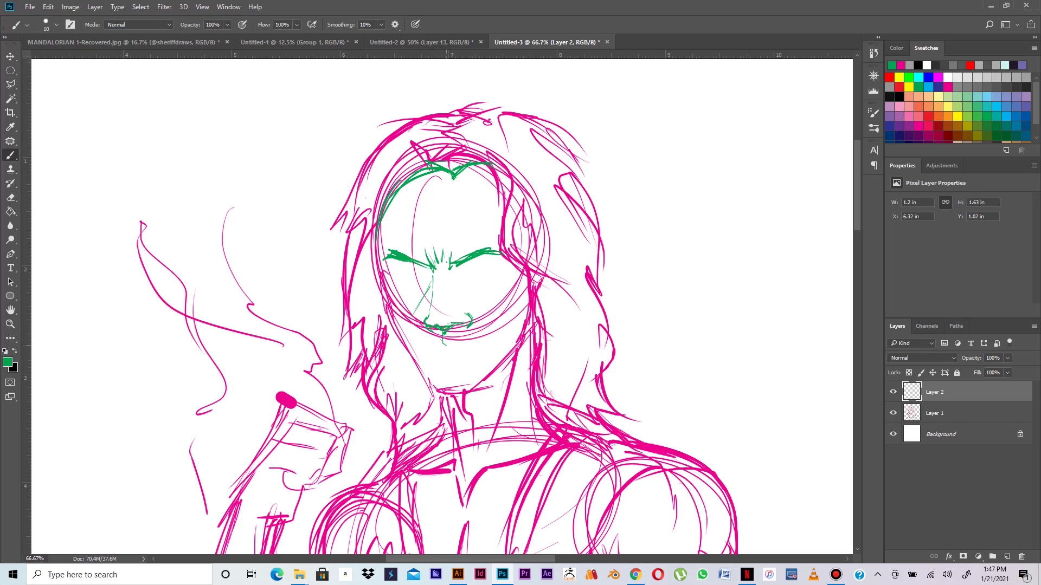
Step: Draw the groove under the nose, both lips and a short line at the jaw in green
drag(445, 330, 443, 343)
drag(439, 345, 422, 352)
drag(431, 351, 453, 350)
right_click(452, 345)
key(Escape)
mouse_move(449, 349)
mouse_down()
mouse_move(481, 346)
mouse_move(451, 351)
mouse_up()
drag(436, 362, 469, 357)
drag(522, 323, 511, 310)
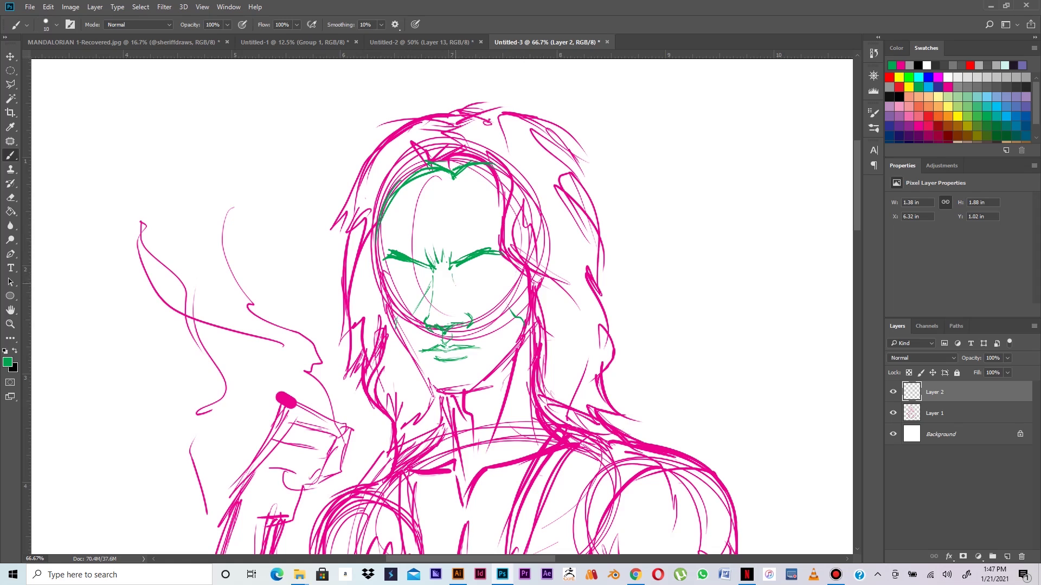
Step: Draw both narrowed eyes with pupils beneath the brows and add a faint cheek line beside the nose
drag(457, 277, 485, 304)
mouse_move(425, 267)
mouse_down()
mouse_move(396, 277)
mouse_move(416, 274)
mouse_up()
mouse_move(479, 262)
mouse_down()
mouse_move(462, 273)
mouse_move(481, 275)
mouse_move(460, 276)
mouse_up()
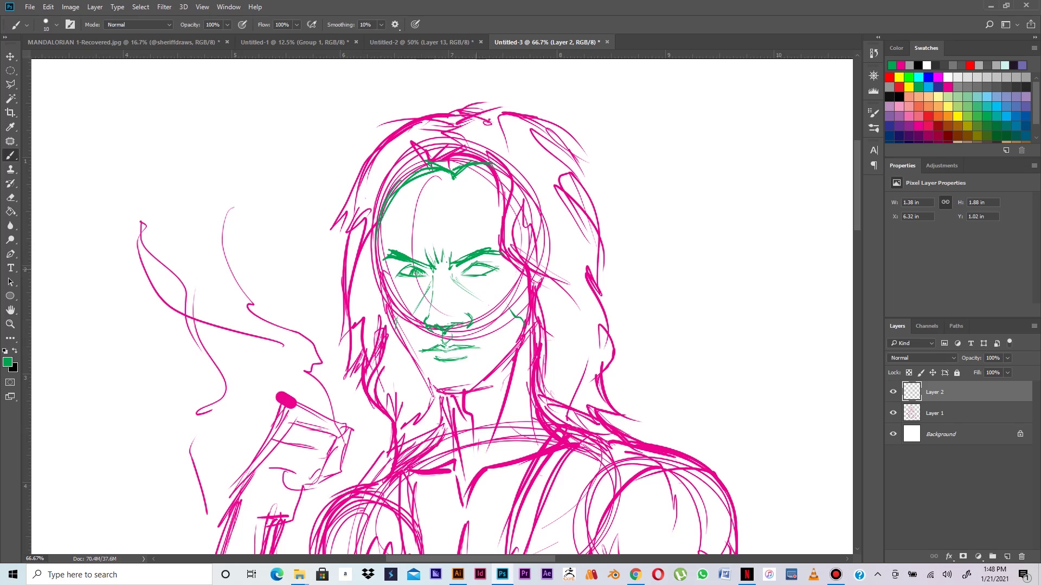
key(ctrl+alt+z)
key(ctrl+alt+z)
drag(481, 268, 482, 266)
mouse_move(416, 180)
mouse_down()
mouse_move(383, 230)
mouse_move(380, 258)
mouse_up()
Step: Lower the opacity of Layer 1 to 25%
key(ctrl+minus)
key(ctrl+minus)
key(ctrl+minus)
key(ctrl+minus)
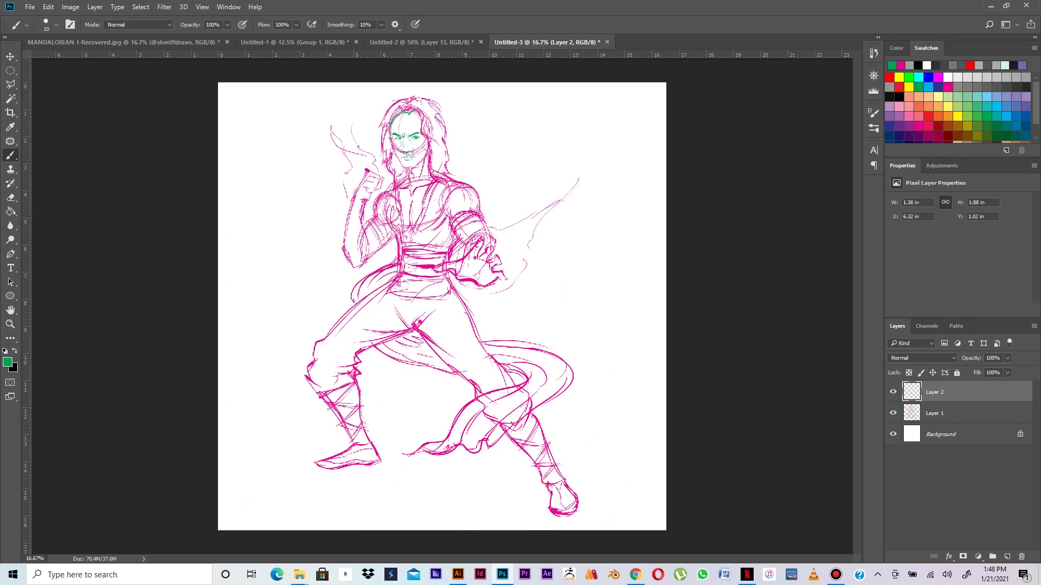
click(934, 413)
click(1007, 357)
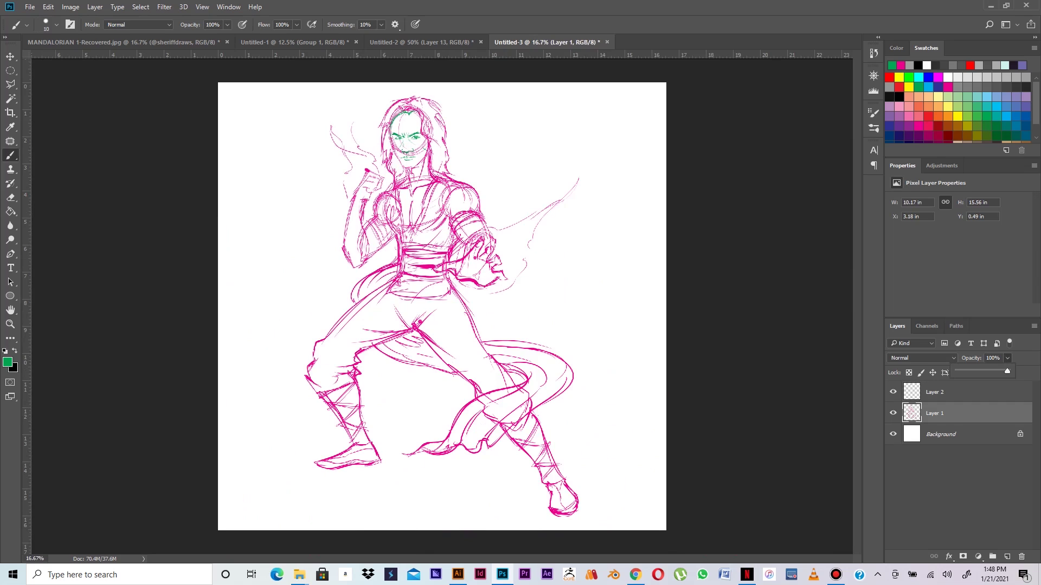
drag(1007, 371, 966, 372)
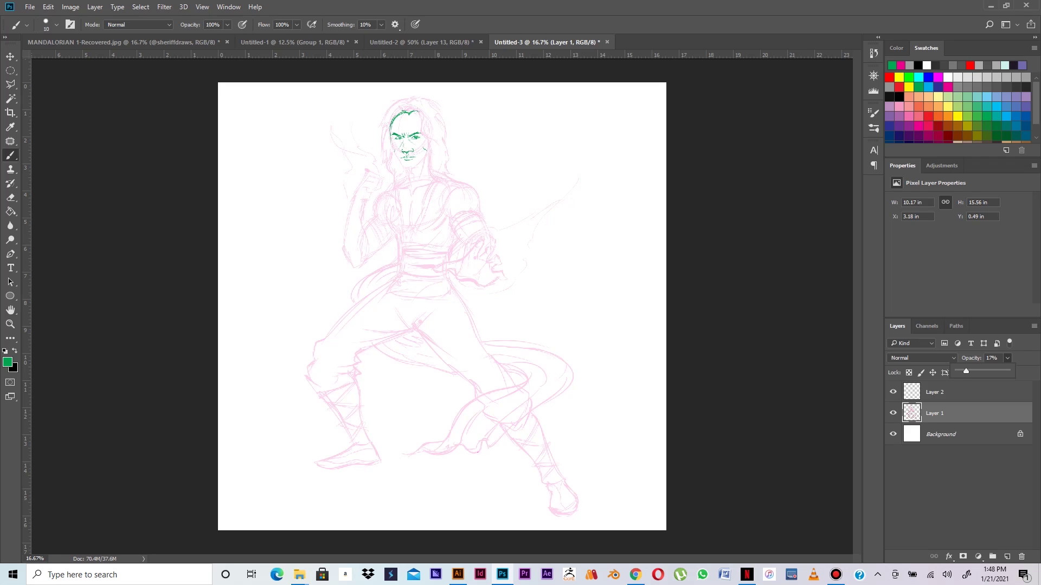
drag(966, 371, 969, 371)
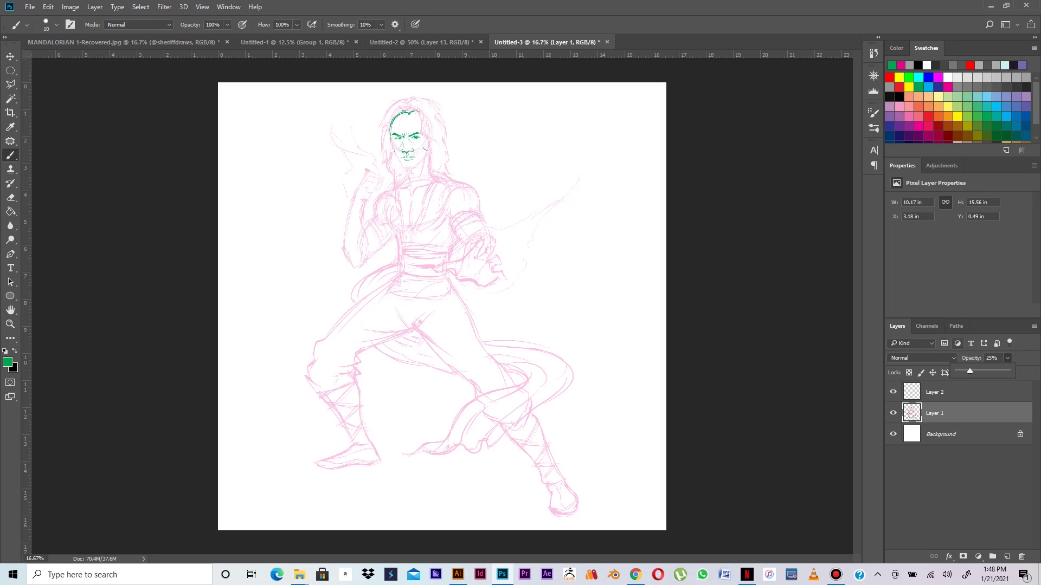
Step: Create a new layer above Layer 2 and name it LINEART
click(955, 392)
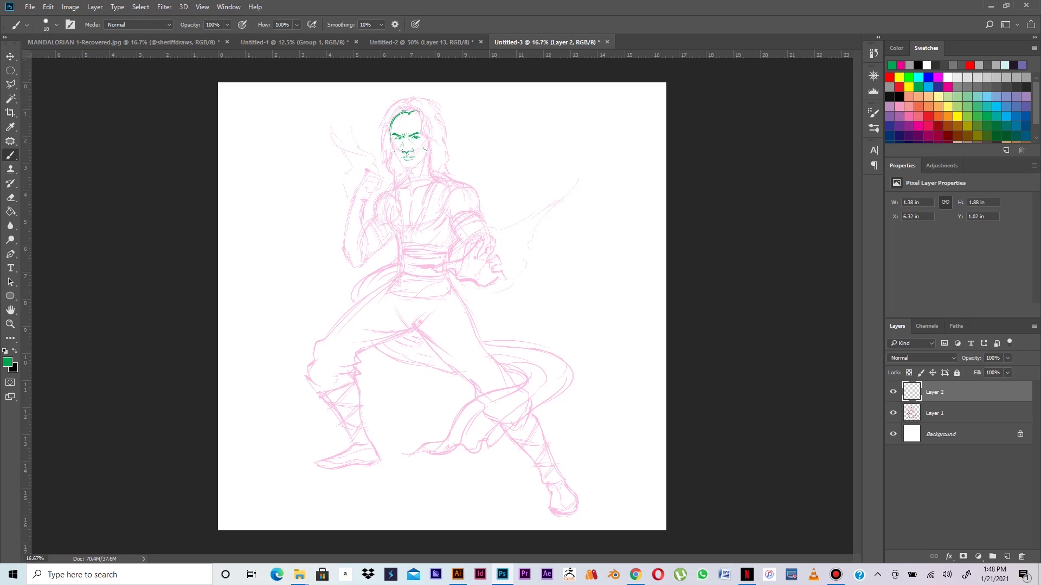
click(1007, 556)
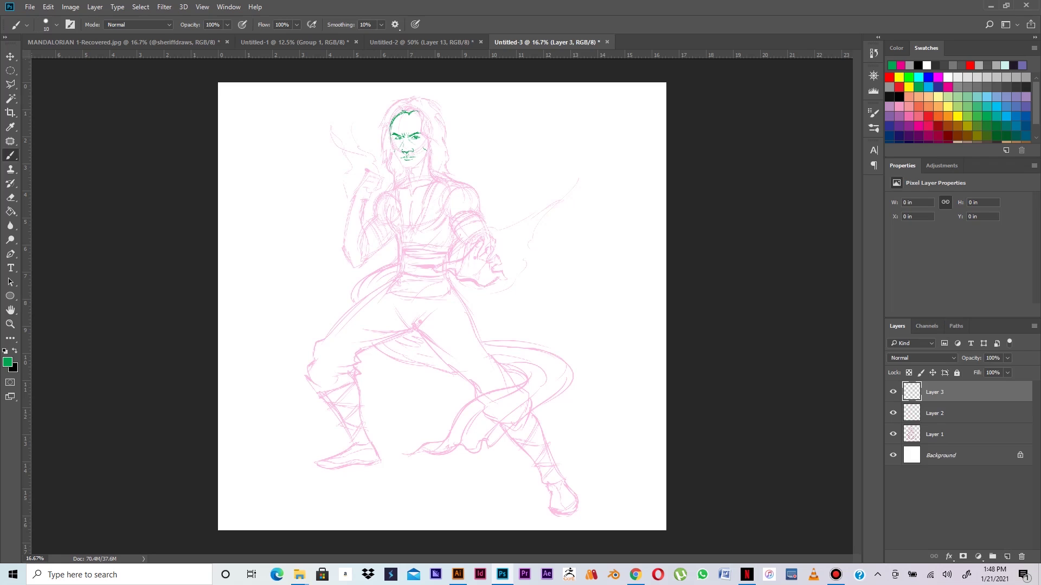
double_click(934, 392)
text(LINEART)
Step: Restore the opacity of Layer 1 to 100%
click(954, 413)
click(955, 434)
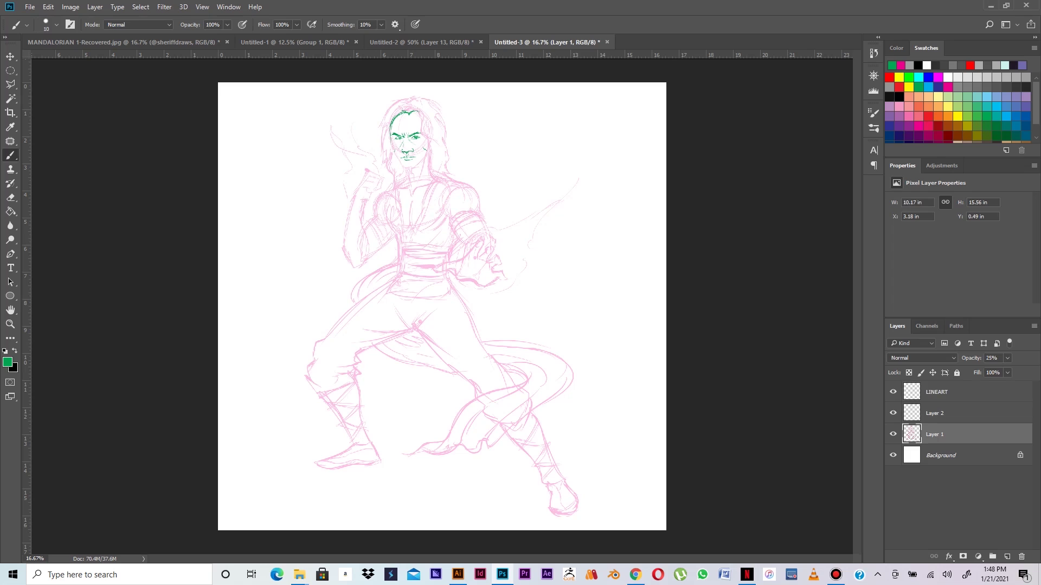
click(1008, 358)
drag(992, 371, 1031, 370)
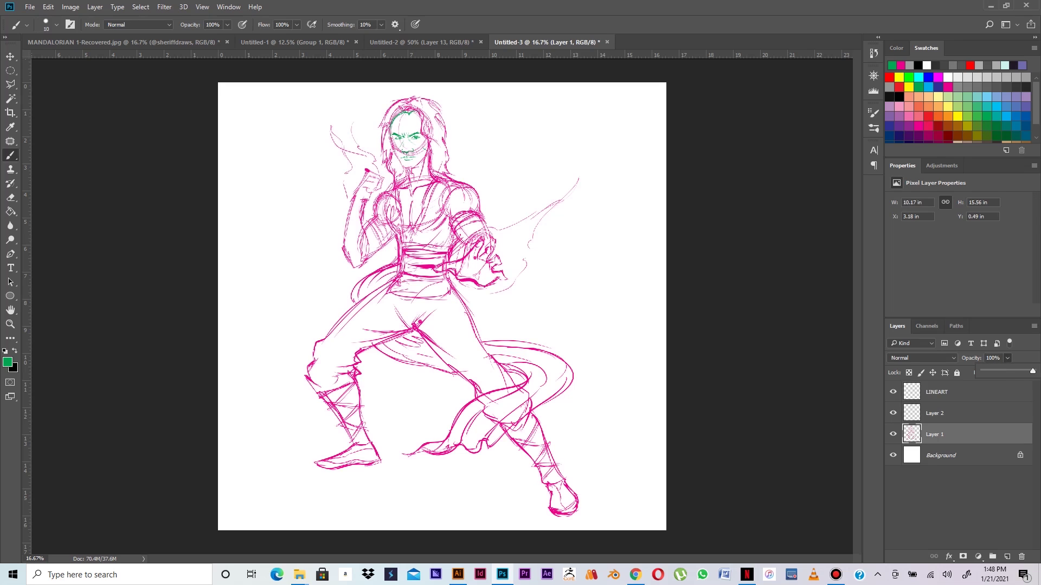
Step: Merge Layer 2 down into Layer 1 and reduce the merged sketch layer's opacity
click(955, 413)
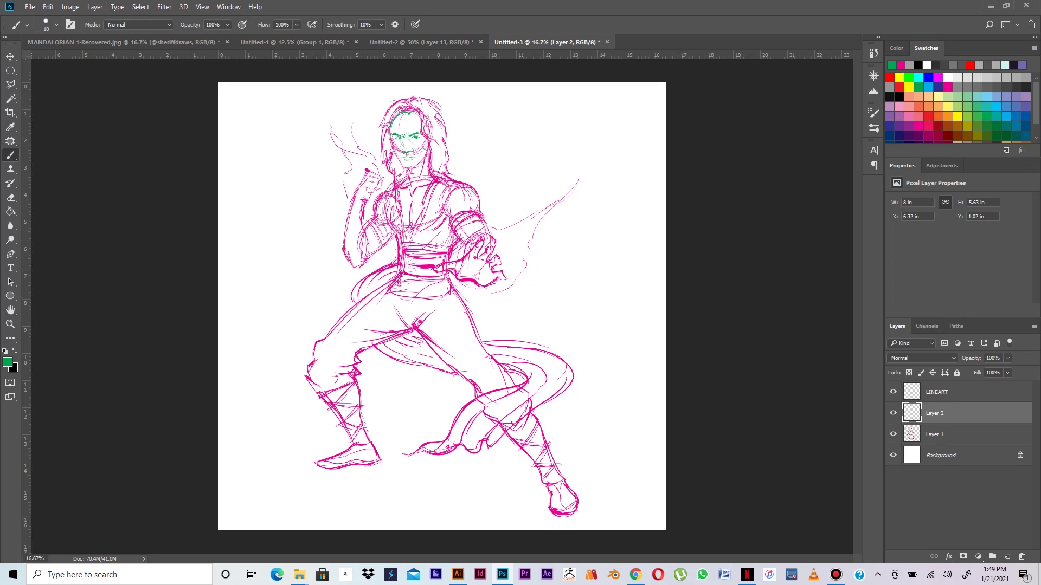
right_click(946, 414)
click(830, 393)
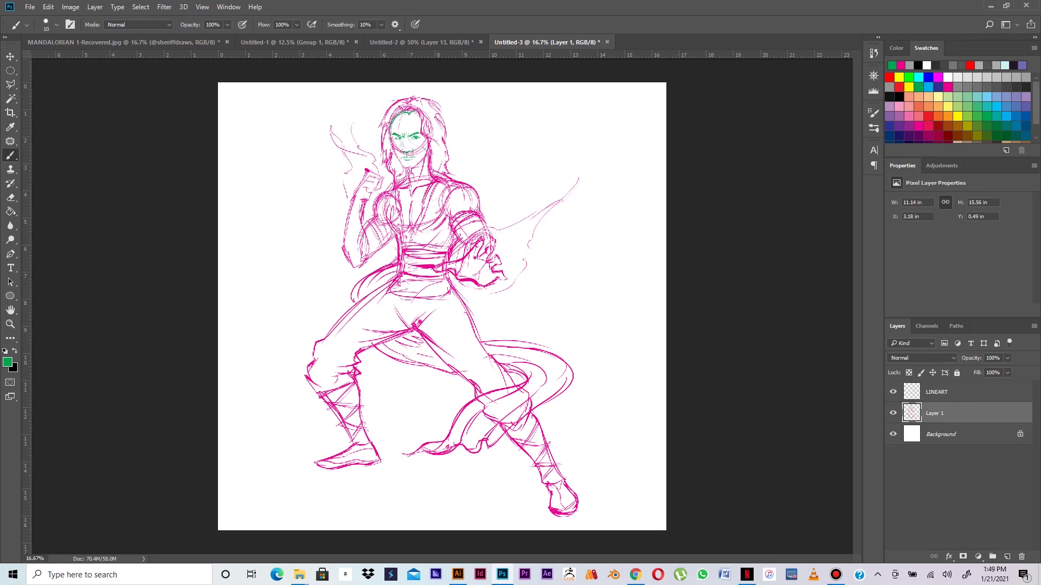
click(1007, 358)
drag(1007, 370, 977, 371)
Step: On the LINEART layer, reset the brush colour to black and ink a short line along the side of the jaw at size 10
click(954, 392)
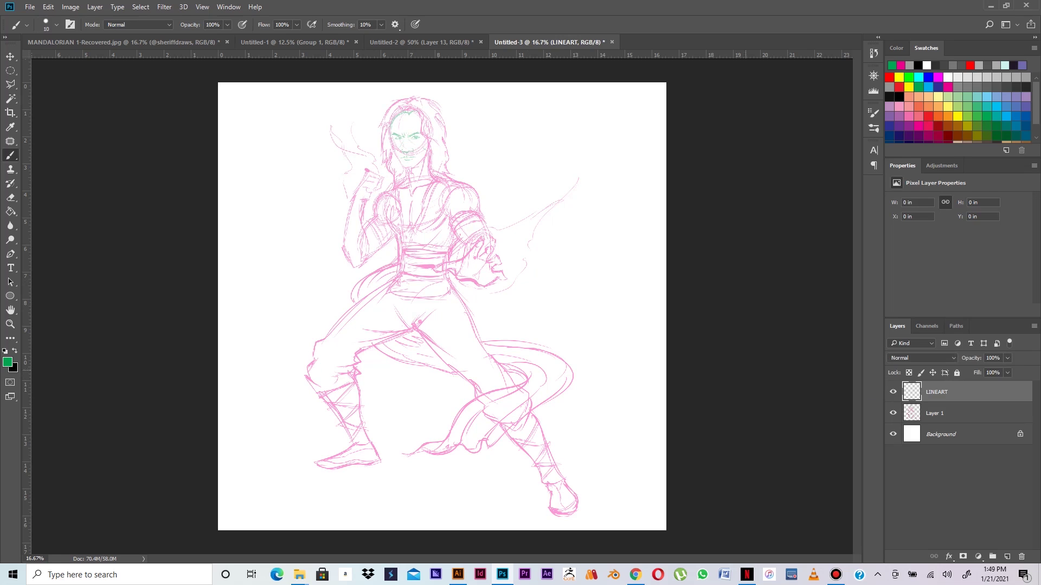
key(ctrl+plus)
key(ctrl+plus)
key(ctrl+plus)
key(ctrl+plus)
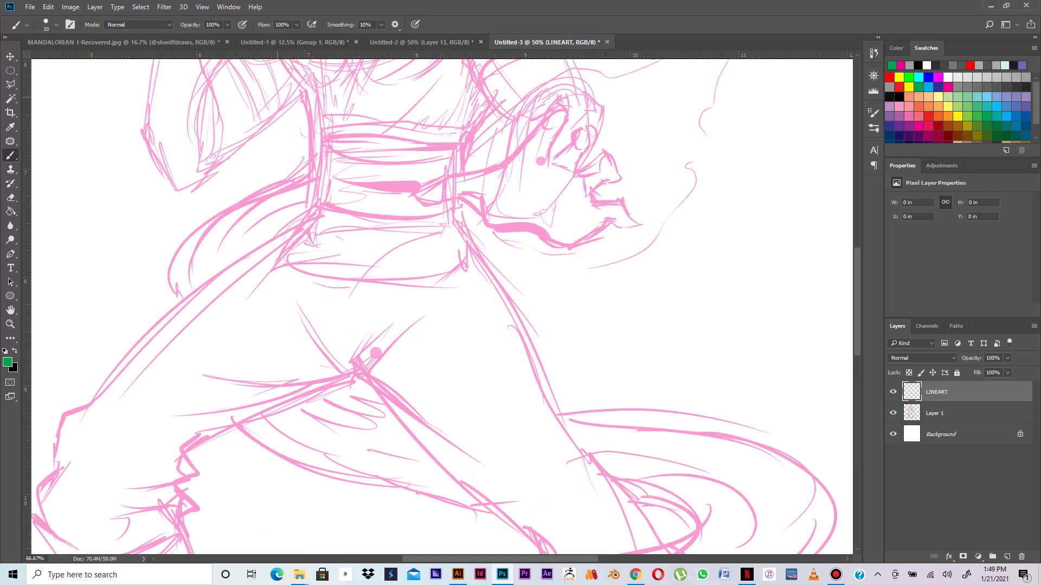
scroll(354, 368, up, 10)
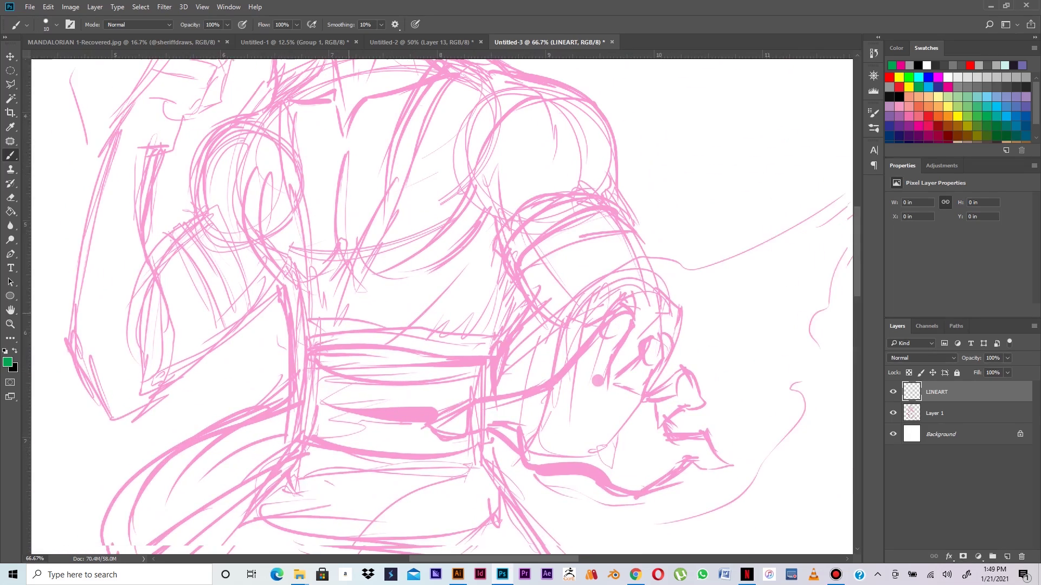
scroll(442, 306, up, 7)
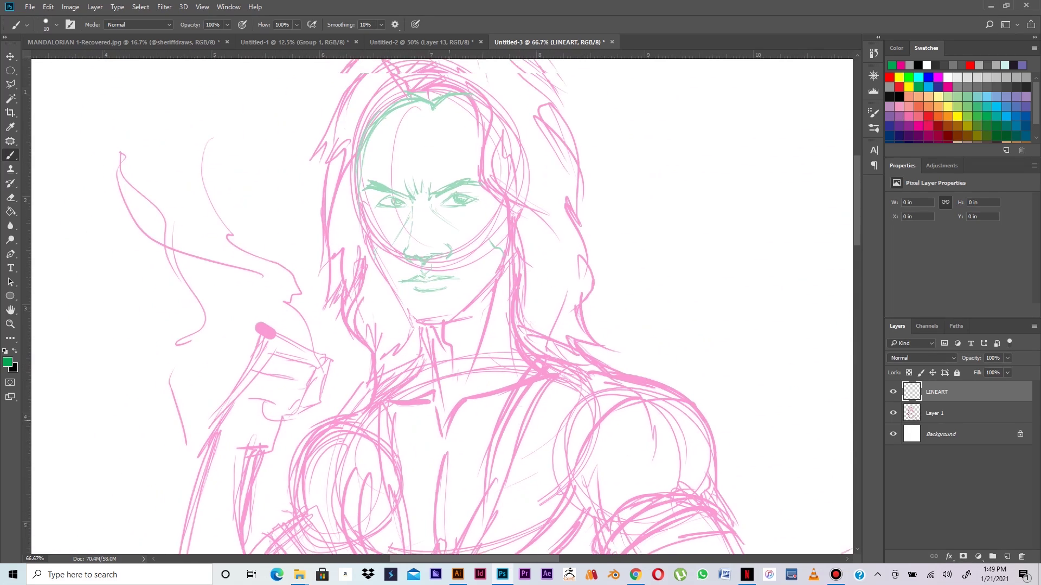
key(d)
key(bracketright)
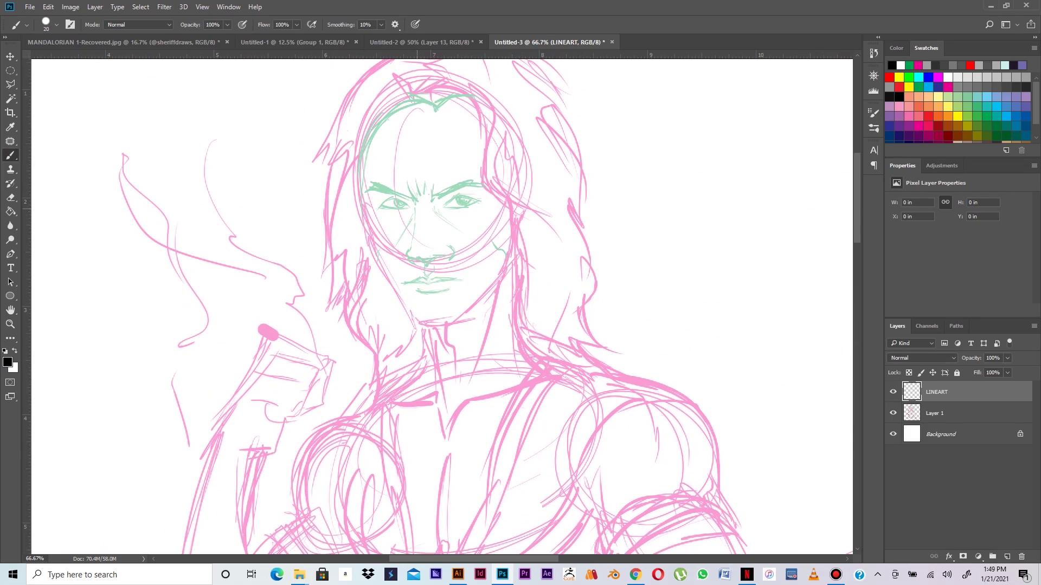
key(bracketleft)
drag(516, 230, 507, 271)
Step: Fade the Layer 1 sketch to 21% opacity and make LINEART the active layer again
click(954, 413)
drag(1007, 358, 1003, 371)
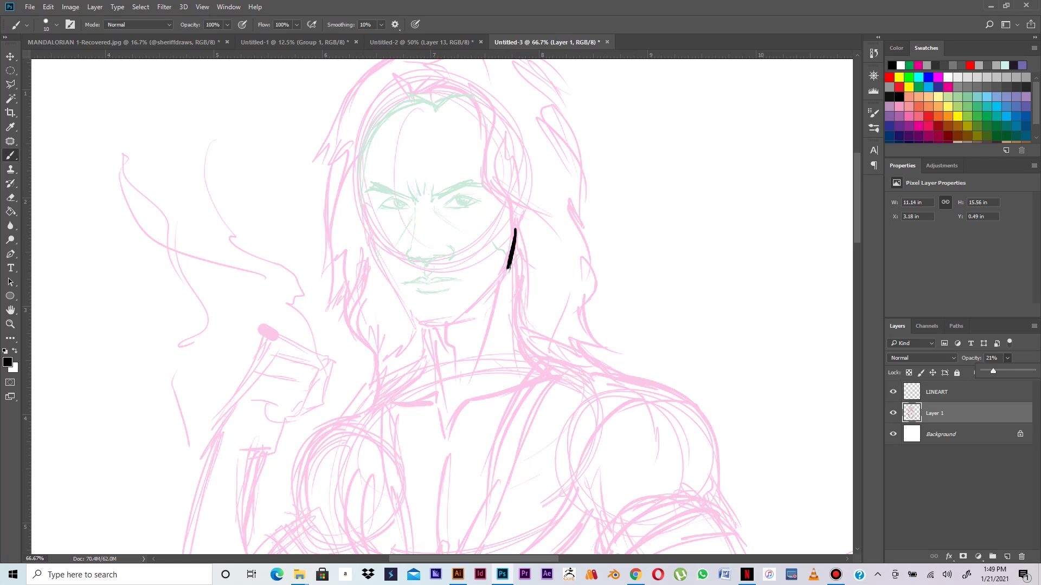
drag(509, 270, 447, 332)
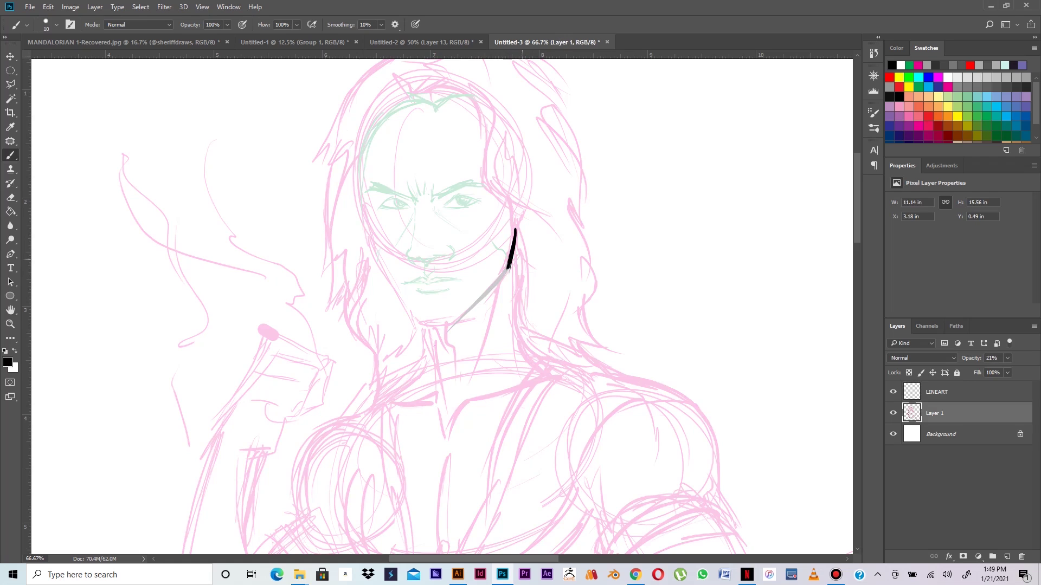
key(alt+bracketright)
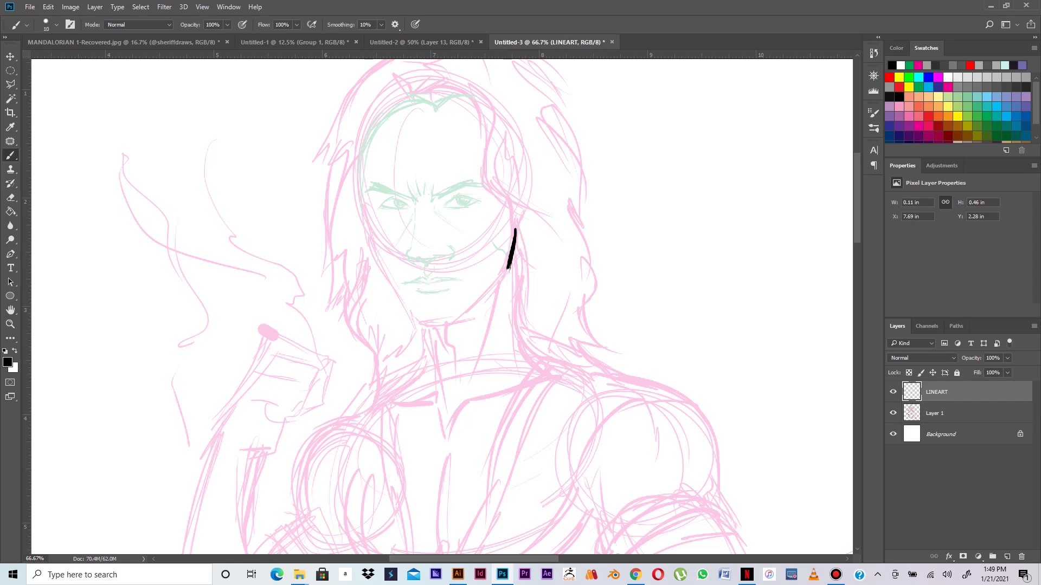
Step: Ink the jawline in black from below the ear down to and around the chin
drag(510, 265, 457, 313)
key(ctrl+z)
drag(507, 270, 457, 319)
drag(514, 248, 516, 224)
drag(465, 314, 404, 320)
key(ctrl+z)
mouse_move(454, 320)
mouse_down()
mouse_move(406, 324)
mouse_move(416, 324)
mouse_up()
key(ctrl+z)
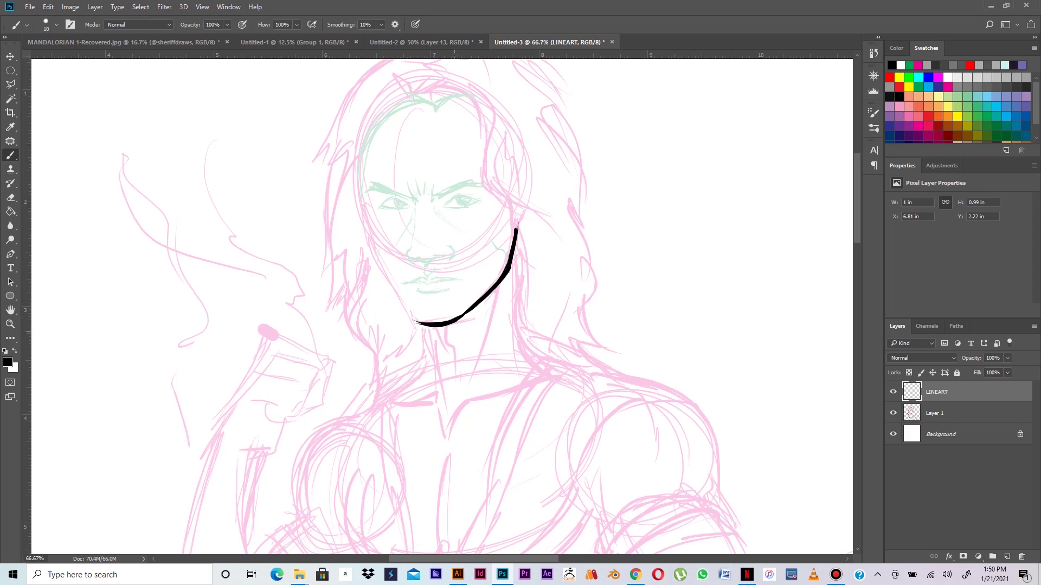
Step: Ink both neck lines beneath the chin and jaw, with short shading strokes under the jaw
mouse_move(437, 328)
mouse_down()
mouse_move(459, 370)
mouse_move(452, 348)
mouse_up()
mouse_move(489, 299)
mouse_down()
mouse_move(455, 322)
mouse_move(472, 312)
mouse_move(493, 317)
mouse_move(478, 371)
mouse_up()
drag(505, 277, 500, 291)
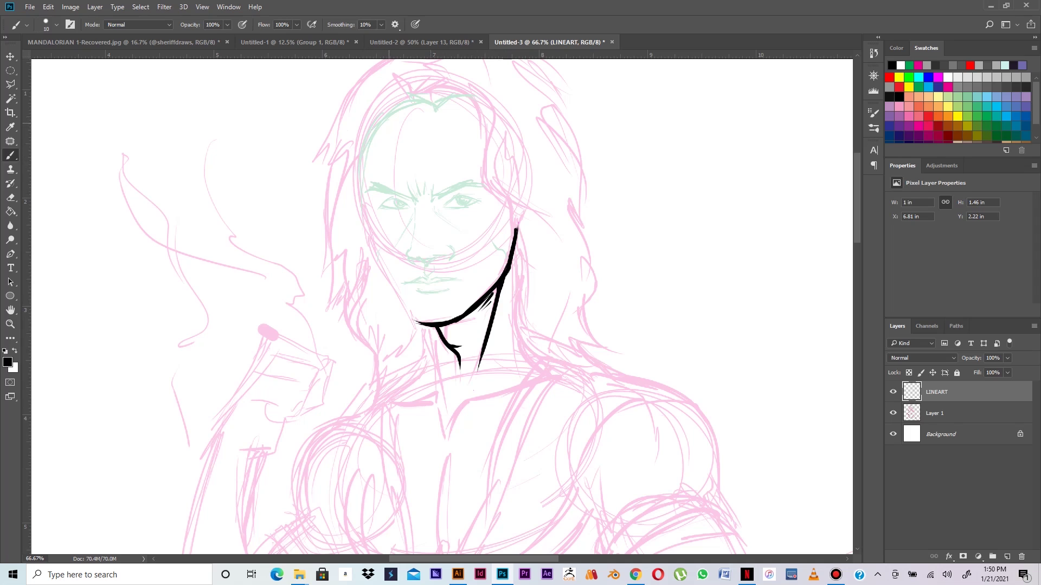
Step: Ink the hairline across the top of the forehead as a double curve with a central peak
mouse_move(409, 133)
mouse_down()
mouse_move(413, 158)
mouse_move(445, 142)
mouse_up()
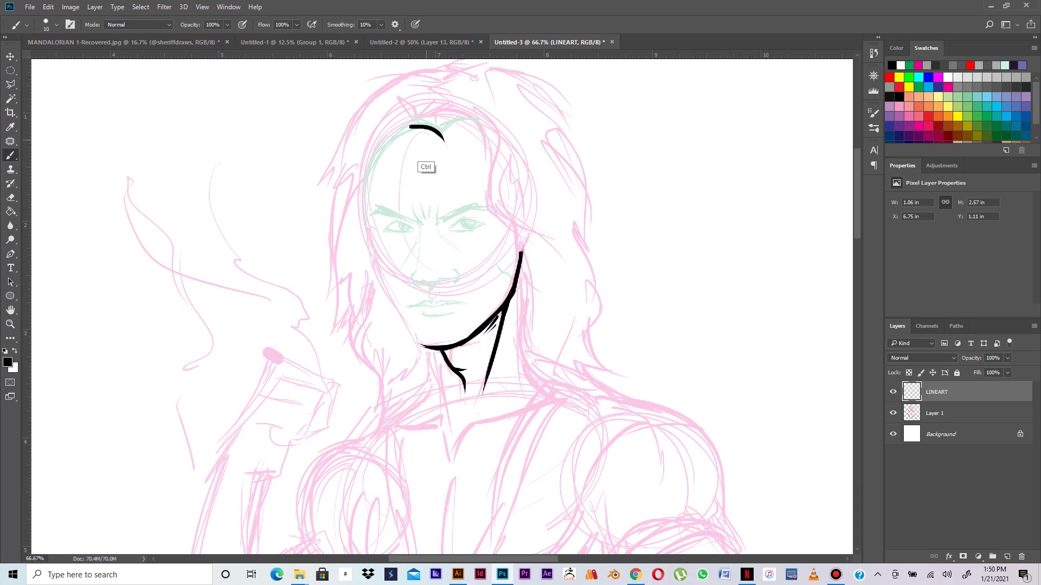
key(ctrl+z)
mouse_move(407, 133)
mouse_down()
mouse_move(437, 140)
mouse_move(476, 129)
mouse_move(454, 130)
mouse_move(489, 142)
mouse_up()
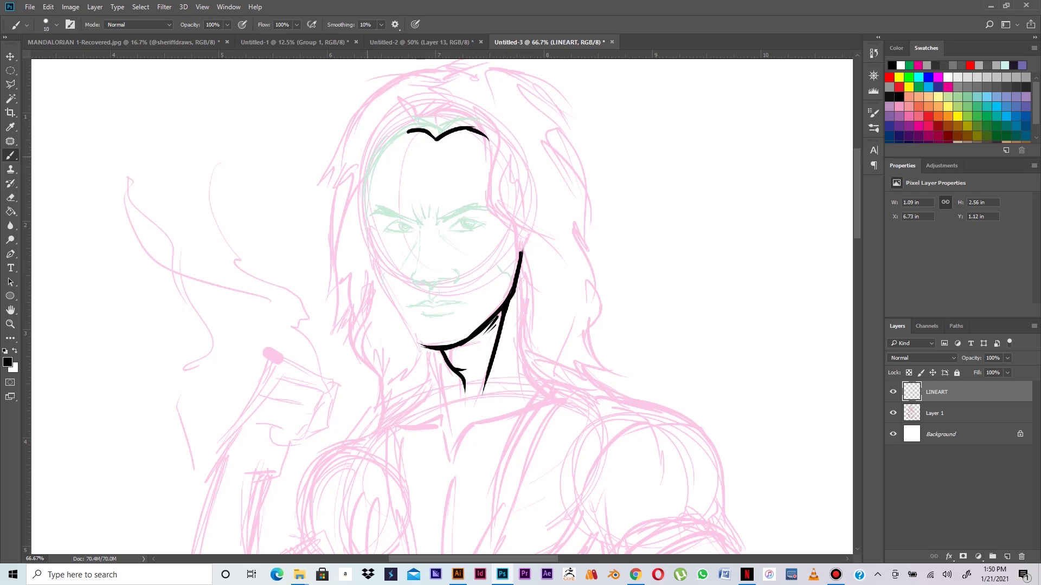
Step: Ink both thick, frowning eyebrows and the short crease lines between them
mouse_move(383, 209)
mouse_down()
mouse_move(369, 218)
mouse_move(427, 220)
mouse_up()
key(ctrl+plus)
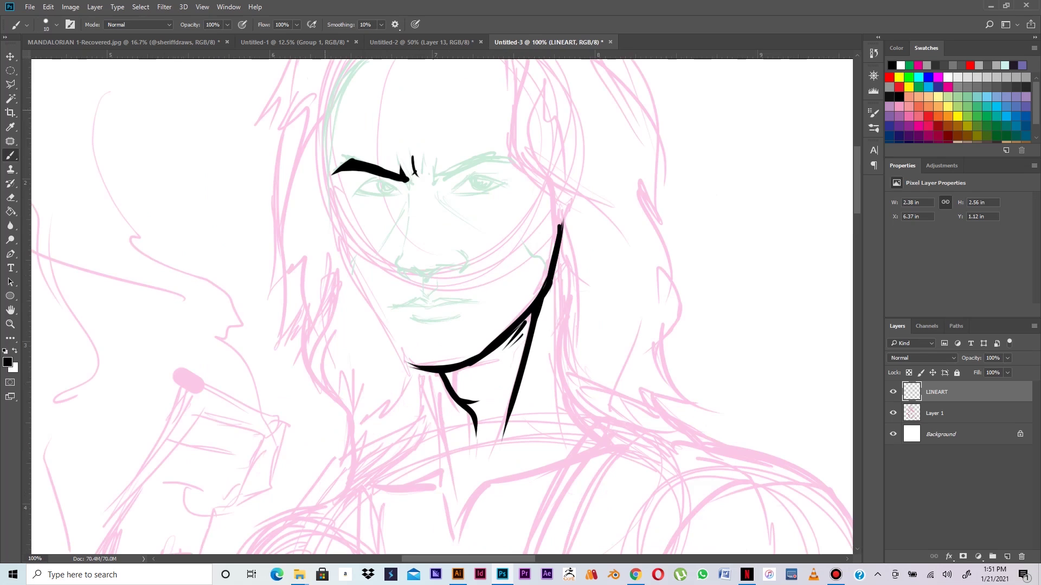
mouse_move(429, 164)
mouse_down()
mouse_move(439, 181)
mouse_move(494, 154)
mouse_up()
mouse_move(444, 176)
mouse_down()
mouse_move(498, 155)
mouse_move(509, 162)
mouse_move(442, 181)
mouse_move(425, 172)
mouse_move(514, 167)
mouse_move(491, 152)
mouse_up()
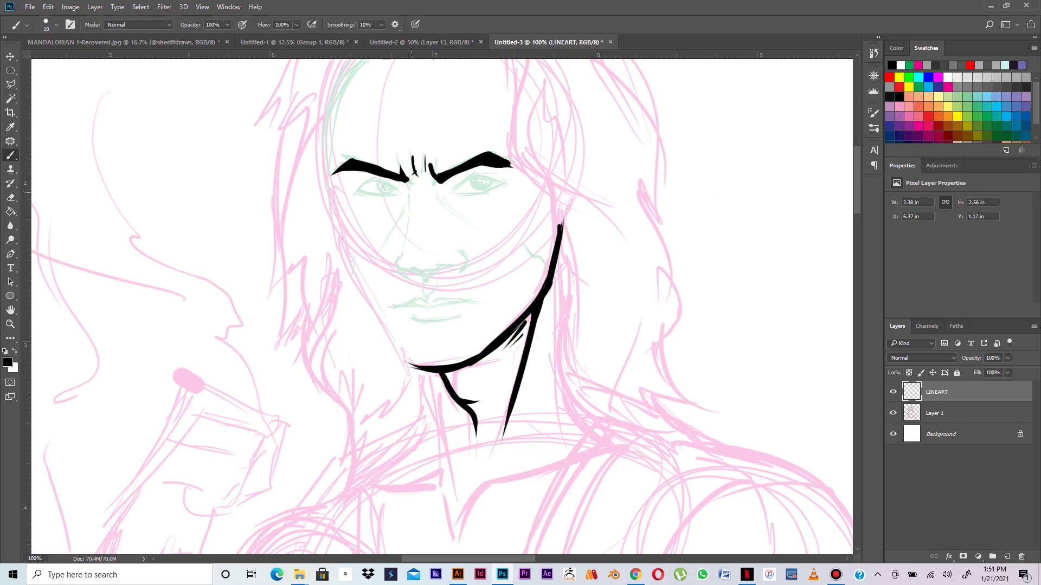
Step: Ink the nose's bridge, the crease beside it and the left nostril
mouse_move(403, 187)
mouse_down()
mouse_move(412, 202)
mouse_move(374, 241)
mouse_up()
mouse_move(407, 207)
mouse_down()
mouse_move(400, 257)
mouse_move(426, 272)
mouse_move(397, 270)
mouse_up()
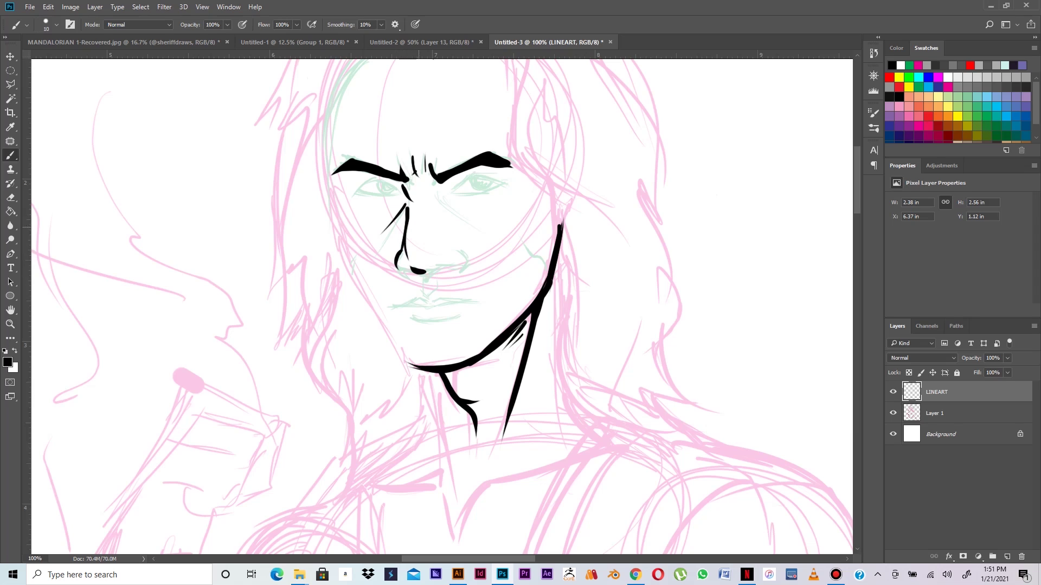
key(ctrl+z)
drag(401, 248, 400, 271)
key(ctrl+z)
key(ctrl+z)
Step: Trim the left nostril with the Eraser, then ink the nose's base, right nostril and the groove below it
key(e)
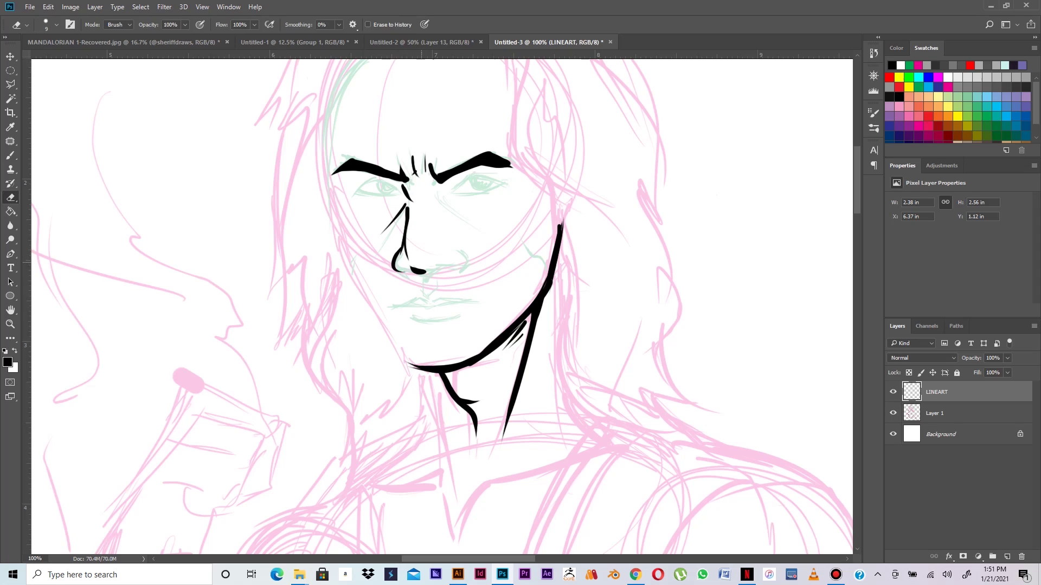
mouse_move(417, 270)
mouse_down()
mouse_move(435, 275)
mouse_move(415, 271)
mouse_up()
key(b)
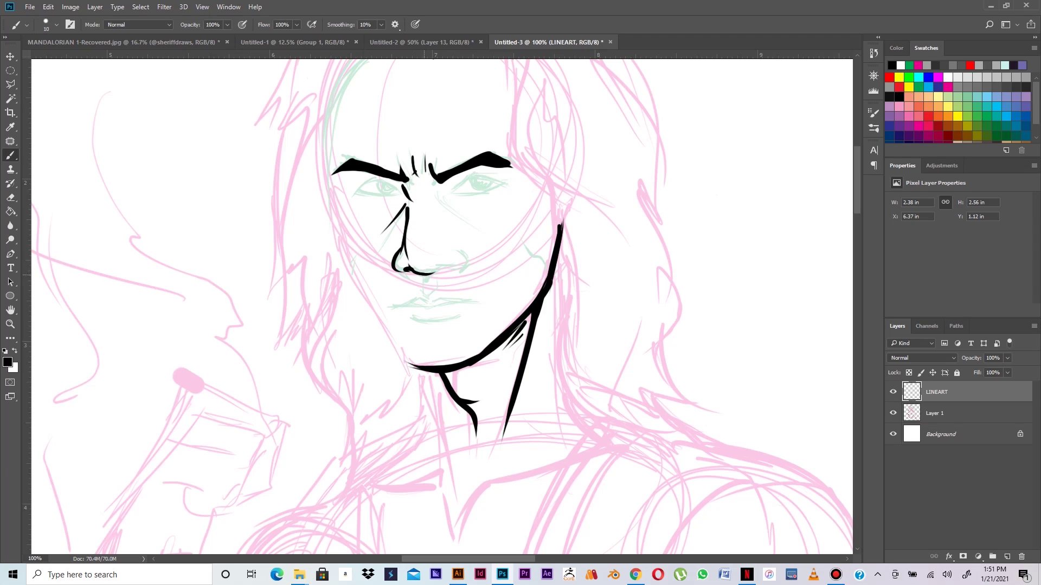
drag(417, 272, 437, 273)
drag(434, 271, 471, 253)
mouse_move(422, 276)
mouse_down()
mouse_move(428, 293)
mouse_move(437, 287)
mouse_up()
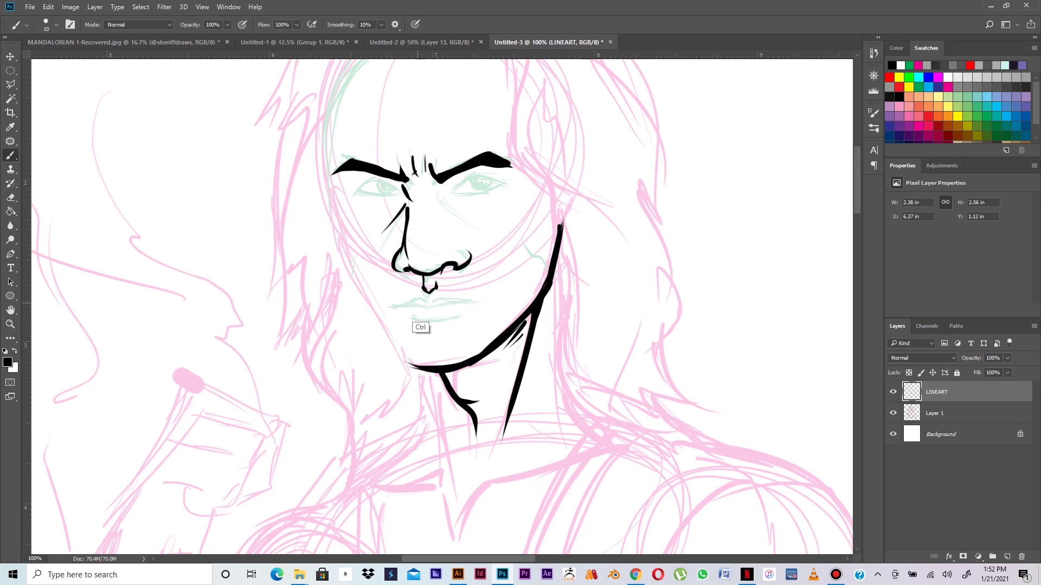
Step: Ink the upper lip, the mouth line and the curve under the lower lip
mouse_move(420, 296)
mouse_down()
mouse_move(432, 300)
mouse_move(391, 308)
mouse_move(445, 304)
mouse_up()
key(ctrl+z)
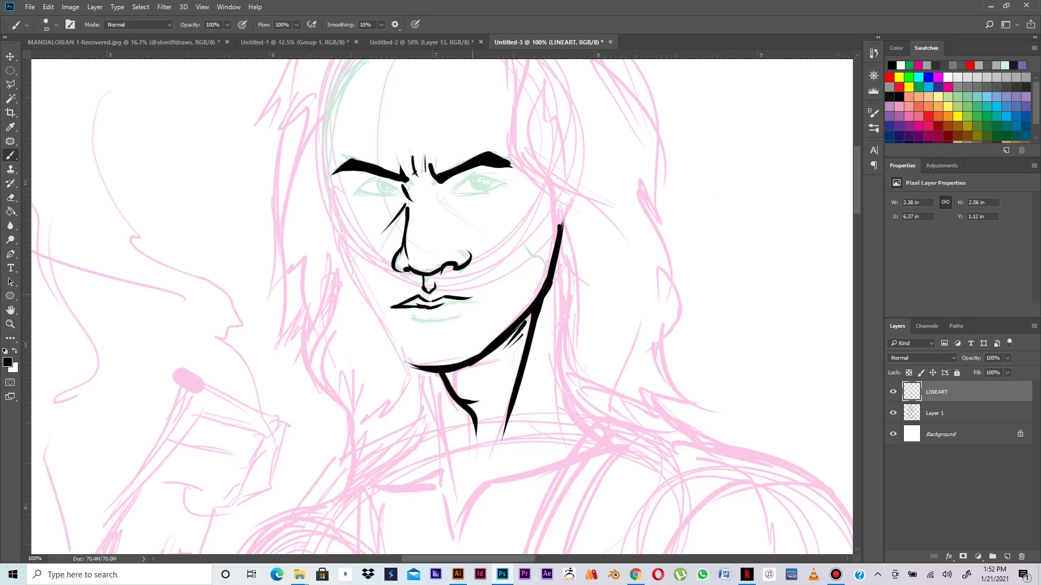
drag(444, 296, 473, 303)
mouse_move(413, 320)
mouse_down()
mouse_move(454, 317)
mouse_move(431, 327)
mouse_move(461, 315)
mouse_up()
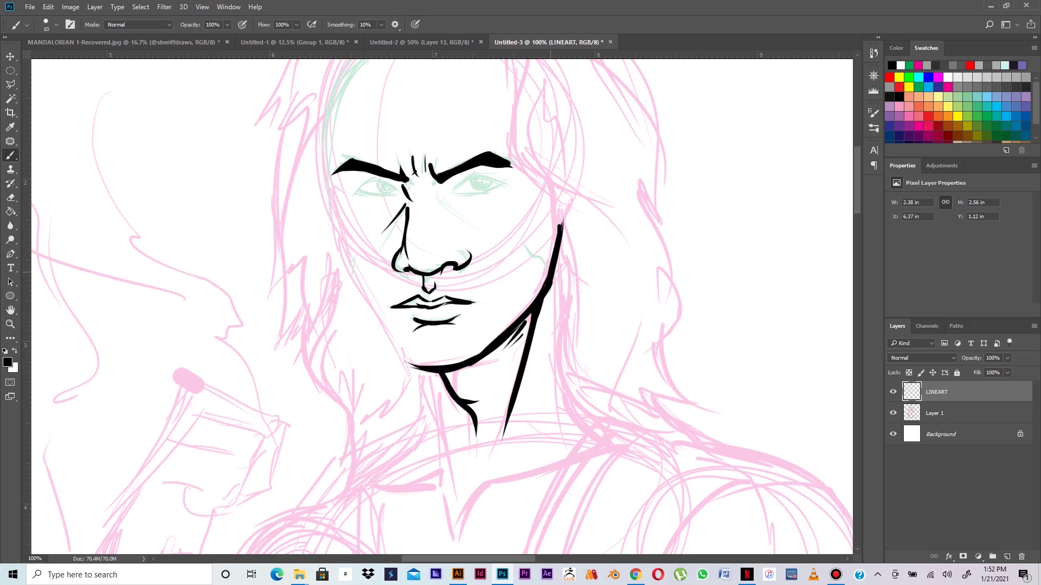
Step: Ink a short cheek line at the jaw and a diagonal crease below the right eye's inner corner
drag(532, 256, 548, 275)
drag(472, 252, 480, 263)
key(ctrl+z)
drag(442, 201, 475, 220)
Step: Clean up the right eyebrow's outer end and the crease lines between the brows with the Eraser
key(e)
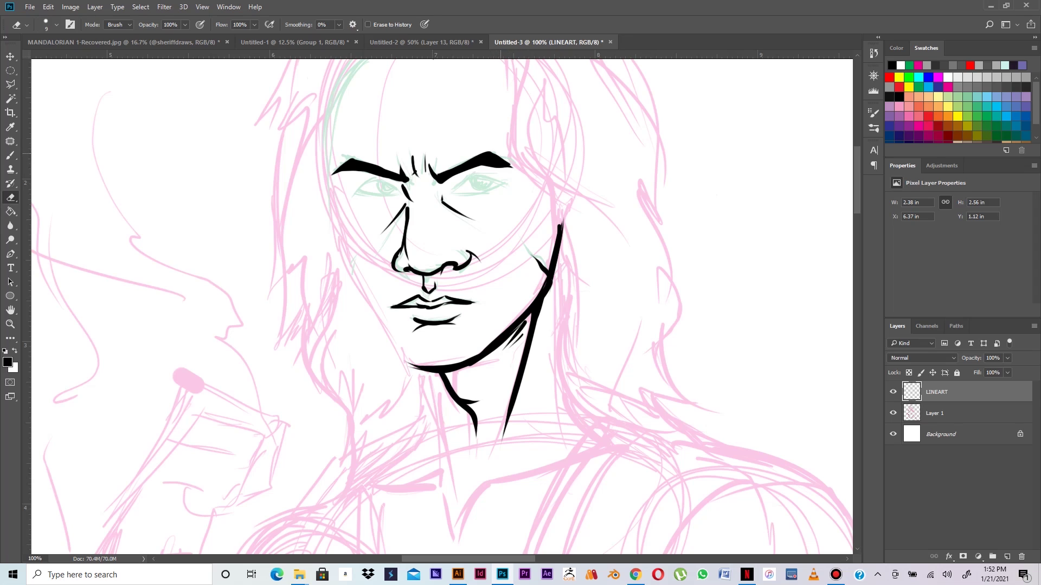
drag(491, 149, 520, 163)
drag(416, 154, 421, 179)
Step: Review the inked face within the whole figure and return to a close view of the face
key(ctrl+minus)
key(ctrl+minus)
key(ctrl+minus)
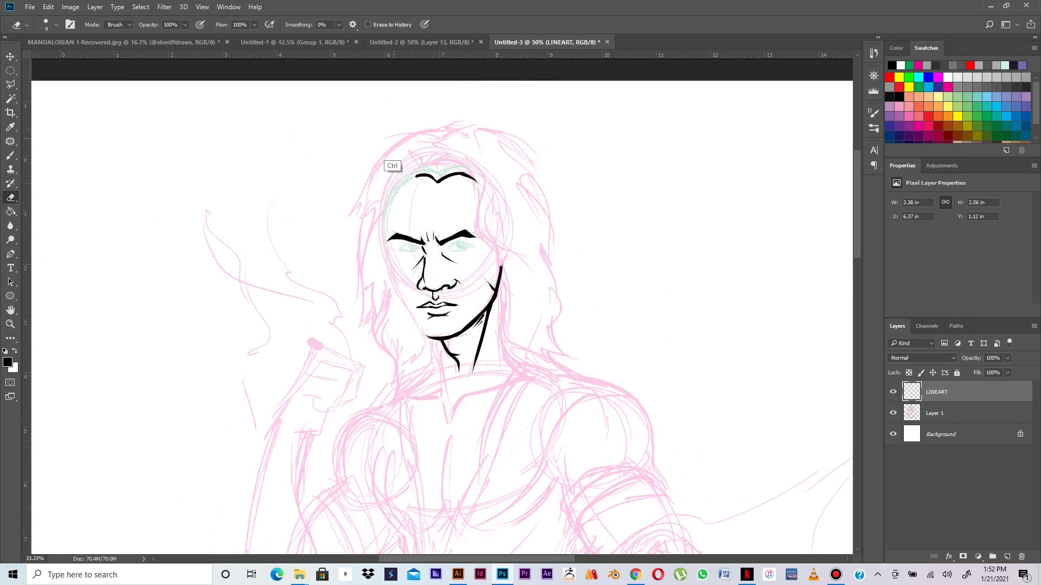
key(ctrl+minus)
key(ctrl+minus)
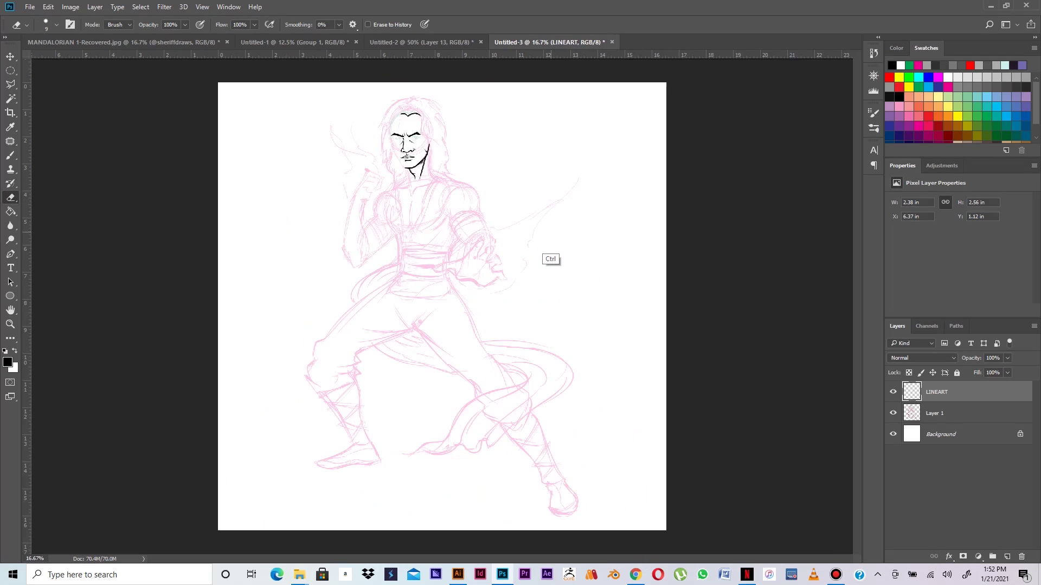
key(ctrl+plus)
key(ctrl+plus)
key(ctrl+plus)
key(ctrl+plus)
key(ctrl+plus)
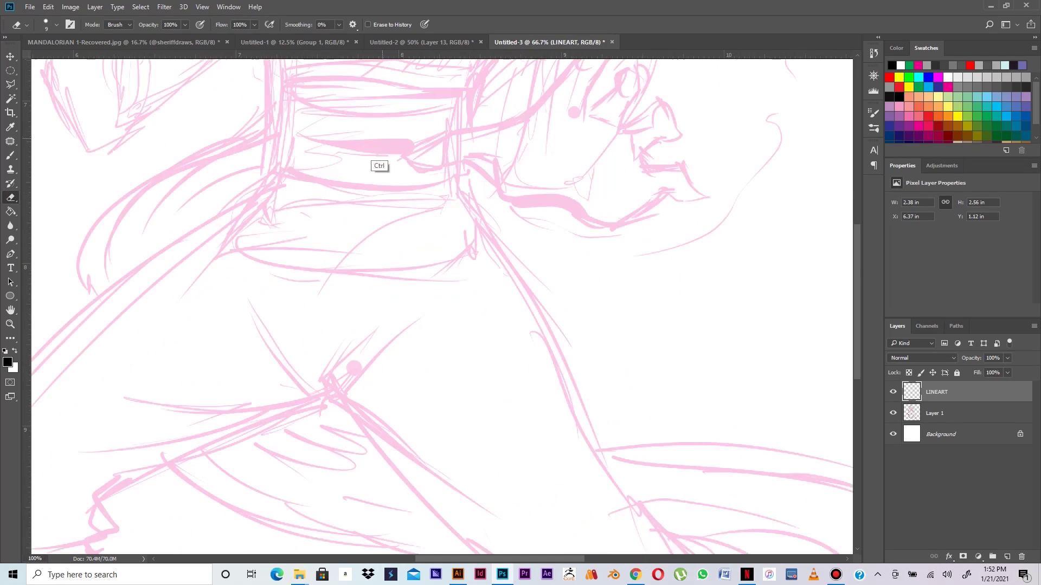
drag(353, 186, 375, 399)
drag(352, 146, 392, 412)
mouse_move(354, 168)
mouse_down()
mouse_move(411, 347)
mouse_move(453, 434)
mouse_up()
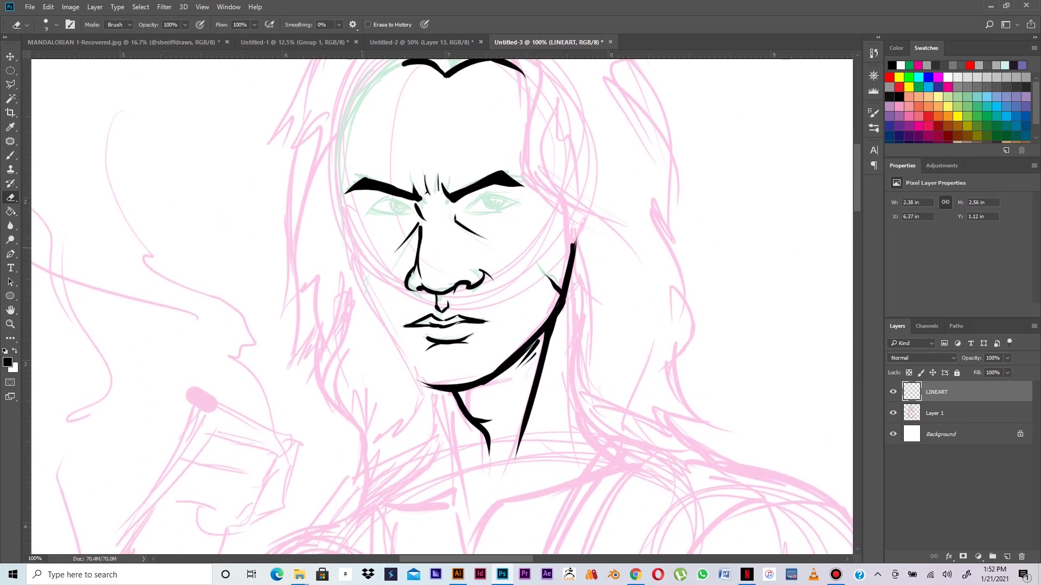
Step: Ink short strands rising from the widow's peak and extend the hairline toward the right temple with the Brush
drag(325, 143, 346, 196)
key(b)
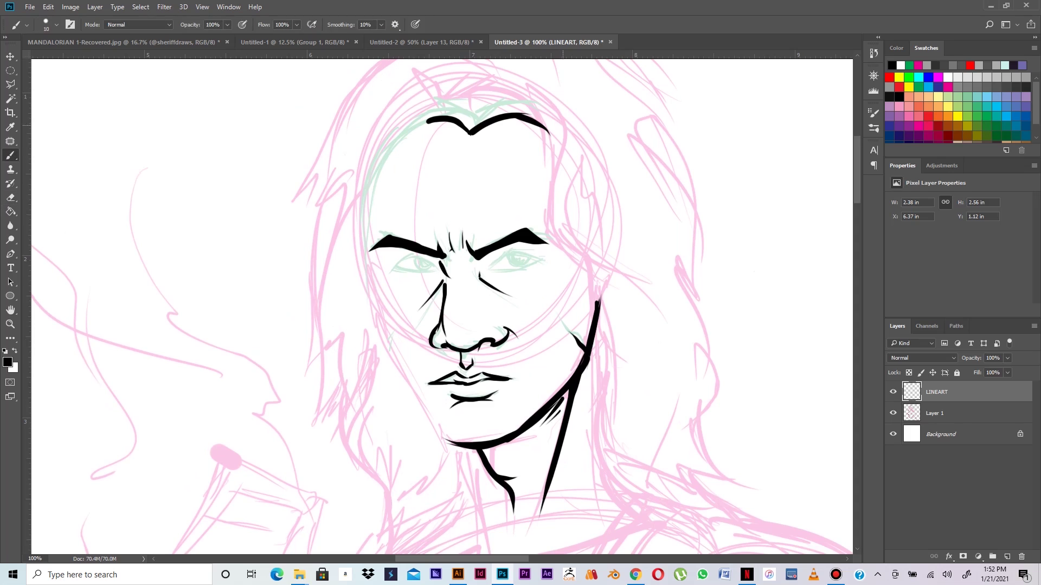
key(bracketright)
drag(521, 114, 548, 130)
drag(472, 130, 498, 86)
drag(475, 126, 501, 96)
drag(461, 123, 473, 134)
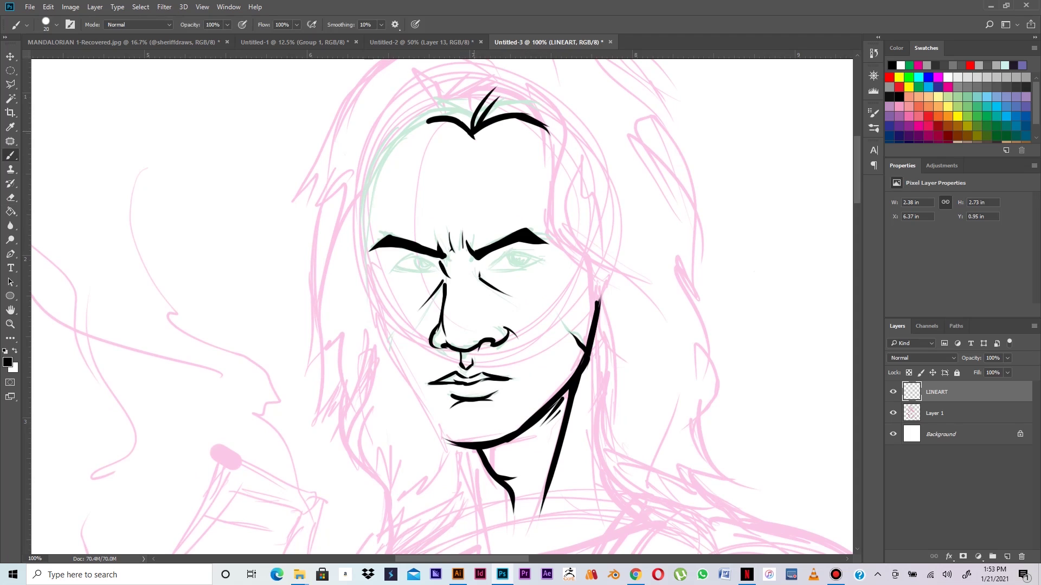
Step: Ink the hair edge from the hairline down past the right temple to the cheek, with a short strand beside the jaw
mouse_move(532, 116)
mouse_down()
mouse_move(556, 176)
mouse_move(567, 256)
mouse_move(622, 291)
mouse_move(631, 322)
mouse_up()
drag(589, 270, 612, 335)
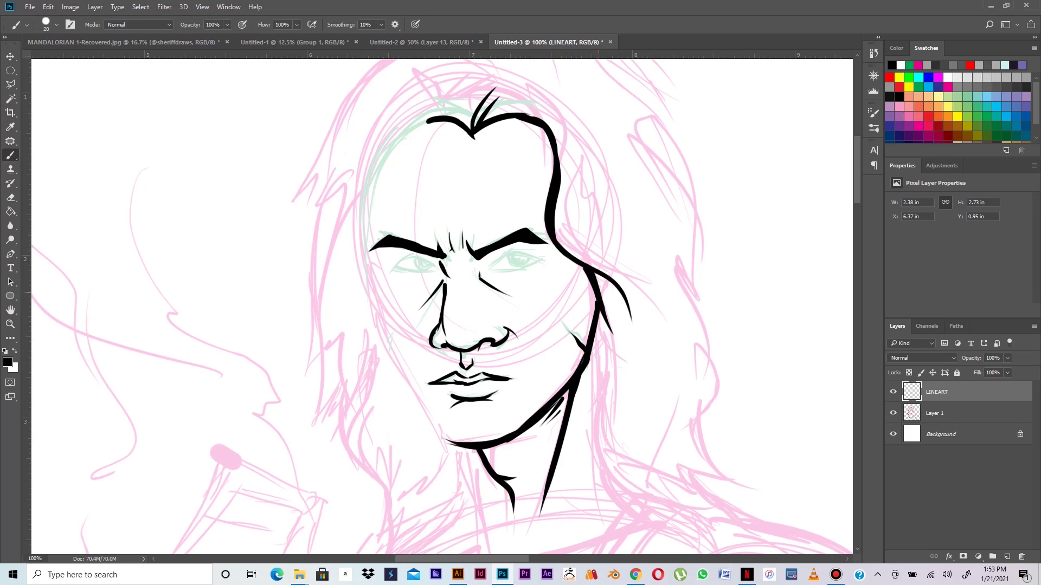
drag(596, 297, 587, 346)
Step: Ink the outline of the right eye with a smaller brush
key(bracketleft)
drag(508, 250, 545, 257)
key(ctrl+z)
mouse_move(511, 251)
mouse_down()
mouse_move(490, 261)
mouse_move(516, 269)
mouse_move(547, 258)
mouse_move(511, 272)
mouse_up()
key(ctrl+z)
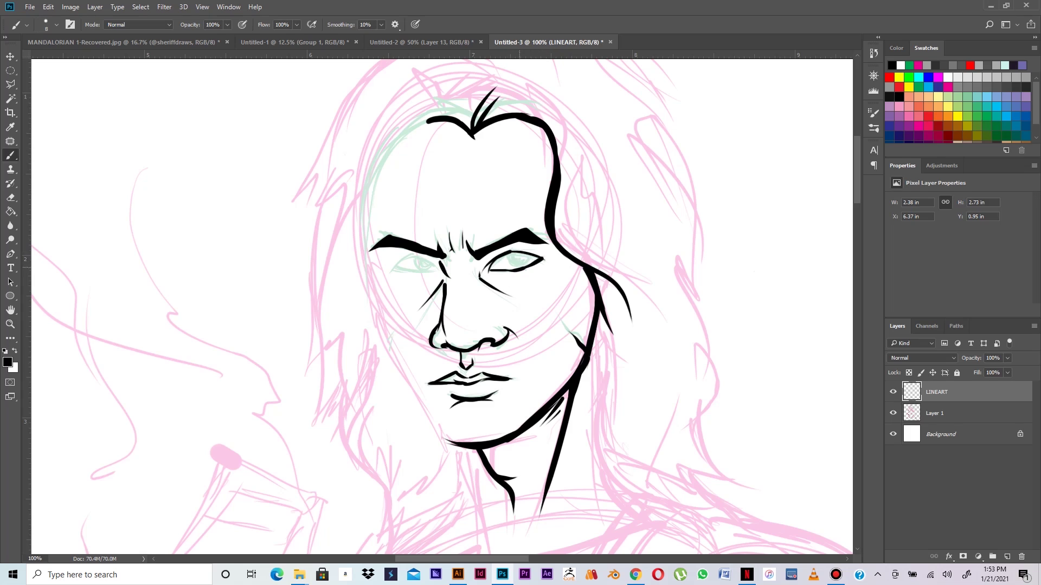
Step: Ink the right eye's iris and lid crease, plus the outline and iris of the left eye
drag(510, 255, 521, 259)
mouse_move(523, 249)
mouse_down()
mouse_move(554, 257)
mouse_move(541, 265)
mouse_up()
key(ctrl+z)
mouse_move(413, 255)
mouse_down()
mouse_move(436, 267)
mouse_move(416, 254)
mouse_move(402, 259)
mouse_move(431, 270)
mouse_up()
drag(418, 260, 420, 269)
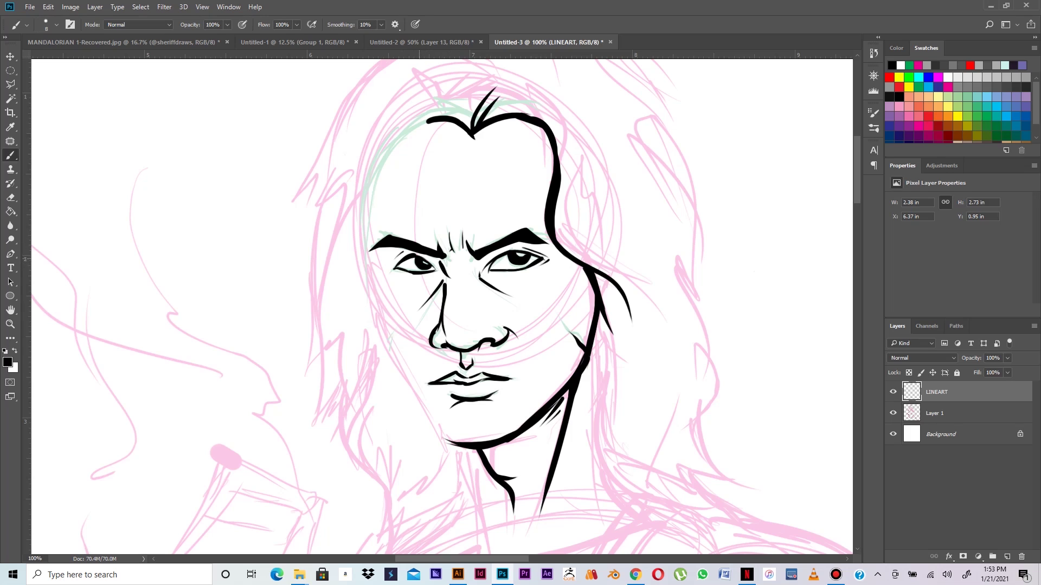
Step: Touch up the irises of both eyes with small black strokes
mouse_move(415, 261)
mouse_down()
mouse_move(422, 267)
mouse_move(393, 275)
mouse_up()
key(ctrl+z)
key(ctrl+minus)
key(ctrl+minus)
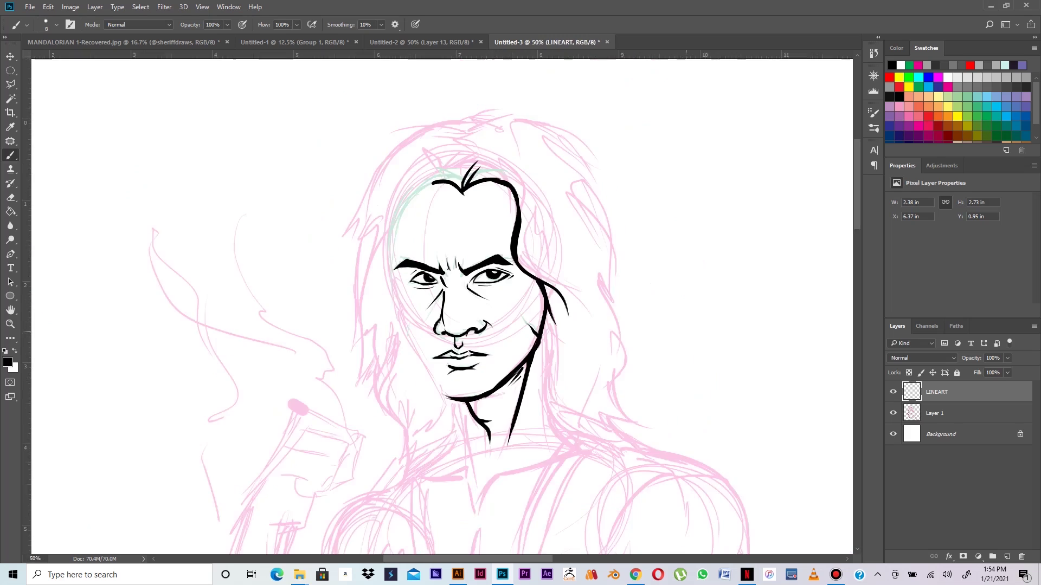
key(ctrl+minus)
key(ctrl+plus)
key(ctrl+plus)
key(ctrl+plus)
key(ctrl+plus)
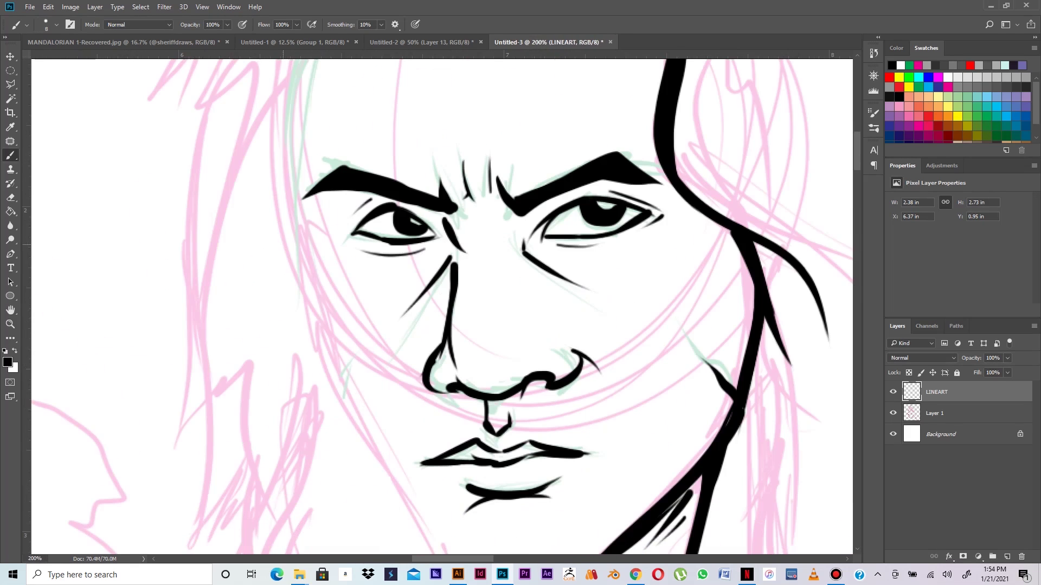
drag(401, 211, 417, 212)
mouse_move(586, 193)
mouse_down()
mouse_move(635, 205)
mouse_move(577, 200)
mouse_up()
Step: Thicken the line along the underside of the chin
drag(563, 401, 583, 263)
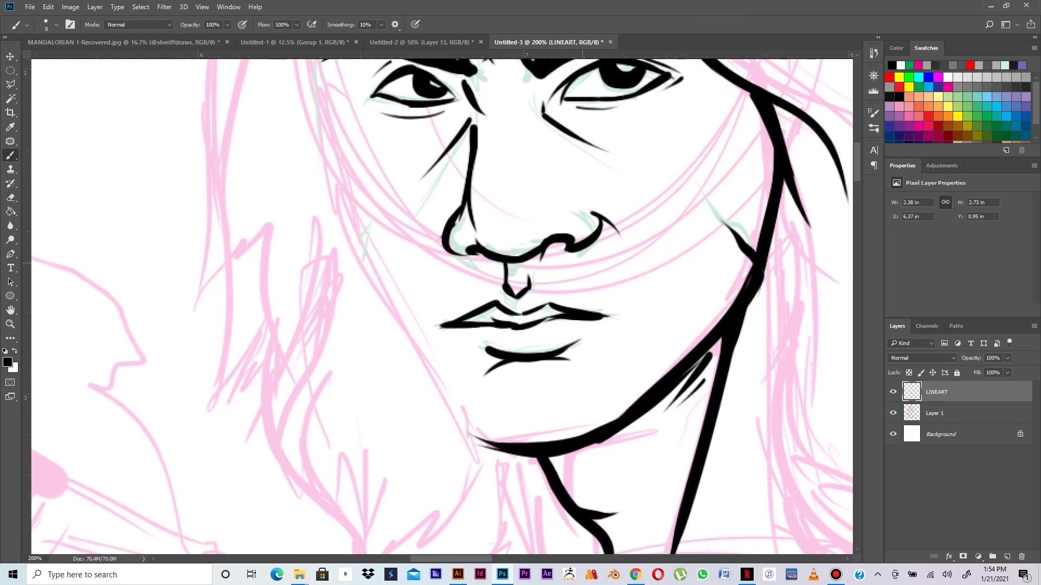
drag(564, 453, 603, 442)
scroll(441, 306, down, 3)
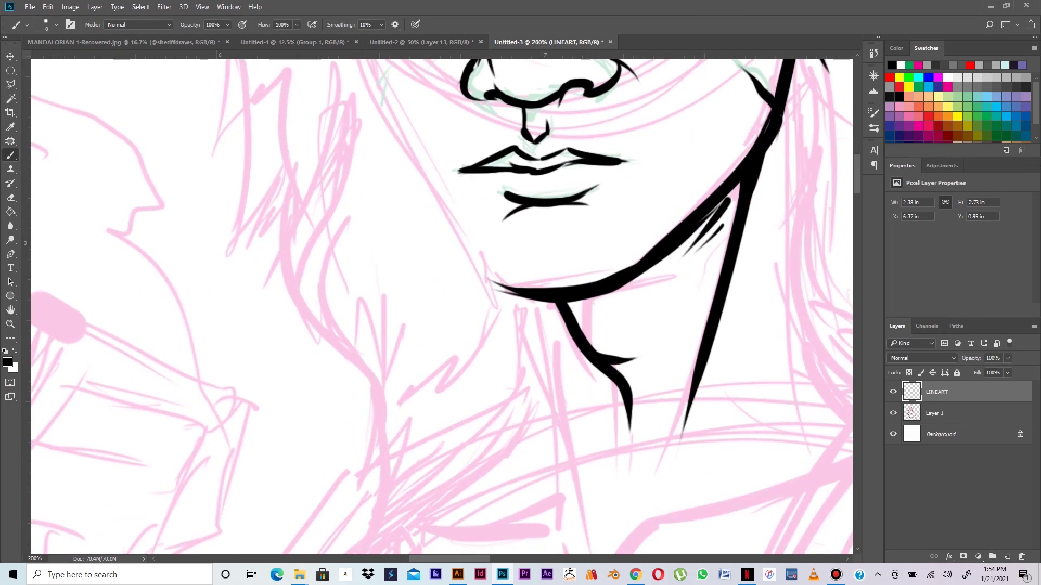
key(ctrl+minus)
key(ctrl+minus)
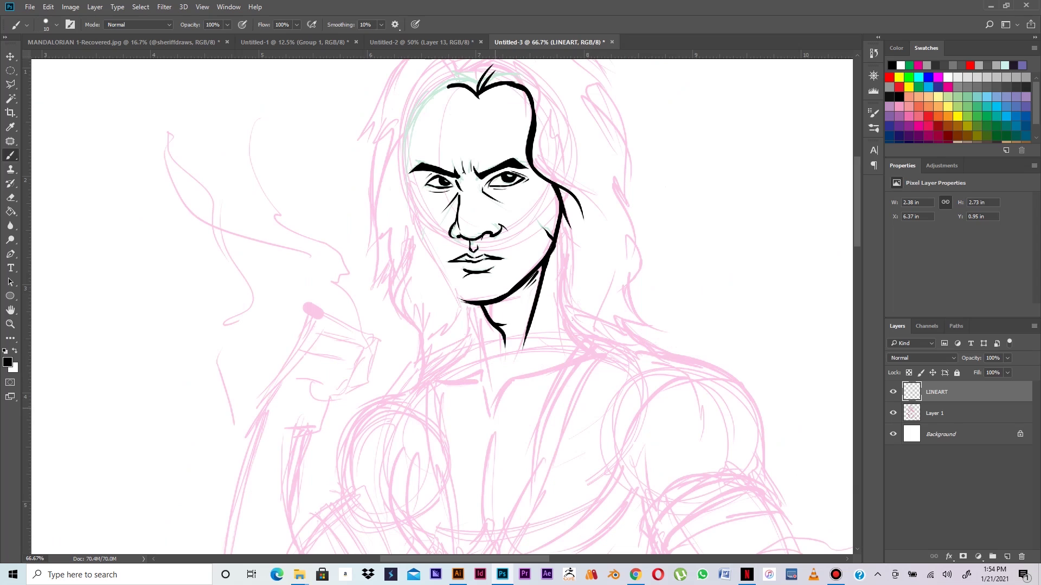
Step: Ink the right side of the throat notch and the right collarbone with a size 20 brush
key(bracketright)
drag(519, 357, 493, 419)
key(ctrl+z)
key(ctrl+shift+z)
key(ctrl+z)
drag(518, 361, 495, 424)
key(ctrl+z)
drag(518, 362, 492, 428)
drag(513, 378, 564, 366)
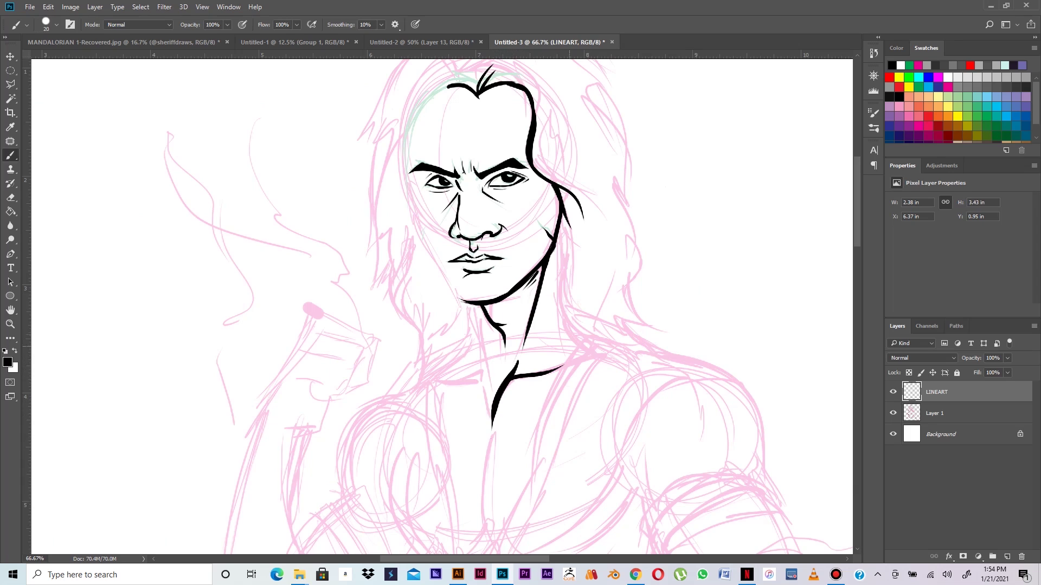
Step: Ink the inner edge of the right-hand hair from the jaw down beside the neck, curving onto the shoulder
drag(562, 216, 566, 275)
key(ctrl+z)
mouse_move(563, 216)
mouse_down()
mouse_move(558, 291)
mouse_move(580, 348)
mouse_move(633, 345)
mouse_up()
key(ctrl+z)
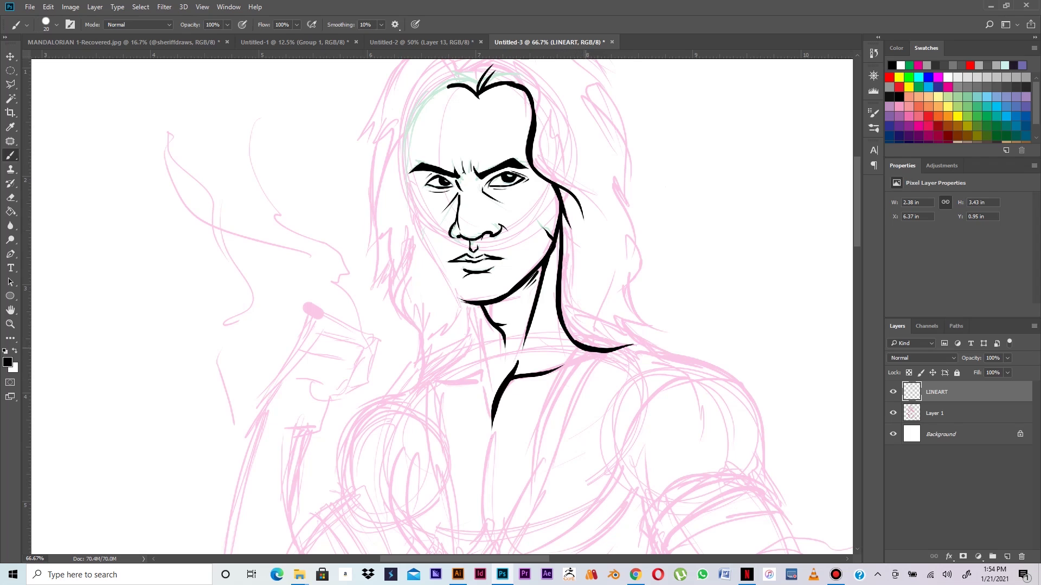
Step: Add a strand inside the right-hand hair and ink its tips and the short shoulder slope
drag(570, 253, 584, 312)
drag(570, 259, 567, 240)
mouse_move(616, 293)
mouse_down()
mouse_move(655, 327)
mouse_move(622, 345)
mouse_move(676, 354)
mouse_up()
mouse_move(601, 300)
mouse_down()
mouse_move(591, 180)
mouse_move(654, 349)
mouse_up()
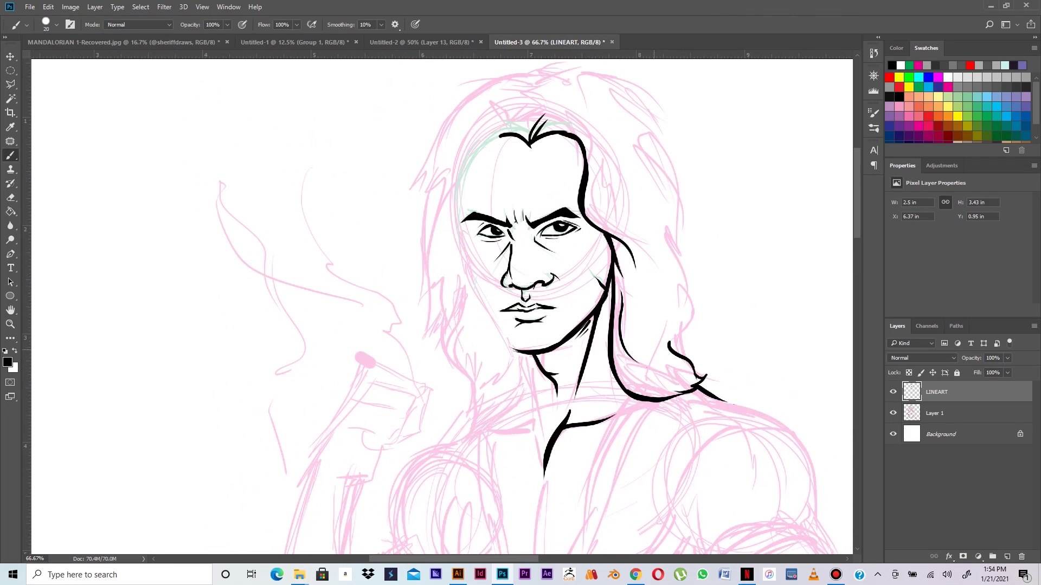
Step: Ink the left hairline around the forehead and the left face contour from the temple down to the chin
mouse_move(501, 135)
mouse_down()
mouse_move(476, 145)
mouse_move(496, 136)
mouse_move(459, 196)
mouse_move(473, 153)
mouse_move(467, 165)
mouse_move(456, 225)
mouse_move(460, 198)
mouse_move(467, 274)
mouse_up()
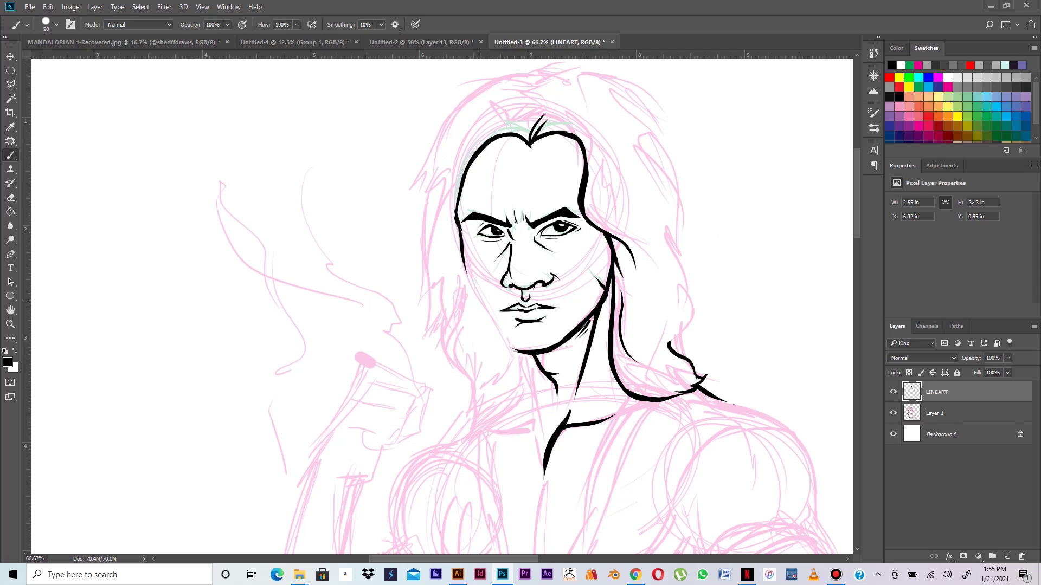
key(ctrl+z)
drag(460, 228, 494, 328)
key(ctrl+z)
drag(467, 258, 509, 348)
drag(487, 309, 515, 351)
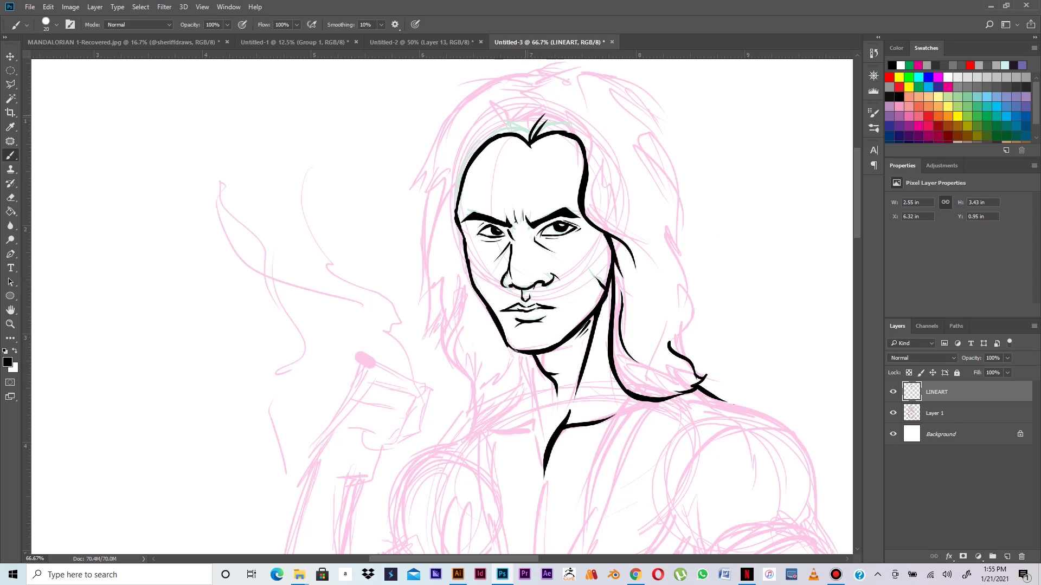
Step: Ink the crown and the jagged outer edge of the left-hand hair down to jaw level, plus a strand at the parting
mouse_move(528, 133)
mouse_down()
mouse_move(504, 105)
mouse_move(499, 79)
mouse_move(454, 114)
mouse_up()
key(ctrl+z)
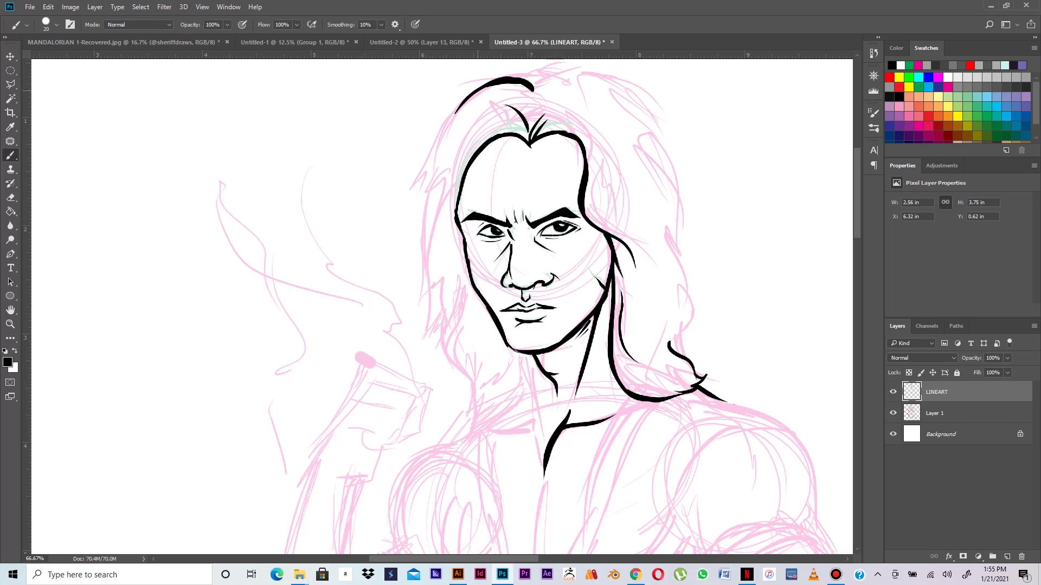
mouse_move(504, 79)
mouse_down()
mouse_move(461, 98)
mouse_move(409, 183)
mouse_move(422, 178)
mouse_up()
mouse_move(438, 159)
mouse_down()
mouse_move(420, 190)
mouse_move(431, 310)
mouse_up()
key(ctrl+z)
key(ctrl+z)
mouse_move(426, 208)
mouse_down()
mouse_move(421, 297)
mouse_move(428, 333)
mouse_move(446, 297)
mouse_move(440, 340)
mouse_up()
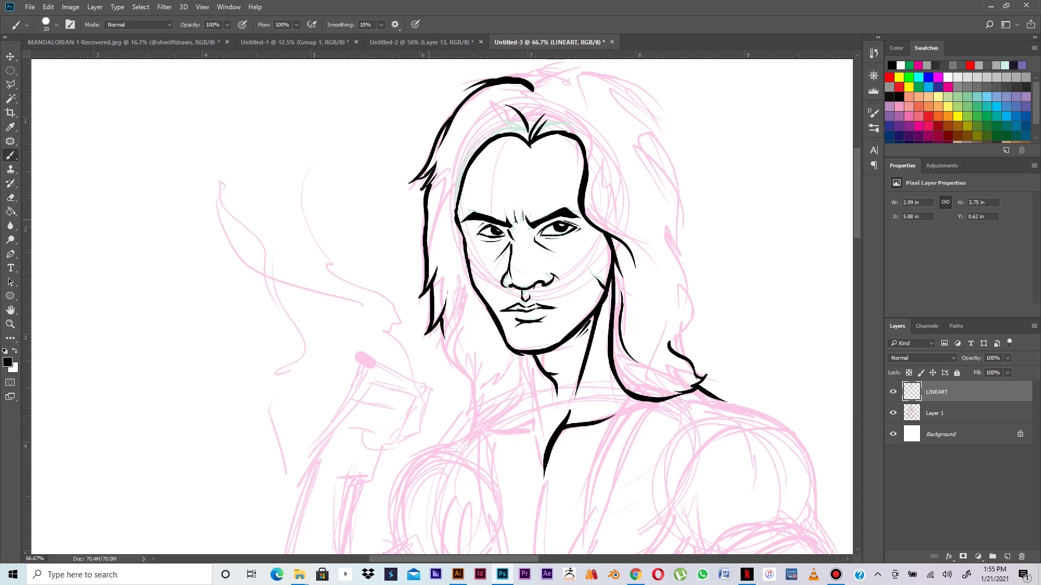
Step: Thicken the left temple line and ink pointed strands of the left-hand hair beside and below the chin
drag(461, 225, 470, 261)
drag(513, 353, 480, 384)
drag(486, 342, 480, 384)
drag(440, 329, 470, 381)
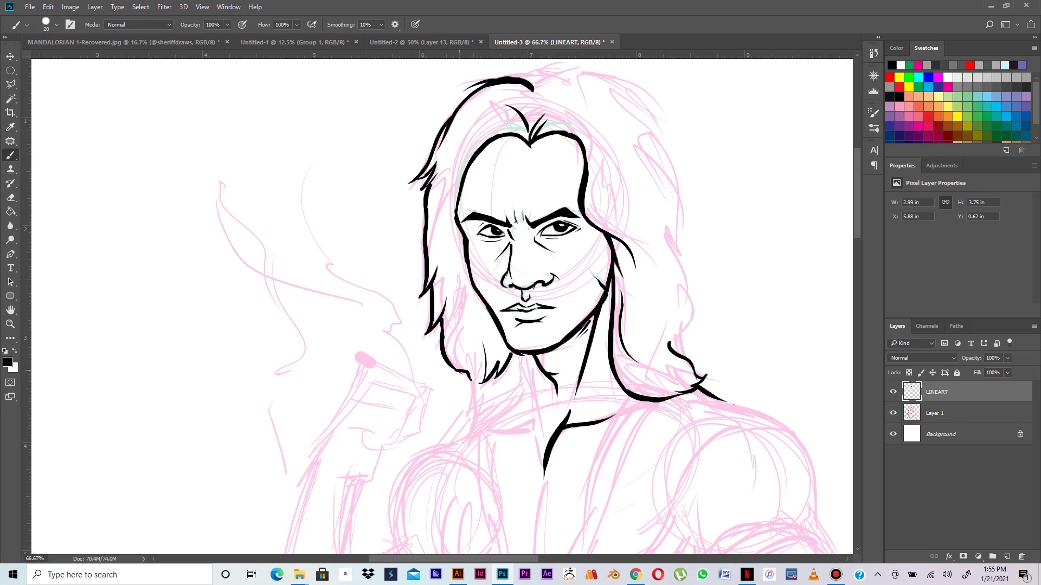
drag(464, 372, 455, 341)
mouse_move(467, 378)
mouse_down()
mouse_move(469, 409)
mouse_move(481, 395)
mouse_move(471, 425)
mouse_up()
Step: Close the lower end of the left-hand hair with an edge along the neck and ragged tips above the collarbone
drag(524, 356, 512, 404)
key(ctrl+z)
mouse_move(524, 356)
mouse_down()
mouse_move(524, 388)
mouse_move(469, 430)
mouse_up()
key(ctrl+z)
drag(511, 378, 480, 427)
drag(521, 383, 500, 413)
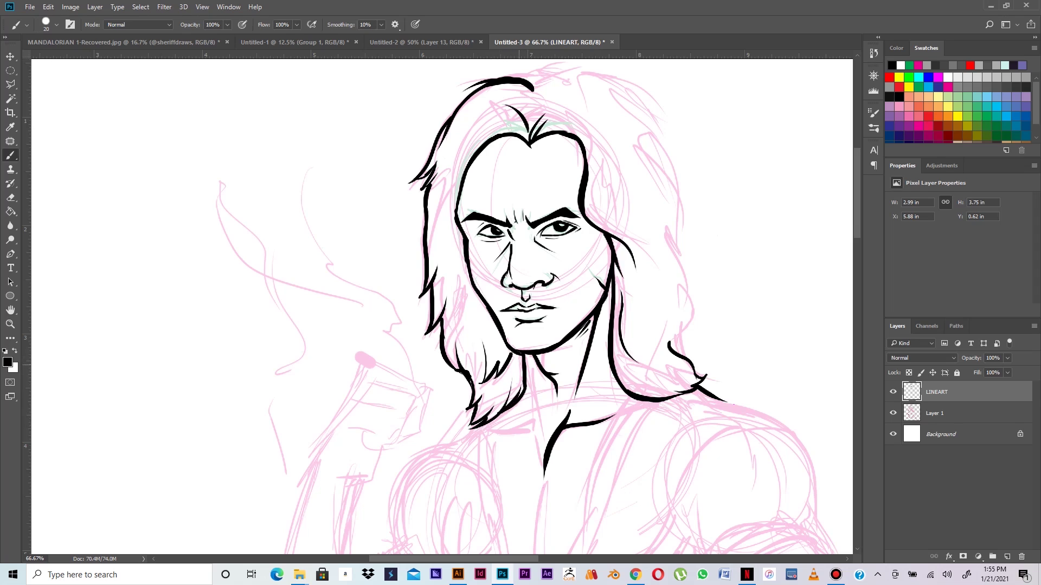
drag(513, 353, 494, 396)
Step: Ink the hair parting at the crown, start the top edge of the right-hand hair and add a strand at the widow's peak
mouse_move(546, 76)
mouse_down()
mouse_move(534, 116)
mouse_move(530, 98)
mouse_up()
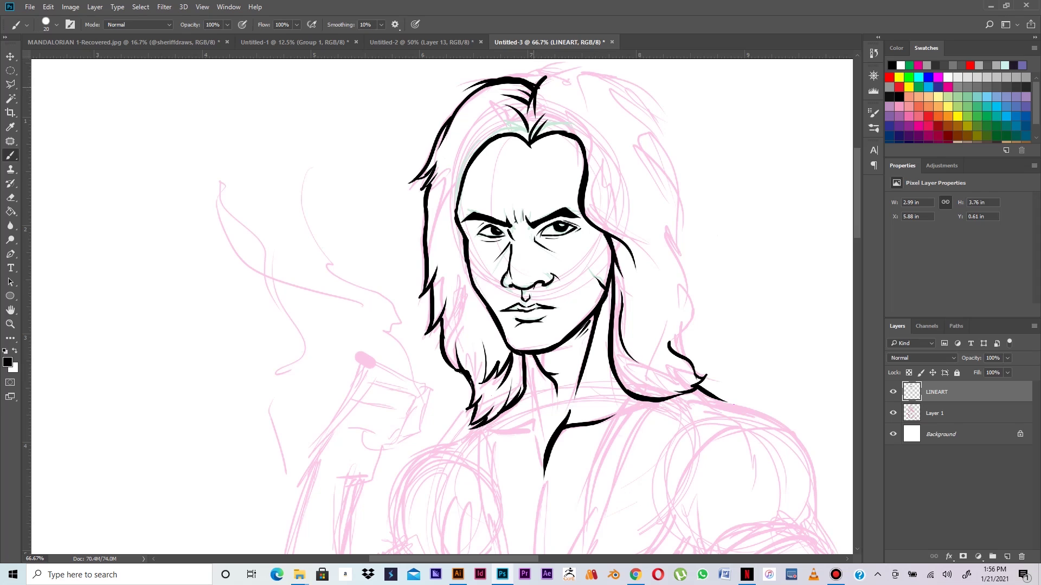
mouse_move(520, 80)
mouse_down()
mouse_move(539, 84)
mouse_move(528, 74)
mouse_up()
drag(546, 77, 601, 74)
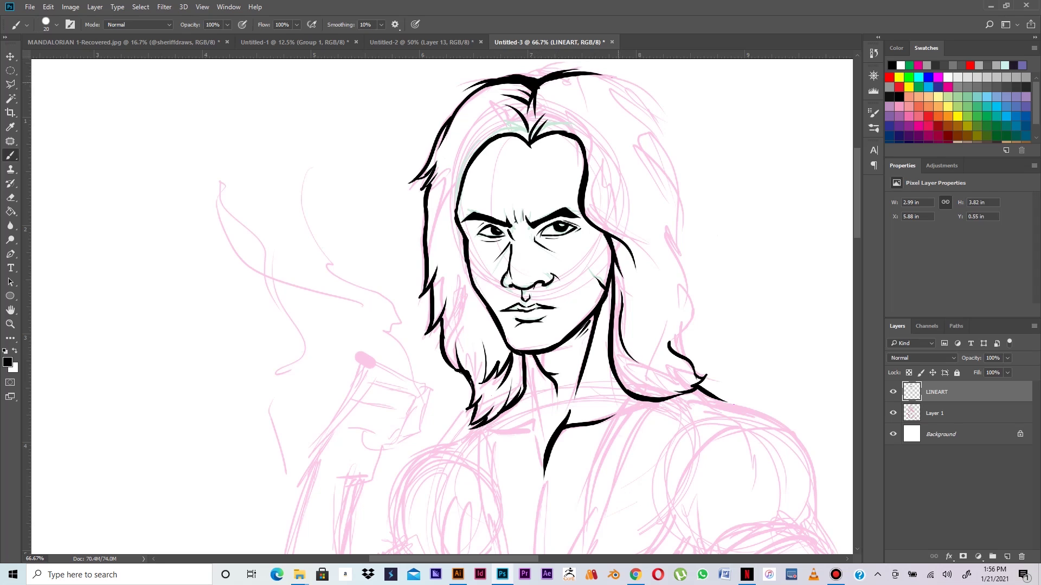
drag(530, 139, 497, 121)
Step: Ink the outer edge of the right-hand hair from the crown down to the tips on the shoulder
drag(667, 233, 686, 316)
key(ctrl+z)
drag(682, 362, 677, 274)
key(ctrl+z)
drag(578, 76, 640, 110)
key(ctrl+z)
mouse_move(580, 76)
mouse_down()
mouse_move(664, 135)
mouse_move(691, 301)
mouse_up()
mouse_move(679, 258)
mouse_down()
mouse_move(693, 320)
mouse_move(684, 345)
mouse_move(710, 371)
mouse_move(704, 376)
mouse_up()
Step: Add loose inner strands to the upper part of the right-hand hair
drag(611, 195, 631, 222)
mouse_move(608, 165)
mouse_down()
mouse_move(614, 208)
mouse_move(628, 206)
mouse_up()
mouse_move(586, 120)
mouse_down()
mouse_move(610, 157)
mouse_move(630, 157)
mouse_up()
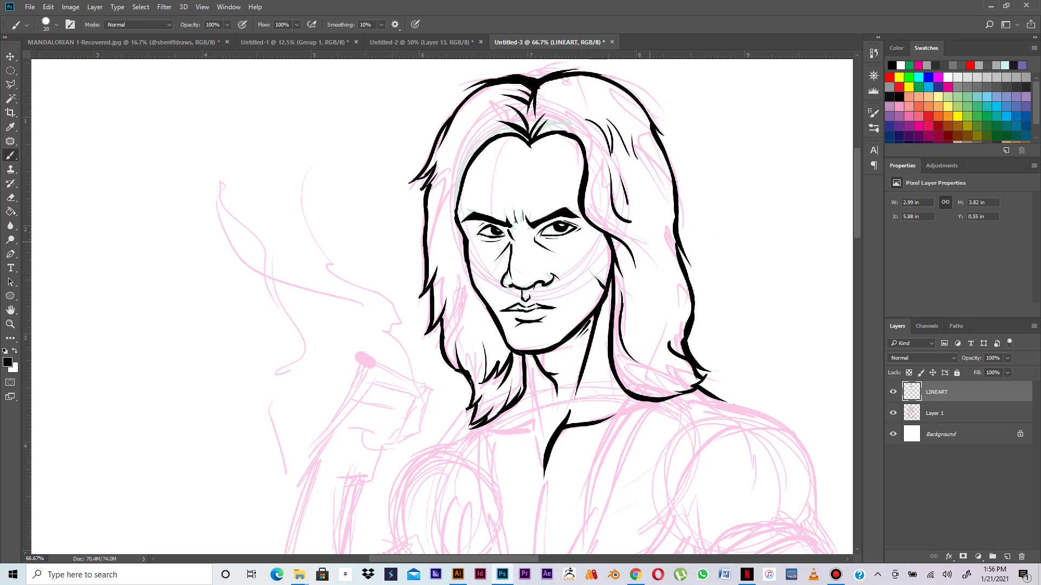
Step: Review the inked head within the whole figure, hiding and showing the Layer 1 sketch
key(ctrl+minus)
key(ctrl+minus)
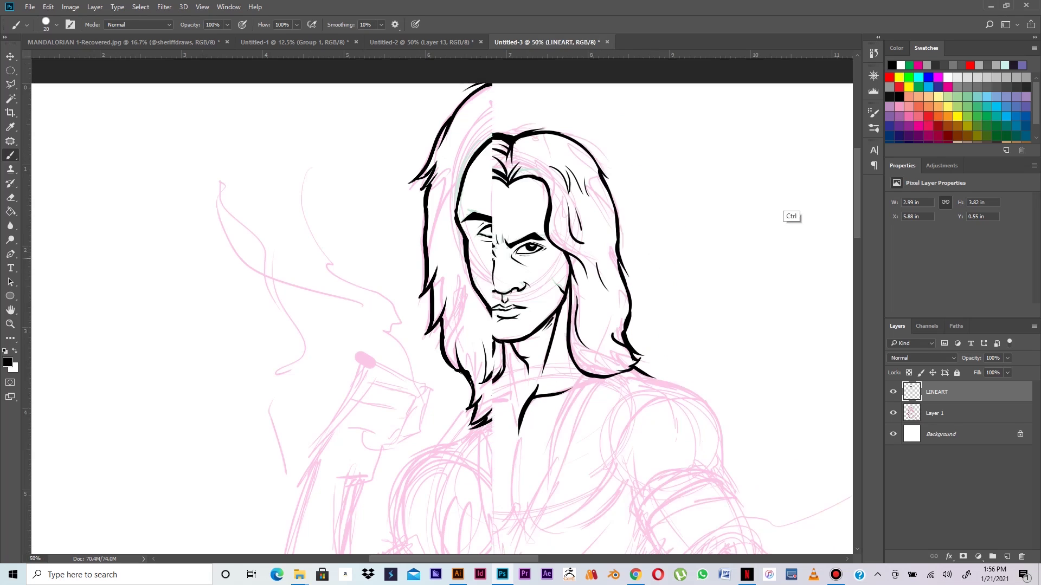
key(ctrl+minus)
key(ctrl+minus)
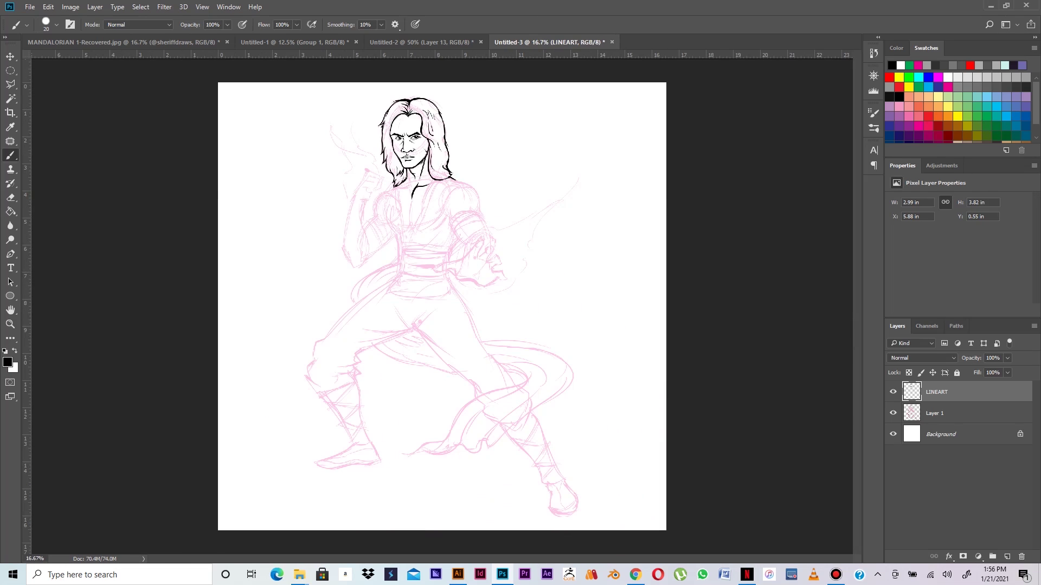
click(954, 413)
click(893, 413)
click(893, 413)
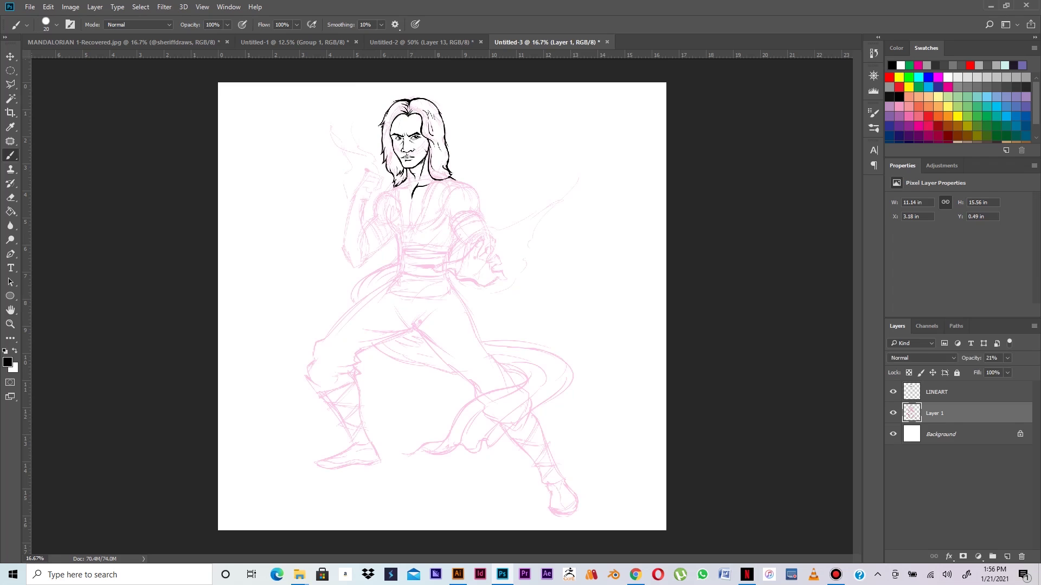
click(1007, 358)
drag(994, 371, 990, 372)
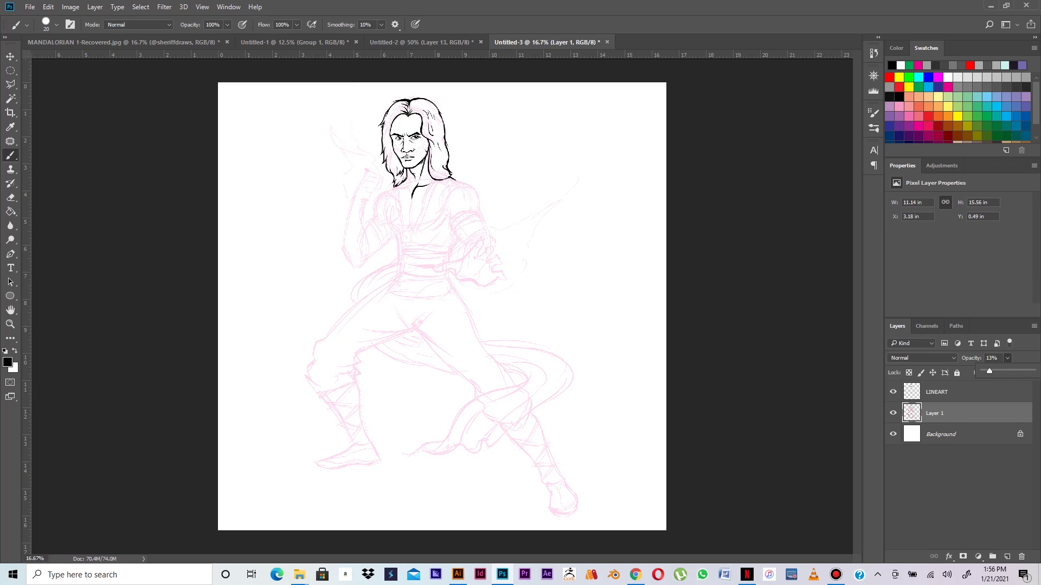
key(Escape)
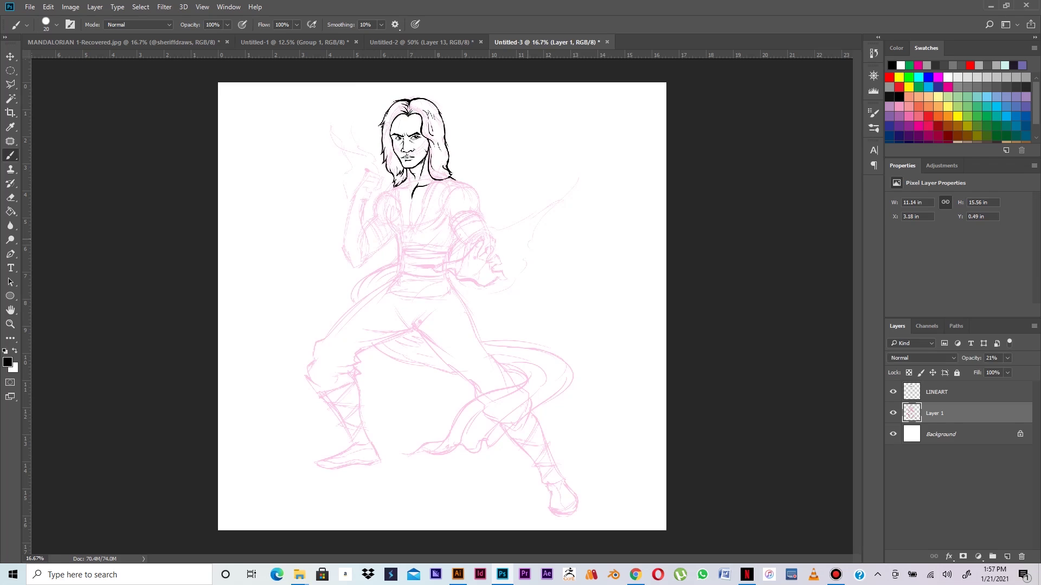
Step: Return to the LINEART layer and ink the centre line of the chest with a fork at its lower end
key(ctrl+plus)
key(ctrl+plus)
key(ctrl+plus)
key(ctrl+plus)
key(ctrl+plus)
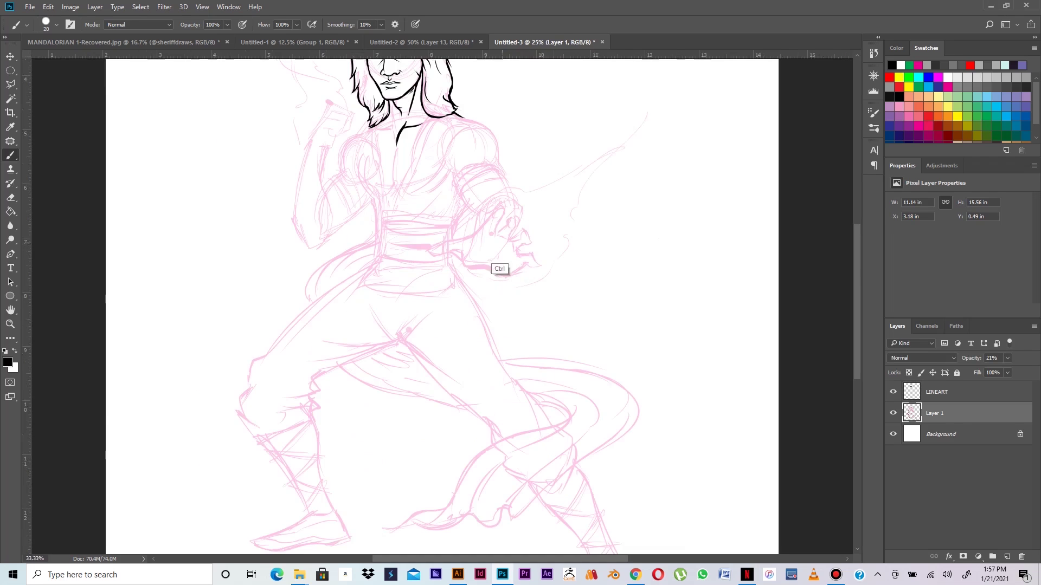
drag(397, 230, 500, 472)
drag(395, 161, 426, 532)
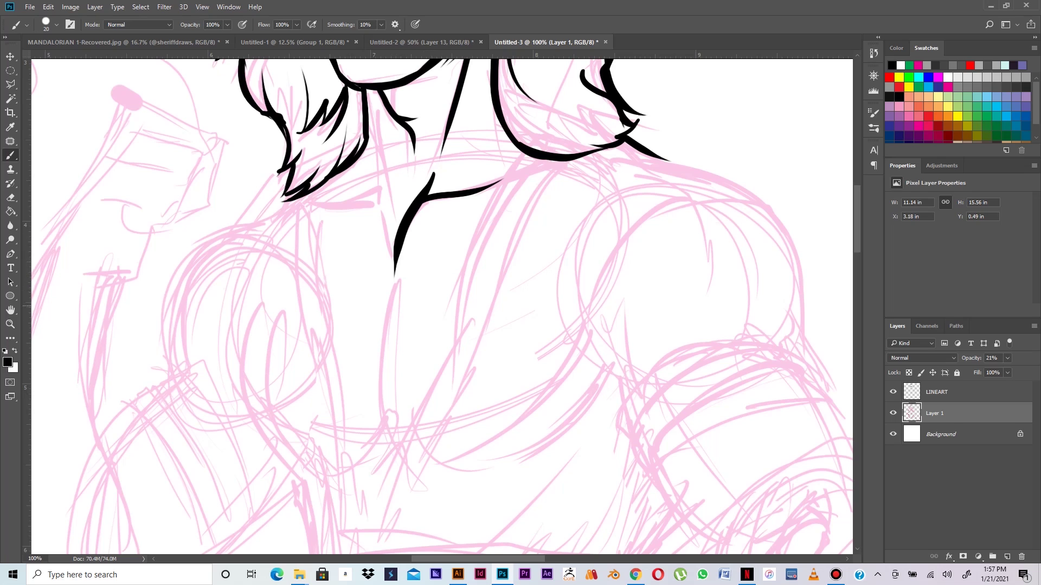
key(alt+bracketright)
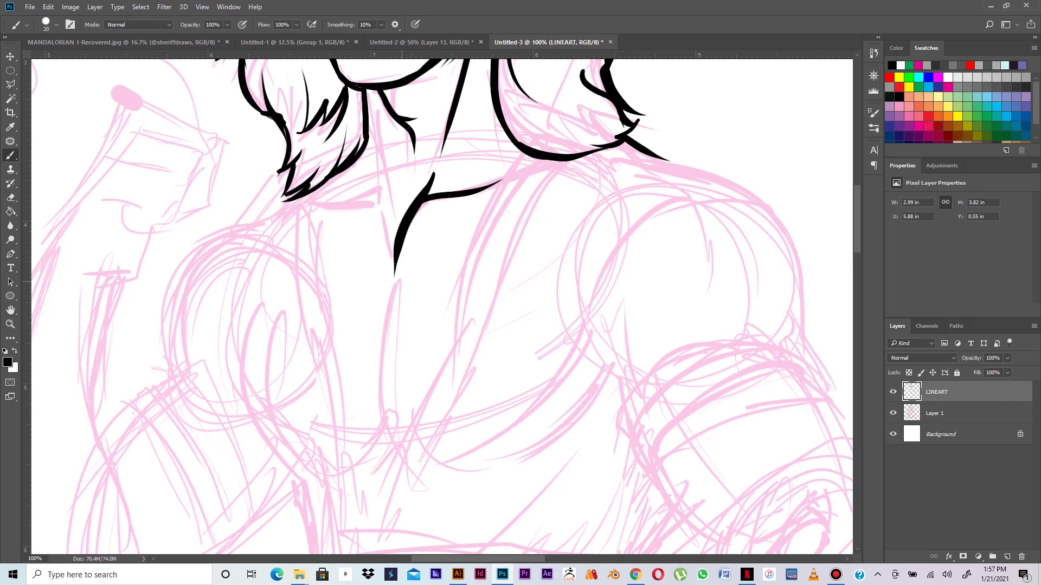
drag(398, 440, 389, 350)
key(ctrl+z)
drag(400, 437, 394, 317)
key(ctrl+z)
drag(398, 440, 385, 325)
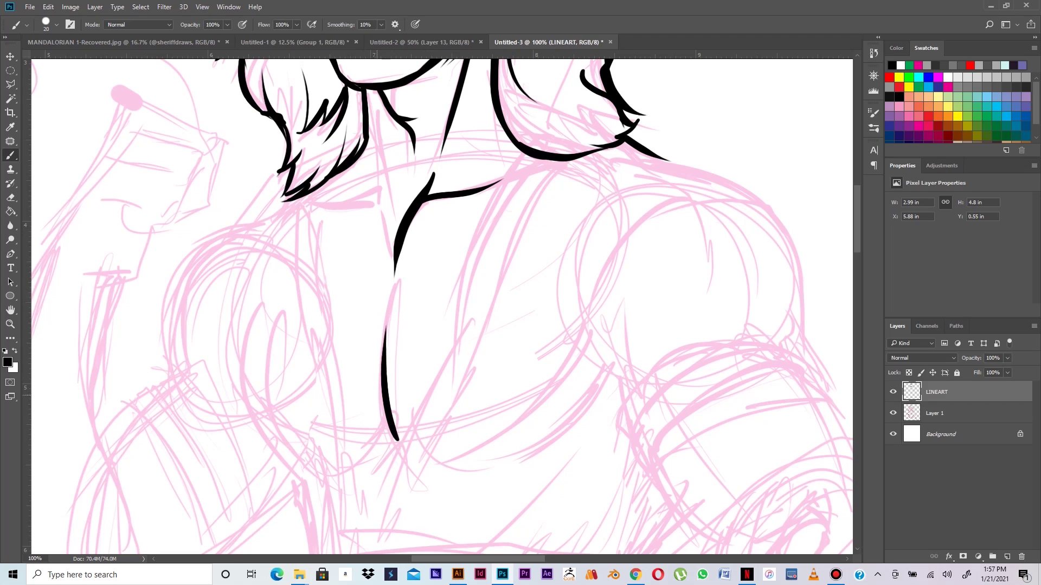
drag(383, 373, 354, 455)
Step: Ink the left side of the throat notch and the left collarbone
drag(380, 163, 393, 266)
mouse_move(377, 210)
mouse_down()
mouse_move(341, 207)
mouse_move(302, 221)
mouse_up()
key(ctrl+z)
drag(377, 210, 306, 208)
key(ctrl+z)
drag(379, 203, 308, 207)
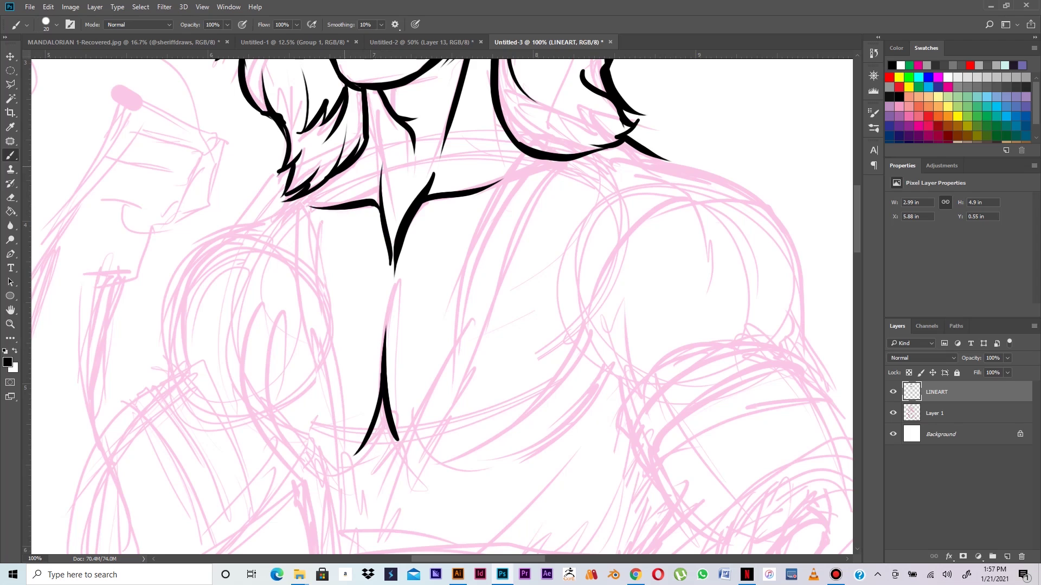
Step: Add extra strands to the left-hand hair tips and along the bottom edge of the right-hand hair
drag(283, 171, 252, 195)
drag(287, 126, 280, 155)
drag(270, 117, 275, 135)
mouse_move(531, 154)
mouse_down()
mouse_move(591, 174)
mouse_move(619, 156)
mouse_up()
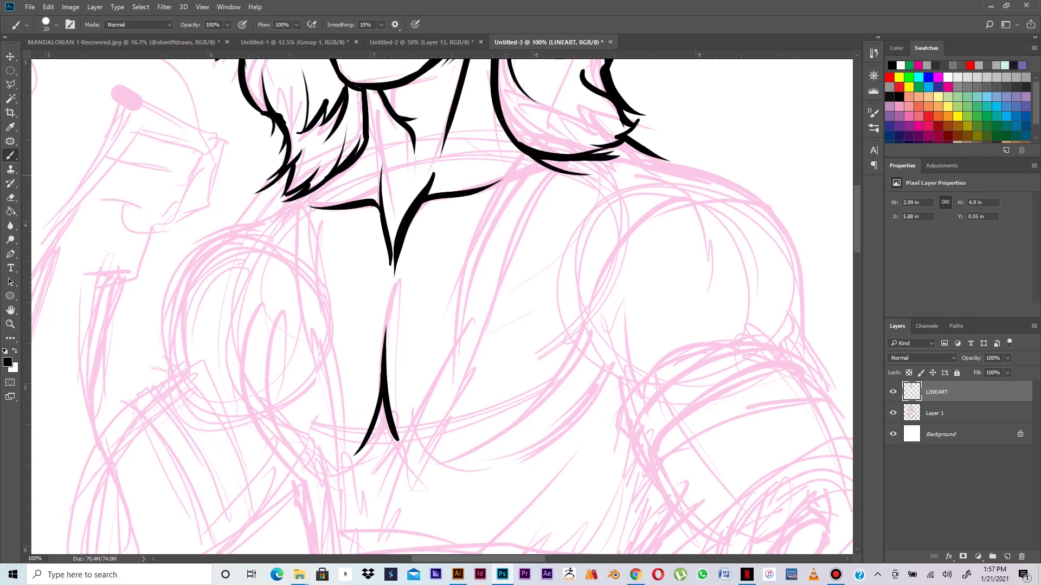
Step: Ink the inner edge of the right-hand robe lapel from the hair down to the waist, with a short fold at the chest line
mouse_move(524, 193)
mouse_down()
mouse_move(540, 95)
mouse_move(517, 120)
mouse_up()
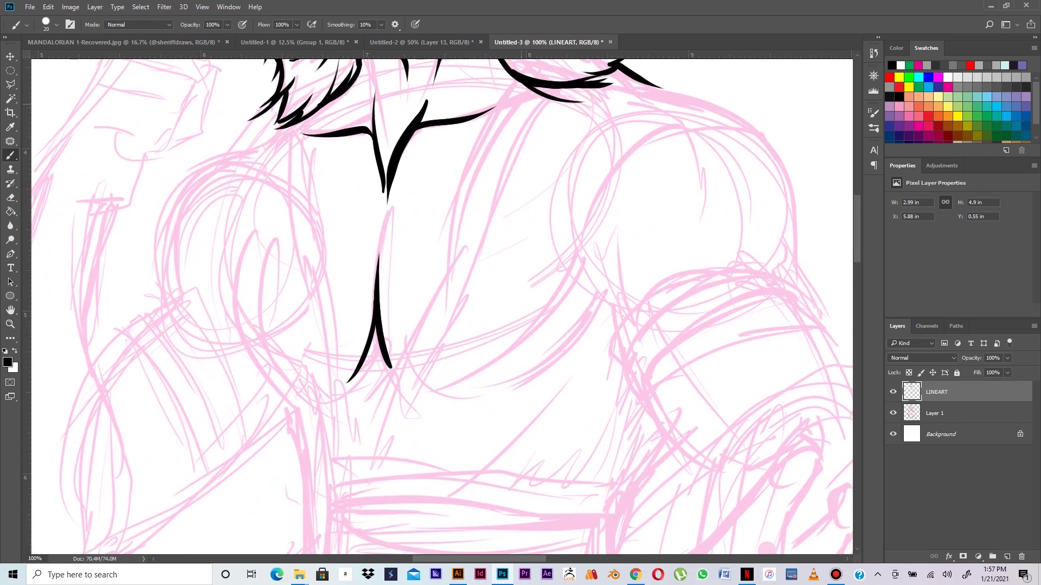
drag(512, 79, 436, 322)
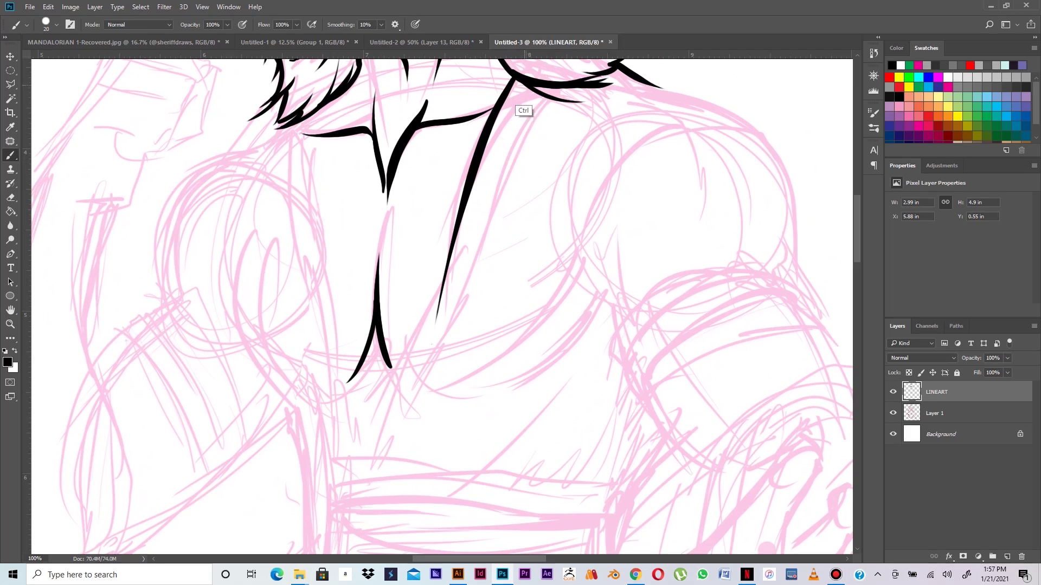
key(ctrl+z)
drag(513, 77, 405, 369)
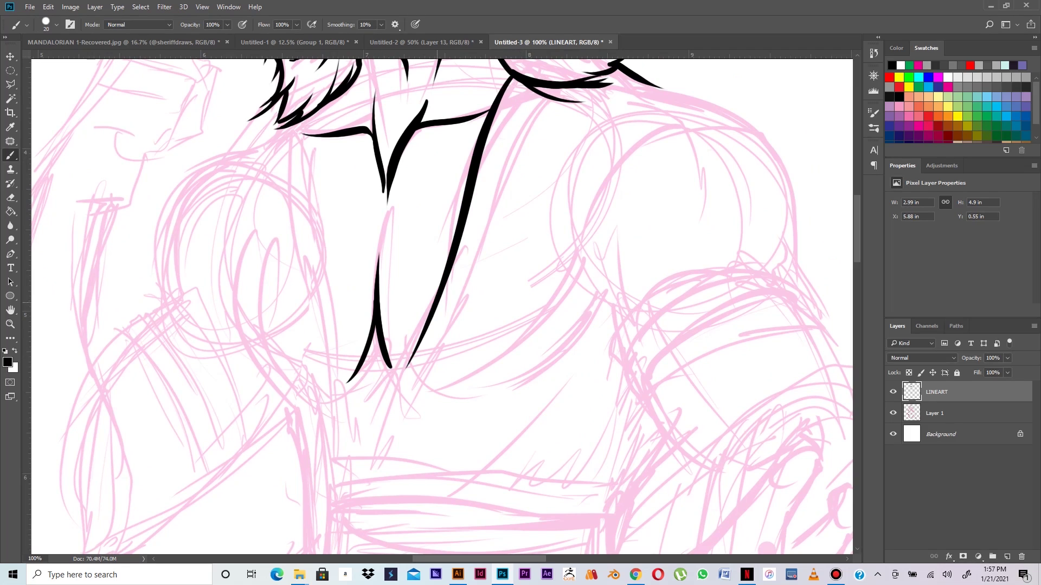
drag(431, 321, 362, 478)
key(ctrl+z)
drag(430, 326, 378, 479)
key(ctrl+z)
drag(428, 328, 381, 498)
key(ctrl+minus)
key(ctrl+minus)
key(ctrl+plus)
drag(405, 350, 414, 360)
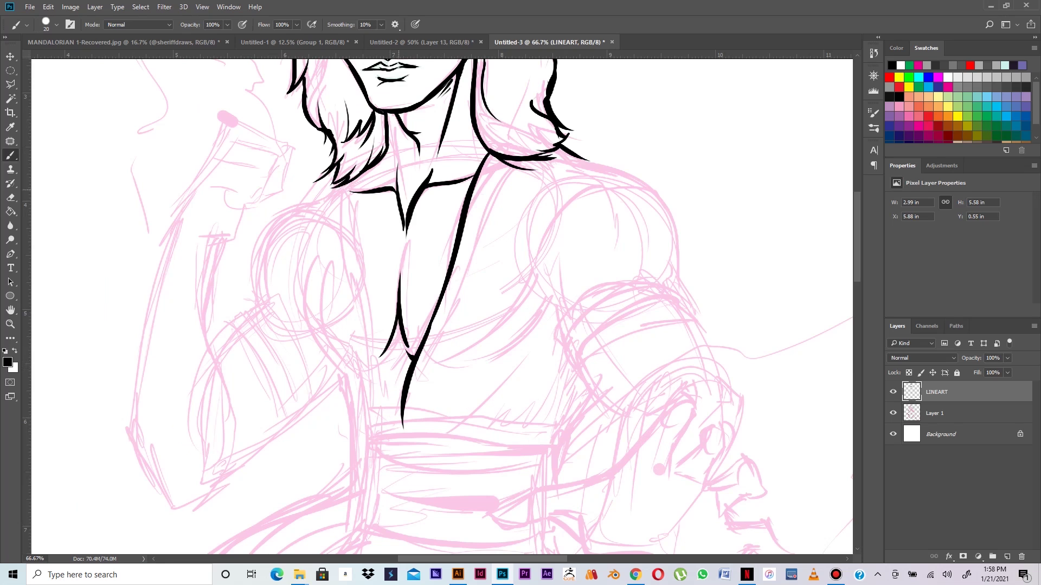
Step: Ink the parallel outer edge of the right-hand lapel from the shoulder to the waist and thicken its upper end
drag(496, 157, 463, 276)
key(ctrl+z)
drag(504, 162, 448, 324)
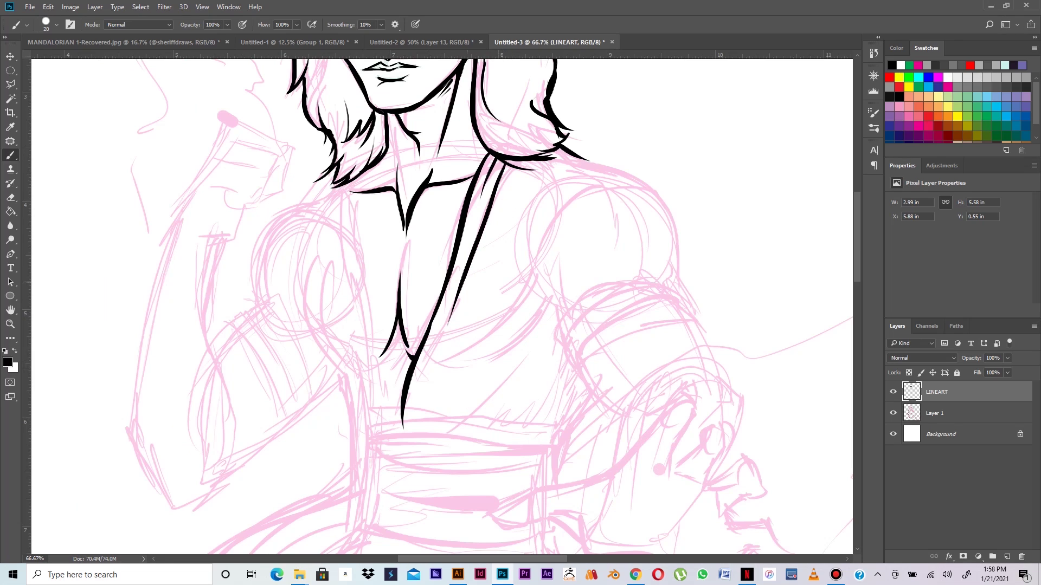
drag(458, 289, 417, 421)
drag(425, 365, 412, 424)
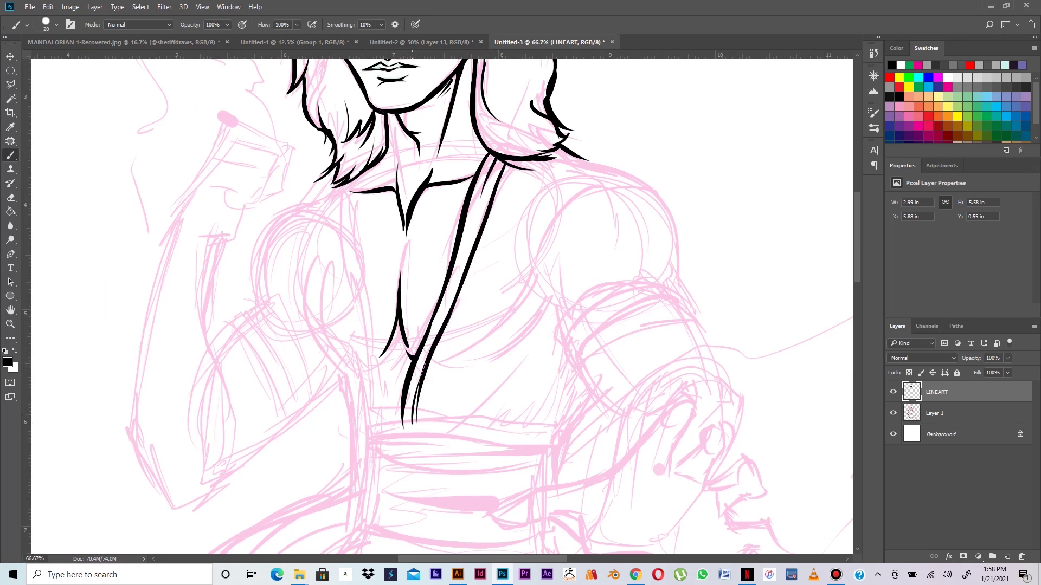
key(ctrl+z)
drag(422, 367, 411, 425)
key(ctrl+z)
drag(494, 157, 470, 231)
Step: Ink the right-hand shoulder with a short fold on top and continue the outline down the outer sleeve
drag(602, 183, 541, 165)
drag(595, 183, 547, 176)
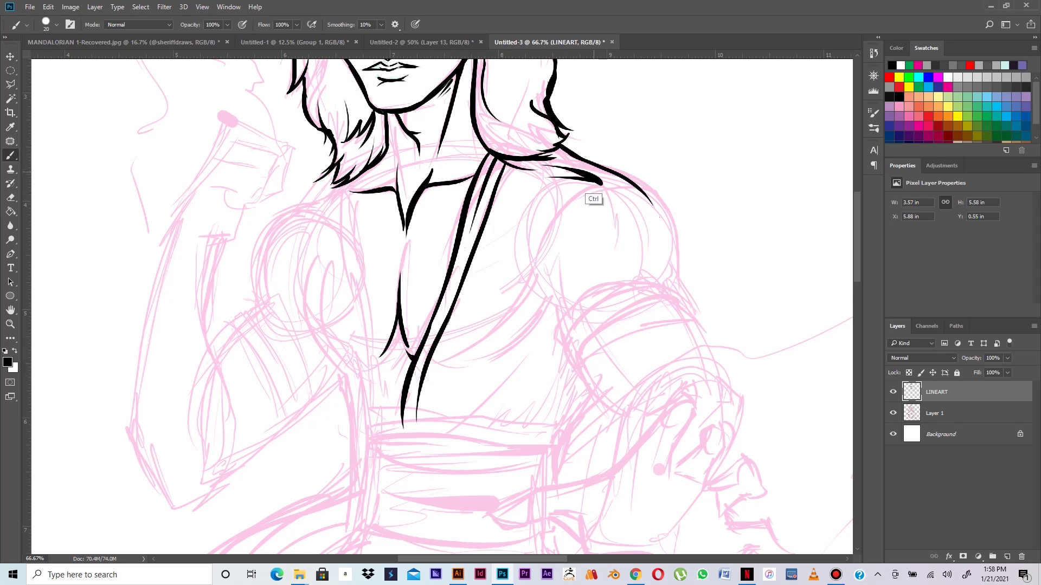
mouse_move(579, 158)
mouse_down()
mouse_move(665, 223)
mouse_move(674, 272)
mouse_move(707, 337)
mouse_up()
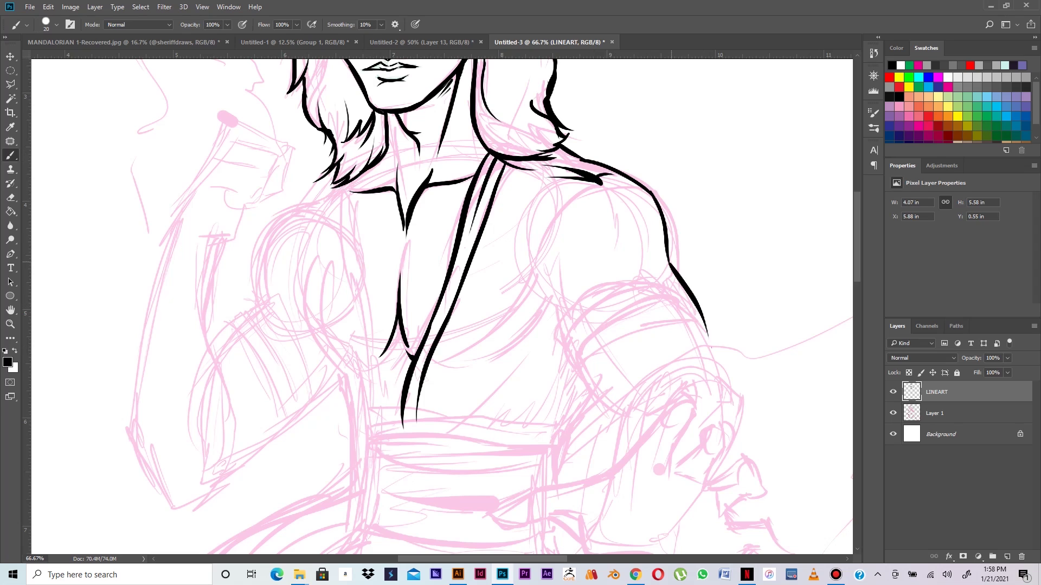
key(ctrl+z)
drag(644, 187, 676, 278)
mouse_move(648, 188)
mouse_down()
mouse_move(673, 279)
mouse_move(707, 336)
mouse_up()
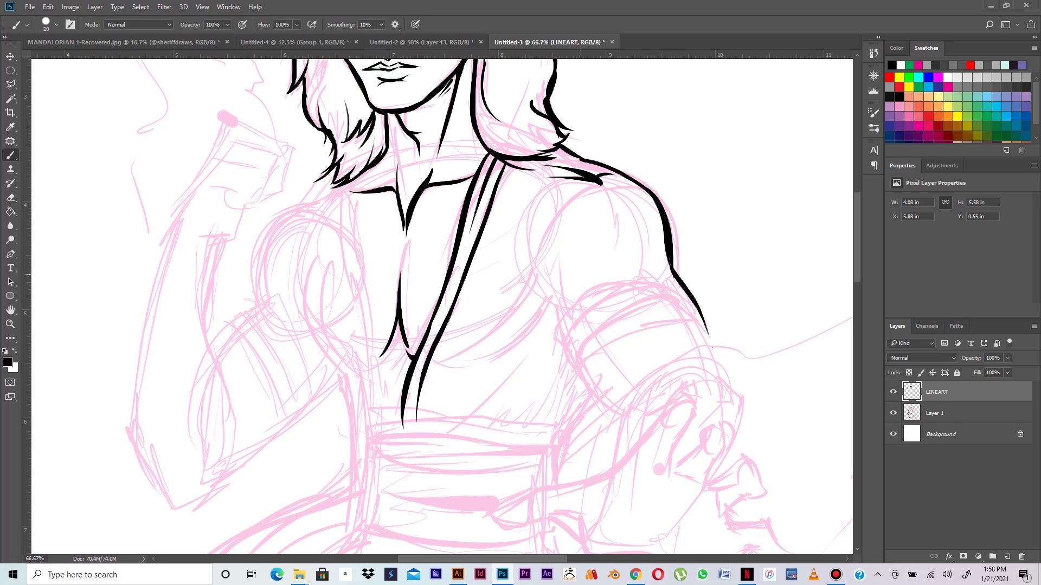
Step: Ink the right-hand armpit curve and the cloth folds fanning from it across the chest
drag(530, 228, 562, 319)
drag(520, 275, 551, 307)
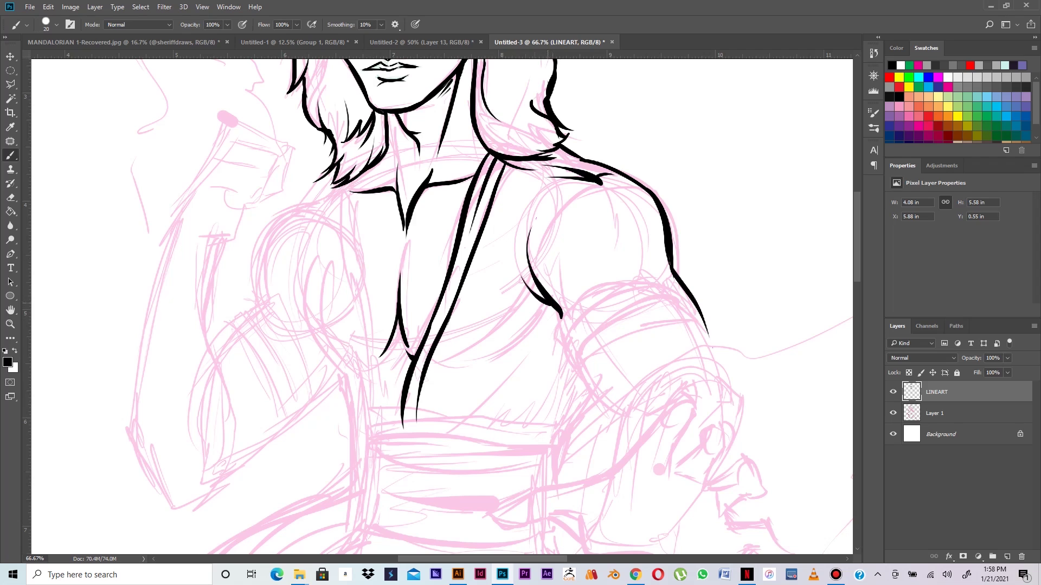
drag(553, 312, 473, 358)
drag(555, 309, 512, 362)
drag(557, 313, 539, 352)
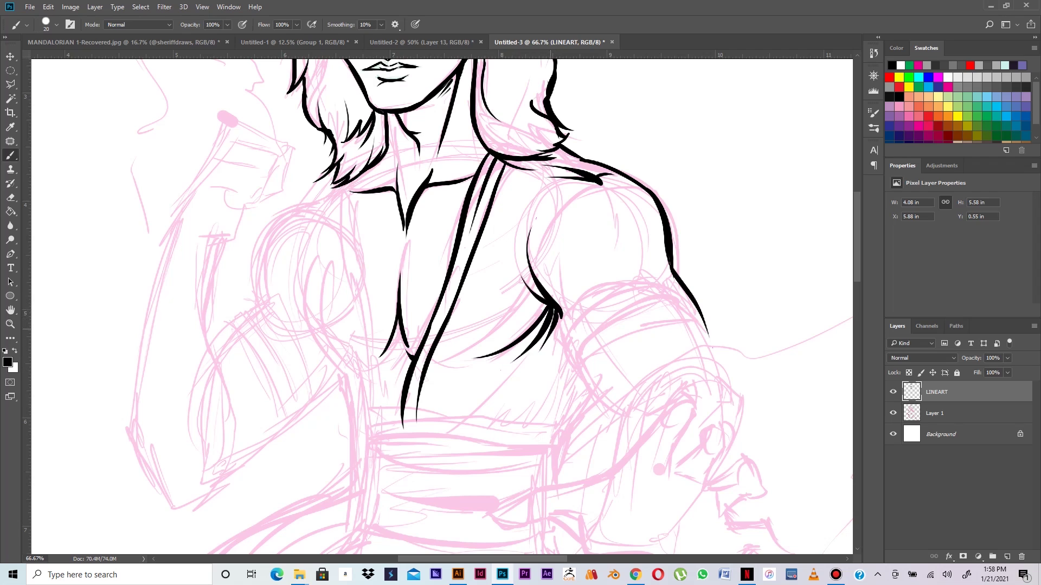
Step: Add more folds below the right-hand armpit and ink the inner sleeve edge running down from it
mouse_move(559, 314)
mouse_down()
mouse_move(528, 368)
mouse_move(558, 333)
mouse_up()
drag(557, 322, 582, 366)
key(ctrl+z)
drag(556, 319, 585, 377)
drag(561, 313, 562, 331)
Step: Reinforce the right-hand shoulder line beside the hair and trim the thick fold beneath it with the Eraser
drag(558, 149, 589, 160)
key(e)
drag(586, 181, 601, 184)
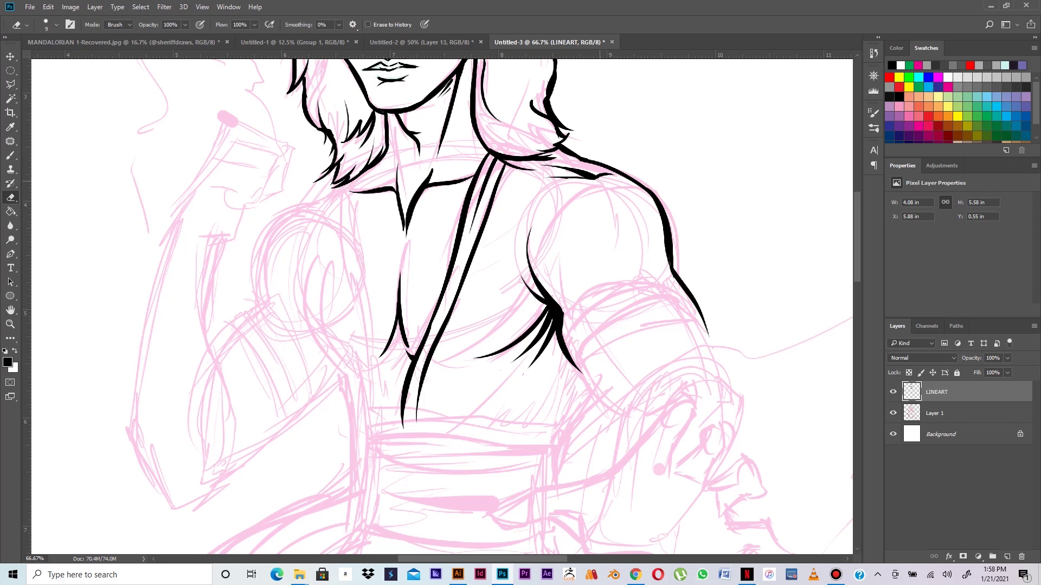
drag(600, 181, 541, 177)
Step: Review the inked torso within the whole figure, hiding and showing the Layer 1 sketch
key(ctrl+minus)
key(ctrl+minus)
key(ctrl+minus)
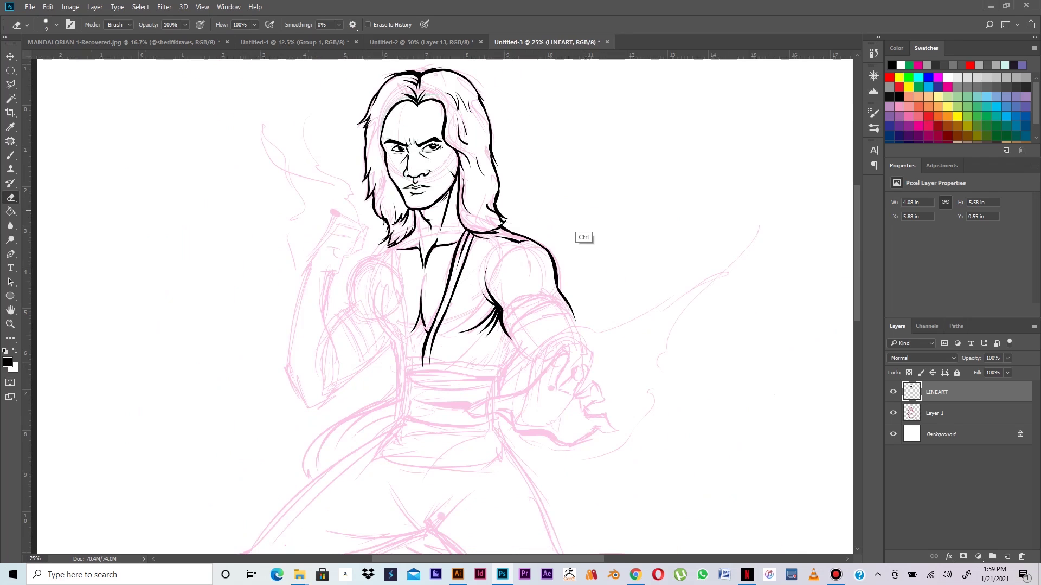
key(ctrl+plus)
key(ctrl+plus)
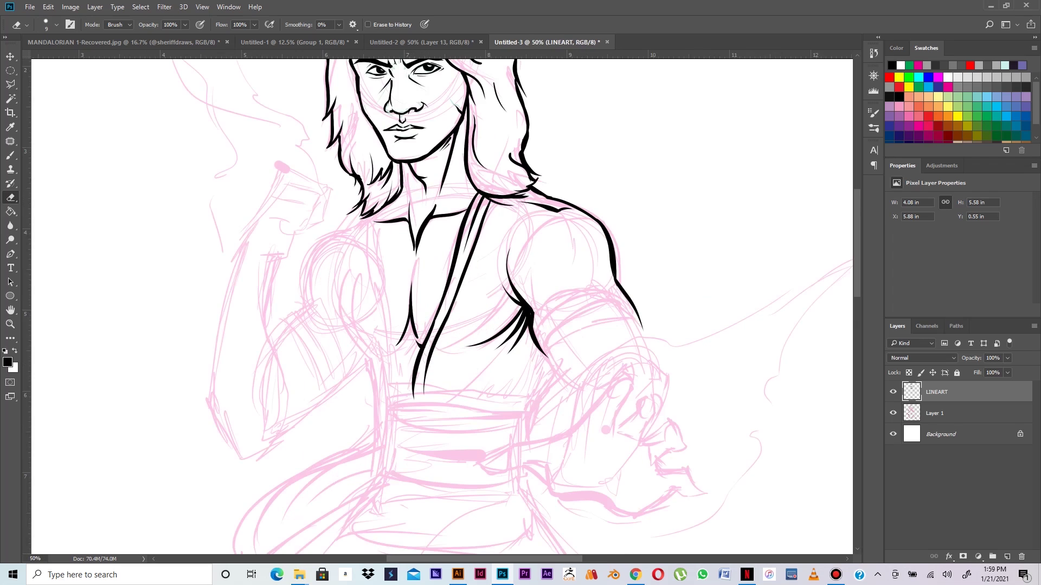
click(892, 413)
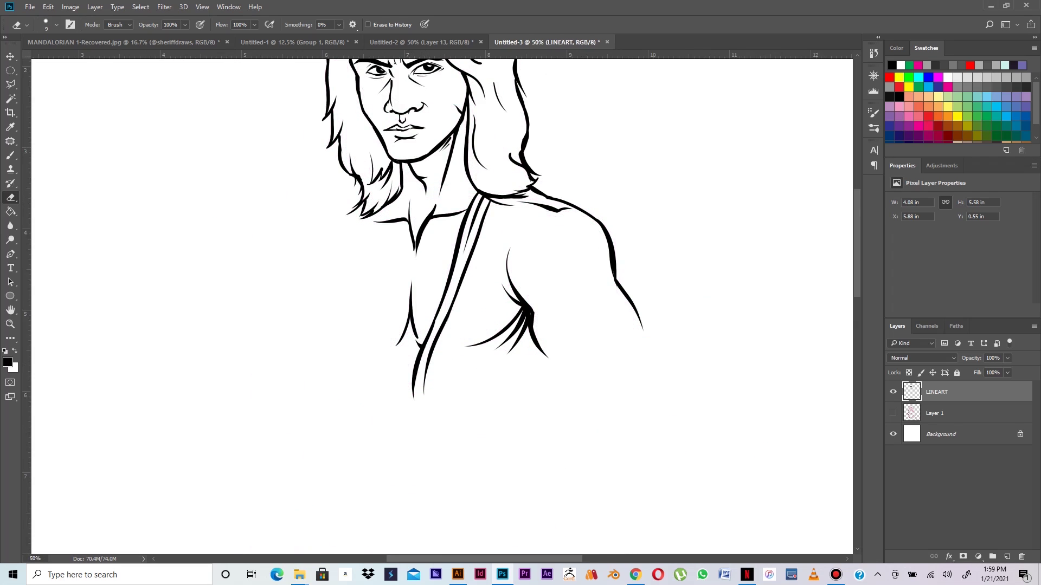
click(893, 413)
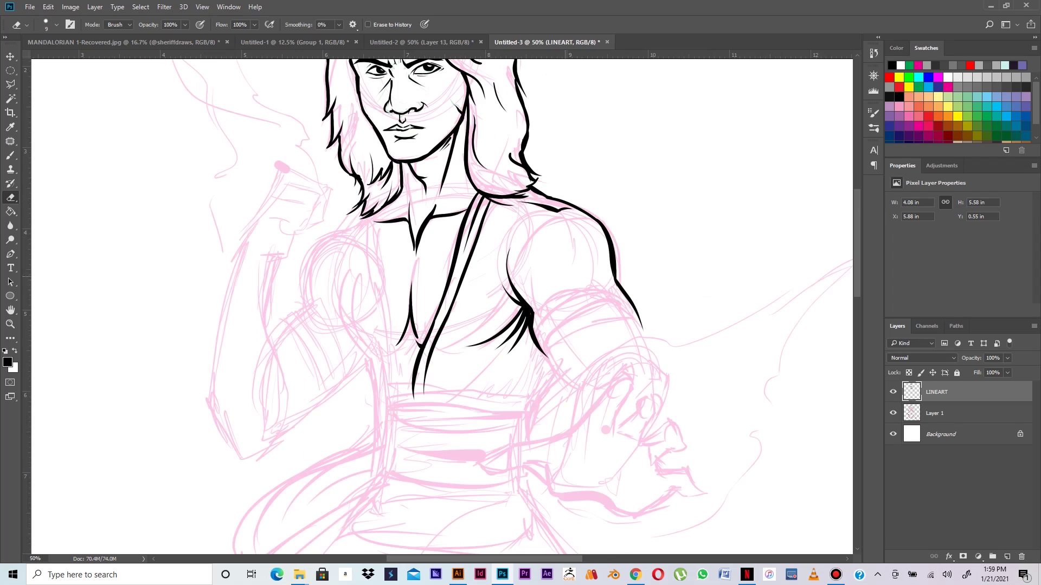
Step: Return to the Brush and ink a fold from the right-hand armpit and the curved upper edge of the sleeve band
key(b)
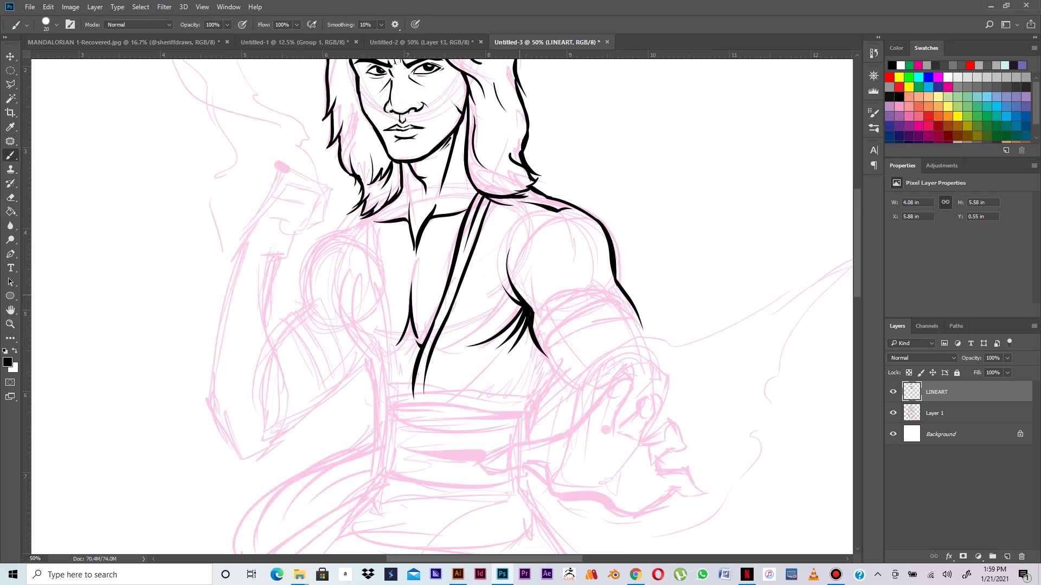
drag(524, 300, 557, 307)
drag(547, 355, 636, 314)
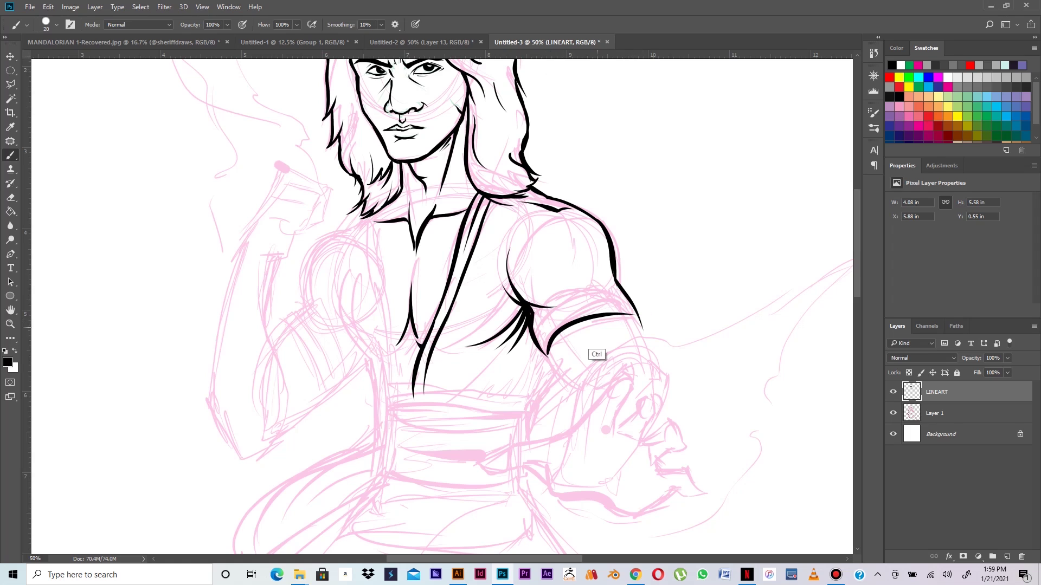
key(ctrl+z)
drag(548, 355, 637, 314)
key(ctrl+z)
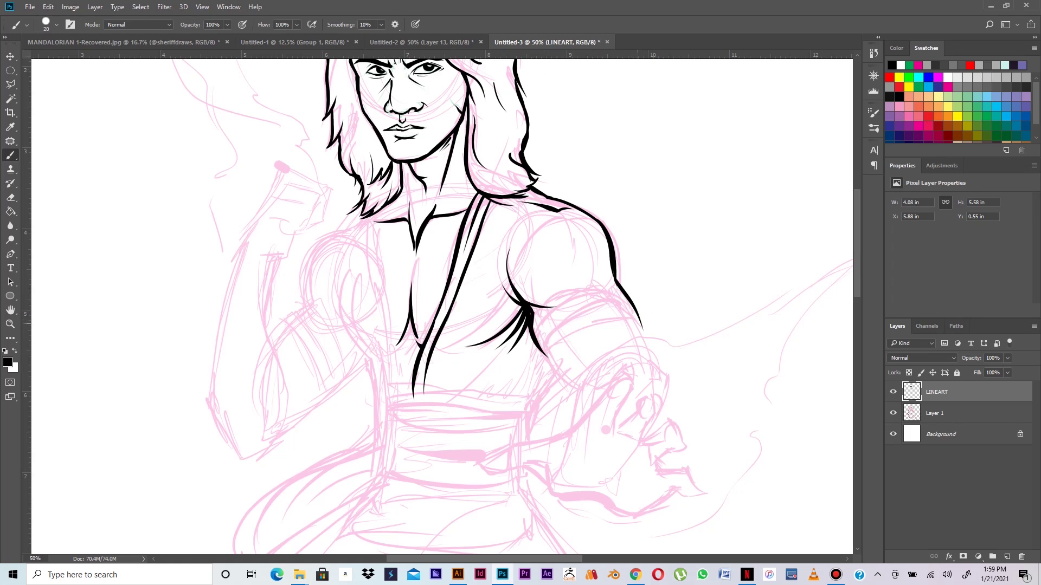
drag(547, 343, 641, 326)
key(ctrl+z)
mouse_move(537, 336)
mouse_down()
mouse_move(579, 302)
mouse_move(631, 301)
mouse_move(579, 314)
mouse_move(542, 350)
mouse_up()
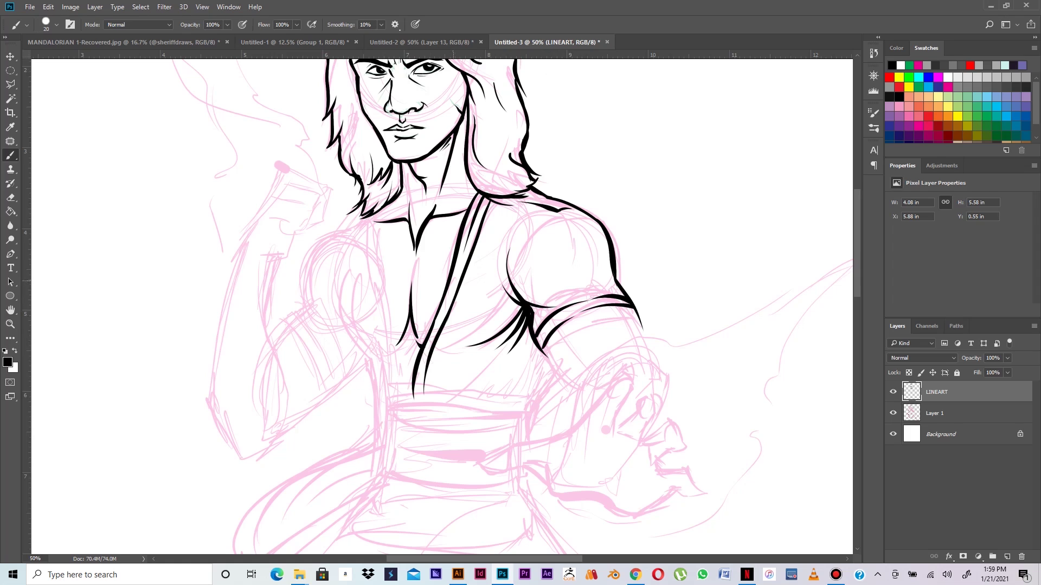
Step: Add thin accent lines inside the right-hand lapel and at its lower end
drag(460, 266, 449, 303)
key(ctrl+z)
drag(460, 266, 444, 312)
drag(425, 362, 417, 396)
Step: Ink the inner edge of the left-hand robe lapel from the hair tips down to the waist
drag(371, 218, 381, 303)
key(ctrl+z)
drag(372, 216, 386, 344)
key(ctrl+z)
drag(372, 216, 396, 362)
key(ctrl+z)
drag(373, 216, 408, 383)
key(ctrl+z)
drag(372, 217, 411, 395)
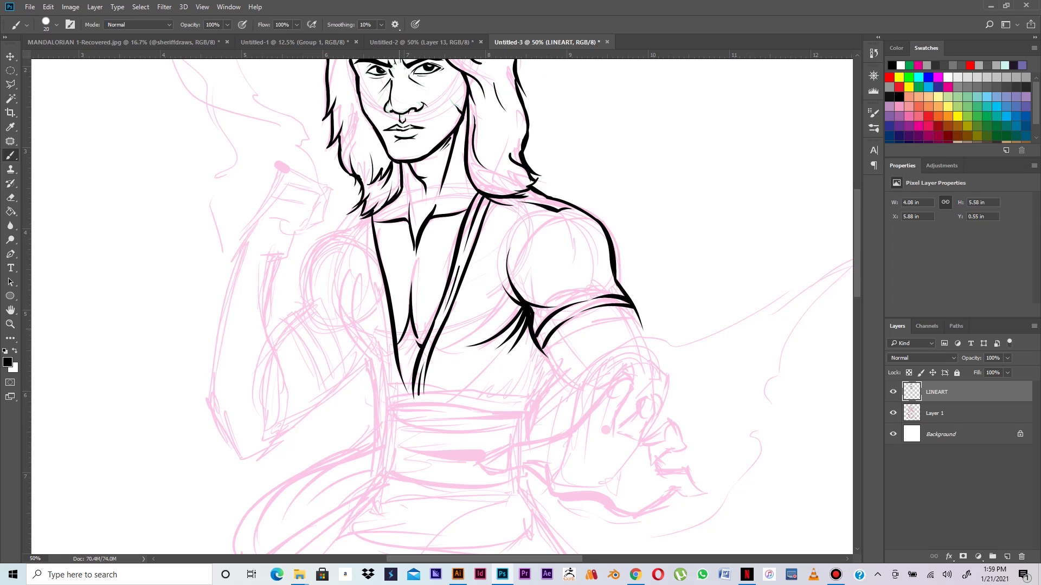
Step: Ink the outer edge of the left-hand lapel parallel to its inner edge, with an accent line between them
drag(366, 219, 373, 268)
key(ctrl+z)
drag(366, 219, 374, 268)
drag(360, 215, 398, 405)
key(ctrl+z)
drag(384, 330, 404, 397)
key(ctrl+z)
key(ctrl+z)
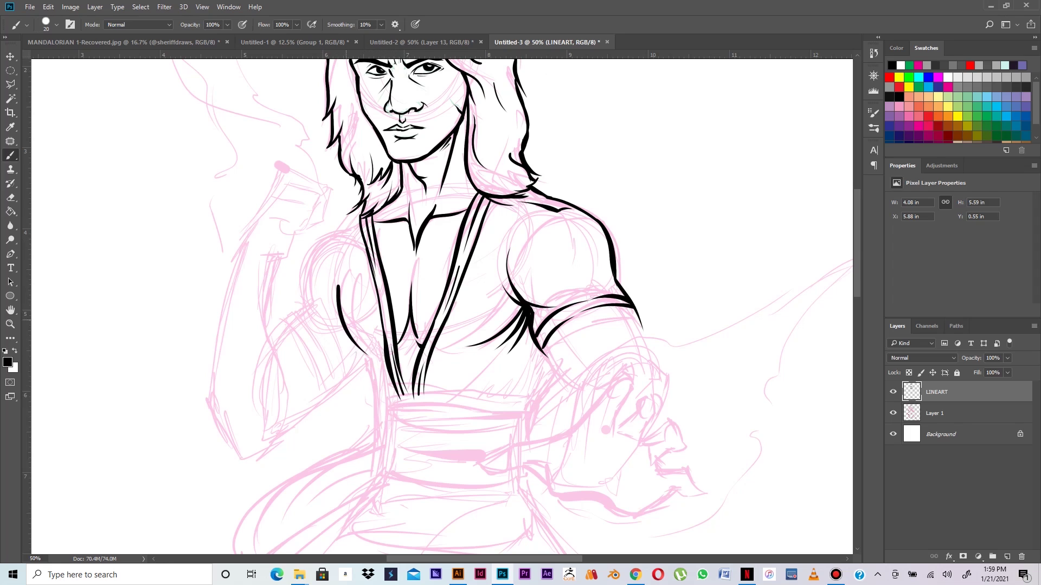
Step: Ink the left side of the torso, the right-hand waist edge and diagonal cloth folds across the lower robe
mouse_move(338, 278)
mouse_down()
mouse_move(338, 302)
mouse_move(378, 359)
mouse_up()
drag(560, 373, 524, 414)
mouse_move(362, 351)
mouse_down()
mouse_move(378, 402)
mouse_move(490, 388)
mouse_up()
key(ctrl+z)
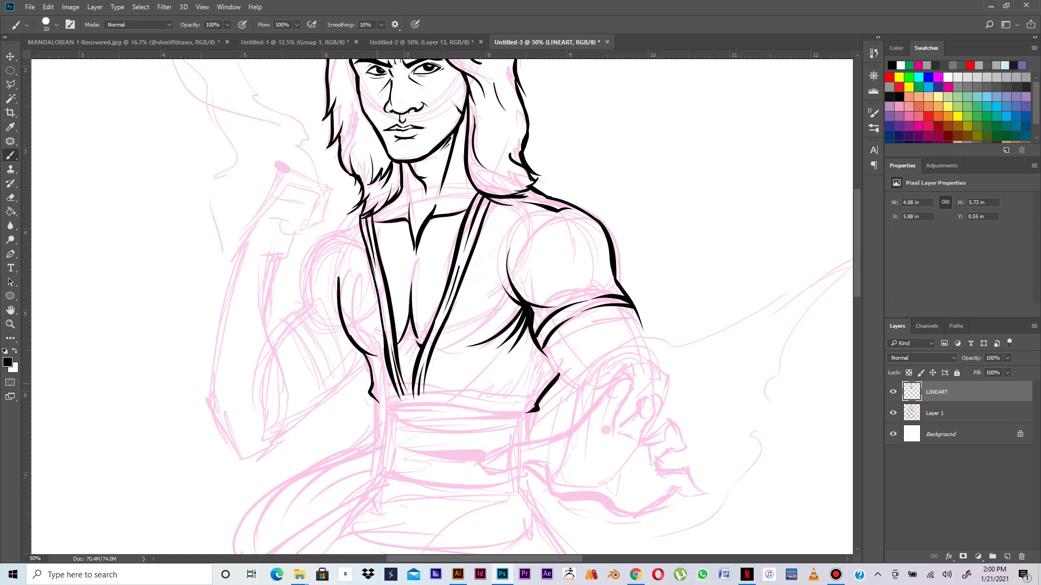
mouse_move(439, 399)
mouse_down()
mouse_move(495, 353)
mouse_move(475, 377)
mouse_move(526, 354)
mouse_up()
drag(476, 406, 511, 378)
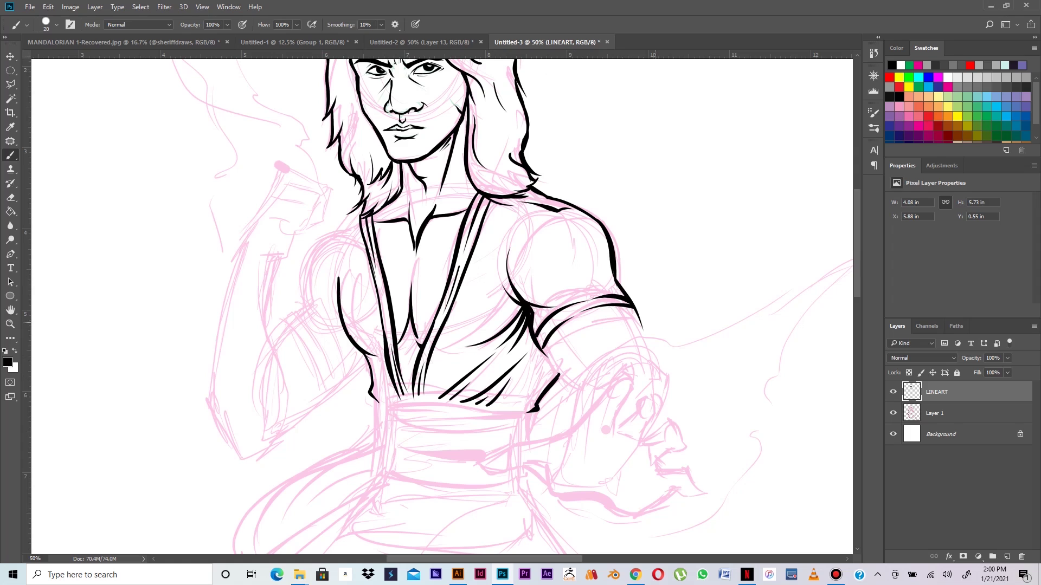
Step: Ink the lower edge of the right-hand sleeve band and a fold line inside it
drag(641, 322, 565, 356)
key(ctrl+z)
mouse_move(543, 349)
mouse_down()
mouse_move(558, 371)
mouse_move(640, 319)
mouse_move(613, 312)
mouse_up()
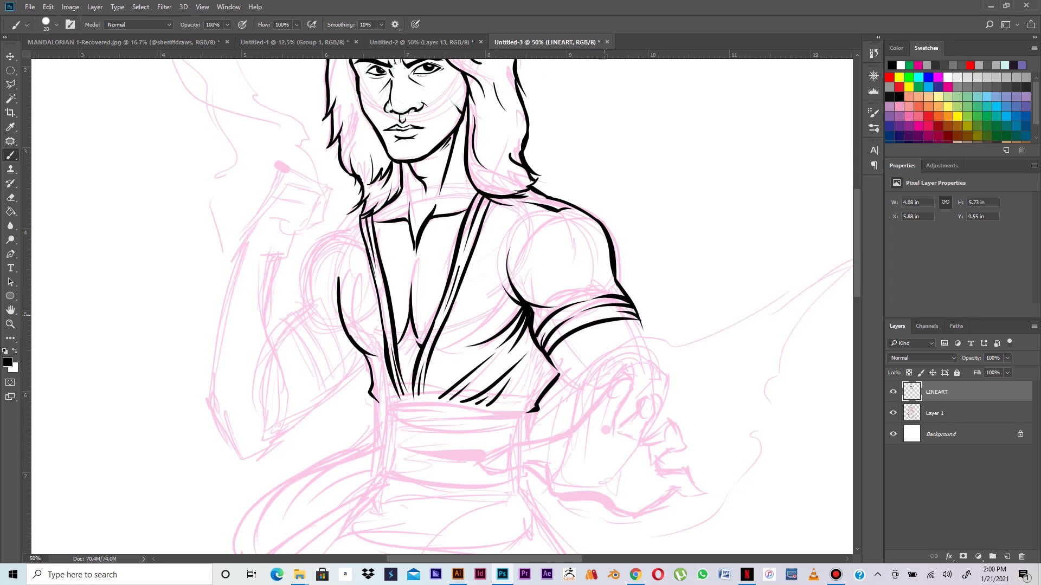
Step: Ink the cloth corner below the right-hand sleeve and darken the folds running from it to the waist
drag(538, 346, 572, 388)
drag(540, 351, 574, 391)
drag(540, 349, 513, 396)
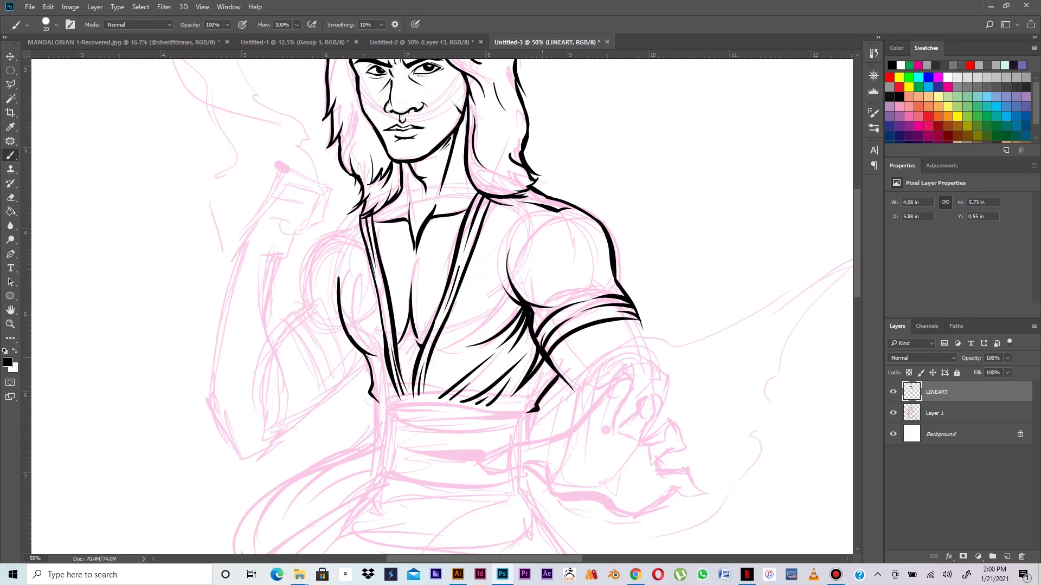
mouse_move(533, 356)
mouse_down()
mouse_move(540, 370)
mouse_move(528, 389)
mouse_move(543, 382)
mouse_move(530, 397)
mouse_move(551, 381)
mouse_up()
drag(530, 389, 504, 411)
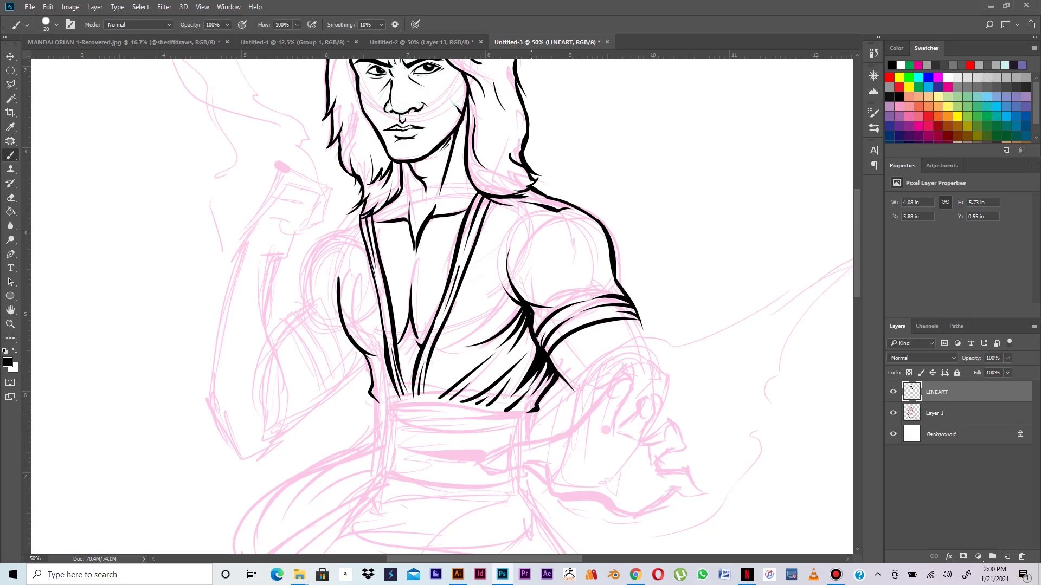
Step: Ink the top edge of the waist sash and its thin rolled rim with closed ends
drag(471, 404, 530, 413)
drag(399, 400, 528, 414)
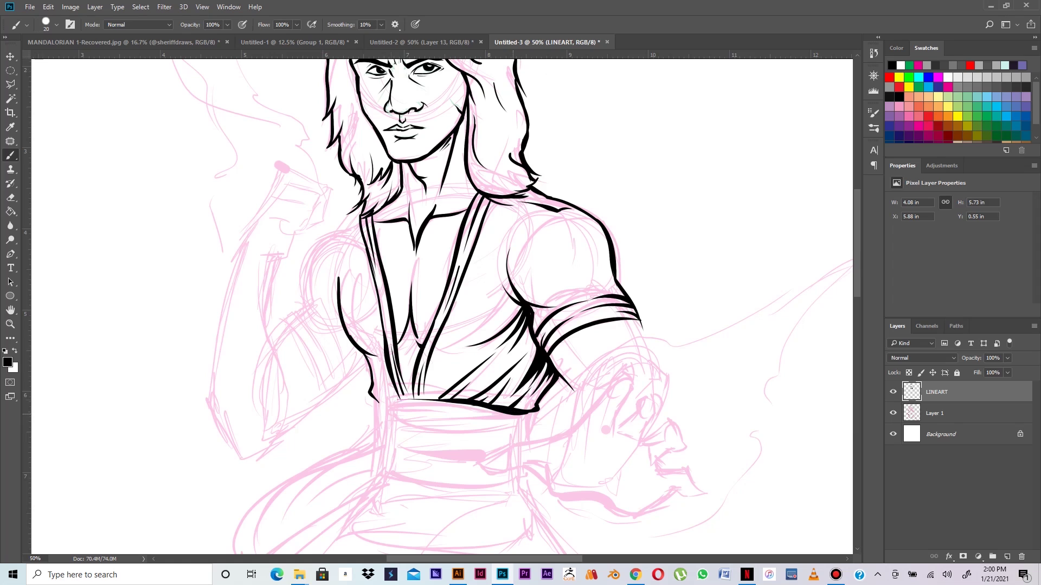
drag(378, 402, 451, 395)
key(ctrl+z)
mouse_move(380, 402)
mouse_down()
mouse_move(375, 410)
mouse_move(403, 404)
mouse_up()
drag(533, 412, 537, 419)
drag(403, 407, 478, 415)
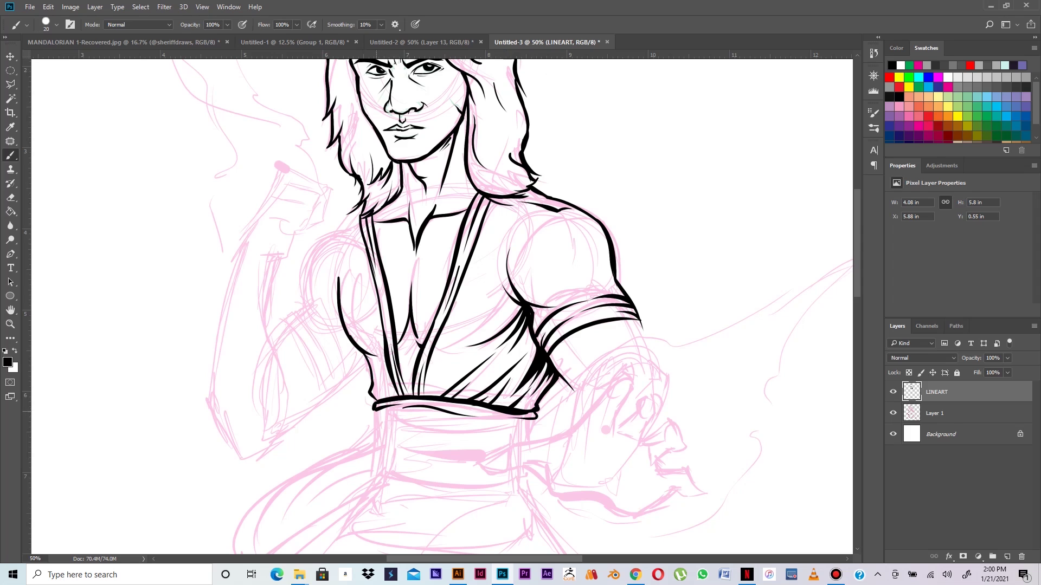
Step: Ink both sides of the sash and the first curved fold across it below the rim
drag(375, 410, 371, 443)
key(ctrl+z)
drag(379, 410, 372, 480)
key(ctrl+z)
drag(378, 434, 376, 473)
mouse_move(534, 420)
mouse_down()
mouse_move(531, 443)
mouse_move(478, 433)
mouse_up()
drag(379, 418, 426, 434)
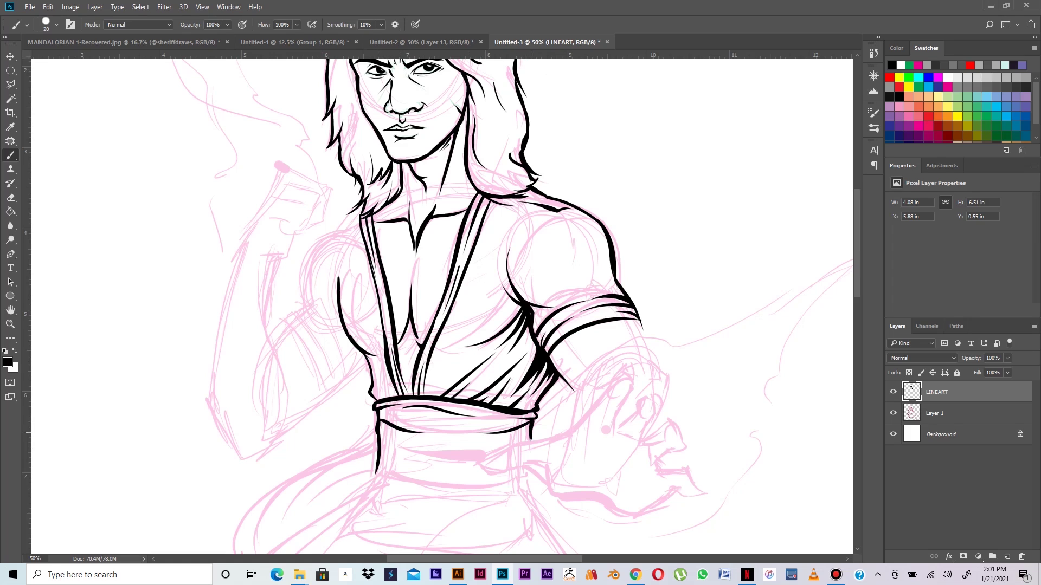
Step: Ink the second curved fold across the sash, thicken its left side and add a short fold there
drag(529, 427, 484, 449)
mouse_move(378, 435)
mouse_down()
mouse_move(405, 443)
mouse_move(470, 430)
mouse_up()
key(ctrl+z)
drag(412, 452, 487, 449)
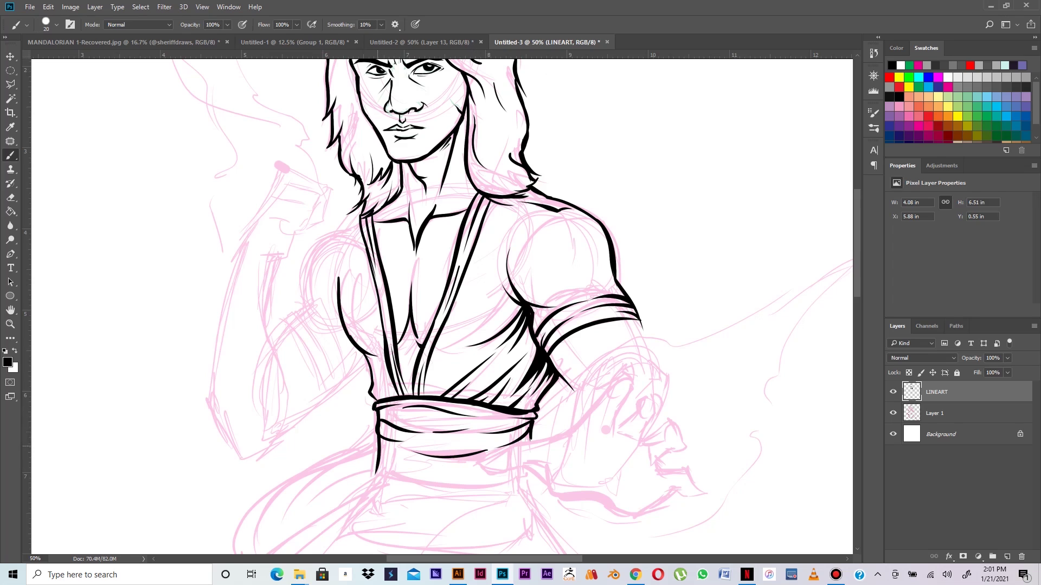
drag(378, 439, 376, 466)
drag(381, 450, 401, 467)
Step: Ink the left-hand shoulder outline from the hair tips down the outer arm, with the raised forearm's upper curve
key(ctrl+minus)
key(ctrl+minus)
key(ctrl+minus)
key(ctrl+plus)
key(ctrl+plus)
key(ctrl+plus)
drag(402, 87, 531, 356)
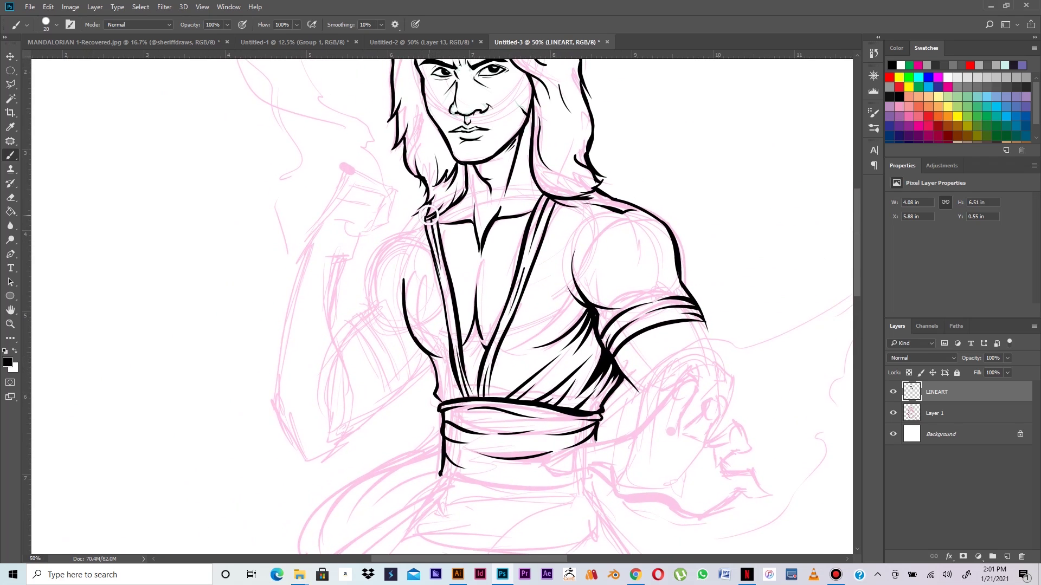
drag(425, 220, 374, 256)
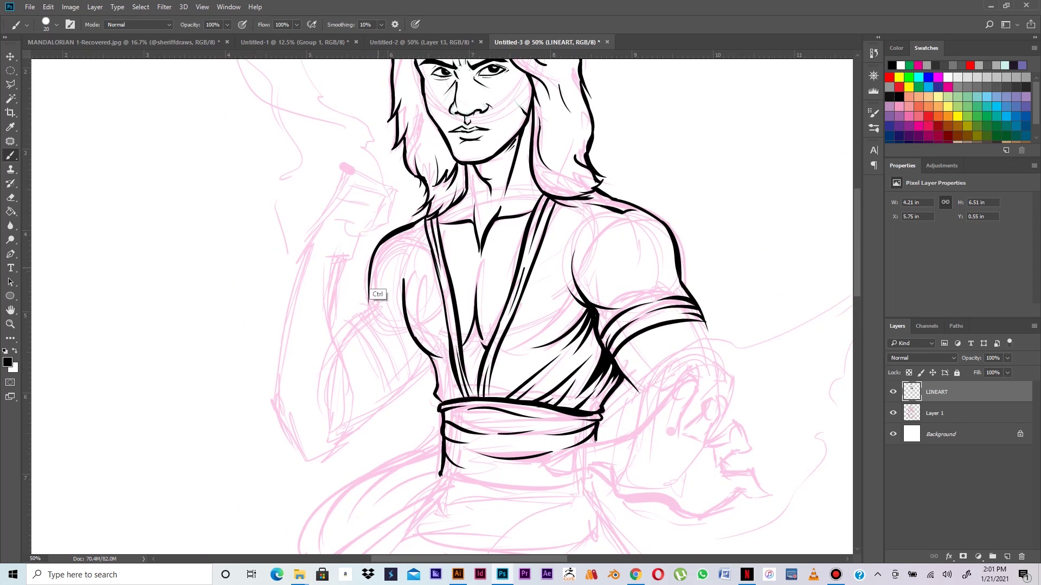
drag(378, 247, 366, 305)
key(ctrl+z)
drag(381, 245, 369, 305)
key(ctrl+z)
drag(380, 243, 368, 302)
key(ctrl+z)
mouse_move(381, 244)
mouse_down()
mouse_move(371, 309)
mouse_move(337, 330)
mouse_move(332, 350)
mouse_up()
key(ctrl+z)
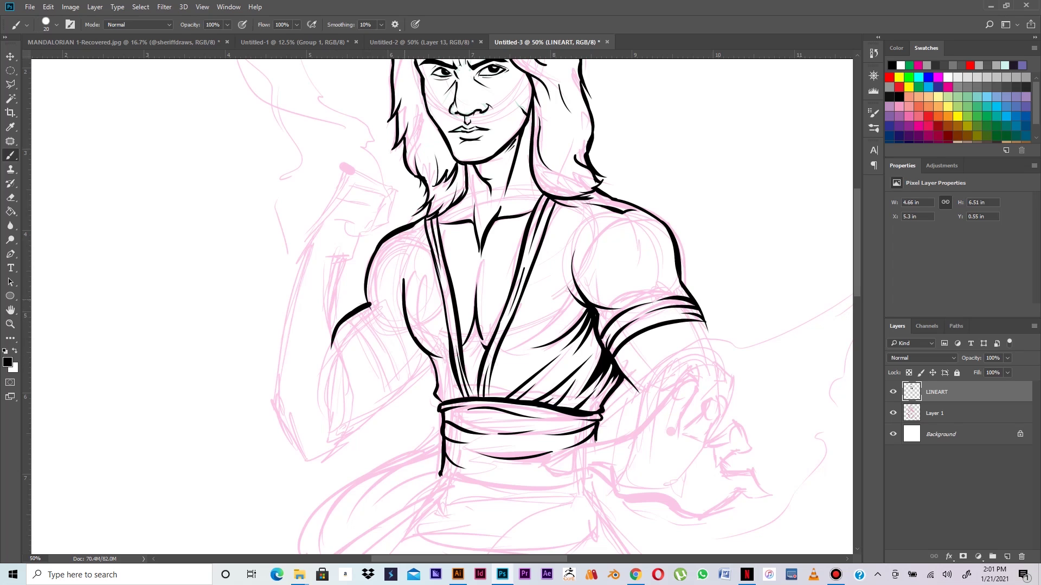
Step: Ink the underside of the left-hand arm from the torso to the elbow, with a short muscle line above it
drag(351, 416, 375, 387)
key(ctrl+z)
drag(350, 421, 373, 395)
mouse_move(430, 360)
mouse_down()
mouse_move(406, 394)
mouse_move(415, 380)
mouse_move(343, 439)
mouse_up()
key(ctrl+z)
mouse_move(401, 391)
mouse_down()
mouse_move(341, 446)
mouse_move(294, 465)
mouse_up()
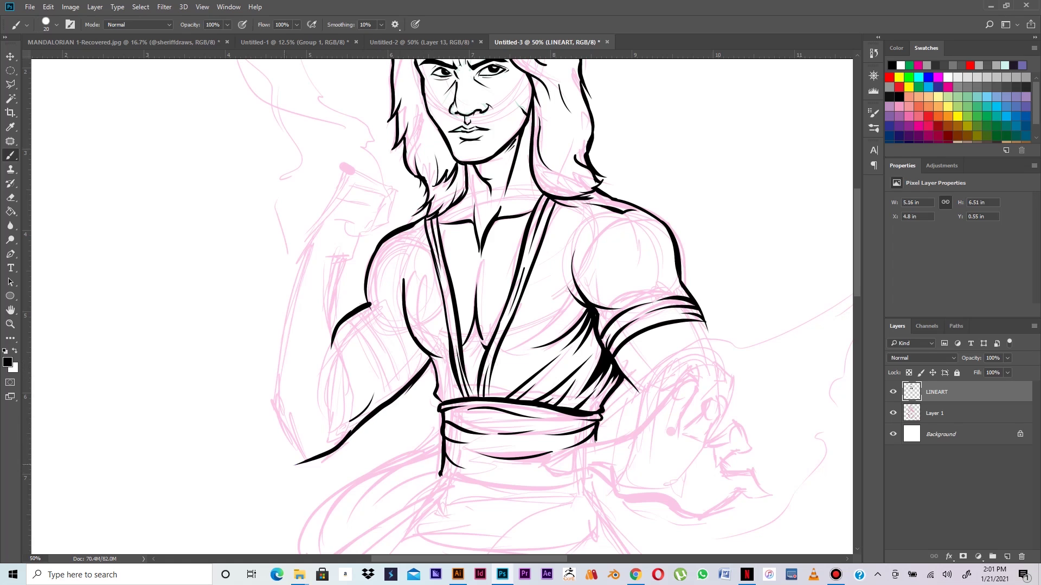
Step: Ink the curved inner line of the left-hand arm running down from the sleeve's lower edge toward the elbow
drag(347, 407, 335, 445)
key(ctrl+z)
drag(353, 395, 343, 447)
Step: Ink the parallel curved sleeve-band lines across the left-hand upper arm
drag(350, 318, 386, 400)
key(ctrl+z)
drag(351, 316, 390, 389)
key(ctrl+z)
drag(350, 317, 392, 395)
mouse_move(359, 313)
mouse_down()
mouse_move(380, 344)
mouse_move(386, 399)
mouse_up()
key(ctrl+z)
mouse_move(342, 322)
mouse_down()
mouse_move(385, 403)
mouse_move(374, 331)
mouse_up()
key(ctrl+z)
drag(402, 391, 375, 327)
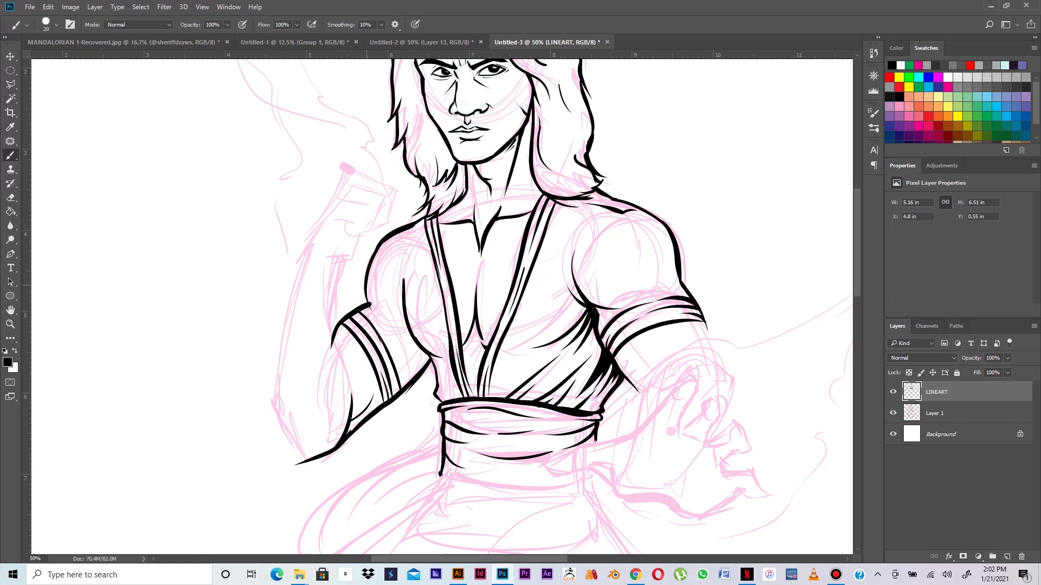
Step: Add dark folds at the left-hand armpit and short tapered muscle lines along the shoulder and chest
drag(372, 262, 371, 318)
key(ctrl+z)
mouse_move(372, 263)
mouse_down()
mouse_move(374, 317)
mouse_move(393, 360)
mouse_move(419, 347)
mouse_move(417, 362)
mouse_move(429, 355)
mouse_up()
key(ctrl+z)
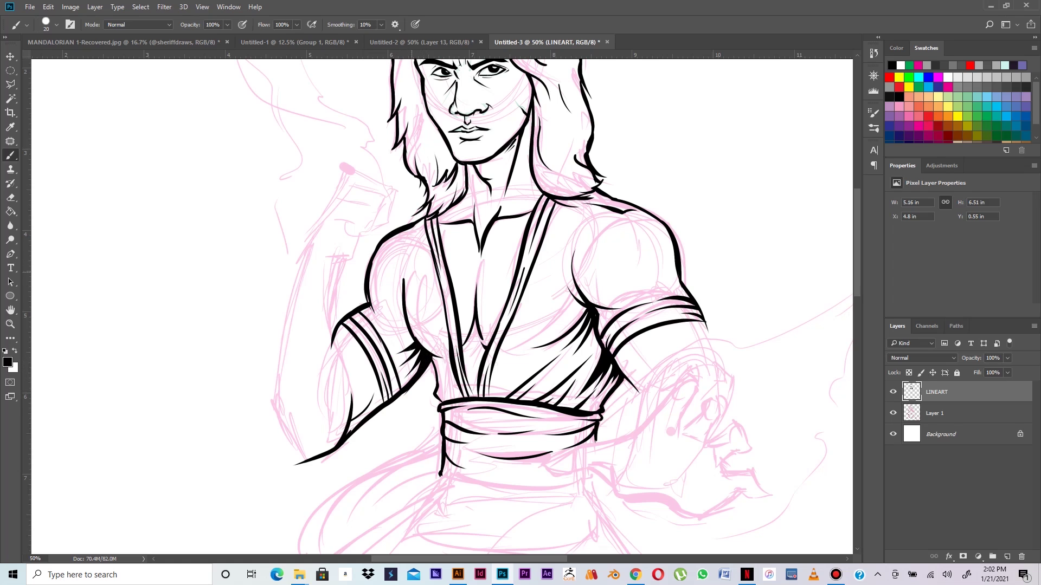
mouse_move(411, 261)
mouse_down()
mouse_move(404, 289)
mouse_move(394, 255)
mouse_move(403, 287)
mouse_up()
mouse_move(423, 219)
mouse_down()
mouse_move(407, 253)
mouse_move(408, 233)
mouse_move(399, 252)
mouse_move(416, 235)
mouse_move(374, 258)
mouse_move(370, 278)
mouse_up()
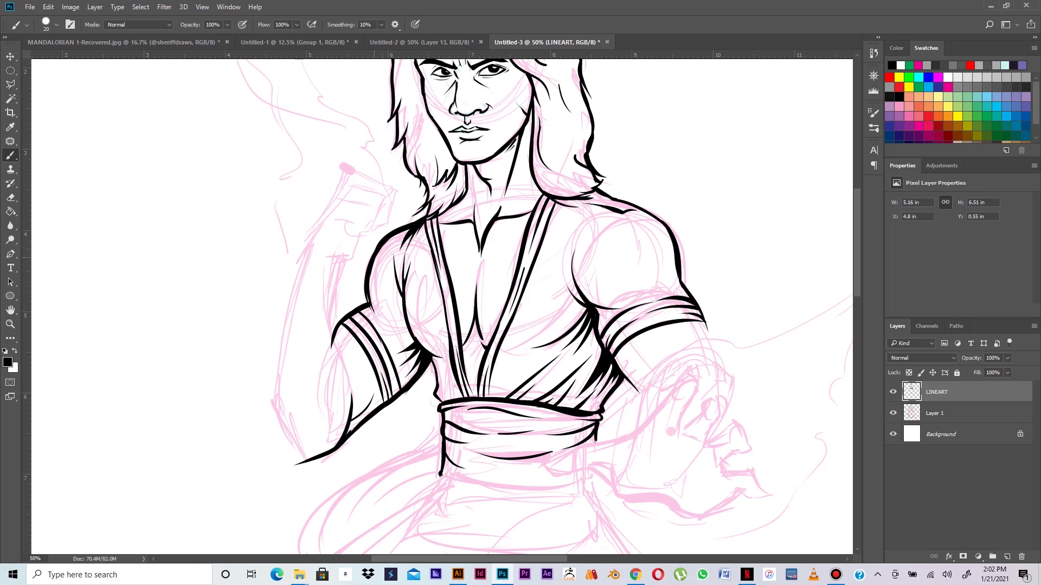
drag(407, 230, 385, 253)
mouse_move(406, 319)
mouse_down()
mouse_move(380, 323)
mouse_move(400, 333)
mouse_up()
Step: Ink the inner contour of the raised left-hand forearm from the wrist past the sleeve band, with a short wrist crease
drag(360, 235, 318, 275)
drag(333, 269, 337, 330)
key(ctrl+z)
mouse_move(347, 263)
mouse_down()
mouse_move(325, 276)
mouse_move(342, 382)
mouse_up()
key(ctrl+z)
key(ctrl+z)
mouse_move(334, 268)
mouse_down()
mouse_move(334, 331)
mouse_move(350, 389)
mouse_up()
key(e)
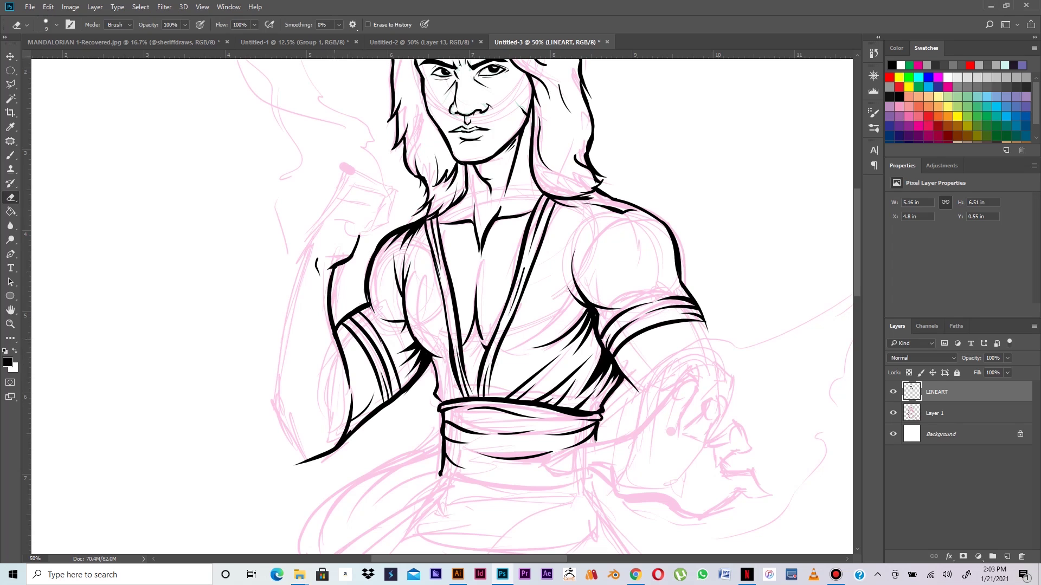
key(b)
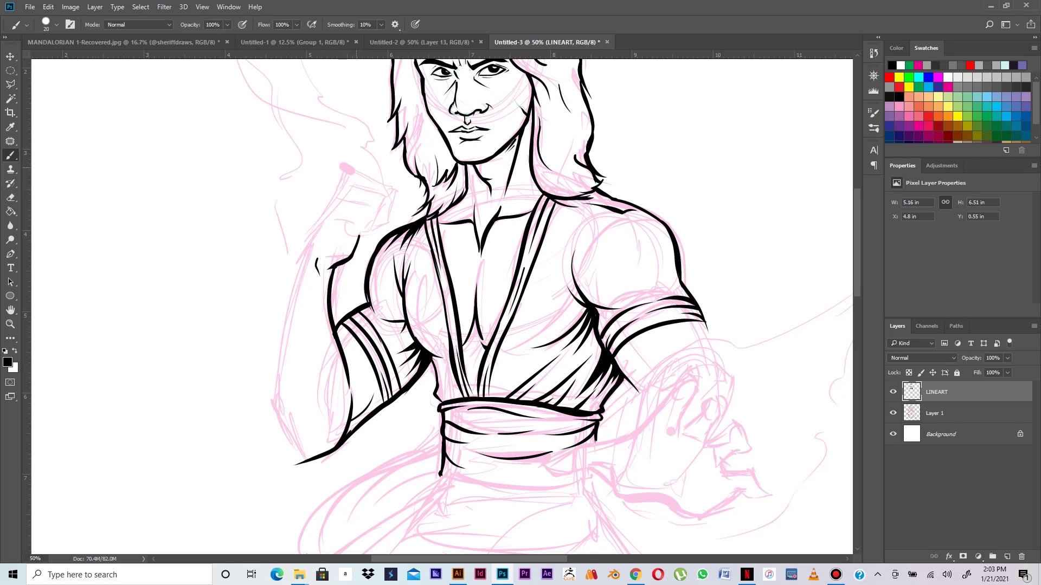
Step: Ink the back of the left-hand fist and the outer forearm contour down toward the elbow
mouse_move(341, 174)
mouse_down()
mouse_move(355, 171)
mouse_move(329, 196)
mouse_move(301, 269)
mouse_up()
key(ctrl+z)
mouse_move(321, 216)
mouse_down()
mouse_move(300, 267)
mouse_move(281, 394)
mouse_up()
Step: Close the left-hand elbow outline, add a short crease inside it and clean up the pointed corner
mouse_move(293, 314)
mouse_down()
mouse_move(279, 424)
mouse_move(294, 449)
mouse_up()
key(ctrl+z)
mouse_move(280, 392)
mouse_down()
mouse_move(282, 426)
mouse_move(303, 458)
mouse_up()
key(ctrl+z)
drag(283, 423, 305, 460)
key(ctrl+z)
mouse_move(282, 423)
mouse_down()
mouse_move(306, 461)
mouse_move(297, 421)
mouse_move(297, 460)
mouse_up()
key(ctrl+z)
drag(299, 461, 321, 446)
key(e)
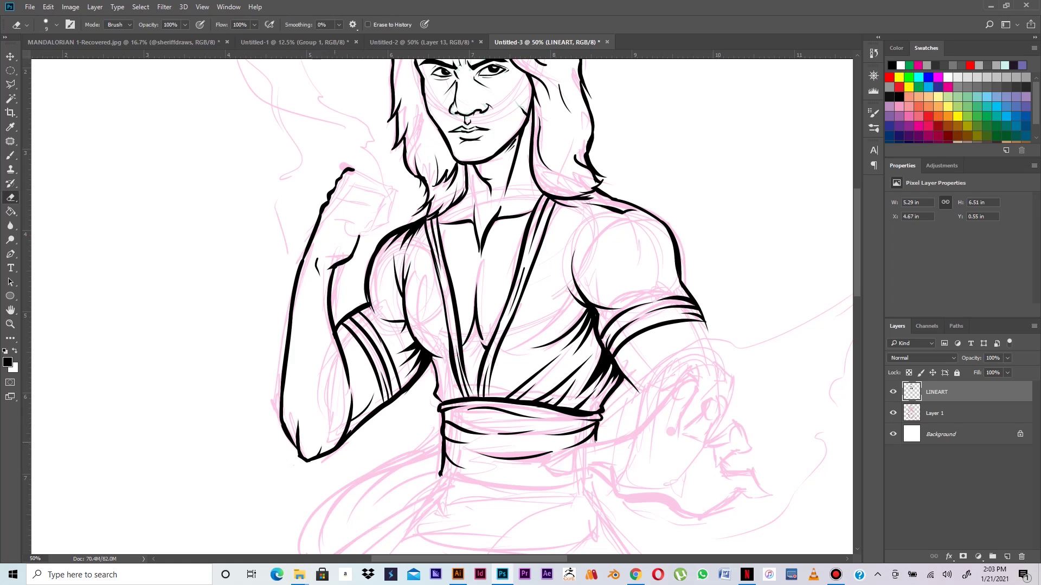
key(b)
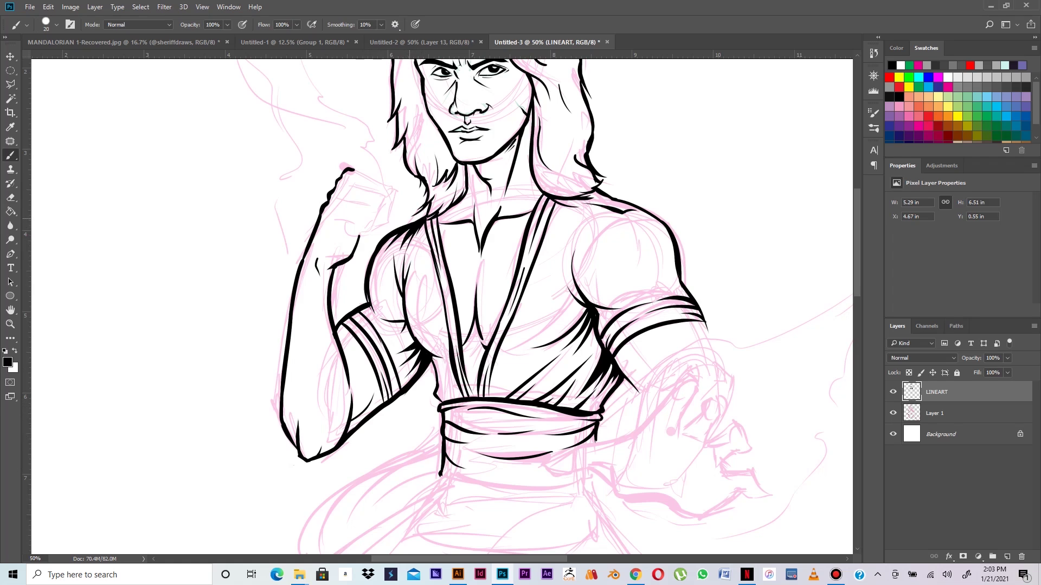
Step: Hide the Layer 1 sketch to check the line art over the whole figure, and show it again
key(ctrl+minus)
key(ctrl+minus)
key(ctrl+minus)
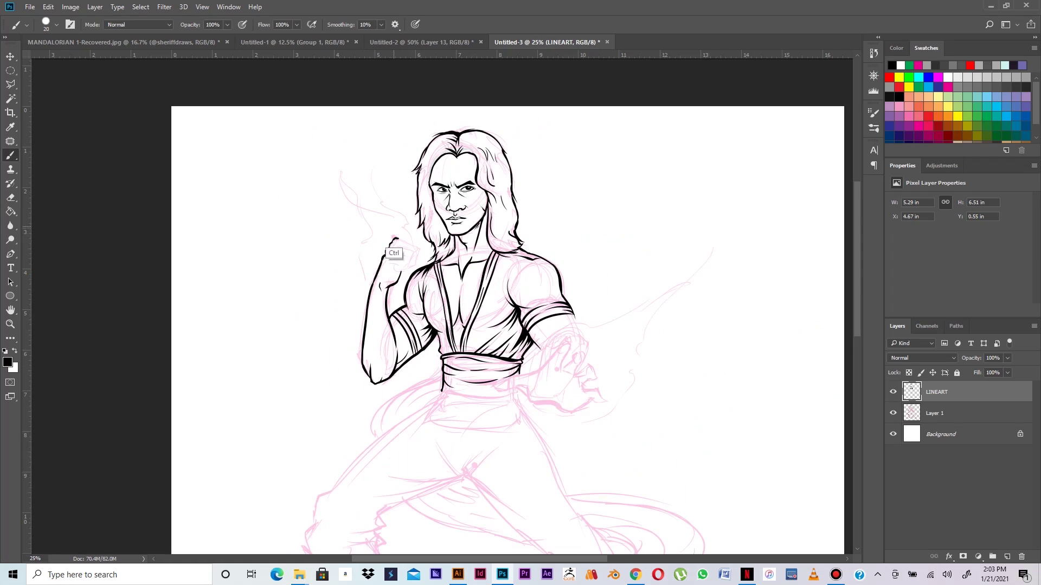
click(893, 413)
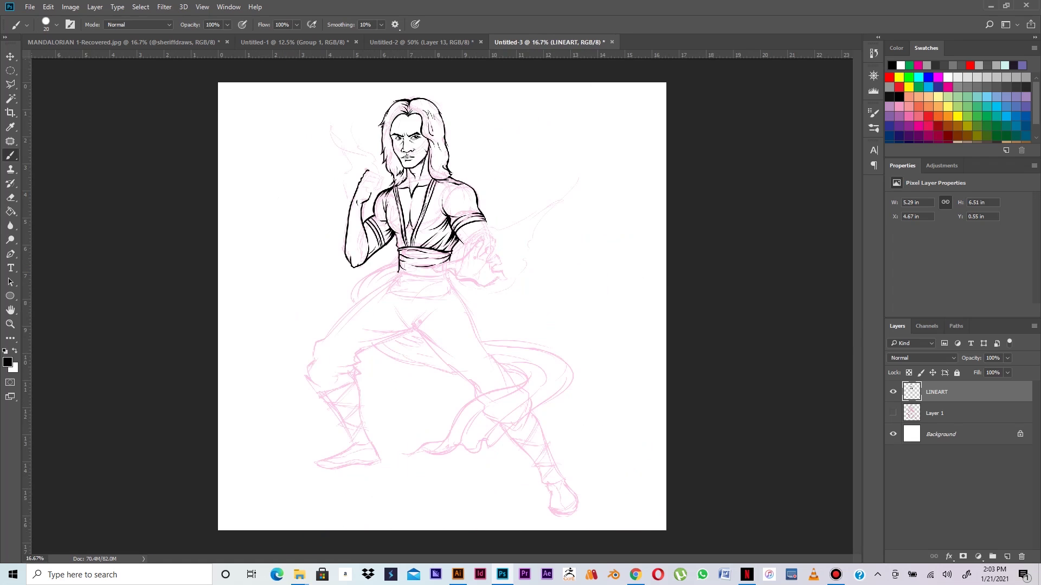
click(893, 413)
Step: Ink a short muscle line below the right-hand sleeve band and the arm's underside down to a thickened wrist curve
key(ctrl+plus)
key(ctrl+equal)
key(ctrl+equal)
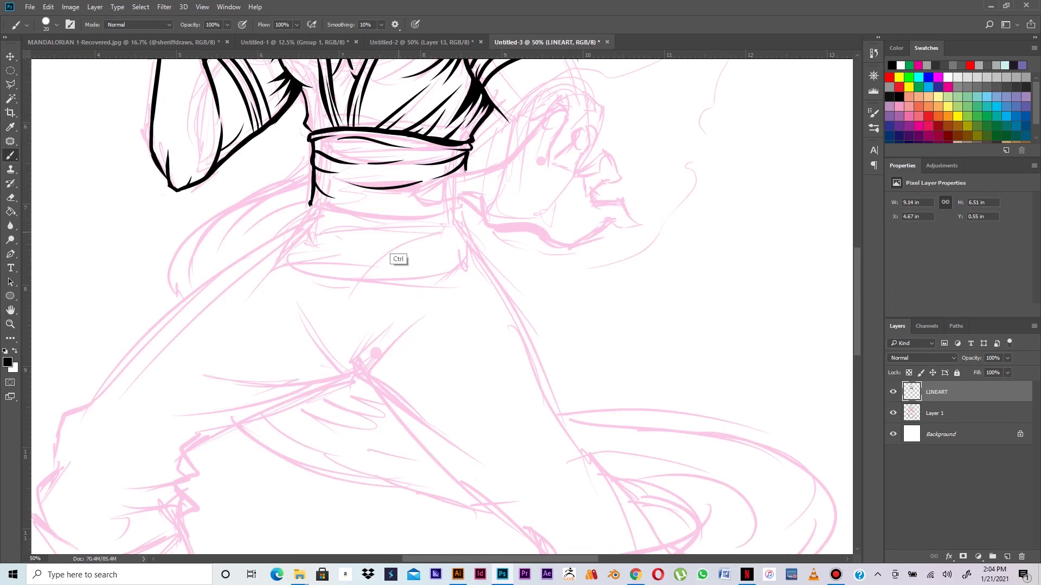
mouse_move(349, 212)
mouse_down()
mouse_move(451, 357)
mouse_move(438, 419)
mouse_up()
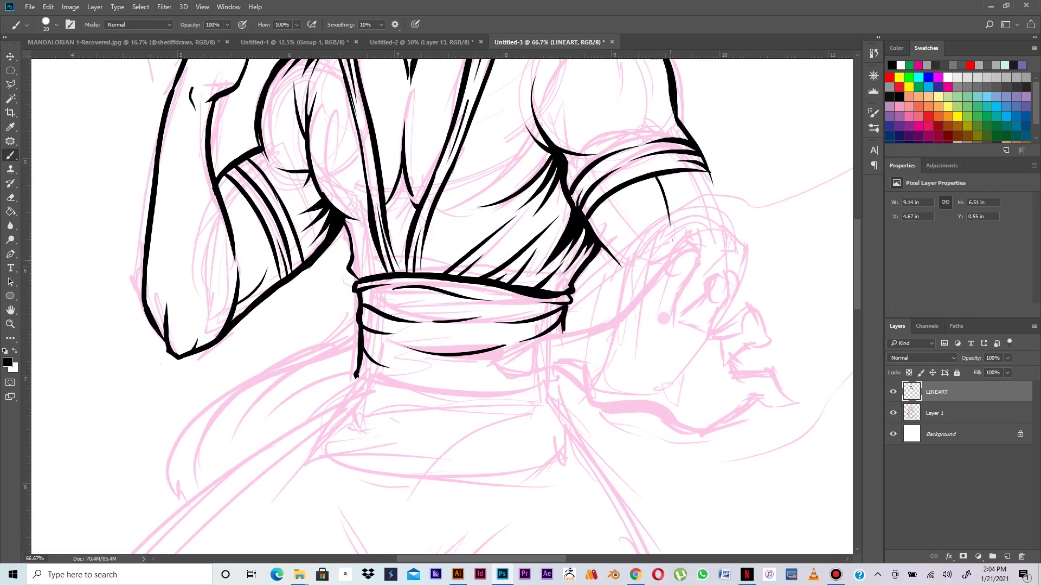
drag(652, 178, 665, 225)
mouse_move(600, 248)
mouse_down()
mouse_move(630, 272)
mouse_move(617, 263)
mouse_move(636, 270)
mouse_move(653, 251)
mouse_move(618, 292)
mouse_move(618, 283)
mouse_move(623, 313)
mouse_up()
key(ctrl+z)
key(ctrl+z)
key(ctrl+z)
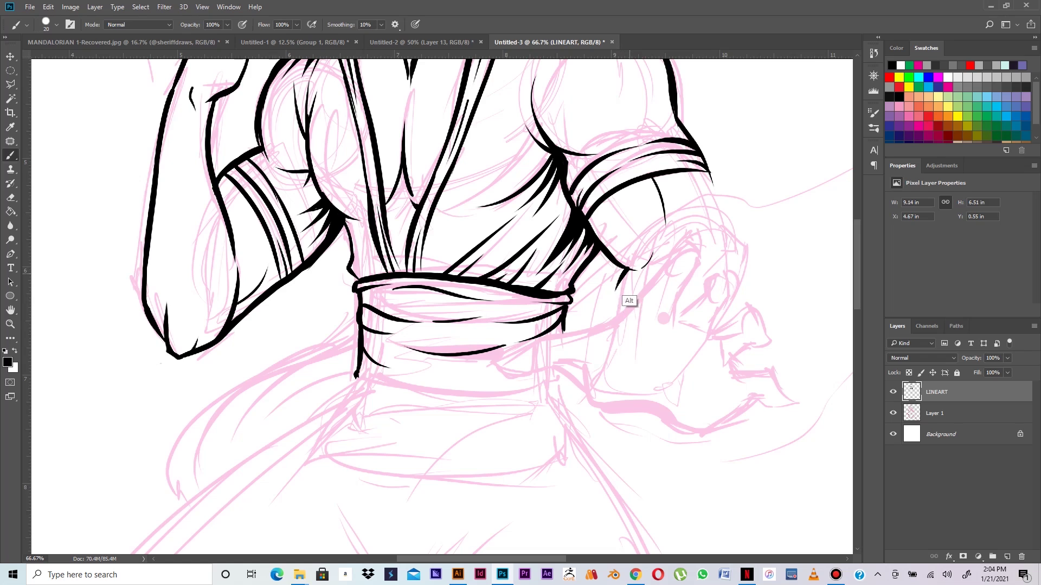
drag(623, 276, 617, 313)
drag(623, 270, 621, 316)
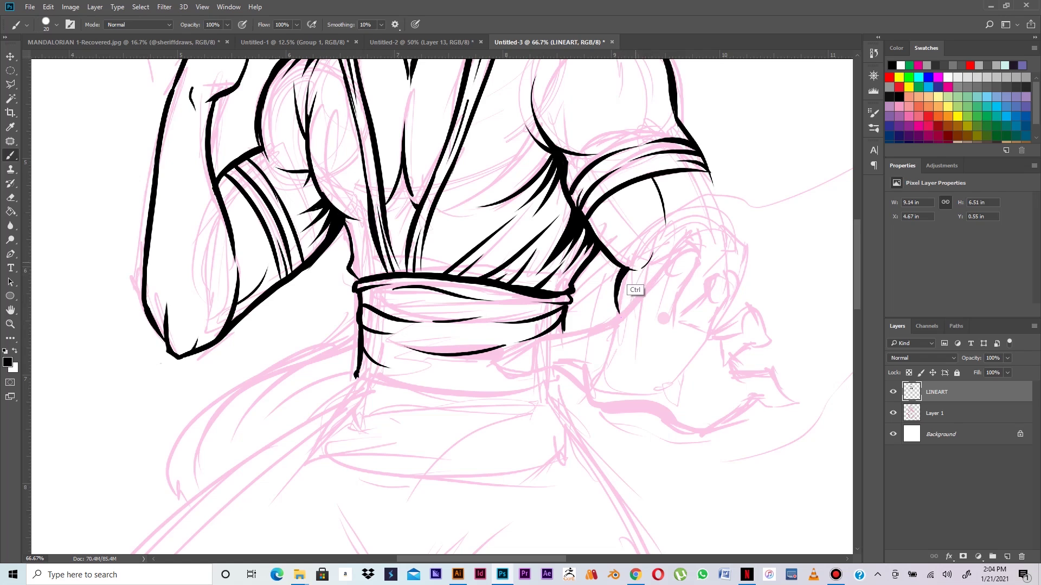
Step: Ink the thumb of the outstretched hand in front of the sash, with its rounded tip and base creases
drag(628, 311, 545, 340)
key(ctrl+z)
mouse_move(629, 310)
mouse_down()
mouse_move(545, 340)
mouse_move(519, 370)
mouse_move(535, 383)
mouse_up()
key(ctrl+z)
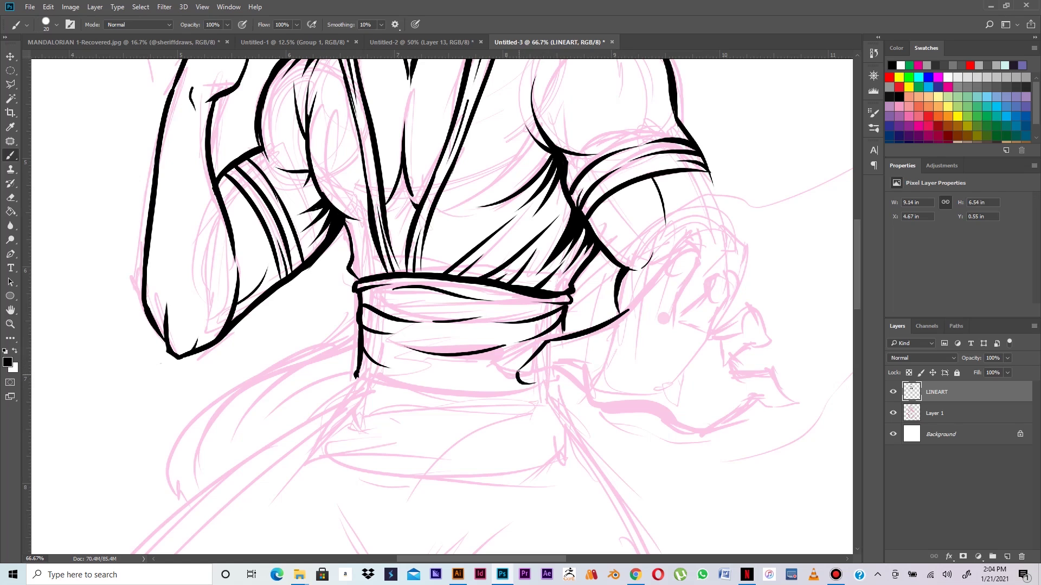
mouse_move(519, 377)
mouse_down()
mouse_move(544, 384)
mouse_move(557, 351)
mouse_move(583, 370)
mouse_move(602, 343)
mouse_move(583, 356)
mouse_up()
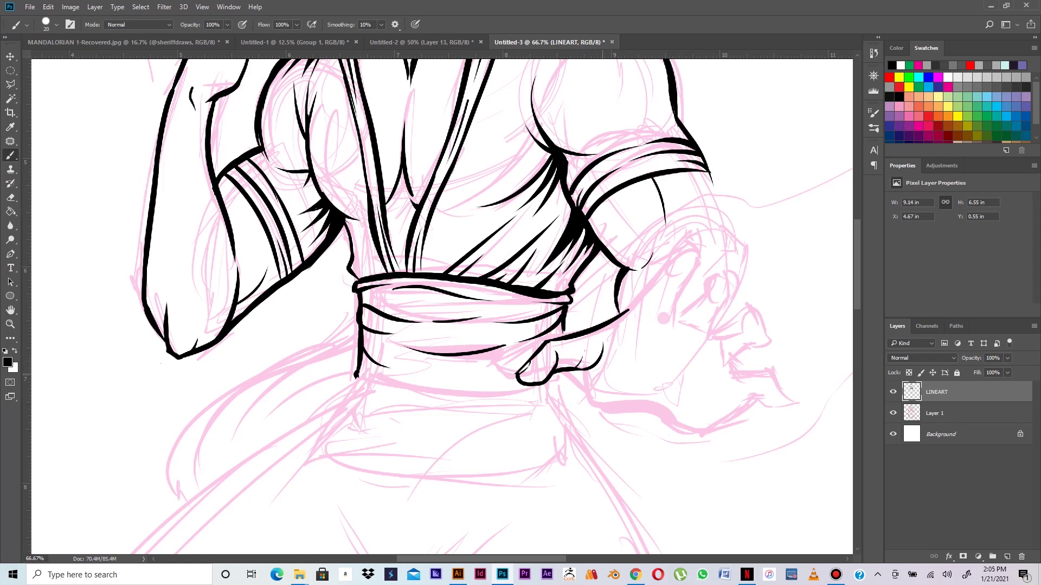
Step: Ink the lower palm edge from the thumb, and the outer forearm contour from the sleeve band down behind the fingers
mouse_move(576, 371)
mouse_down()
mouse_move(616, 402)
mouse_move(660, 402)
mouse_move(689, 427)
mouse_up()
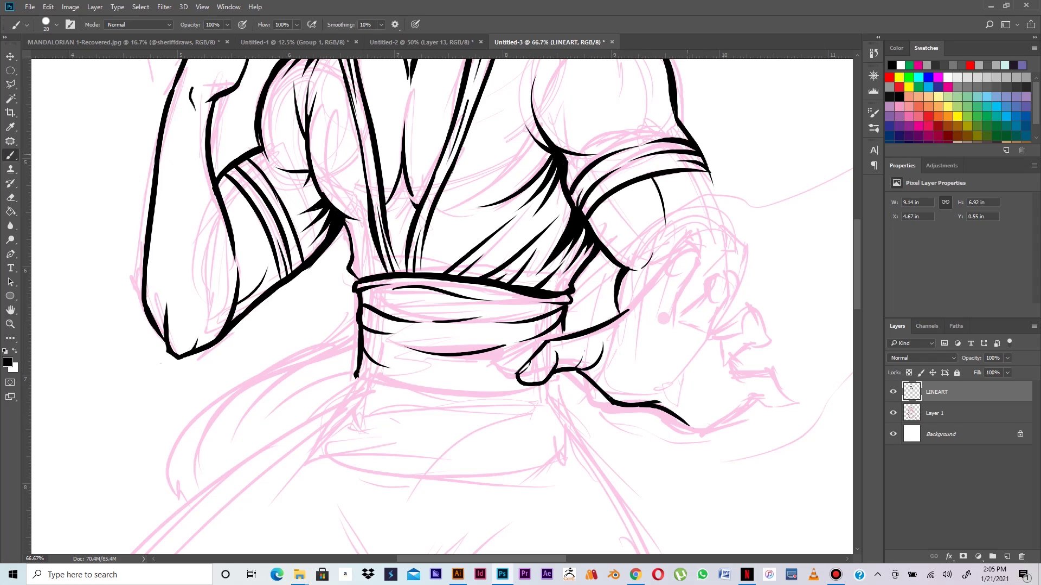
drag(706, 171, 734, 236)
mouse_move(711, 176)
mouse_down()
mouse_move(723, 225)
mouse_move(746, 245)
mouse_move(745, 291)
mouse_up()
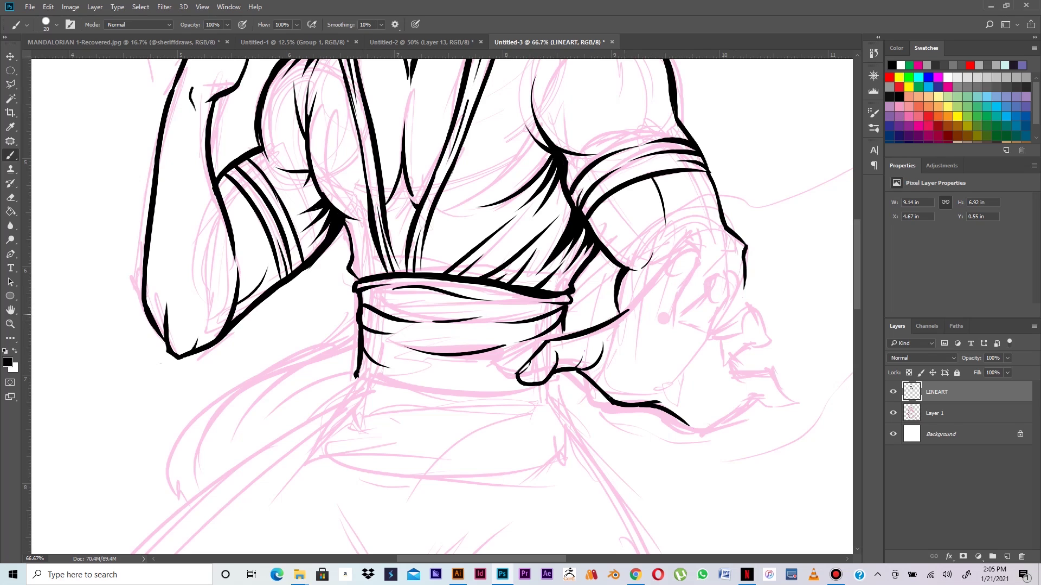
Step: Ink the index finger's thumb-side edge and rounded tip, with thin crease lines at the finger bases
mouse_move(639, 313)
mouse_down()
mouse_move(714, 342)
mouse_move(706, 344)
mouse_move(735, 386)
mouse_move(658, 401)
mouse_up()
key(ctrl+z)
drag(624, 316, 659, 262)
key(ctrl+z)
mouse_move(623, 315)
mouse_down()
mouse_move(672, 248)
mouse_move(674, 274)
mouse_move(701, 254)
mouse_up()
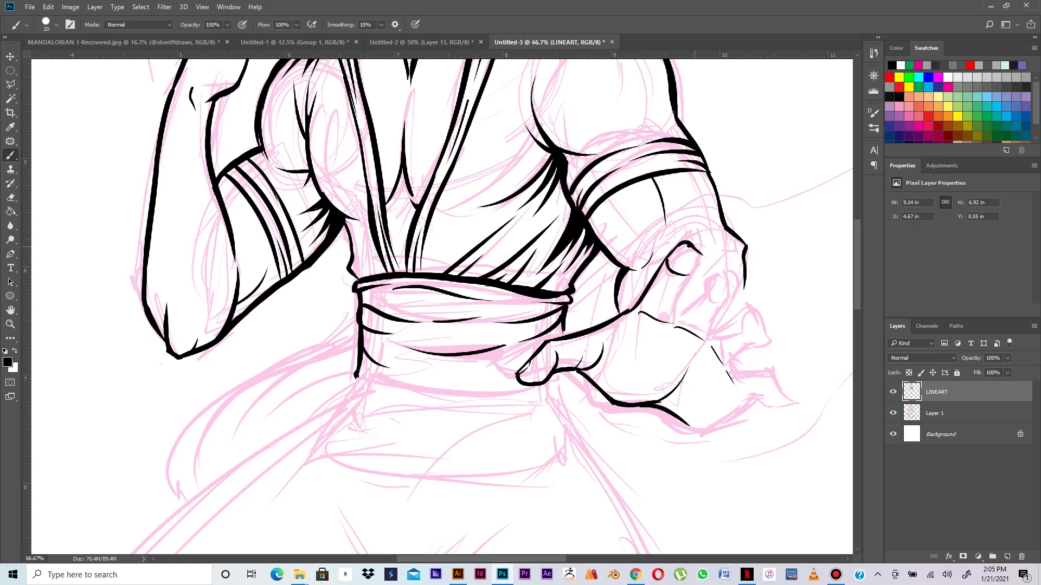
Step: Complete the index finger with its other side, joint creases and fingertip detail, thickening the outline around the tip
mouse_move(669, 259)
mouse_down()
mouse_move(688, 265)
mouse_move(690, 250)
mouse_move(697, 267)
mouse_move(674, 311)
mouse_move(671, 302)
mouse_up()
drag(674, 305, 677, 315)
drag(677, 315, 690, 310)
key(e)
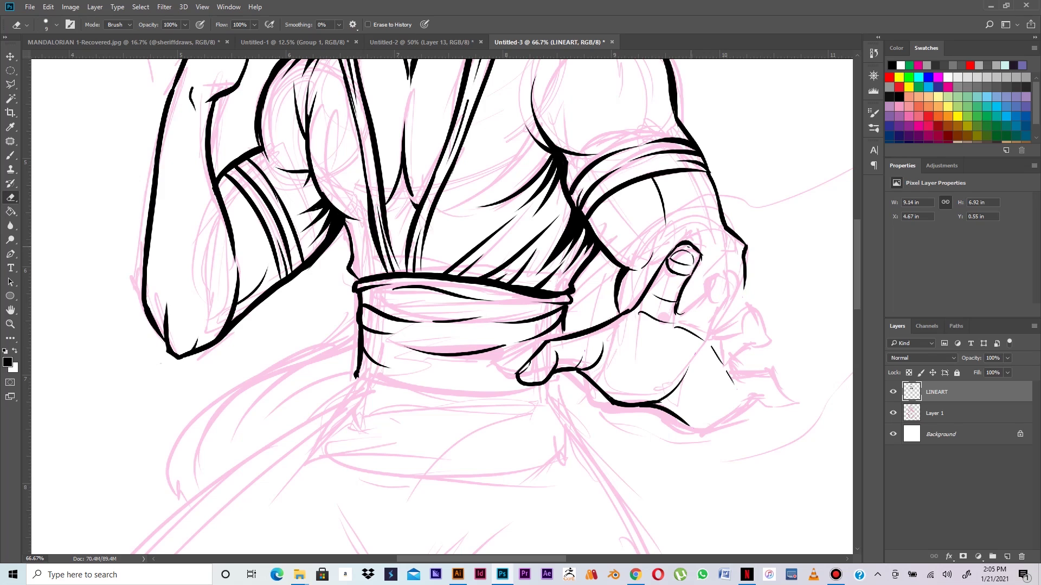
key(b)
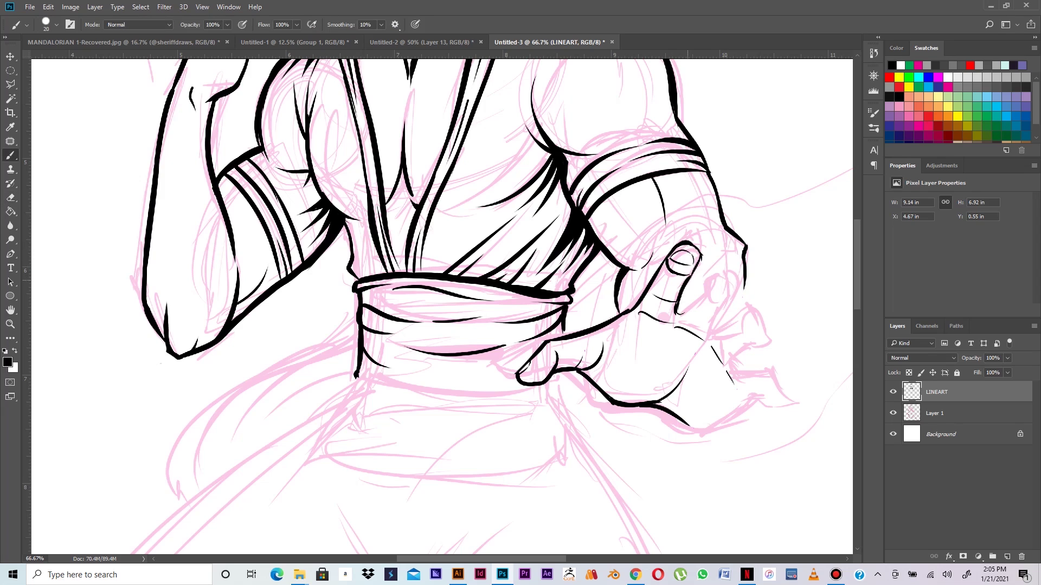
drag(688, 275, 667, 280)
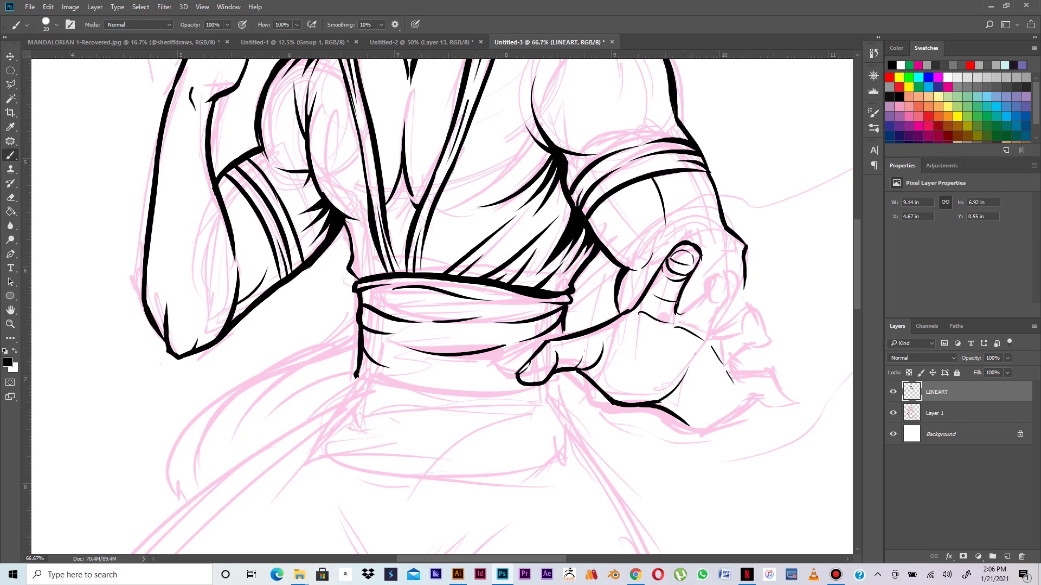
Step: Ink the middle finger with both sides, a rounded tip and a base crease, tidying the line ends
mouse_move(677, 313)
mouse_down()
mouse_move(717, 272)
mouse_move(708, 296)
mouse_up()
drag(709, 296, 728, 300)
drag(728, 296, 733, 282)
drag(706, 277, 680, 311)
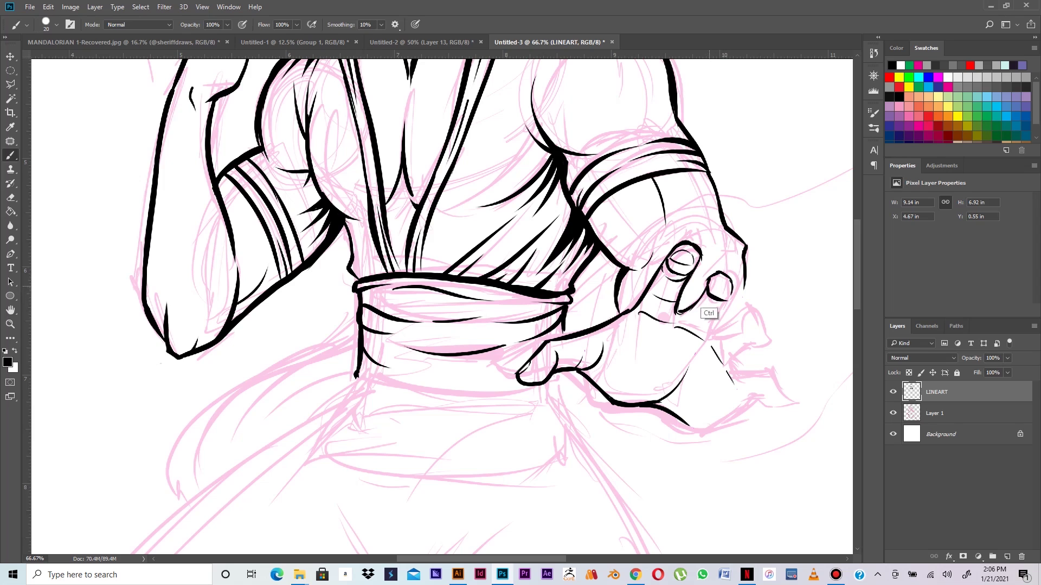
drag(728, 295, 696, 328)
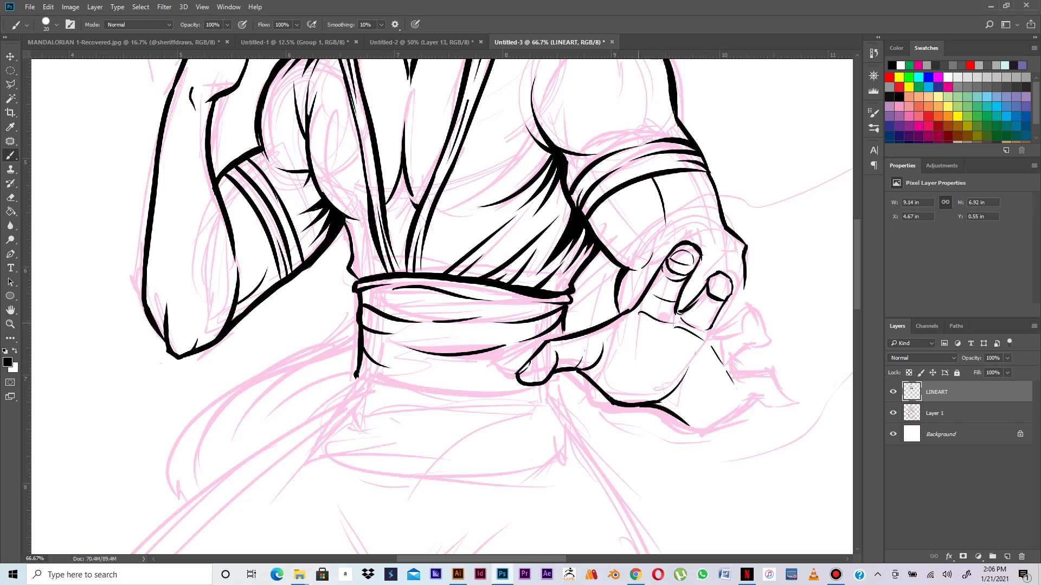
key(e)
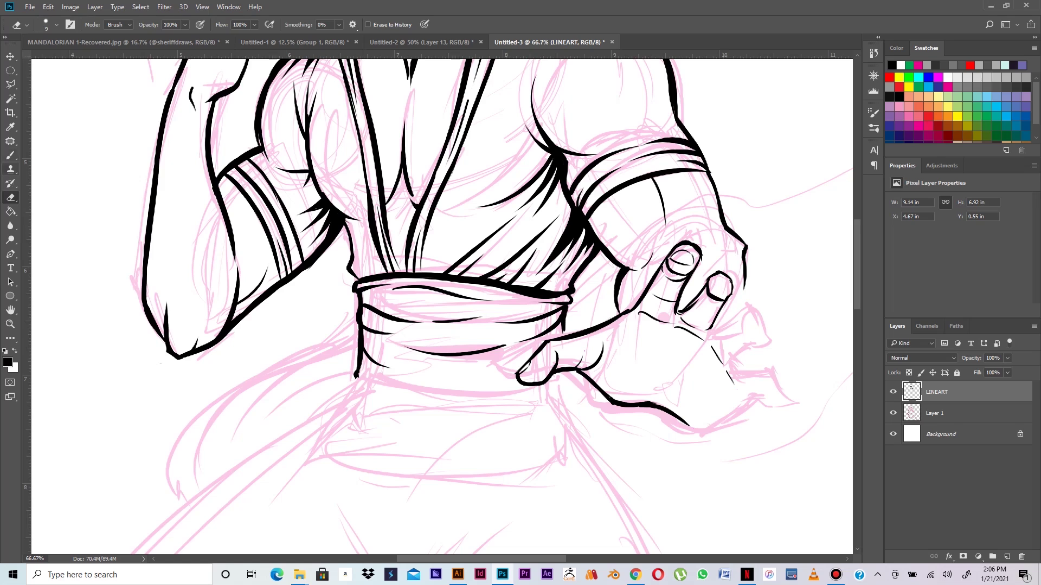
key(b)
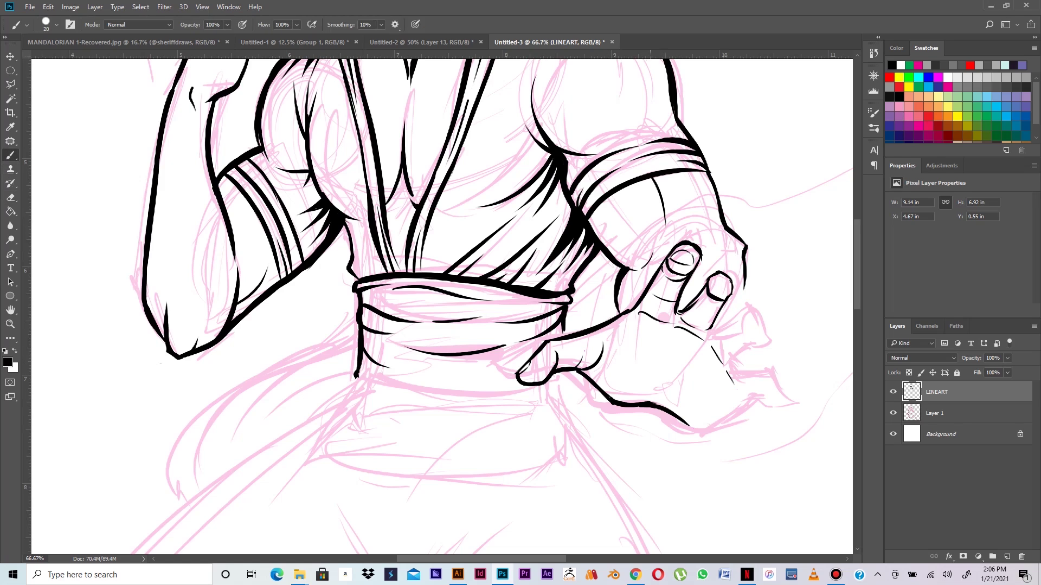
Step: Add thin curved crease lines across the open palm and a small detail on the middle fingertip
drag(632, 337, 667, 394)
drag(666, 335, 692, 403)
drag(625, 373, 654, 402)
mouse_move(715, 289)
mouse_down()
mouse_move(731, 282)
mouse_move(712, 292)
mouse_up()
Step: Ink the ring finger of the open hand with its bent tip, nail and underside down to the palm
mouse_move(716, 330)
mouse_down()
mouse_move(756, 306)
mouse_move(771, 342)
mouse_move(759, 344)
mouse_move(776, 346)
mouse_move(744, 335)
mouse_move(773, 350)
mouse_up()
key(ctrl+z)
key(ctrl+z)
key(ctrl+z)
key(ctrl+z)
mouse_move(755, 311)
mouse_down()
mouse_move(774, 346)
mouse_move(752, 334)
mouse_up()
key(ctrl+z)
key(ctrl+z)
mouse_move(738, 381)
mouse_down()
mouse_move(756, 371)
mouse_move(753, 343)
mouse_move(729, 355)
mouse_up()
key(ctrl+z)
key(ctrl+z)
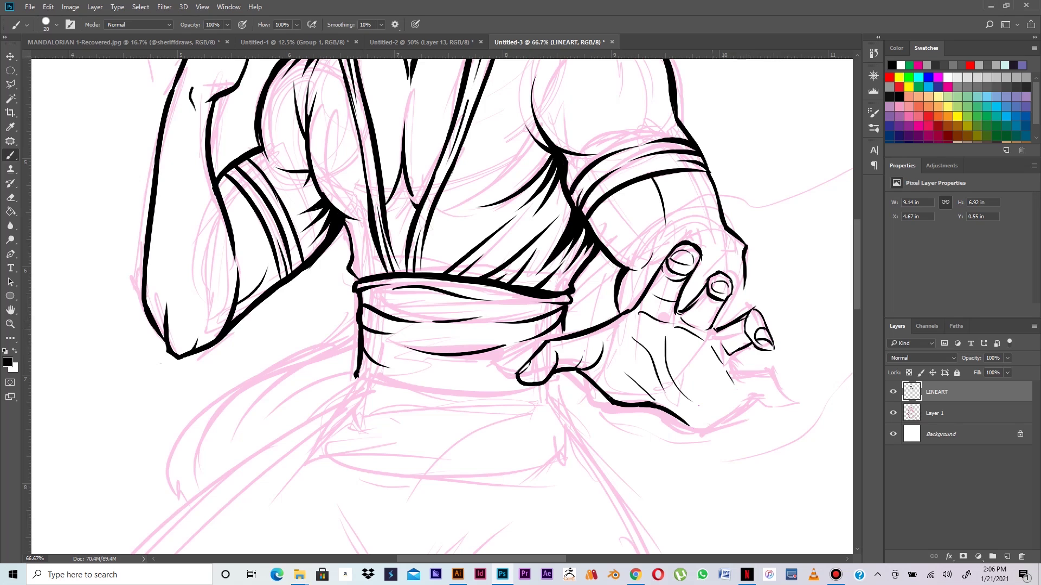
key(ctrl+z)
drag(731, 346, 717, 357)
drag(709, 320, 696, 312)
Step: Ink the little finger with its nail and join it to the lower palm edge with a thick curve
mouse_move(733, 353)
mouse_down()
mouse_move(738, 370)
mouse_move(772, 372)
mouse_move(797, 410)
mouse_move(769, 407)
mouse_move(768, 384)
mouse_move(766, 404)
mouse_move(749, 396)
mouse_move(753, 408)
mouse_move(696, 427)
mouse_up()
key(ctrl+z)
key(ctrl+z)
key(ctrl+z)
drag(750, 400, 689, 425)
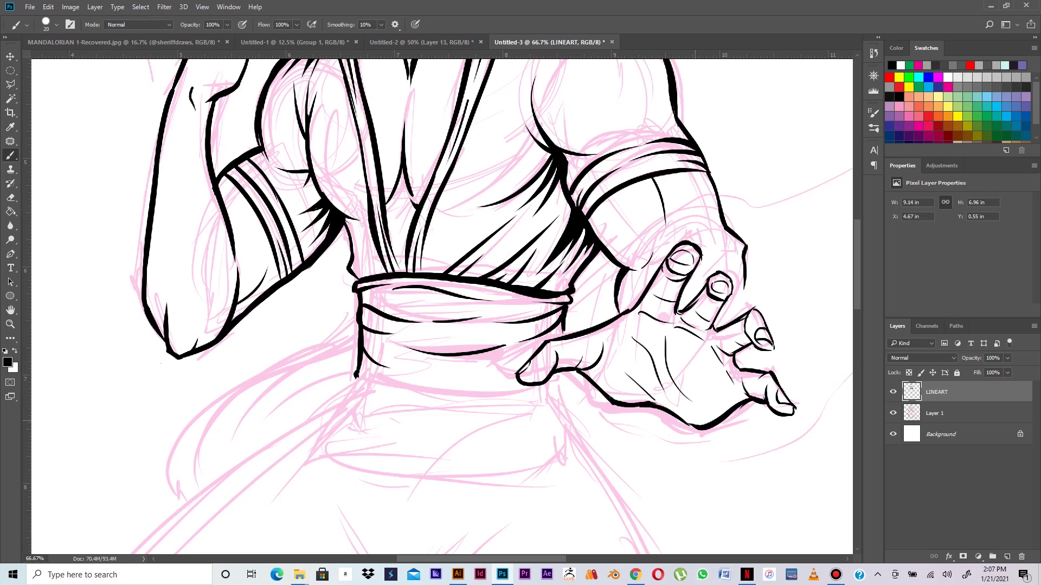
Step: Check the inked upper body with the Layer 1 sketch hidden, and show the sketch again
key(h)
key(ctrl+minus)
key(ctrl+minus)
key(ctrl+minus)
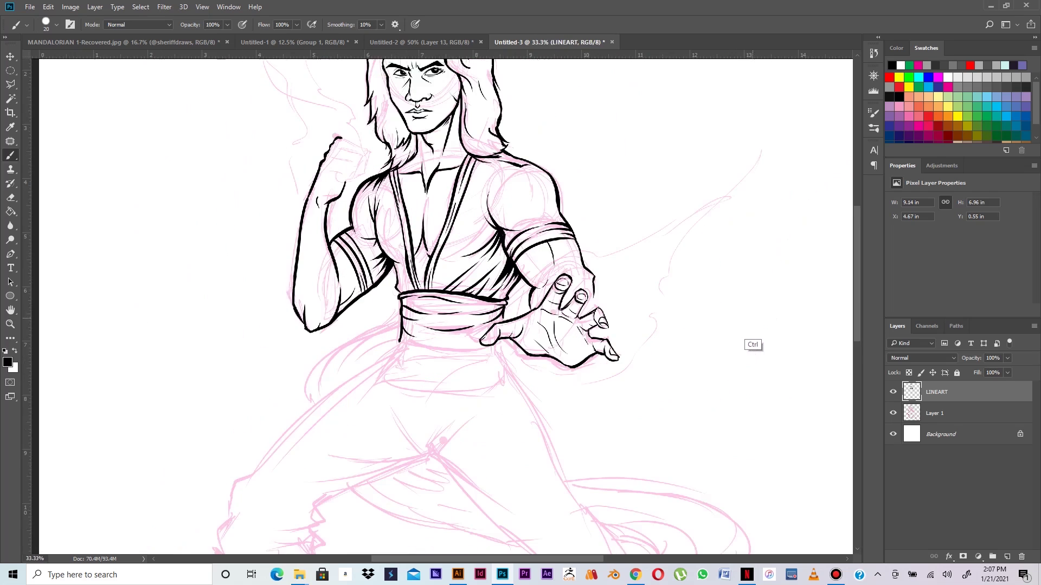
key(ctrl+minus)
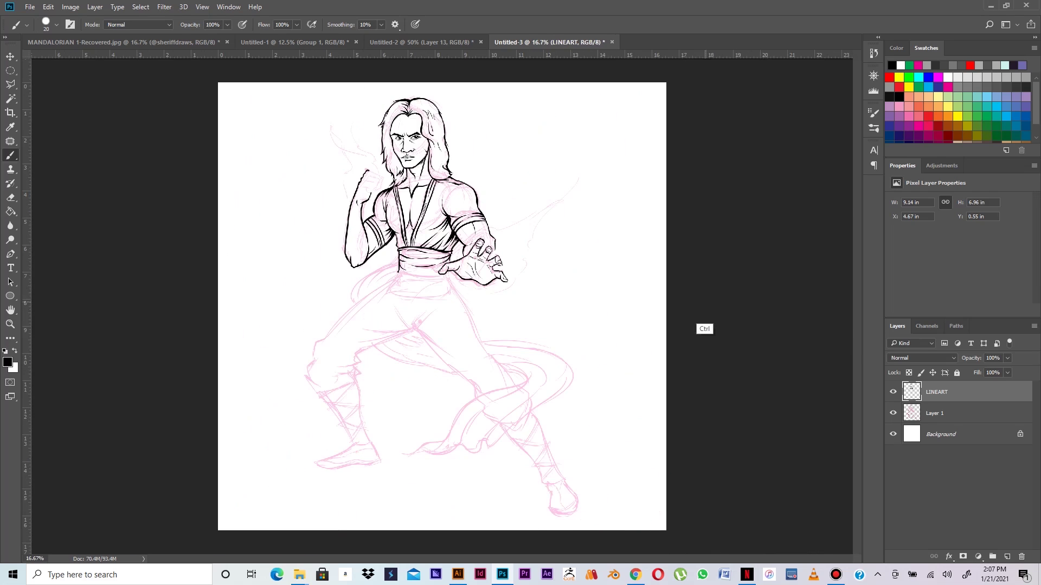
key(ctrl+plus)
click(893, 413)
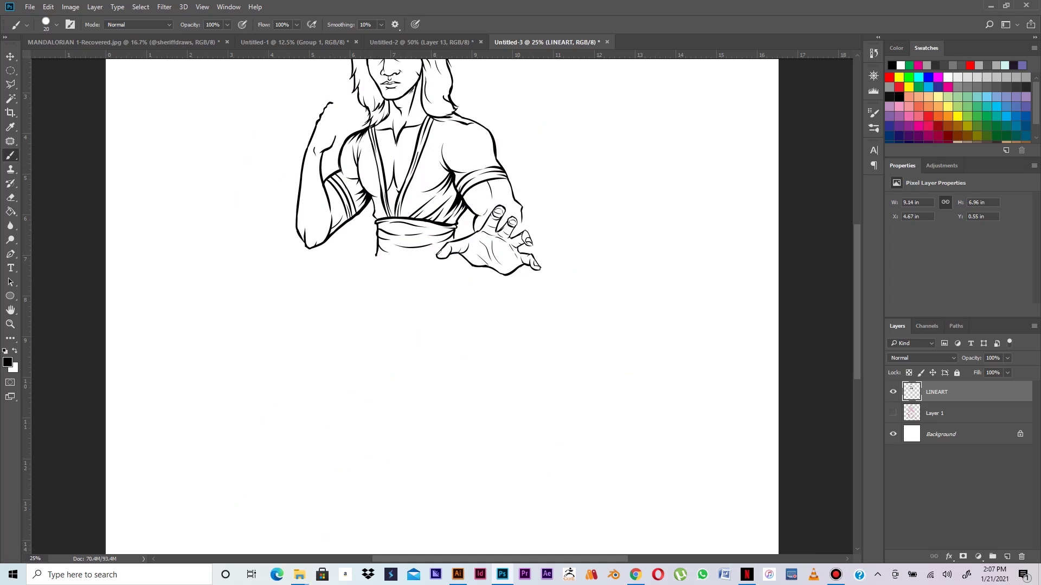
click(892, 413)
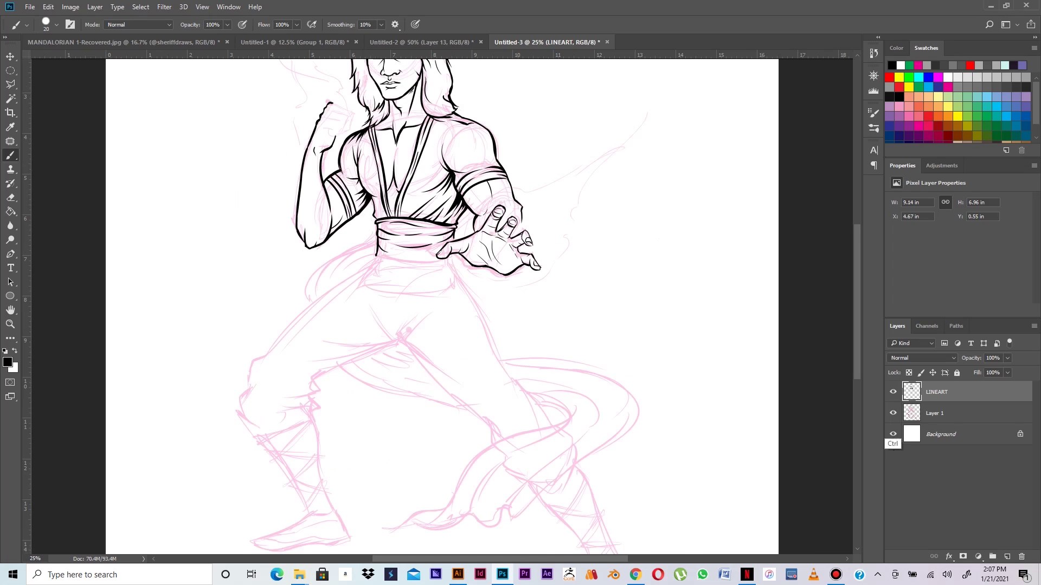
Step: Clean up rough line ends around the open hand, index finger and wrist with the Eraser
key(ctrl+plus)
key(ctrl+plus)
key(ctrl+plus)
key(ctrl+plus)
drag(569, 147, 551, 315)
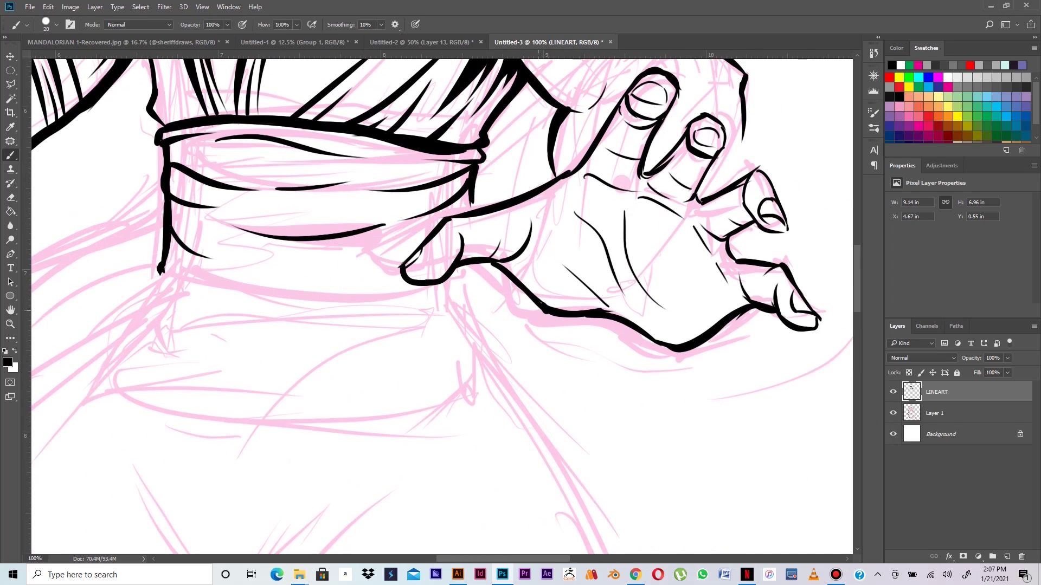
key(e)
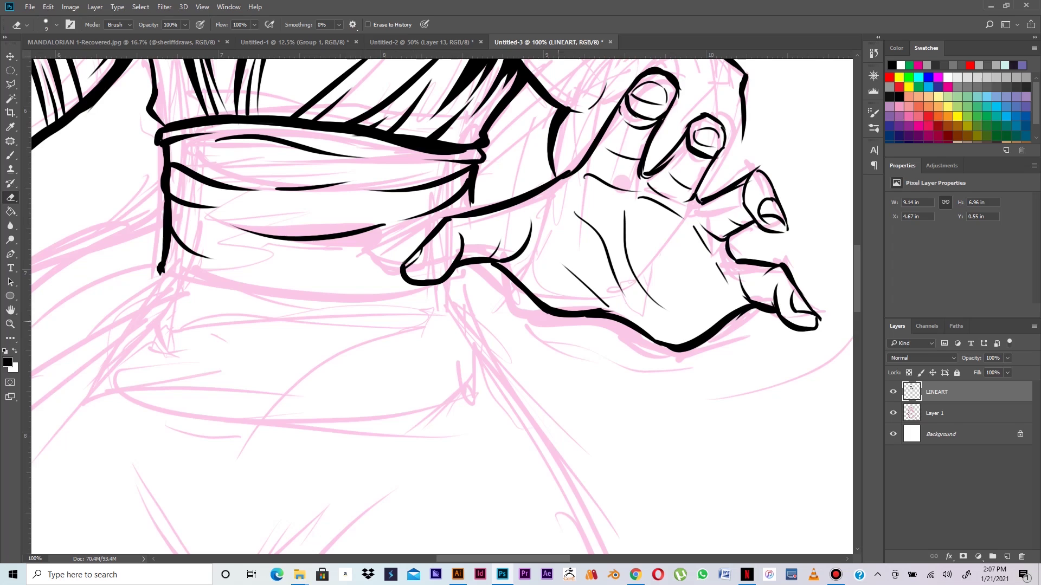
drag(587, 311, 614, 312)
drag(684, 94, 676, 76)
drag(622, 180, 629, 175)
drag(559, 173, 573, 167)
key(b)
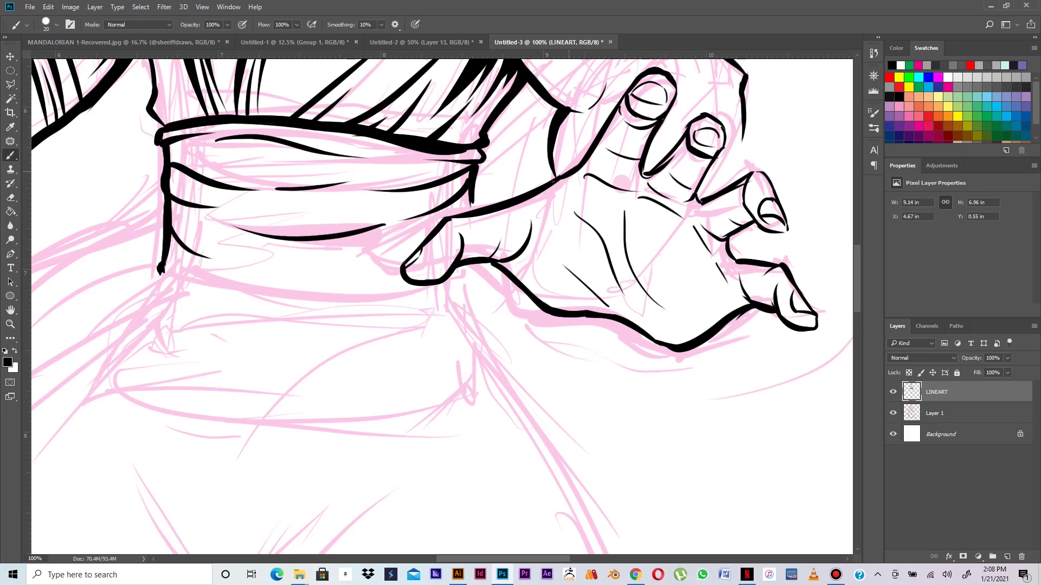
key(e)
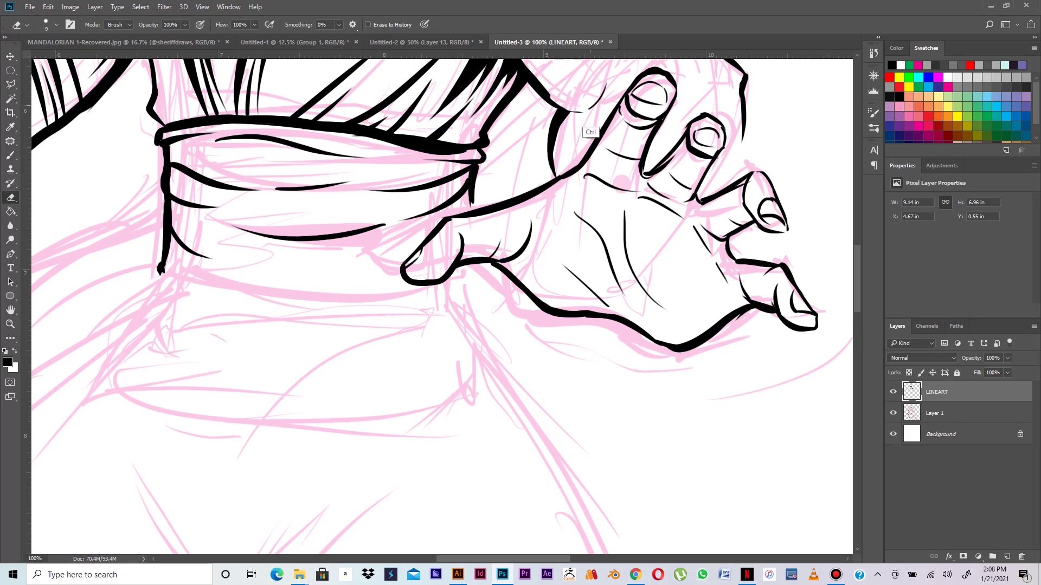
mouse_move(581, 111)
mouse_down()
mouse_move(567, 110)
mouse_move(556, 146)
mouse_up()
key(b)
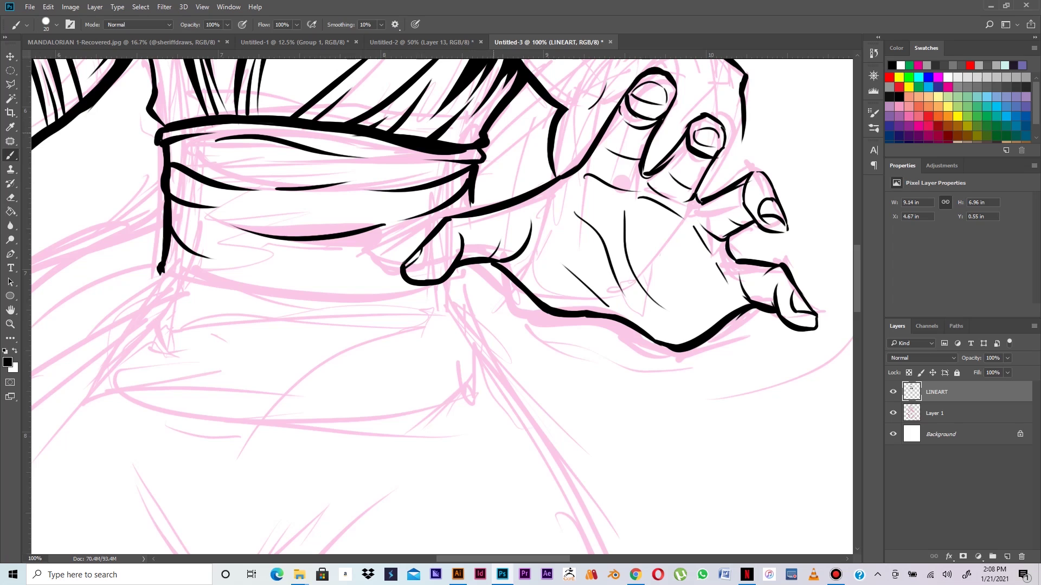
Step: Touch up the sash's side near the thumb and ink its thick curved bottom edge with a rounded, notched end
drag(481, 140, 477, 141)
drag(472, 193, 471, 204)
drag(388, 312, 570, 319)
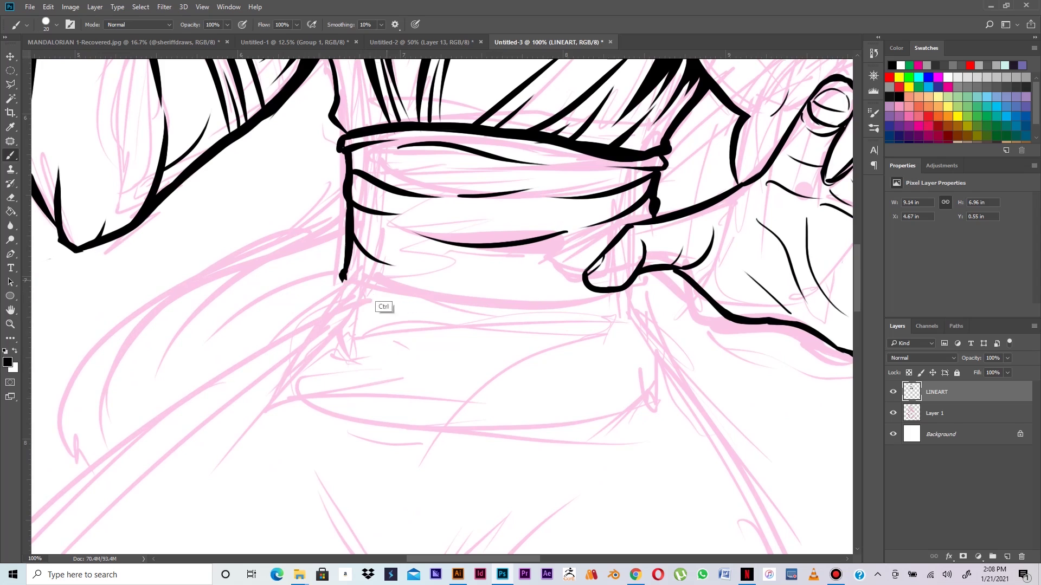
mouse_move(345, 274)
mouse_down()
mouse_move(336, 303)
mouse_move(372, 311)
mouse_move(577, 315)
mouse_up()
key(ctrl+z)
drag(339, 300, 622, 329)
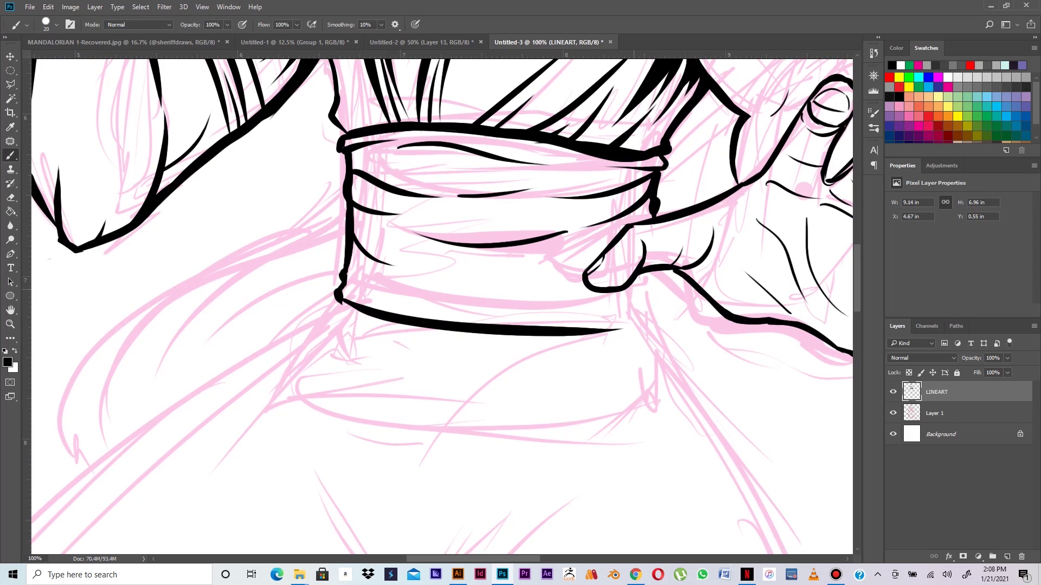
key(ctrl+z)
mouse_move(341, 301)
mouse_down()
mouse_move(414, 318)
mouse_move(626, 335)
mouse_up()
key(ctrl+z)
mouse_move(339, 299)
mouse_down()
mouse_move(585, 332)
mouse_move(640, 312)
mouse_up()
mouse_move(650, 274)
mouse_down()
mouse_move(641, 286)
mouse_move(550, 287)
mouse_up()
key(ctrl+z)
mouse_move(656, 274)
mouse_down()
mouse_move(651, 308)
mouse_move(613, 324)
mouse_up()
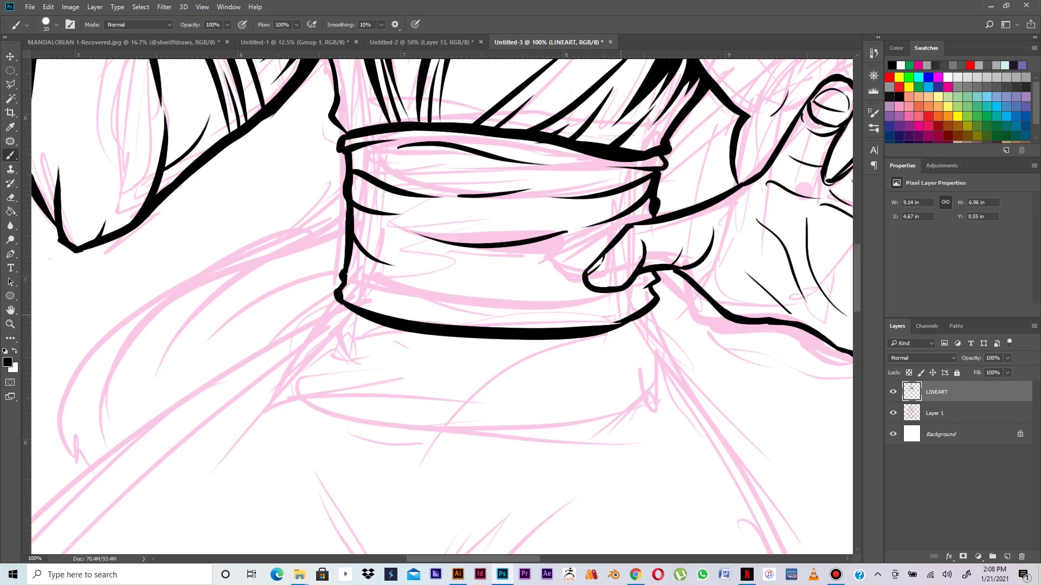
Step: Add curved fold lines along the sash's lower band and a crease running toward the thumb tip
drag(653, 288, 518, 307)
drag(347, 276, 460, 306)
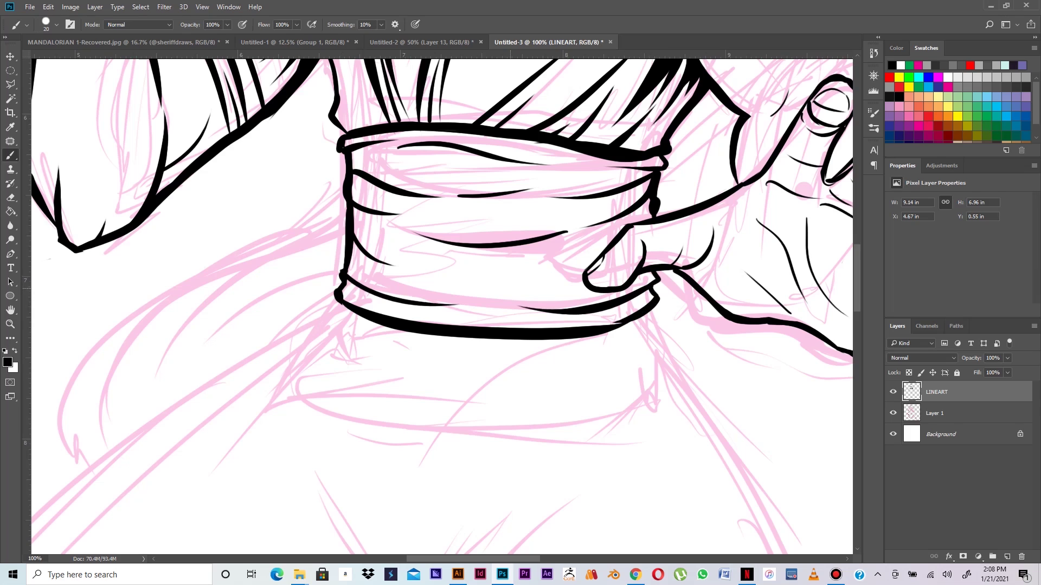
drag(587, 266, 442, 267)
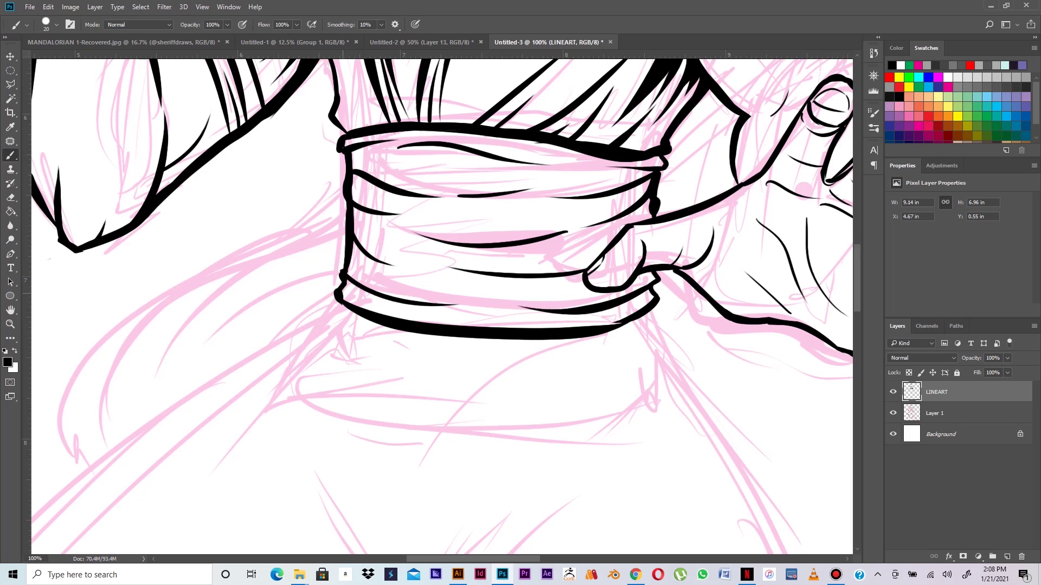
mouse_move(340, 283)
mouse_down()
mouse_move(334, 291)
mouse_move(341, 279)
mouse_up()
Step: Ink the left slanted edge of the cloth flap below the sash and curved folds hanging from both sides
mouse_move(360, 290)
mouse_down()
mouse_move(390, 188)
mouse_move(296, 292)
mouse_up()
drag(365, 210, 424, 294)
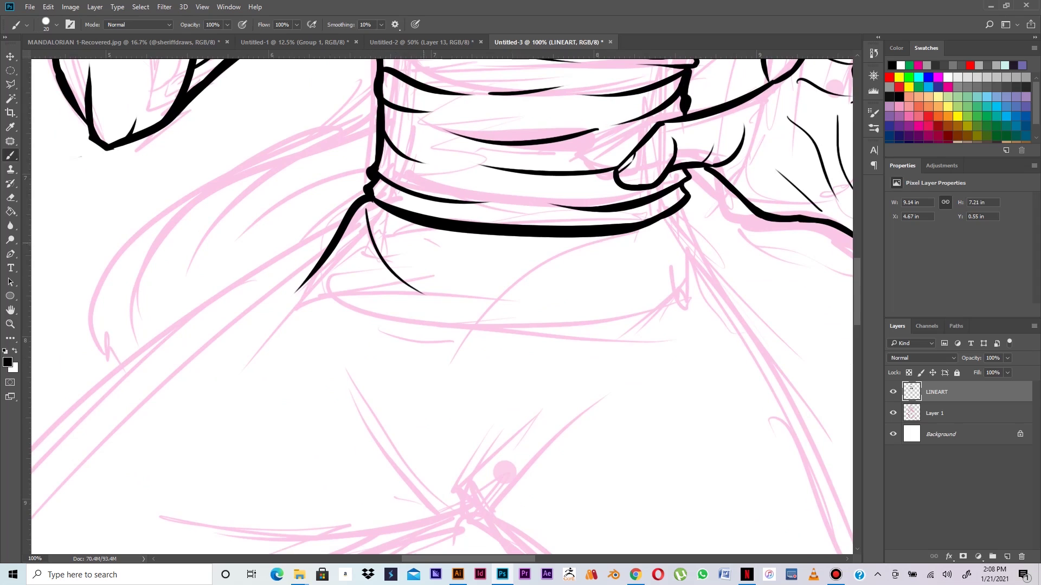
mouse_move(667, 215)
mouse_down()
mouse_move(599, 265)
mouse_move(540, 285)
mouse_up()
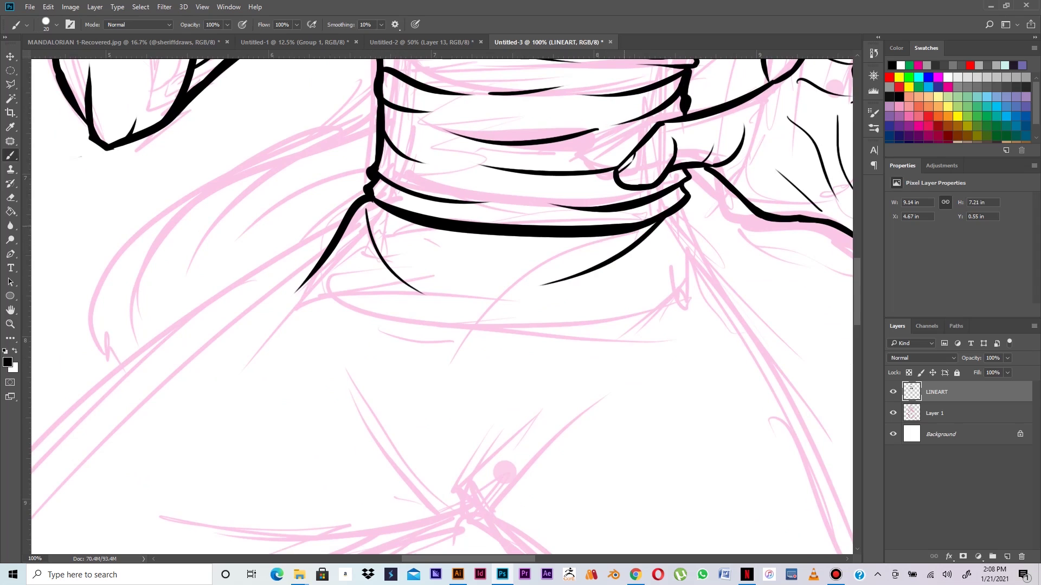
Step: Ink the cloth flap's right edge with a pointed notch, close it with a wavy bottom hem, and add tapered folds
drag(687, 207, 632, 345)
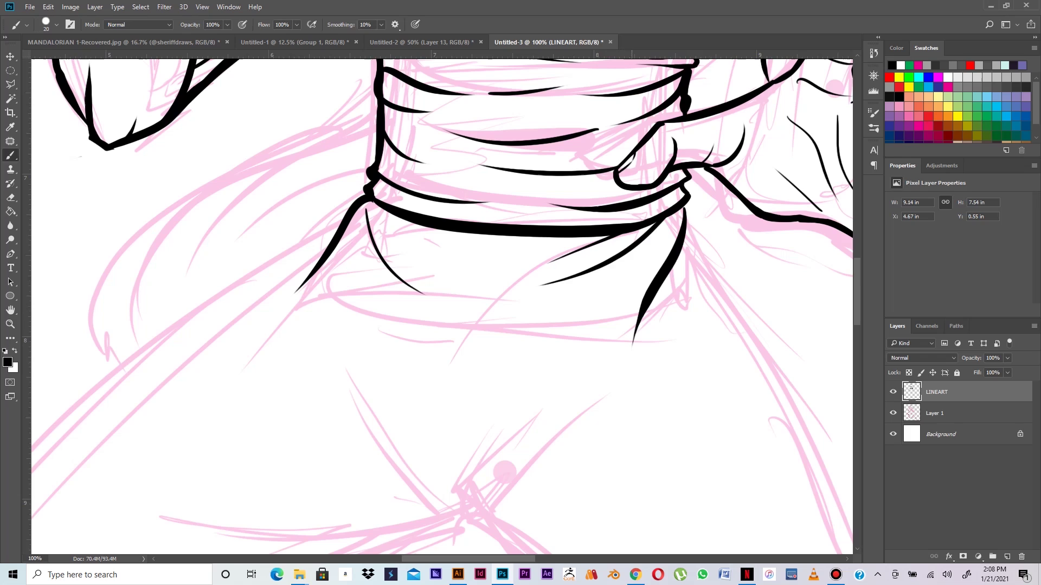
key(ctrl+z)
drag(684, 205, 690, 241)
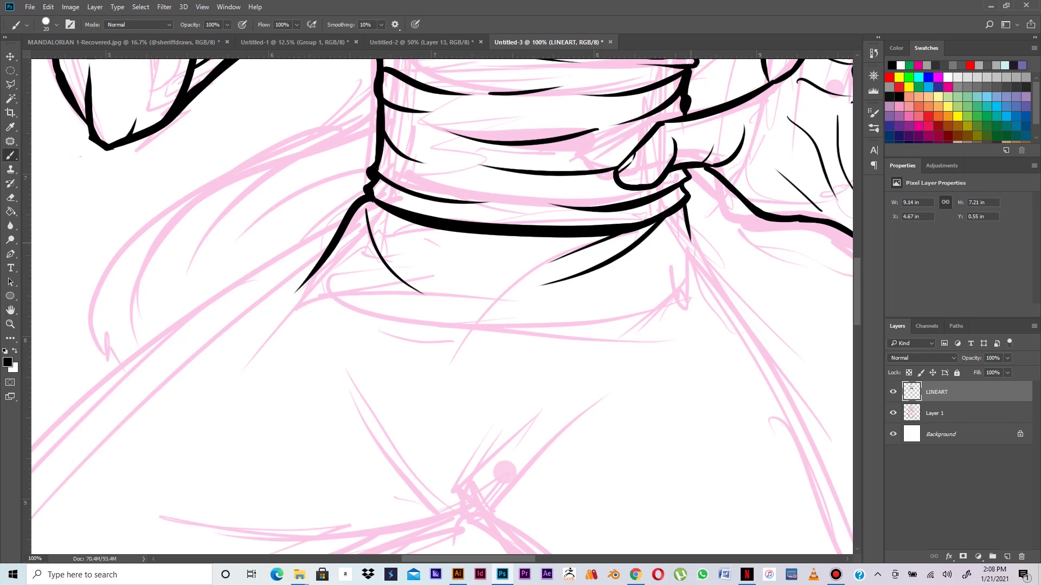
key(ctrl+z)
mouse_move(683, 206)
mouse_down()
mouse_move(702, 256)
mouse_move(676, 227)
mouse_move(664, 325)
mouse_move(412, 335)
mouse_move(309, 286)
mouse_up()
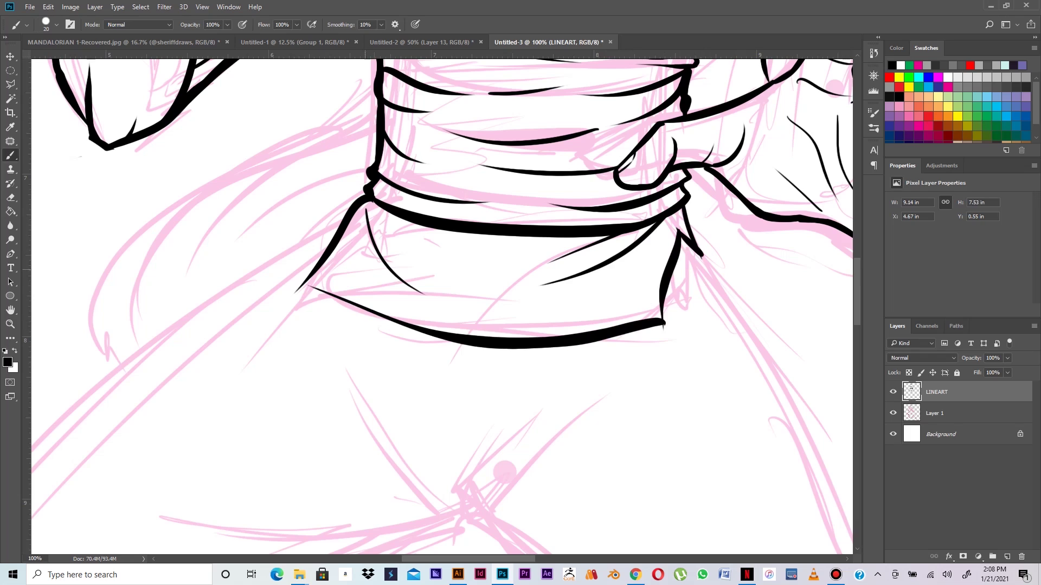
key(ctrl+z)
mouse_move(662, 327)
mouse_down()
mouse_move(501, 331)
mouse_move(306, 282)
mouse_move(293, 292)
mouse_move(369, 307)
mouse_up()
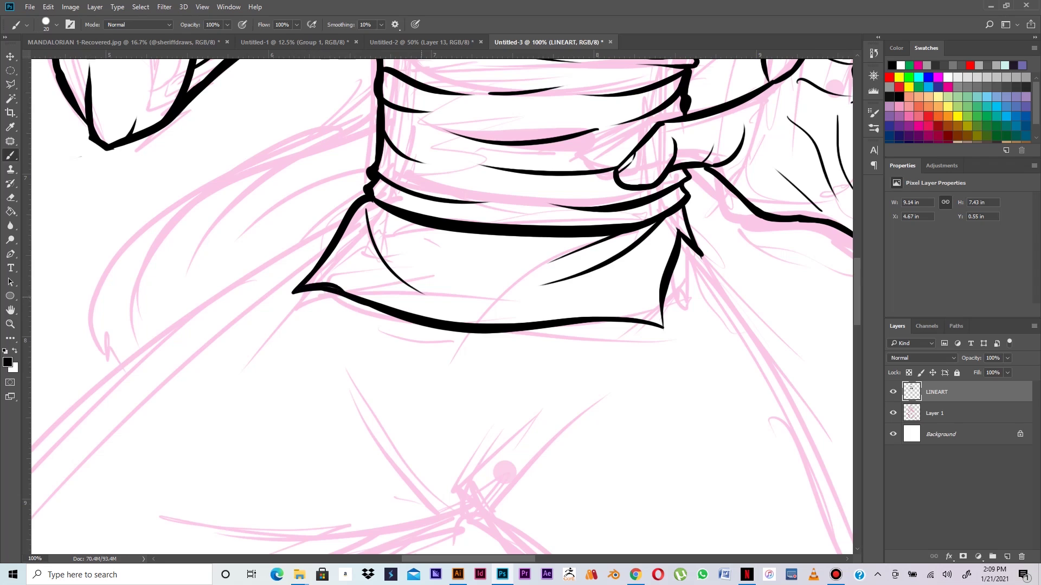
drag(496, 330, 635, 282)
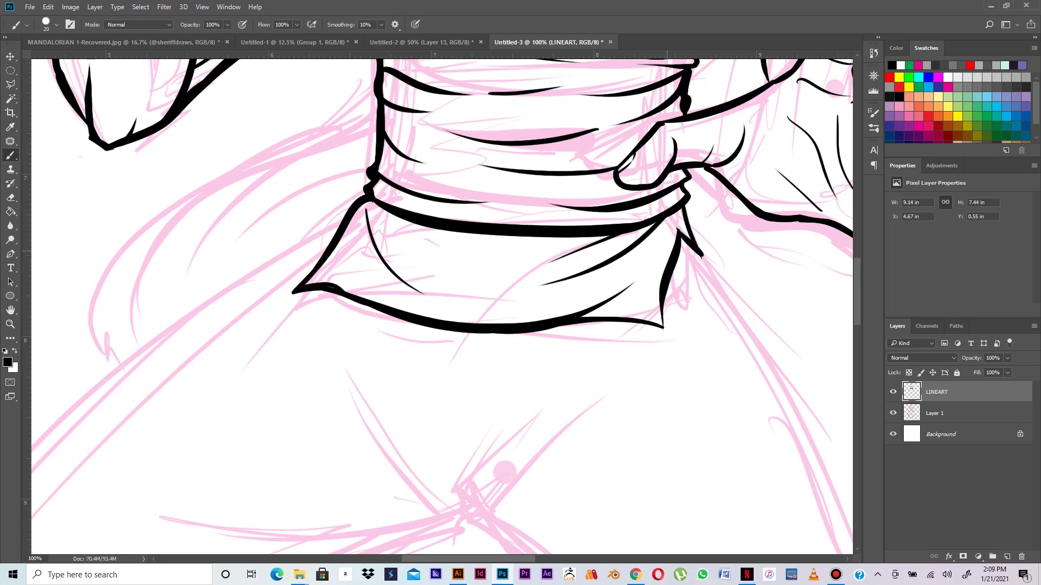
drag(677, 232, 637, 279)
Step: Reduce the brush size and rework the middle fingertip's outline and nail on the open hand
drag(766, 125, 546, 329)
key(bracketleft)
key(bracketleft)
key(bracketleft)
drag(692, 224, 672, 249)
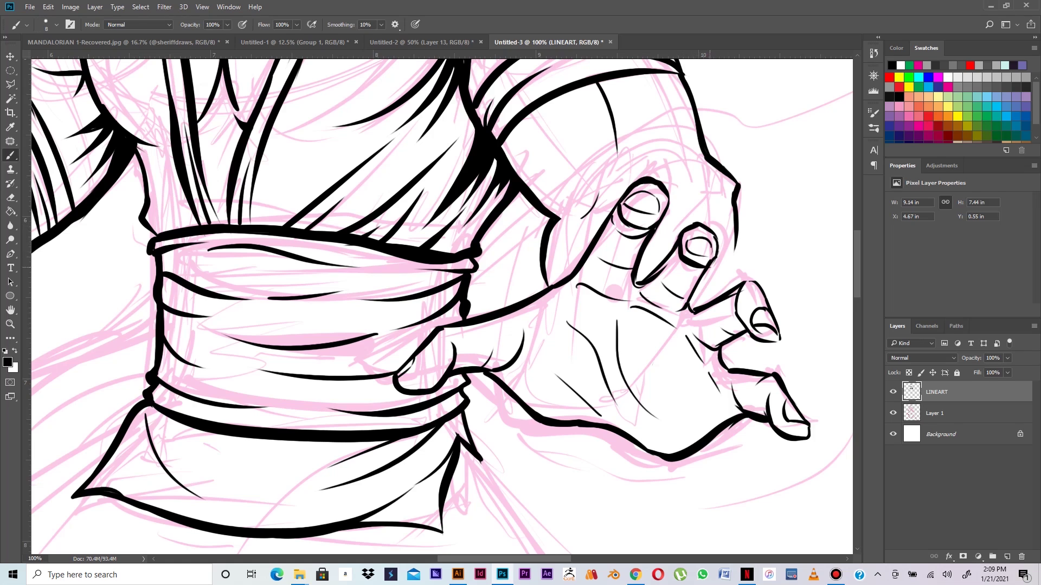
drag(717, 240, 715, 265)
key(x)
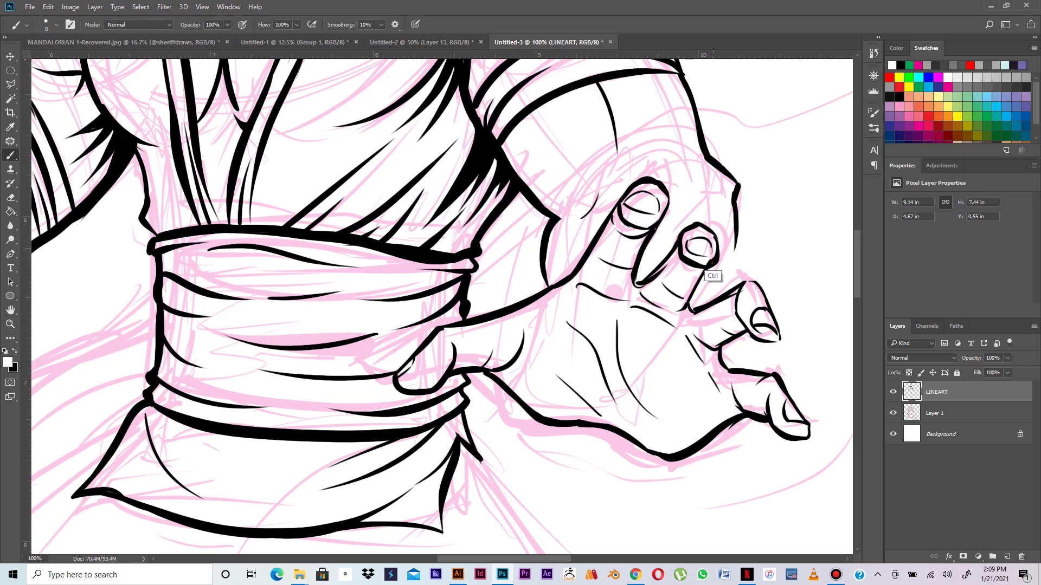
key(e)
mouse_move(707, 260)
mouse_down()
mouse_move(714, 241)
mouse_move(710, 269)
mouse_move(691, 239)
mouse_move(688, 252)
mouse_move(710, 254)
mouse_move(700, 222)
mouse_up()
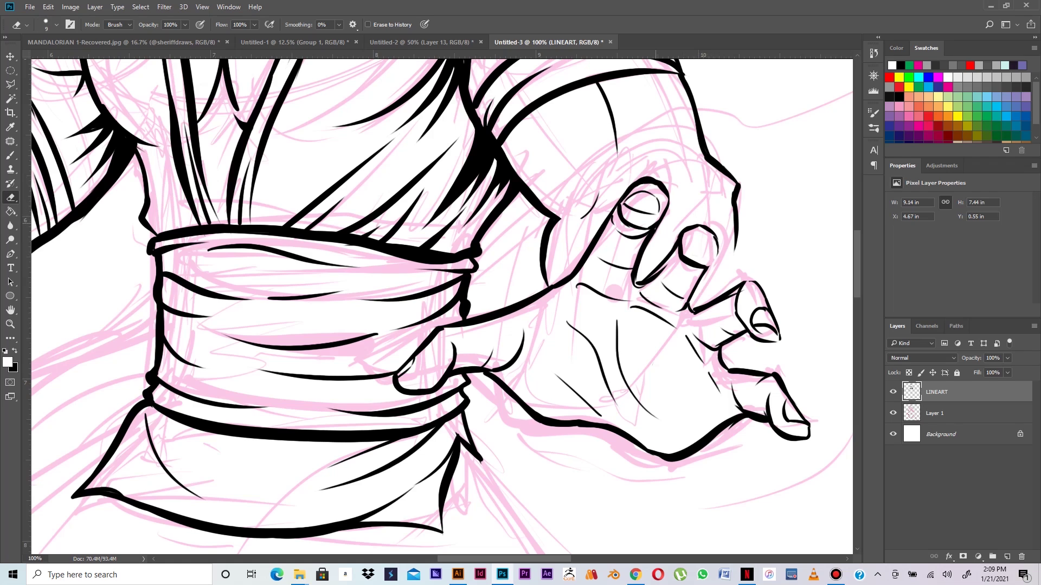
key(b)
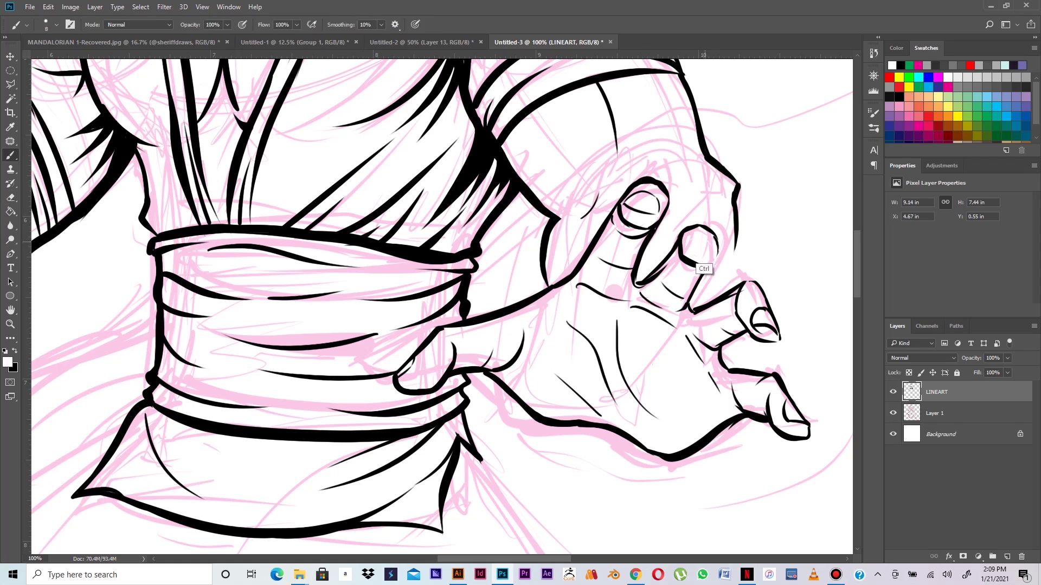
key(x)
mouse_move(691, 244)
mouse_down()
mouse_move(710, 238)
mouse_move(708, 257)
mouse_move(711, 235)
mouse_move(719, 255)
mouse_move(706, 268)
mouse_up()
key(ctrl+z)
key(ctrl+z)
key(ctrl+z)
key(ctrl+z)
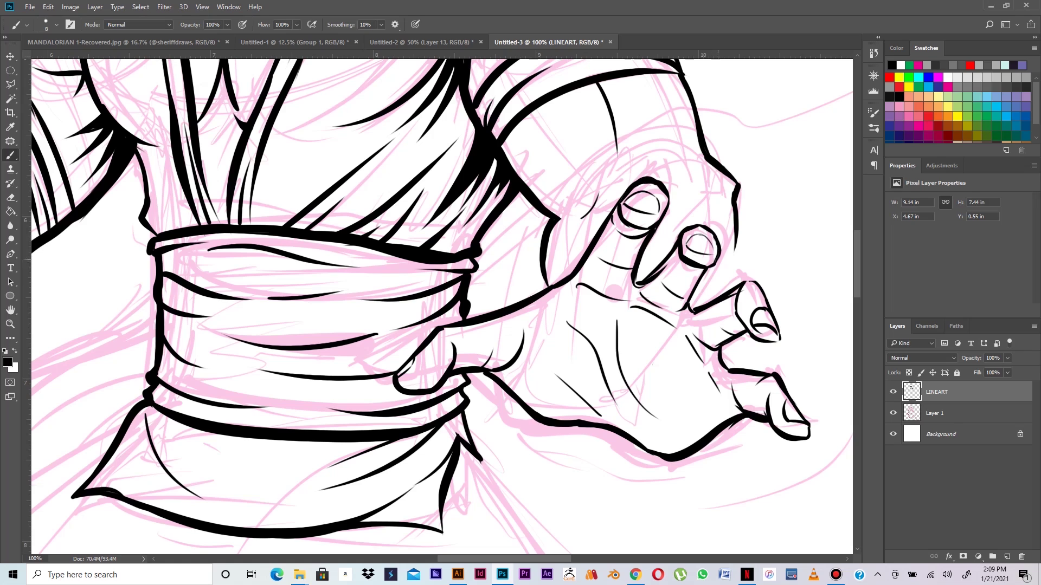
Step: Extend the forearm's outer contour down behind the middle finger to meet the ring finger
drag(734, 203, 727, 264)
key(ctrl+z)
drag(734, 203, 738, 253)
key(ctrl+z)
drag(735, 204, 728, 290)
drag(735, 244, 729, 283)
mouse_move(733, 196)
mouse_down()
mouse_move(719, 165)
mouse_move(720, 205)
mouse_up()
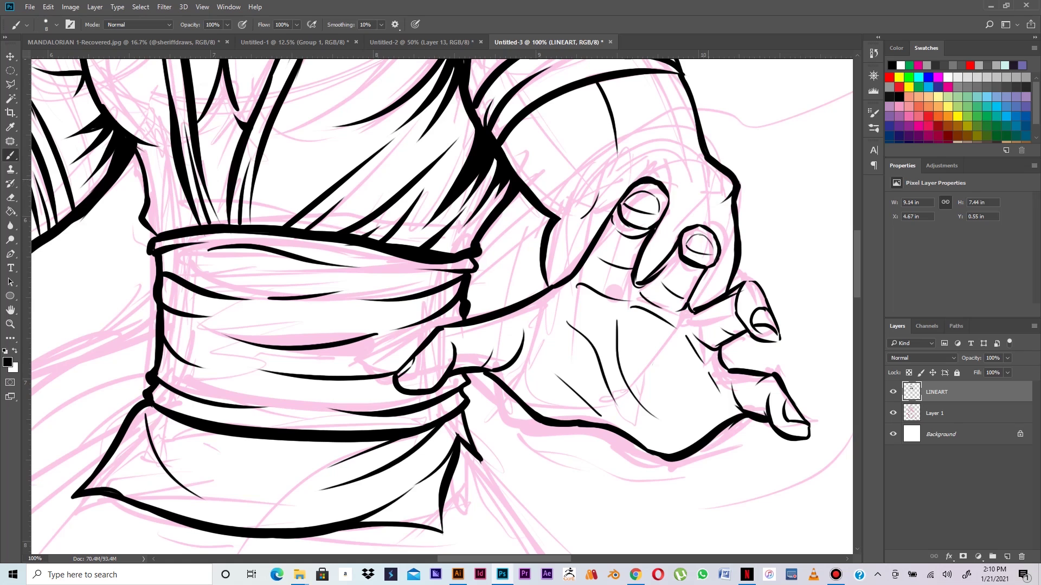
Step: Clean the line joints at the finger bases and palm edge, and reinforce the ring fingertip's outline
mouse_move(550, 214)
mouse_down()
mouse_move(573, 223)
mouse_move(547, 293)
mouse_up()
key(ctrl+z)
key(e)
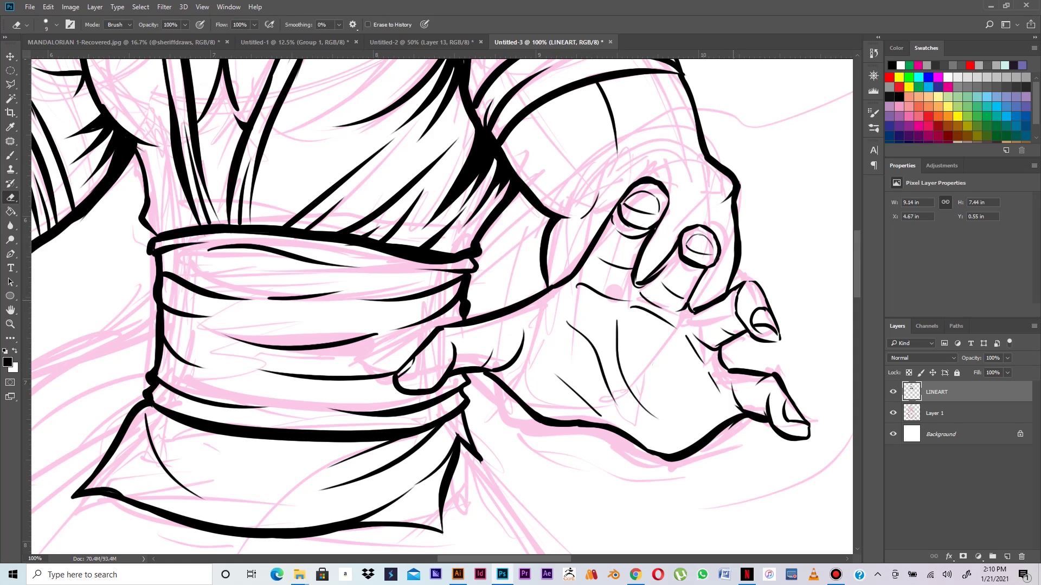
key(b)
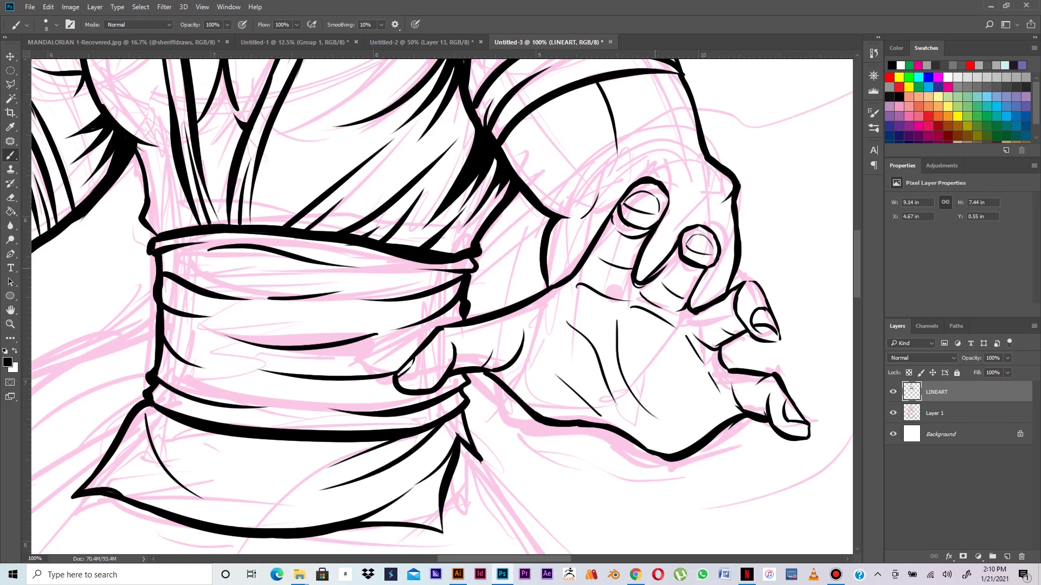
key(e)
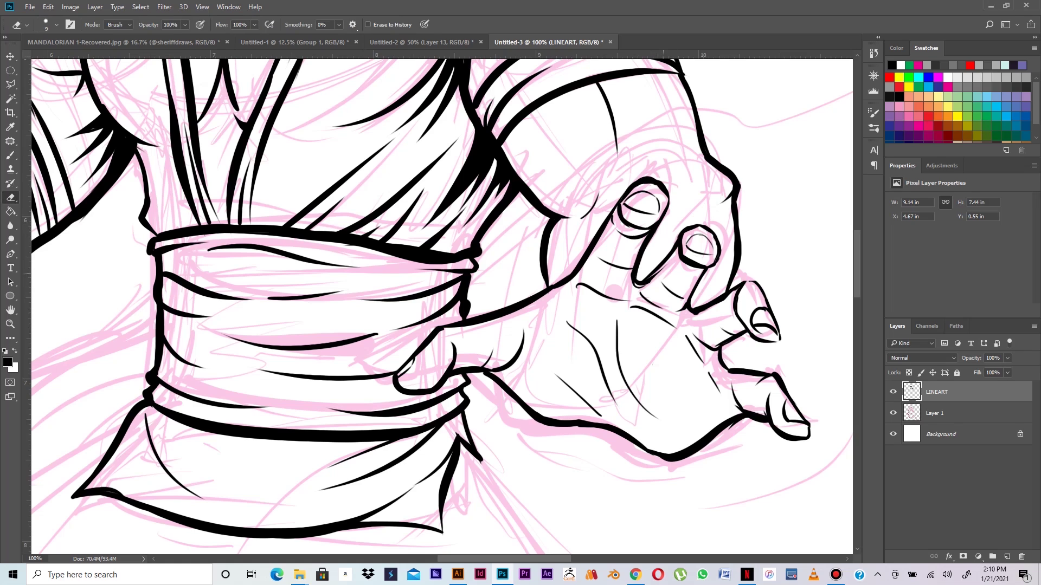
drag(640, 287, 662, 269)
mouse_move(646, 281)
mouse_down()
mouse_move(664, 268)
mouse_move(641, 284)
mouse_up()
drag(731, 426, 741, 422)
key(b)
drag(780, 338, 754, 338)
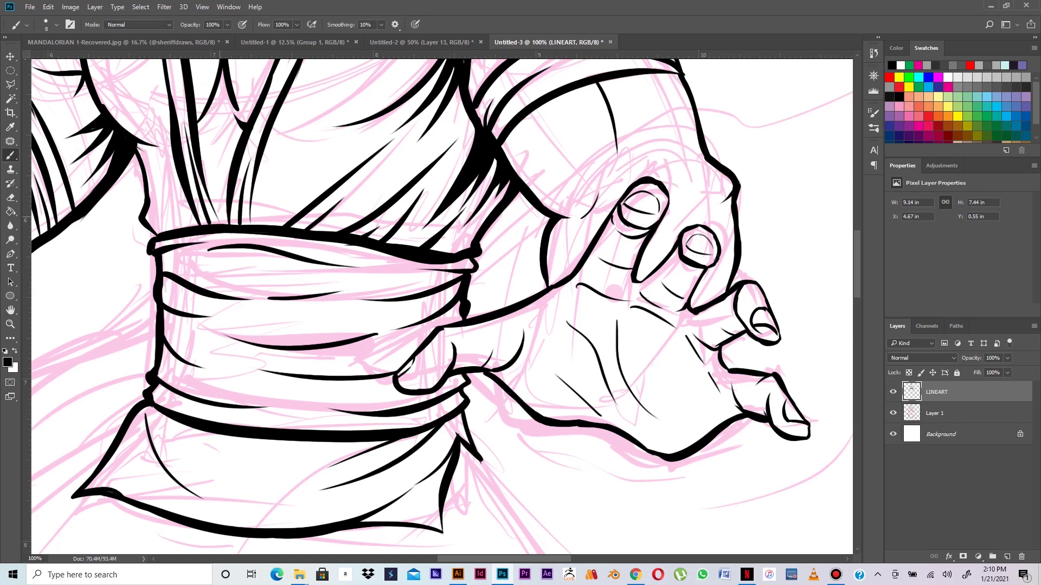
Step: Try inking the finger divisions of the raised fist from the knuckles inward, with a short thumb crease
drag(219, 217, 472, 348)
drag(314, 127, 445, 367)
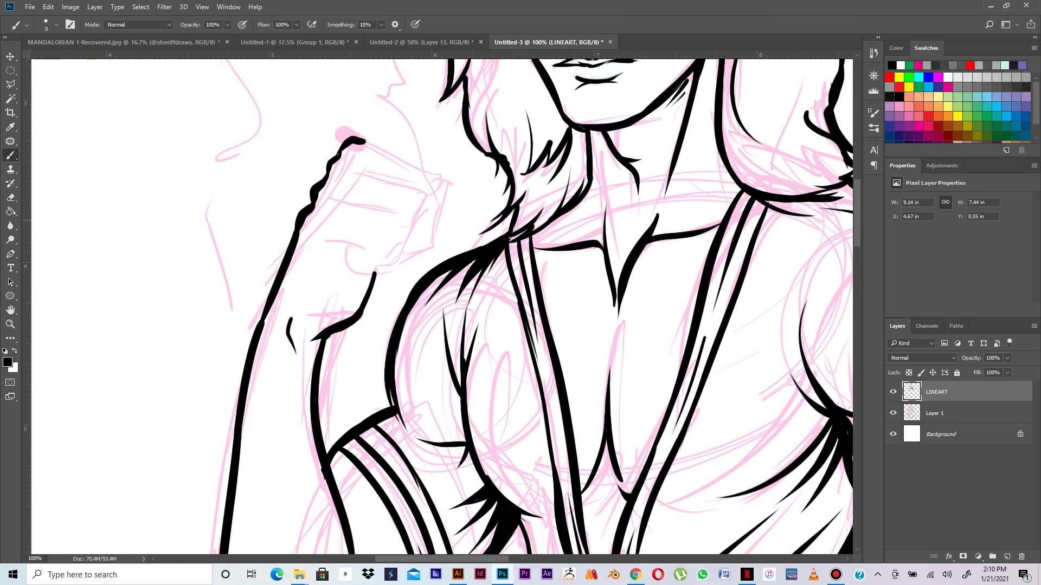
drag(316, 207, 348, 205)
mouse_move(314, 194)
mouse_down()
mouse_move(330, 175)
mouse_move(355, 182)
mouse_move(382, 165)
mouse_move(436, 166)
mouse_up()
key(ctrl+z)
mouse_move(360, 142)
mouse_down()
mouse_move(442, 172)
mouse_move(393, 189)
mouse_move(421, 201)
mouse_up()
mouse_move(356, 208)
mouse_down()
mouse_move(405, 216)
mouse_move(409, 228)
mouse_up()
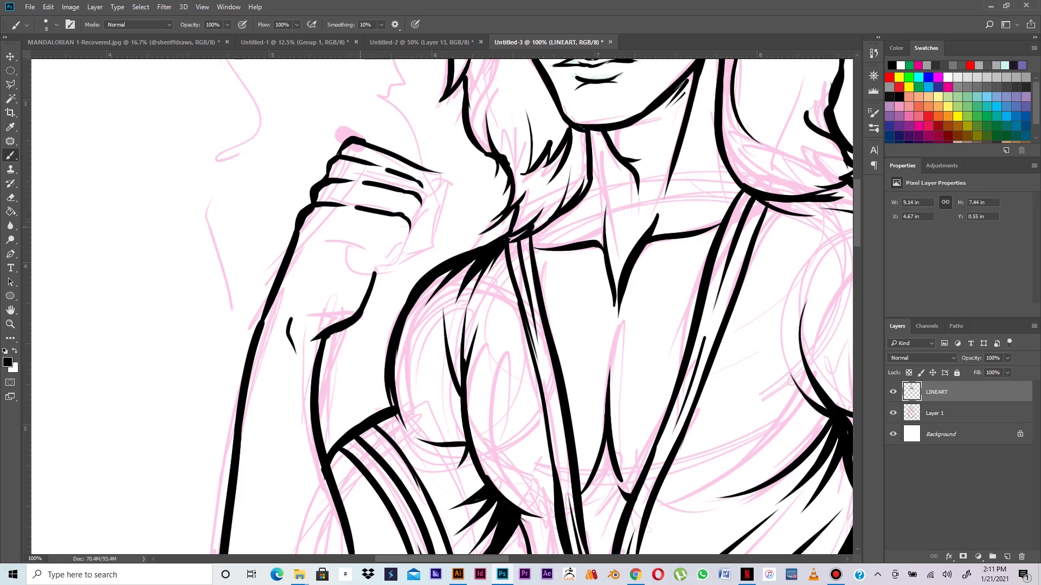
drag(316, 250, 339, 241)
Step: Enlarge the Eraser and remove the finger divisions and thumb crease inside the raised fist
key(e)
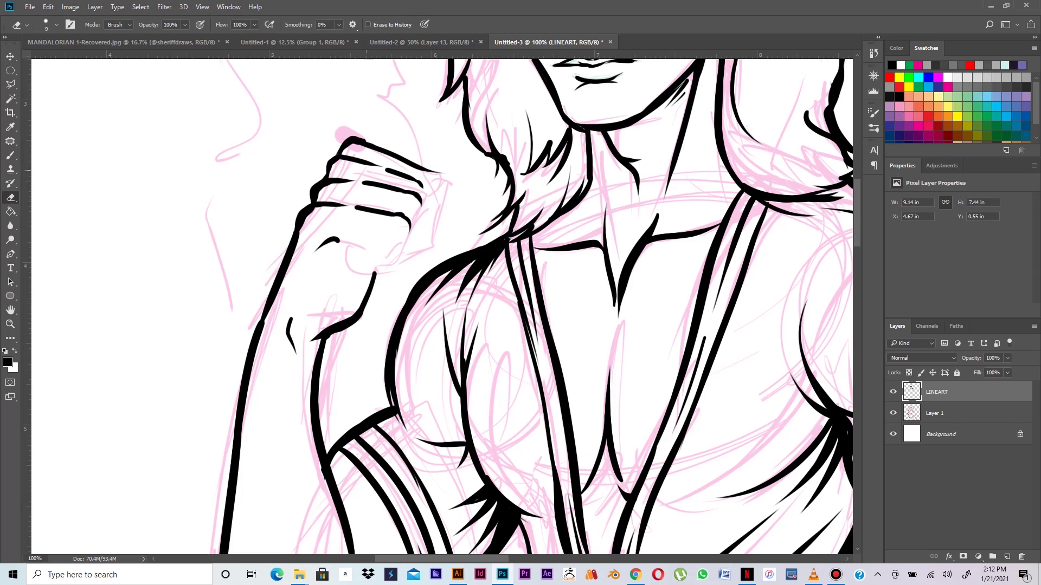
key(bracketright)
key(bracketright)
key(bracketright)
mouse_move(408, 224)
mouse_down()
mouse_move(365, 202)
mouse_move(362, 183)
mouse_move(335, 181)
mouse_move(311, 265)
mouse_up()
drag(318, 219, 309, 252)
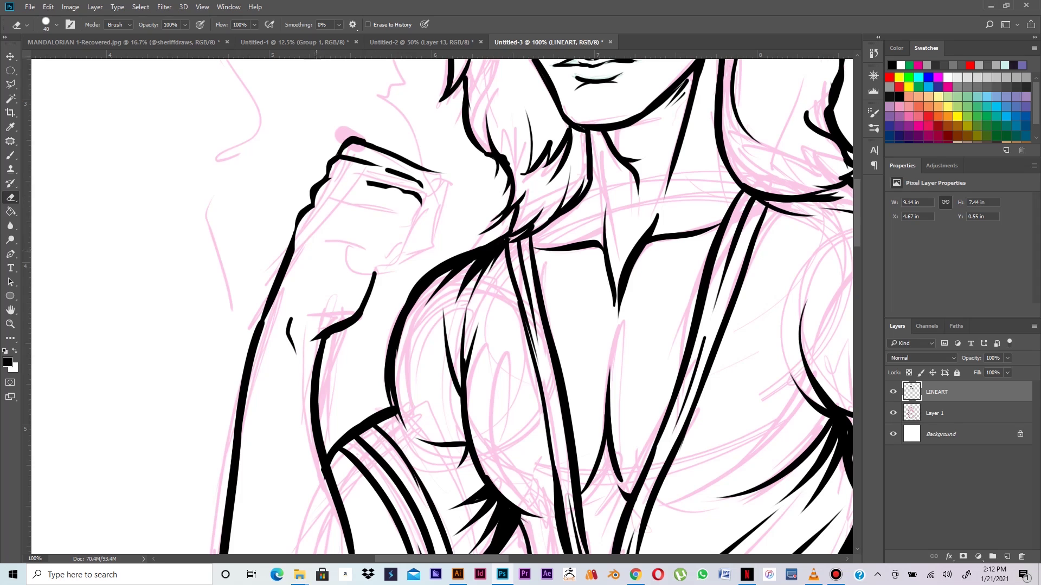
key(ctrl+alt+z)
key(ctrl+alt+z)
key(ctrl+alt+z)
key(ctrl+alt+z)
mouse_move(322, 216)
mouse_down()
mouse_move(304, 255)
mouse_move(363, 210)
mouse_move(356, 190)
mouse_move(327, 206)
mouse_move(351, 189)
mouse_move(337, 189)
mouse_move(356, 166)
mouse_move(341, 174)
mouse_move(406, 176)
mouse_move(417, 198)
mouse_move(382, 217)
mouse_move(418, 214)
mouse_up()
drag(442, 172, 379, 147)
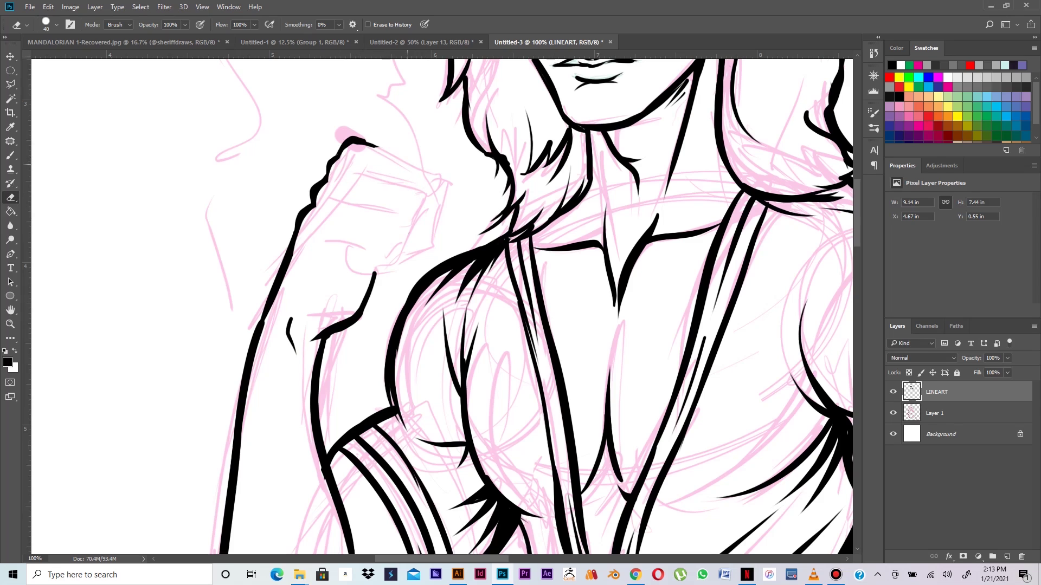
Step: Ink the raised fist's lower palm edge up from the wrist and add short crease strokes inside the palm
key(b)
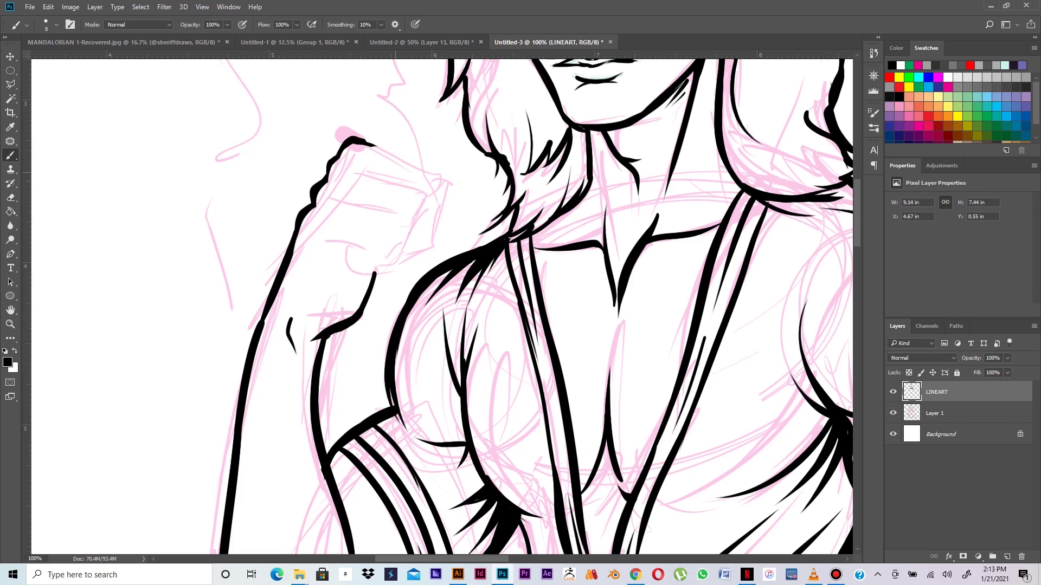
drag(367, 142, 426, 153)
key(ctrl+z)
drag(367, 143, 432, 157)
key(ctrl+z)
mouse_move(359, 317)
mouse_down()
mouse_move(410, 279)
mouse_move(414, 258)
mouse_up()
drag(353, 233, 365, 250)
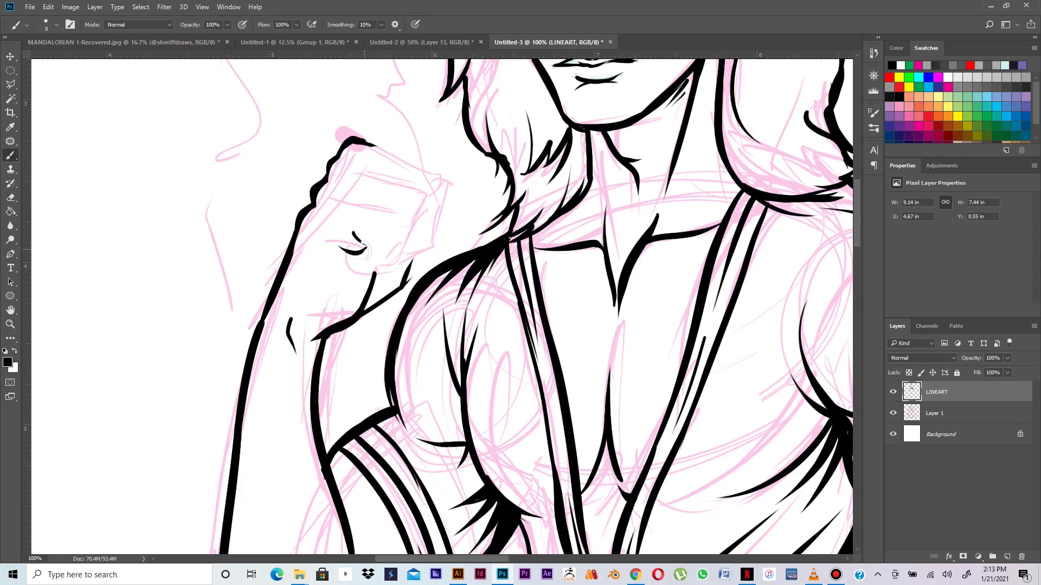
Step: Thin the thick wrist line with the Eraser and re-ink it as a fine crease rising into the palm
right_click(367, 248)
key(Escape)
key(e)
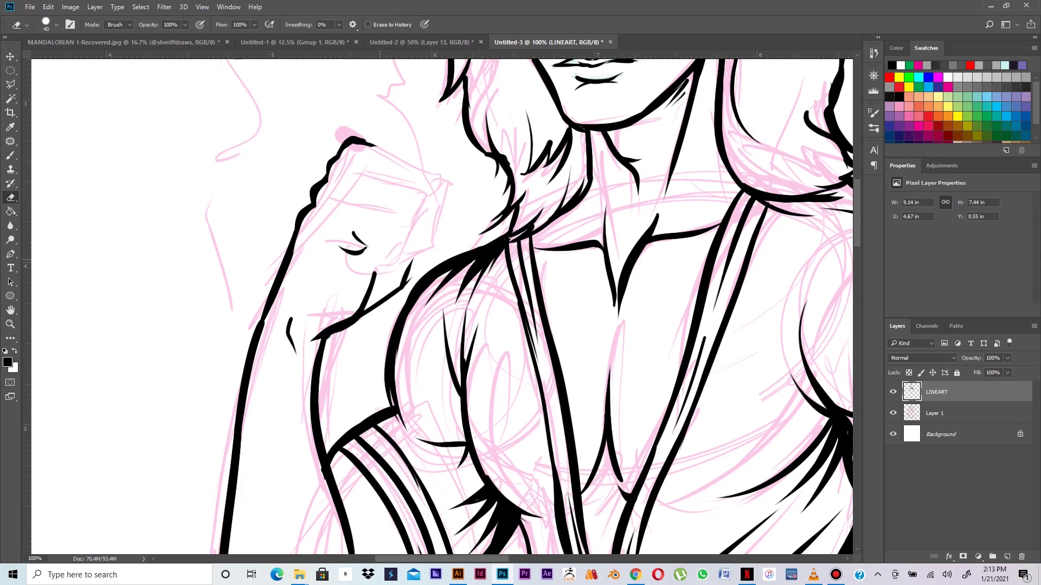
mouse_move(352, 302)
mouse_down()
mouse_move(335, 314)
mouse_move(355, 334)
mouse_up()
key(b)
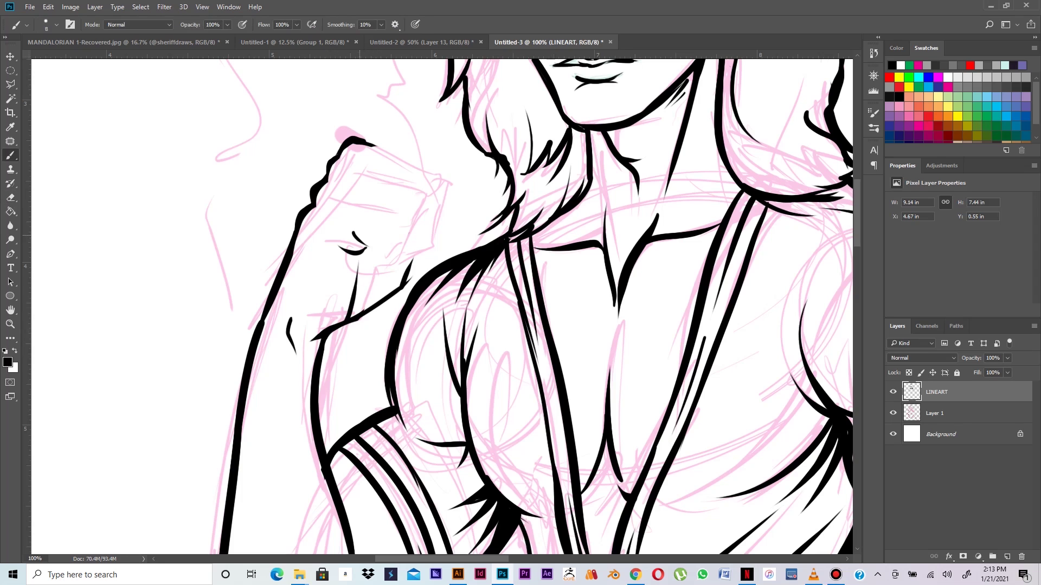
mouse_move(351, 319)
mouse_down()
mouse_move(366, 269)
mouse_move(363, 285)
mouse_move(382, 278)
mouse_up()
key(ctrl+z)
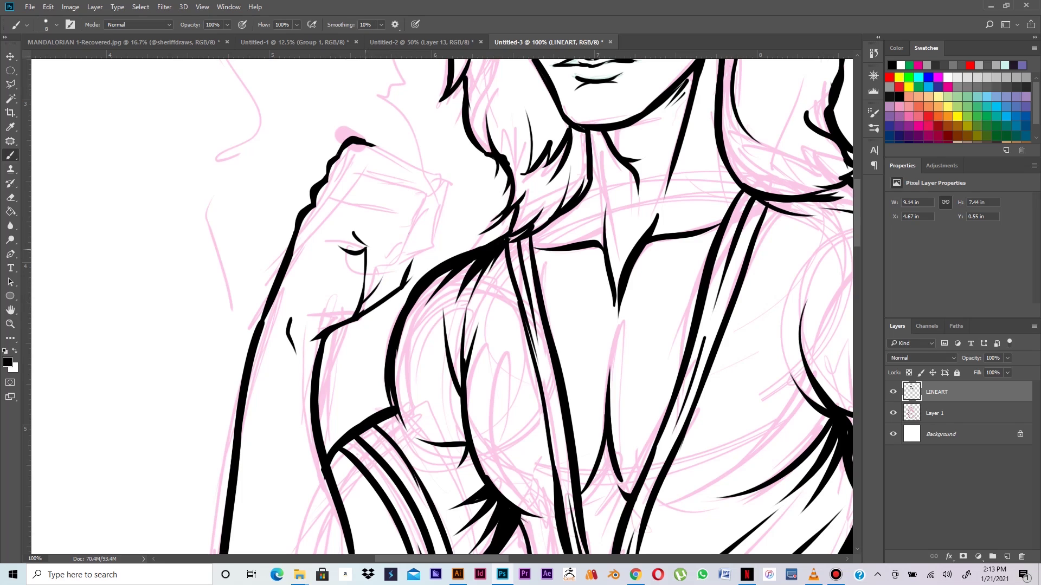
Step: Ink the curled little finger of the raised fist with its upper edge, fingertip and crease marks
mouse_move(354, 234)
mouse_down()
mouse_move(385, 244)
mouse_move(385, 228)
mouse_move(376, 255)
mouse_up()
mouse_move(364, 250)
mouse_down()
mouse_move(363, 295)
mouse_move(402, 252)
mouse_move(405, 224)
mouse_move(362, 209)
mouse_up()
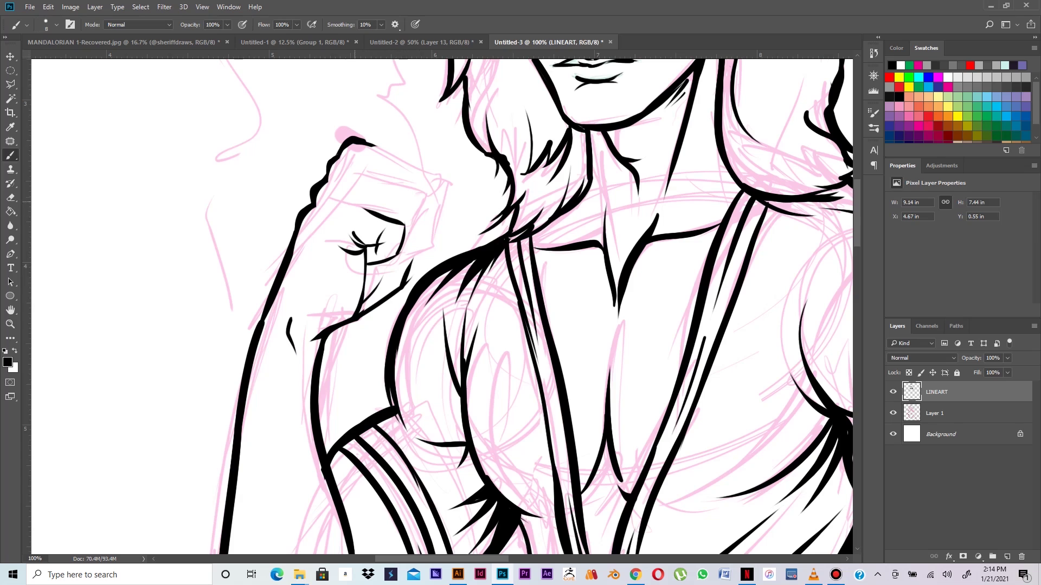
key(ctrl+z)
drag(405, 224, 333, 209)
Step: Ink the dividing lines of the next two fingers from the knuckles to their bent ends
drag(340, 184, 404, 191)
key(ctrl+z)
mouse_move(339, 180)
mouse_down()
mouse_move(415, 197)
mouse_move(422, 210)
mouse_move(407, 232)
mouse_up()
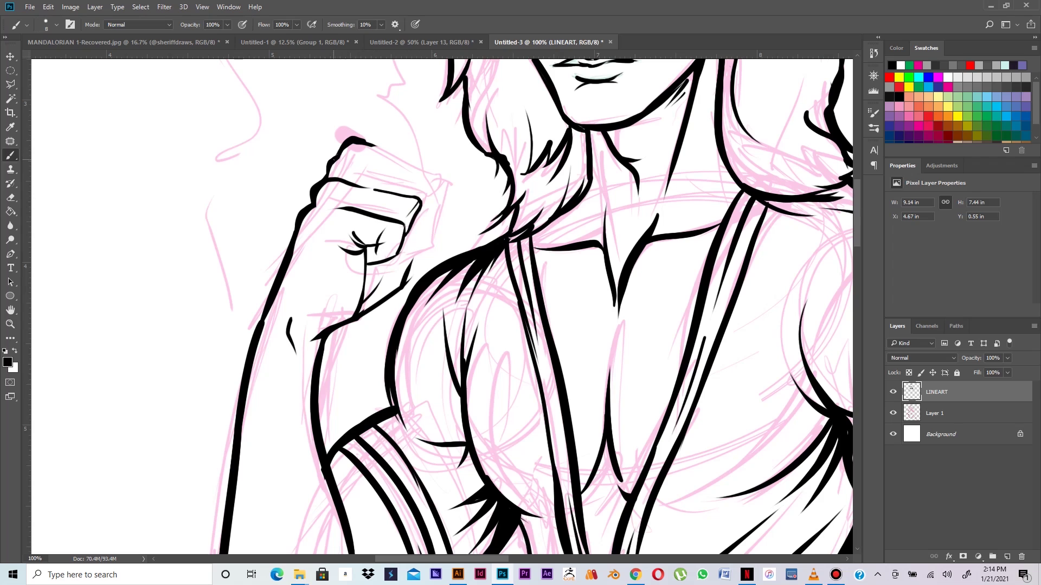
mouse_move(337, 159)
mouse_down()
mouse_move(368, 155)
mouse_move(428, 178)
mouse_move(420, 200)
mouse_move(410, 173)
mouse_up()
key(ctrl+z)
key(ctrl+z)
key(ctrl+z)
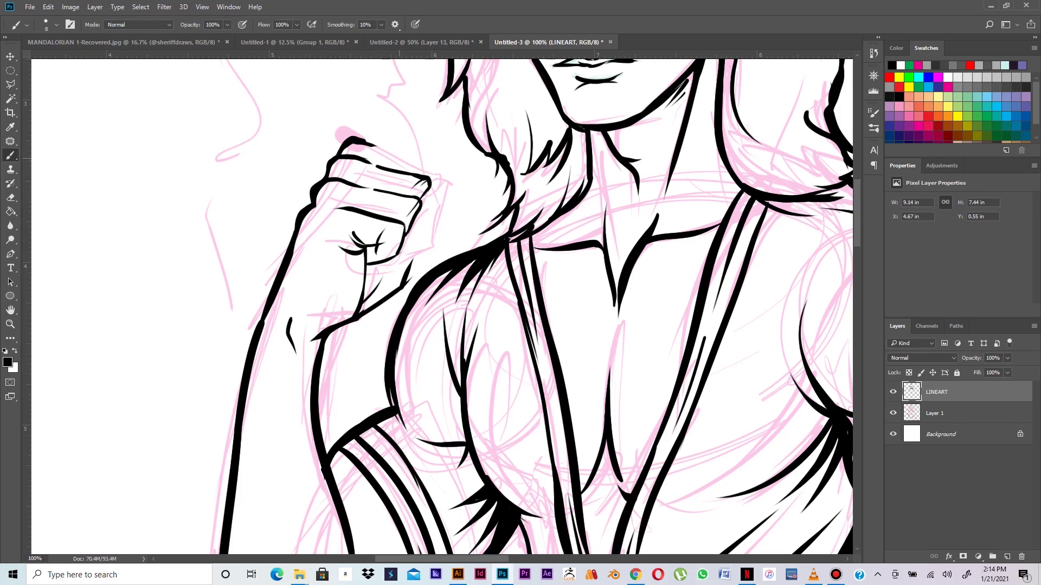
Step: Ink the index finger's top edge, close its bent end and touch up the finger joints
drag(352, 143, 424, 161)
key(ctrl+z)
mouse_move(366, 142)
mouse_down()
mouse_move(431, 159)
mouse_move(433, 174)
mouse_up()
key(ctrl+z)
mouse_move(434, 161)
mouse_down()
mouse_move(436, 176)
mouse_move(432, 168)
mouse_up()
drag(394, 225, 402, 236)
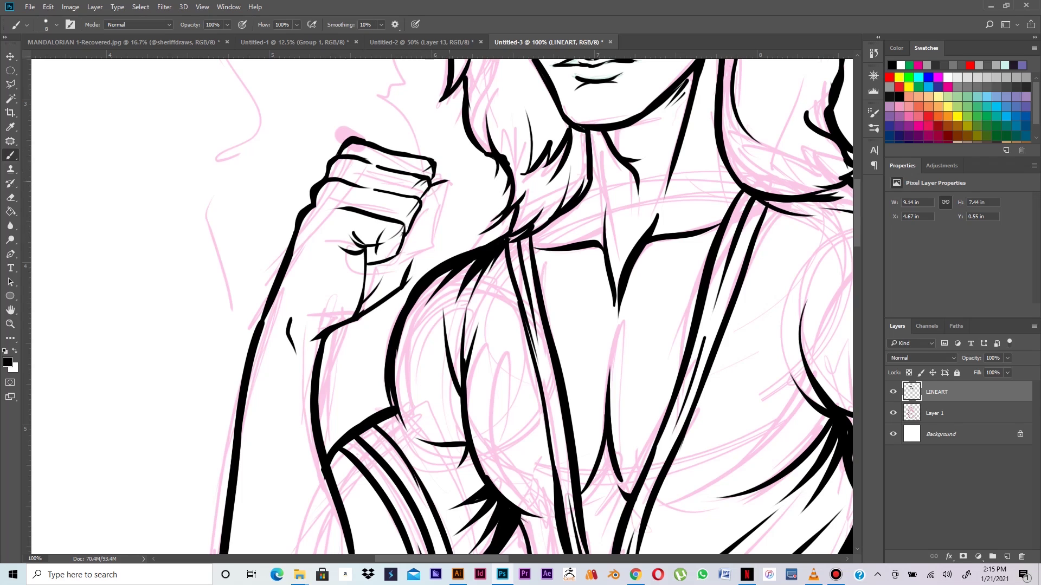
Step: Ink the rounded thumb outline protruding beyond the curled fingers of the raised fist
mouse_move(431, 186)
mouse_down()
mouse_move(454, 182)
mouse_move(438, 230)
mouse_up()
key(ctrl+z)
key(ctrl+z)
mouse_move(450, 189)
mouse_down()
mouse_move(432, 227)
mouse_move(411, 232)
mouse_move(427, 218)
mouse_move(411, 267)
mouse_up()
key(ctrl+z)
Step: Join the thumb to the lower palm edge with a tapered contour line
drag(437, 224, 410, 277)
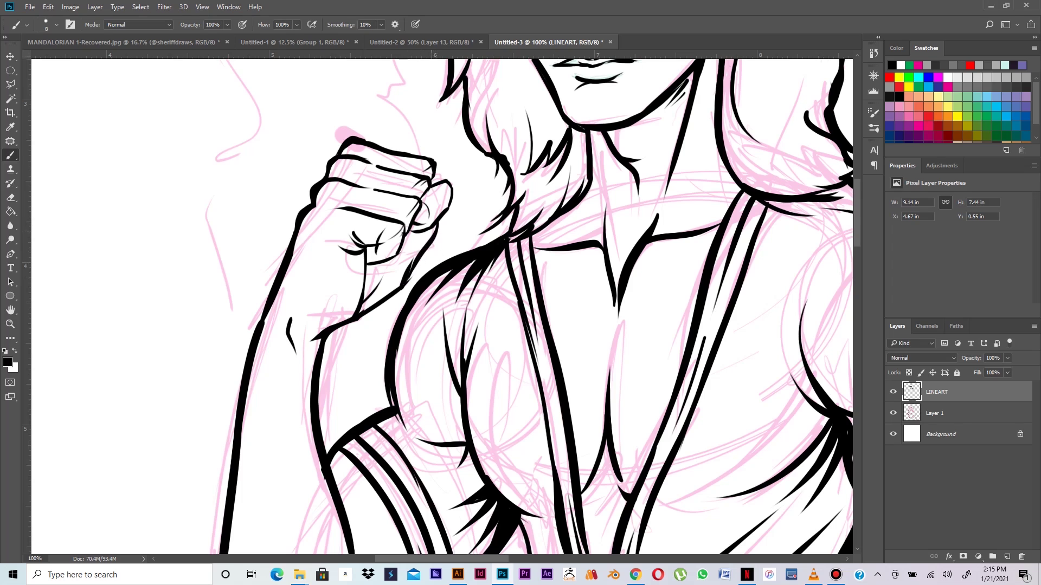
key(ctrl+z)
key(ctrl+z)
mouse_move(437, 222)
mouse_down()
mouse_move(409, 276)
mouse_move(425, 266)
mouse_up()
key(ctrl+z)
drag(448, 212, 405, 282)
Step: Add thin strands to the hair beside the face and touch up the hair's outer tips and crown with short strokes
drag(511, 95, 502, 170)
scroll(442, 306, up, 5)
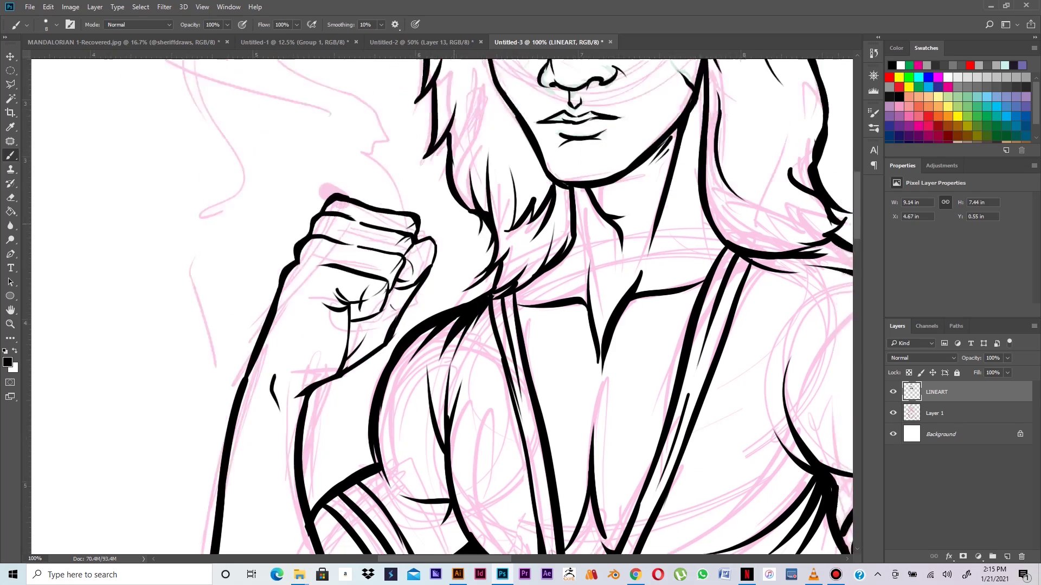
drag(495, 159, 487, 241)
drag(496, 172, 523, 255)
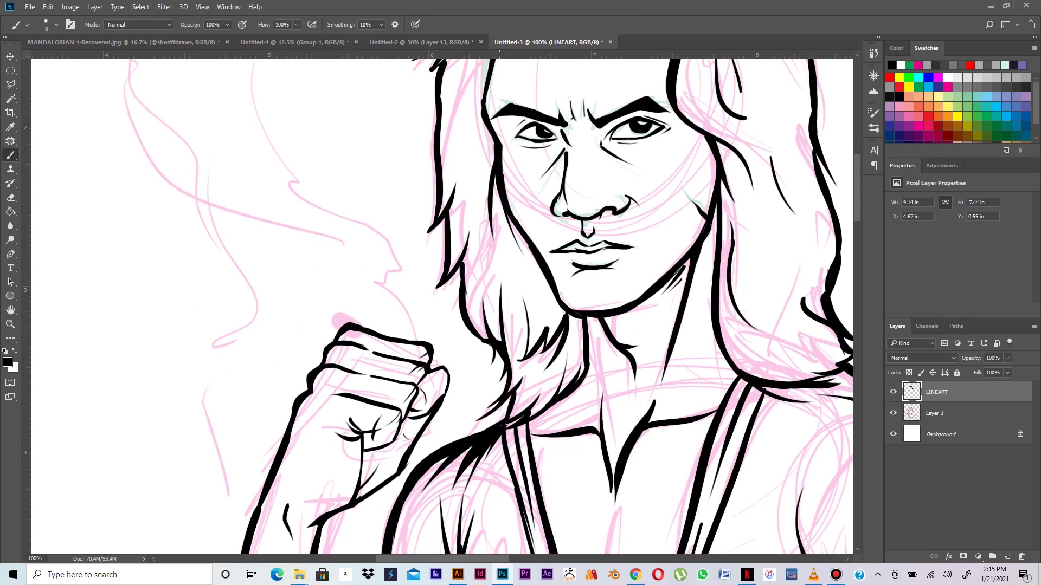
drag(503, 155, 502, 173)
mouse_move(489, 89)
mouse_down()
mouse_move(521, 196)
mouse_move(491, 253)
mouse_up()
drag(511, 212, 503, 250)
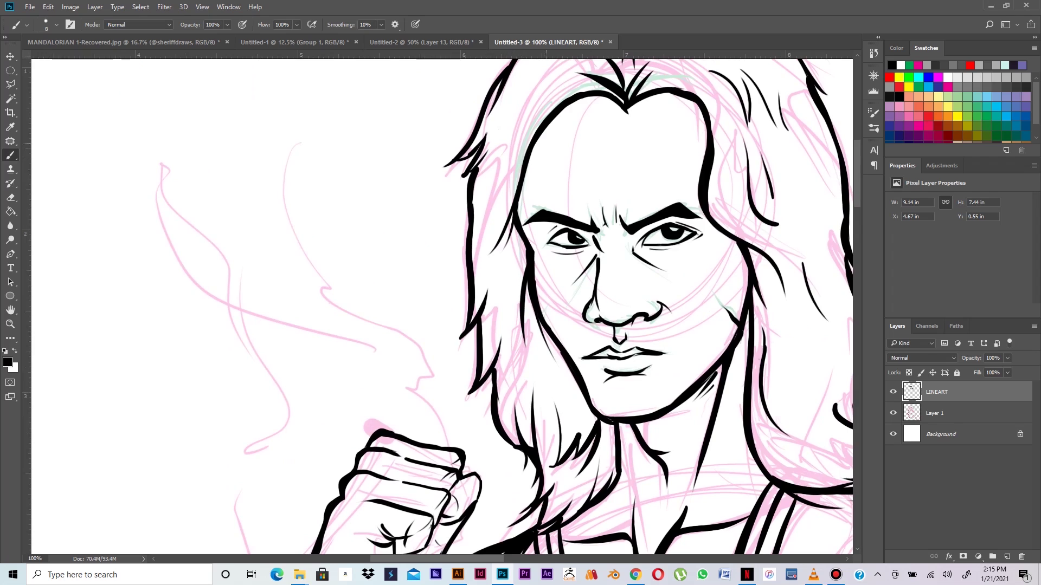
mouse_move(806, 236)
mouse_down()
mouse_move(775, 223)
mouse_move(807, 197)
mouse_move(826, 223)
mouse_up()
drag(544, 138, 555, 202)
drag(578, 164, 543, 181)
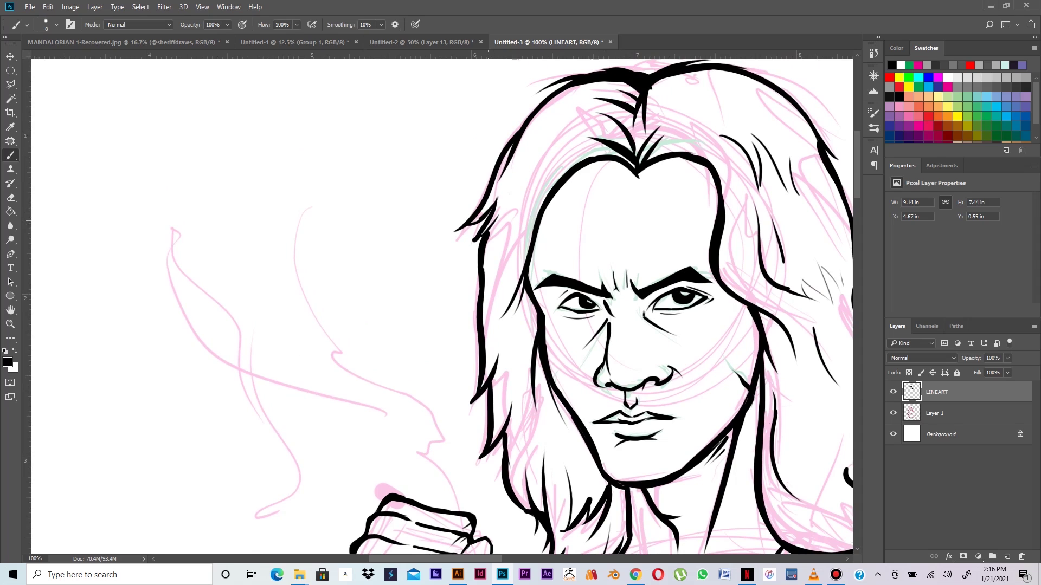
drag(473, 241, 455, 251)
drag(623, 122, 508, 151)
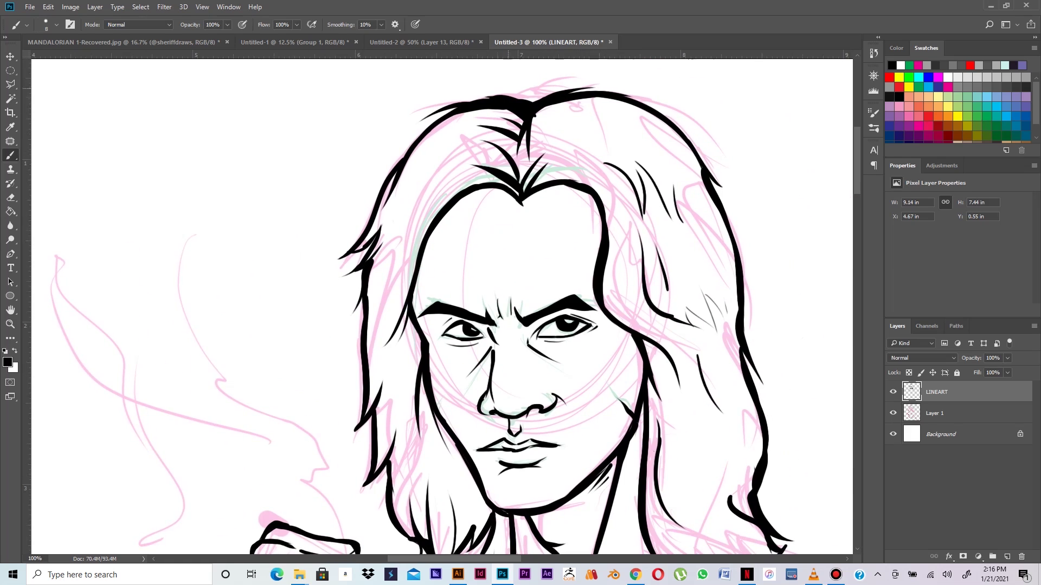
drag(486, 99, 463, 100)
mouse_move(532, 118)
mouse_down()
mouse_move(564, 112)
mouse_move(558, 127)
mouse_up()
drag(655, 279, 663, 292)
Step: Touch up the raised arm's line joints at the wrist and where the shoulder meets the armband
scroll(710, 362, down, 4)
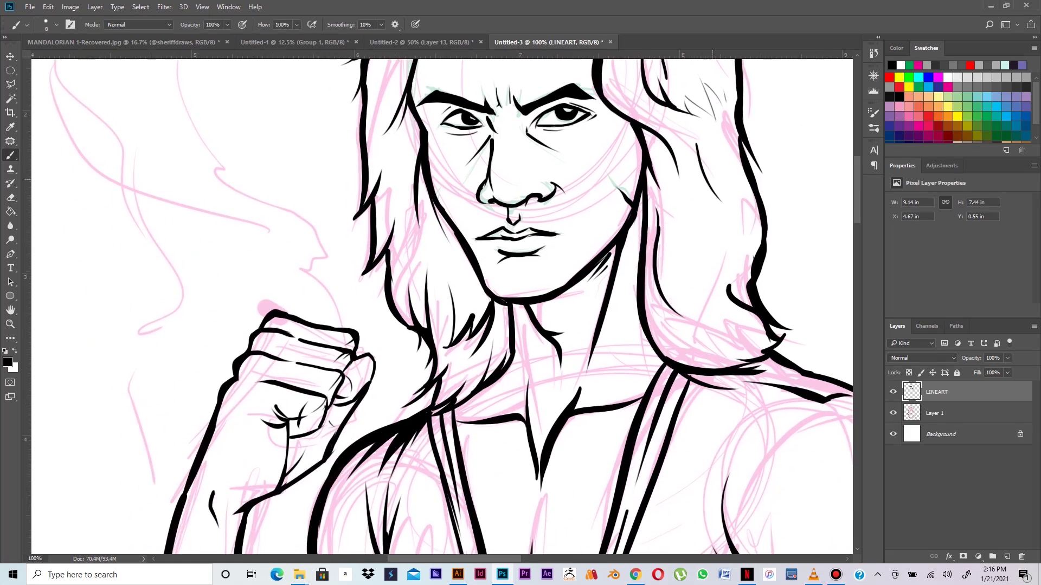
drag(543, 334, 638, 238)
drag(529, 446, 595, 240)
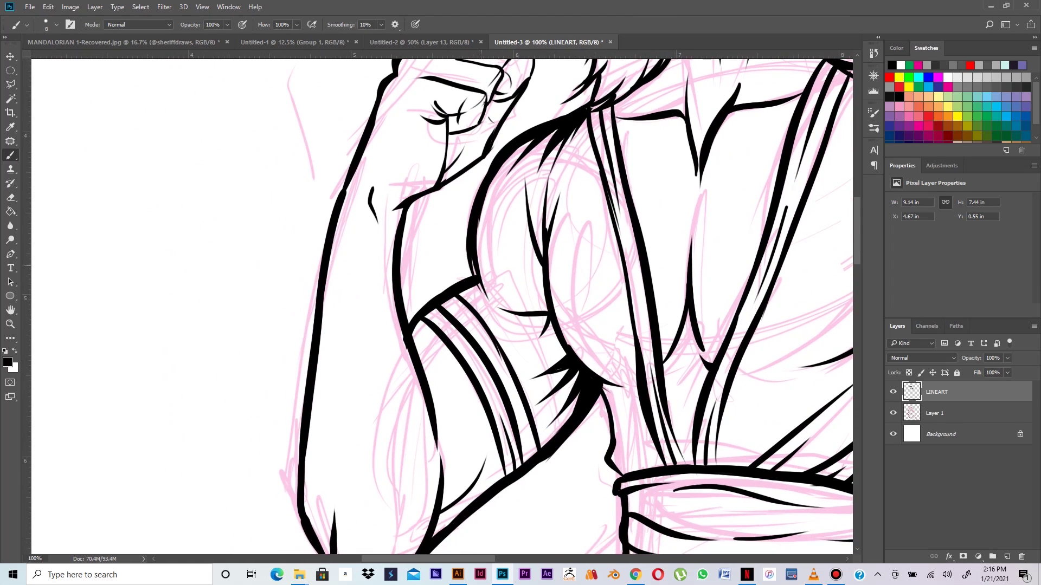
drag(474, 259, 477, 279)
mouse_move(440, 183)
mouse_down()
mouse_move(458, 171)
mouse_move(411, 205)
mouse_move(437, 191)
mouse_up()
Step: Examine the whole figure's line art with the Layer 1 sketch hidden
scroll(441, 303, down, 10)
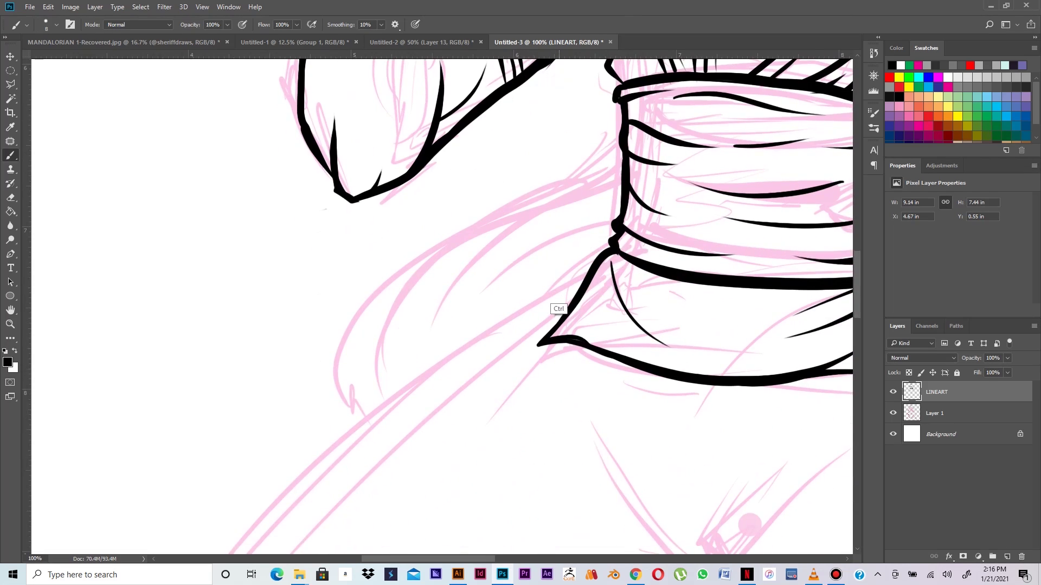
key(ctrl+minus)
key(ctrl+minus)
key(ctrl+minus)
key(ctrl+minus)
key(ctrl+minus)
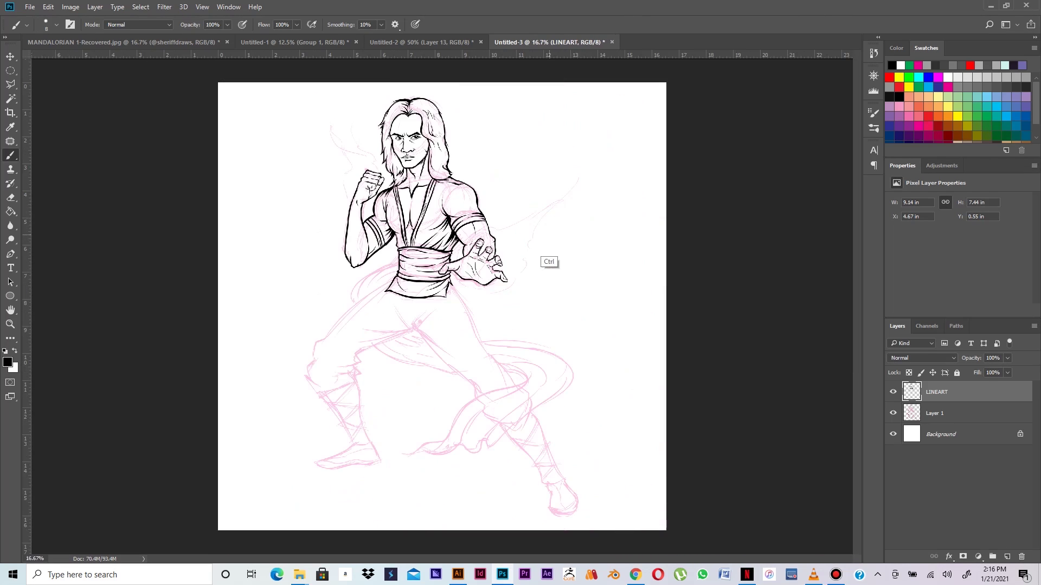
key(ctrl+plus)
drag(399, 231, 453, 310)
click(893, 413)
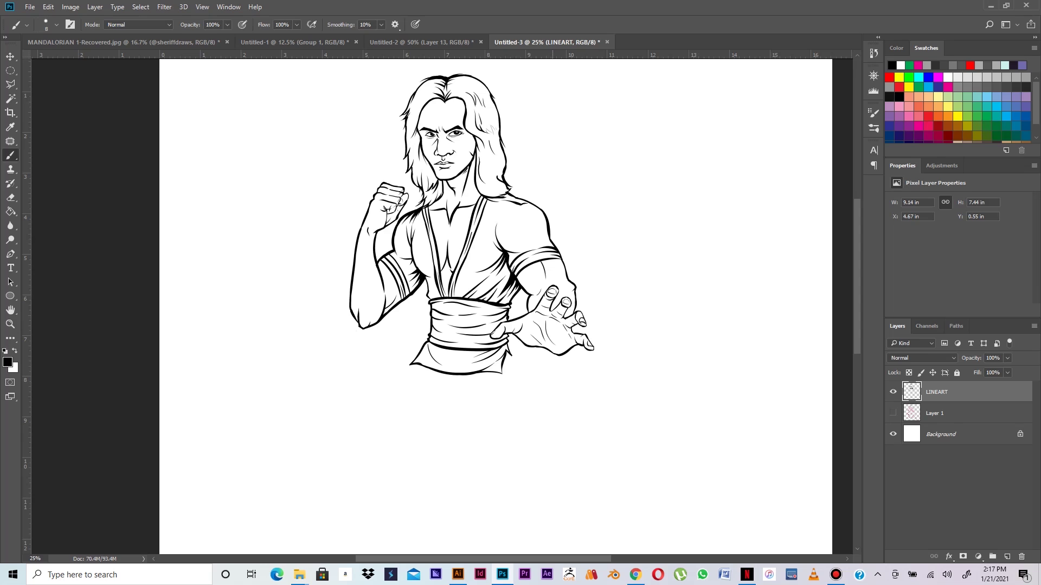
Step: Enlarge the brush to 30 and show the Layer 1 sketch again
key(bracketright)
key(bracketright)
key(bracketright)
click(892, 413)
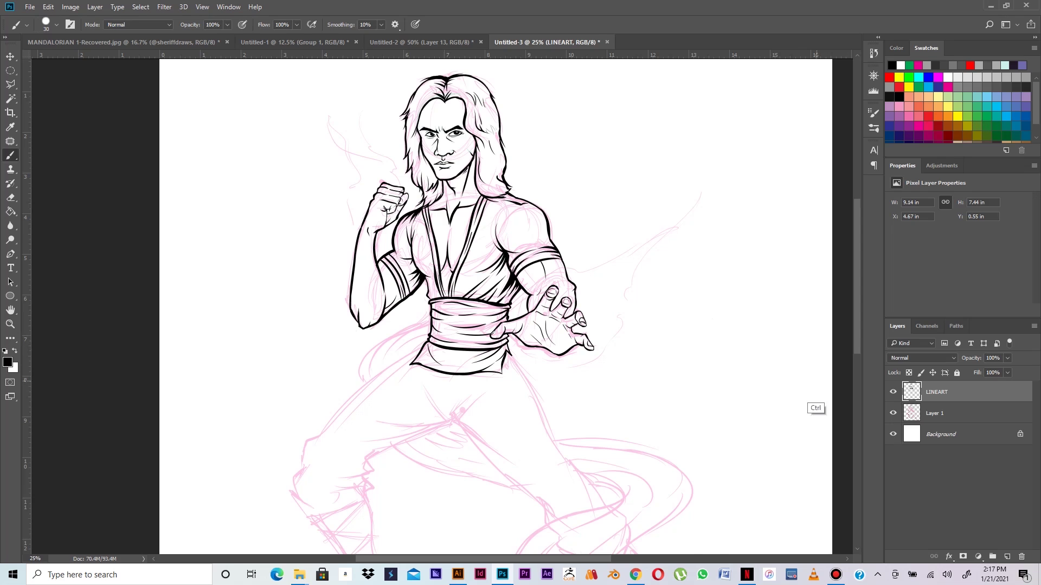
Step: Ink the tapered crotch creases where the bent leg meets the hips below the sash
key(ctrl+plus)
key(ctrl+plus)
key(ctrl+plus)
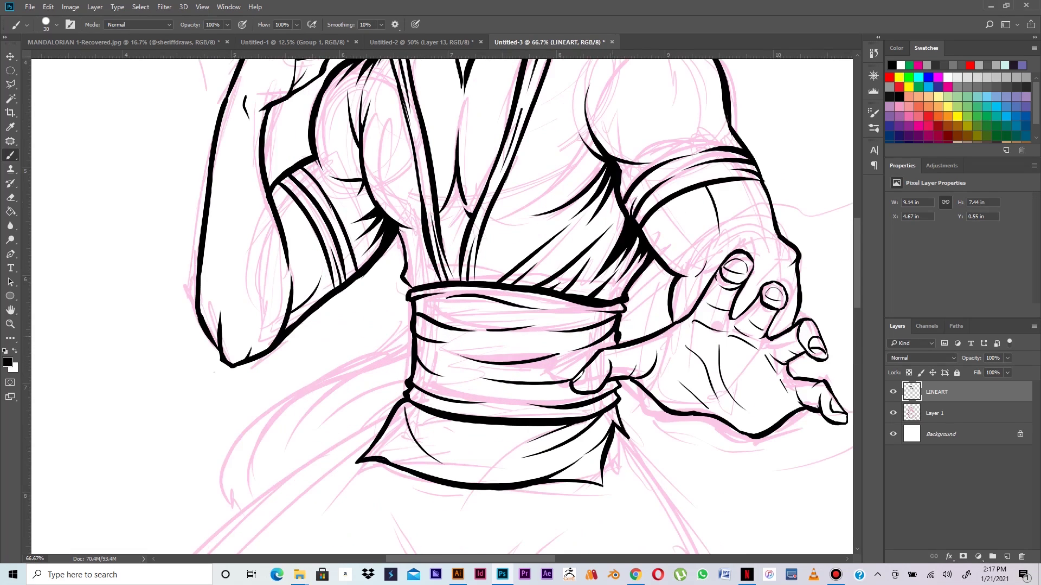
scroll(481, 325, down, 5)
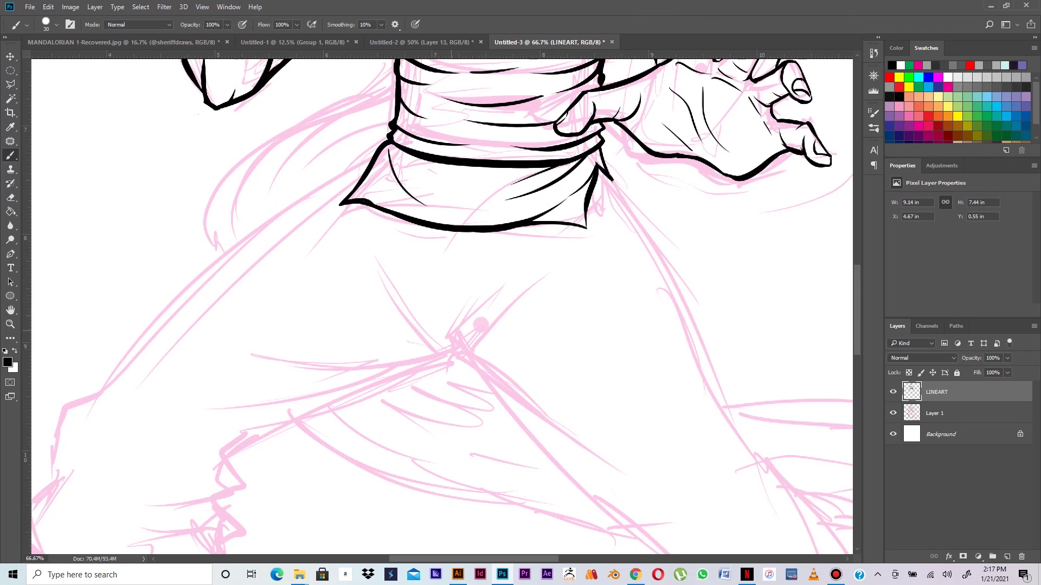
drag(430, 286, 442, 349)
key(ctrl+z)
mouse_move(394, 301)
mouse_down()
mouse_move(443, 357)
mouse_move(350, 367)
mouse_up()
drag(441, 356, 337, 392)
Step: Ink the bent leg's inner thigh edge down to the knee, with two tapered folds behind it
drag(440, 359, 283, 430)
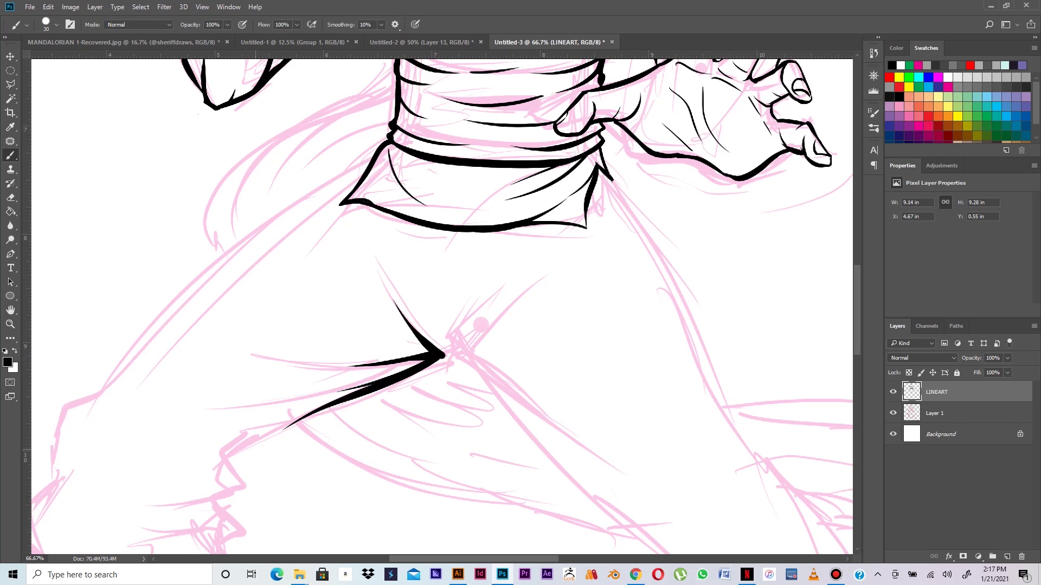
mouse_move(387, 382)
mouse_down()
mouse_move(512, 312)
mouse_move(358, 389)
mouse_move(299, 406)
mouse_up()
mouse_move(361, 396)
mouse_down()
mouse_move(470, 270)
mouse_move(458, 297)
mouse_move(398, 323)
mouse_up()
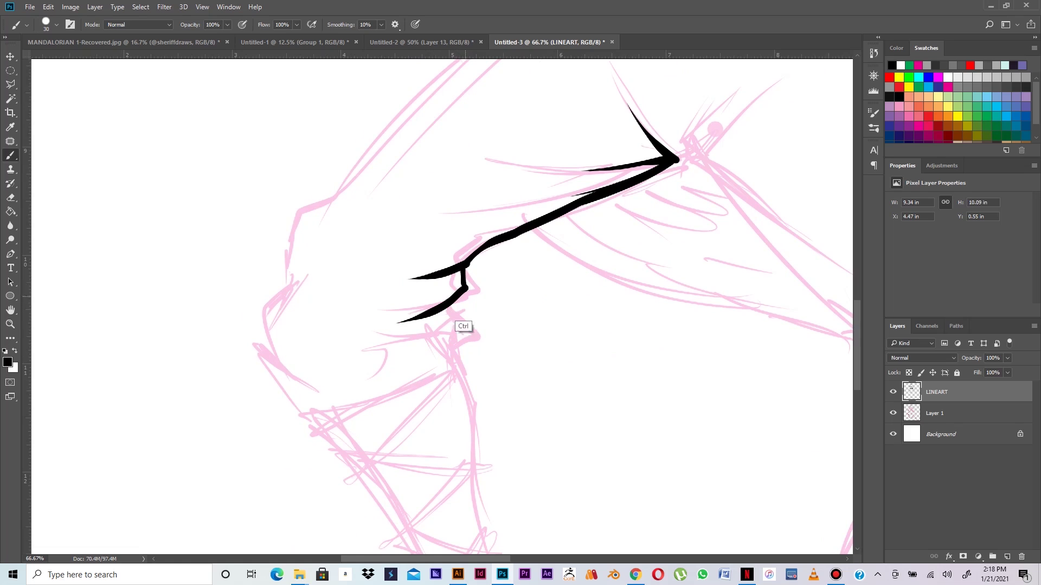
mouse_move(463, 348)
mouse_down()
mouse_move(454, 319)
mouse_move(466, 172)
mouse_move(484, 339)
mouse_move(447, 479)
mouse_up()
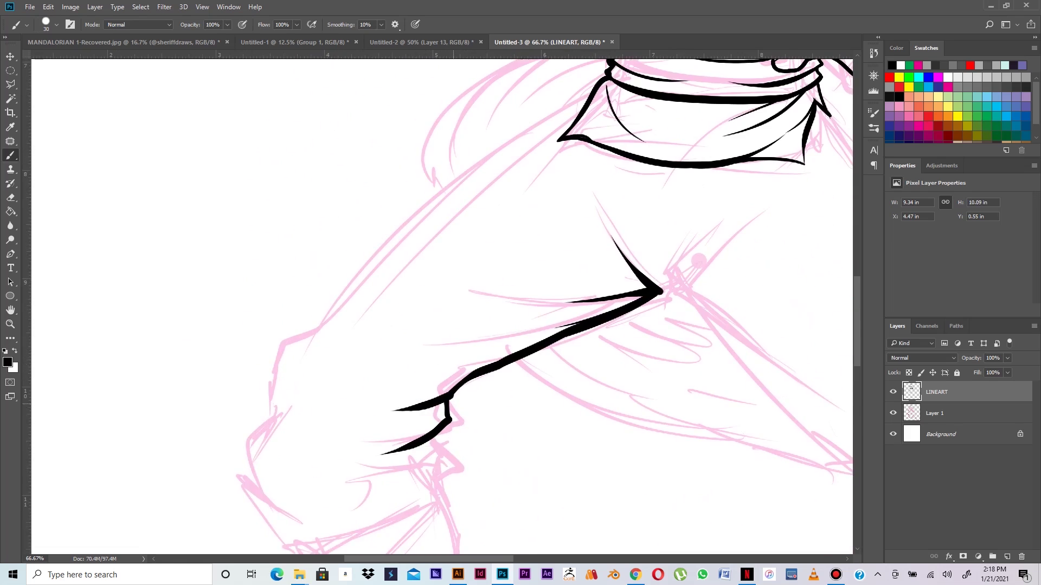
mouse_move(590, 94)
mouse_down()
mouse_move(374, 260)
mouse_move(346, 299)
mouse_up()
key(ctrl+z)
drag(589, 94, 335, 299)
key(ctrl+z)
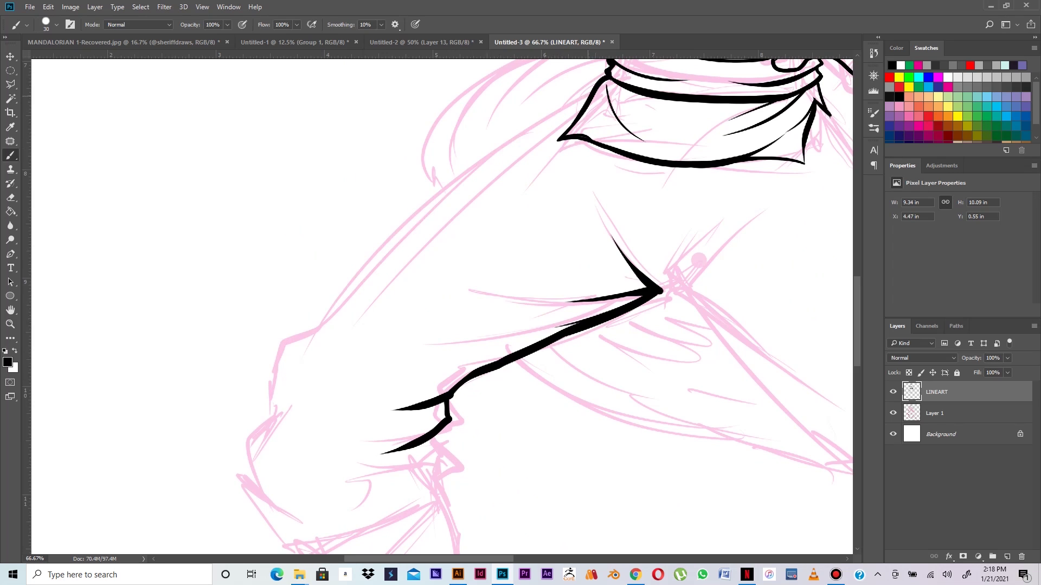
drag(590, 94, 286, 358)
key(ctrl+z)
drag(590, 92, 310, 346)
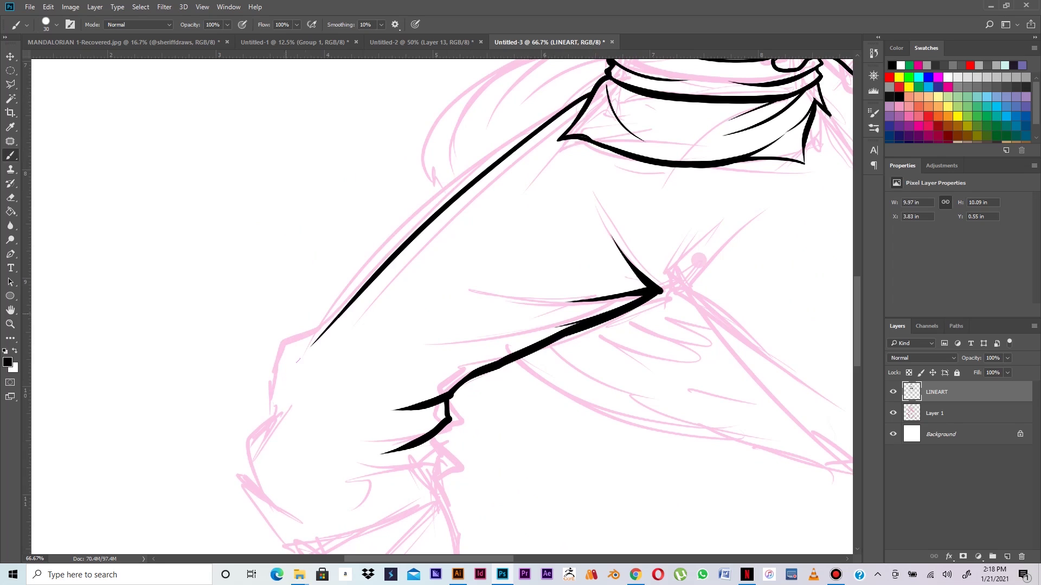
key(ctrl+z)
drag(590, 92, 276, 352)
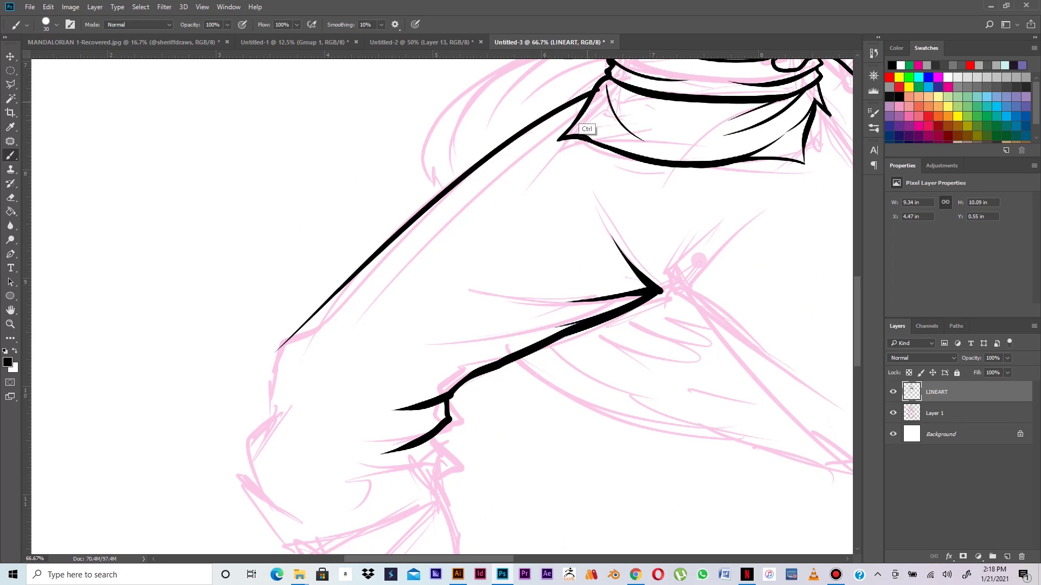
key(ctrl+z)
Step: Ink the bent leg's outer thigh edge from the tunic hem to the knee bumps, and add another fold behind the knee
mouse_move(590, 92)
mouse_down()
mouse_move(298, 343)
mouse_move(263, 437)
mouse_up()
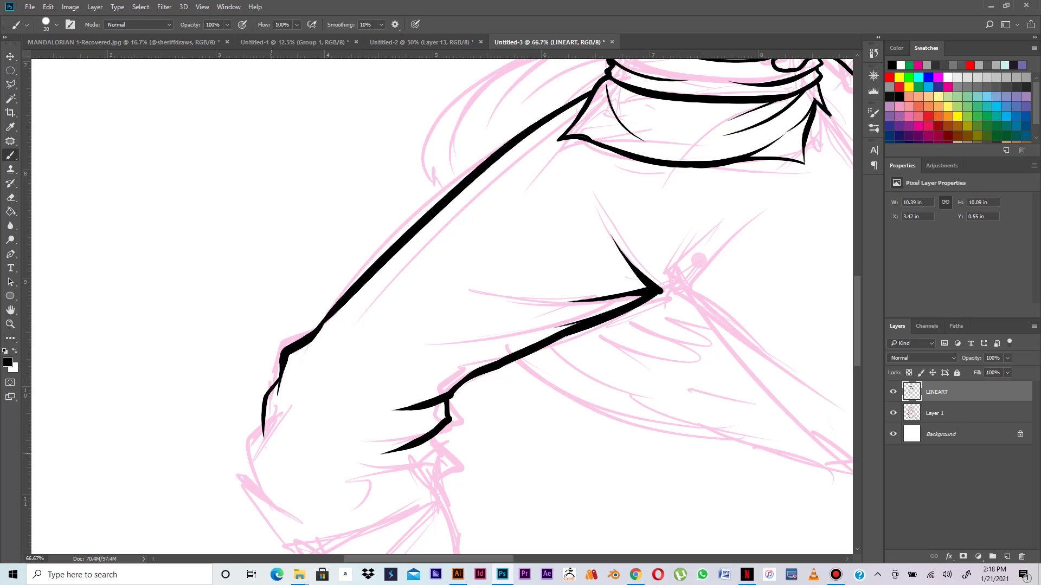
drag(354, 417, 390, 273)
mouse_move(488, 288)
mouse_down()
mouse_move(403, 353)
mouse_move(496, 323)
mouse_move(486, 356)
mouse_up()
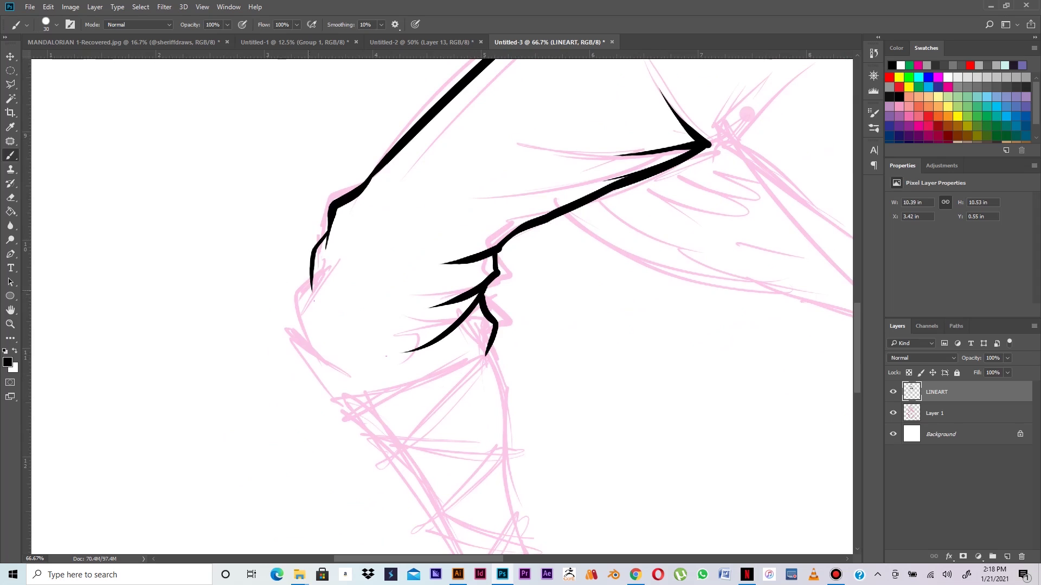
Step: Ink the trouser leg's front outline below the knee and the curved hem above the shin wraps
mouse_move(311, 280)
mouse_down()
mouse_move(296, 304)
mouse_move(298, 348)
mouse_up()
mouse_move(298, 309)
mouse_down()
mouse_move(302, 363)
mouse_move(346, 399)
mouse_up()
key(ctrl+z)
mouse_move(296, 315)
mouse_down()
mouse_move(296, 339)
mouse_move(343, 399)
mouse_up()
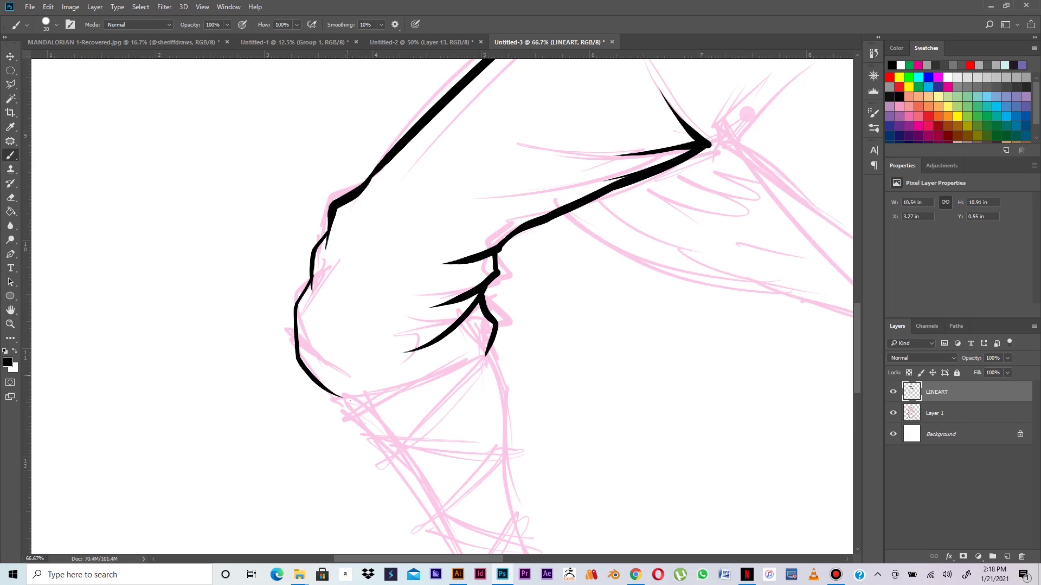
drag(328, 389, 486, 348)
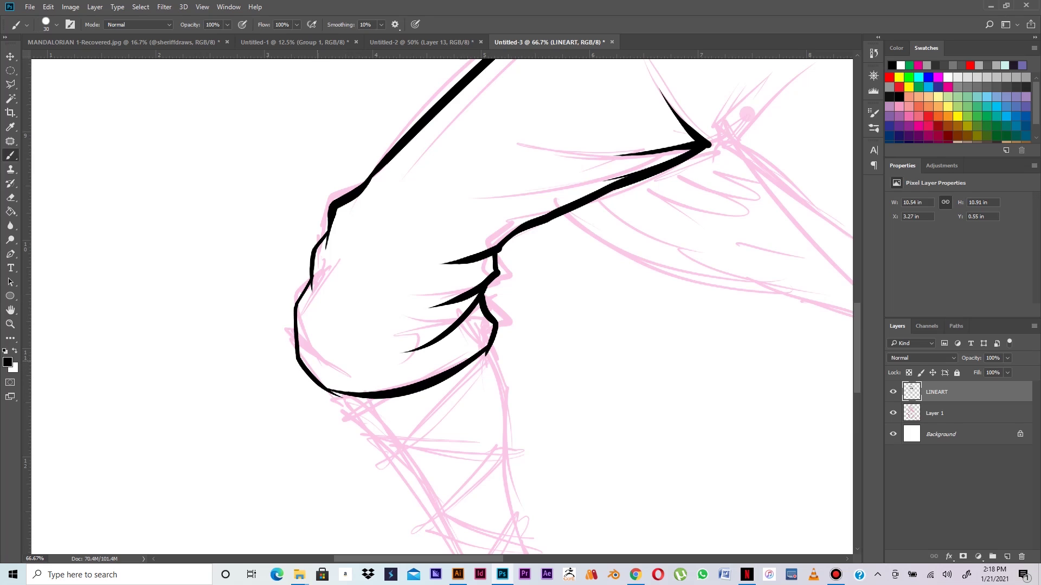
key(ctrl+z)
mouse_move(328, 391)
mouse_down()
mouse_move(494, 347)
mouse_move(471, 360)
mouse_up()
Step: Darken the folds and rear edge behind the knee, and add tapered folds along the knee's front
mouse_move(492, 324)
mouse_down()
mouse_move(457, 347)
mouse_move(484, 314)
mouse_move(436, 355)
mouse_move(479, 331)
mouse_move(477, 310)
mouse_up()
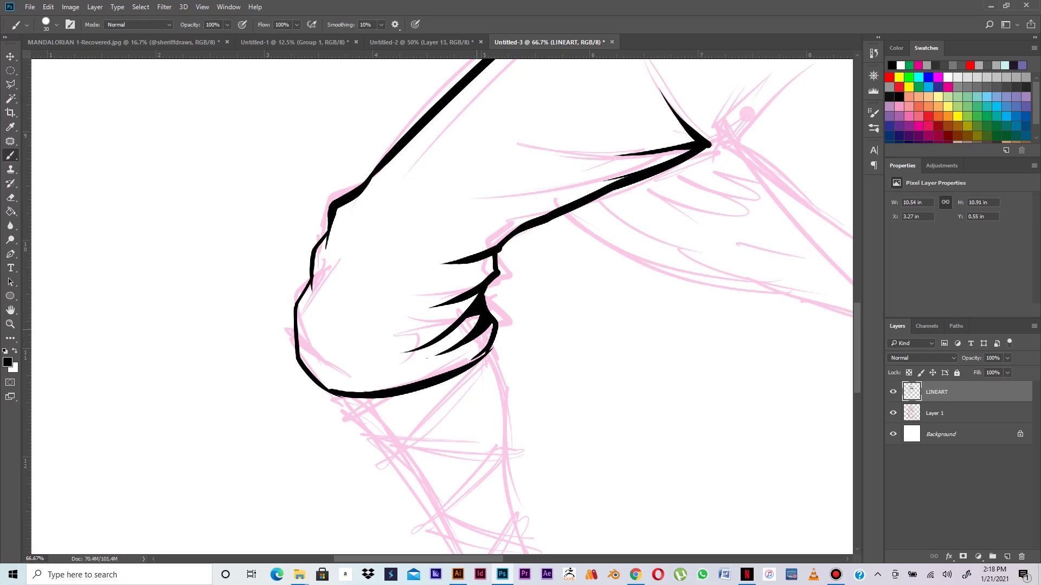
drag(493, 324, 469, 361)
mouse_move(497, 328)
mouse_down()
mouse_move(490, 351)
mouse_move(466, 366)
mouse_up()
mouse_move(310, 281)
mouse_down()
mouse_move(294, 307)
mouse_move(313, 352)
mouse_up()
drag(313, 249, 319, 315)
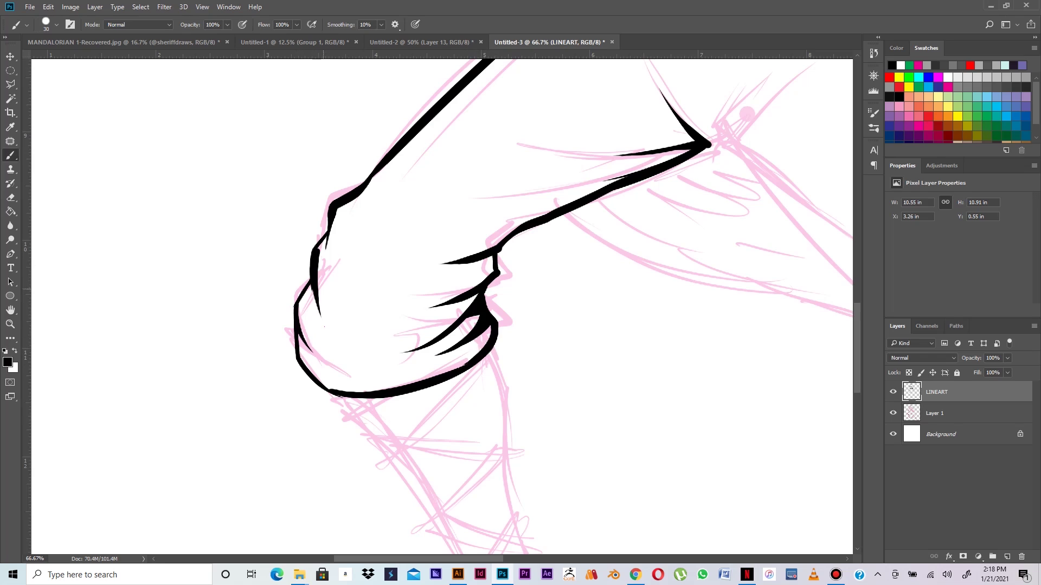
Step: Ink tapered folds along the underside of the bent thigh and thicken the line just above the back of the knee
drag(326, 238, 318, 251)
drag(668, 161, 490, 201)
drag(602, 187, 421, 237)
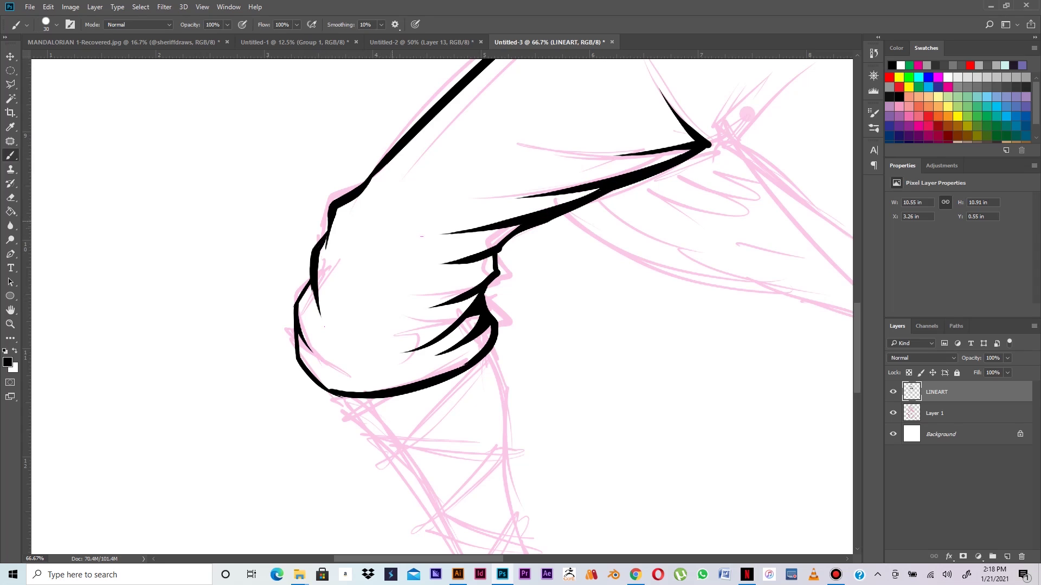
drag(518, 230, 497, 271)
Step: Ink the short crotch curve where the legs meet and the upper outer thigh edge of the extended leg below the tunic hem
key(ctrl+0)
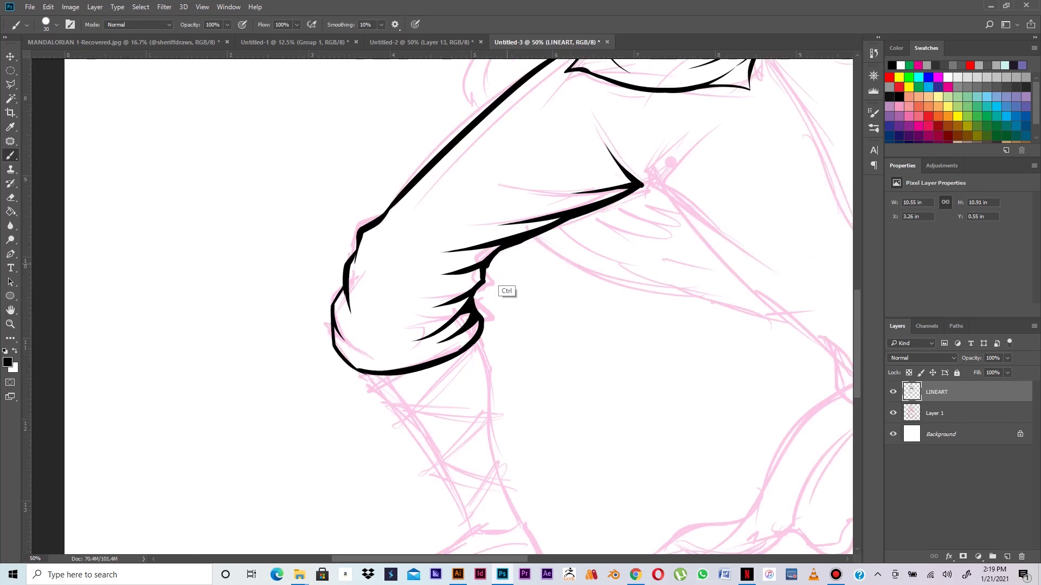
key(ctrl+plus)
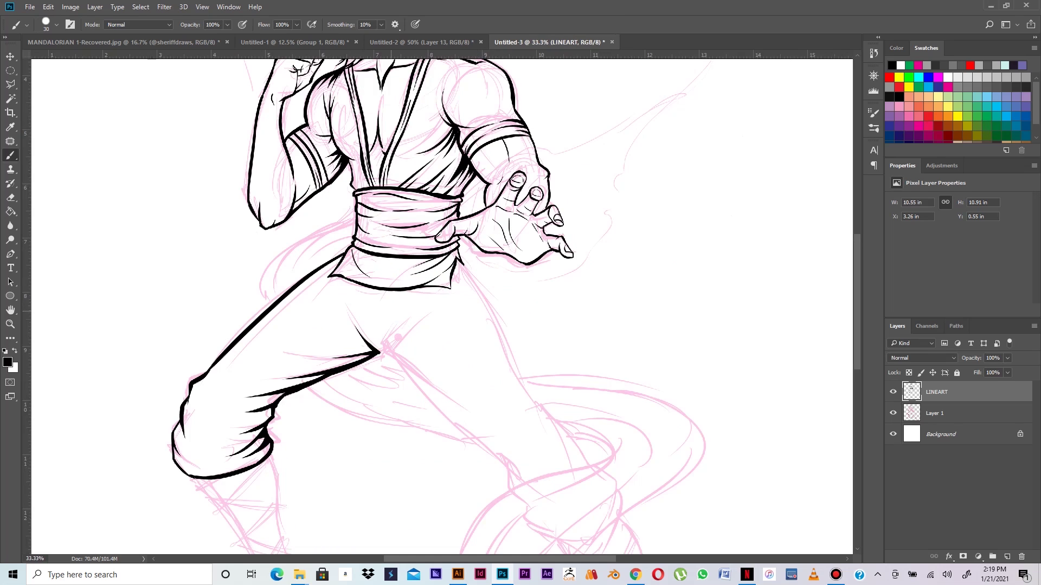
drag(378, 352, 420, 392)
key(ctrl+z)
drag(378, 352, 430, 394)
key(ctrl+z)
drag(379, 351, 403, 365)
drag(456, 261, 501, 340)
key(ctrl+z)
drag(456, 260, 503, 340)
Step: Ink the extended leg's inner edge from the crotch down to the knee
drag(494, 380, 471, 265)
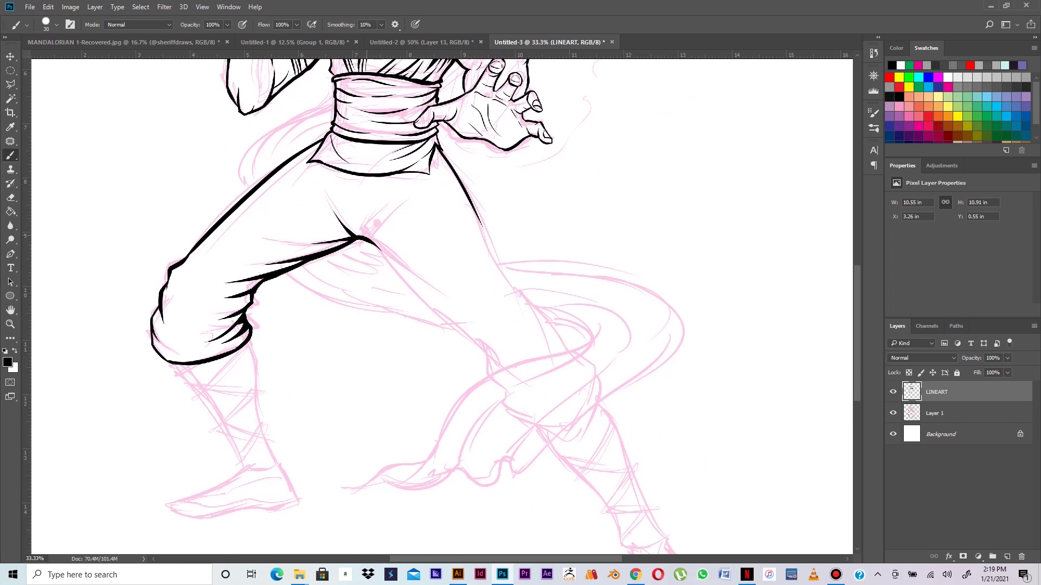
drag(367, 242, 438, 329)
key(ctrl+z)
drag(369, 242, 448, 319)
key(ctrl+z)
mouse_move(370, 244)
mouse_down()
mouse_move(424, 293)
mouse_move(437, 321)
mouse_up()
key(ctrl+z)
drag(370, 242, 484, 346)
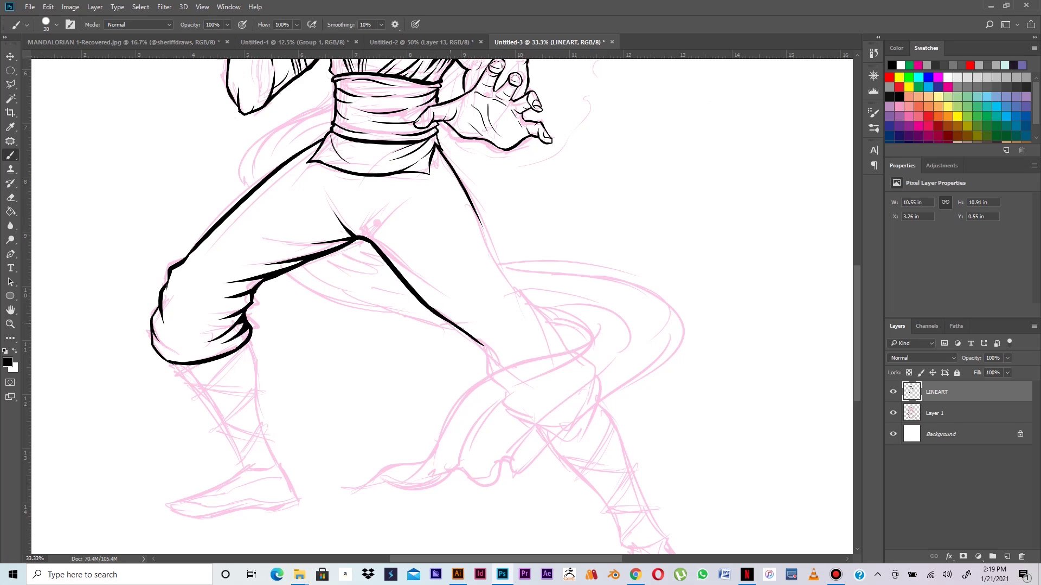
key(ctrl+z)
drag(426, 305, 495, 367)
key(ctrl+z)
Step: Ink the extended leg's outer edge down to the folds at the knee, and touch up the inner thigh line near the crotch
drag(469, 205, 518, 293)
key(ctrl+z)
mouse_move(470, 205)
mouse_down()
mouse_move(539, 318)
mouse_move(574, 347)
mouse_move(557, 349)
mouse_up()
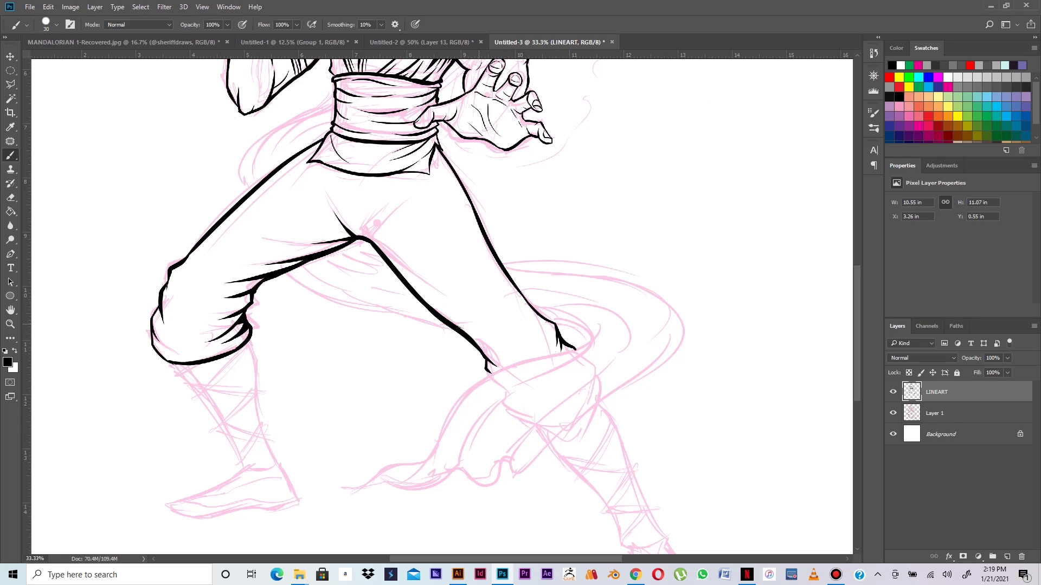
drag(391, 262, 373, 213)
key(ctrl+z)
mouse_move(380, 253)
mouse_down()
mouse_move(410, 287)
mouse_move(389, 266)
mouse_up()
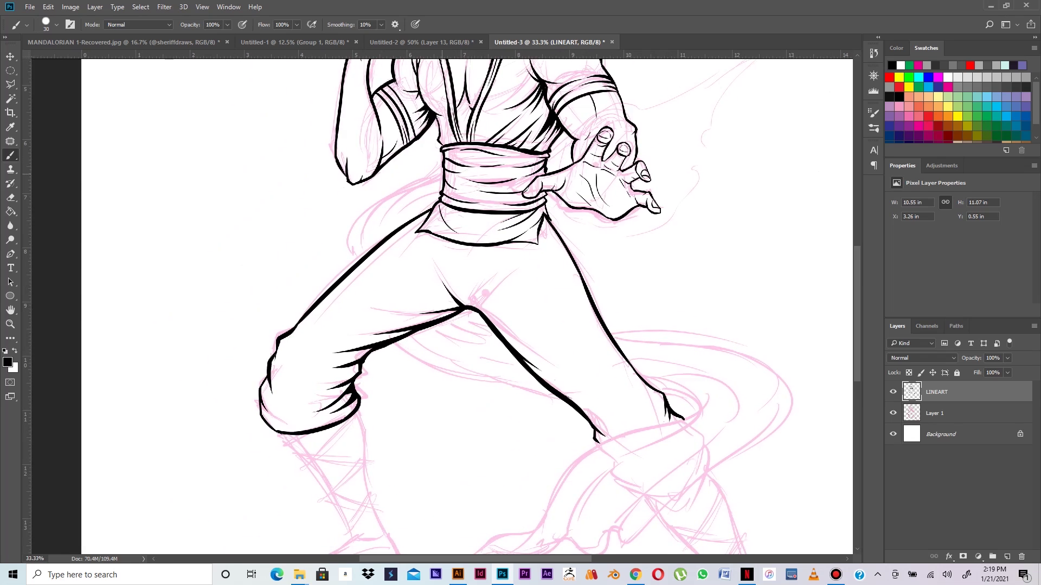
Step: Ink the outer curve of the sash tail hanging behind the hip, from the waistband to the bent thigh
drag(444, 169, 356, 255)
key(ctrl+z)
mouse_move(444, 170)
mouse_down()
mouse_move(370, 212)
mouse_move(355, 258)
mouse_up()
key(ctrl+z)
drag(444, 170, 351, 254)
key(ctrl+z)
drag(443, 171, 342, 264)
key(ctrl+z)
drag(443, 170, 356, 264)
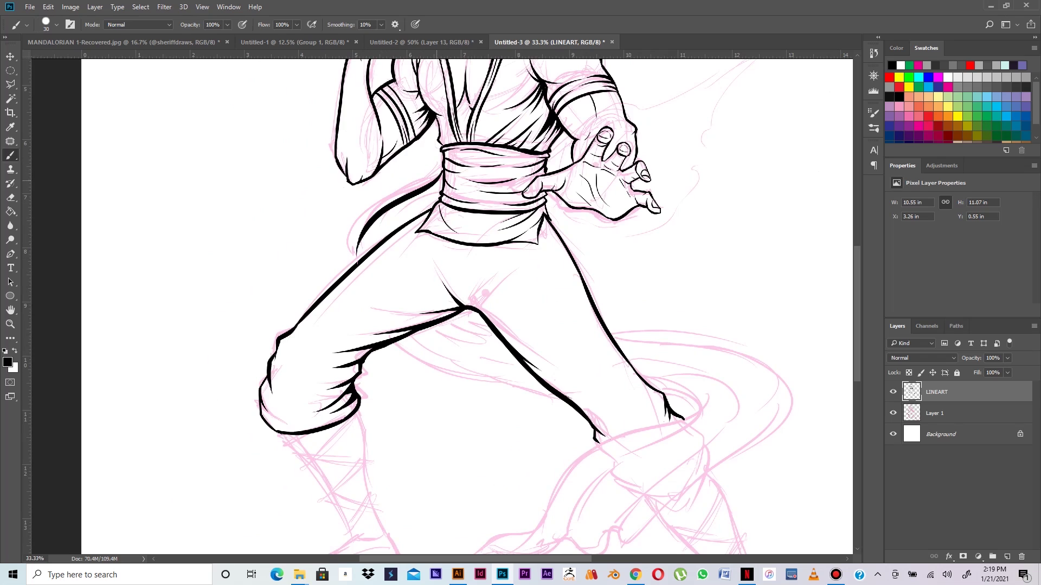
key(ctrl+z)
drag(444, 170, 358, 258)
key(ctrl+z)
mouse_move(443, 171)
mouse_down()
mouse_move(370, 214)
mouse_move(351, 266)
mouse_move(372, 226)
mouse_up()
key(ctrl+z)
key(ctrl+z)
key(ctrl+z)
Step: Add tapered fold lines inside the sash tail behind the hip
drag(446, 176, 392, 218)
drag(442, 189, 419, 203)
drag(372, 249, 391, 210)
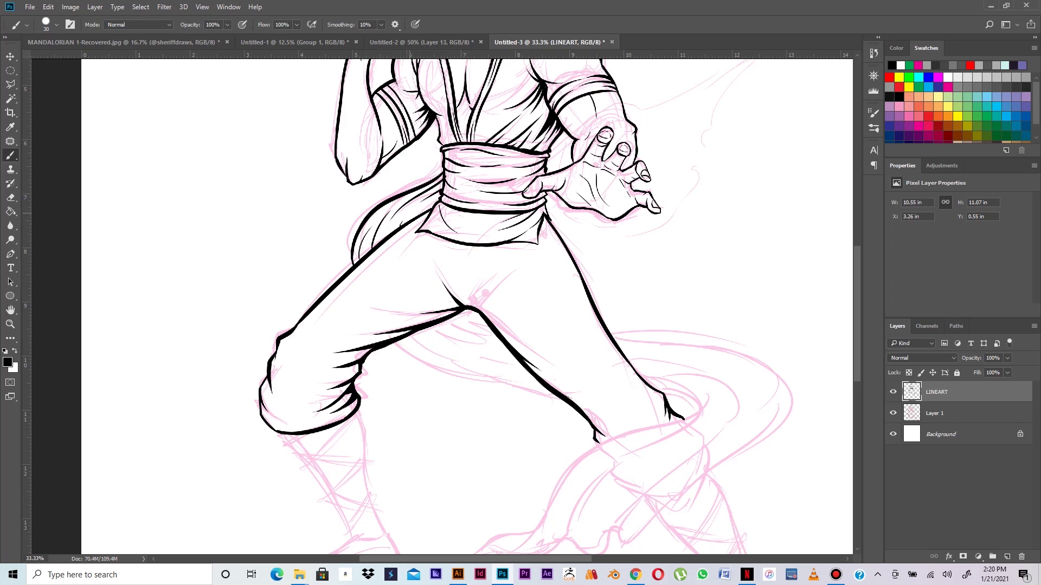
Step: Ink the lower edge of the sash visible between the legs, from behind the bent knee to the extended thigh
drag(395, 344, 515, 372)
key(ctrl+z)
drag(393, 343, 531, 383)
drag(461, 373, 531, 381)
key(ctrl+z)
drag(462, 372, 536, 381)
key(ctrl+z)
drag(463, 373, 554, 380)
key(ctrl+z)
drag(467, 374, 551, 379)
key(ctrl+z)
drag(472, 376, 542, 382)
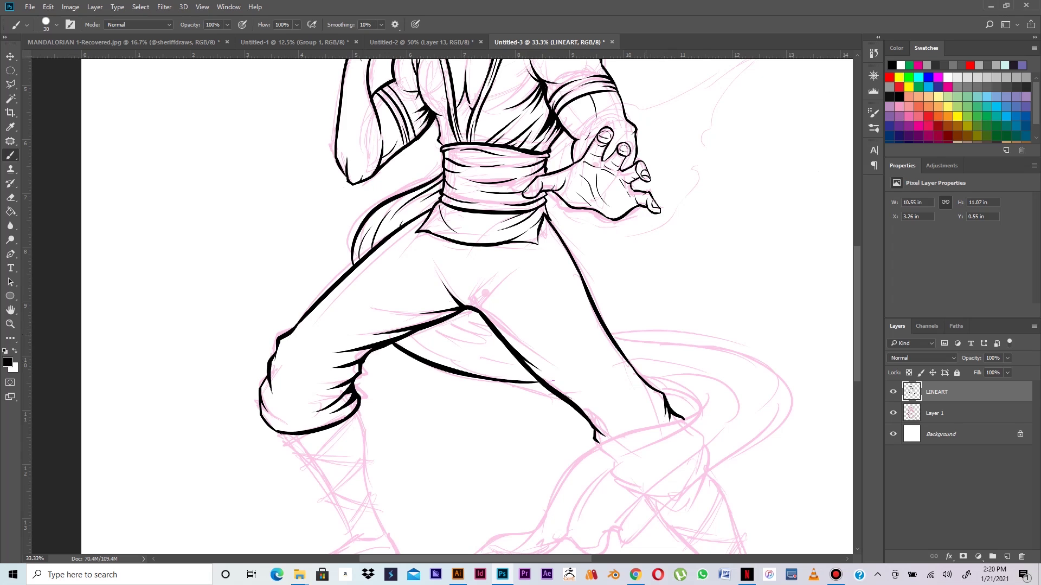
Step: Ink the sash's upper edge sweeping out behind the extended leg and its small loop around the knee
mouse_move(612, 336)
mouse_down()
mouse_move(782, 383)
mouse_move(769, 291)
mouse_up()
mouse_move(695, 307)
mouse_down()
mouse_move(705, 332)
mouse_move(576, 395)
mouse_up()
key(ctrl+z)
key(ctrl+z)
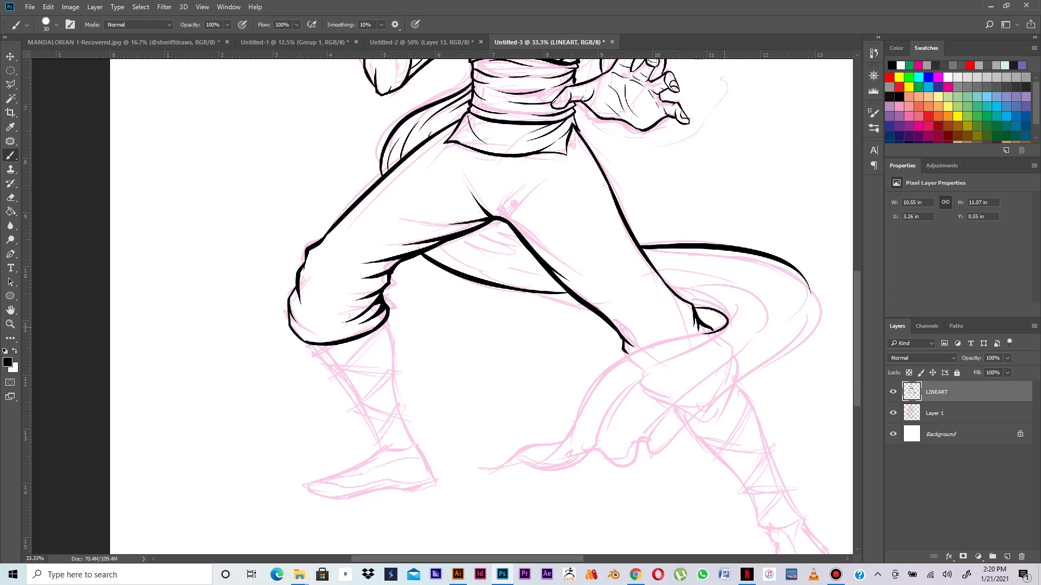
Step: Ink the sash's front edge across the extended knee, its wavy trailing end, and the folds rising from it
drag(714, 330, 554, 433)
mouse_move(580, 394)
mouse_down()
mouse_move(475, 455)
mouse_move(579, 466)
mouse_move(635, 433)
mouse_move(664, 451)
mouse_move(676, 445)
mouse_up()
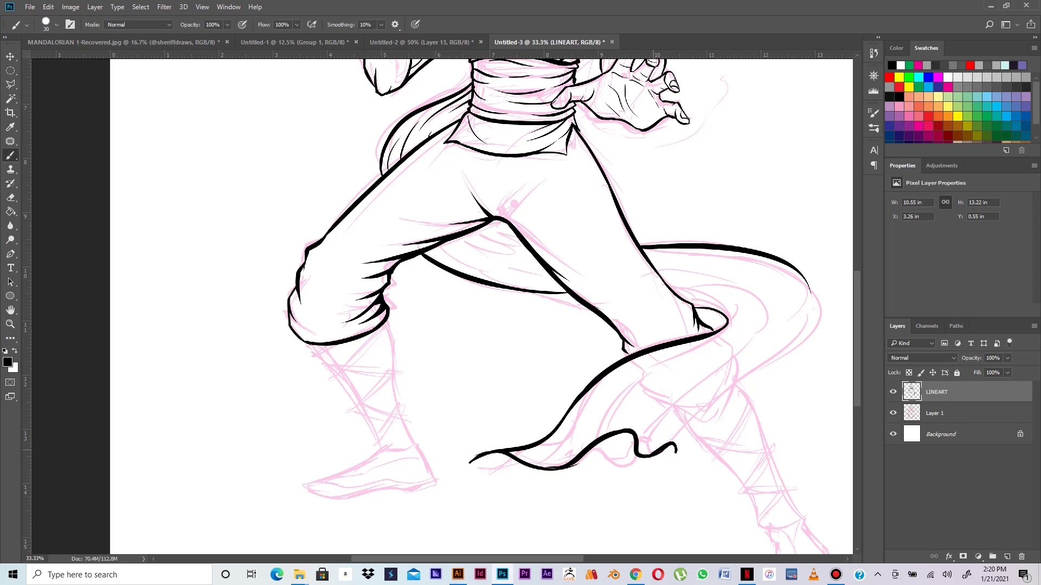
mouse_move(617, 431)
mouse_down()
mouse_move(690, 378)
mouse_move(665, 446)
mouse_up()
Step: Add tapered fold lines to the sash between the legs and below its upper edge behind the extended leg
drag(556, 282, 475, 272)
key(ctrl+z)
drag(556, 280, 489, 260)
key(ctrl+z)
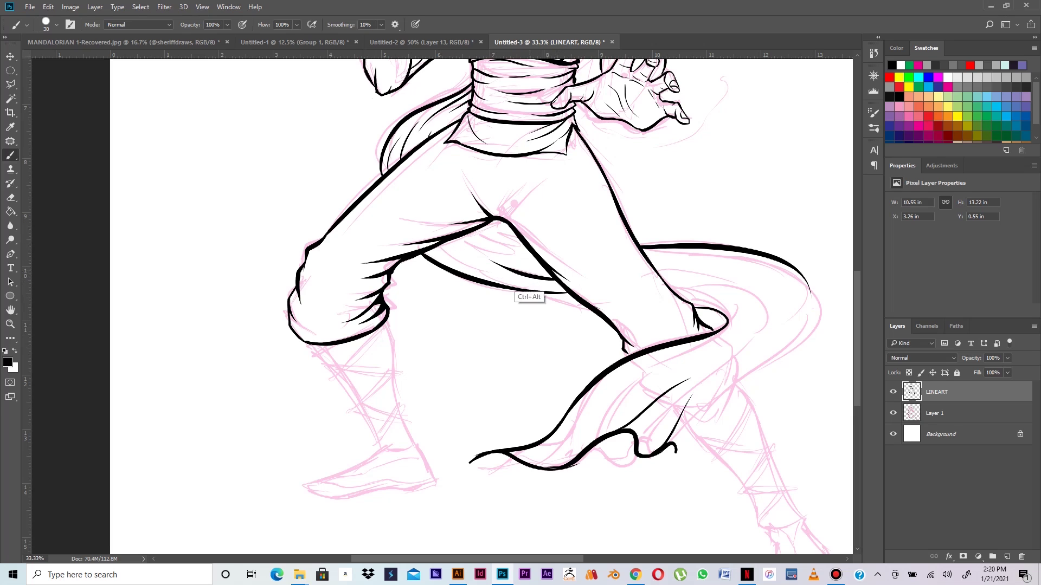
mouse_move(555, 280)
mouse_down()
mouse_move(447, 252)
mouse_move(504, 252)
mouse_up()
drag(650, 262, 715, 268)
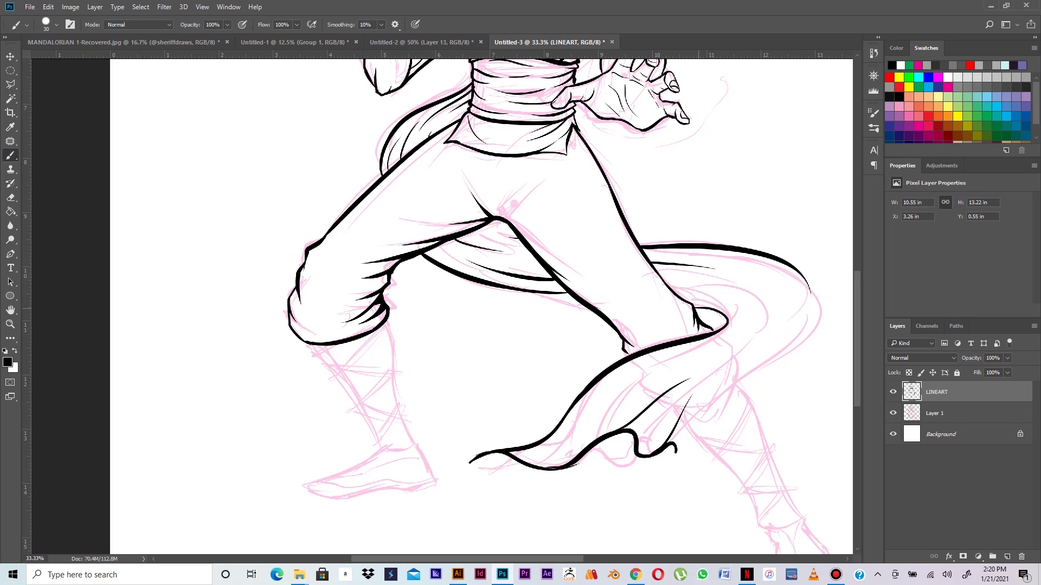
Step: Ink the flowing sash's outer edge, sweeping from its loop beside the extended leg down to the pointed tail
drag(672, 288, 735, 297)
mouse_move(800, 274)
mouse_down()
mouse_move(784, 355)
mouse_move(771, 361)
mouse_up()
key(ctrl+z)
drag(800, 276, 729, 388)
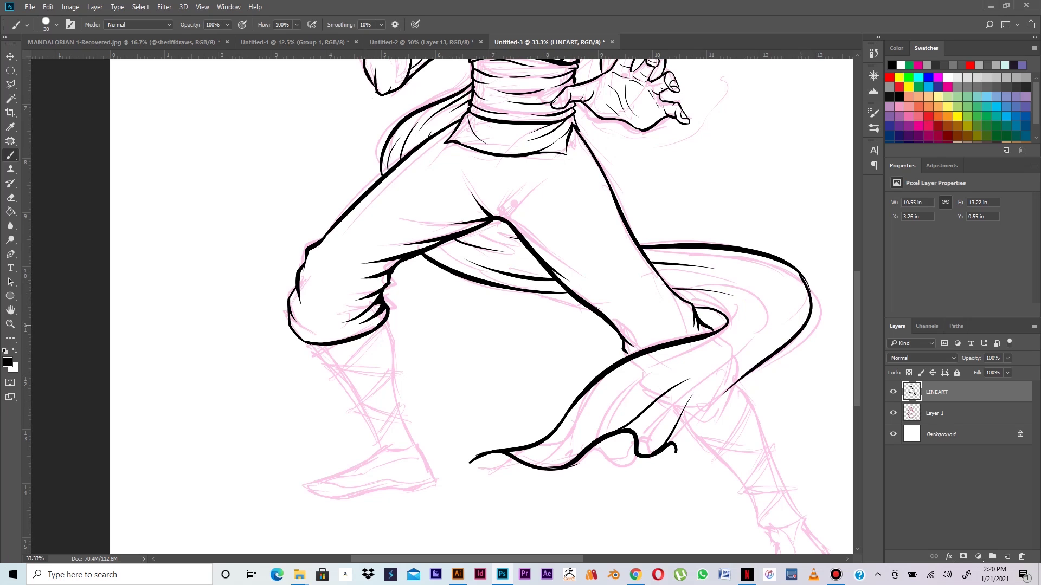
key(ctrl+z)
mouse_move(801, 275)
mouse_down()
mouse_move(812, 332)
mouse_move(751, 371)
mouse_up()
key(ctrl+z)
mouse_move(801, 274)
mouse_down()
mouse_move(757, 371)
mouse_move(718, 395)
mouse_move(674, 464)
mouse_up()
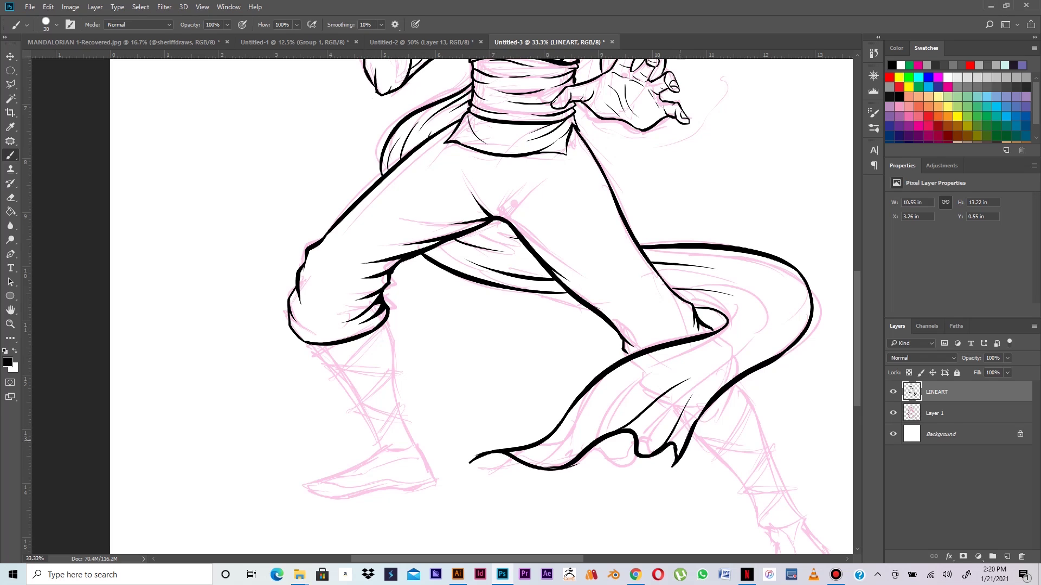
Step: Ink the curved fold lines inside the sash and the small turned-under flap at its lower edge
drag(703, 372, 745, 284)
key(ctrl+z)
drag(750, 348, 733, 280)
drag(761, 318, 696, 370)
drag(716, 331, 708, 325)
drag(737, 383, 721, 422)
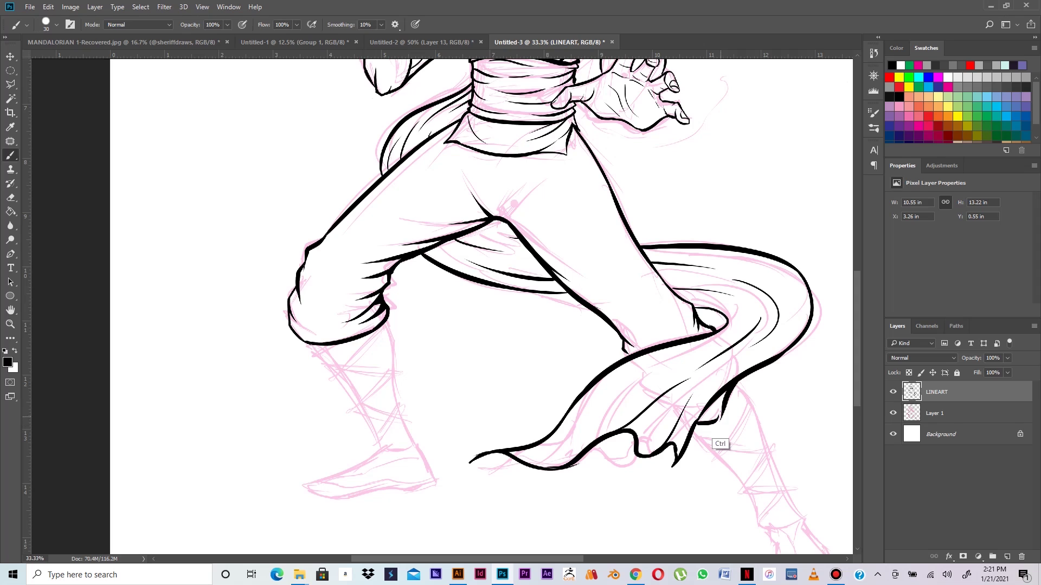
drag(724, 413, 697, 426)
drag(574, 130, 589, 153)
Step: Review the whole figure's line art with the pink sketch layer hidden, and show the sketch again
key(ctrl+minus)
key(ctrl+minus)
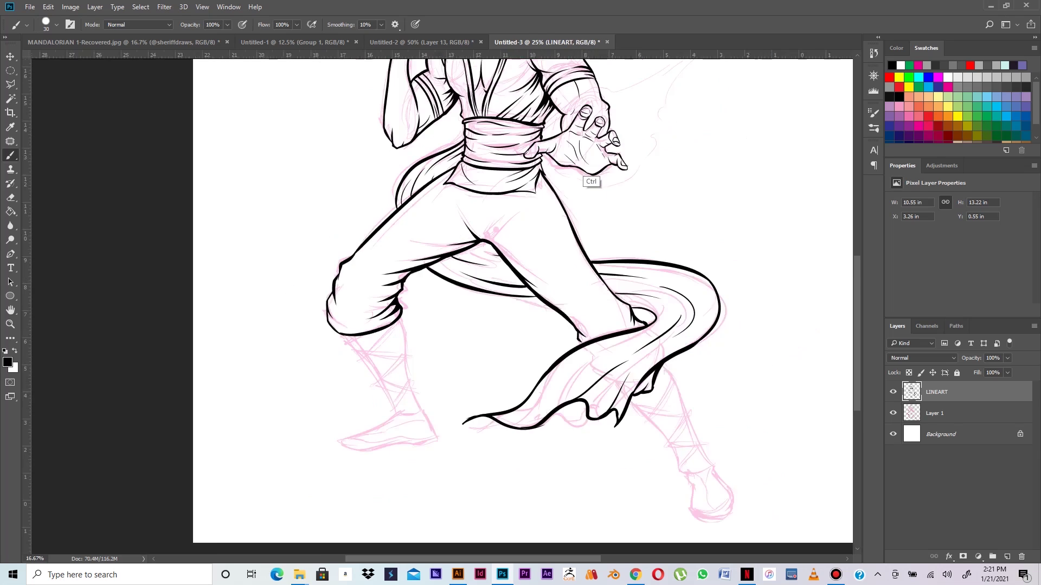
click(893, 413)
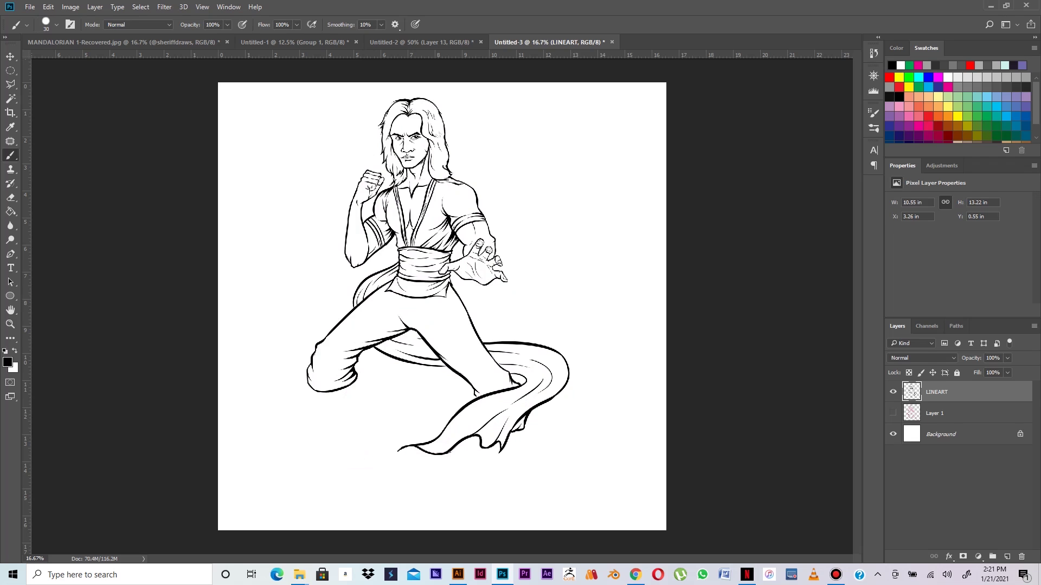
click(892, 413)
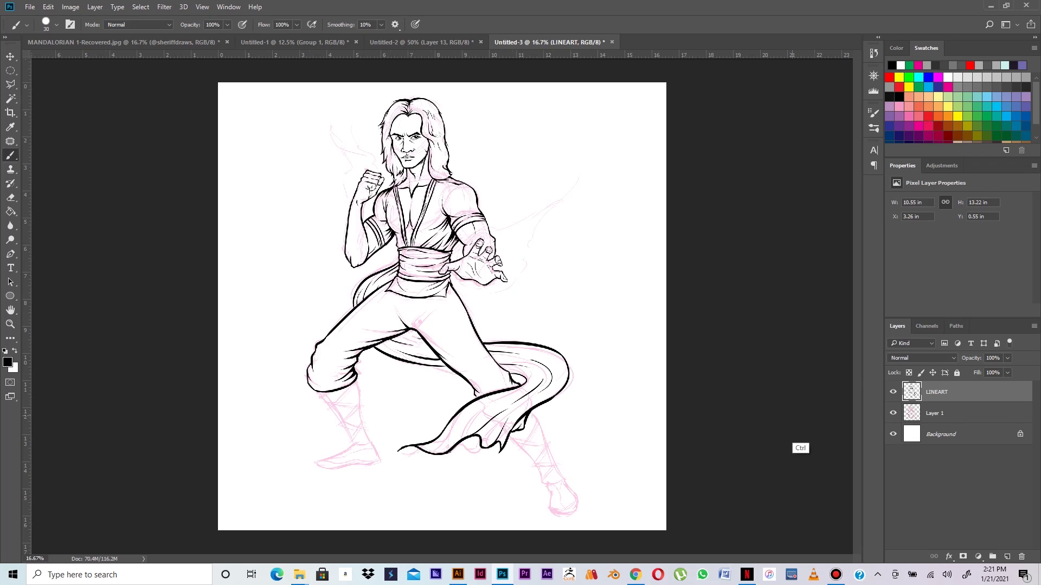
Step: Add a fine fold line to the robe just above the waist wrap using a smaller brush
key(ctrl+plus)
key(ctrl+plus)
key(ctrl+plus)
key(ctrl+plus)
drag(612, 410, 591, 114)
drag(553, 370, 564, 379)
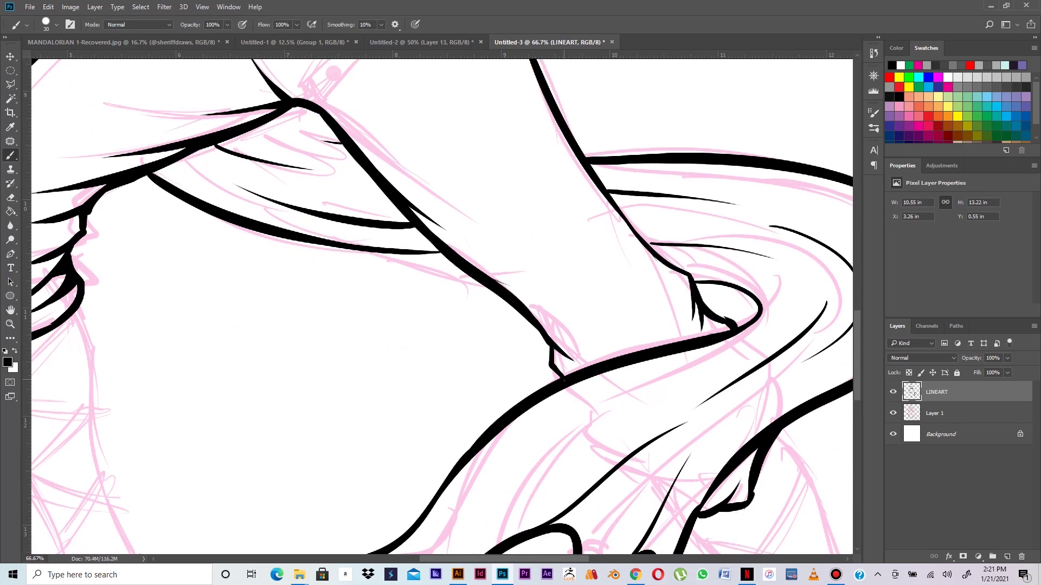
mouse_move(333, 72)
mouse_down()
mouse_move(495, 389)
mouse_move(508, 476)
mouse_up()
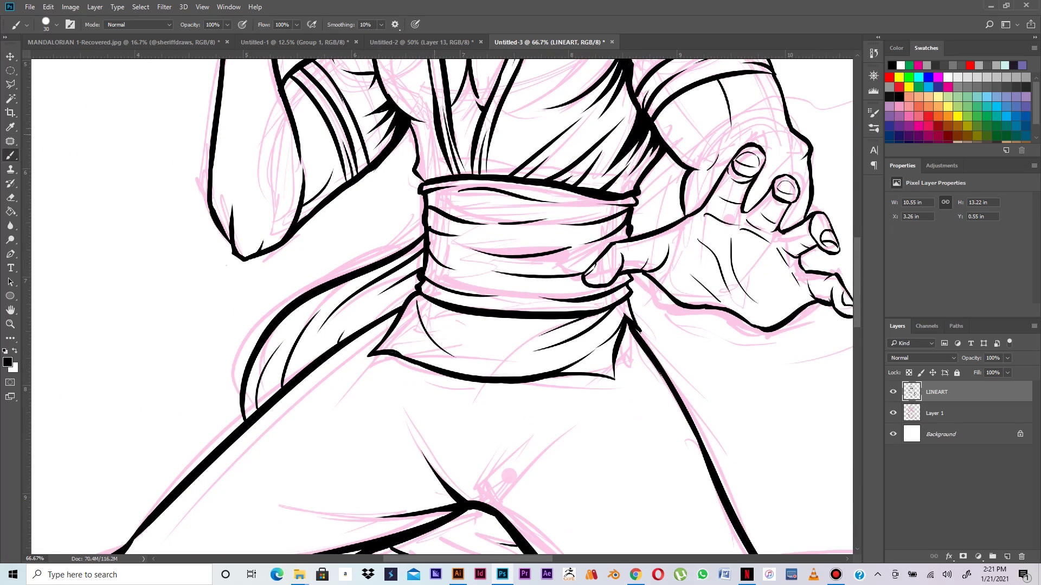
key(bracketleft)
key(bracketleft)
drag(464, 145, 470, 173)
Step: Ink the short contours on both sides of the extended leg where it emerges from under the sash
drag(656, 367, 631, 61)
mouse_move(770, 548)
mouse_down()
mouse_move(751, 354)
mouse_move(658, 209)
mouse_move(495, 237)
mouse_move(472, 168)
mouse_up()
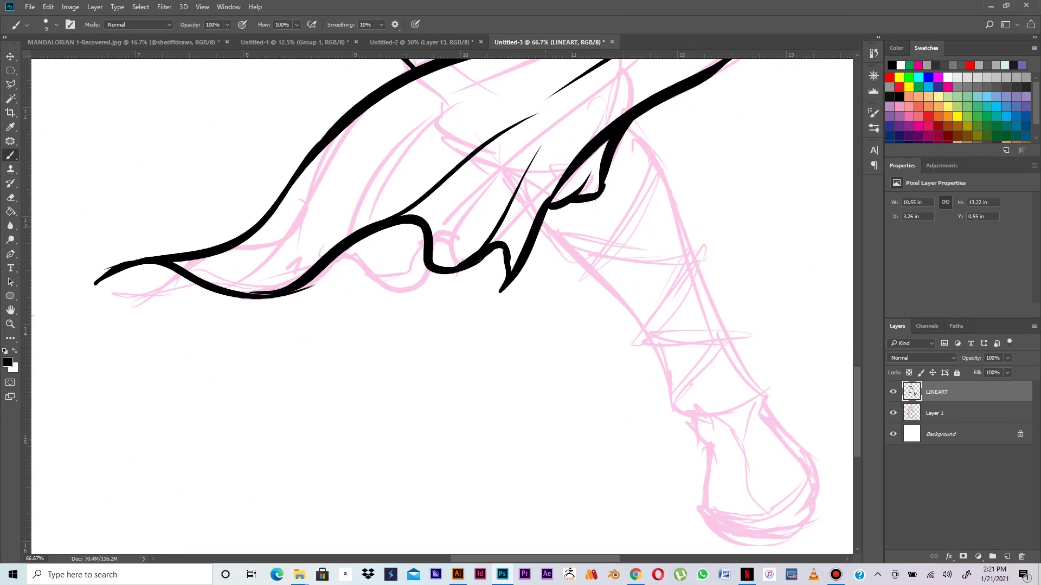
drag(541, 225, 547, 237)
drag(629, 124, 653, 155)
Step: Ink the topmost diagonal strap around the extended leg's calf with a 20 px brush
key(bracketright)
key(bracketright)
drag(653, 155, 587, 259)
key(ctrl+z)
mouse_move(654, 155)
mouse_down()
mouse_move(584, 271)
mouse_move(603, 260)
mouse_move(596, 278)
mouse_move(654, 209)
mouse_up()
key(ctrl+z)
drag(654, 156, 642, 215)
drag(658, 178, 597, 262)
key(ctrl+z)
drag(658, 178, 598, 276)
key(ctrl+z)
key(ctrl+z)
key(ctrl+z)
mouse_move(648, 203)
mouse_down()
mouse_move(597, 277)
mouse_move(609, 261)
mouse_up()
Step: Ink the band crossing behind the top strap and the calf contour beside it, adding short shading strokes
mouse_move(545, 232)
mouse_down()
mouse_move(588, 258)
mouse_move(590, 247)
mouse_move(688, 257)
mouse_up()
drag(610, 260, 682, 269)
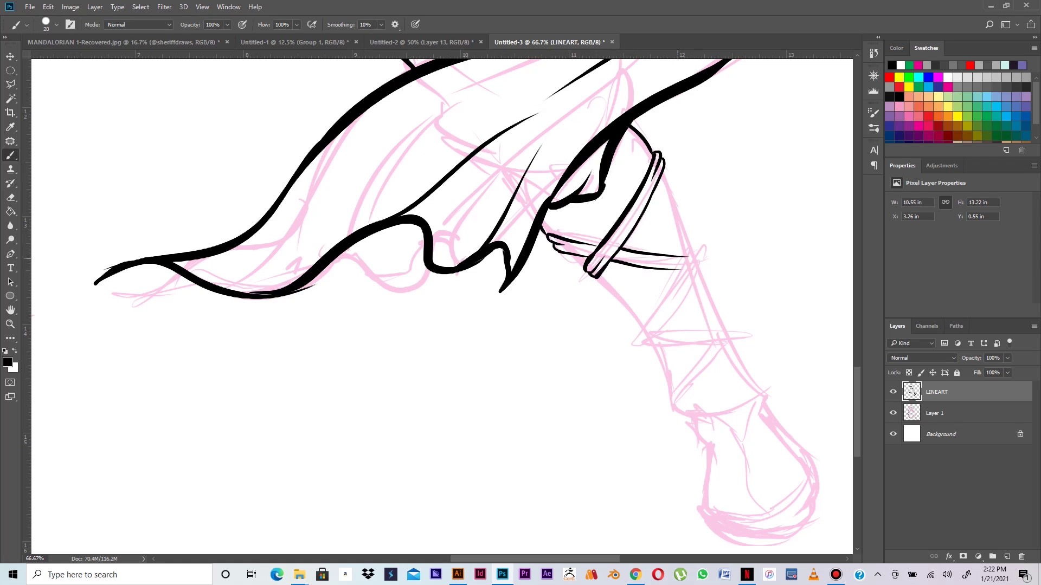
drag(662, 168, 692, 256)
drag(659, 188, 635, 229)
key(ctrl+z)
drag(659, 187, 649, 213)
mouse_move(655, 200)
mouse_down()
mouse_move(635, 235)
mouse_move(648, 228)
mouse_up()
drag(602, 193, 592, 222)
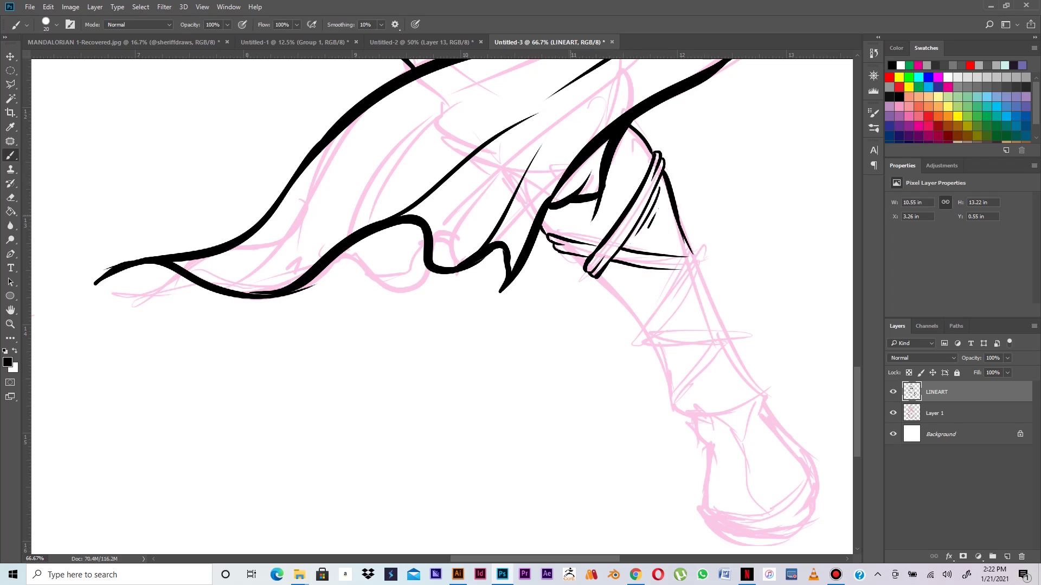
Step: Ink the extended leg's inner contour below the top strap and add short crease strokes beside it
drag(568, 255, 649, 343)
key(ctrl+z)
drag(598, 278, 637, 336)
key(ctrl+z)
drag(598, 277, 641, 328)
mouse_move(607, 274)
mouse_down()
mouse_move(639, 302)
mouse_move(638, 293)
mouse_up()
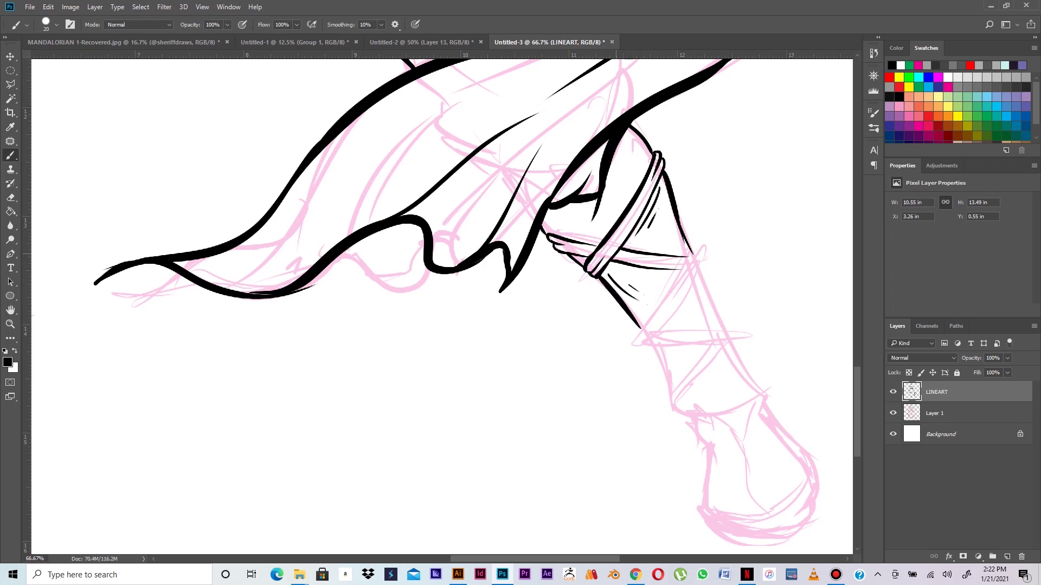
Step: Ink the second diagonal strap across the extended leg with a thin line along its length
drag(693, 246, 626, 338)
key(ctrl+z)
mouse_move(692, 244)
mouse_down()
mouse_move(639, 337)
mouse_move(646, 343)
mouse_up()
mouse_move(694, 244)
mouse_down()
mouse_move(695, 269)
mouse_move(649, 339)
mouse_up()
key(ctrl+z)
drag(698, 256, 648, 345)
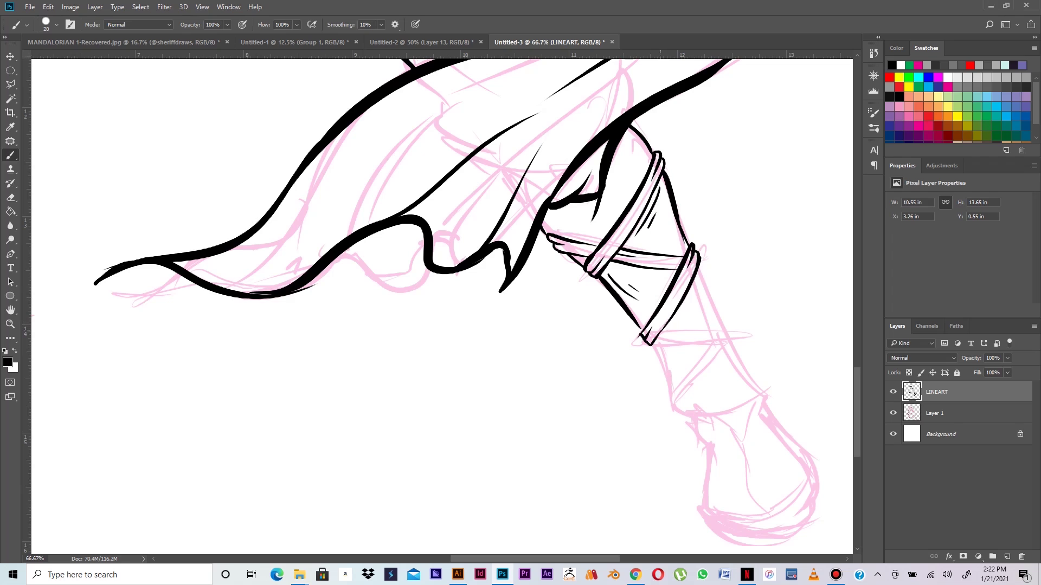
drag(686, 272, 655, 323)
Step: Ink the extended leg's contours below the second strap and the horizontal band wrapping around it
drag(698, 266, 726, 335)
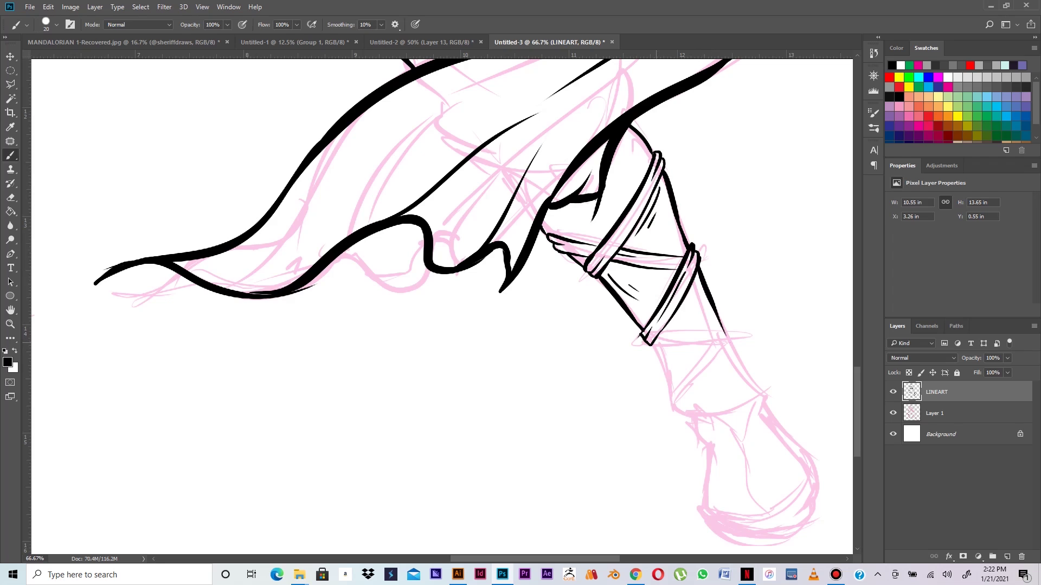
drag(651, 345, 673, 395)
drag(655, 347, 735, 342)
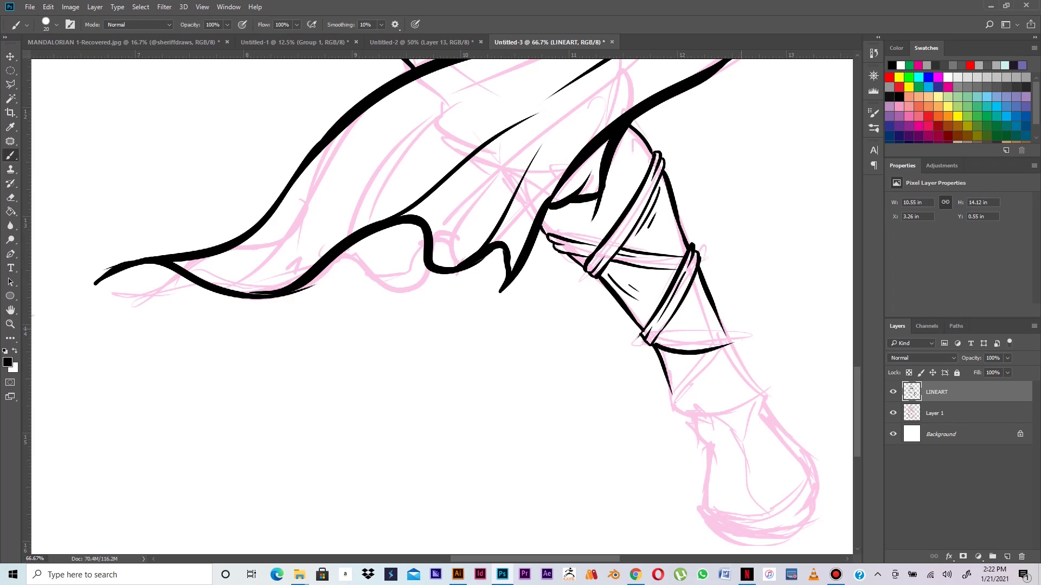
key(ctrl+z)
drag(656, 347, 733, 341)
drag(655, 341, 732, 333)
key(ctrl+z)
drag(659, 337, 729, 335)
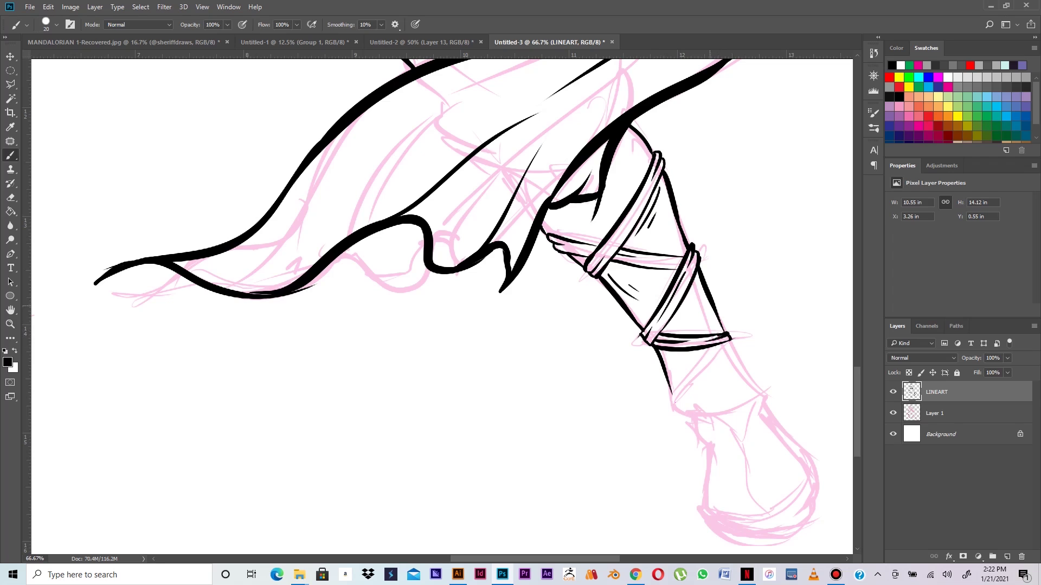
Step: Ink the lowest diagonal strap on the extended leg and start the ankle wrap's hem below it
drag(709, 351, 669, 398)
key(ctrl+z)
drag(708, 350, 667, 405)
key(ctrl+z)
drag(708, 348, 671, 401)
key(ctrl+z)
mouse_move(708, 348)
mouse_down()
mouse_move(673, 390)
mouse_move(672, 400)
mouse_move(698, 372)
mouse_move(672, 409)
mouse_move(690, 421)
mouse_move(736, 398)
mouse_up()
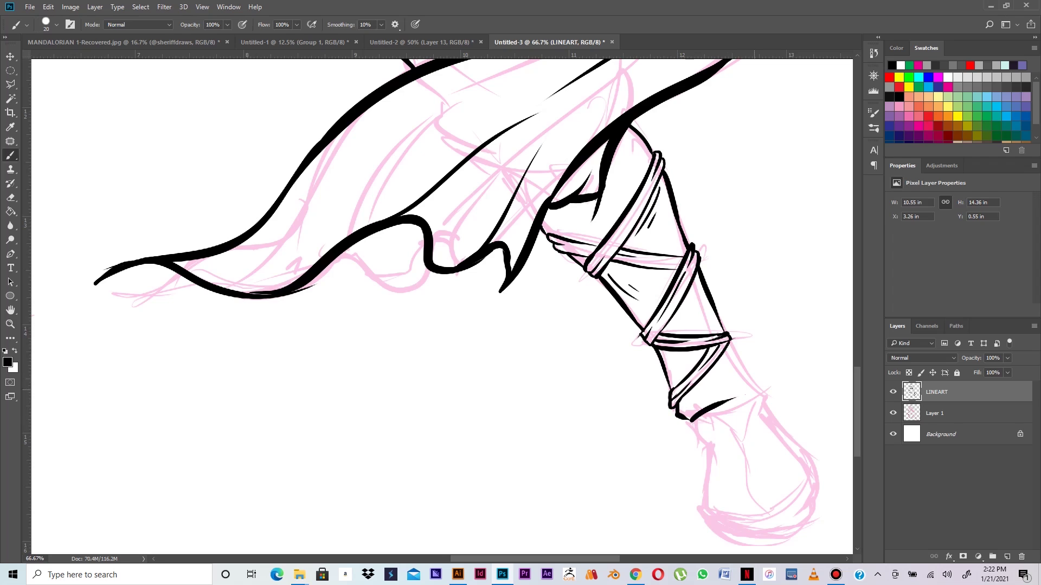
Step: Ink the outer ankle contour of the extended leg and complete the wrap's hem above the shoe
drag(730, 342, 755, 374)
key(ctrl+z)
drag(729, 340, 757, 392)
drag(756, 393, 679, 409)
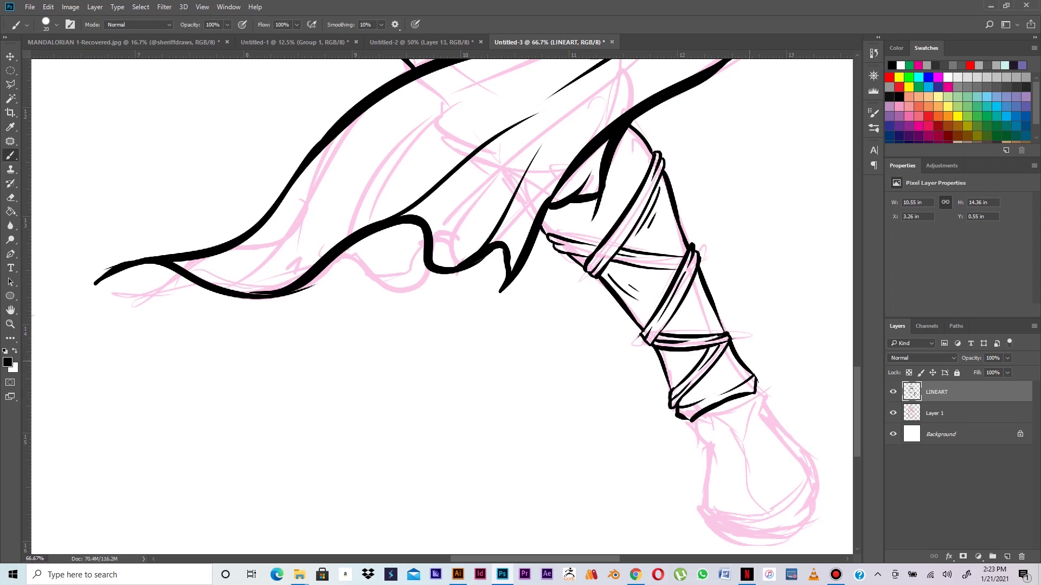
Step: Close the top band's end against the sash and ink the side and toe contours of the extended leg's shoe
mouse_move(758, 380)
mouse_down()
mouse_move(756, 394)
mouse_move(692, 317)
mouse_up()
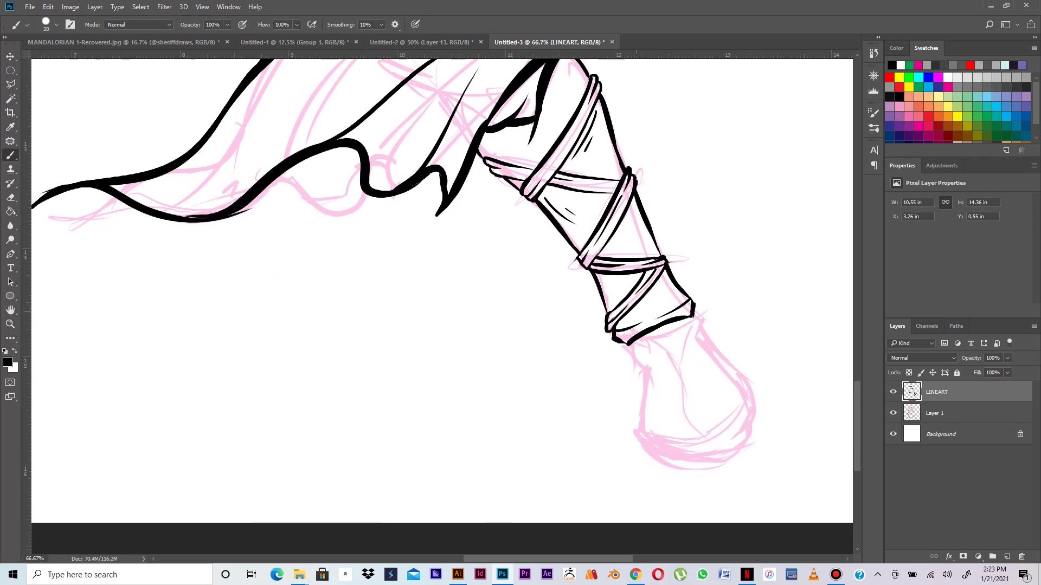
drag(478, 156, 497, 151)
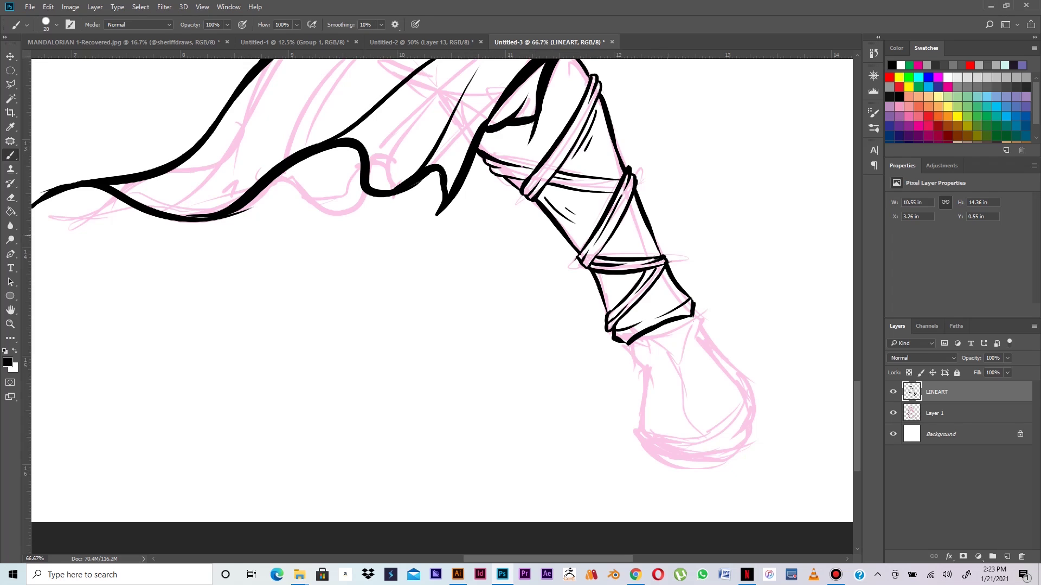
mouse_move(627, 345)
mouse_down()
mouse_move(645, 378)
mouse_move(639, 413)
mouse_up()
mouse_move(642, 376)
mouse_down()
mouse_move(652, 456)
mouse_move(694, 451)
mouse_move(685, 444)
mouse_move(720, 429)
mouse_up()
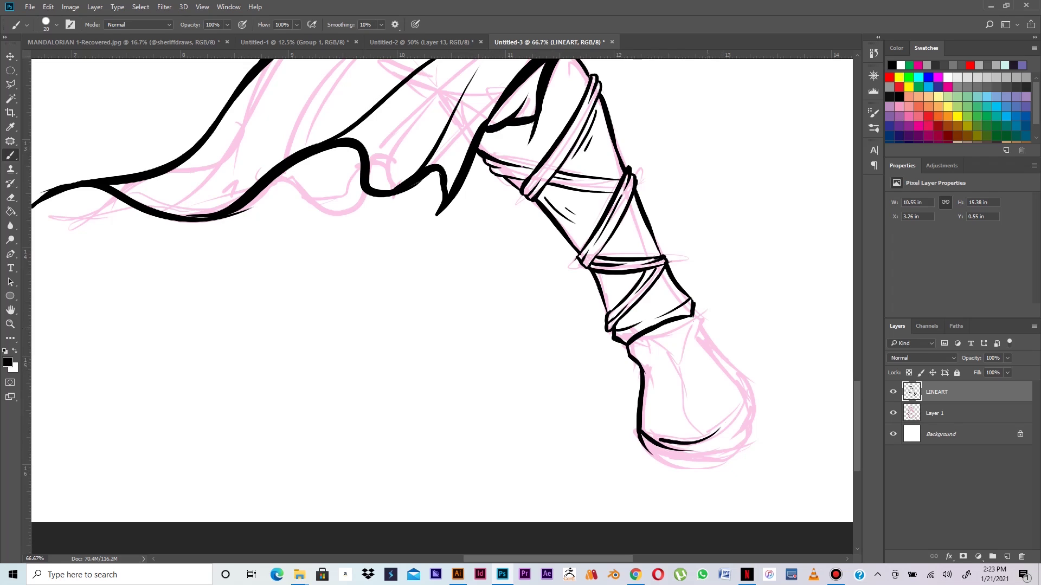
drag(695, 310, 744, 389)
drag(717, 346, 743, 399)
mouse_move(730, 359)
mouse_down()
mouse_move(752, 386)
mouse_move(727, 421)
mouse_up()
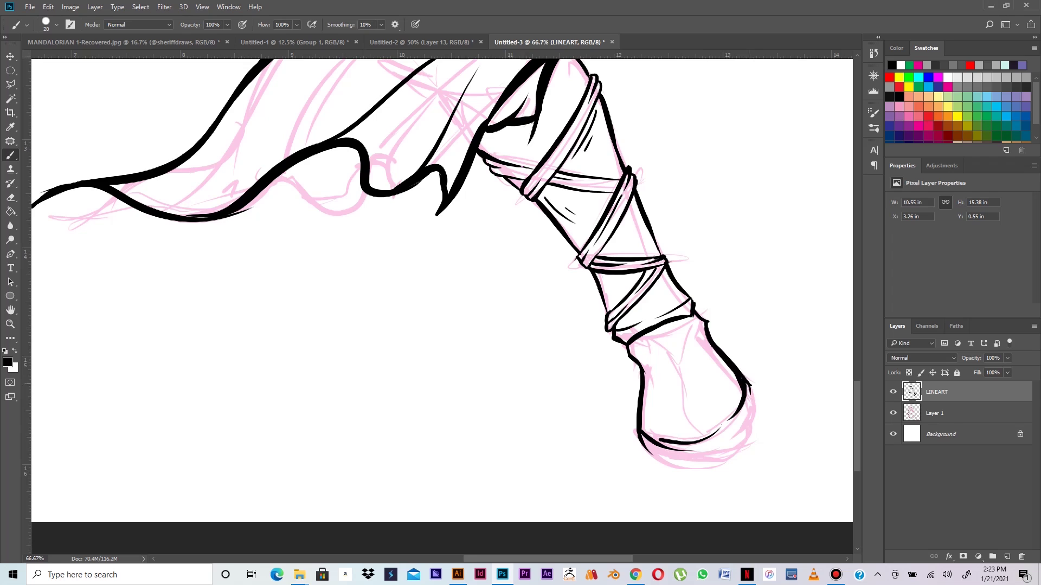
Step: Ink the crease lines on the extended leg's shoe and the rounded sole edge around its toe
drag(631, 344, 667, 365)
drag(674, 325, 697, 432)
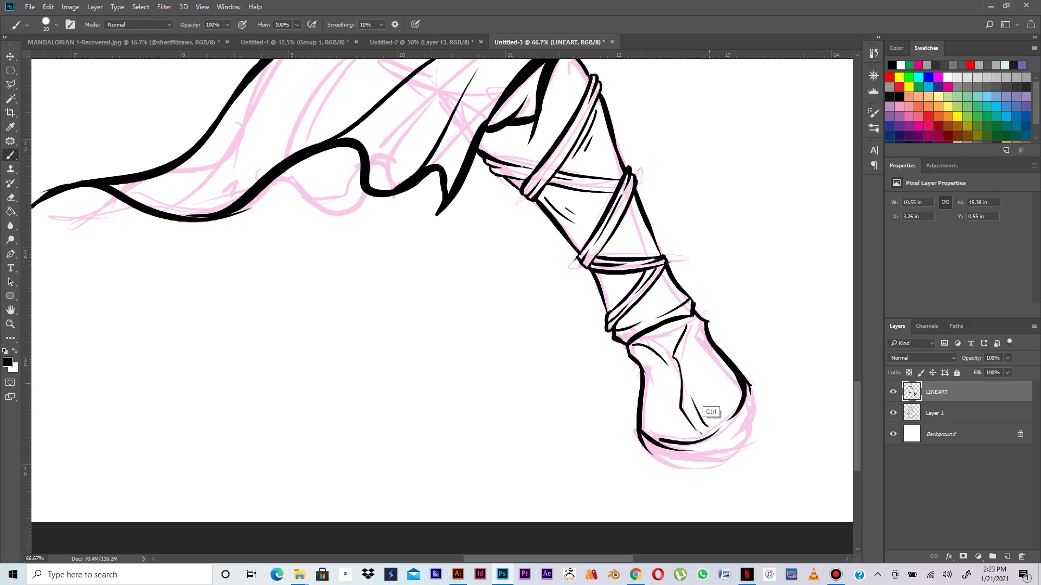
mouse_move(716, 391)
mouse_down()
mouse_move(711, 426)
mouse_move(718, 422)
mouse_up()
mouse_move(643, 438)
mouse_down()
mouse_move(678, 469)
mouse_move(733, 456)
mouse_up()
mouse_move(752, 387)
mouse_down()
mouse_move(739, 430)
mouse_move(752, 433)
mouse_move(727, 458)
mouse_up()
drag(755, 425, 720, 463)
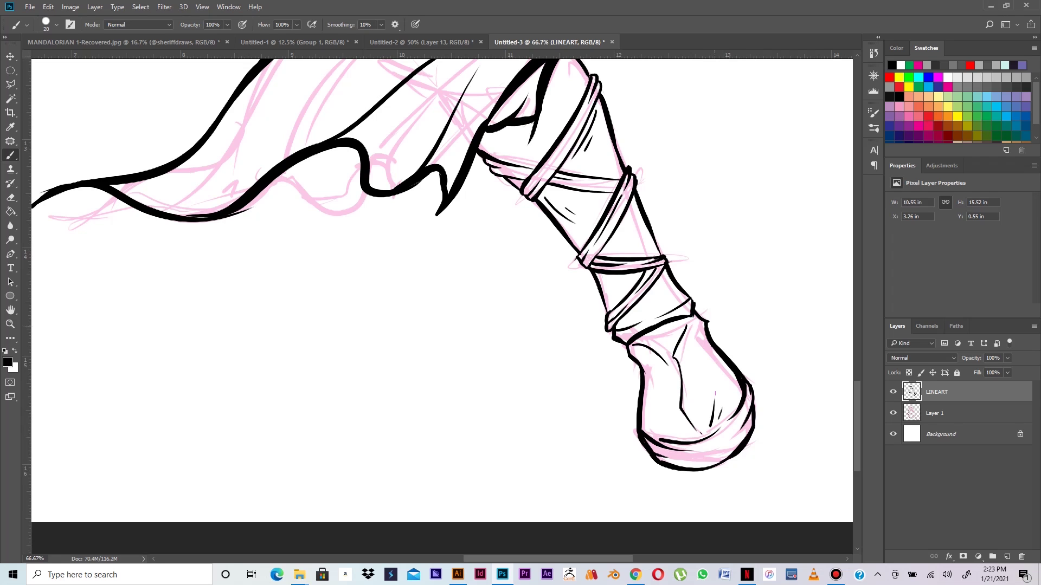
Step: Ink the short strap and shin contour just below the bent leg's trouser cuff
key(ctrl+minus)
key(ctrl+minus)
key(ctrl+minus)
key(ctrl+minus)
key(ctrl+plus)
key(ctrl+plus)
key(ctrl+plus)
key(ctrl+plus)
key(ctrl+plus)
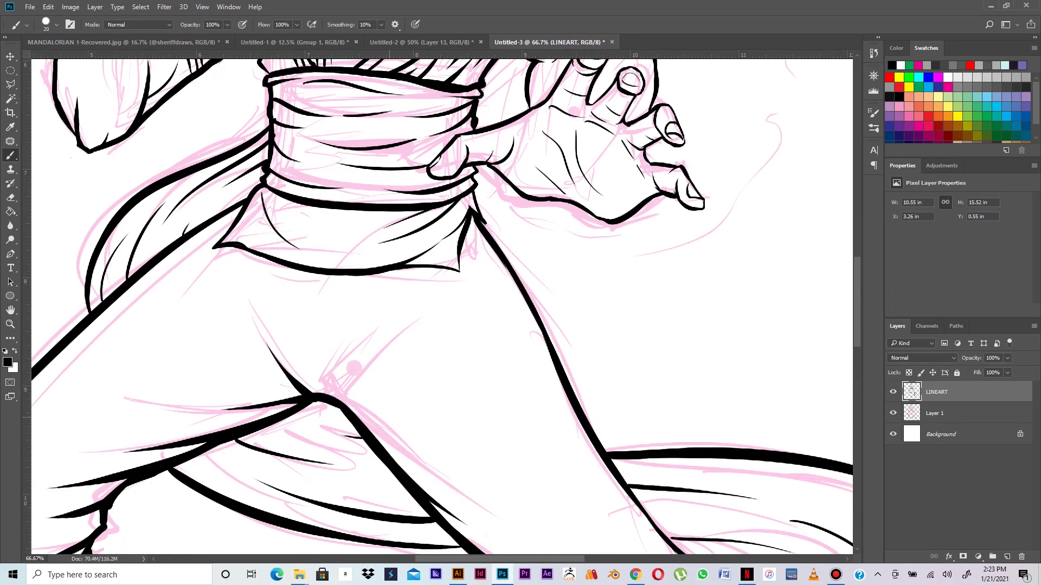
drag(391, 396, 542, 222)
drag(175, 447, 341, 165)
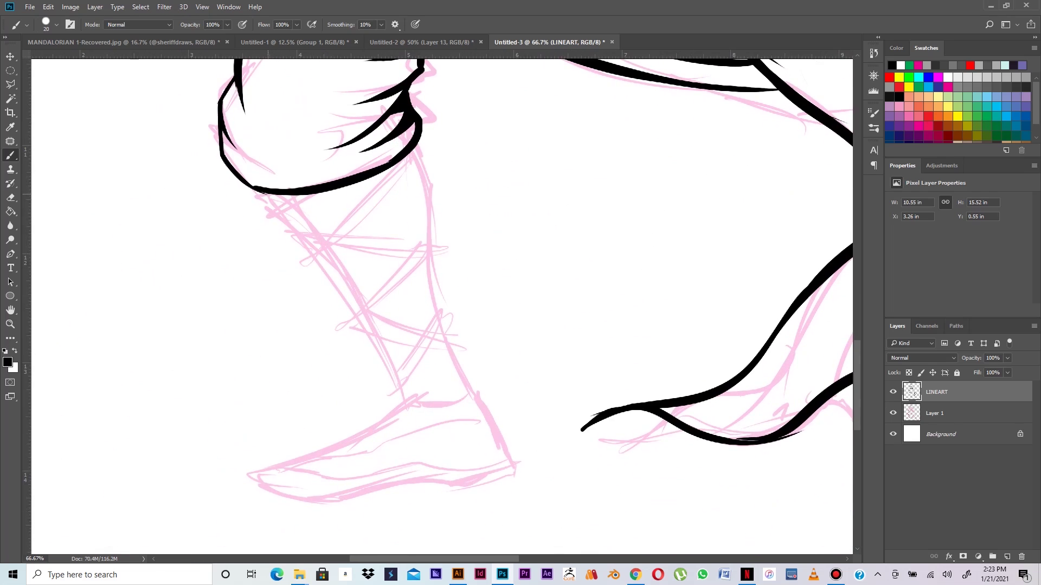
mouse_move(260, 192)
mouse_down()
mouse_move(275, 218)
mouse_move(320, 194)
mouse_move(293, 230)
mouse_up()
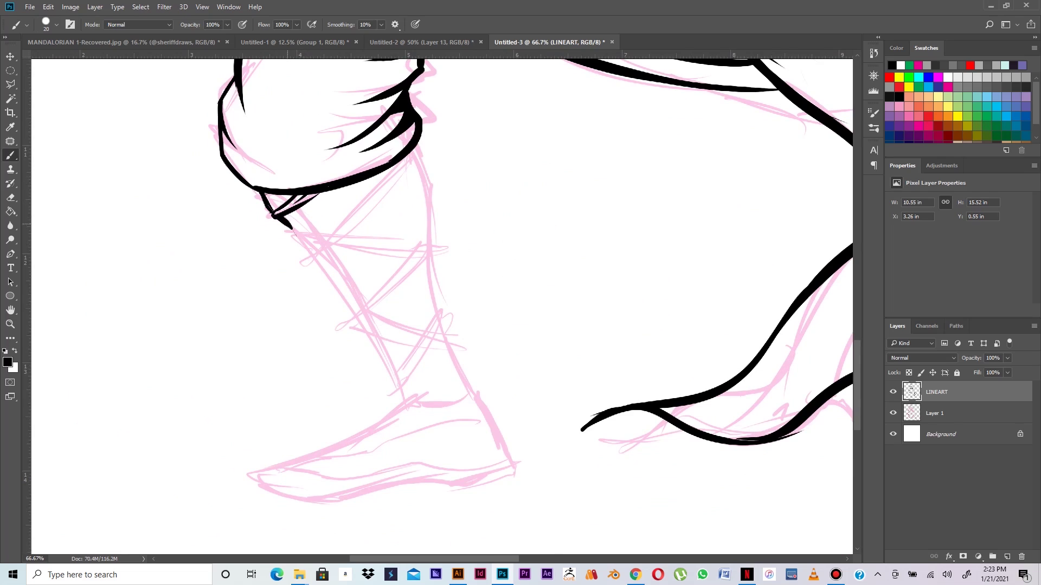
Step: Ink the long diagonal strap running from behind the bent knee down to the shin
mouse_move(400, 161)
mouse_down()
mouse_move(303, 254)
mouse_move(359, 218)
mouse_up()
mouse_move(413, 150)
mouse_down()
mouse_move(371, 204)
mouse_move(420, 156)
mouse_move(332, 243)
mouse_move(294, 243)
mouse_move(300, 253)
mouse_move(301, 237)
mouse_move(308, 249)
mouse_move(324, 236)
mouse_move(316, 240)
mouse_move(429, 263)
mouse_up()
key(ctrl+alt+z)
key(ctrl+alt+z)
key(ctrl+alt+z)
key(ctrl+z)
Step: Ink the horizontal band crossing behind the bent leg's long diagonal strap
drag(327, 253, 402, 254)
key(ctrl+z)
drag(328, 253, 430, 251)
key(ctrl+z)
mouse_move(341, 237)
mouse_down()
mouse_move(420, 246)
mouse_move(351, 317)
mouse_move(370, 309)
mouse_up()
Step: Ink the bent leg's second diagonal strap and the calf contour above it with short shading strokes
drag(426, 252, 359, 328)
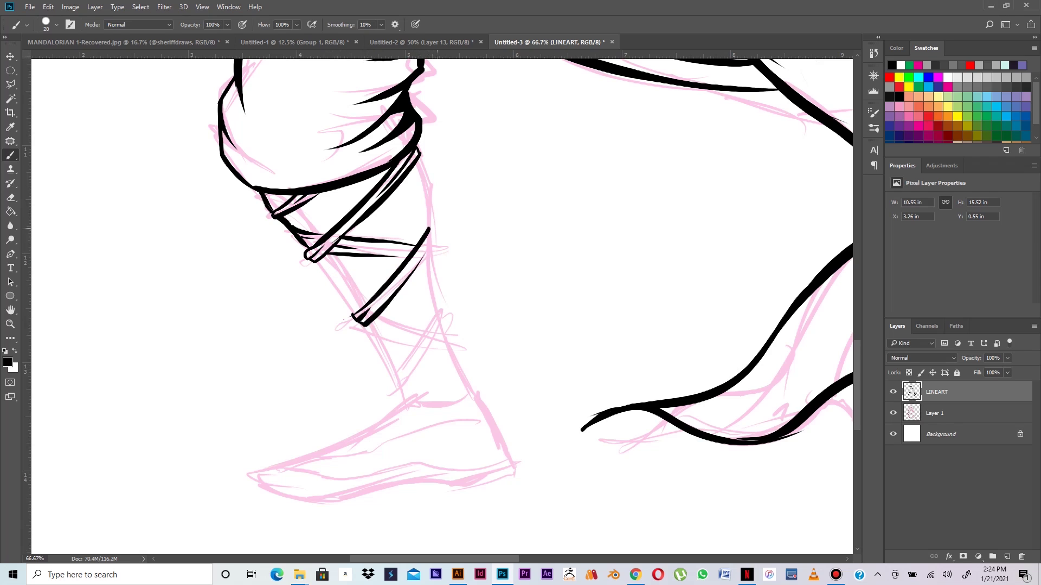
drag(432, 229, 416, 270)
drag(418, 158, 431, 229)
drag(413, 170, 418, 223)
key(ctrl+z)
mouse_move(416, 174)
mouse_down()
mouse_move(420, 227)
mouse_move(407, 206)
mouse_up()
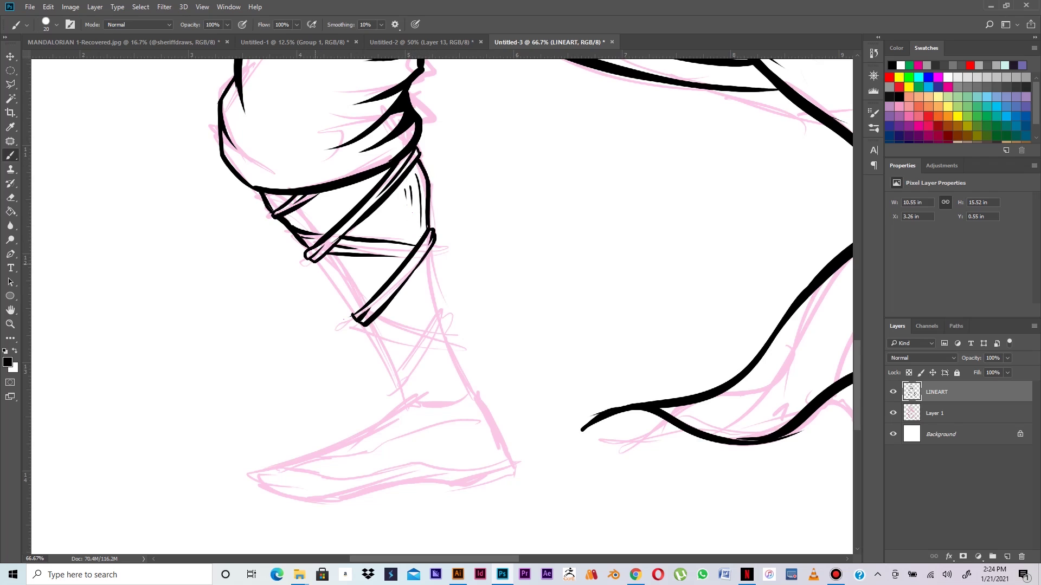
Step: Ink the bent leg's shin contour between the diagonal straps and on down towards the ankle
drag(319, 261, 353, 315)
key(ctrl+z)
drag(320, 261, 353, 315)
mouse_move(348, 309)
mouse_down()
mouse_move(362, 305)
mouse_move(423, 352)
mouse_up()
key(ctrl+z)
drag(357, 318, 395, 381)
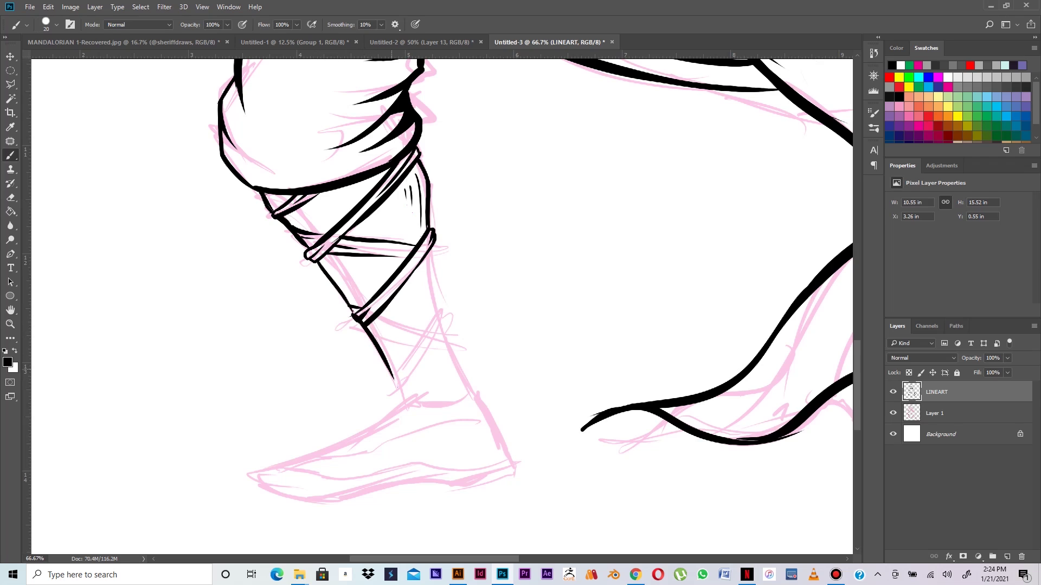
Step: Ink the bent leg's lower crossing band and lowest diagonal strap, closing their ends at the calf
mouse_move(367, 326)
mouse_down()
mouse_move(417, 347)
mouse_move(397, 334)
mouse_move(429, 338)
mouse_up()
mouse_move(388, 255)
mouse_down()
mouse_move(433, 255)
mouse_move(438, 310)
mouse_move(396, 384)
mouse_up()
key(ctrl+z)
key(ctrl+z)
mouse_move(441, 307)
mouse_down()
mouse_move(392, 373)
mouse_move(401, 389)
mouse_up()
key(ctrl+z)
mouse_move(441, 308)
mouse_down()
mouse_move(444, 323)
mouse_move(399, 390)
mouse_move(441, 324)
mouse_move(449, 350)
mouse_up()
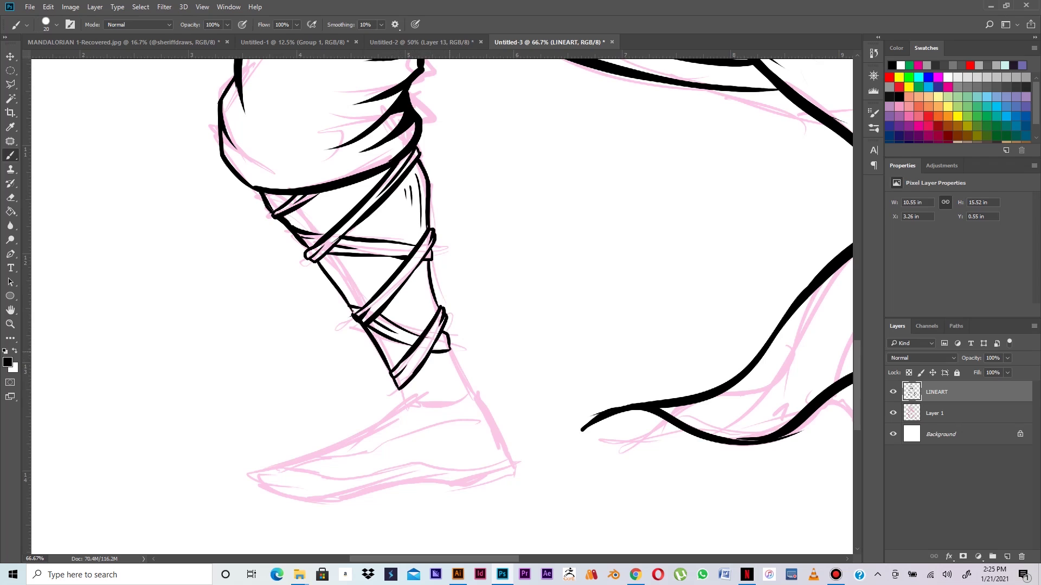
Step: Ink the bent leg's ankle contours and wrap hem, and add short shading strokes along the calf
drag(400, 389, 404, 404)
drag(404, 403, 469, 395)
drag(450, 350, 484, 395)
key(ctrl+z)
mouse_move(450, 349)
mouse_down()
mouse_move(477, 399)
mouse_move(451, 394)
mouse_up()
drag(444, 358, 448, 390)
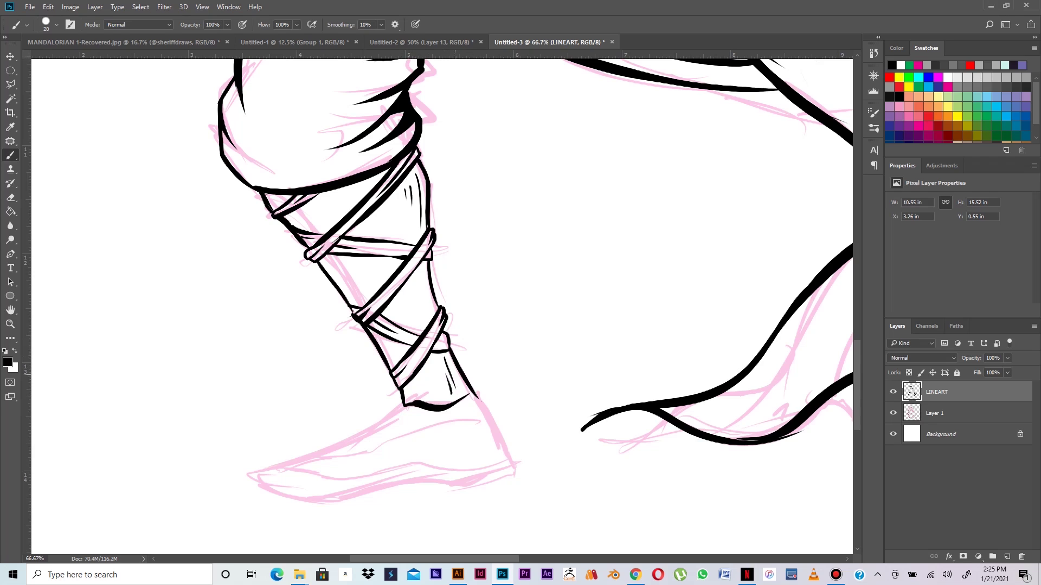
drag(422, 265, 429, 318)
drag(414, 283, 422, 329)
Step: Ink the bent leg's shoe, including its outline, heel, sole line and ankle crease
mouse_move(405, 407)
mouse_down()
mouse_move(261, 485)
mouse_move(350, 506)
mouse_move(439, 473)
mouse_move(482, 490)
mouse_move(508, 471)
mouse_up()
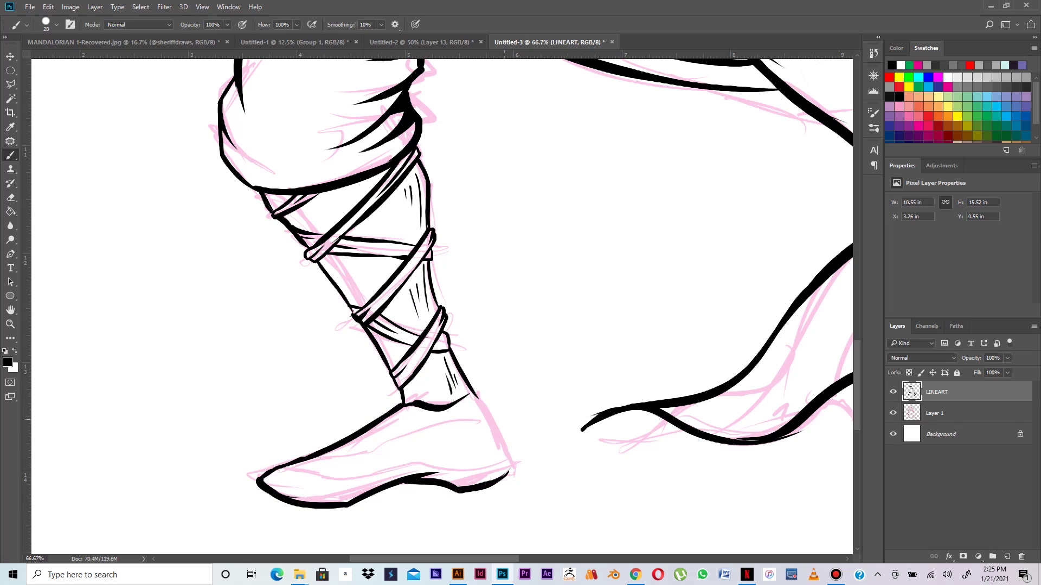
drag(474, 397, 503, 451)
drag(481, 408, 510, 466)
drag(480, 398, 502, 440)
mouse_move(766, 429)
mouse_down()
mouse_move(398, 350)
mouse_move(264, 267)
mouse_move(502, 303)
mouse_move(684, 287)
mouse_move(674, 288)
mouse_up()
drag(187, 326, 271, 341)
mouse_move(415, 326)
mouse_down()
mouse_move(302, 325)
mouse_move(247, 340)
mouse_move(232, 317)
mouse_move(299, 288)
mouse_move(291, 293)
mouse_move(387, 288)
mouse_up()
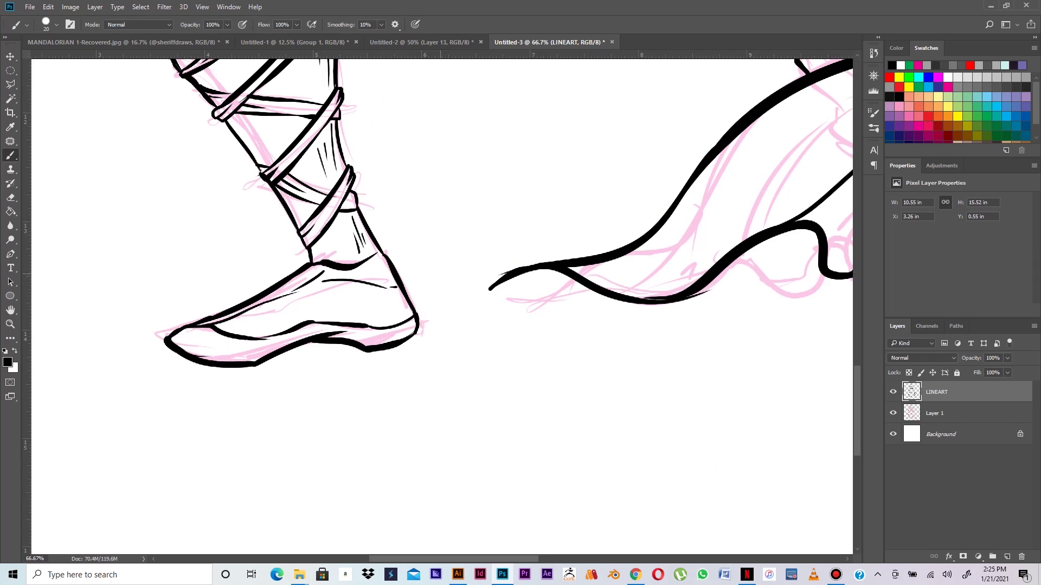
Step: Erase around the sash tail's end to taper it into a fine point
key(e)
drag(490, 294, 538, 277)
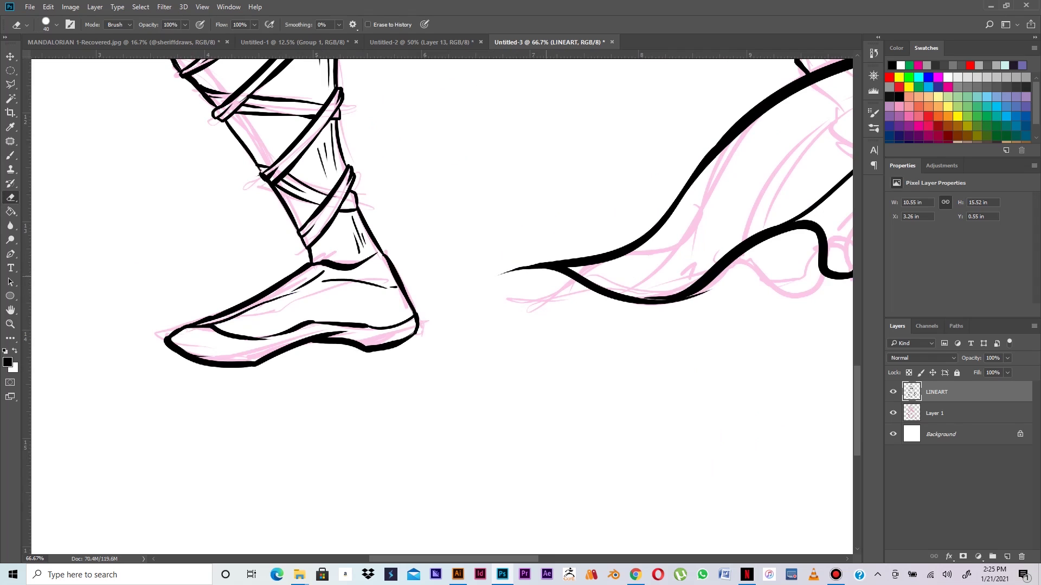
Step: Erase the stray end of the sash's lower outline and hide the pink sketch on Layer 1
drag(711, 302, 652, 311)
key(b)
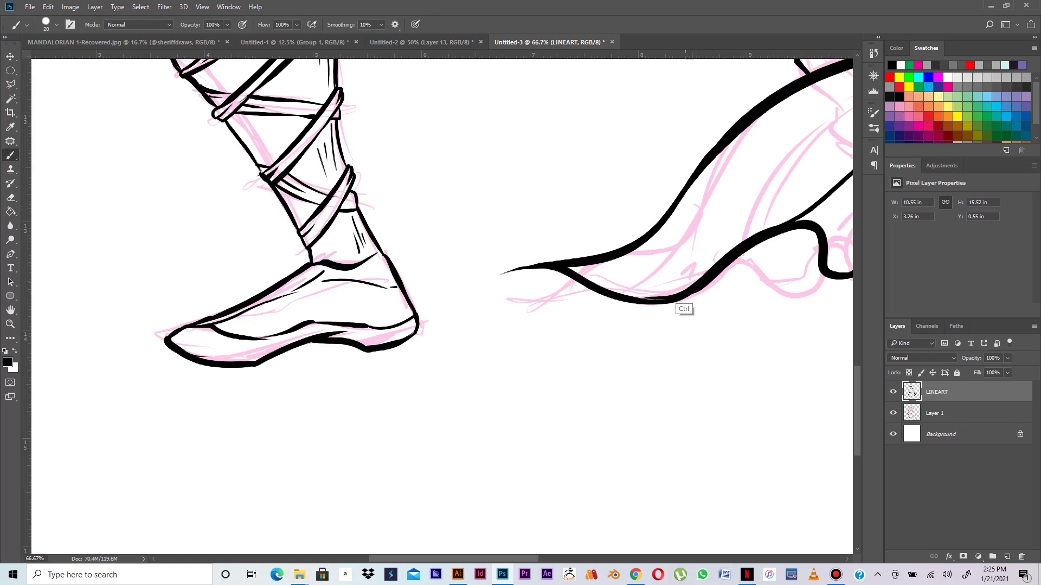
key(ctrl+minus)
key(ctrl+minus)
key(ctrl+minus)
key(ctrl+minus)
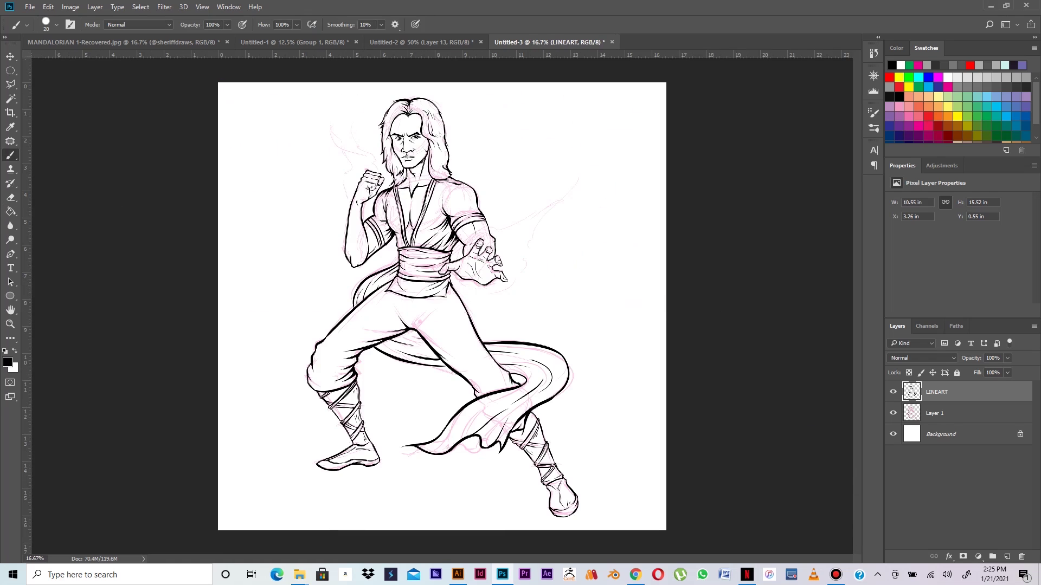
click(893, 413)
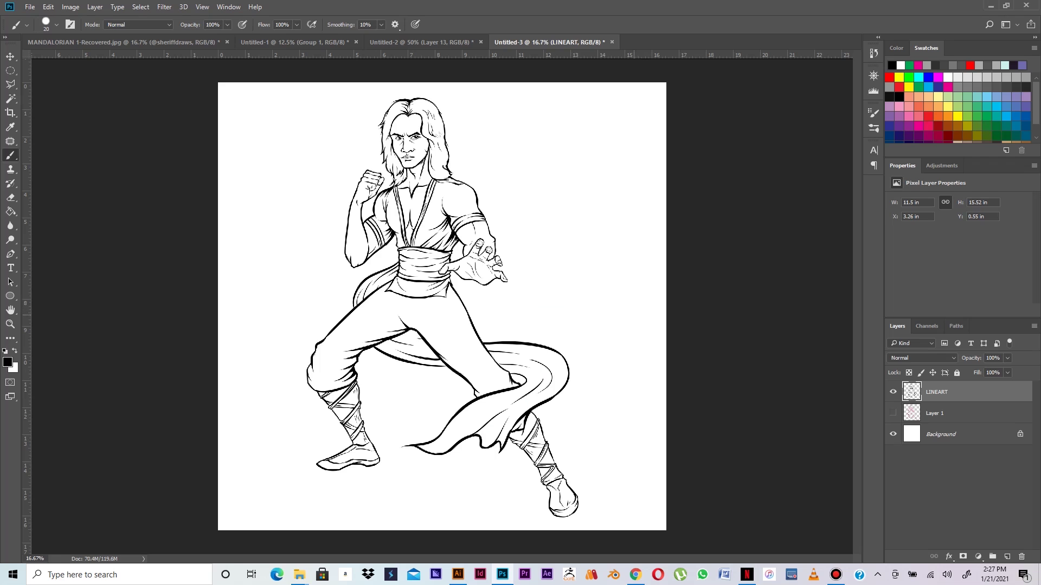
Step: Select the face, chest, arm and hand areas on the LINEART layer with the Magic Wand and expand the selection
key(ctrl+plus)
key(ctrl+plus)
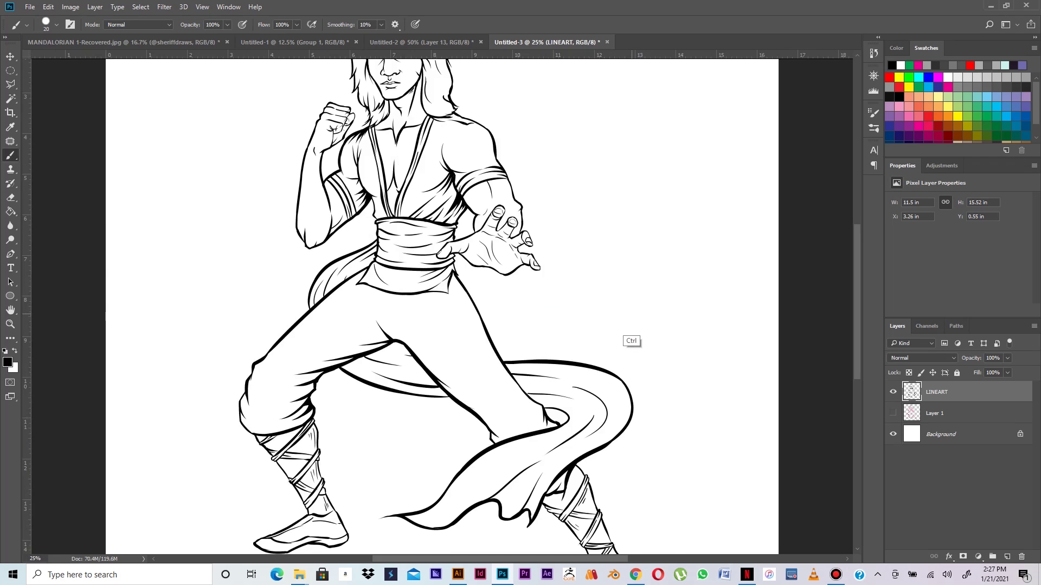
drag(421, 243, 508, 418)
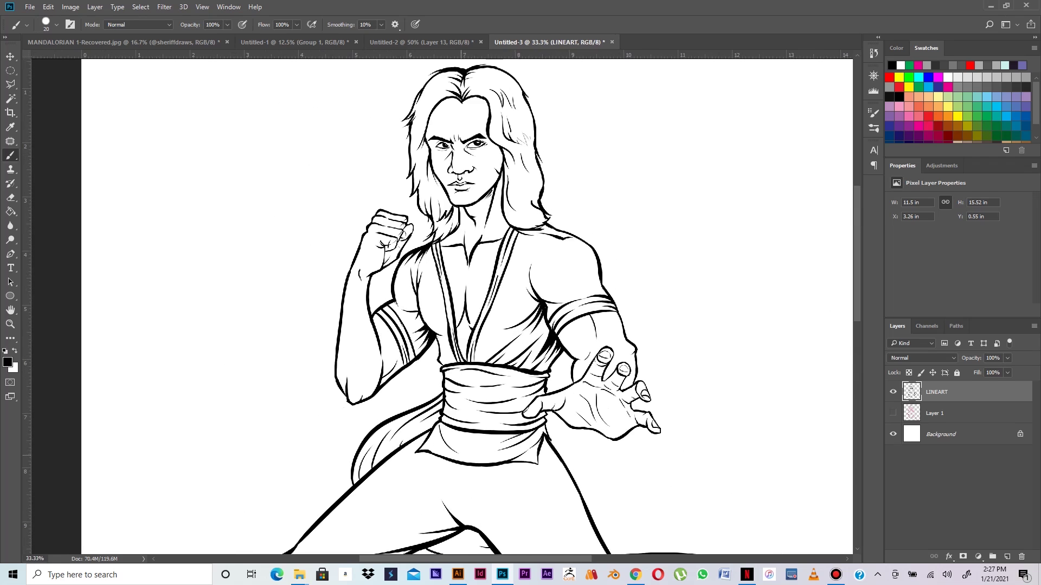
key(w)
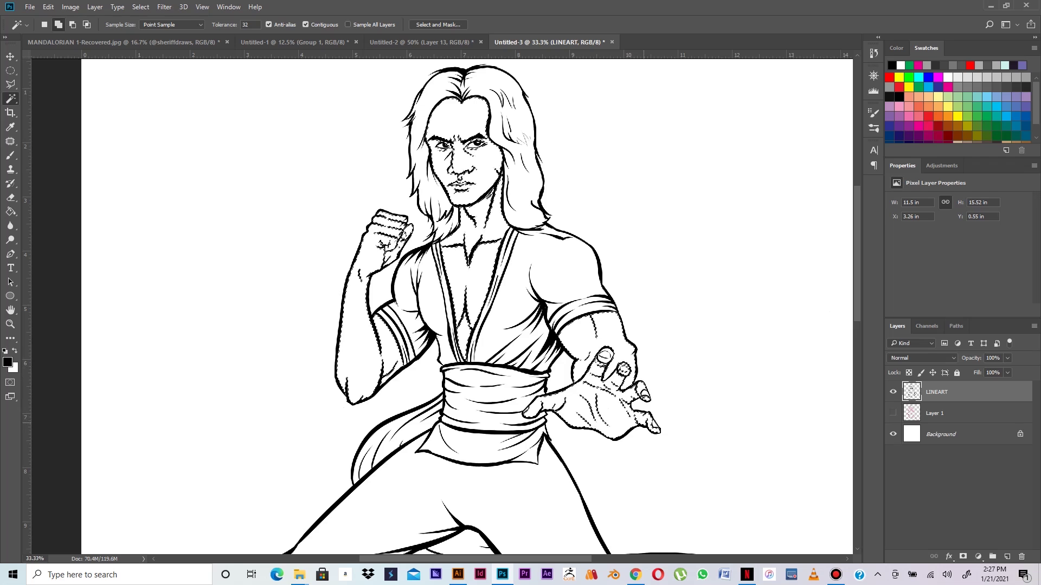
drag(521, 418, 543, 410)
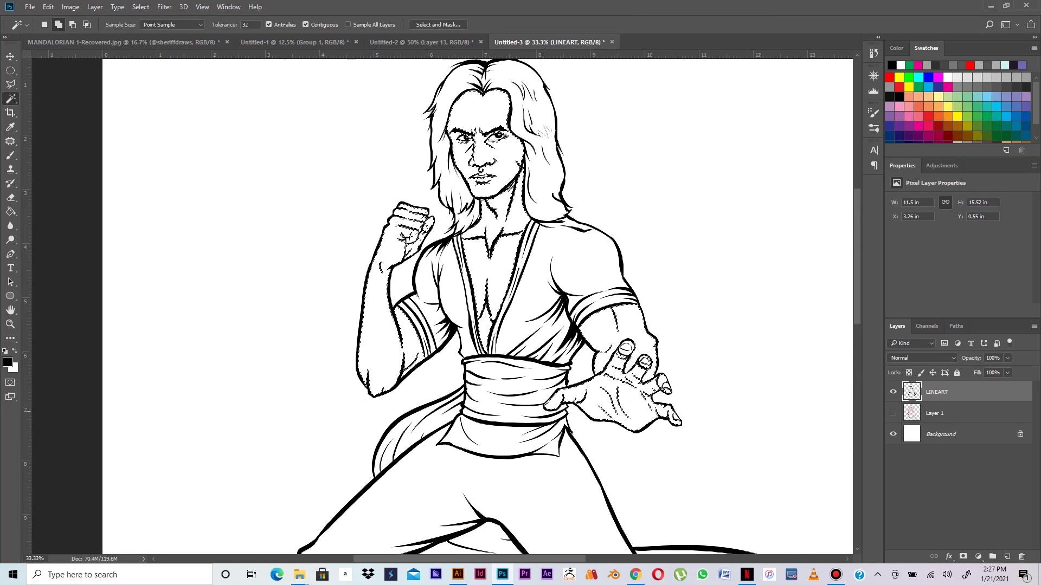
click(140, 7)
mouse_move(179, 147)
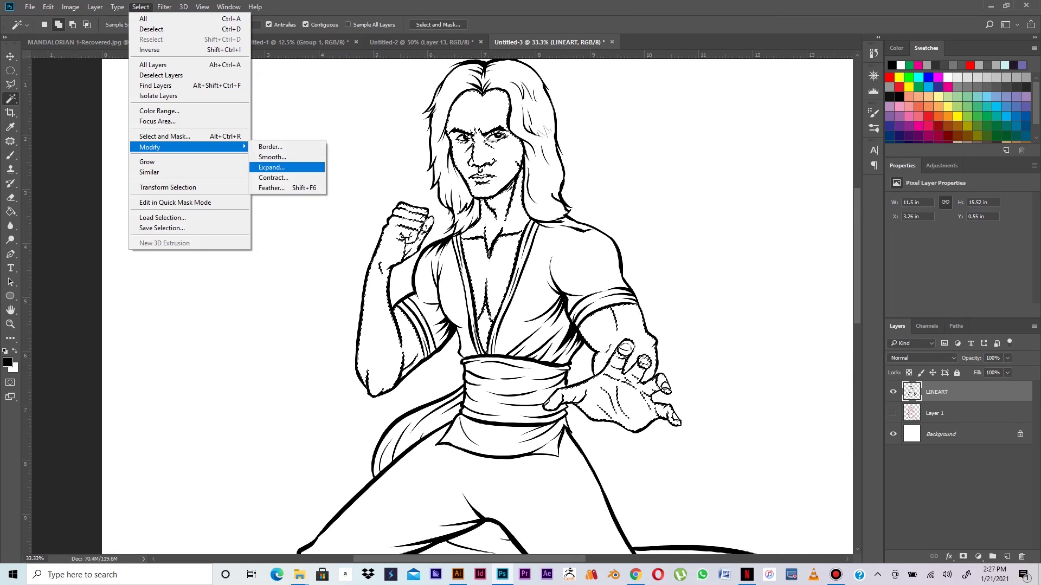
click(272, 167)
key(Return)
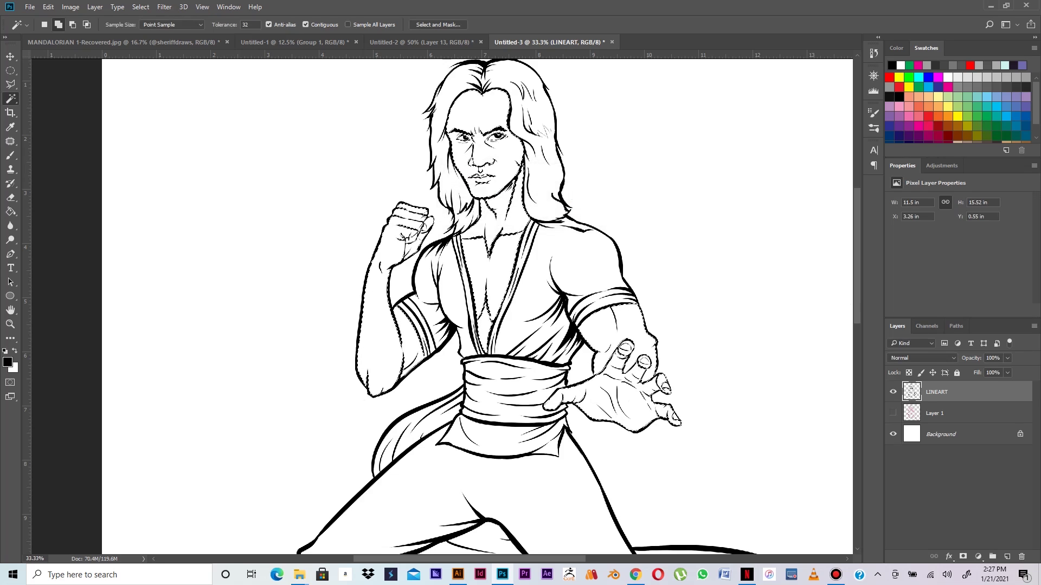
Step: Create a new layer named SKIN directly beneath the LINEART layer
click(954, 413)
double_click(934, 414)
text(SKIN)
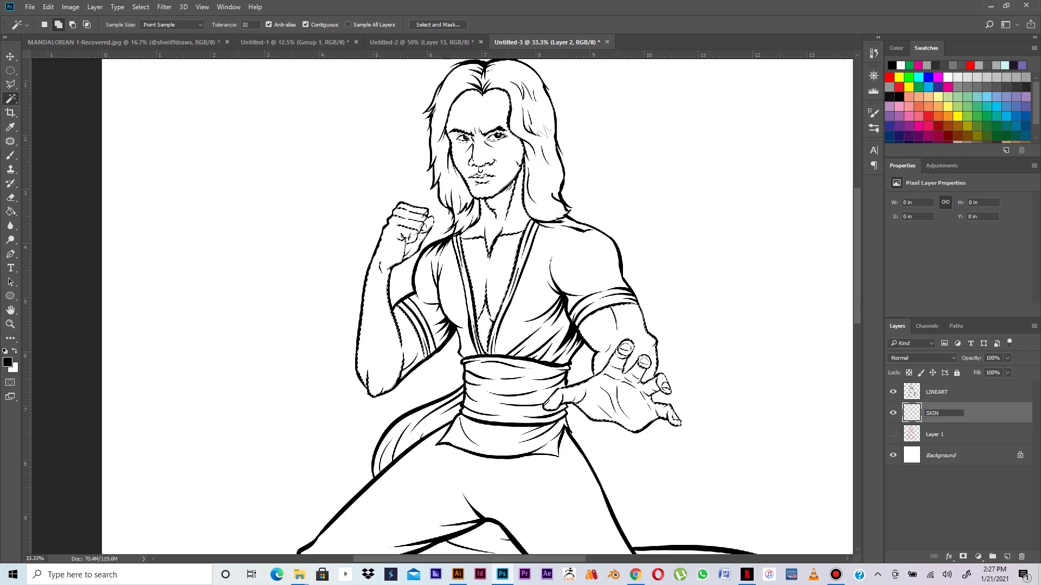
key(Return)
Step: Fill the selected skin areas with a light orange swatch colour on the SKIN layer and deselect
click(938, 107)
click(11, 212)
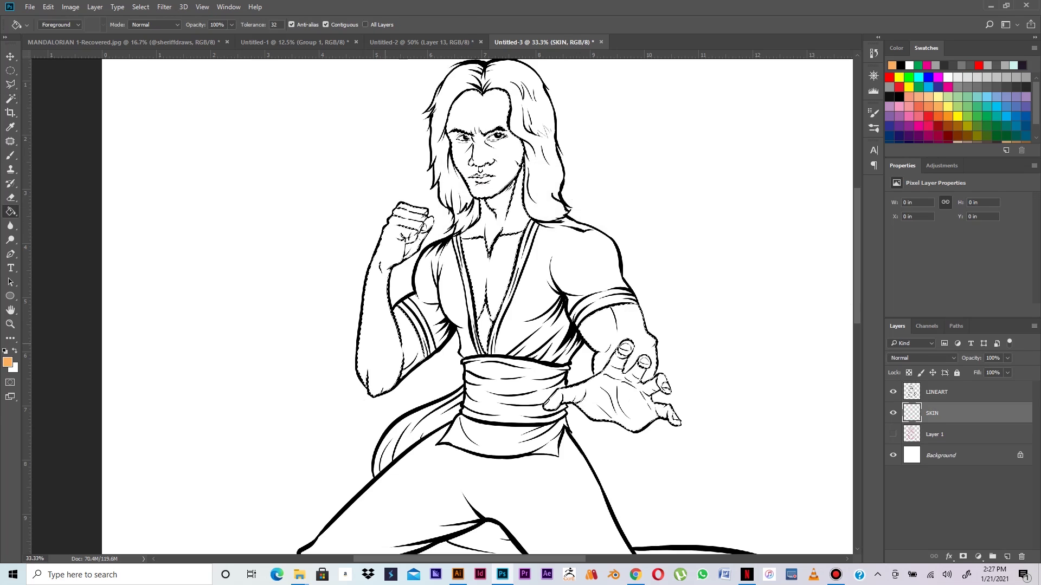
click(389, 346)
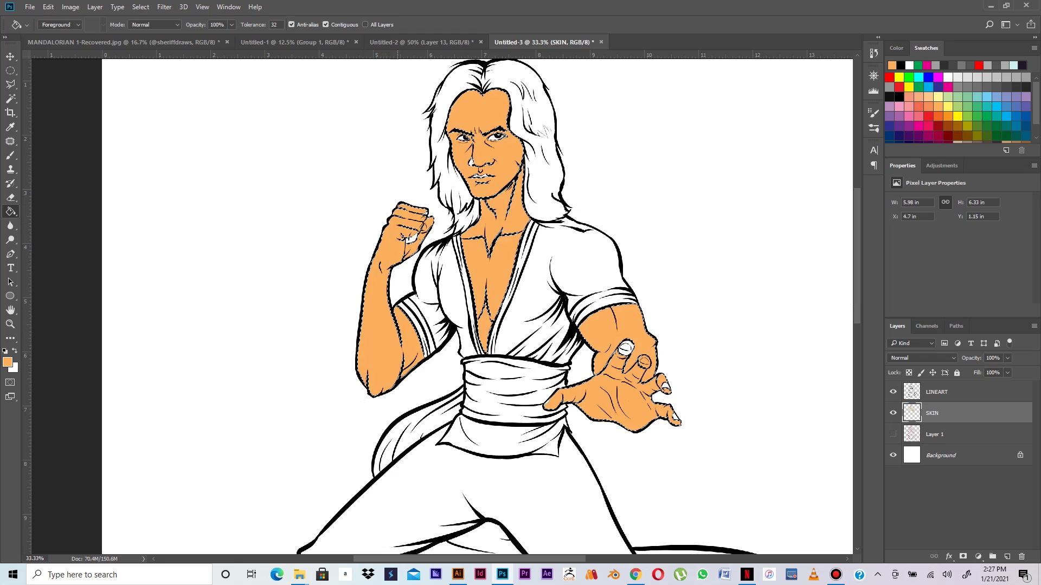
key(ctrl+d)
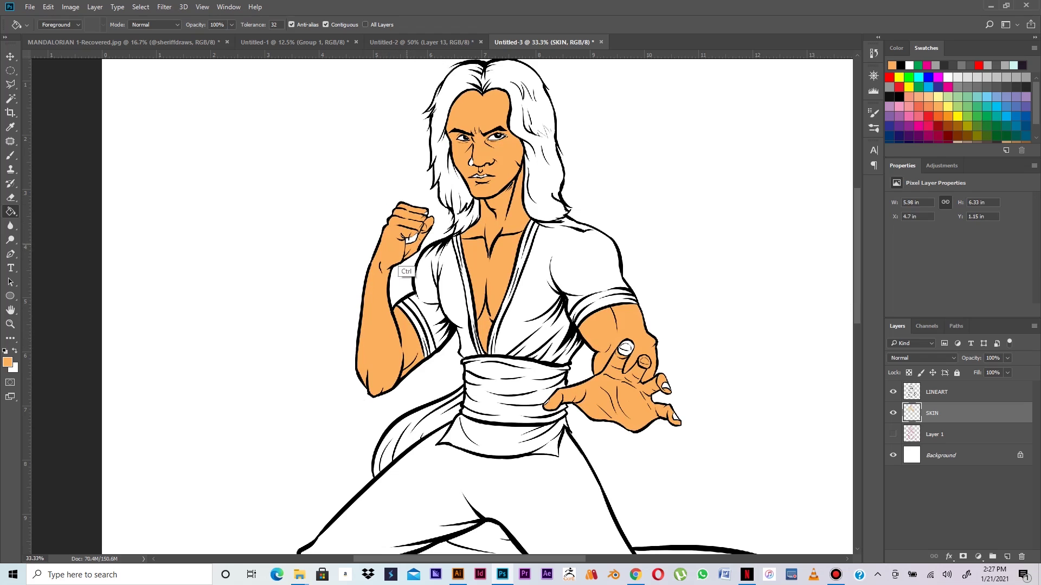
Step: Brush orange over the unfilled gaps in the raised fist and the fingertips of the outstretched hand
key(b)
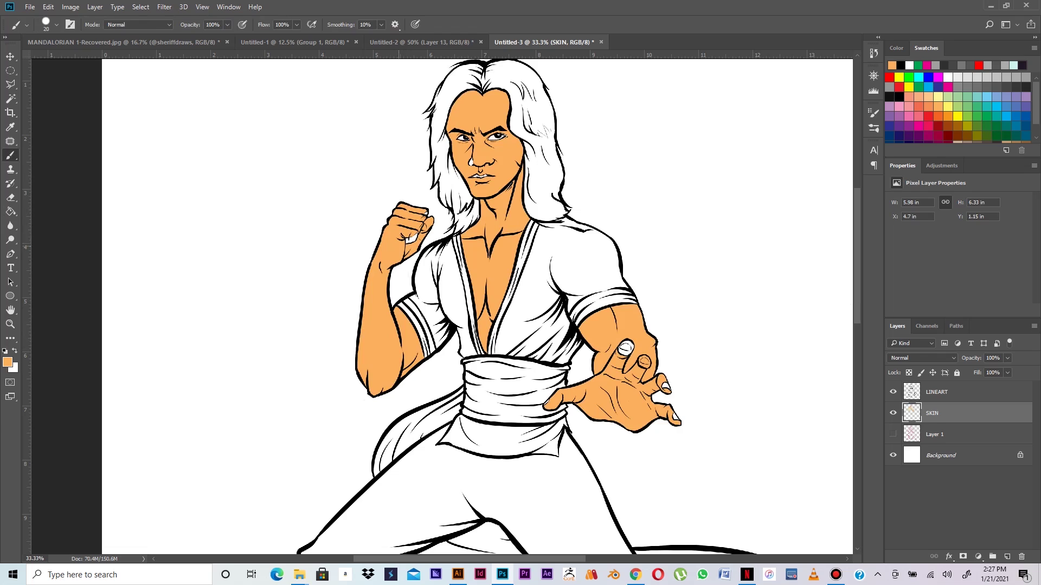
drag(408, 240, 413, 239)
mouse_move(627, 346)
mouse_down()
mouse_move(615, 360)
mouse_move(629, 344)
mouse_up()
key(e)
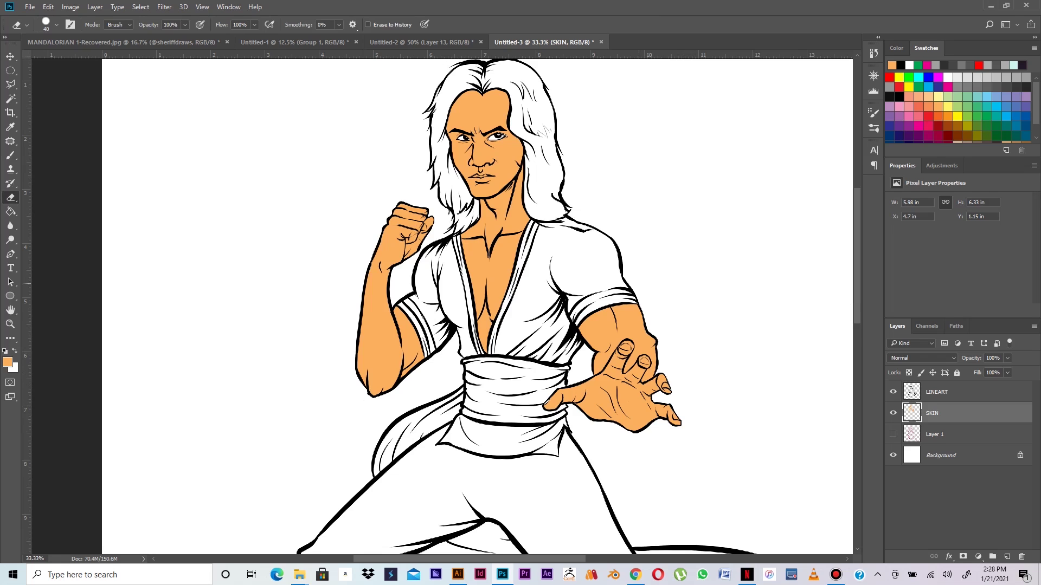
Step: Select the shirt, sleeve, waist flap and trouser areas on the LINEART layer with the Magic Wand
scroll(637, 312, down, 2)
scroll(639, 307, up, 1)
mouse_move(508, 223)
mouse_down()
mouse_move(584, 330)
mouse_move(589, 272)
mouse_up()
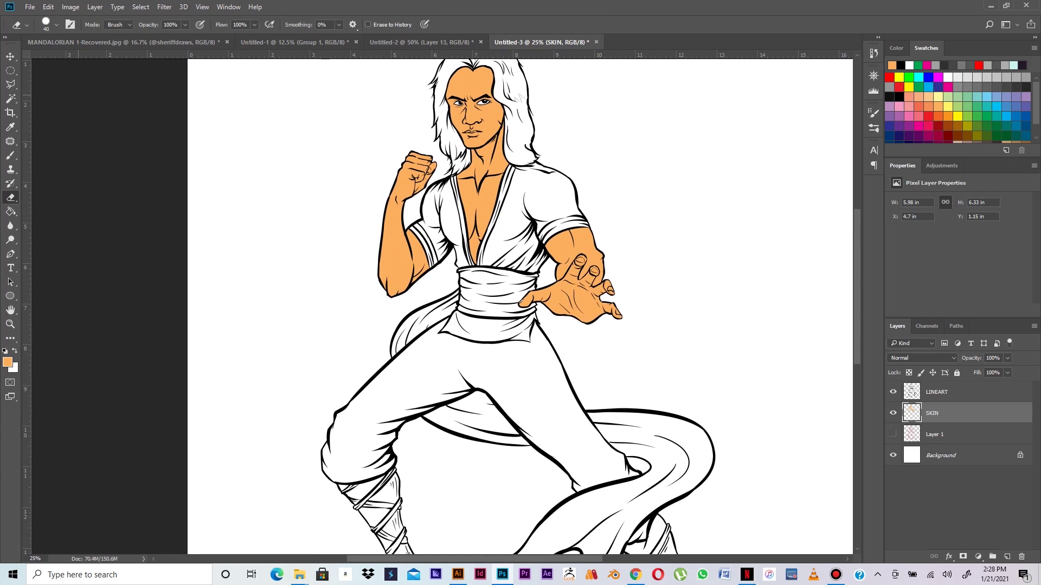
click(10, 98)
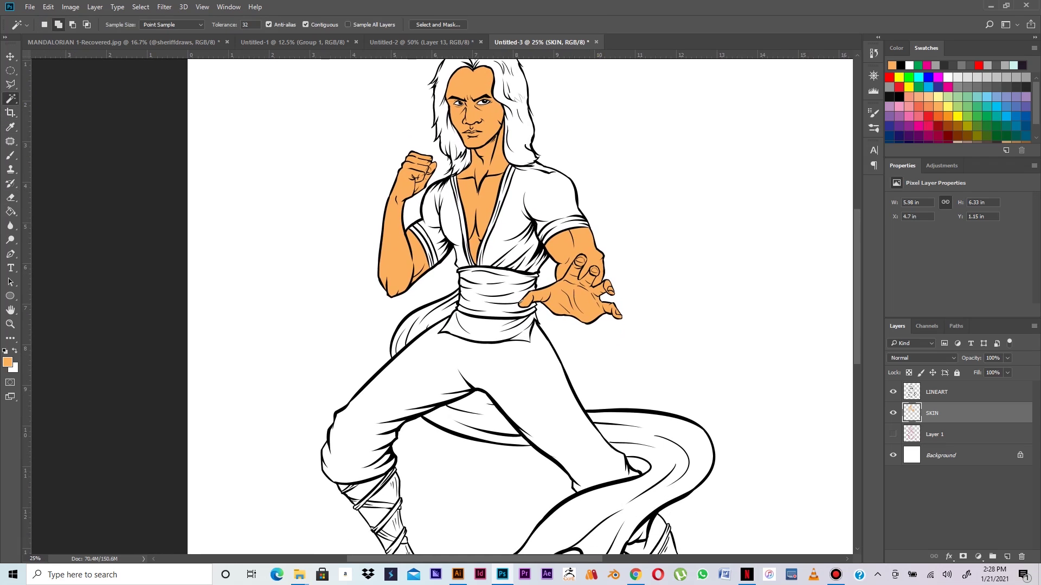
click(945, 392)
click(437, 241)
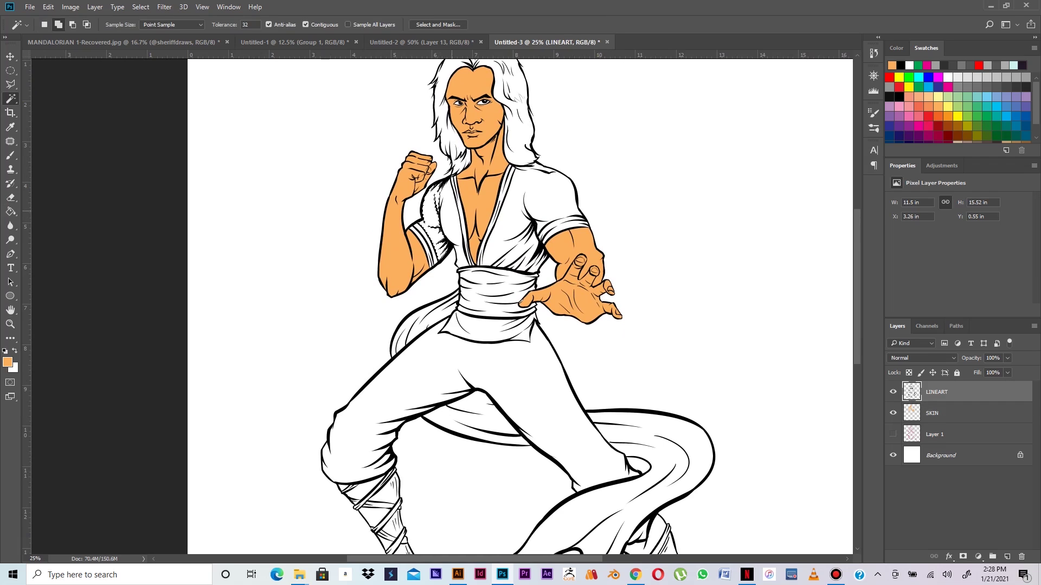
click(562, 226)
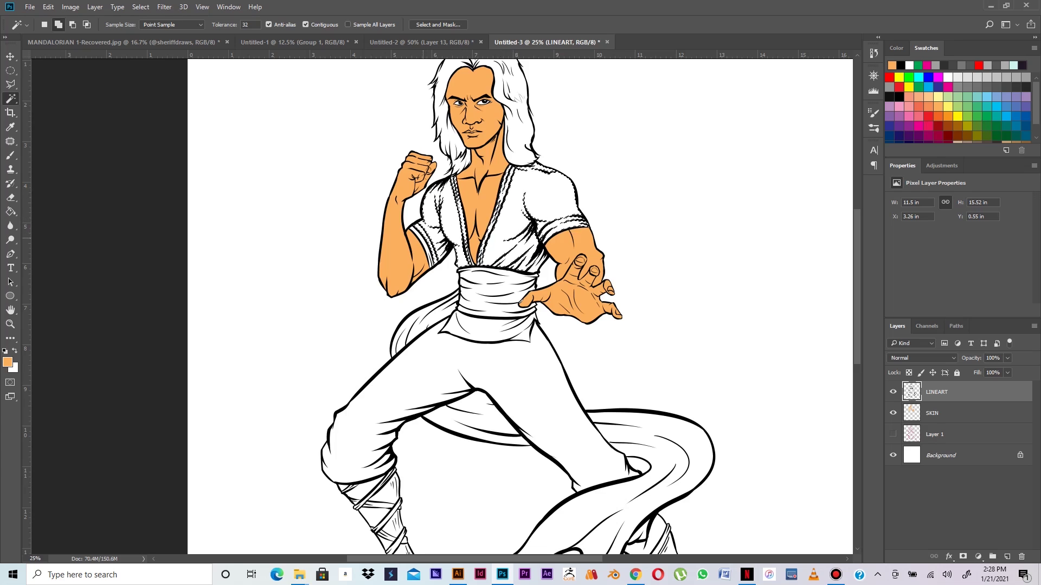
click(486, 331)
click(487, 368)
drag(490, 423, 505, 283)
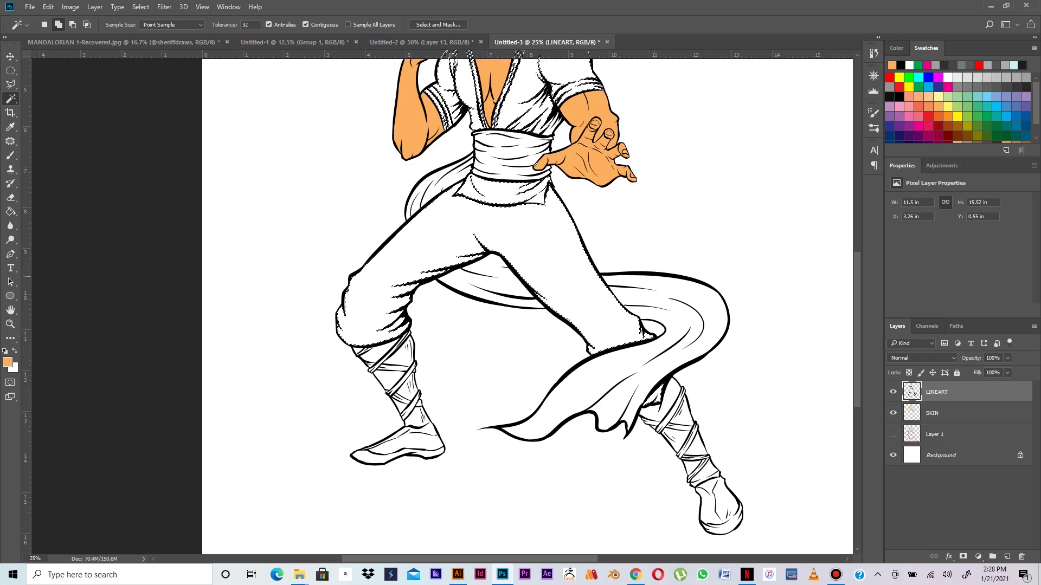
Step: Expand the outfit selection by 3 pixels
click(140, 6)
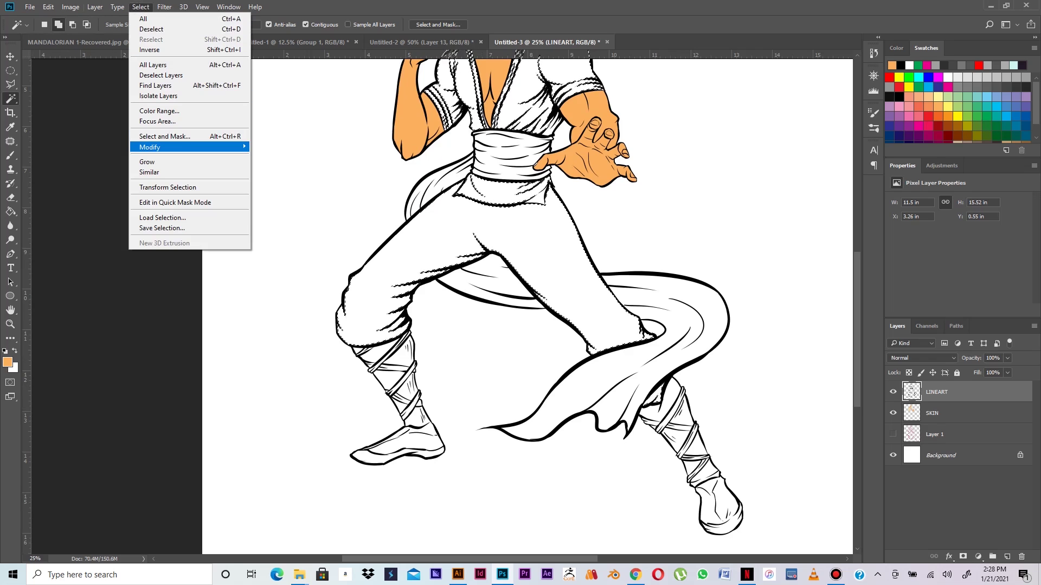
mouse_move(239, 147)
click(271, 166)
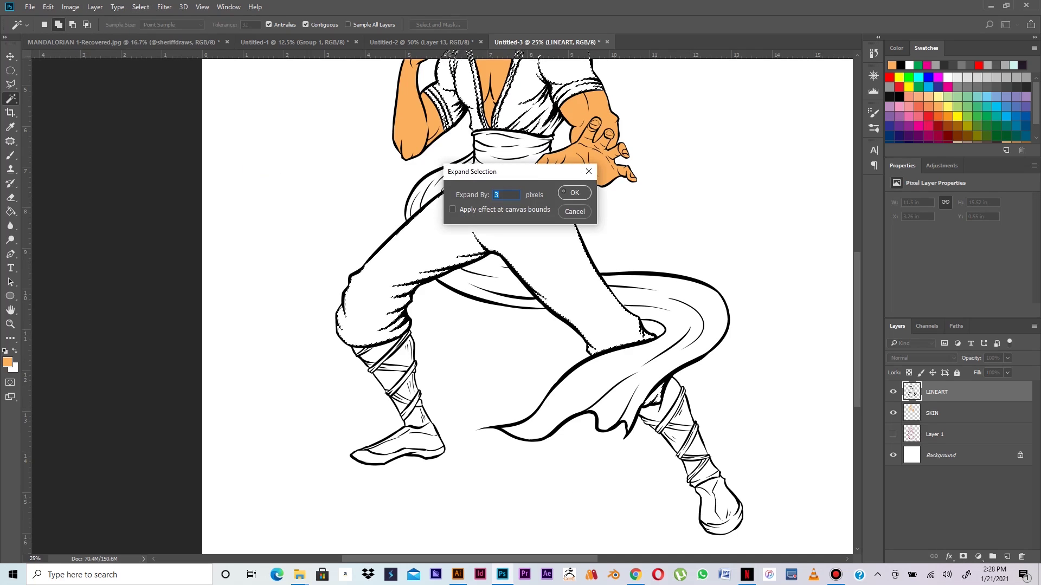
key(Return)
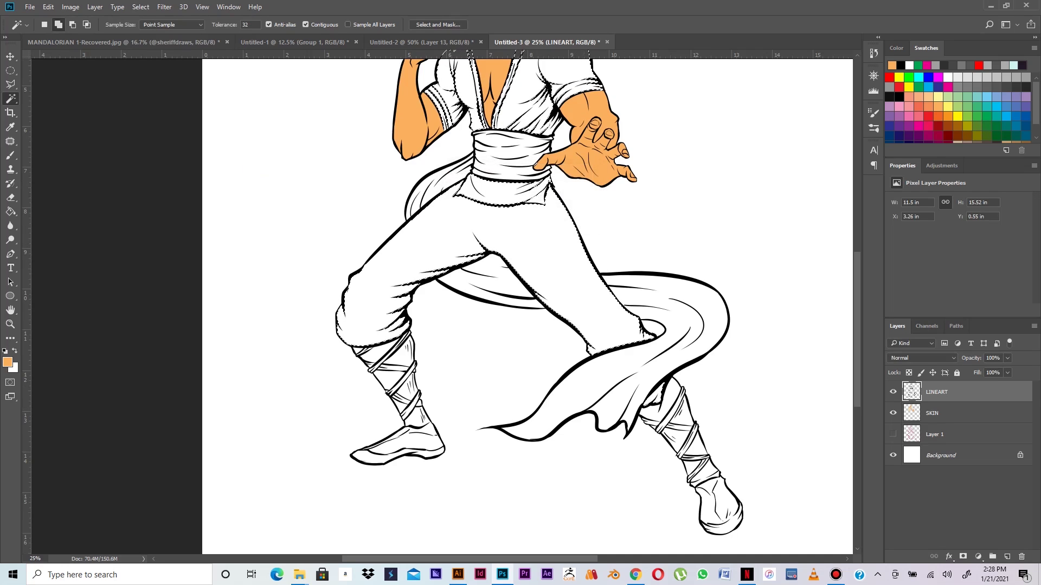
Step: Create a new layer named GEAR between the SKIN layer and Layer 1
click(965, 413)
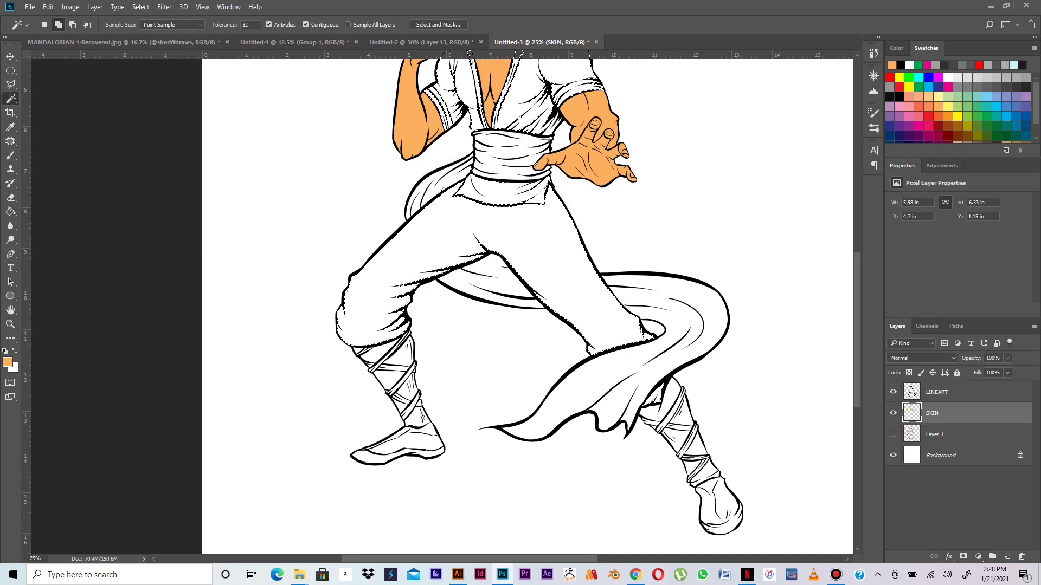
click(966, 434)
click(1007, 556)
double_click(934, 434)
text(GEA)
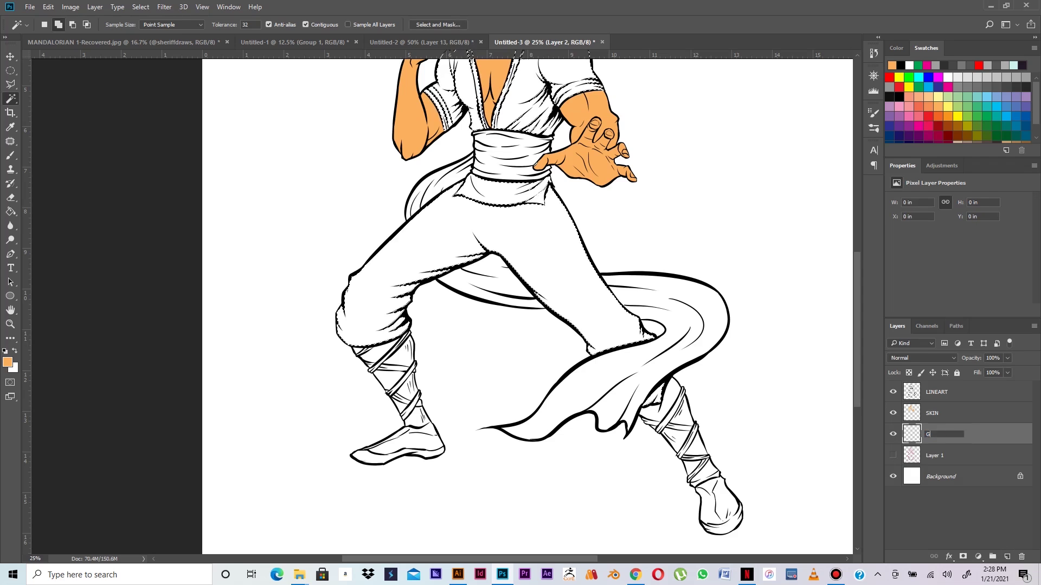
key(Return)
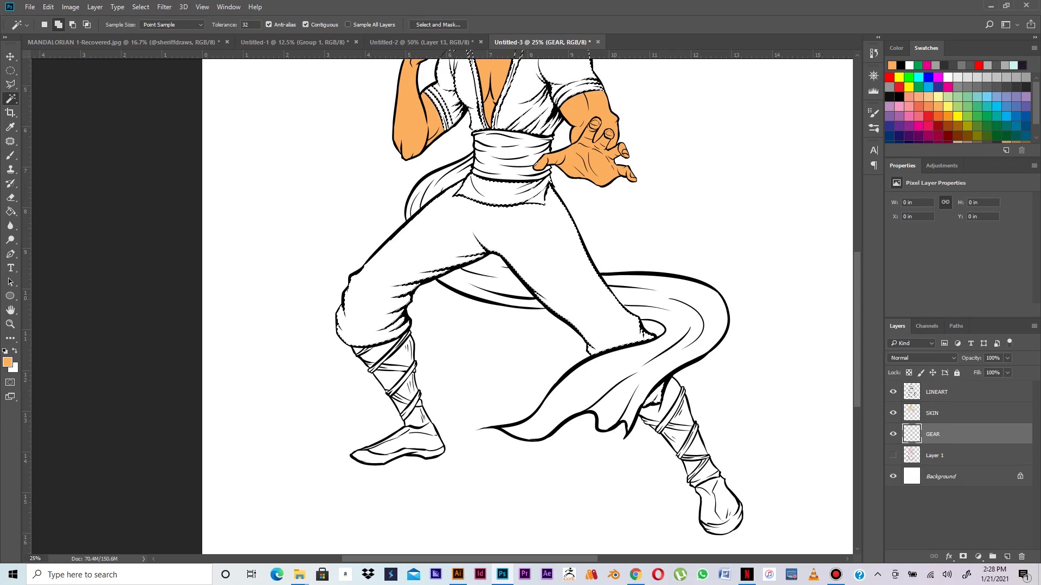
Step: Set the foreground colour to dark grey 3d3939 and fill the selected shirt and trousers on the GEAR layer
click(944, 65)
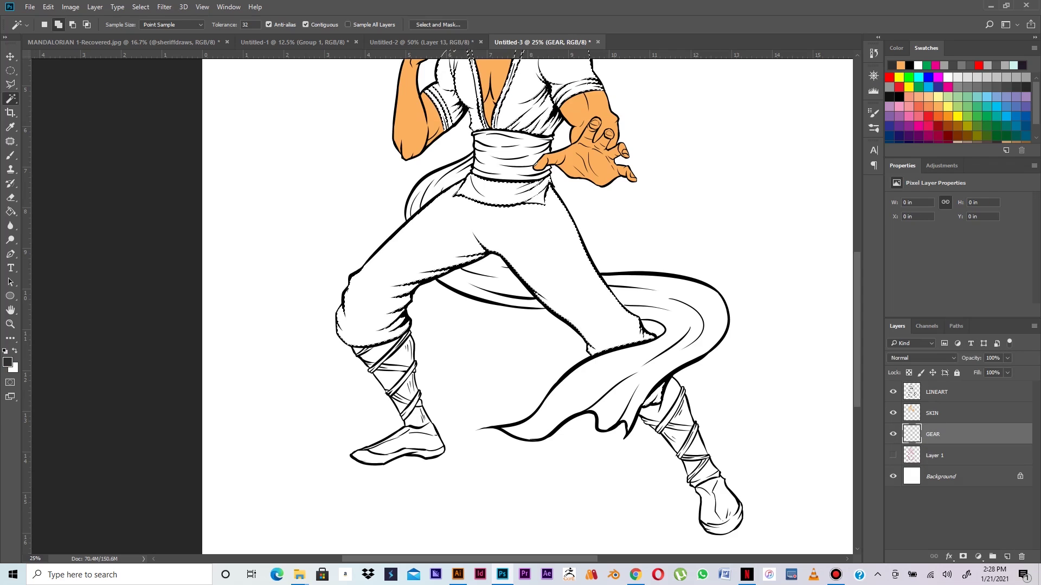
click(7, 362)
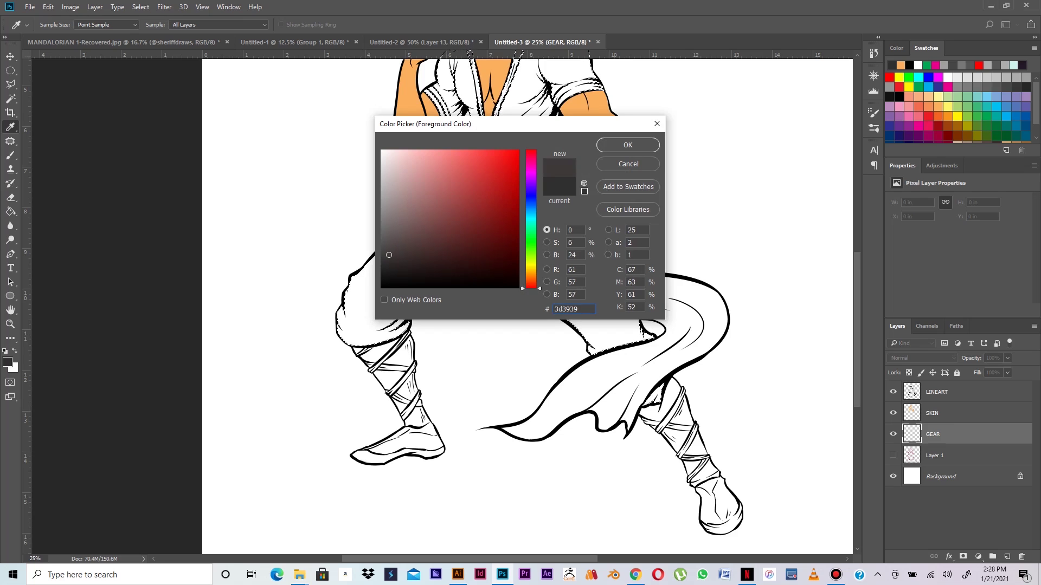
key(Return)
key(w)
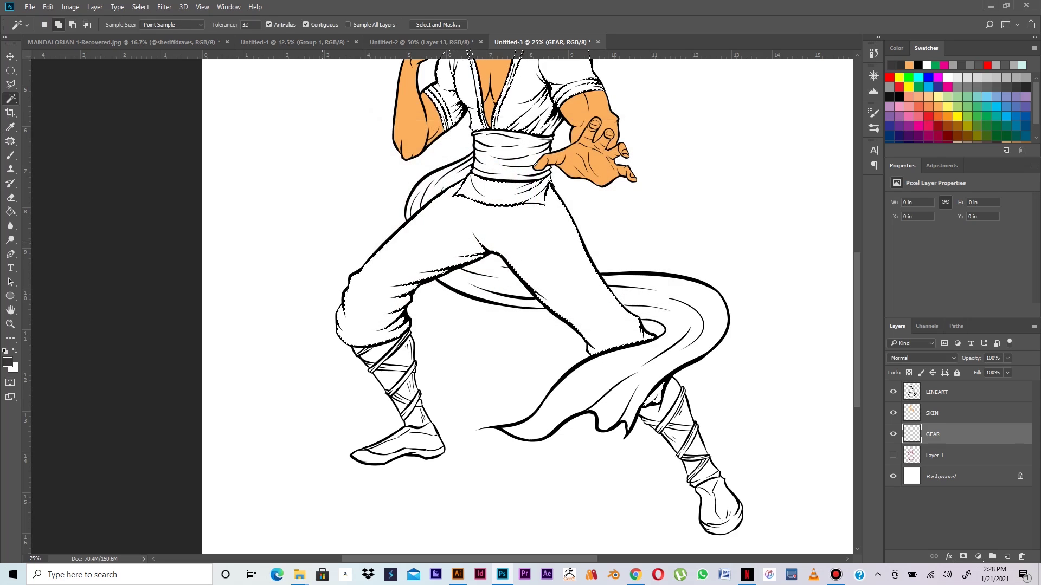
key(g)
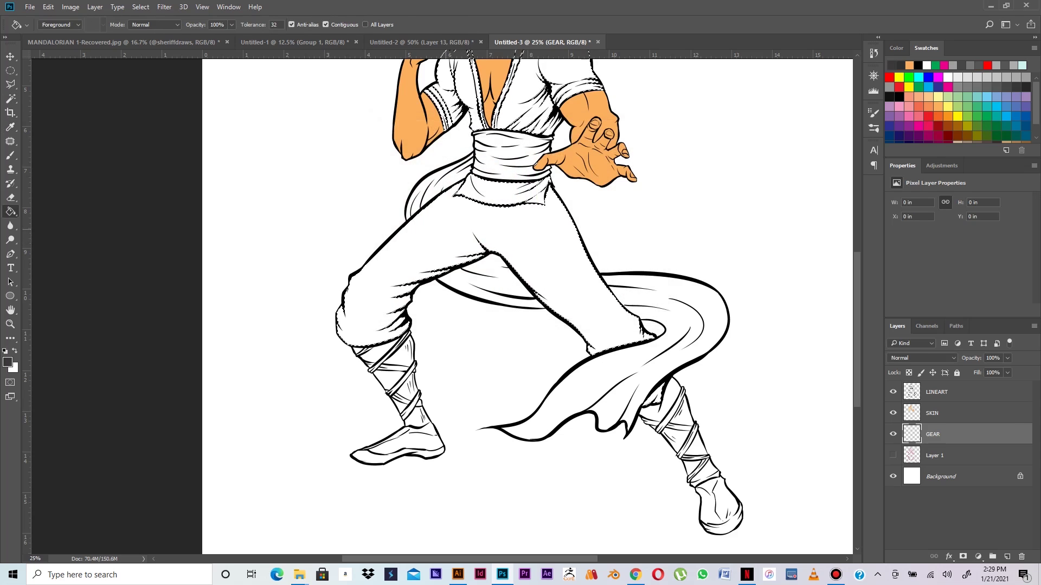
click(475, 200)
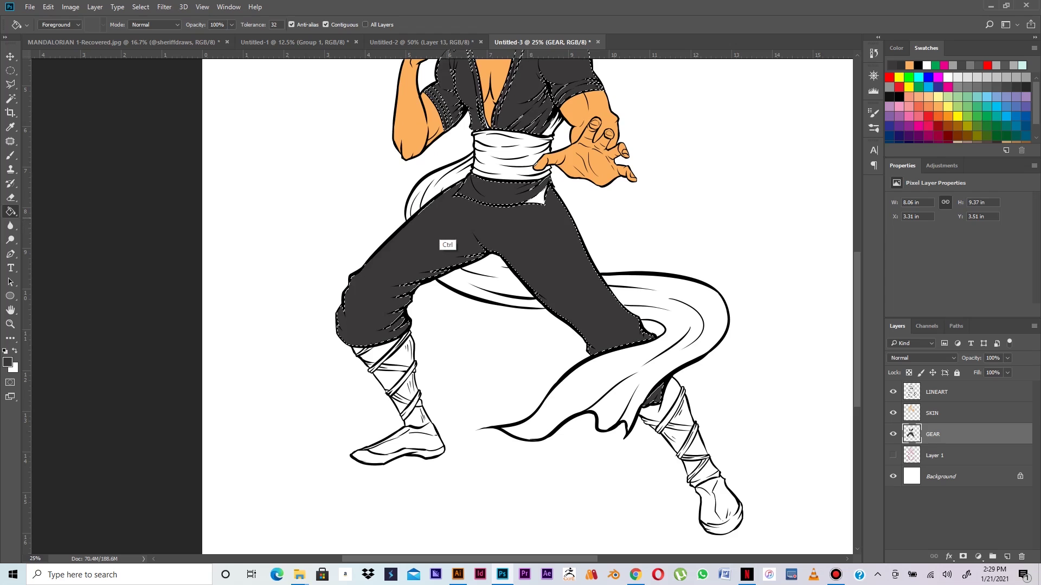
Step: Brush dark grey over the unfilled gaps at the waist flap's corner and at the shirt's side beneath the sleeve
drag(493, 185, 503, 240)
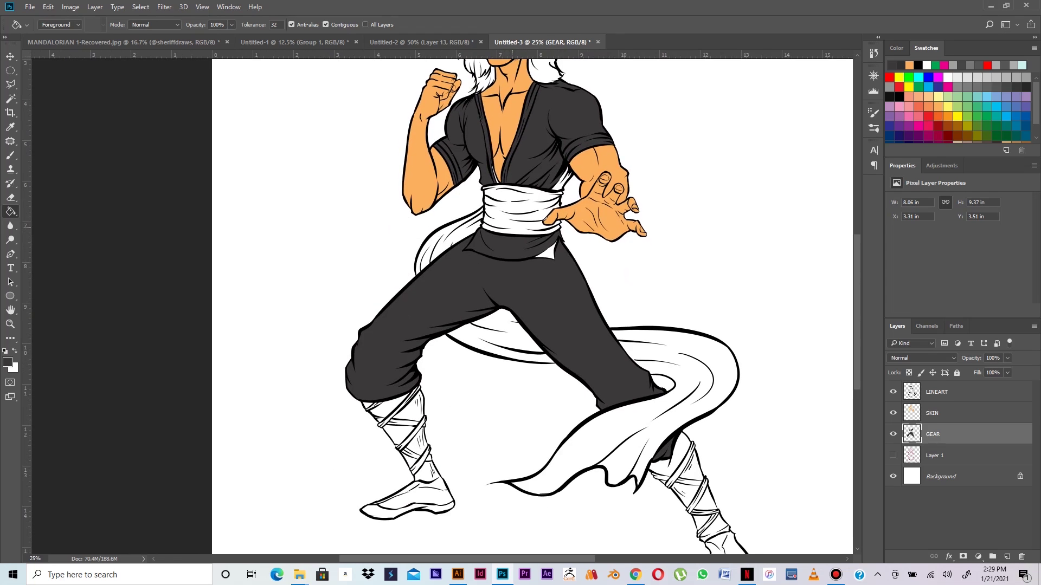
key(b)
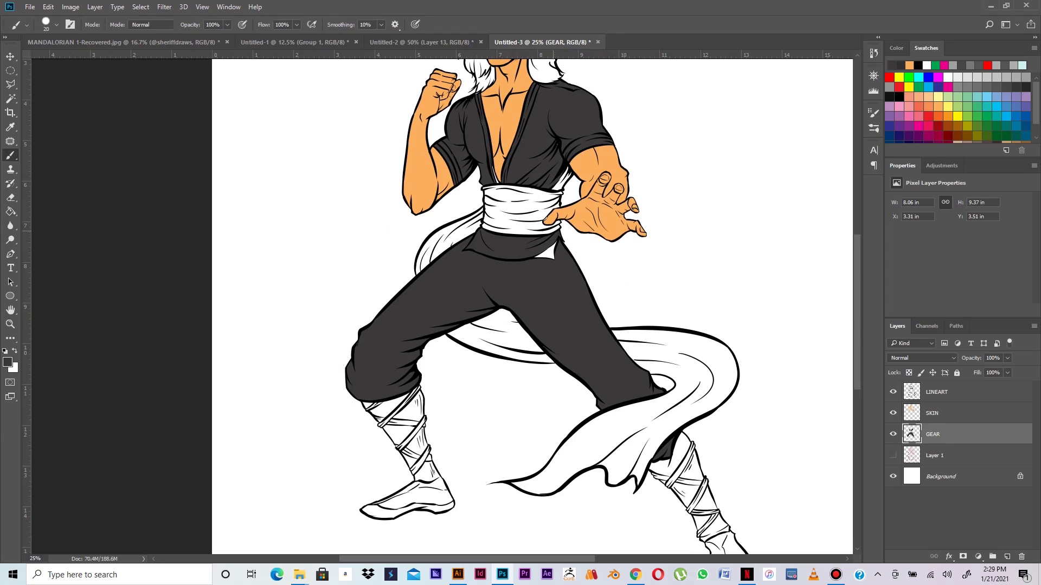
drag(534, 246, 553, 248)
drag(505, 217, 476, 310)
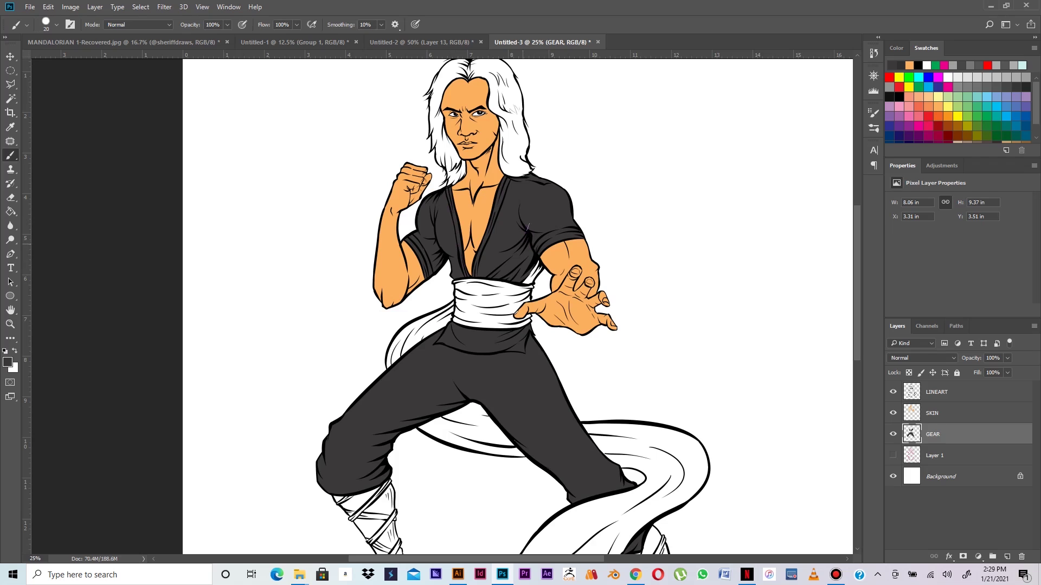
mouse_move(536, 270)
mouse_down()
mouse_move(530, 281)
mouse_move(535, 266)
mouse_up()
key(ctrl+minus)
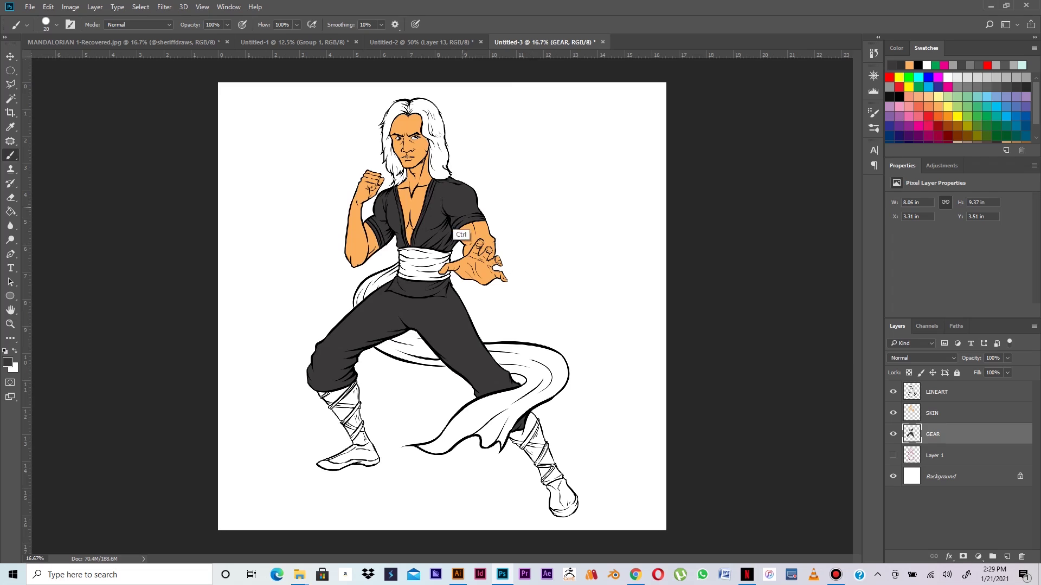
Step: Set the foreground colour to a slightly lighter dark grey and lock the transparent pixels of the GEAR layer
key(ctrl+plus)
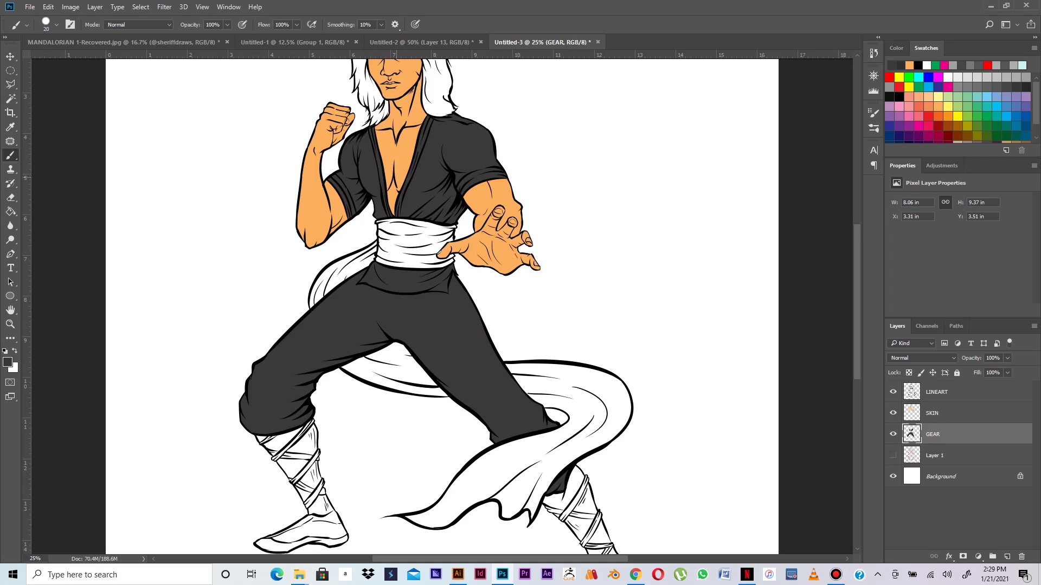
drag(373, 252, 457, 320)
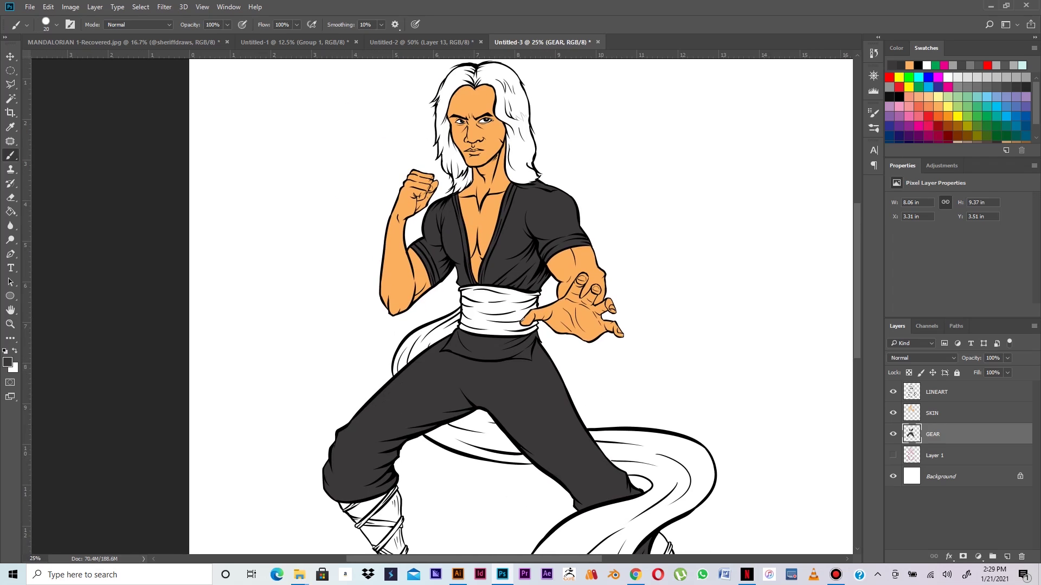
click(8, 362)
click(388, 248)
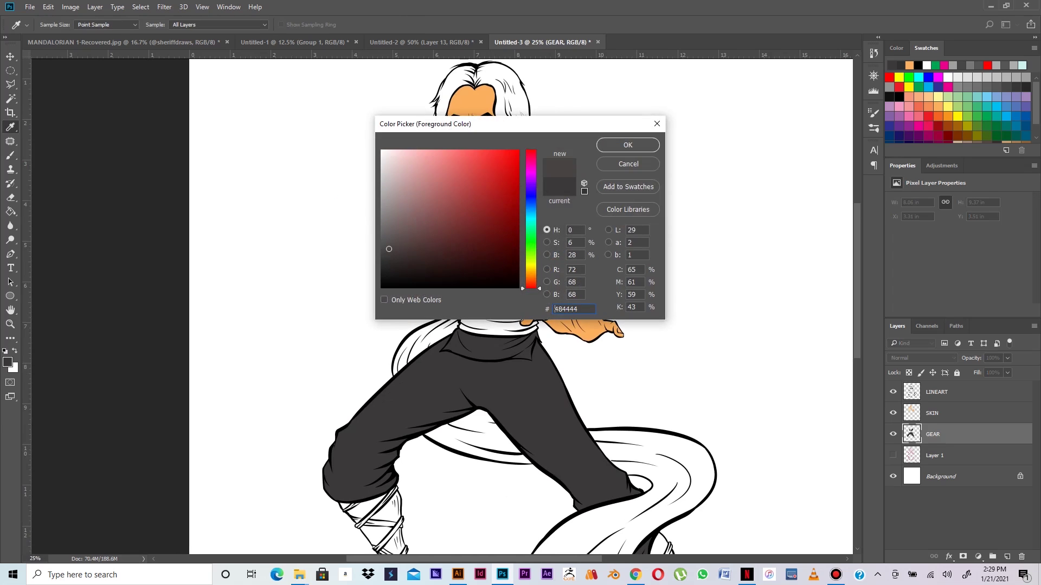
drag(389, 249, 388, 251)
key(Return)
key(slash)
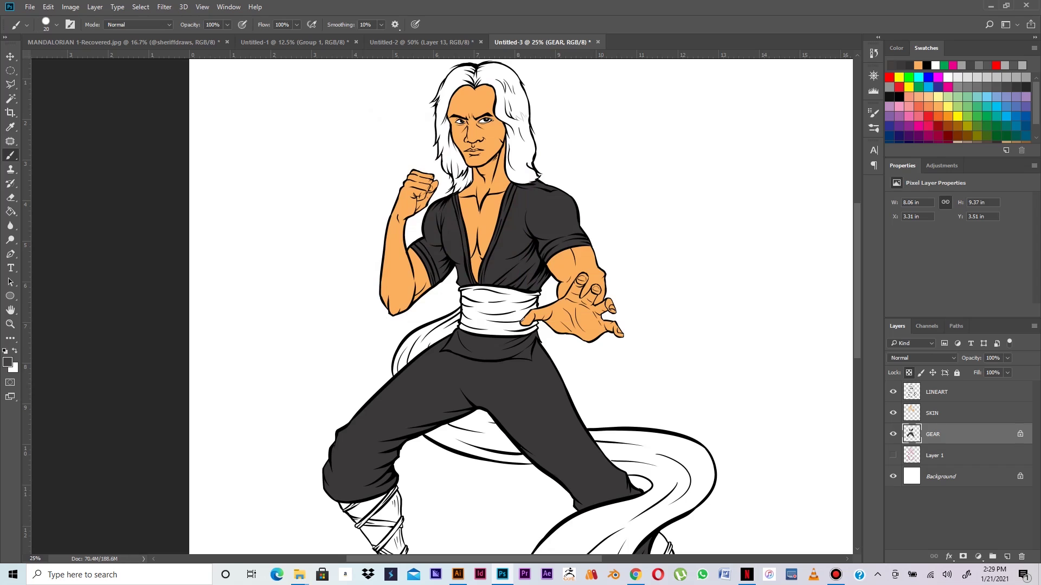
Step: Enlarge the brush to 900 px, repaint the whole outfit in the lighter grey, and unlock the GEAR layer's transparent pixels
key(bracketright)
key(bracketright)
key(bracketright)
key(bracketright)
key(bracketright)
key(bracketright)
key(bracketright)
key(bracketright)
key(bracketright)
key(bracketright)
key(bracketright)
key(bracketright)
key(bracketright)
key(bracketright)
scroll(520, 303, down, 3)
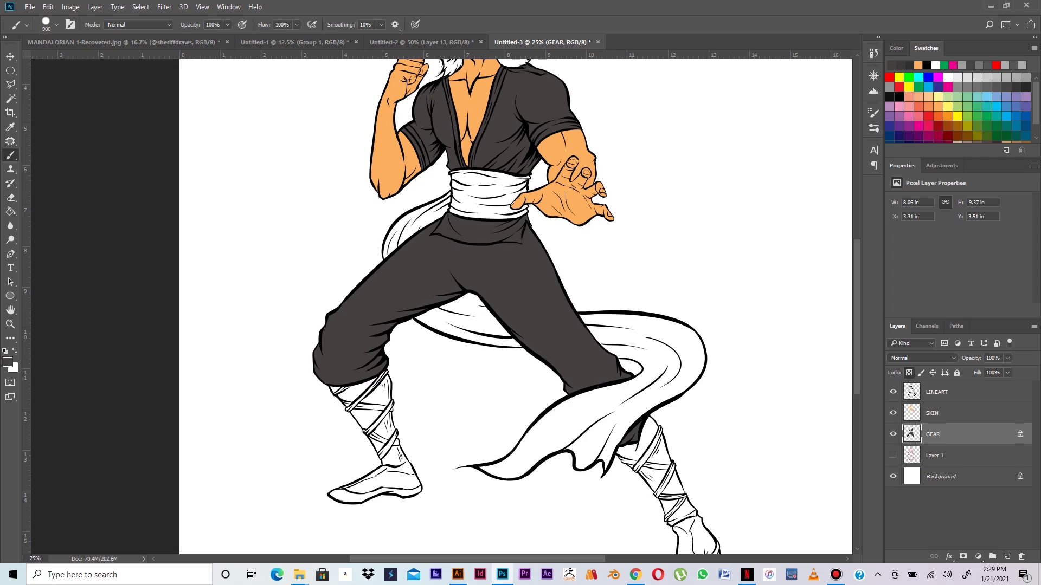
click(908, 373)
Step: Select the waist sash and its flowing tail behind and beside the legs from the LINEART layer with the Magic Wand
key(w)
click(943, 392)
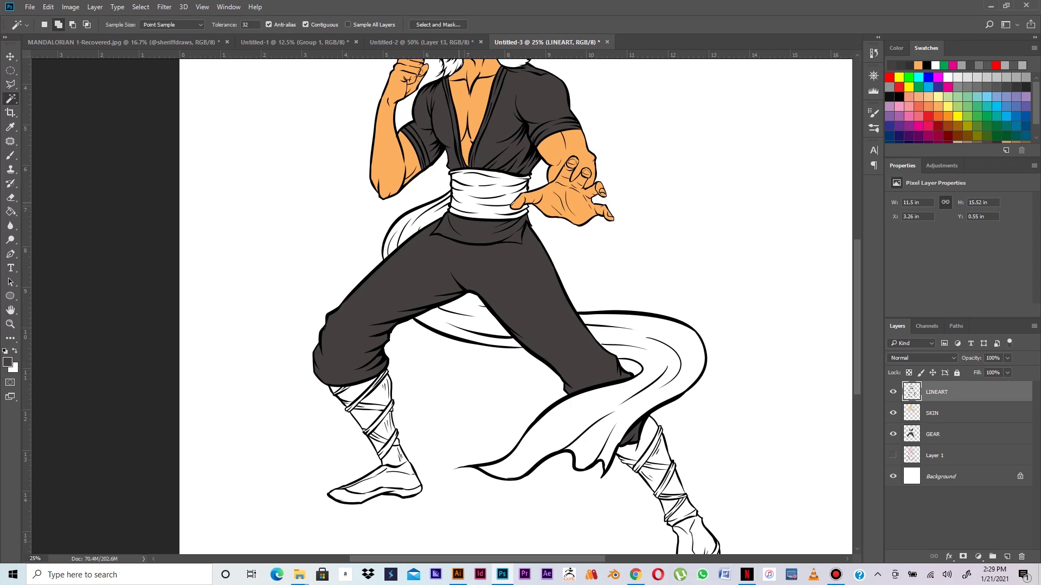
click(470, 203)
click(413, 226)
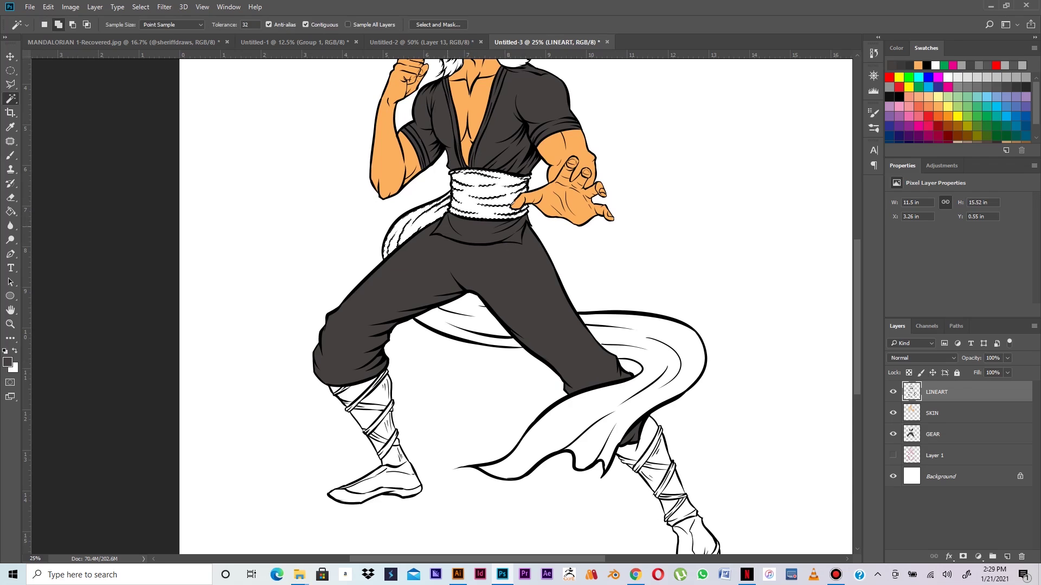
click(458, 315)
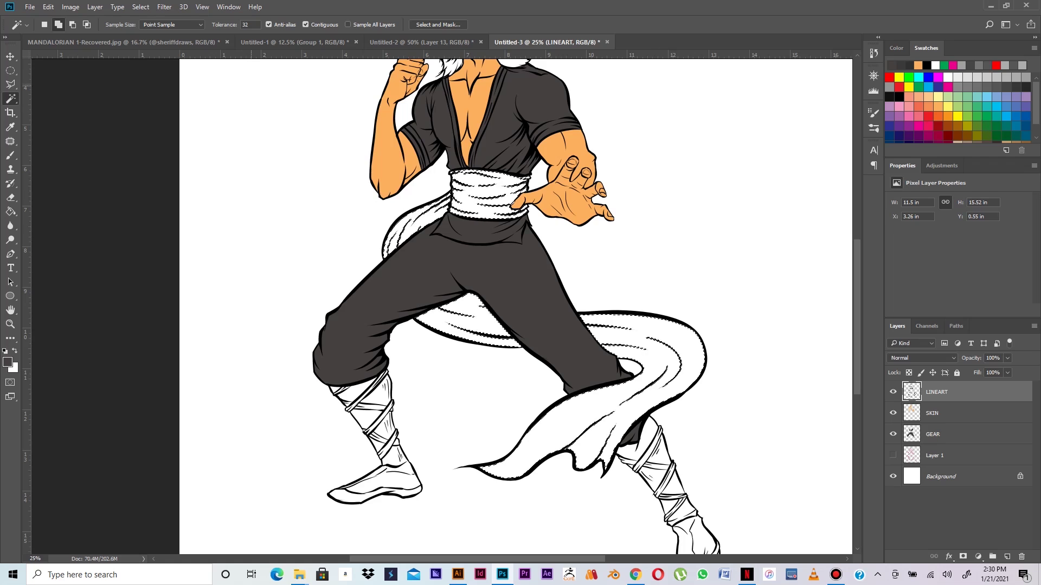
Step: Add the criss-cross straps on the bent leg's shin to the sash selection
key(ctrl+plus)
key(ctrl+plus)
key(ctrl+plus)
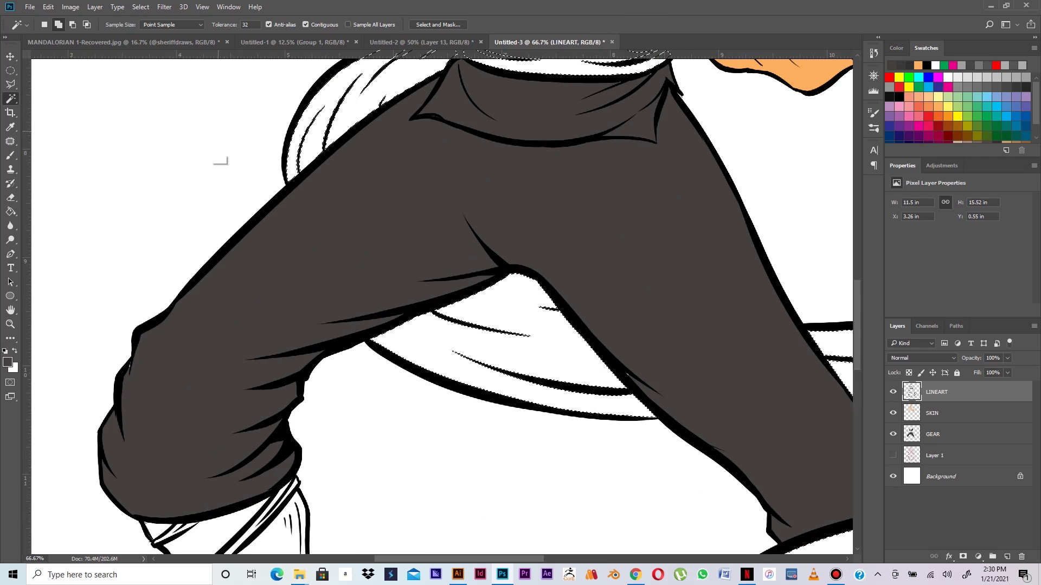
drag(381, 316, 490, 131)
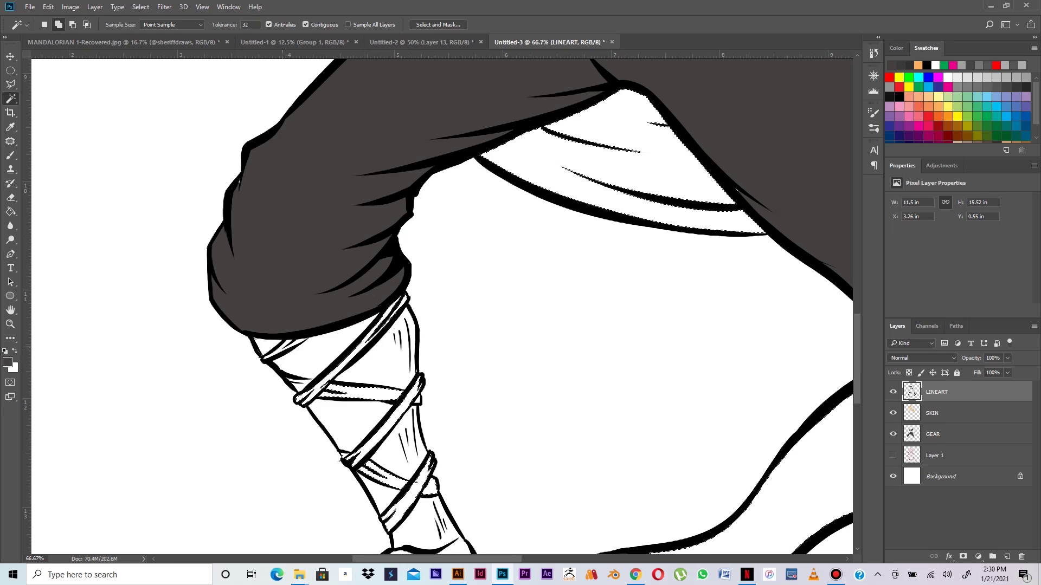
key(ctrl+plus)
drag(298, 384, 449, 347)
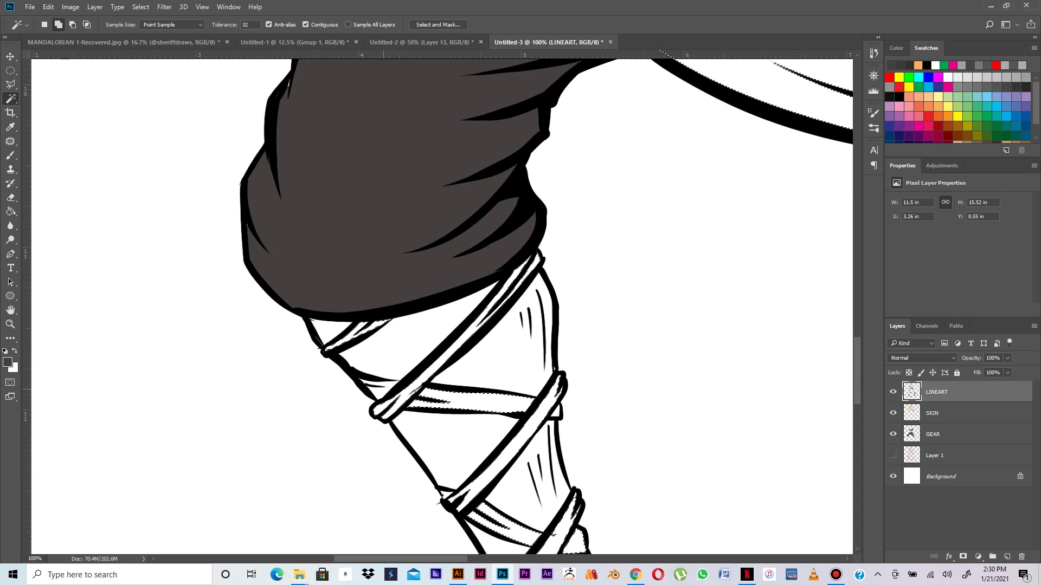
drag(448, 496, 361, 352)
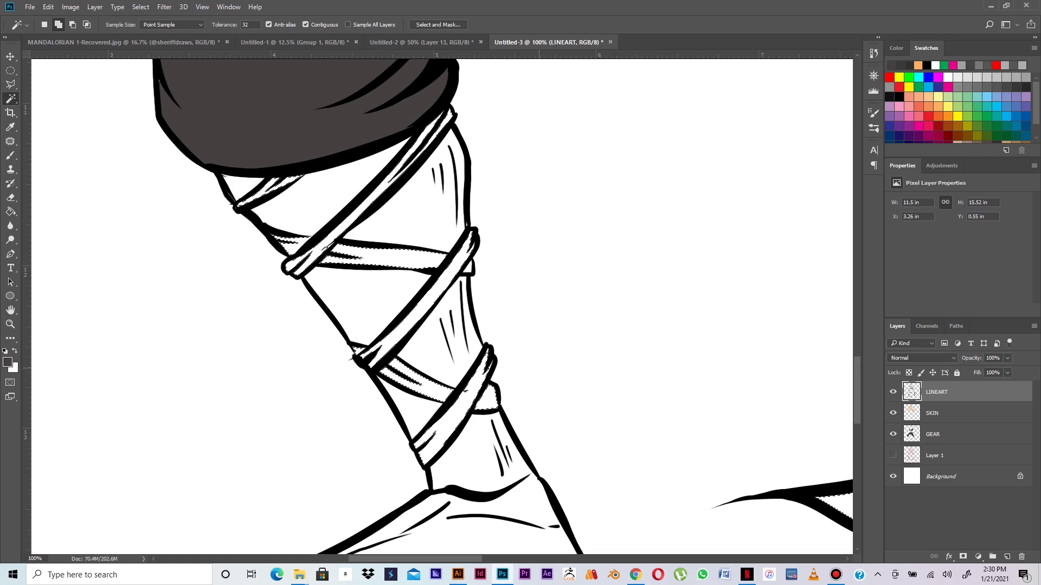
drag(490, 403, 291, 301)
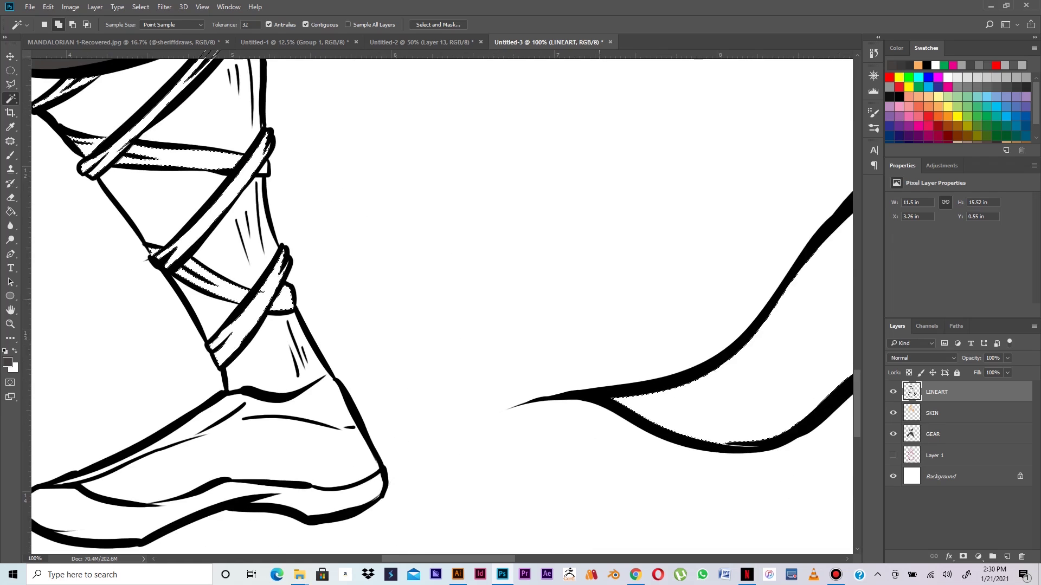
Step: Add the criss-cross straps on the outstretched leg's shin to the selection
mouse_move(809, 272)
mouse_down()
mouse_move(546, 294)
mouse_move(309, 351)
mouse_up()
mouse_move(741, 452)
mouse_down()
mouse_move(641, 428)
mouse_move(435, 432)
mouse_up()
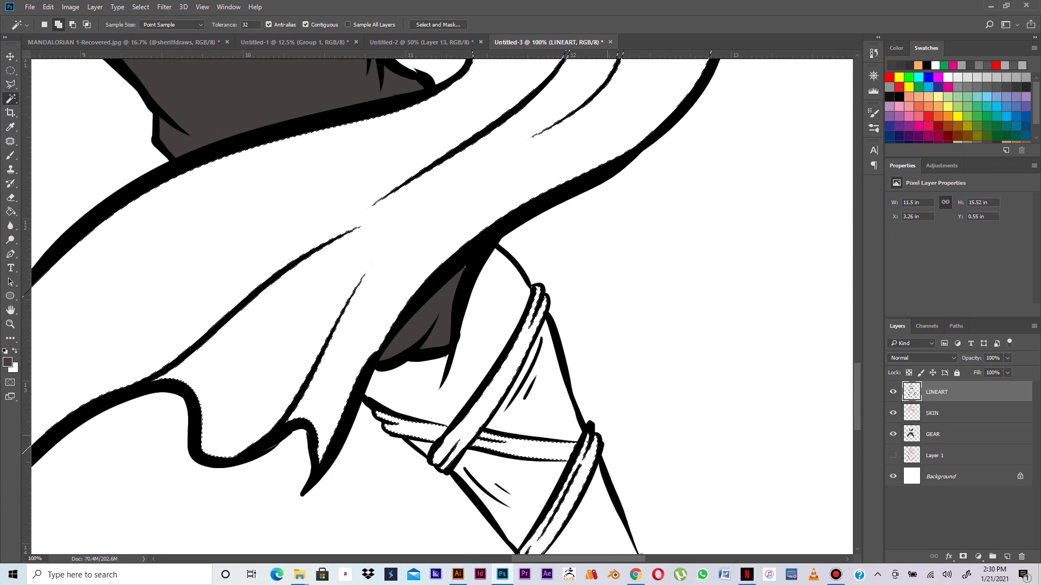
scroll(441, 303, down, 3)
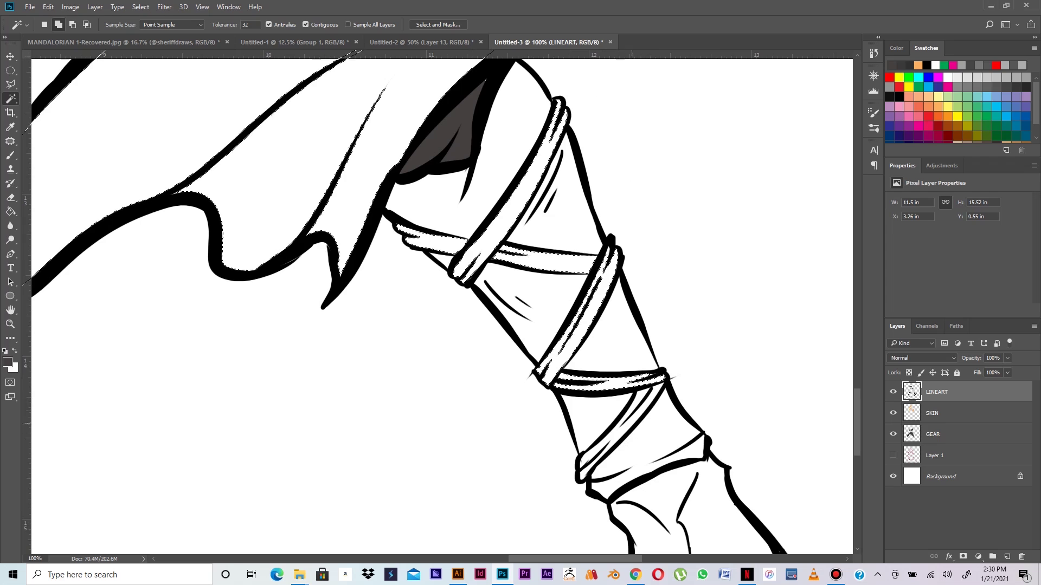
Step: Inspect the selection along the sash tail and waist wrap for missed areas
scroll(442, 303, up, 7)
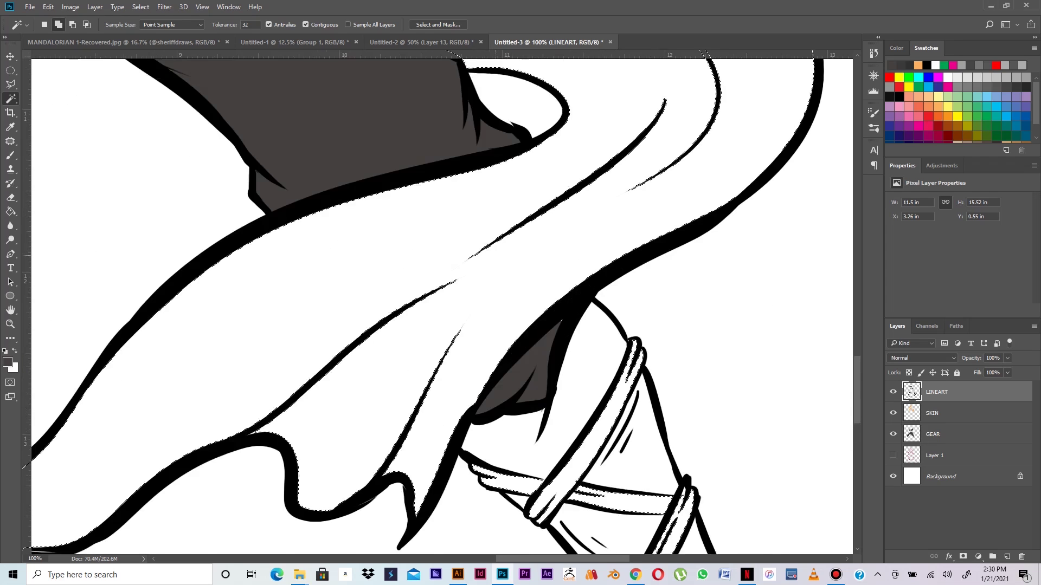
drag(402, 279, 737, 553)
drag(199, 61, 484, 453)
drag(284, 124, 439, 285)
scroll(442, 303, up, 4)
scroll(442, 303, right, 3)
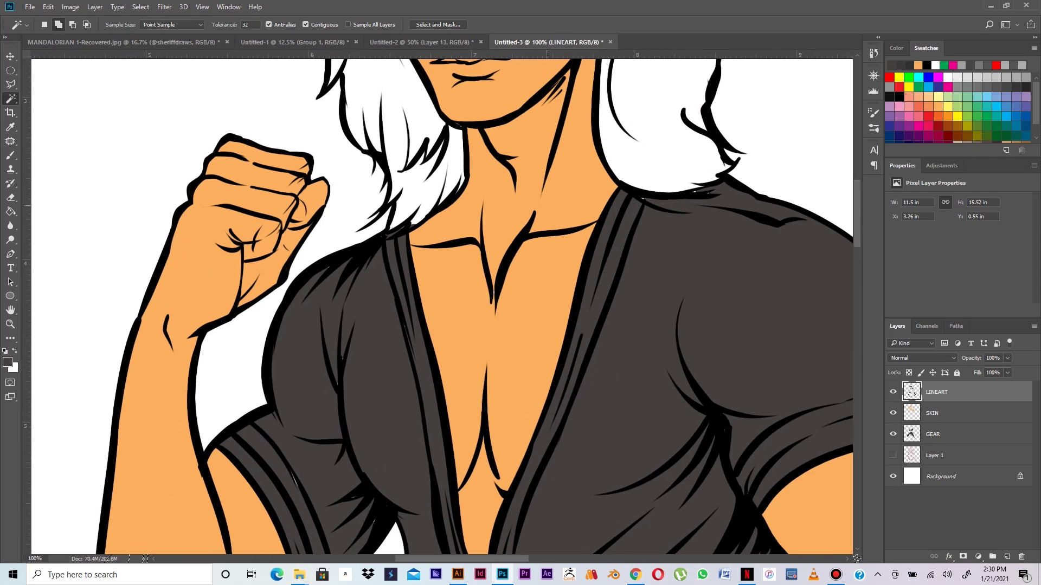
drag(635, 288, 417, 180)
drag(530, 415, 480, 278)
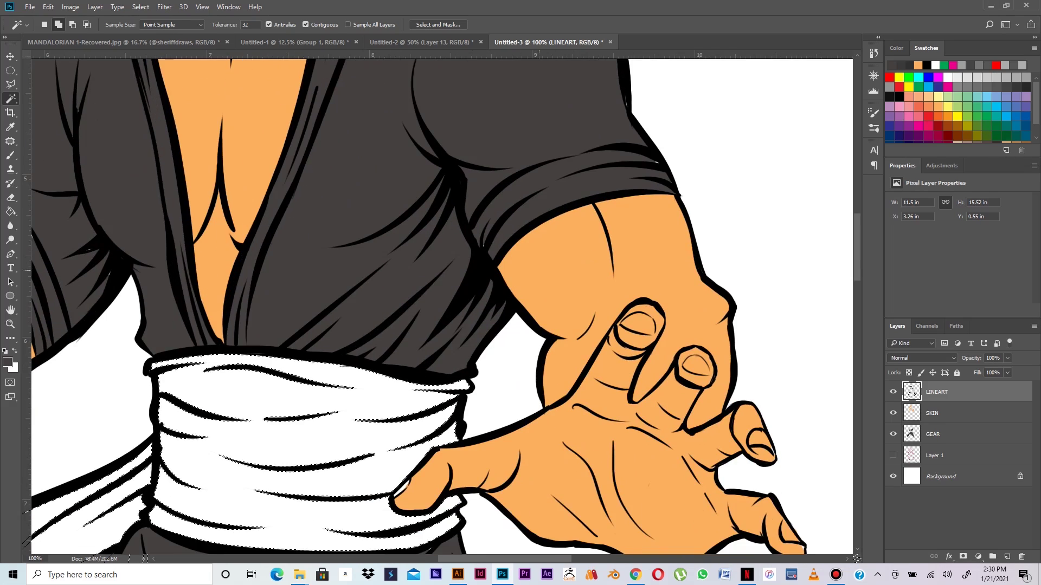
drag(480, 363, 507, 279)
scroll(442, 302, down, 2)
scroll(442, 303, left, 1)
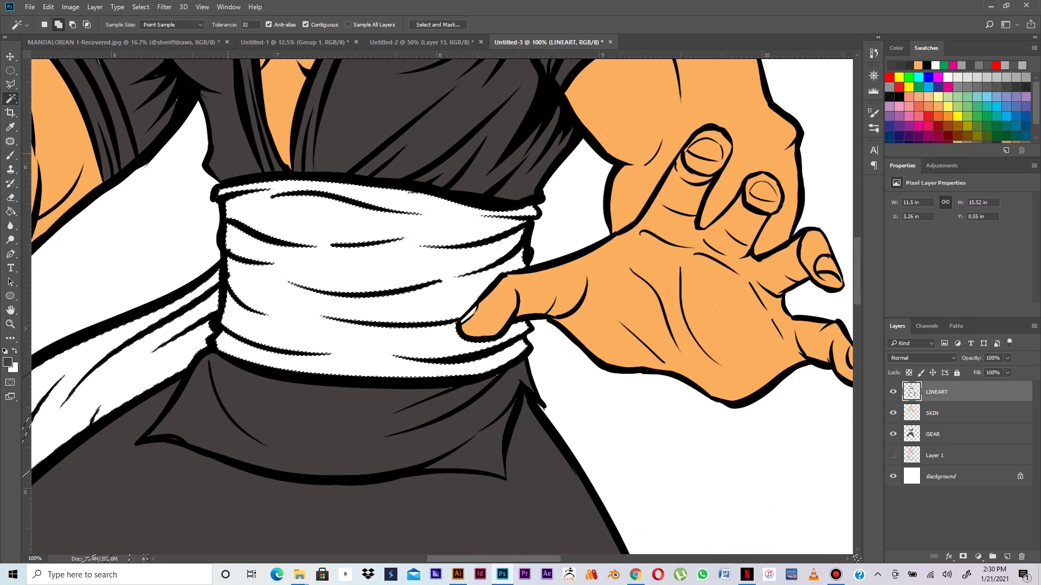
Step: Add a new layer directly above Layer 1 and set the foreground colour to a strong red
click(954, 455)
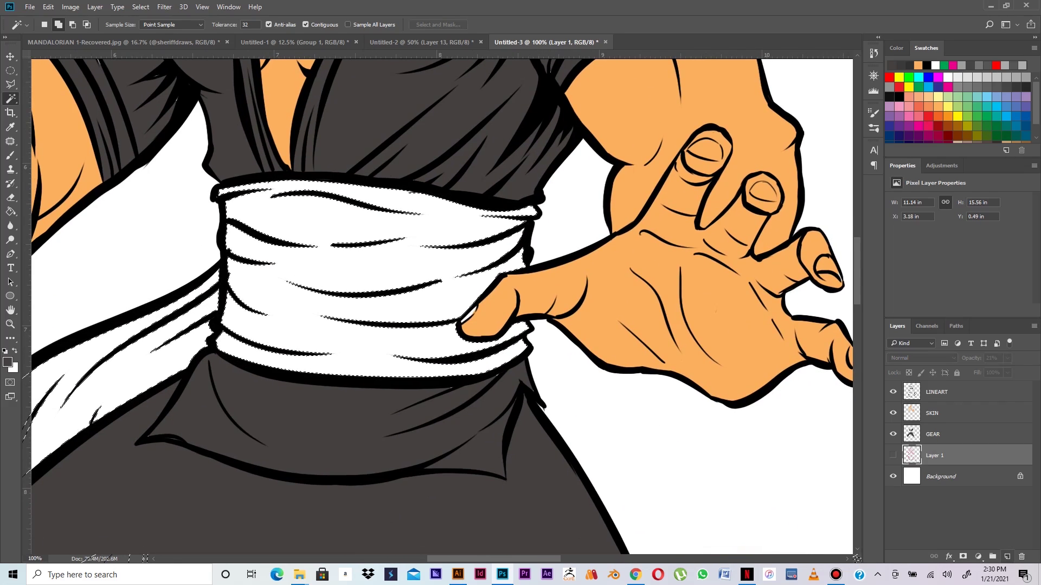
click(1007, 556)
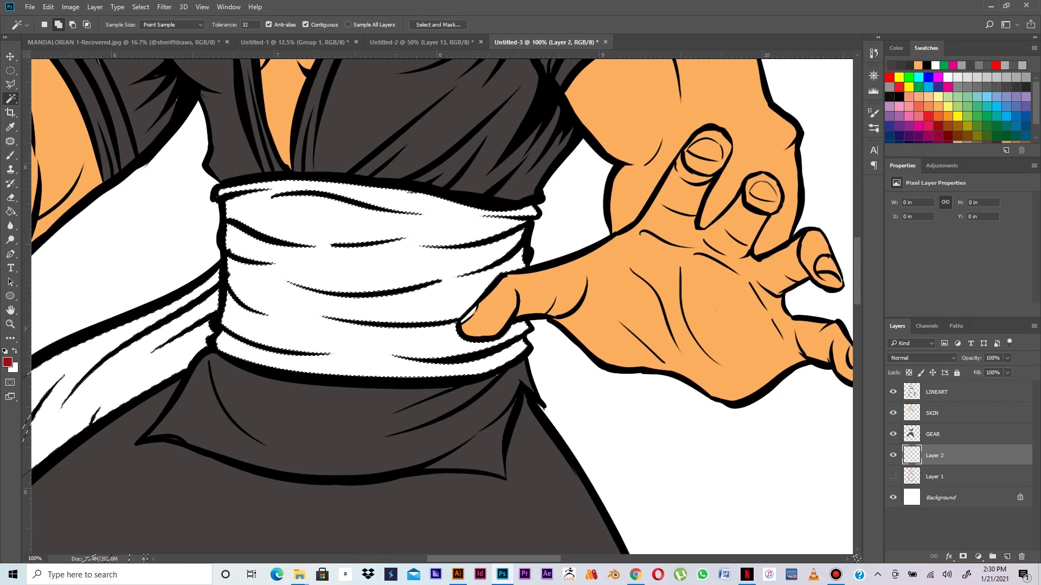
key(alt+BackSpace)
key(i)
click(7, 362)
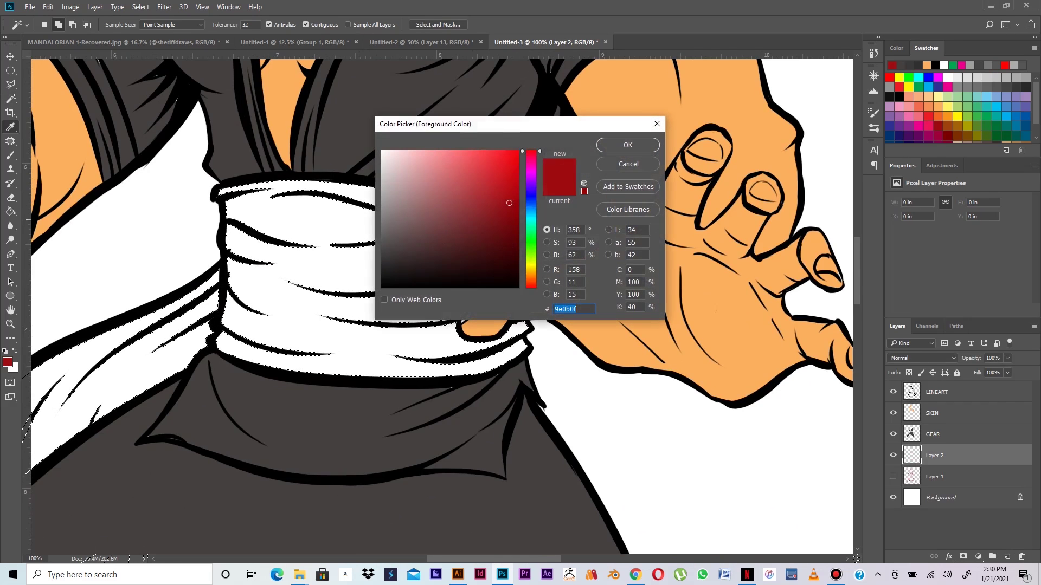
click(501, 193)
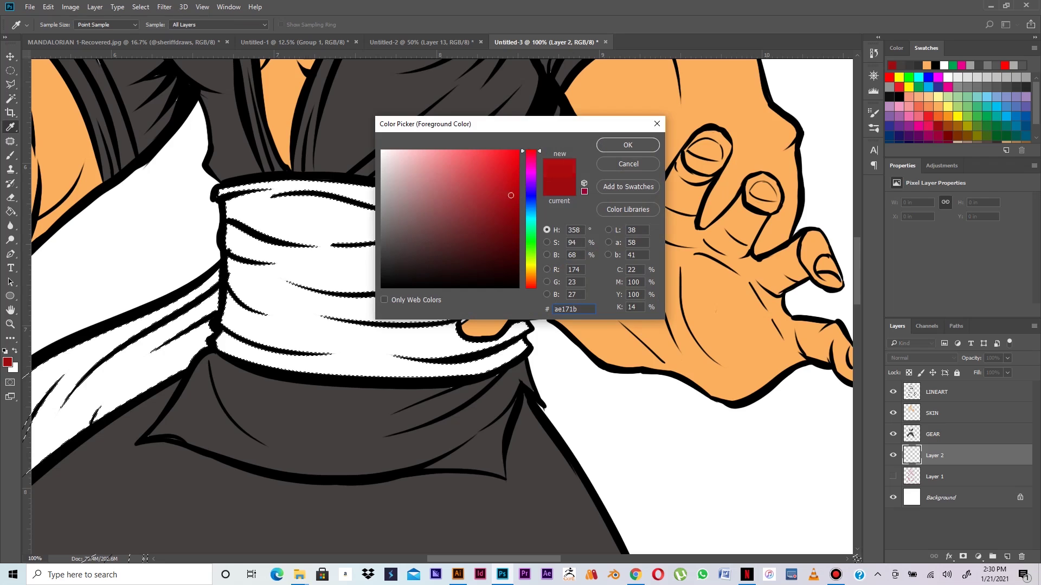
click(628, 145)
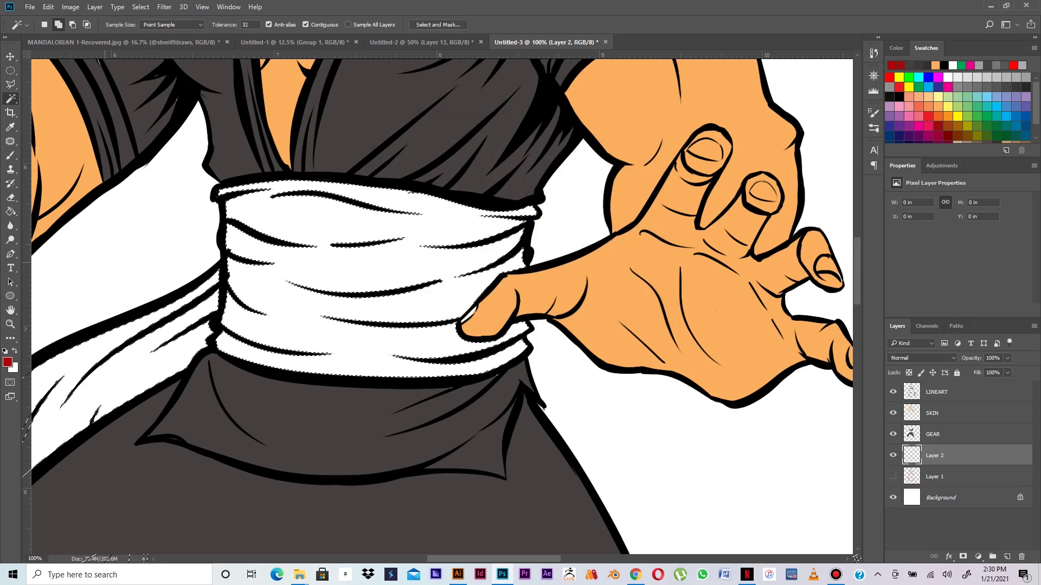
Step: Rename the new layer as REDS
click(11, 212)
double_click(934, 455)
text(RED)
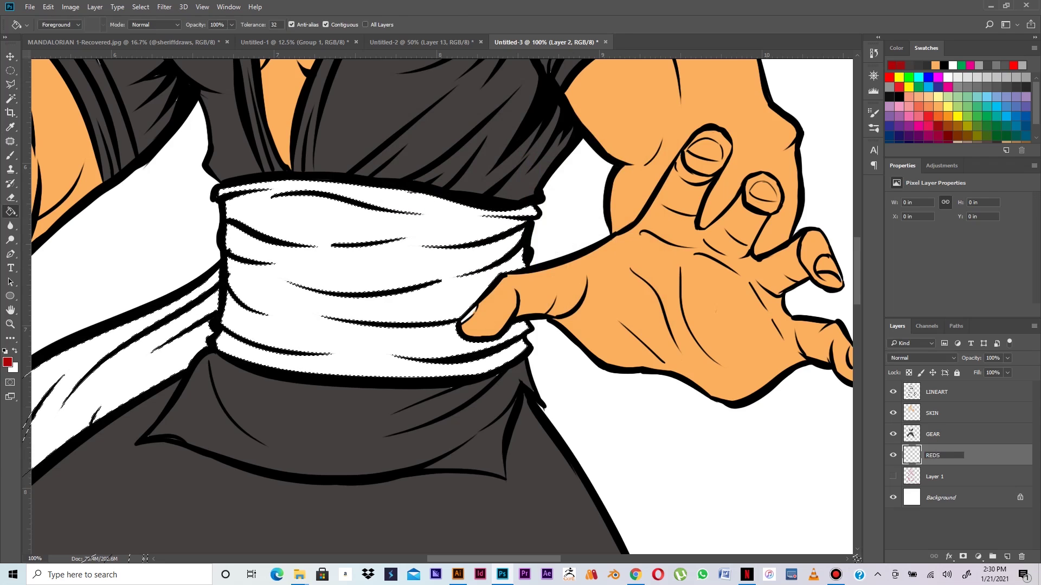
text(S)
key(Return)
Step: Try filling the selected sash and leg straps with red on the REDS layer, and undo the fill
key(ctrl+minus)
key(ctrl+minus)
key(ctrl+minus)
key(ctrl+minus)
key(ctrl+minus)
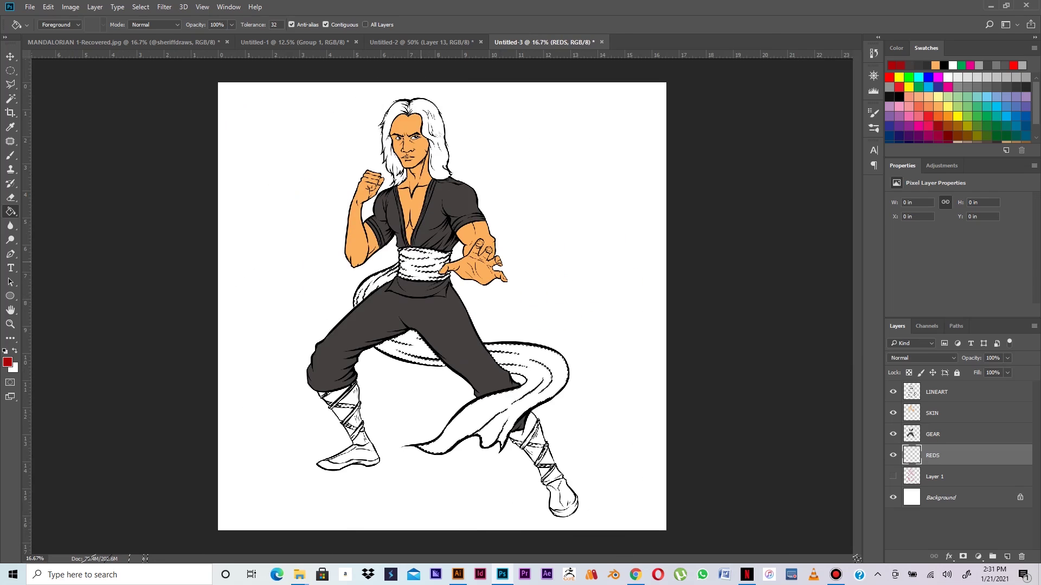
key(alt+BackSpace)
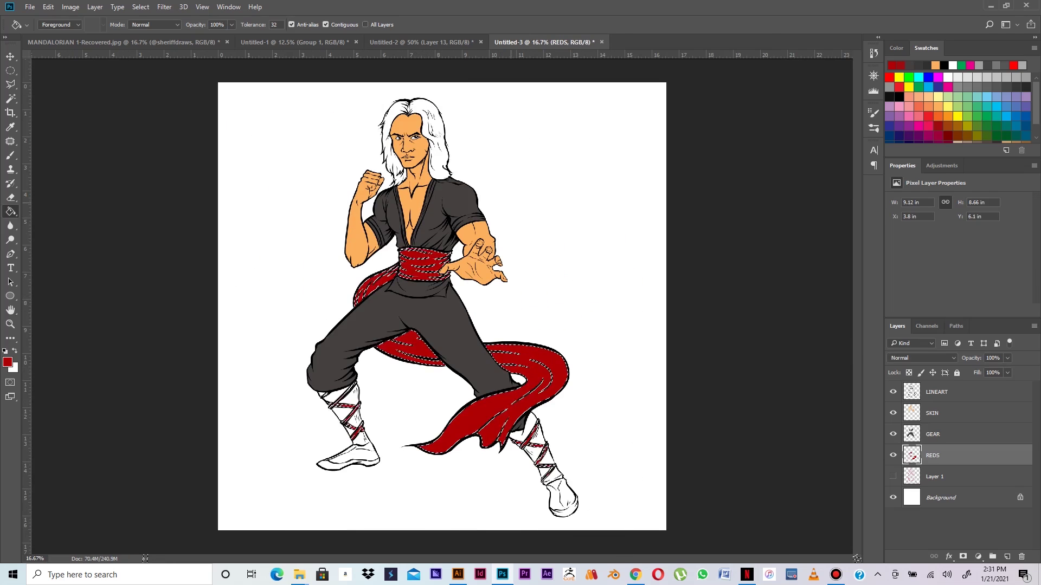
key(ctrl+z)
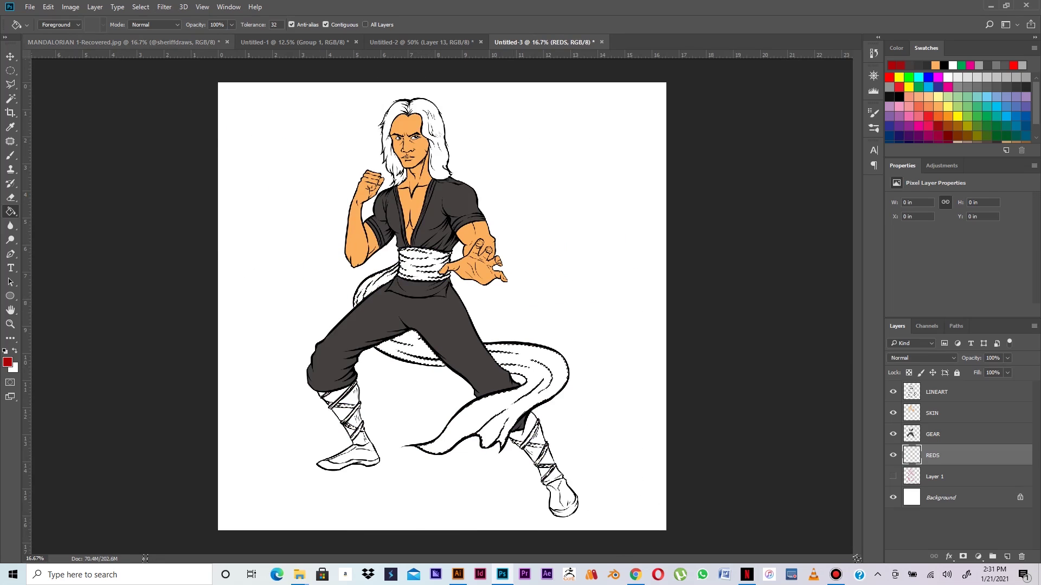
Step: Expand the sash and strap selection, fill it with red on the REDS layer, and deselect
click(140, 6)
mouse_move(162, 147)
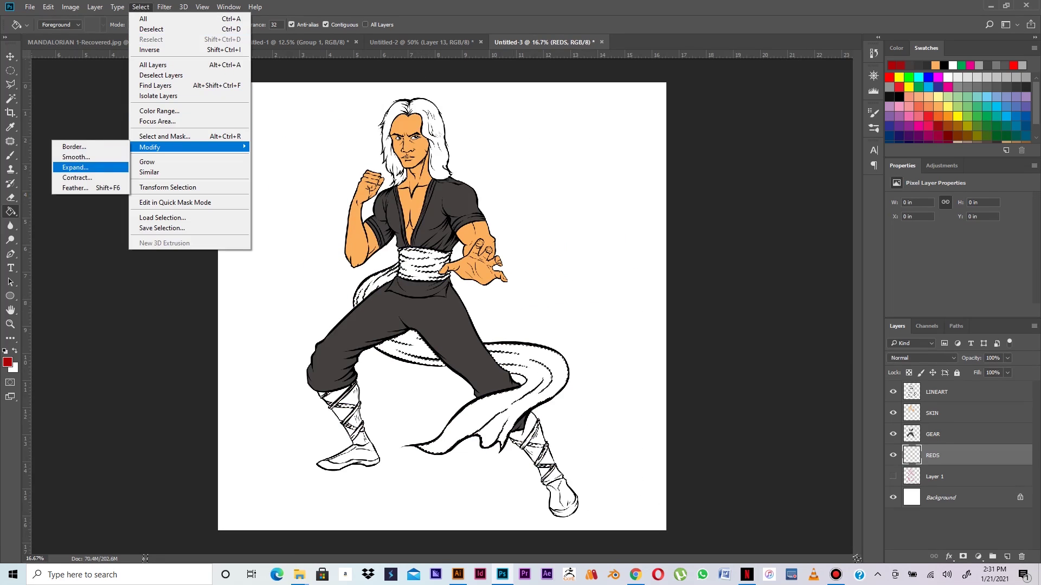
click(75, 167)
click(569, 194)
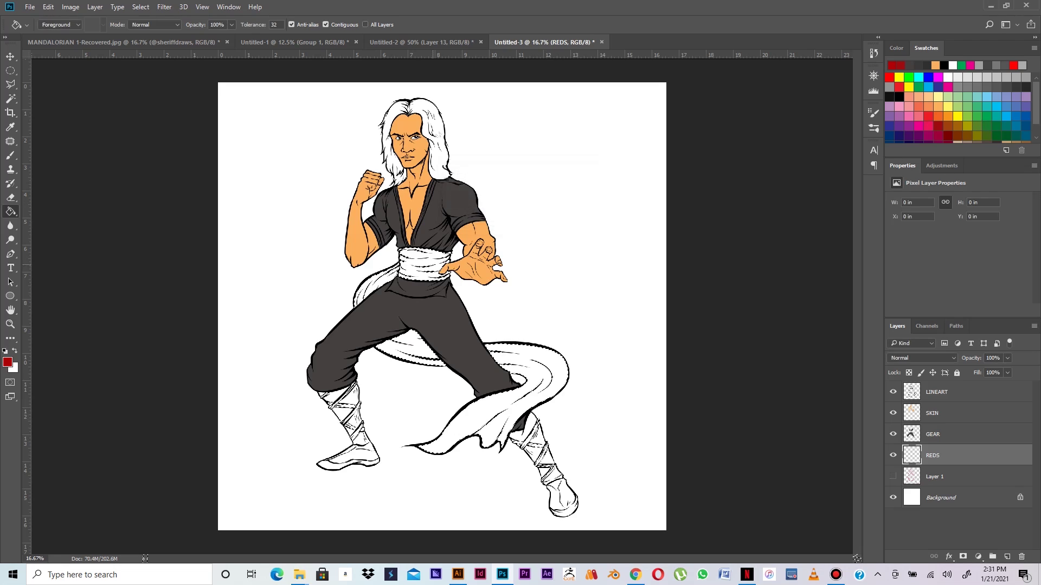
key(alt+BackSpace)
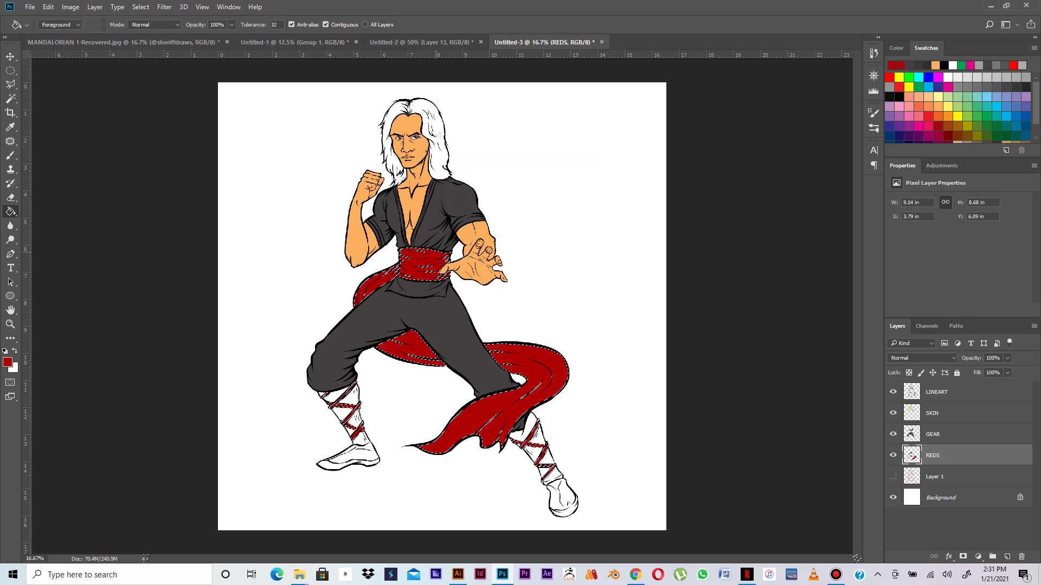
key(ctrl+d)
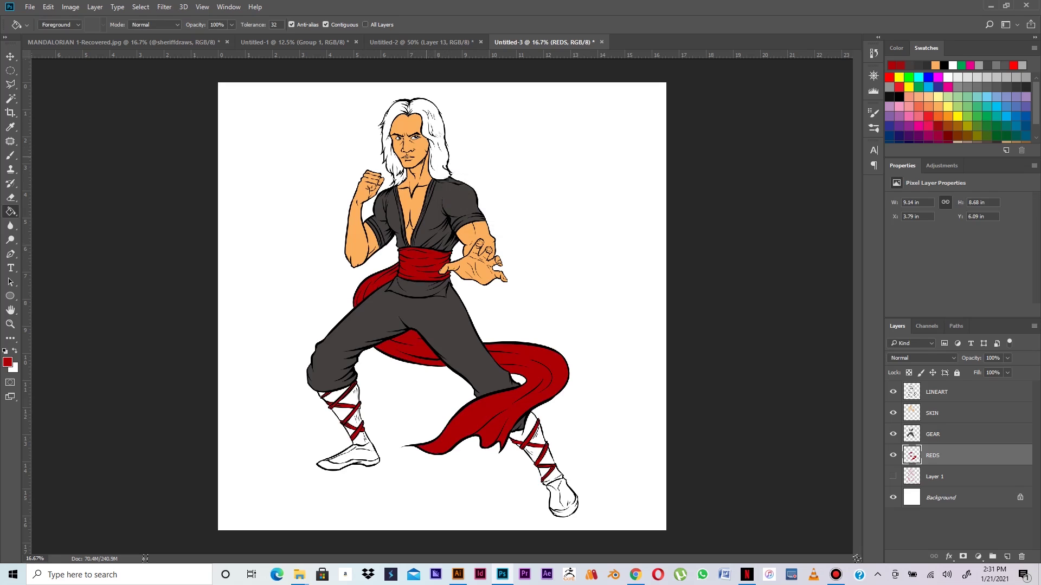
Step: Touch up missed spots in the grey outfit on the GEAR layer, using the sampled outfit grey and a 25 px brush
key(ctrl+plus)
key(ctrl+plus)
key(ctrl+plus)
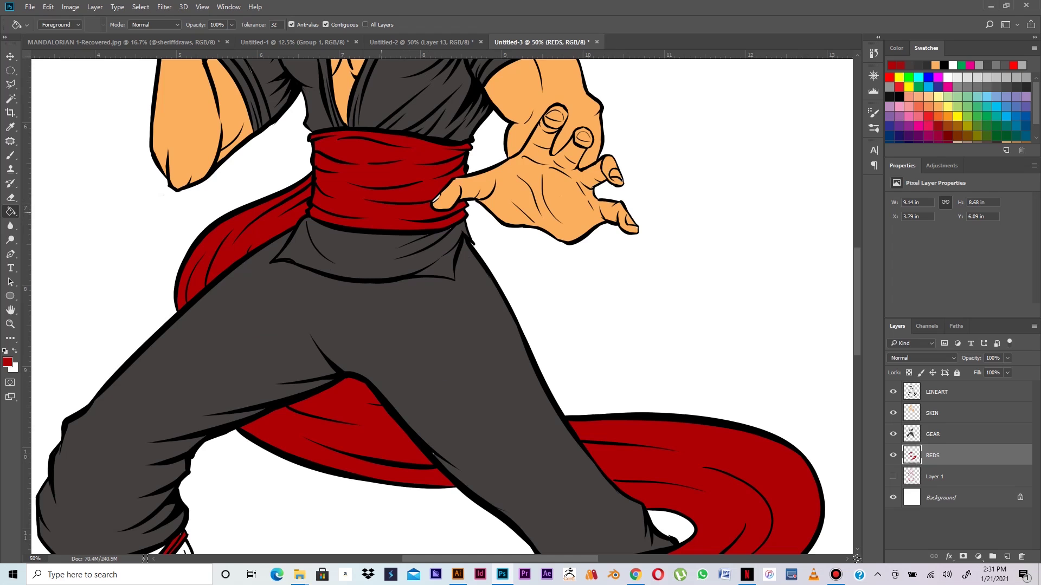
drag(411, 152, 446, 375)
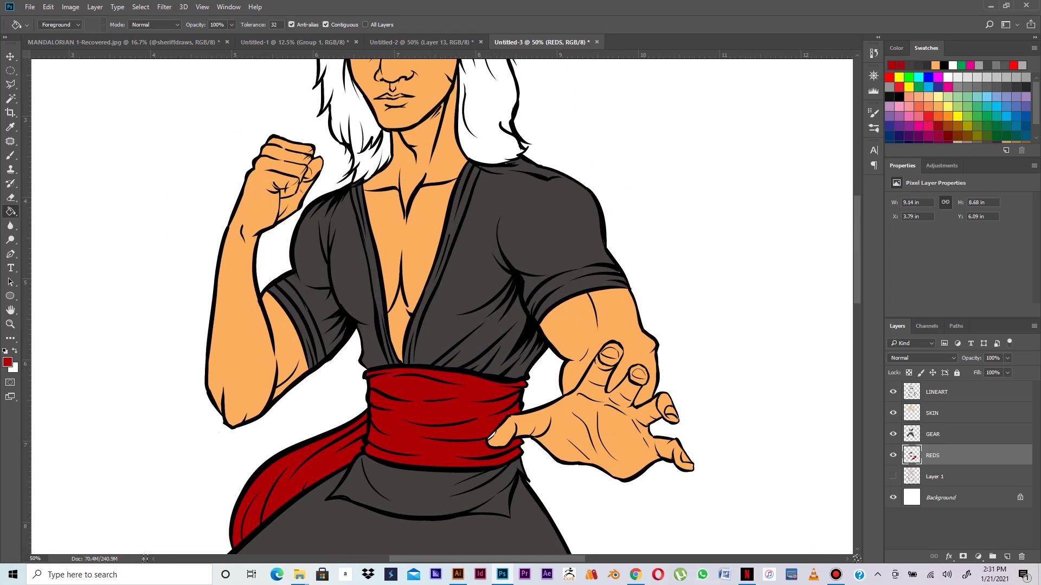
key(alt+bracketright)
key(i)
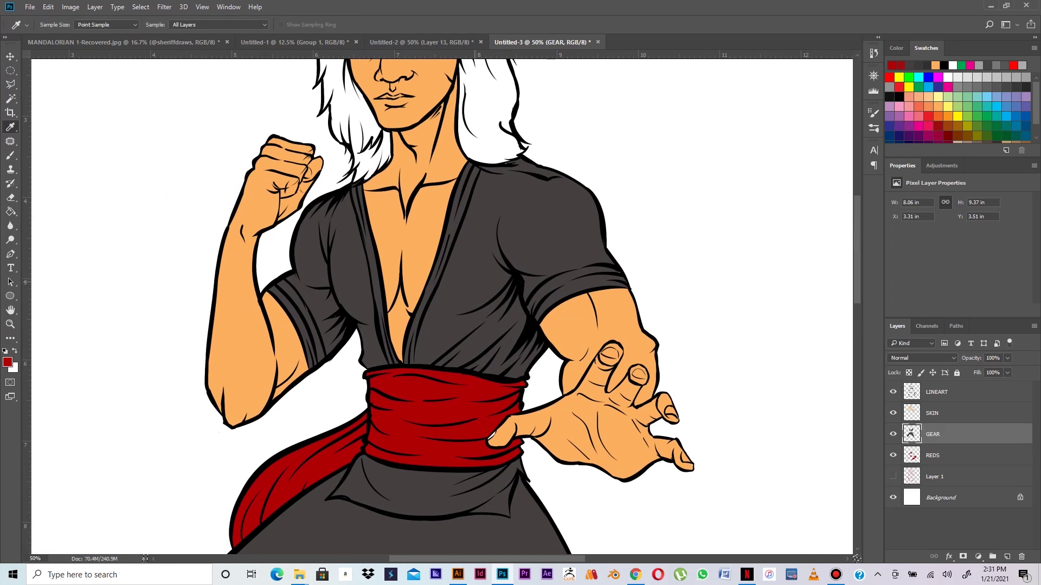
click(593, 258)
key(b)
key(bracketleft)
key(bracketleft)
key(bracketleft)
key(bracketleft)
key(bracketleft)
key(bracketleft)
key(bracketleft)
key(bracketleft)
key(bracketleft)
key(bracketleft)
key(bracketleft)
key(bracketleft)
key(bracketleft)
key(bracketleft)
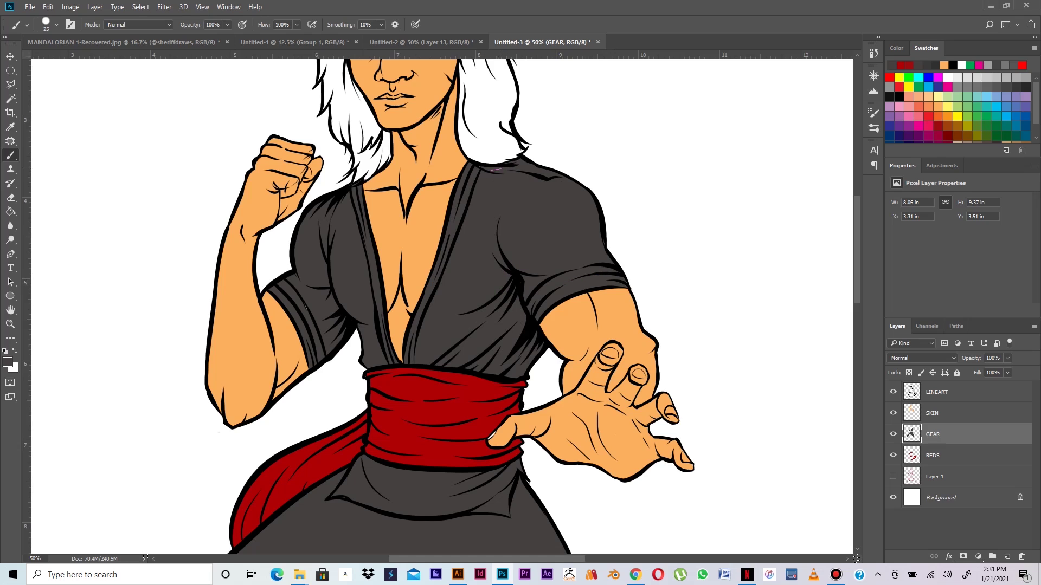
key(ctrl+plus)
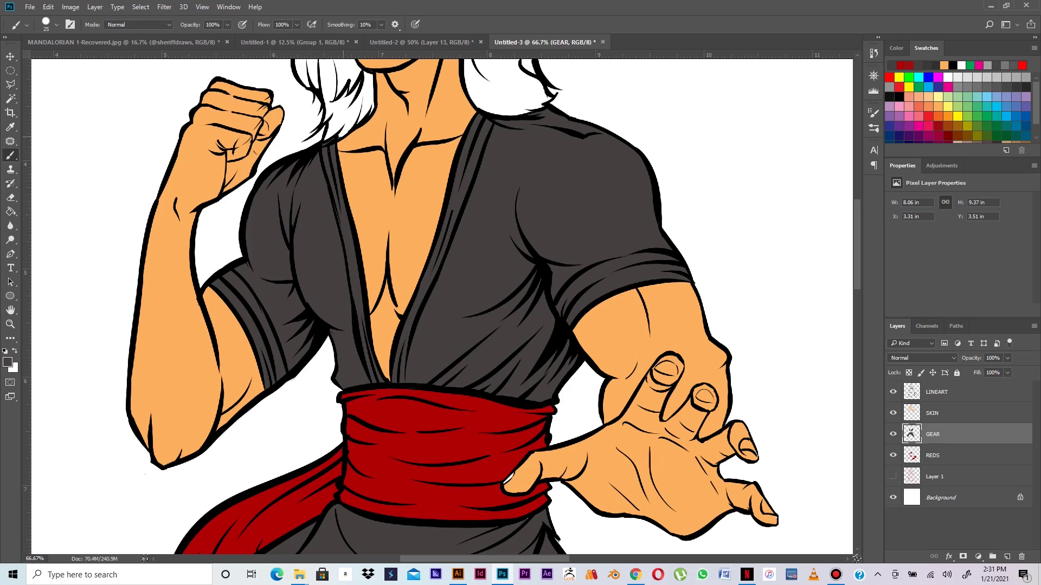
drag(494, 523, 583, 280)
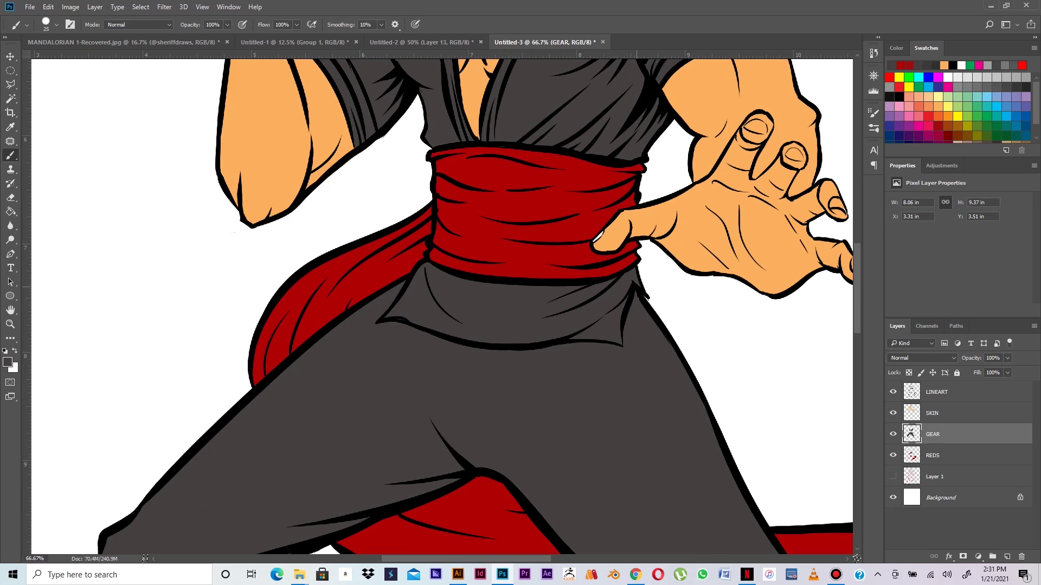
drag(472, 383, 629, 99)
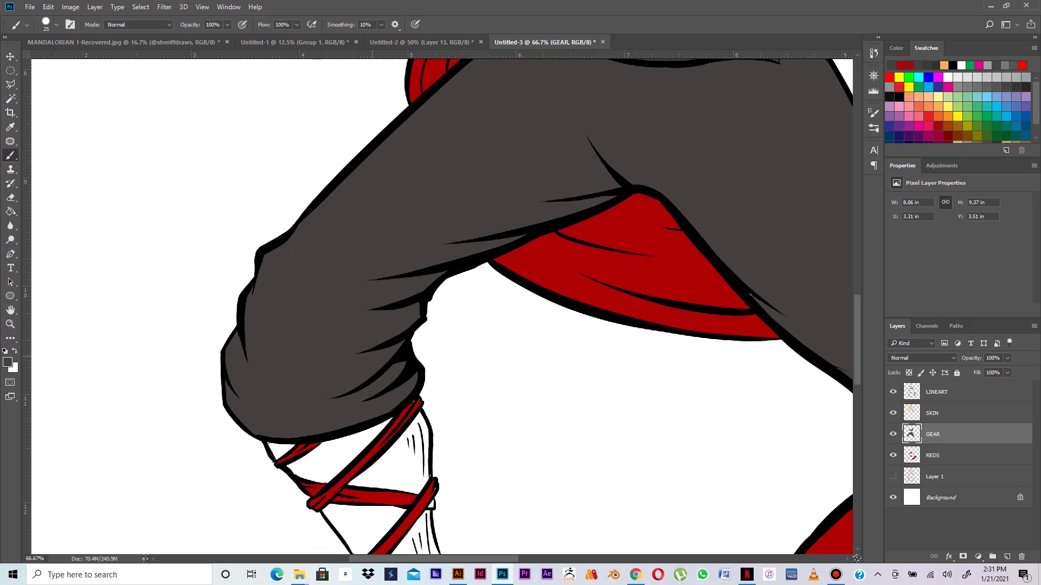
drag(790, 290, 609, 231)
drag(643, 199, 516, 363)
drag(603, 414, 522, 226)
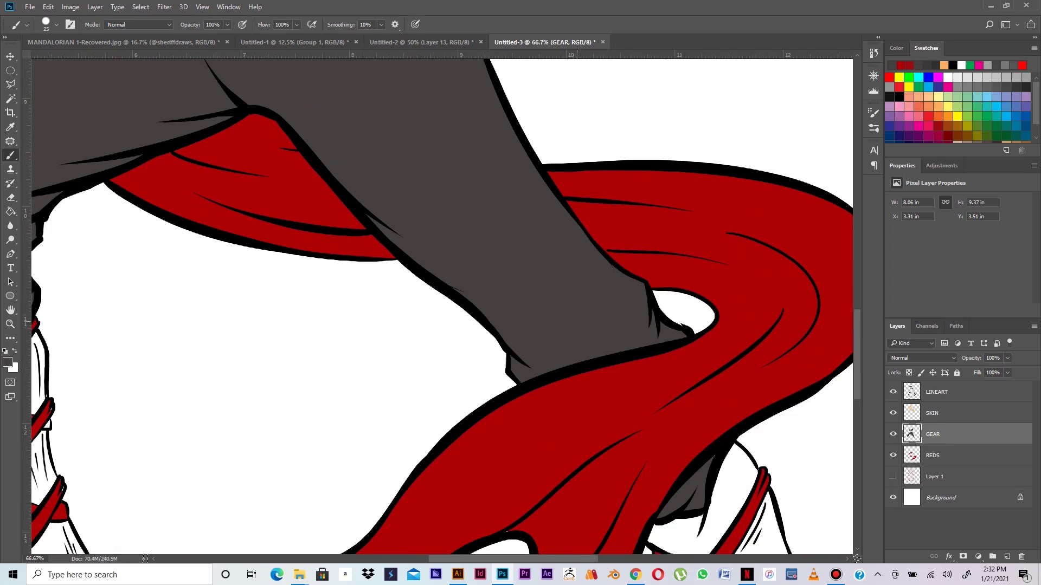
drag(563, 324, 595, 196)
drag(738, 331, 721, 363)
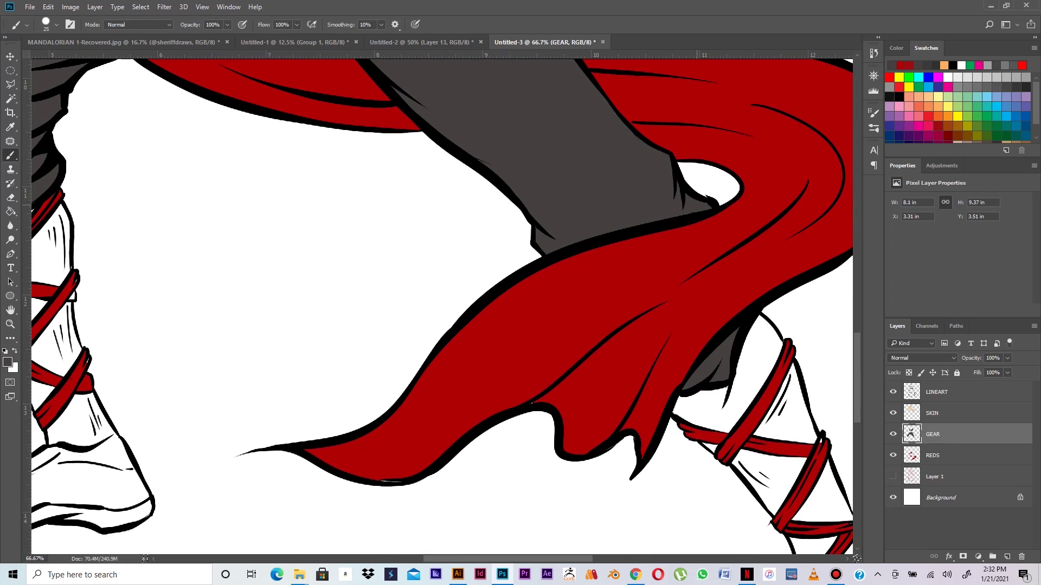
Step: Sample the strap red and paint the unfilled gap at the end of the front leg's strap on the REDS layer
drag(252, 273, 494, 216)
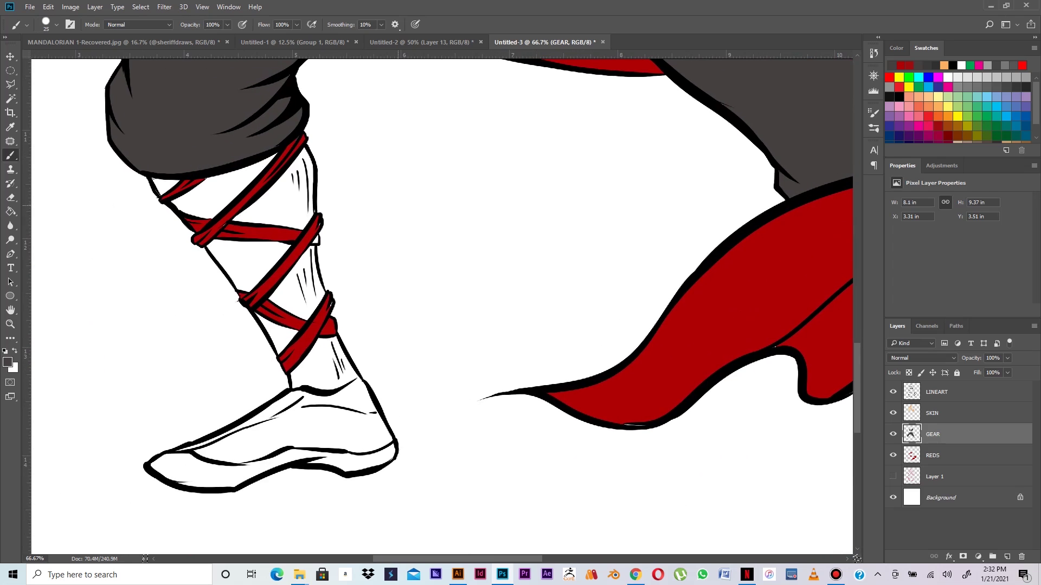
key(alt+bracketleft)
key(i)
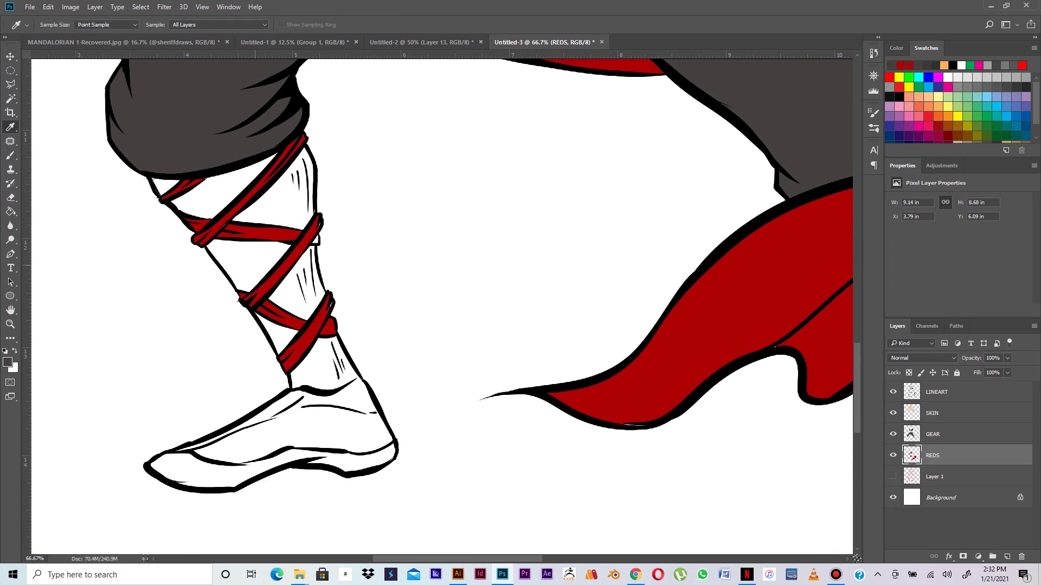
click(281, 277)
key(b)
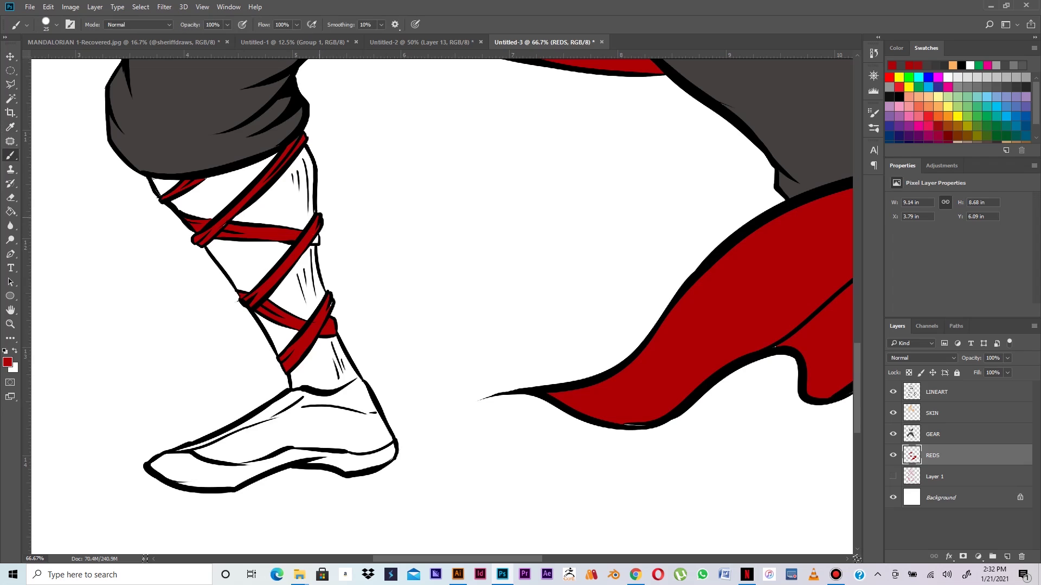
click(316, 240)
key(e)
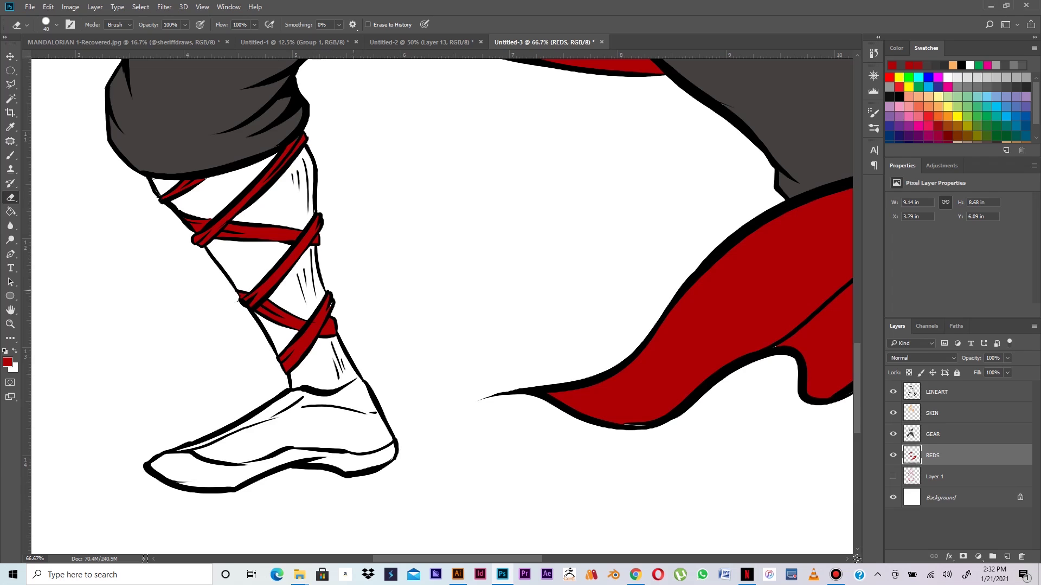
key(b)
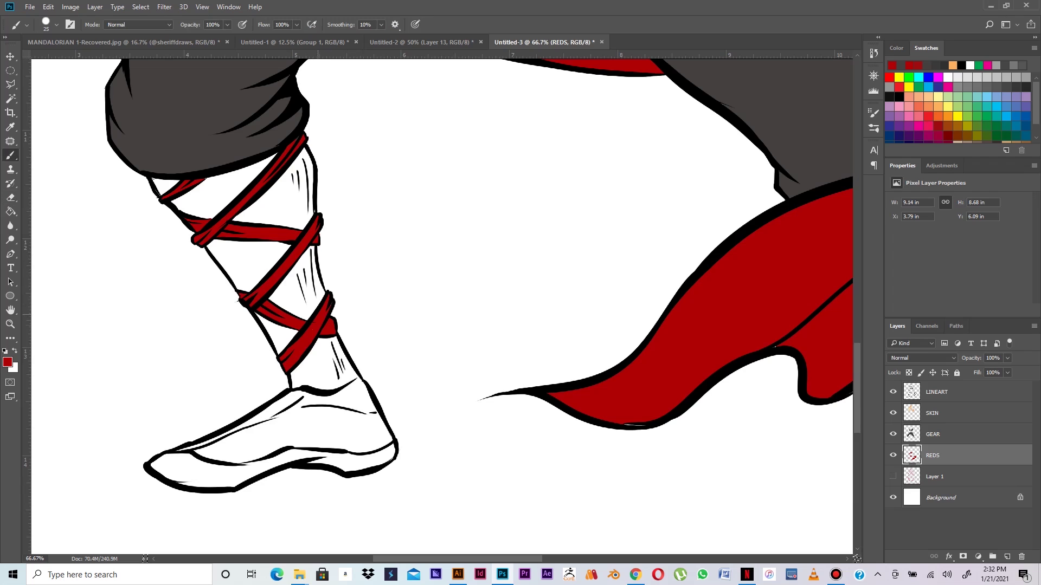
Step: Examine the back leg's straps, the sash and the whole figure for remaining gaps in the colour fills
drag(597, 372, 314, 332)
drag(669, 331, 491, 253)
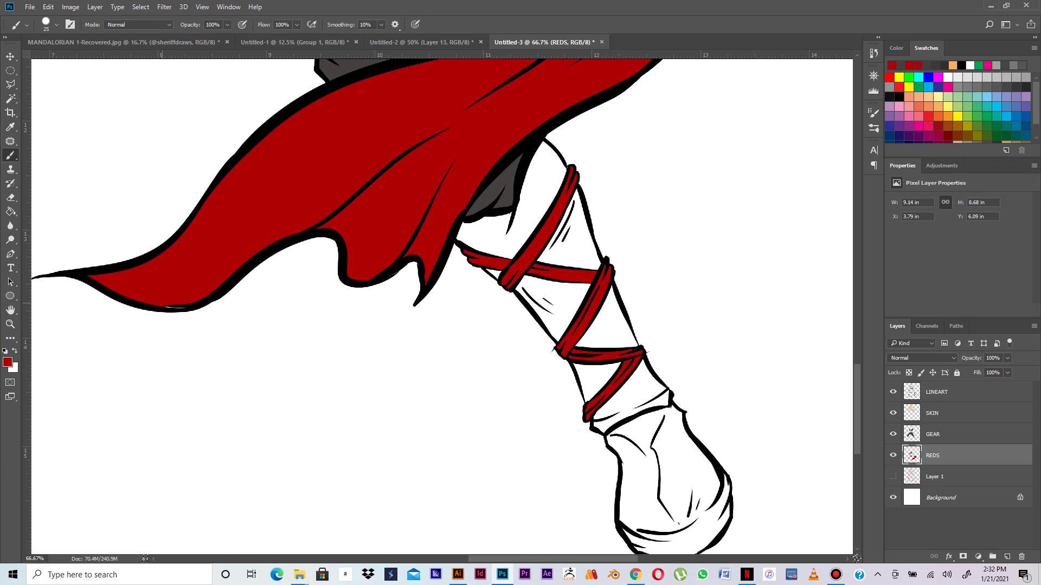
drag(243, 229, 132, 461)
drag(315, 318, 506, 405)
drag(104, 274, 407, 299)
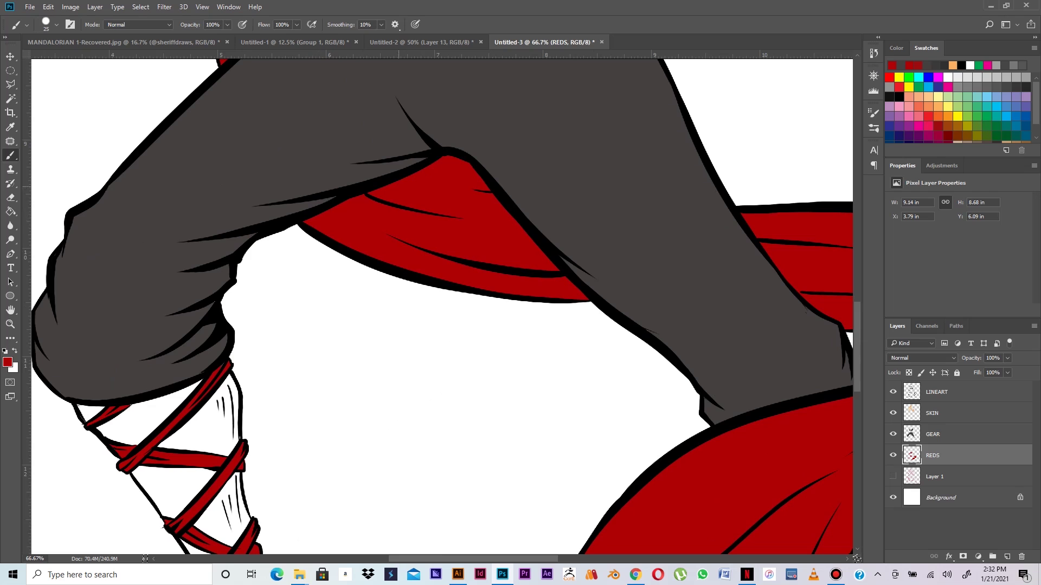
key(ctrl+minus)
key(ctrl+minus)
key(ctrl+minus)
key(ctrl+minus)
key(ctrl+minus)
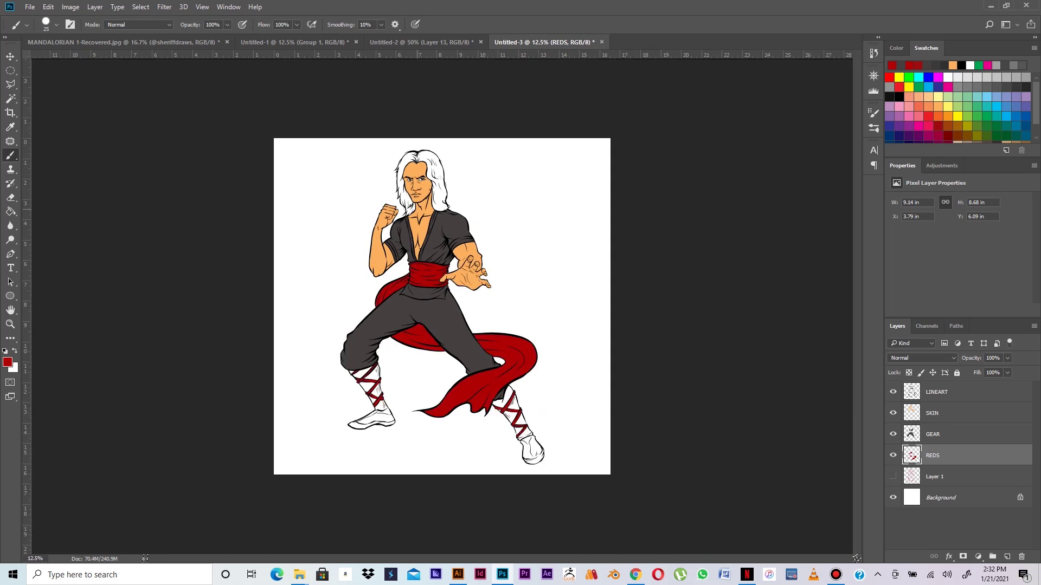
key(ctrl+plus)
key(ctrl+plus)
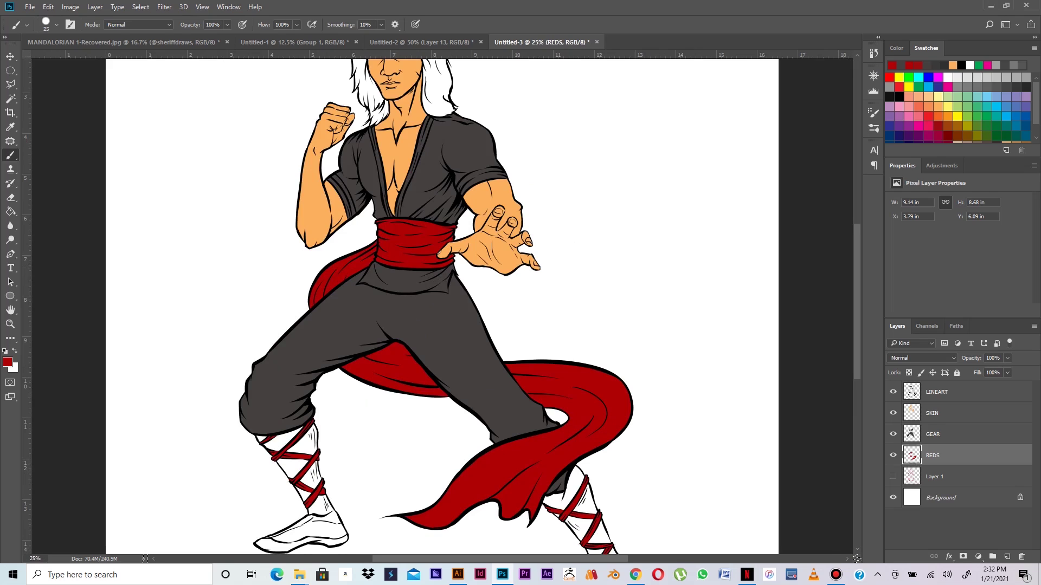
Step: Sample the skin tone and paint the missed thumb tip of the extended hand on the SKIN layer
click(949, 413)
key(i)
click(474, 247)
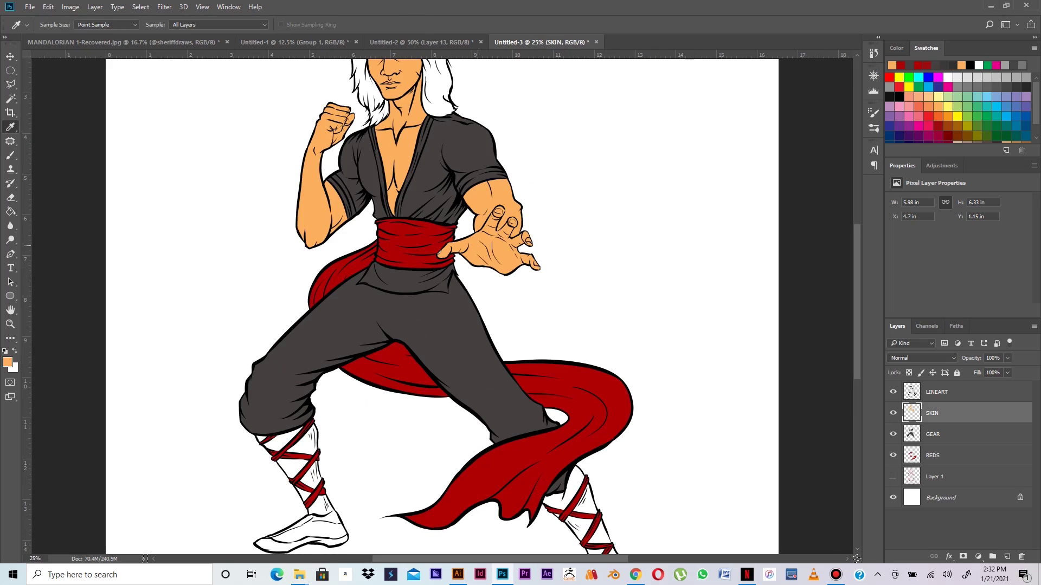
key(b)
drag(446, 242, 437, 254)
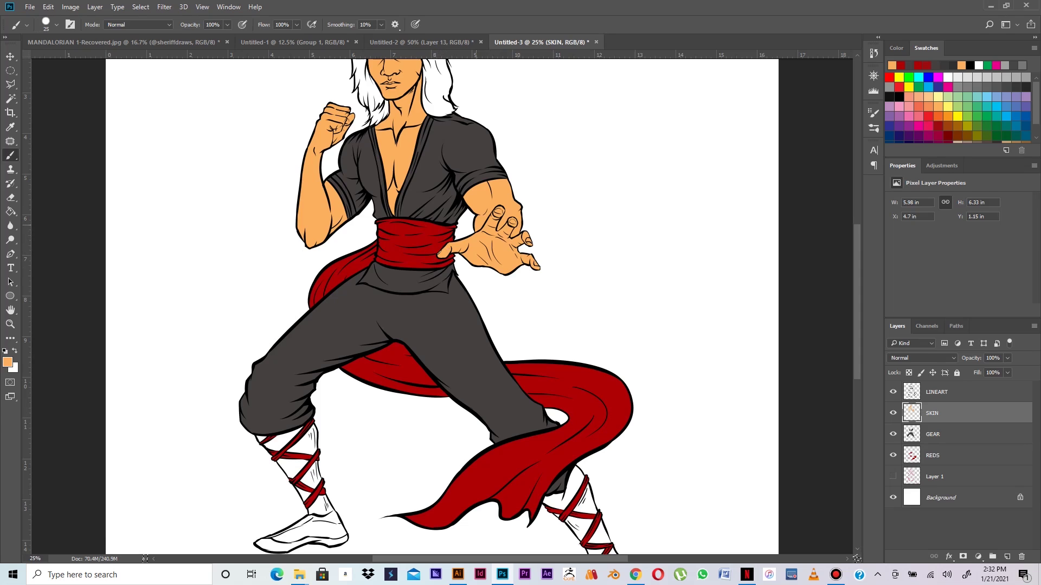
Step: Add a new layer directly above Layer 1
drag(428, 238, 442, 376)
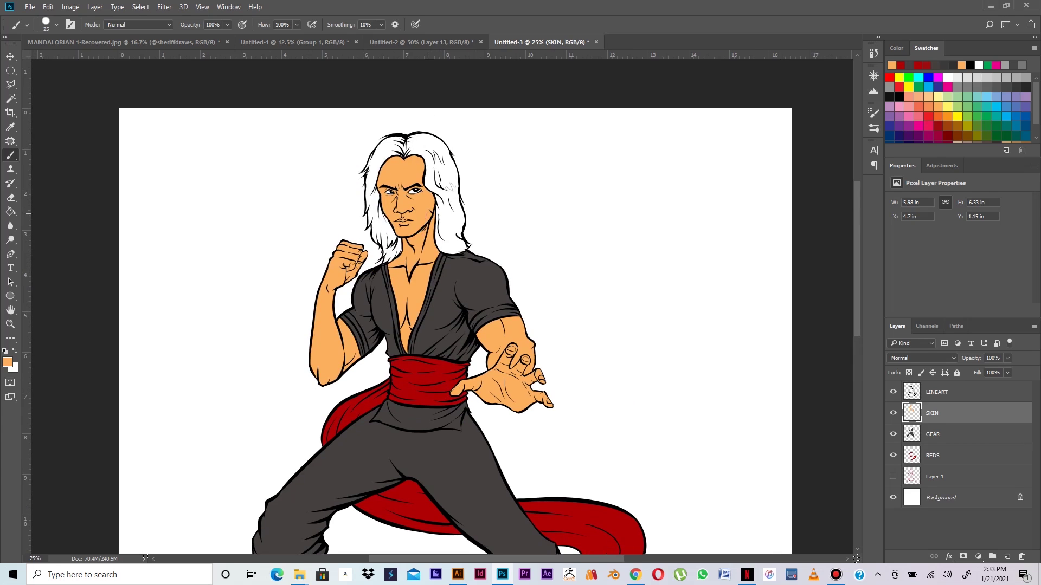
click(965, 476)
click(1007, 557)
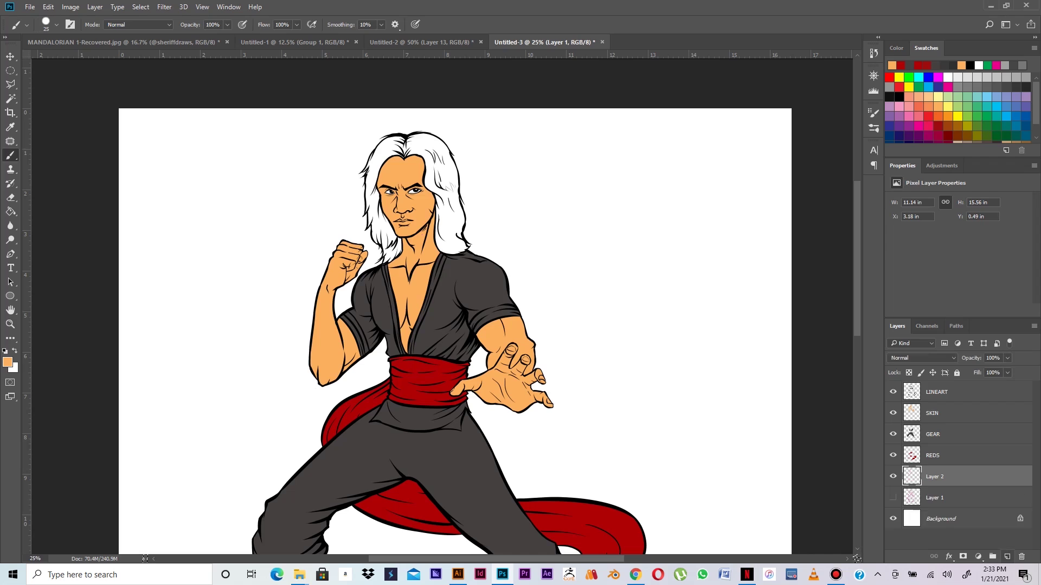
Step: Select both hair areas on the LINEART layer with the Magic Wand and expand the selection
key(w)
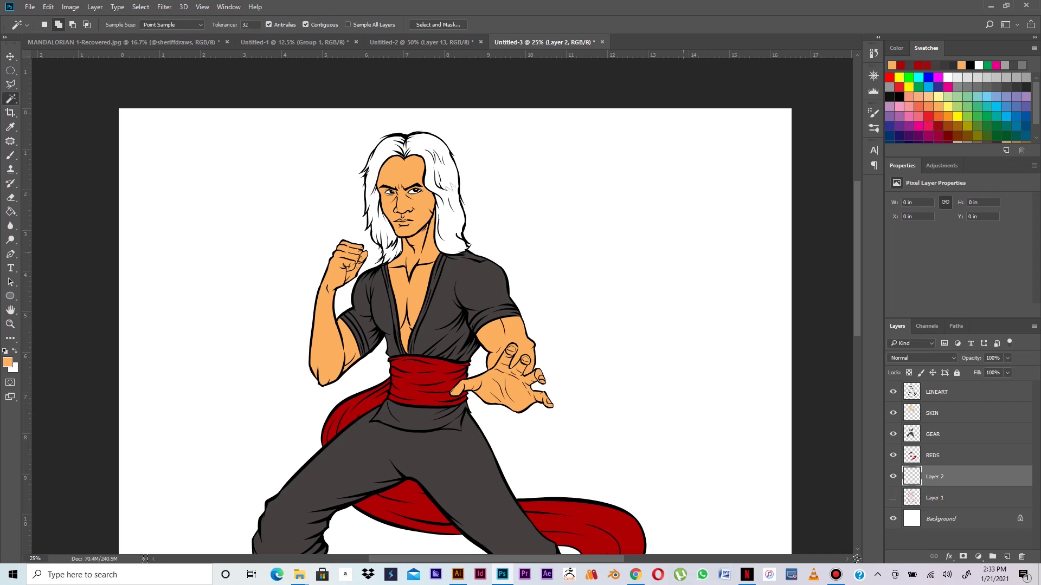
key(alt+period)
click(425, 141)
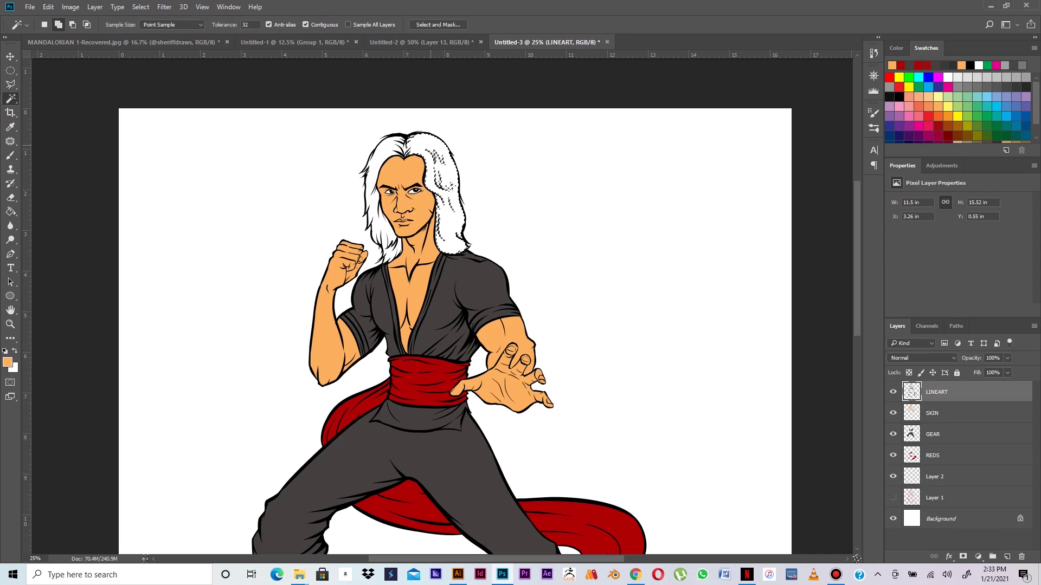
click(403, 145)
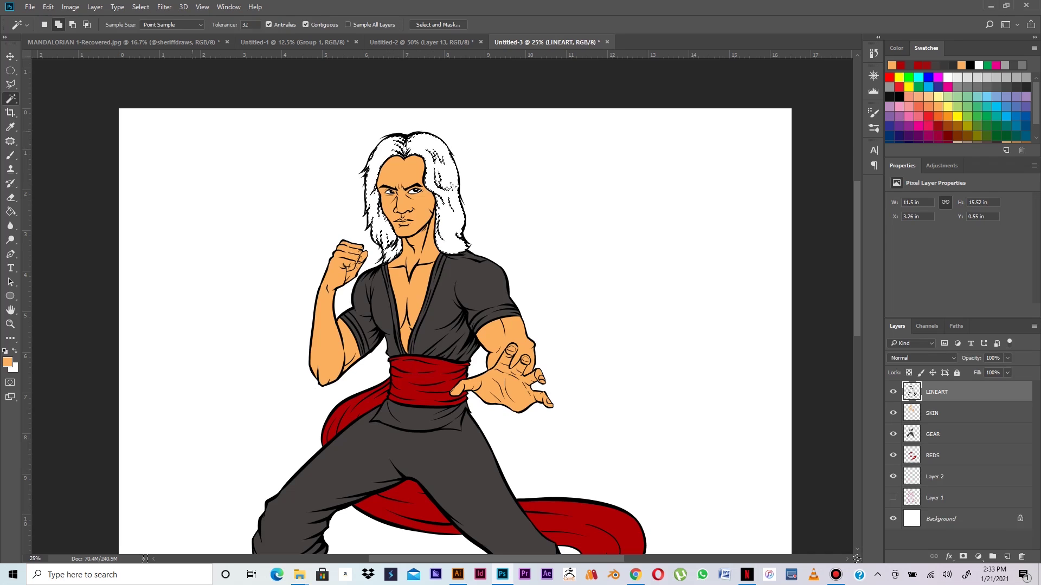
key(alt+s)
key(m)
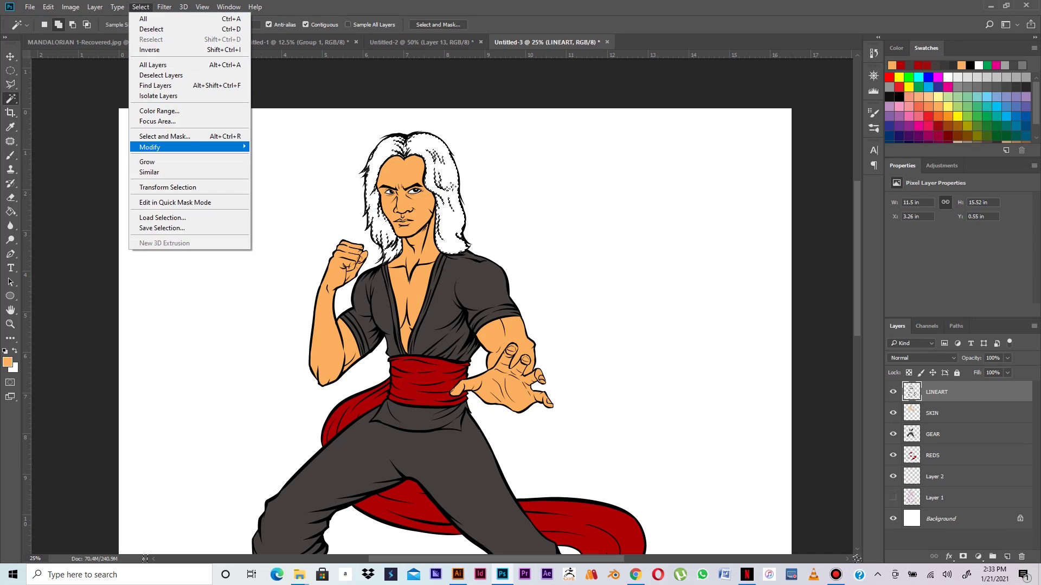
key(e)
key(Return)
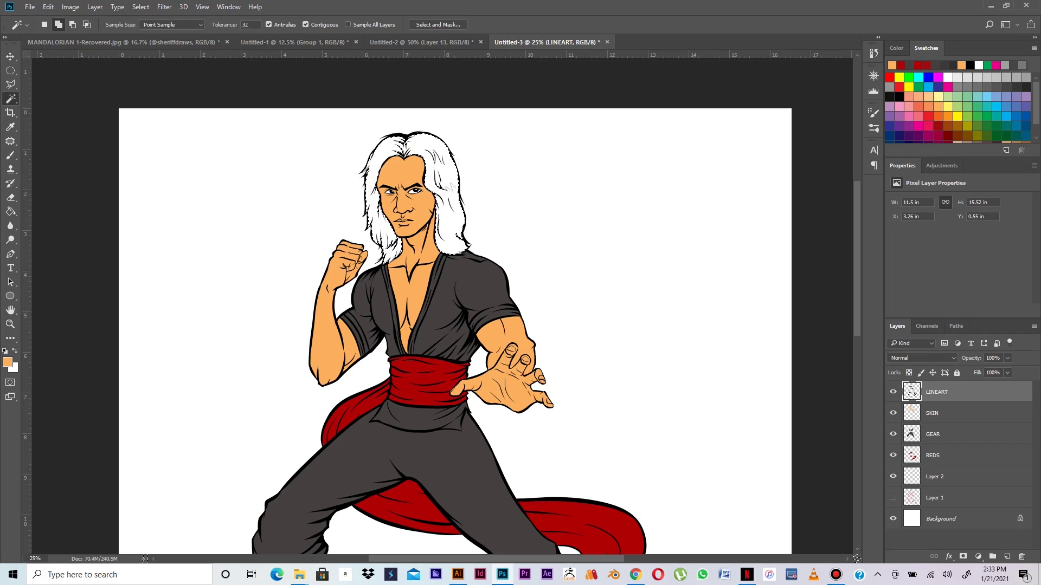
Step: Set the foreground colour to a dark brown swatch and rename the new layer as HAIR
drag(1035, 108, 1035, 128)
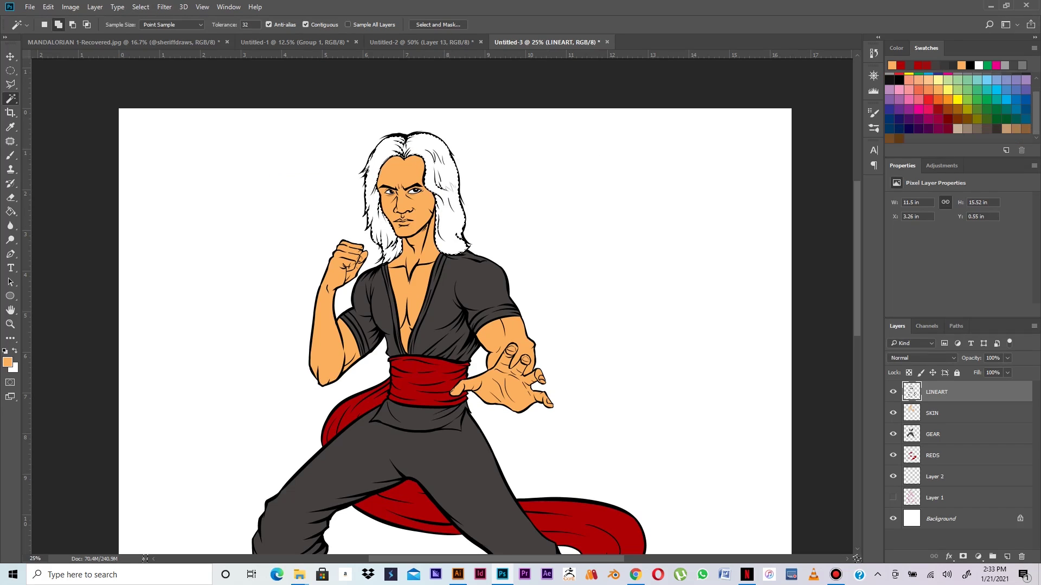
click(986, 129)
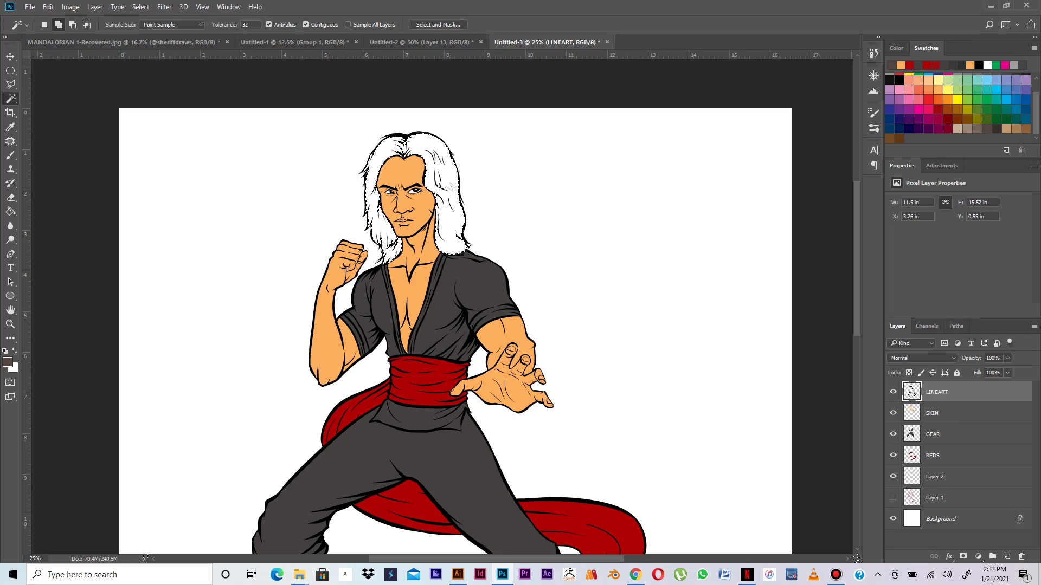
double_click(934, 476)
text(HAIR)
key(Return)
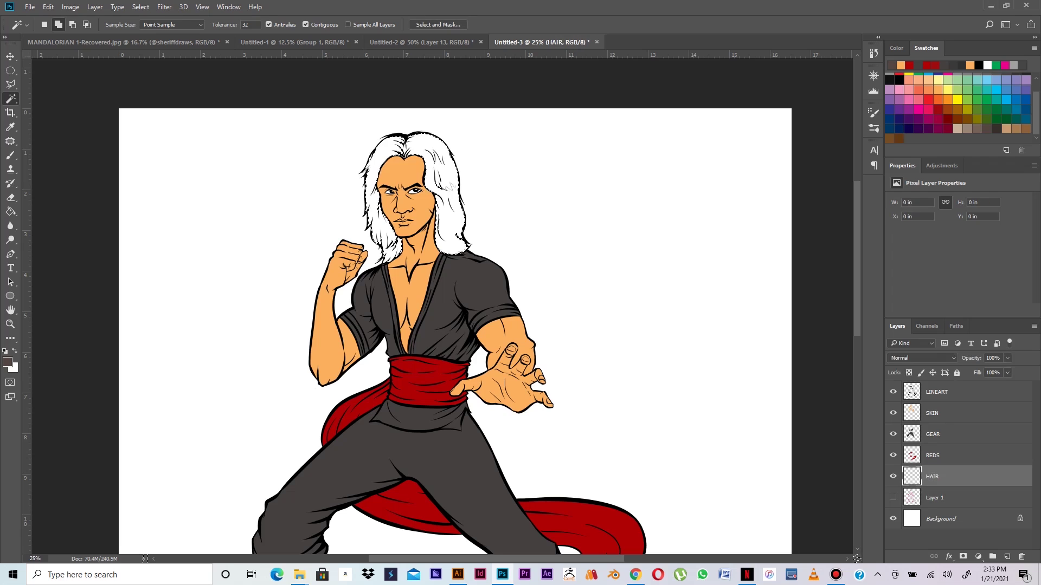
Step: Fill the hair selection with the brown on the HAIR layer, and choose a darker shade as the foreground colour
key(g)
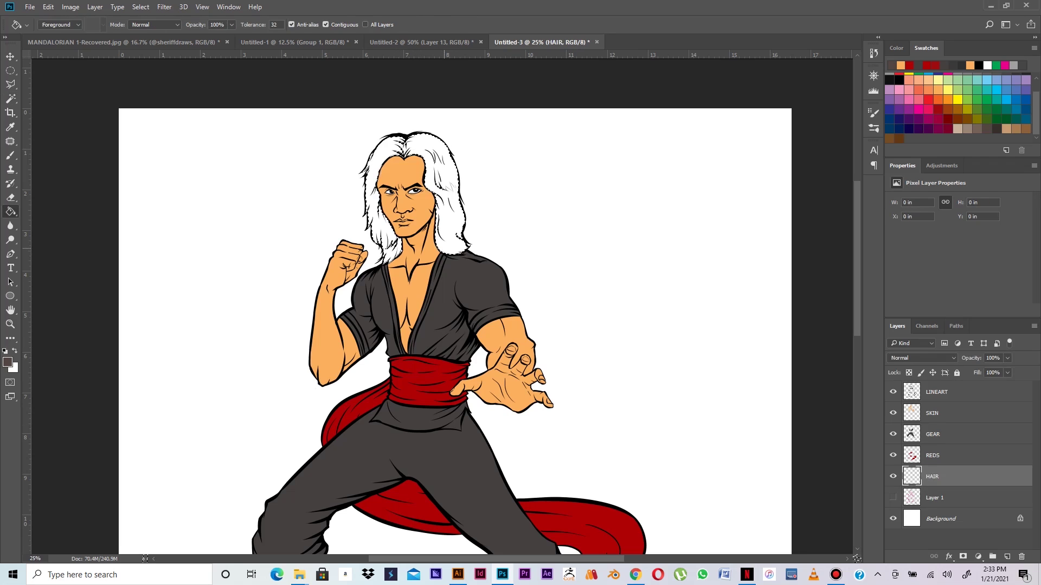
key(alt+BackSpace)
click(8, 362)
drag(411, 243, 404, 254)
key(Return)
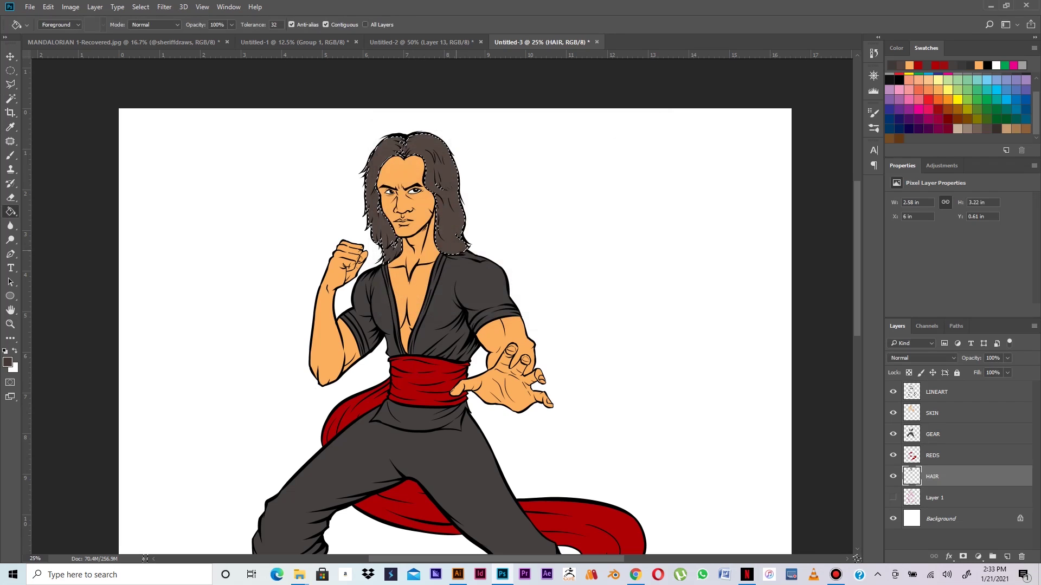
Step: Try refilling the hair with the darker brown, and undo the hair fills
ctrl+click(448, 246)
key(ctrl+d)
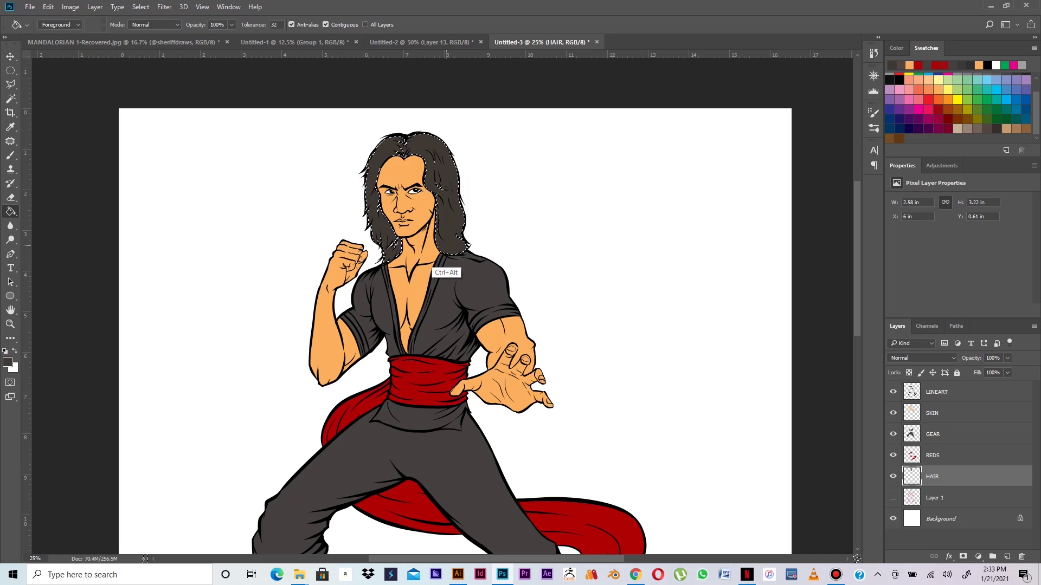
key(ctrl+BackSpace)
Step: Expand the hair selection by 3 pixels, fill it with the dark foreground colour on the HAIR layer, and deselect
click(140, 7)
mouse_move(163, 146)
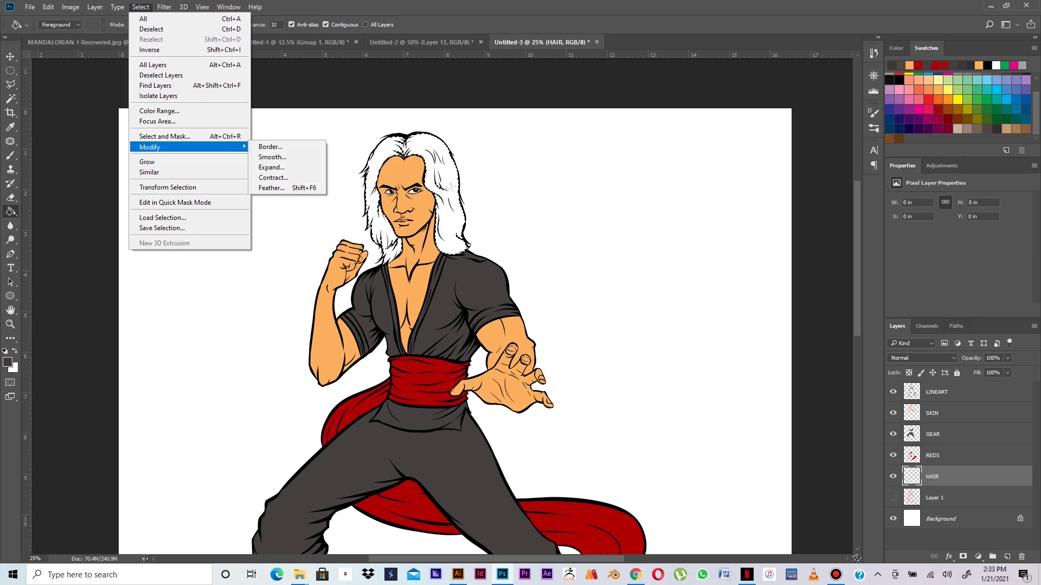
click(271, 167)
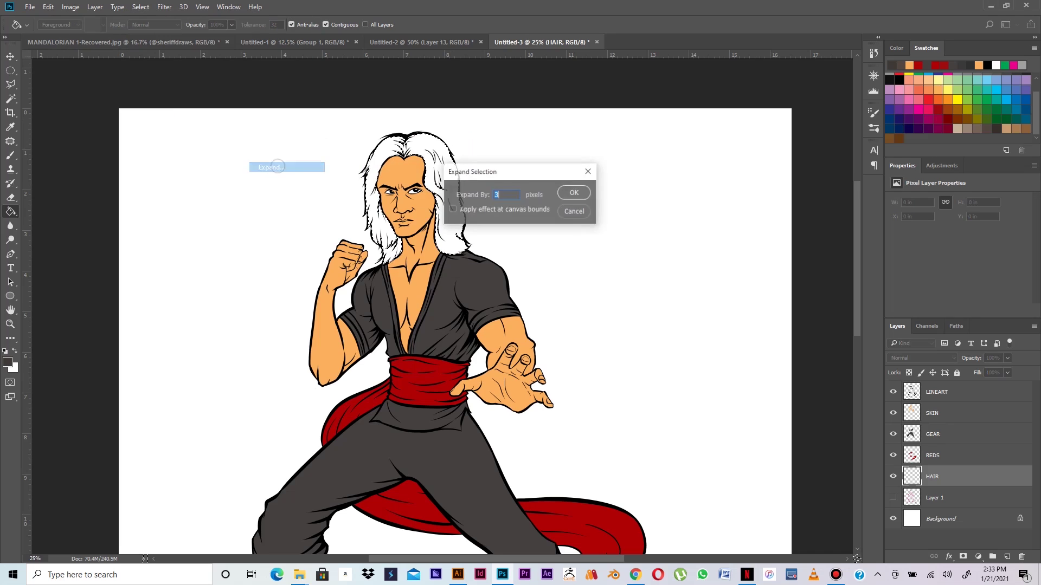
click(573, 193)
key(alt+BackSpace)
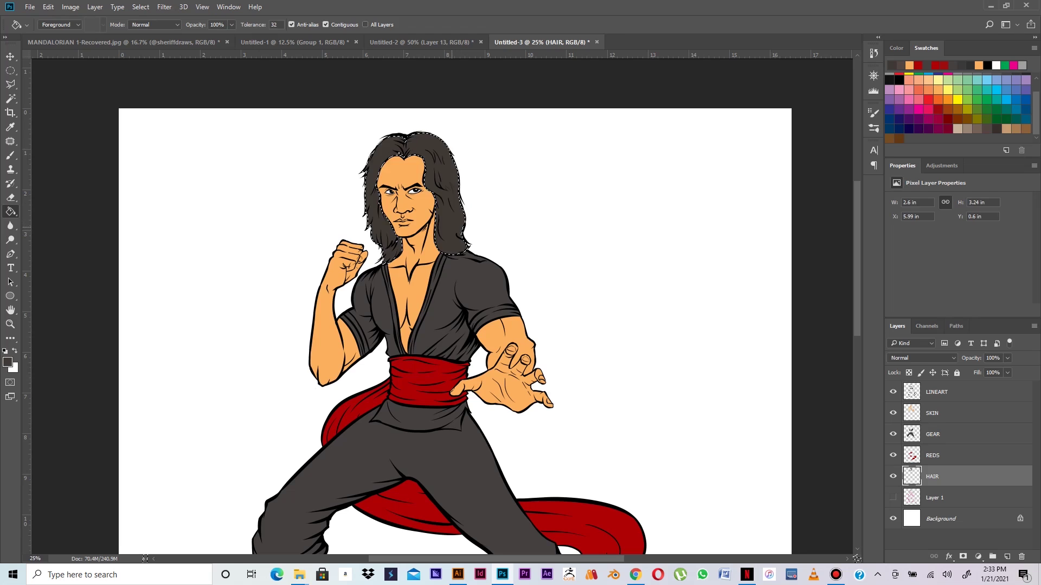
key(ctrl+d)
Step: Add a new layer directly above Layer 1 and name it SOCKS AND SHOES
key(b)
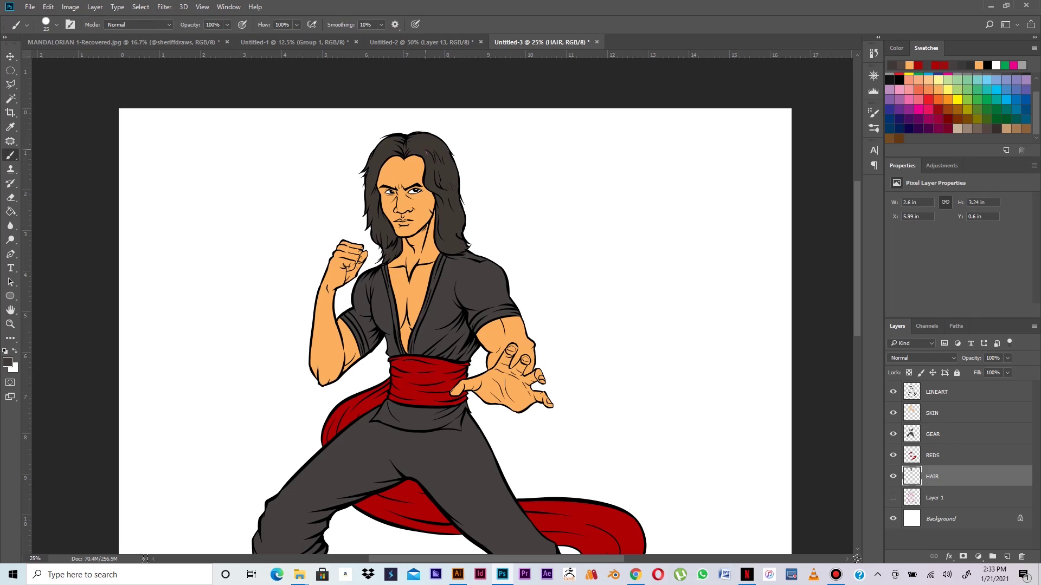
key(ctrl+minus)
key(ctrl+minus)
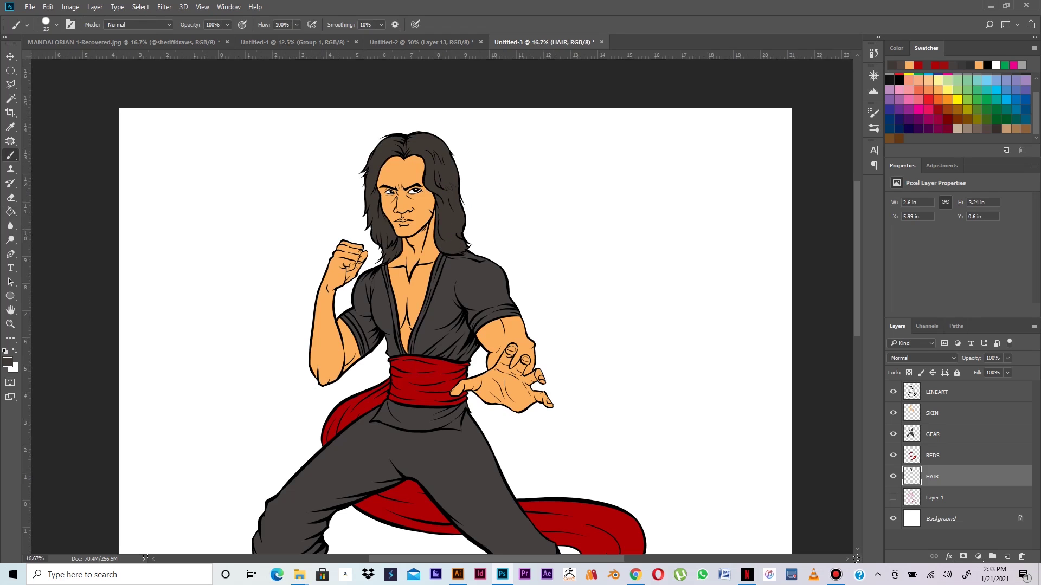
key(ctrl+plus)
key(ctrl+plus)
drag(617, 347, 635, 220)
click(952, 497)
click(1007, 557)
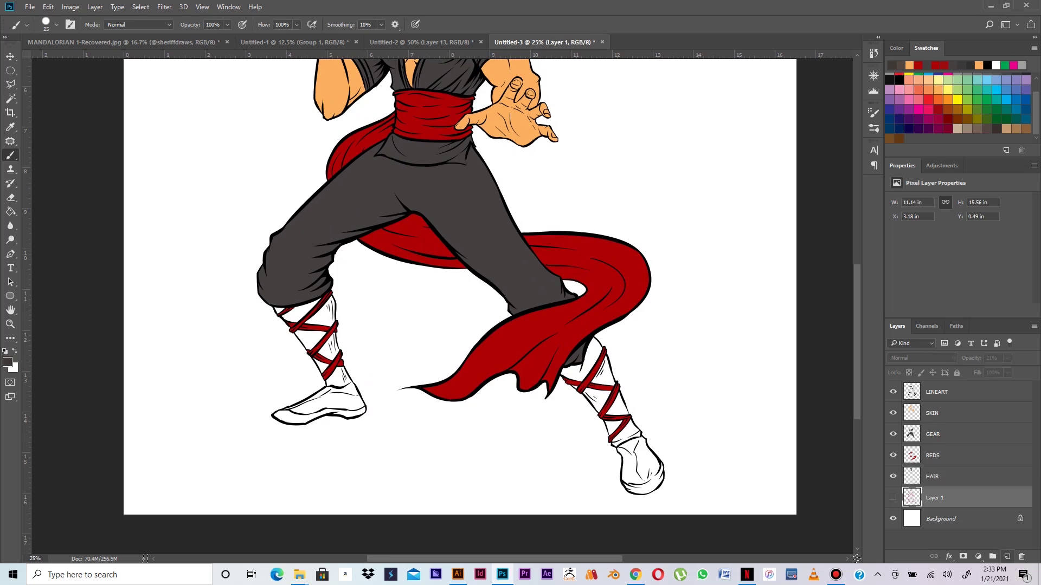
double_click(934, 497)
text(SOCKS AND SHOES)
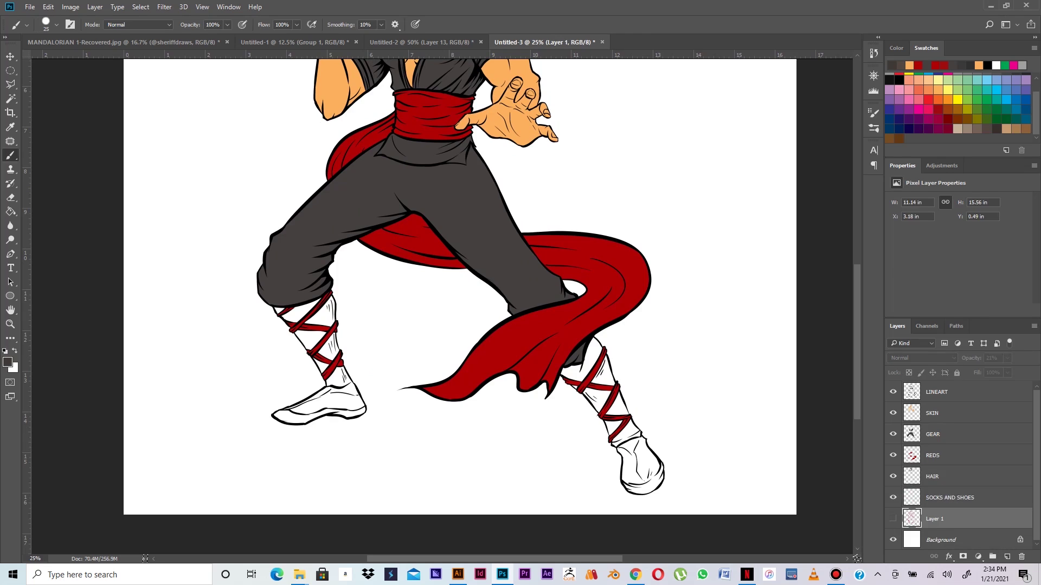
key(Return)
Step: Brush a light beige swatch over the sock of the bent leg, filling the areas between the red straps
click(957, 129)
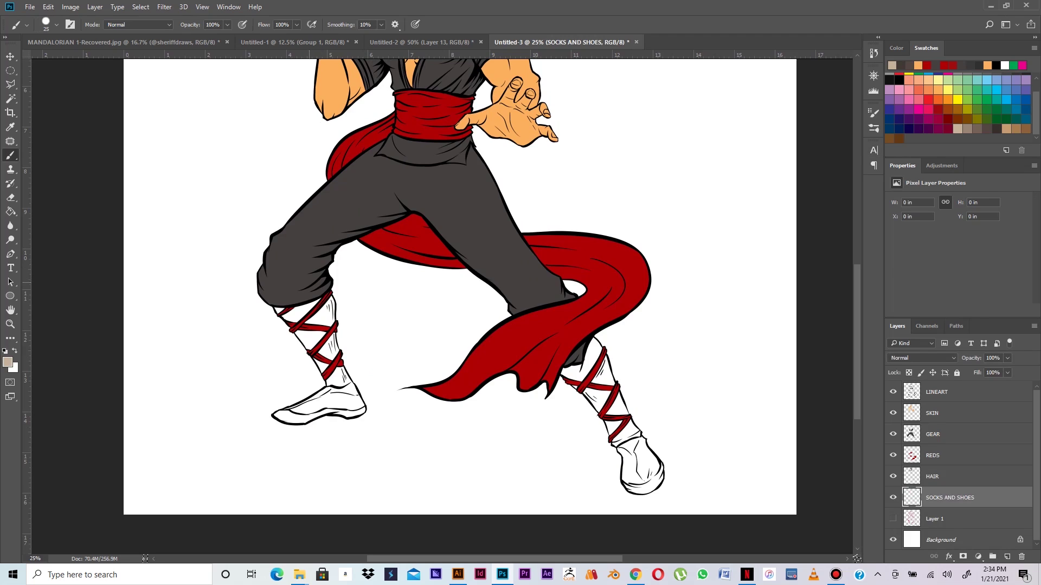
mouse_move(308, 301)
mouse_down()
mouse_move(320, 317)
mouse_move(329, 306)
mouse_up()
mouse_move(330, 303)
mouse_down()
mouse_move(333, 360)
mouse_move(336, 338)
mouse_move(351, 383)
mouse_move(343, 386)
mouse_up()
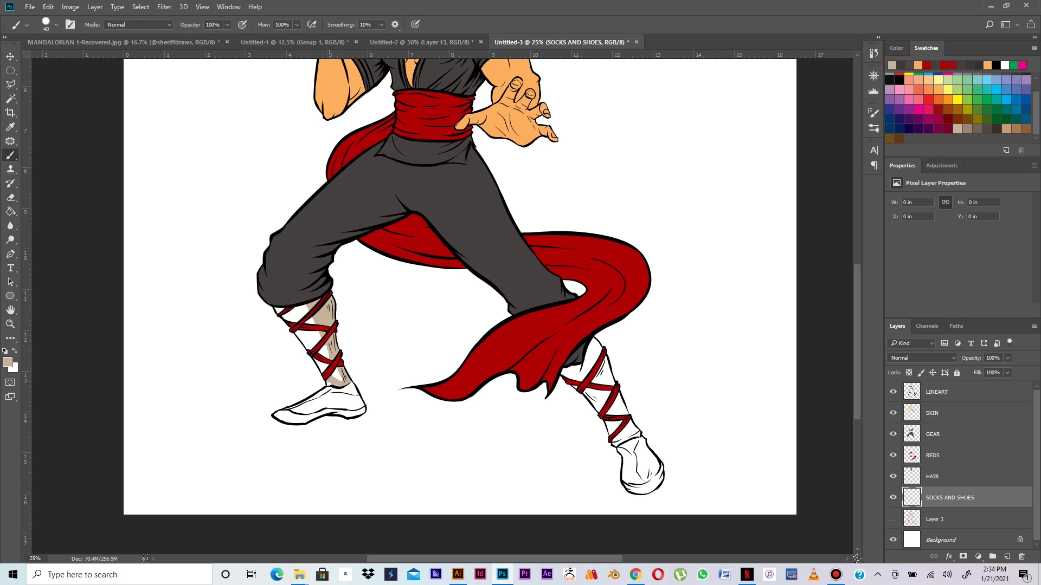
drag(332, 363, 341, 379)
mouse_move(326, 366)
mouse_down()
mouse_move(316, 338)
mouse_move(324, 345)
mouse_move(322, 369)
mouse_move(311, 347)
mouse_move(315, 320)
mouse_move(278, 309)
mouse_up()
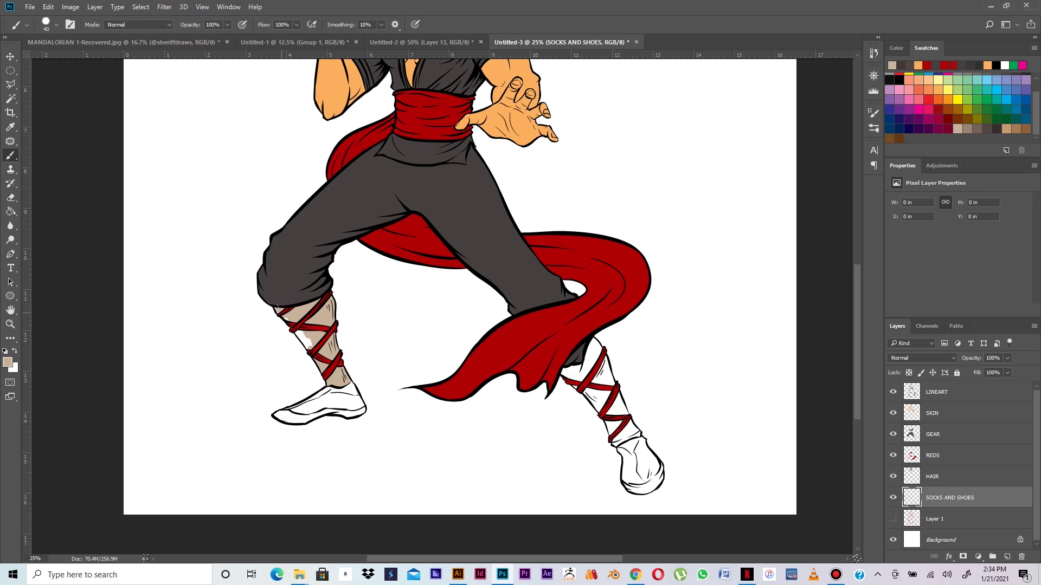
drag(300, 325, 306, 343)
Step: Brush the same beige over the sock of the outstretched leg, from below the trouser hem to the ankle
mouse_move(585, 362)
mouse_down()
mouse_move(603, 408)
mouse_move(594, 366)
mouse_move(605, 388)
mouse_move(565, 375)
mouse_move(615, 439)
mouse_up()
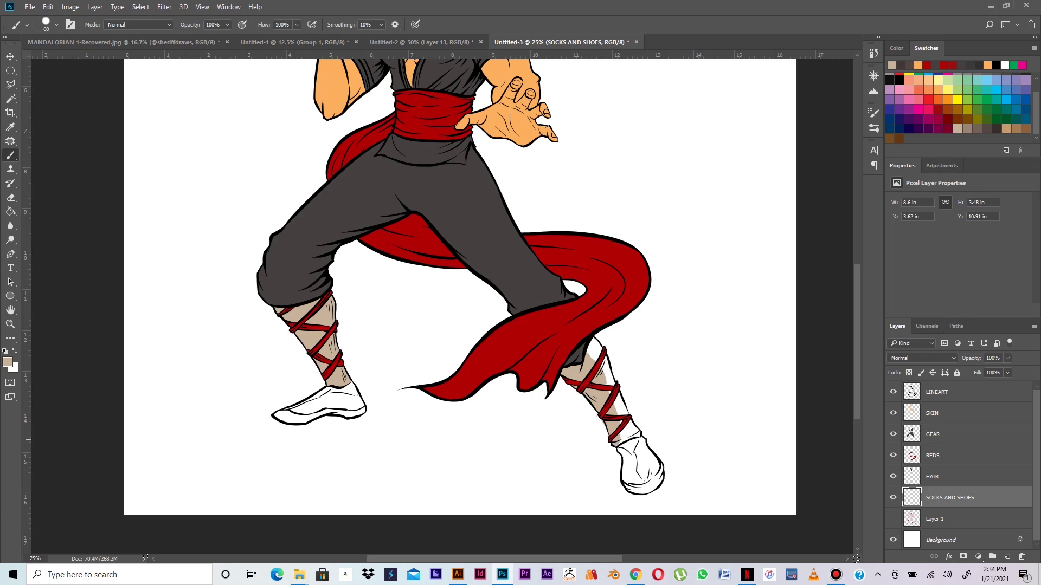
mouse_move(621, 440)
mouse_down()
mouse_move(638, 434)
mouse_move(596, 344)
mouse_up()
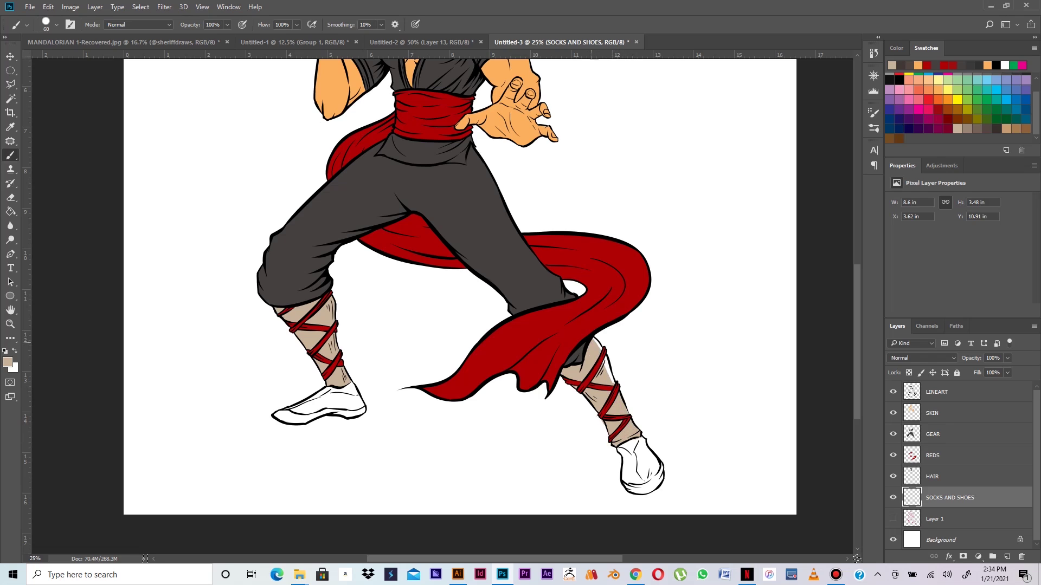
drag(611, 383, 607, 358)
Step: Paint the upper of the bent leg's shoe with a grey-brown swatch and erase the overspill behind the heel
key(ctrl+minus)
key(ctrl+minus)
key(ctrl+minus)
key(ctrl+plus)
key(ctrl+plus)
key(ctrl+plus)
key(ctrl+plus)
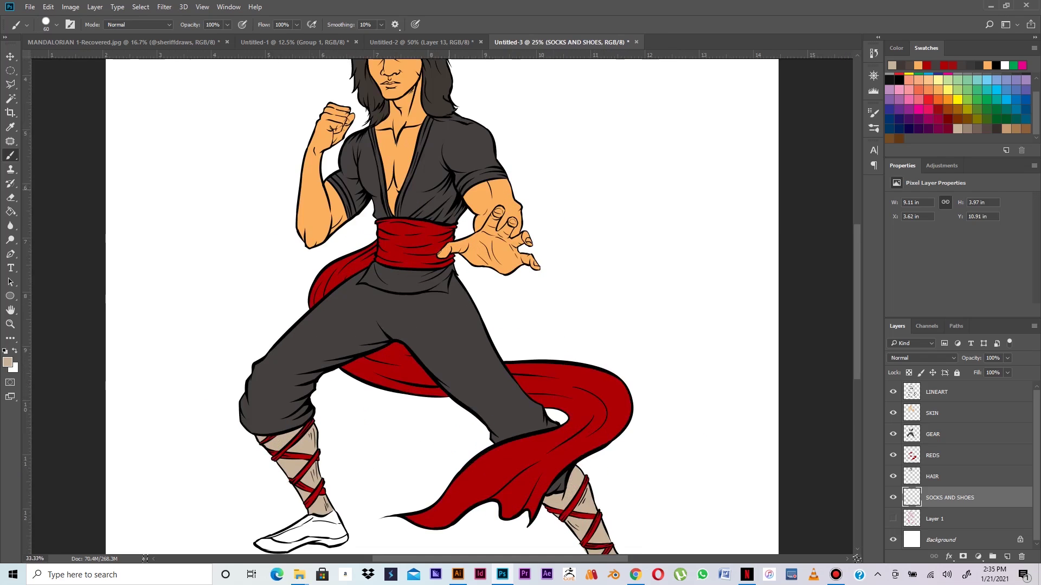
scroll(434, 304, down, 5)
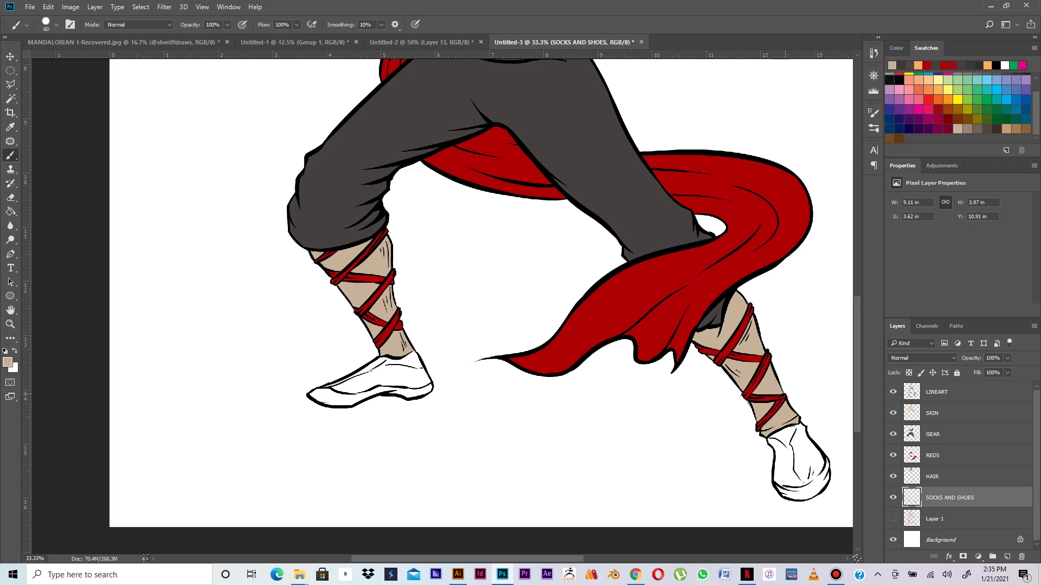
key(e)
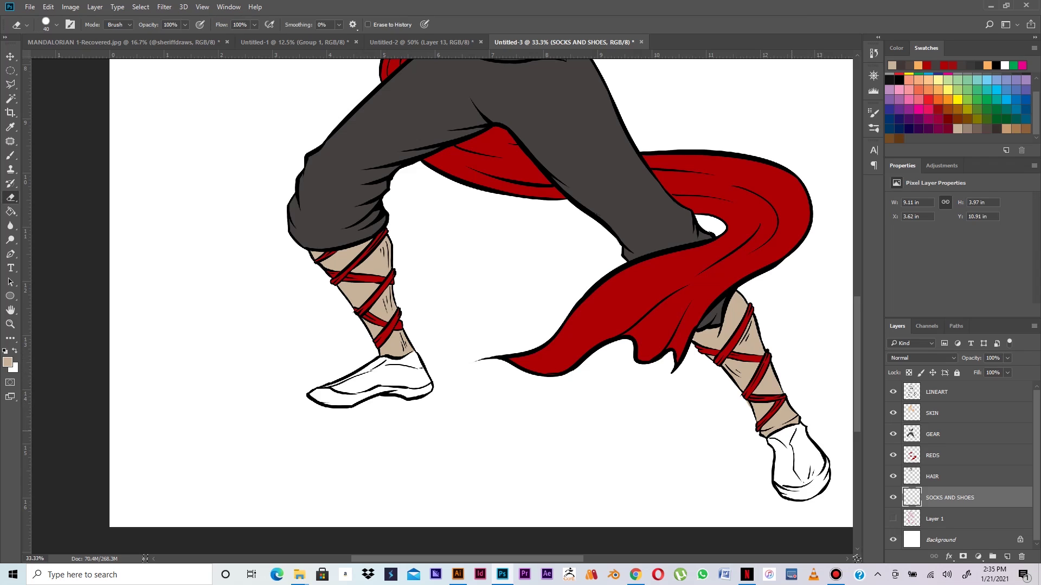
key(b)
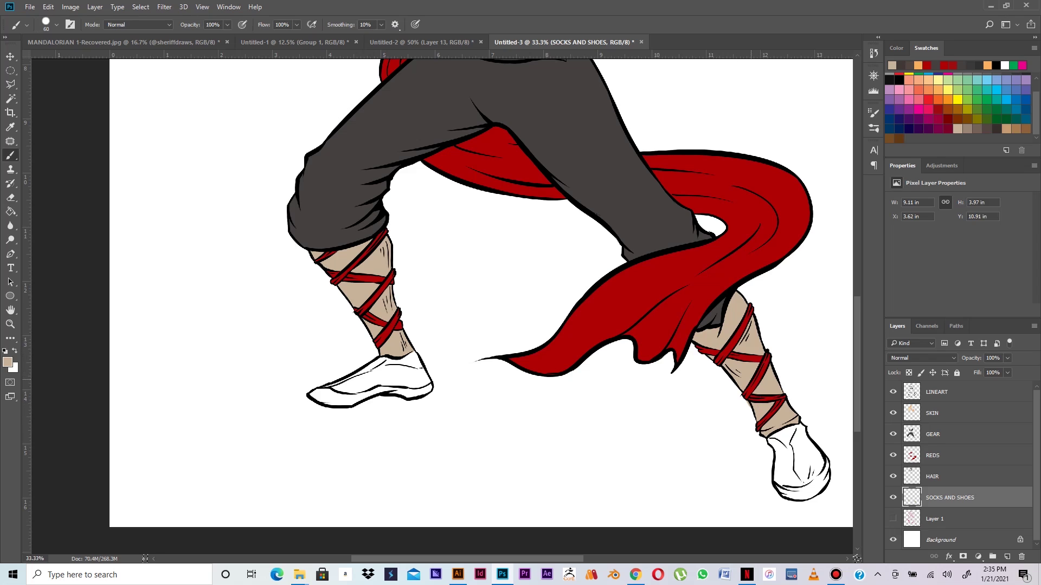
key(e)
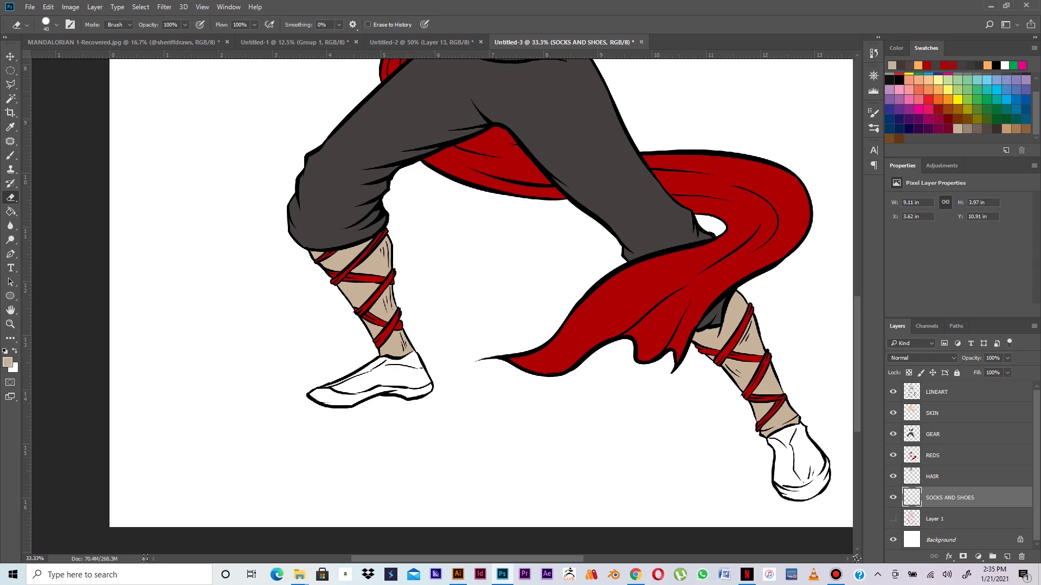
click(967, 129)
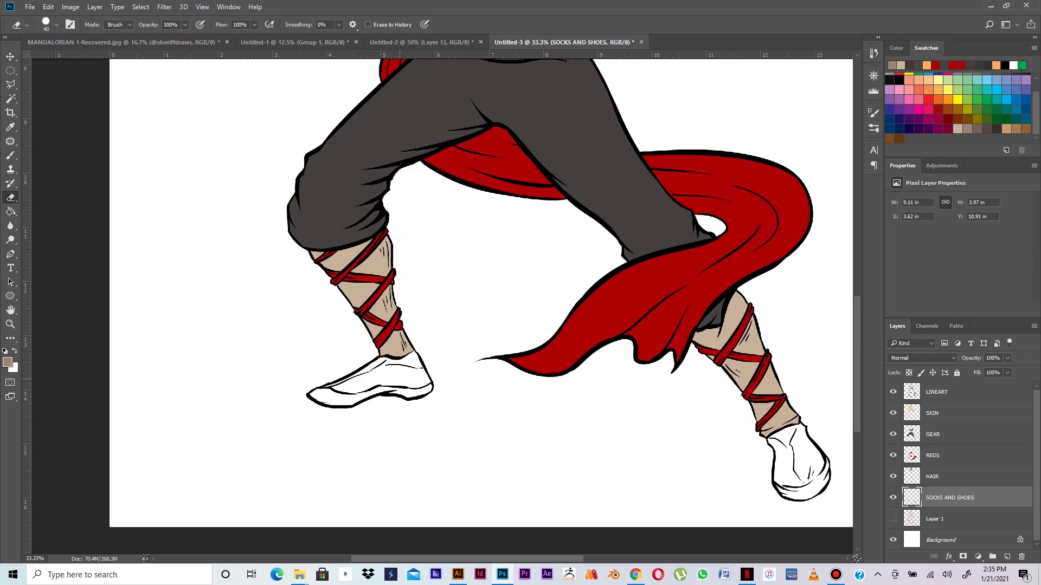
key(b)
drag(383, 371, 331, 387)
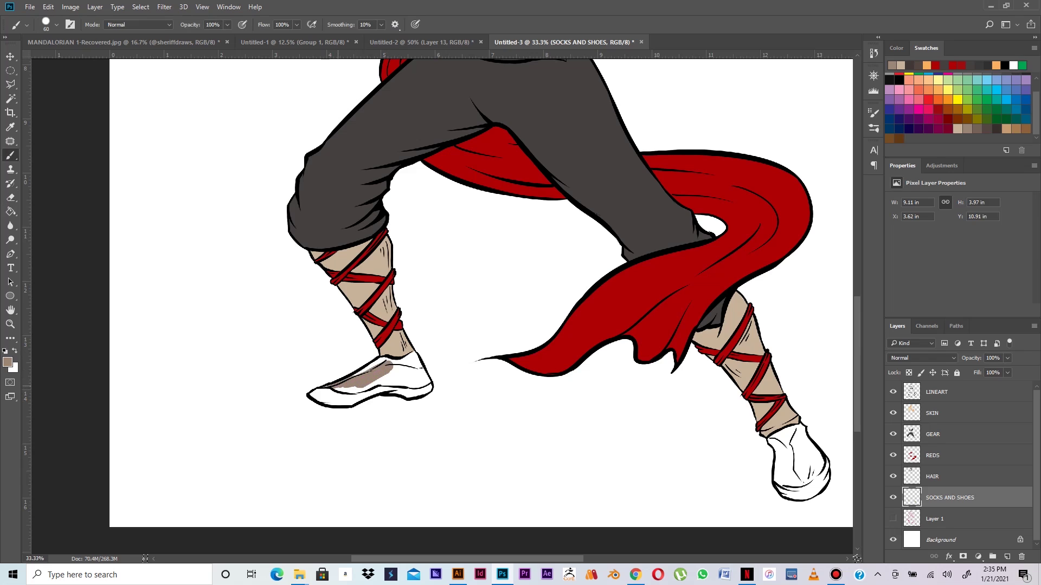
mouse_move(336, 392)
mouse_down()
mouse_move(386, 378)
mouse_move(364, 372)
mouse_move(381, 363)
mouse_move(404, 366)
mouse_move(387, 381)
mouse_move(404, 380)
mouse_move(402, 359)
mouse_move(413, 357)
mouse_move(428, 375)
mouse_move(402, 385)
mouse_move(427, 386)
mouse_up()
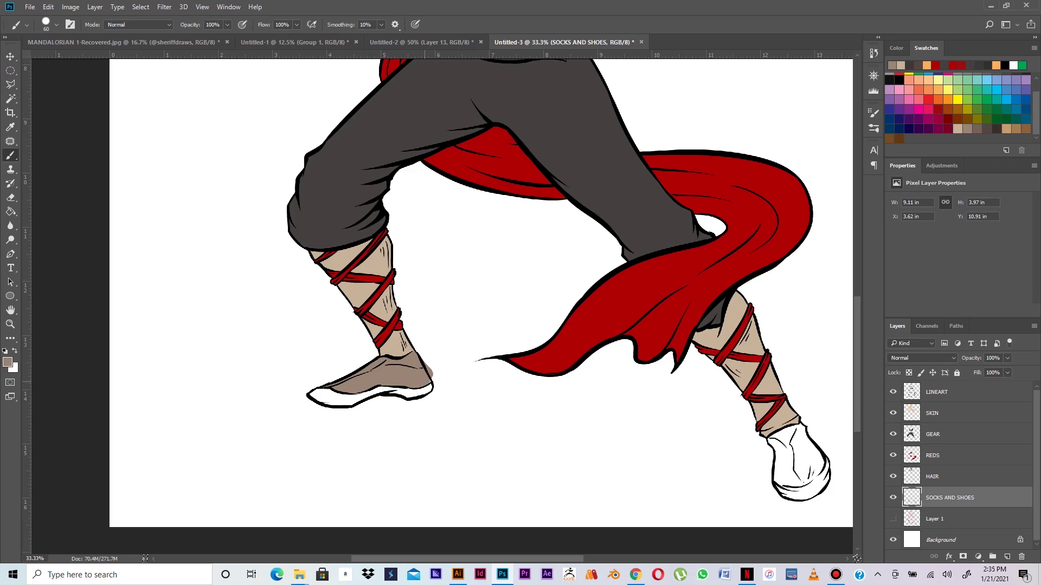
key(e)
drag(428, 365, 432, 378)
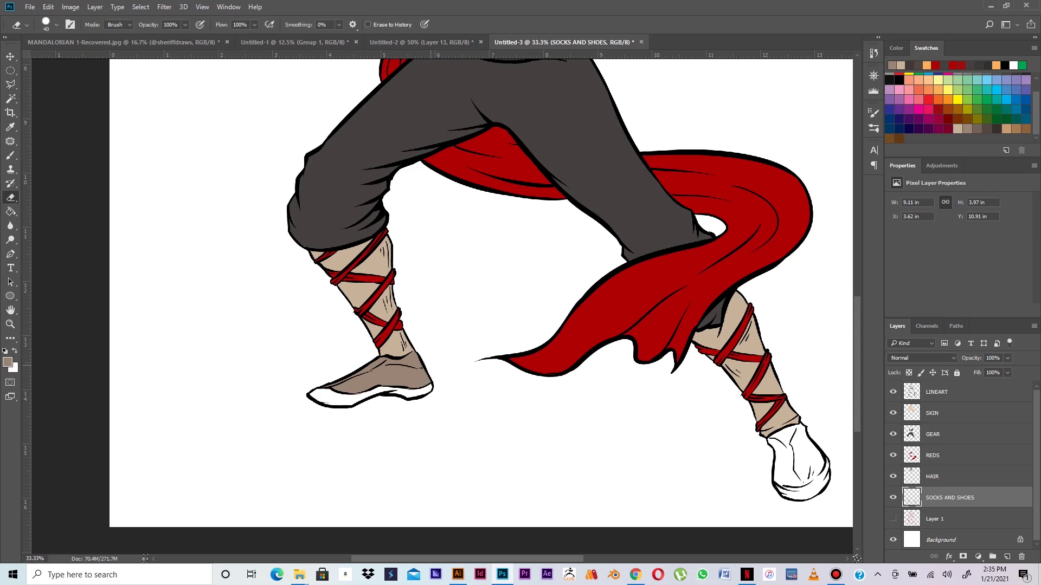
Step: Paint the upper of the outstretched leg's shoe with the same grey-brown, leaving the sole unpainted
drag(728, 406, 583, 346)
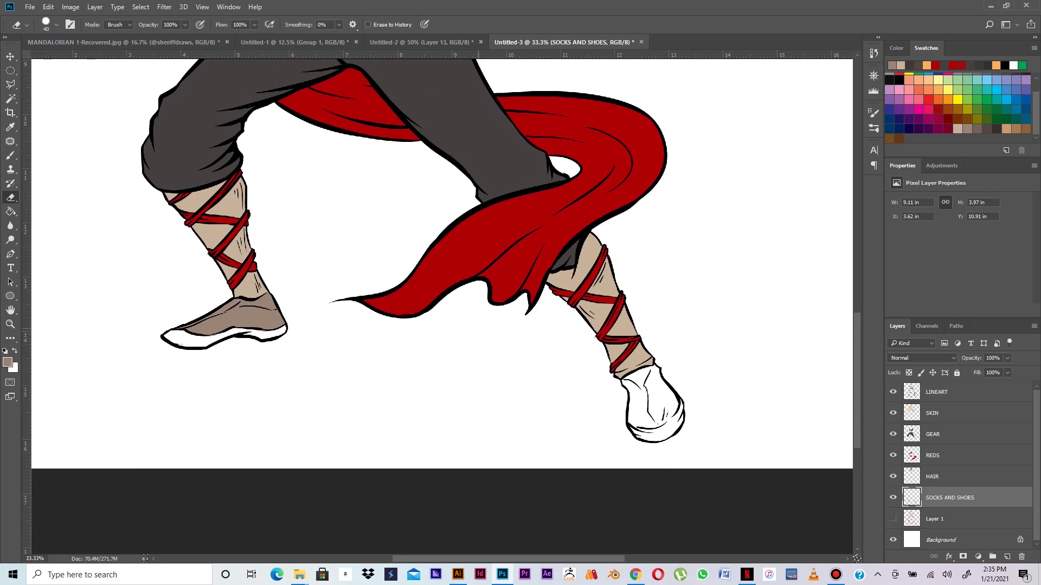
key(b)
mouse_move(653, 395)
mouse_down()
mouse_move(657, 415)
mouse_move(641, 402)
mouse_move(638, 421)
mouse_move(630, 403)
mouse_move(635, 425)
mouse_move(673, 409)
mouse_move(661, 389)
mouse_move(641, 386)
mouse_move(631, 401)
mouse_move(644, 373)
mouse_move(631, 377)
mouse_up()
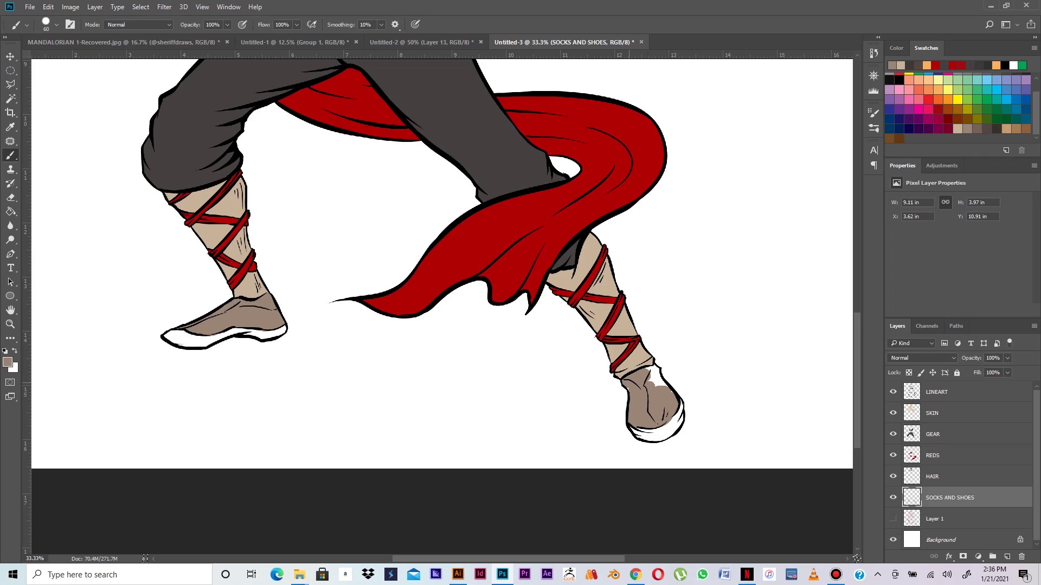
mouse_move(646, 377)
mouse_down()
mouse_move(655, 371)
mouse_move(661, 385)
mouse_up()
Step: Sample the beige from the sock and paint the soles of both shoes with it
key(i)
click(213, 232)
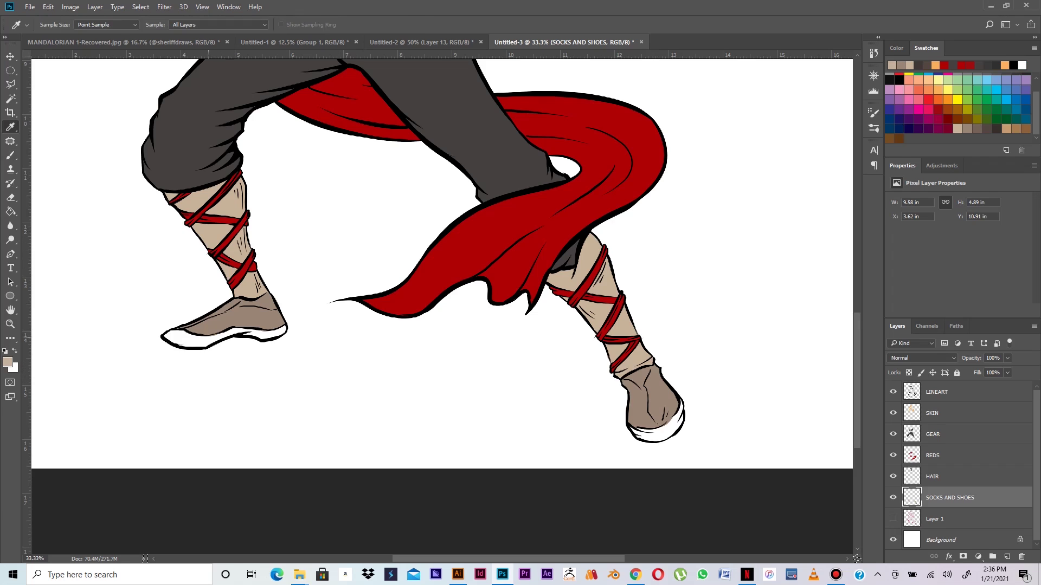
key(b)
drag(171, 340, 176, 336)
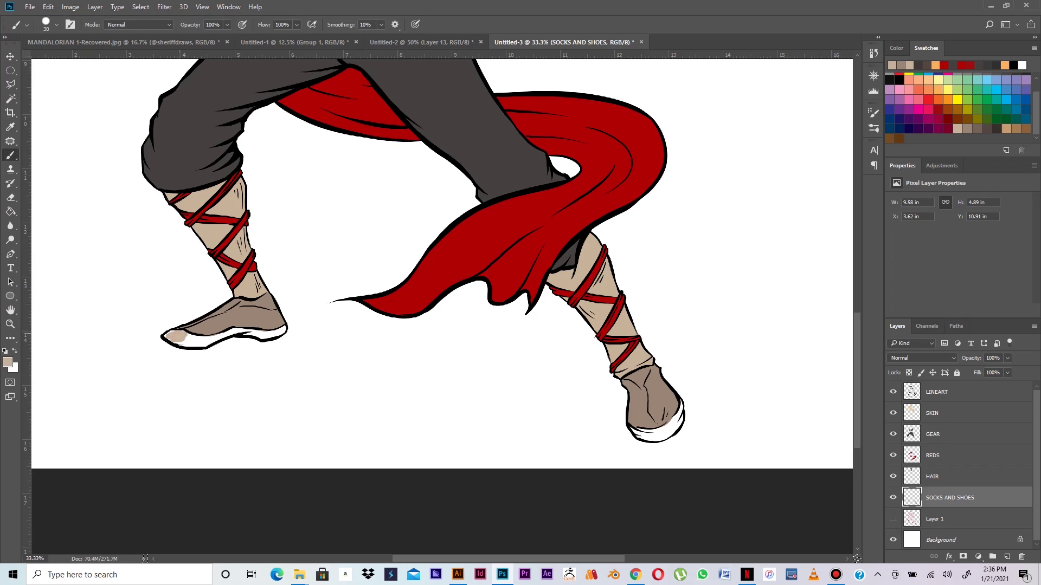
drag(177, 338, 284, 332)
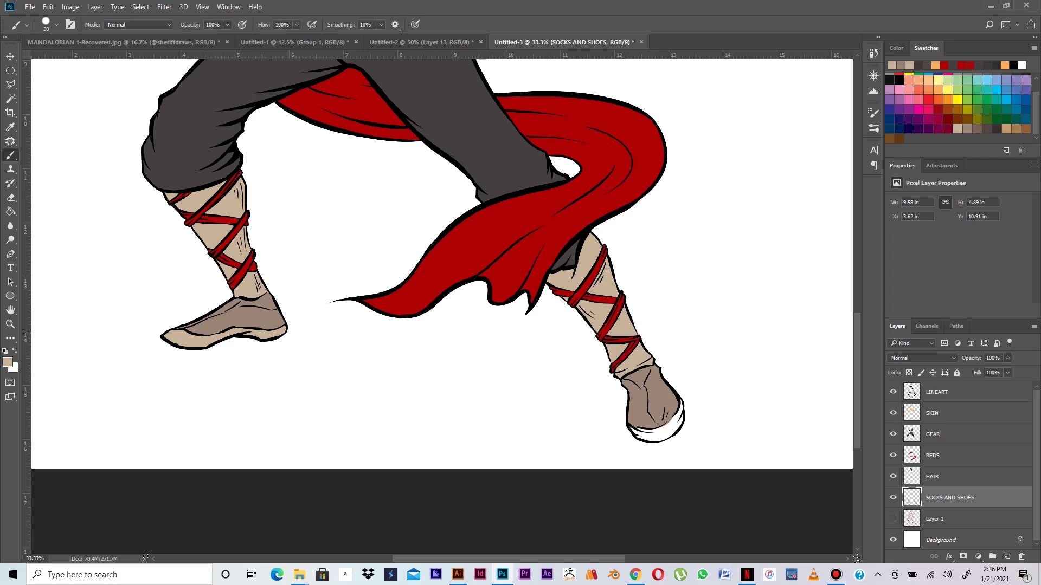
mouse_move(665, 429)
mouse_down()
mouse_move(645, 438)
mouse_move(681, 406)
mouse_move(681, 416)
mouse_up()
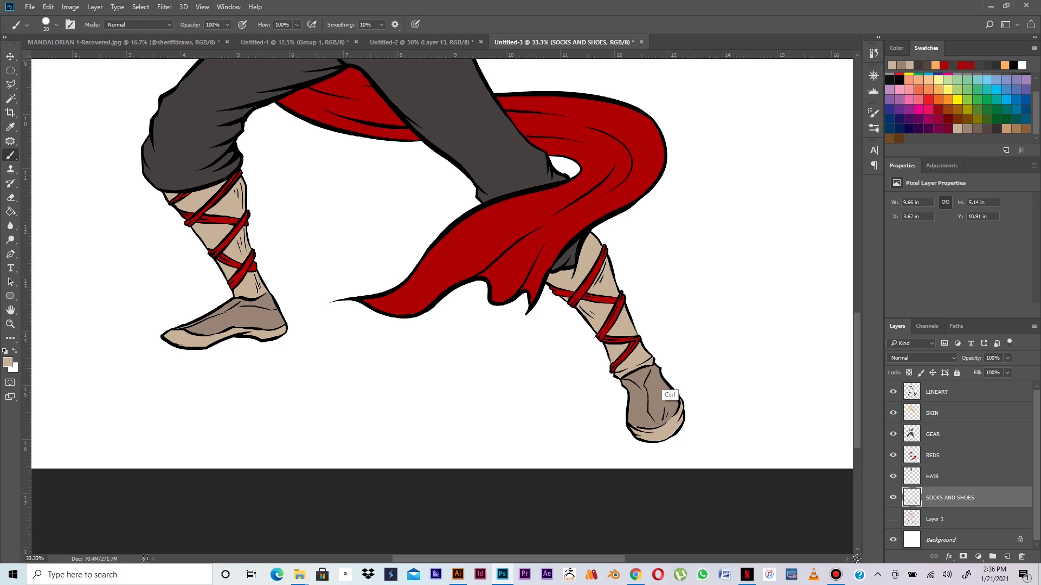
Step: Add a new layer above the SKIN layer and name it SHADING
key(ctrl+minus)
key(ctrl+minus)
key(ctrl+minus)
key(ctrl+plus)
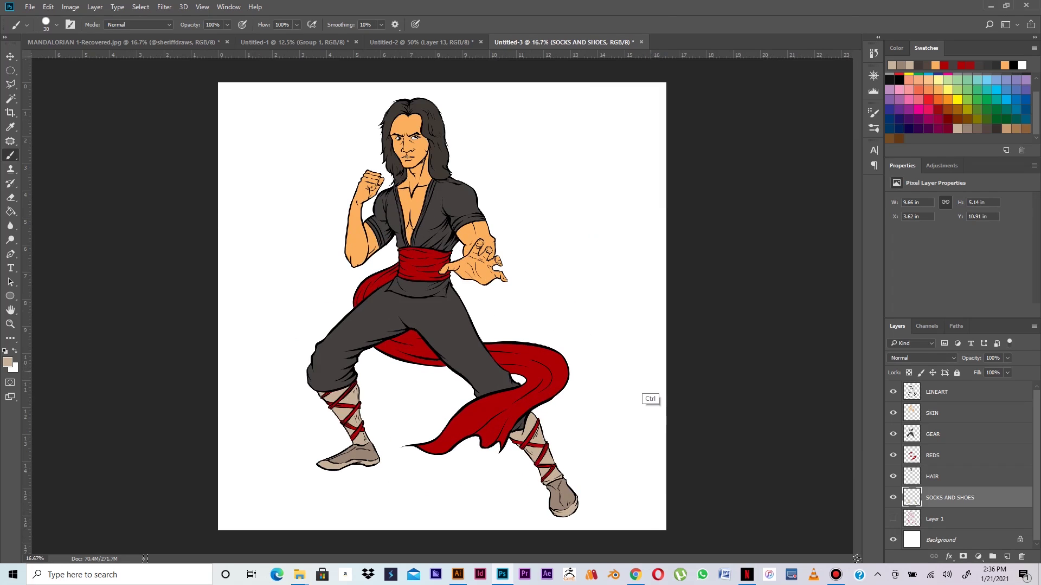
key(ctrl+plus)
key(ctrl+minus)
click(958, 413)
click(1006, 557)
double_click(934, 413)
text(SHADING)
key(Return)
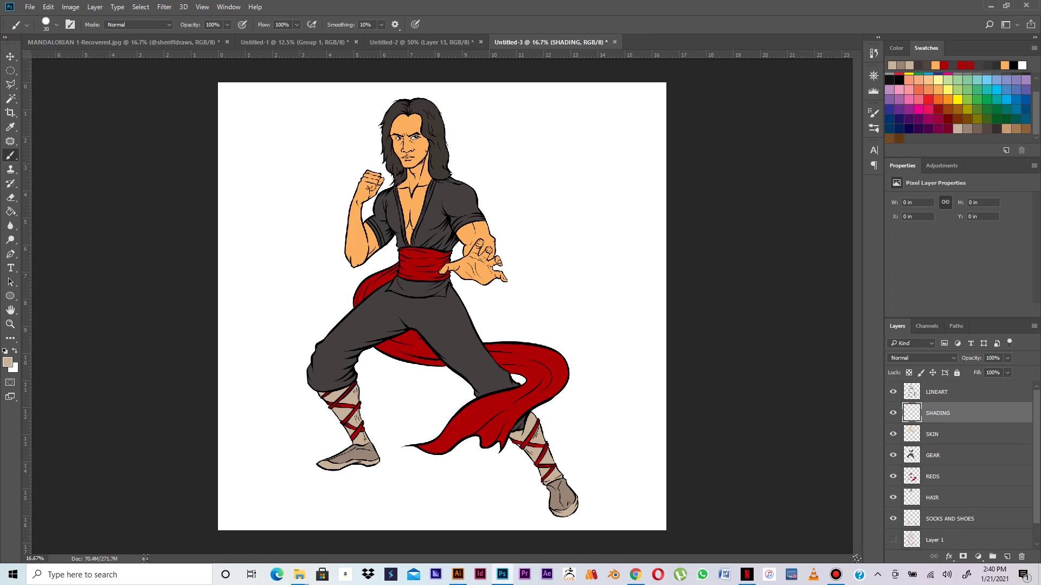
Step: Choose a mid-grey swatch as the foreground colour for shading the head and upper body
scroll(958, 107, up, 2)
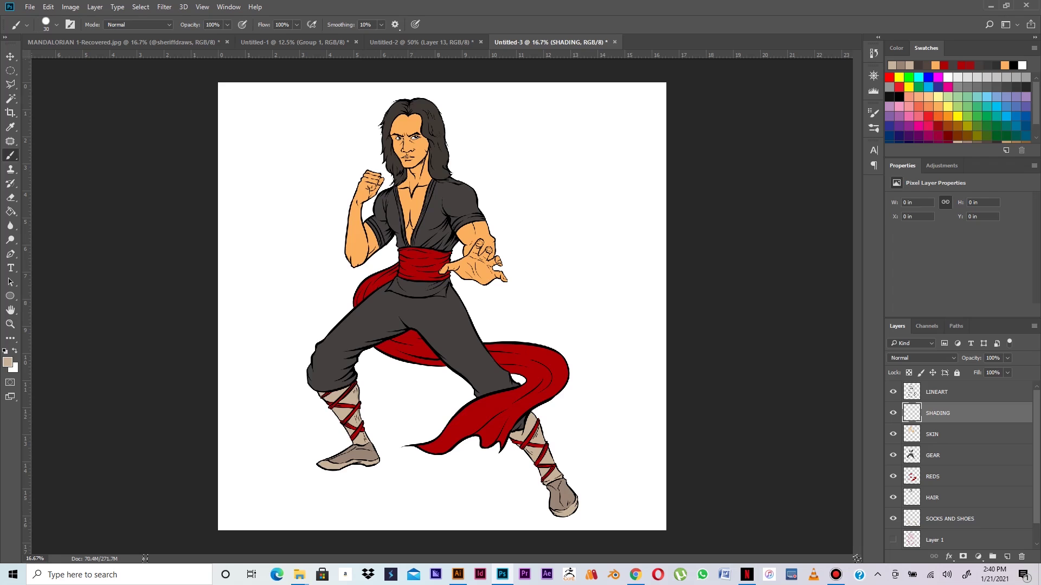
click(957, 86)
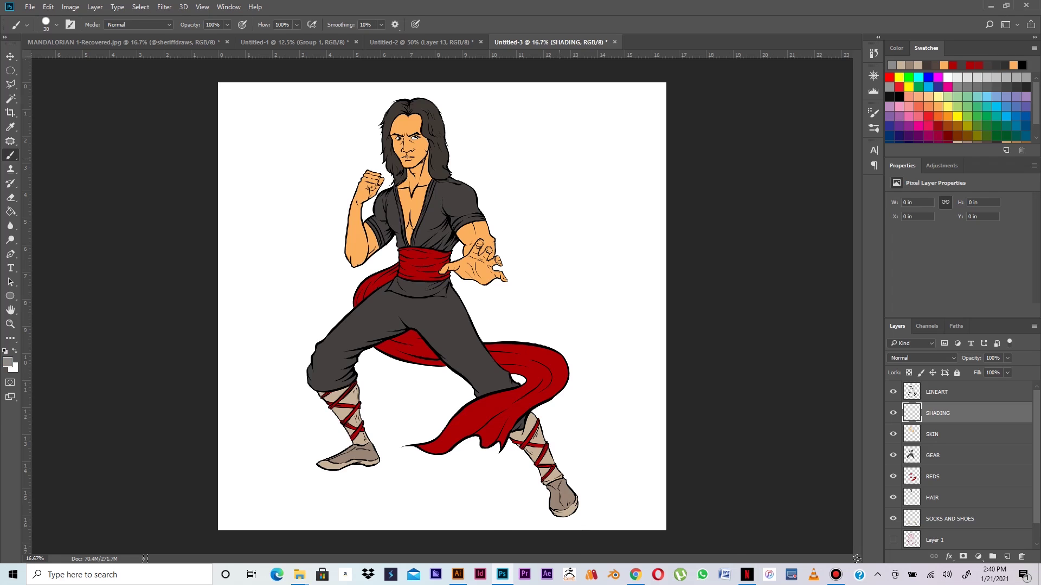
key(ctrl+plus)
key(ctrl+plus)
key(ctrl+plus)
drag(359, 164, 436, 378)
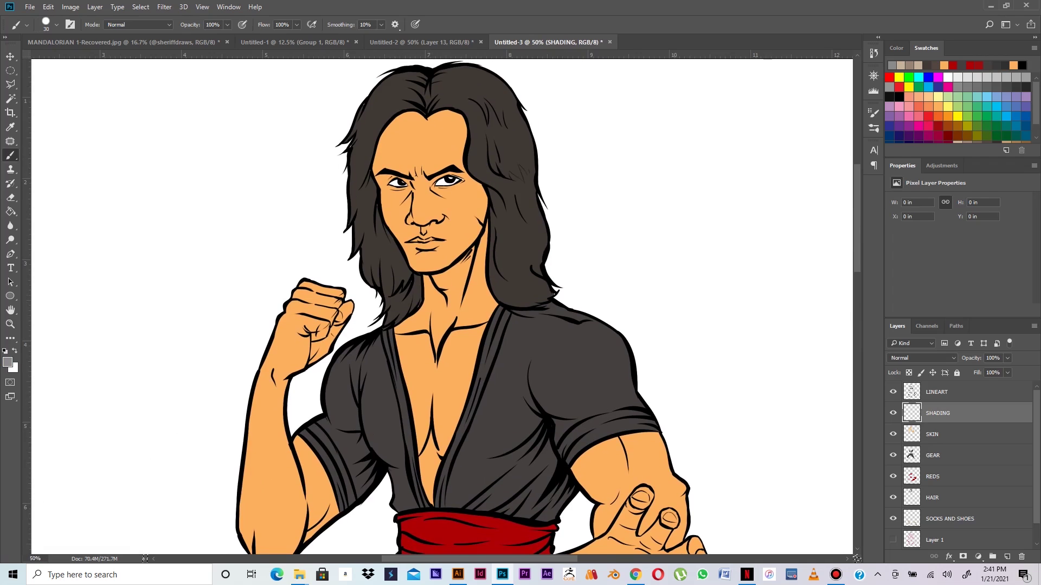
Step: Sample the dark hair colour as the brush colour from the HAIR layer, and make SHADING the active layer
click(932, 497)
key(i)
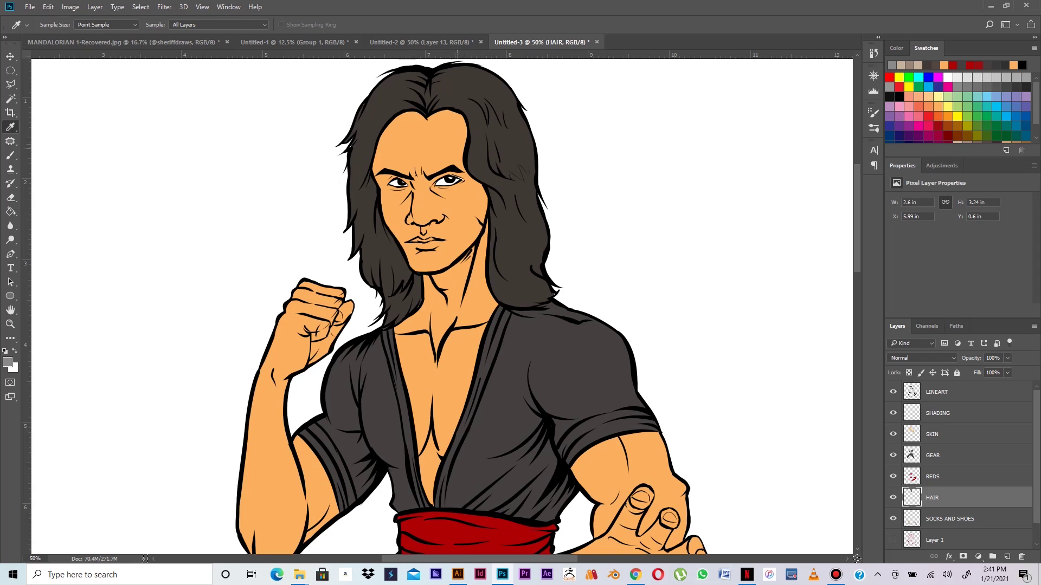
click(393, 193)
key(b)
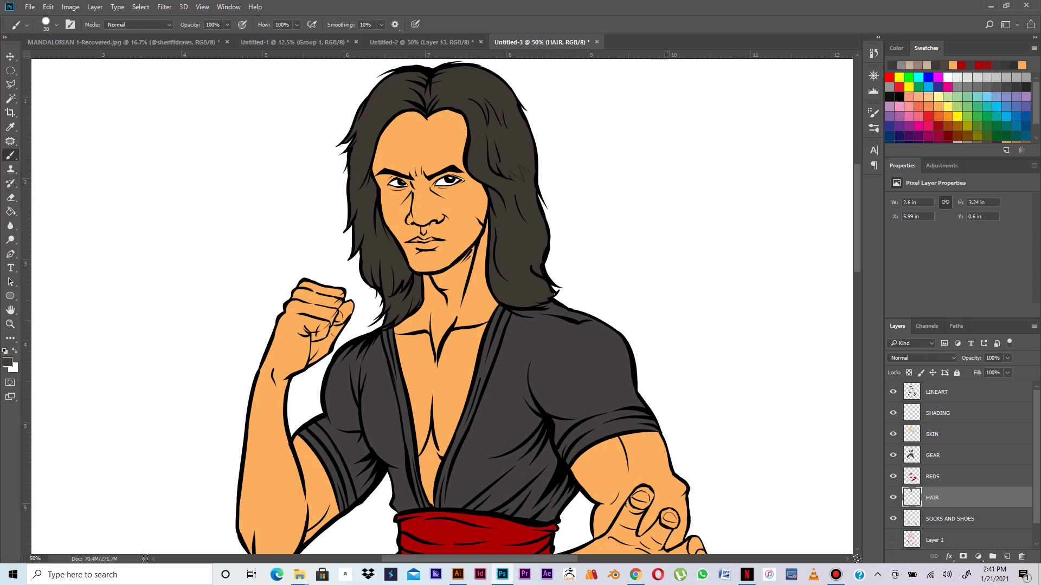
click(937, 413)
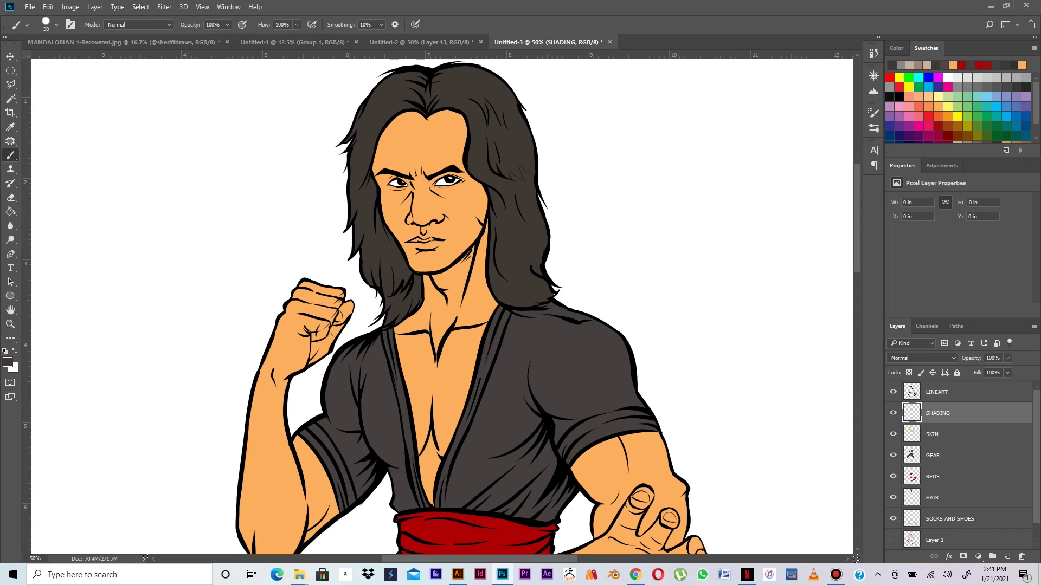
click(901, 65)
click(932, 434)
key(i)
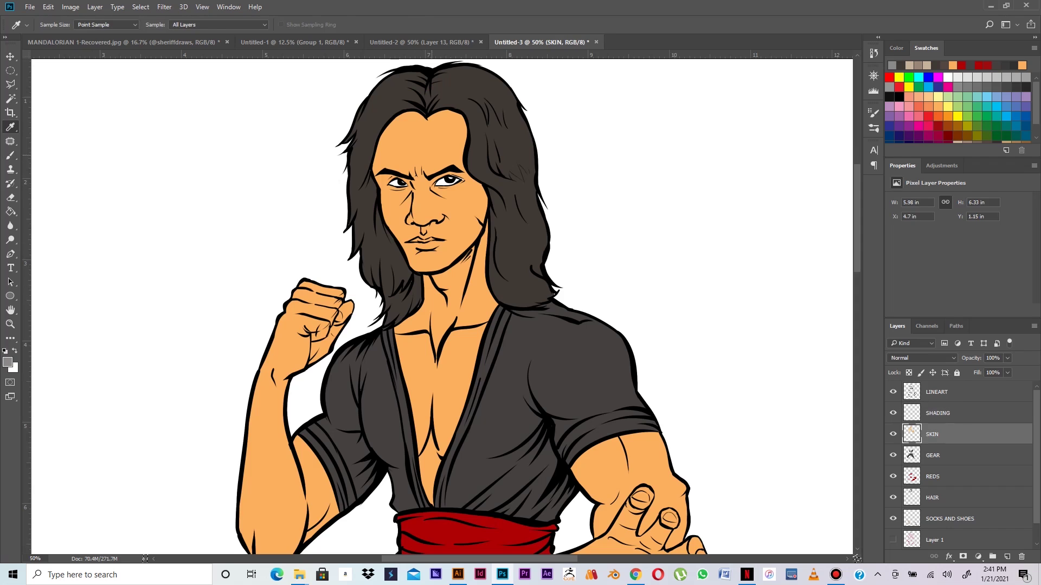
click(432, 155)
key(b)
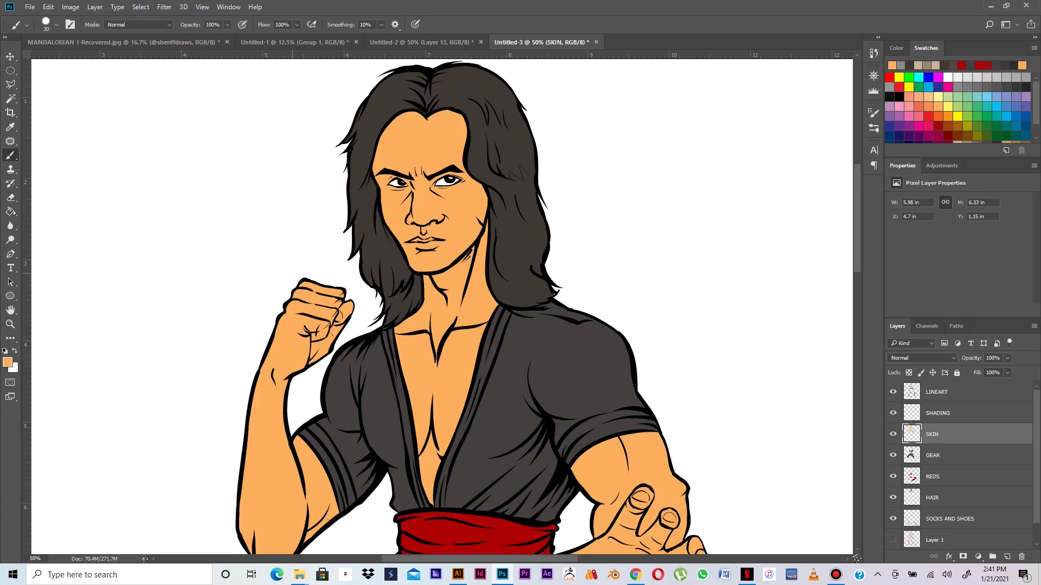
Step: Sample the dark hair colour and touch up the hair tip above the shoulder on the HAIR layer
key(i)
click(378, 252)
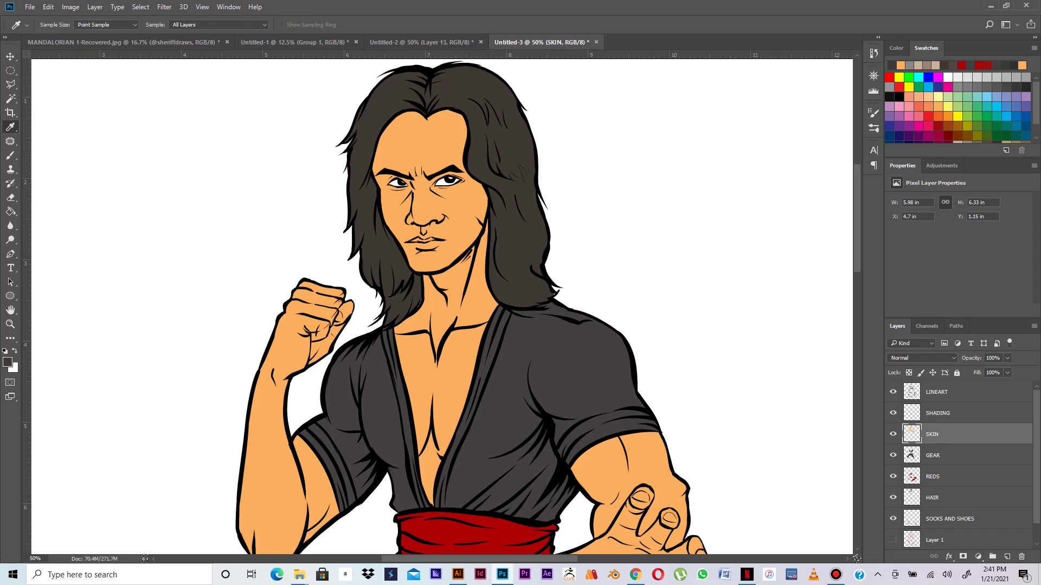
click(954, 497)
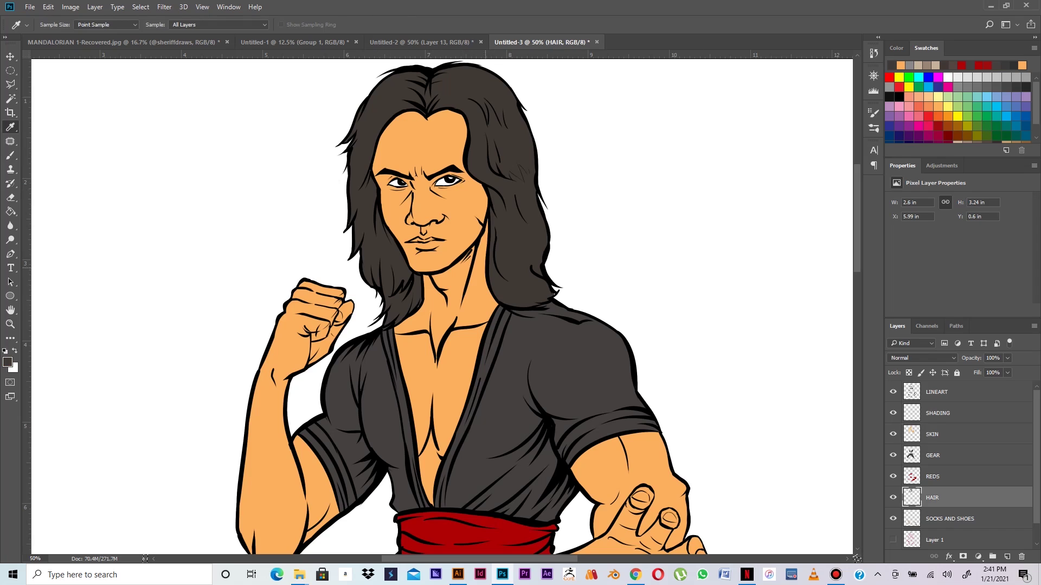
key(b)
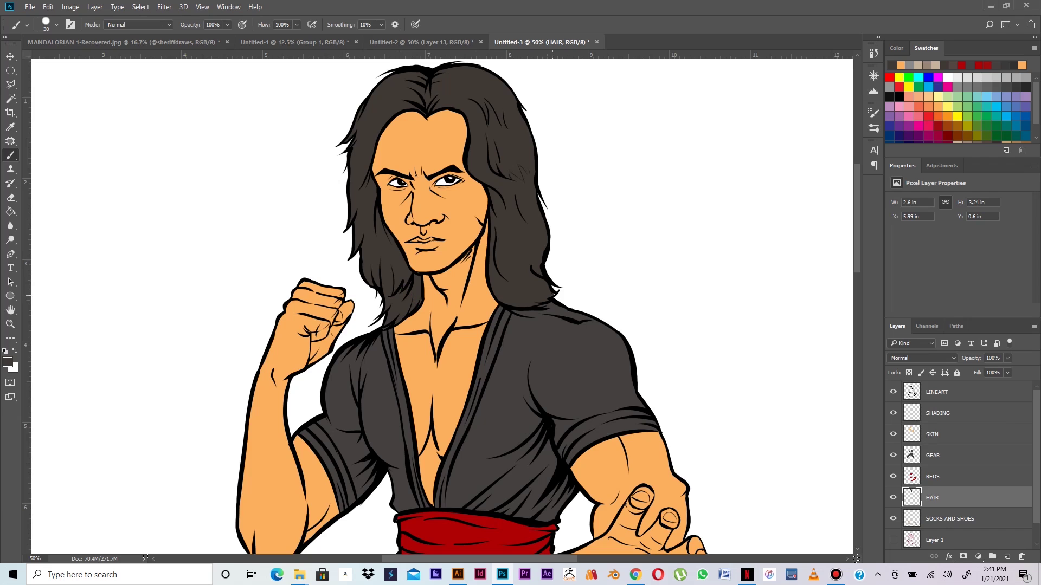
drag(557, 294, 548, 297)
Step: On the SHADING layer, paint mid-grey shadows with a 15 px brush along the forehead's hairline and around the adjacent eye
click(949, 413)
click(909, 65)
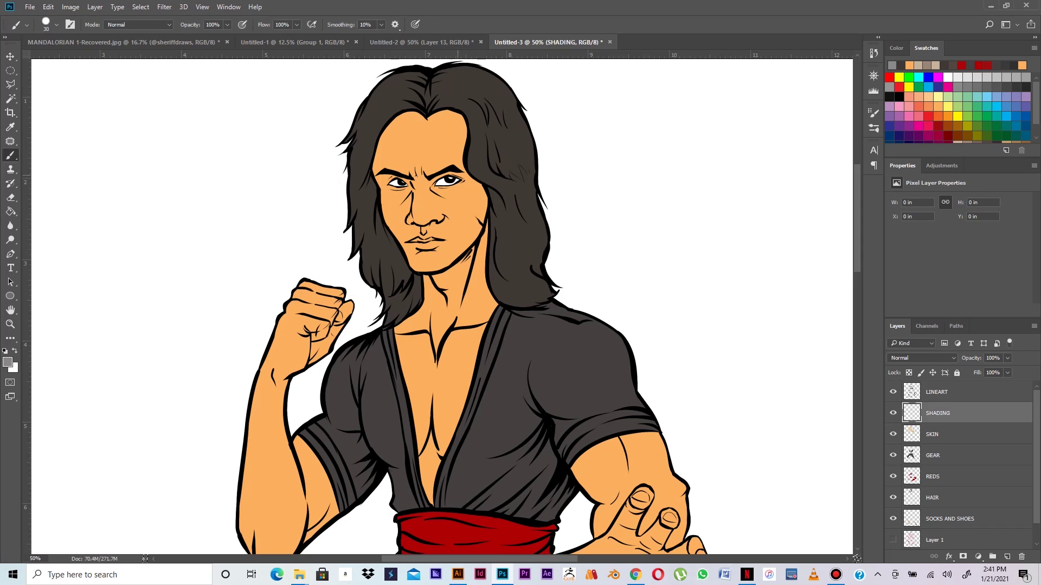
key(bracketleft)
drag(462, 118, 460, 170)
mouse_move(428, 179)
mouse_down()
mouse_move(429, 187)
mouse_move(455, 174)
mouse_up()
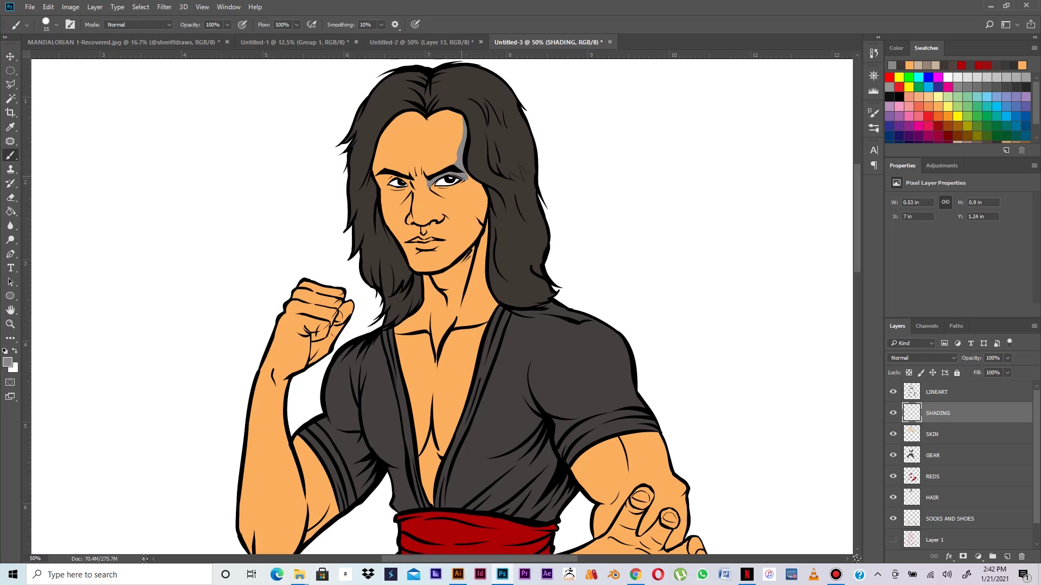
drag(466, 178, 482, 185)
Step: Set the SHADING layer's opacity to 57% and its blend mode to Multiply
click(1007, 358)
drag(1009, 372, 985, 372)
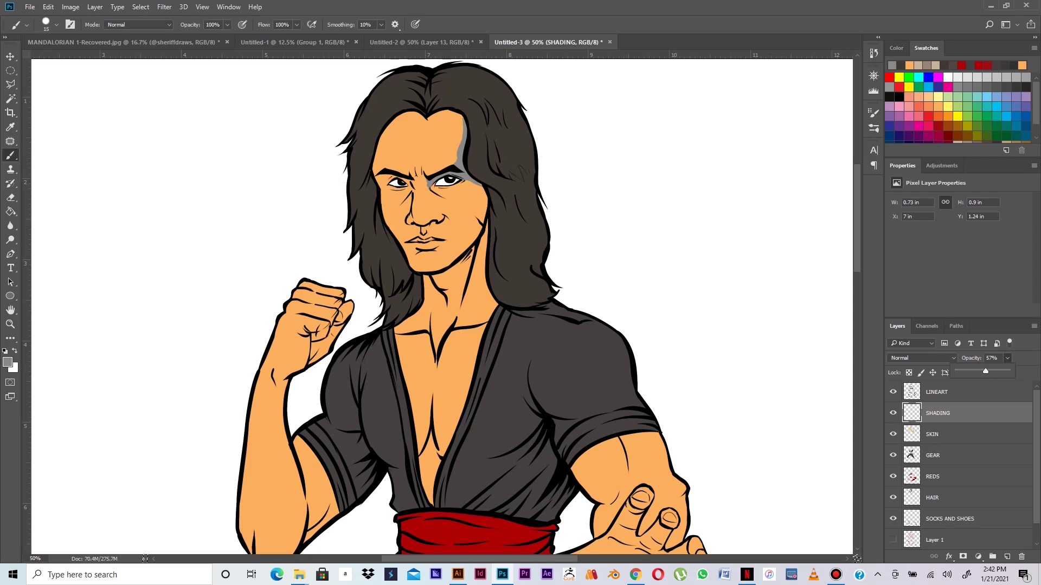
click(921, 358)
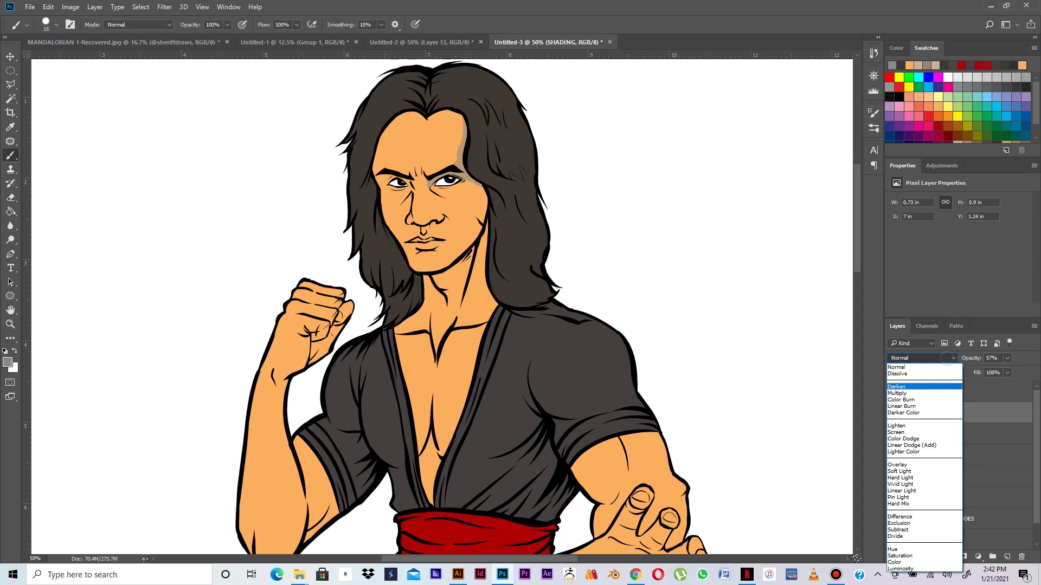
click(911, 389)
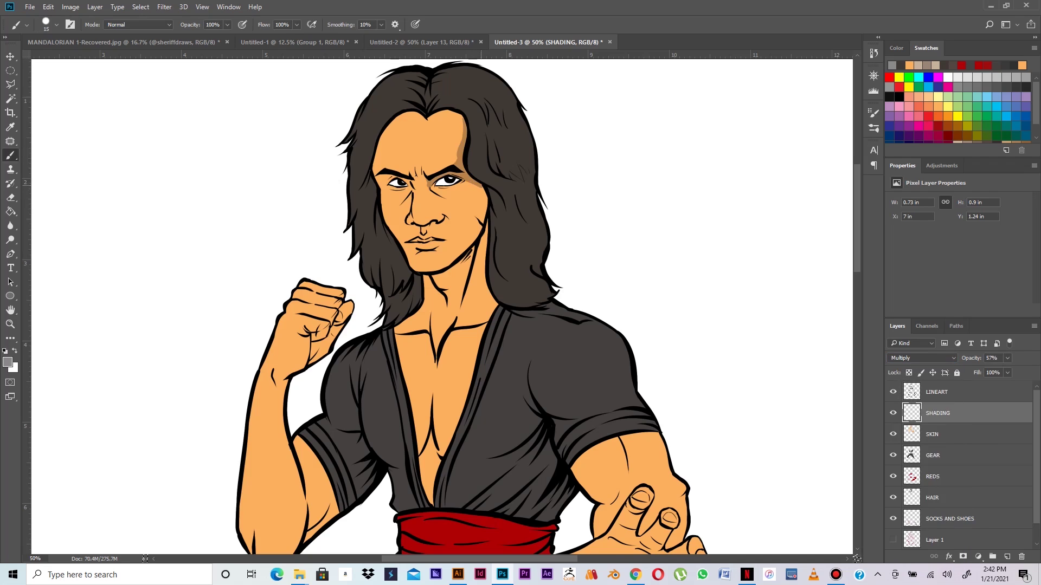
Step: Shade the side of the face from temple to jaw, and the neck under the jaw and beside the hair
mouse_move(470, 182)
mouse_down()
mouse_move(465, 226)
mouse_move(479, 216)
mouse_move(474, 238)
mouse_move(447, 269)
mouse_up()
mouse_move(477, 236)
mouse_down()
mouse_move(458, 255)
mouse_move(483, 203)
mouse_move(472, 187)
mouse_move(481, 188)
mouse_up()
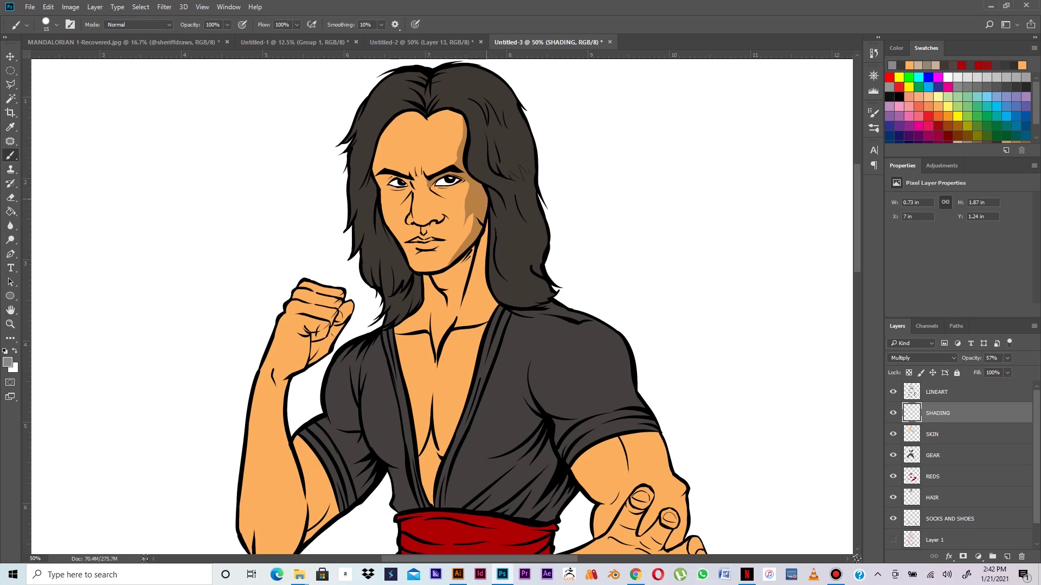
drag(484, 206, 470, 182)
mouse_move(436, 275)
mouse_down()
mouse_move(455, 275)
mouse_move(471, 255)
mouse_up()
mouse_move(487, 221)
mouse_down()
mouse_move(469, 286)
mouse_move(488, 290)
mouse_move(492, 307)
mouse_up()
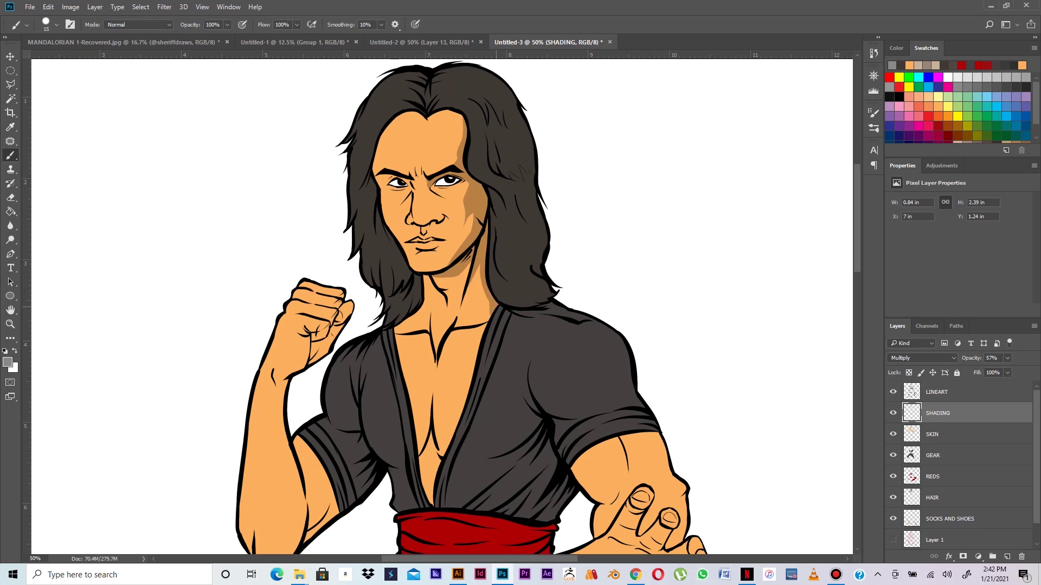
Step: Shade the base of the neck above the collarbone and fill in the shadow under the chin
mouse_move(490, 304)
mouse_down()
mouse_move(456, 325)
mouse_move(469, 292)
mouse_move(459, 326)
mouse_up()
key(ctrl+z)
mouse_move(464, 311)
mouse_down()
mouse_move(462, 324)
mouse_move(488, 321)
mouse_up()
drag(426, 275, 438, 276)
drag(434, 280, 455, 279)
Step: Add small shadows beneath the nose and just above the upper lip
key(ctrl+minus)
key(ctrl+minus)
key(ctrl+minus)
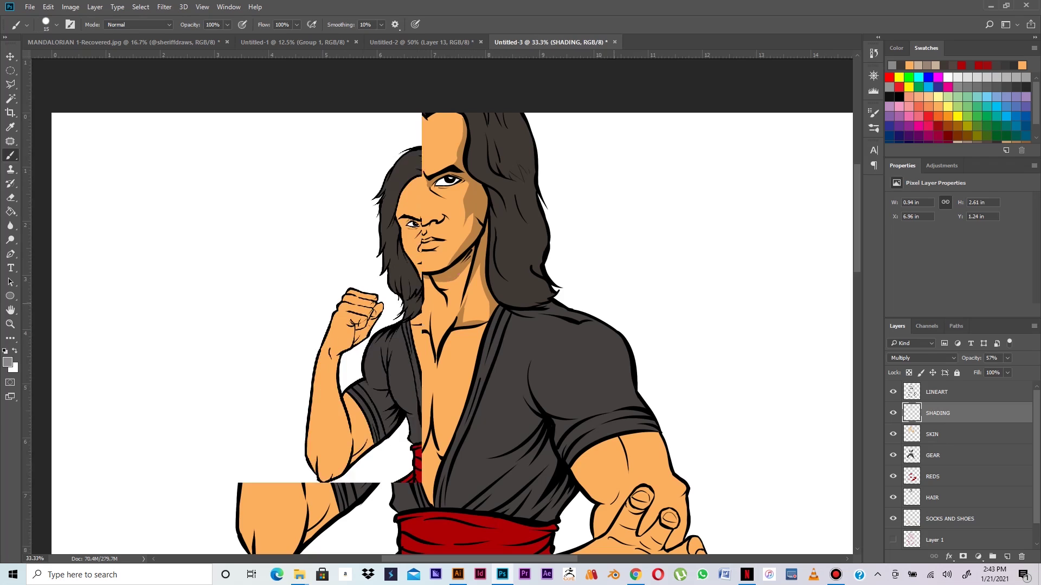
key(ctrl+plus)
key(ctrl+plus)
key(ctrl+plus)
key(ctrl+plus)
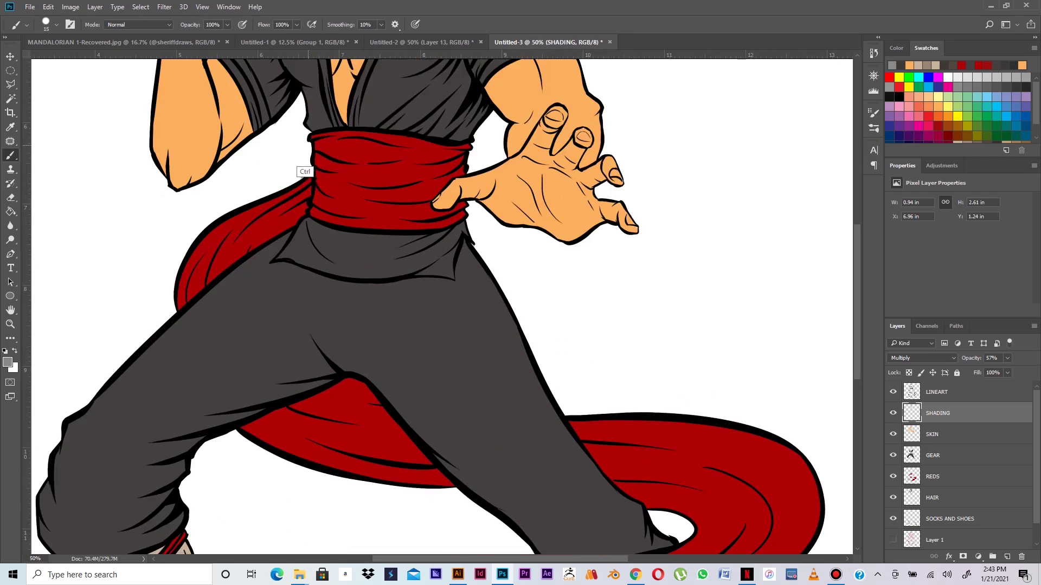
drag(312, 111, 426, 454)
drag(428, 87, 452, 224)
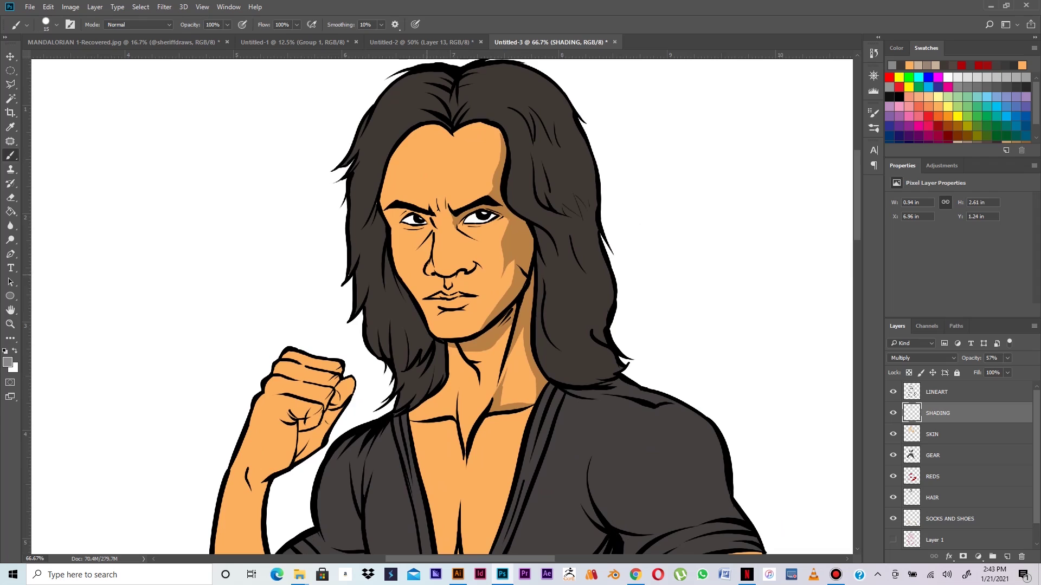
click(436, 275)
drag(441, 297, 438, 295)
click(954, 434)
alt+click(434, 316)
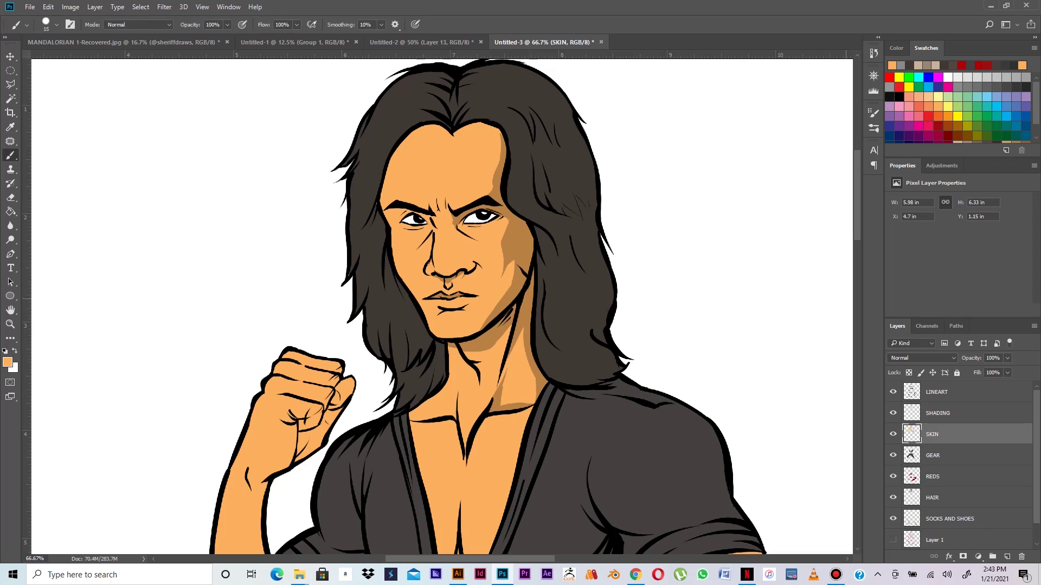
key(alt+bracketleft)
key(alt+bracketleft)
key(alt+bracketleft)
key(i)
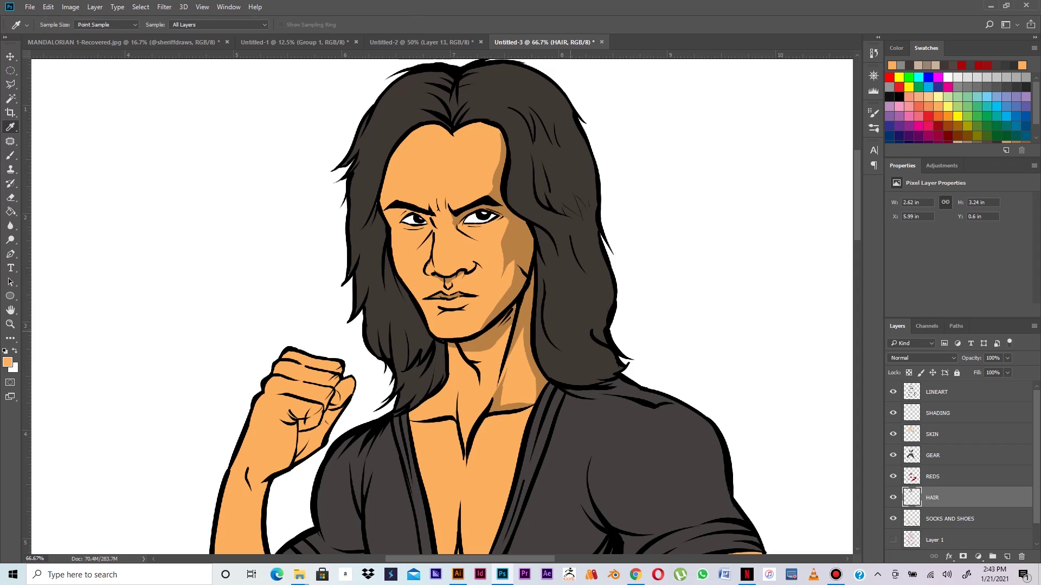
click(360, 216)
key(b)
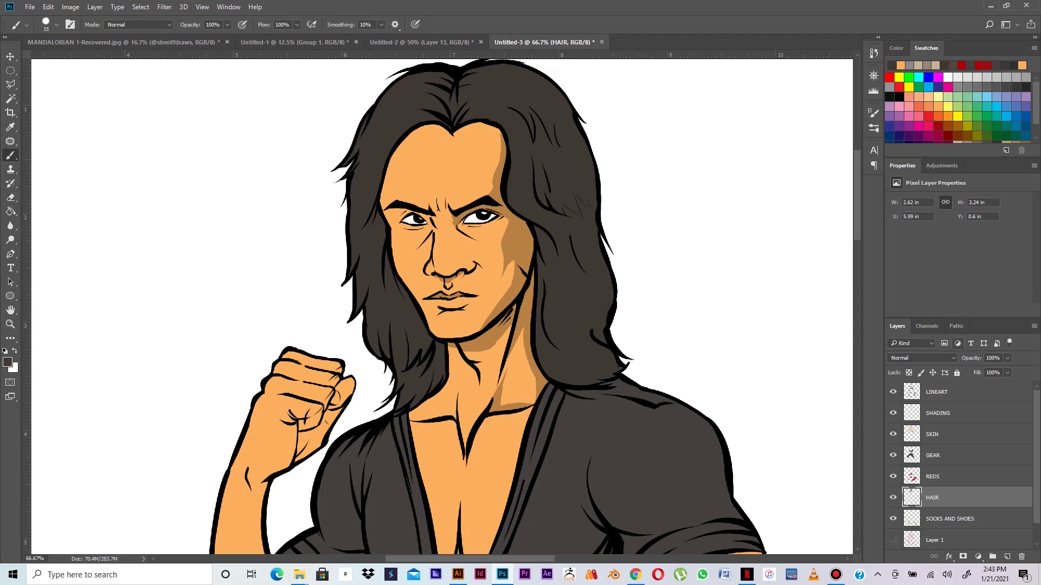
Step: Return to mid-grey on the SHADING layer and shade around both eyes and along the opposite collarbone
click(956, 413)
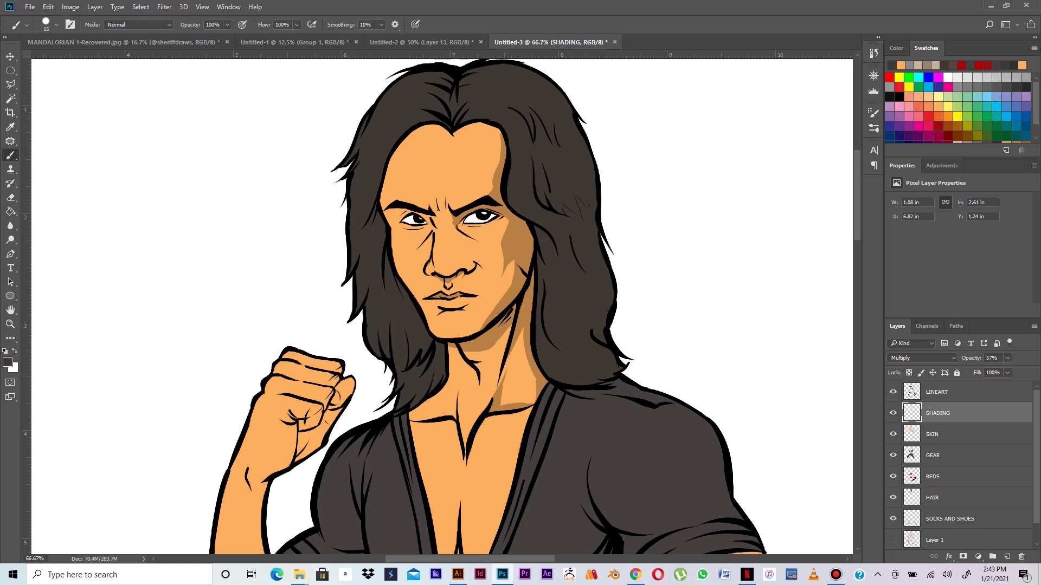
alt+click(512, 277)
drag(424, 214, 430, 223)
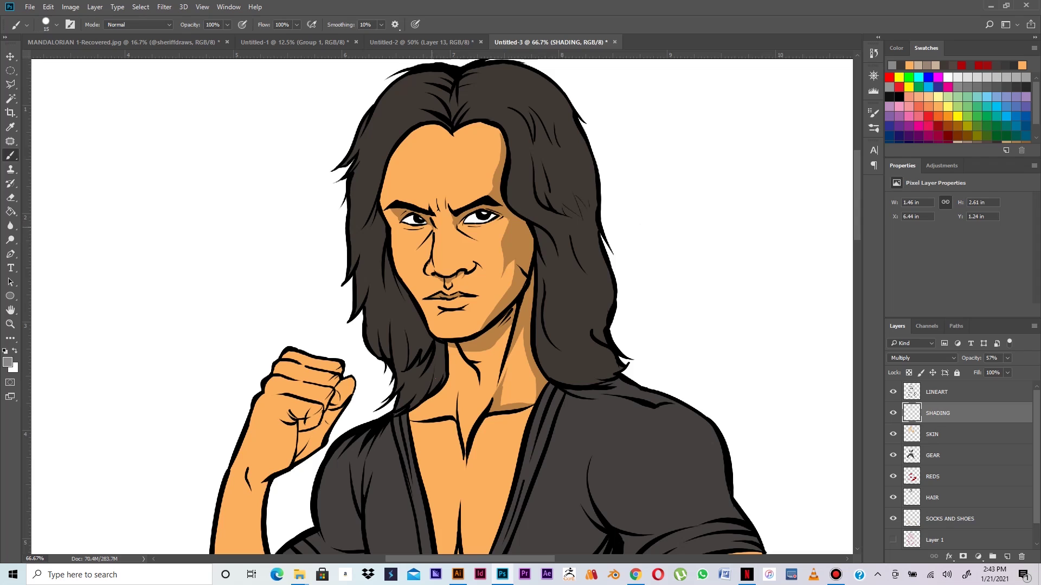
drag(452, 214, 451, 223)
drag(472, 214, 468, 219)
mouse_move(455, 419)
mouse_down()
mouse_move(455, 386)
mouse_move(451, 405)
mouse_move(412, 419)
mouse_move(423, 415)
mouse_up()
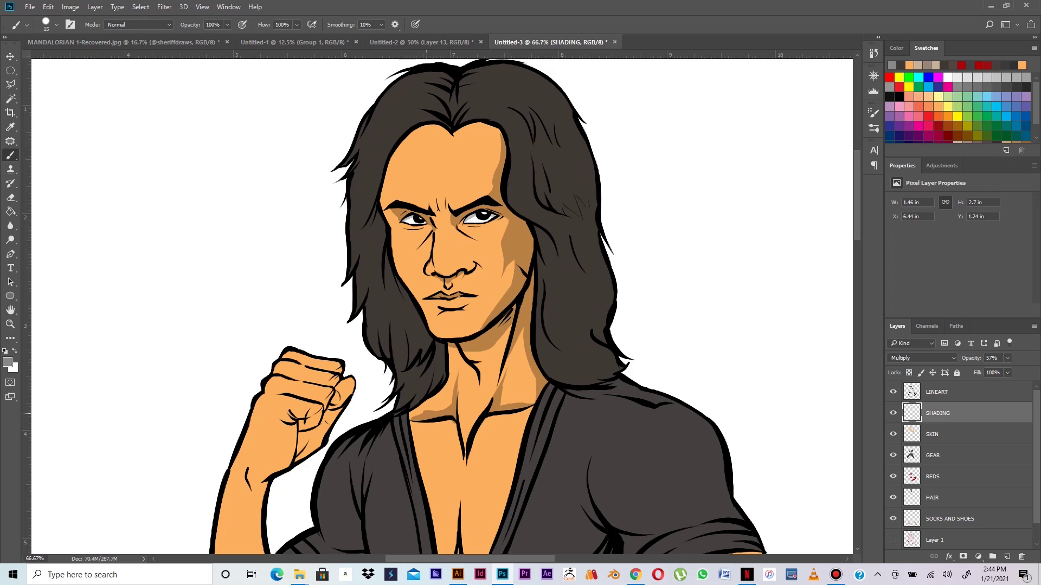
drag(456, 428, 459, 432)
Step: Enlarge the brush to 30 px and shade the robe's shoulder beneath the hair
drag(556, 443, 572, 321)
key(bracketright)
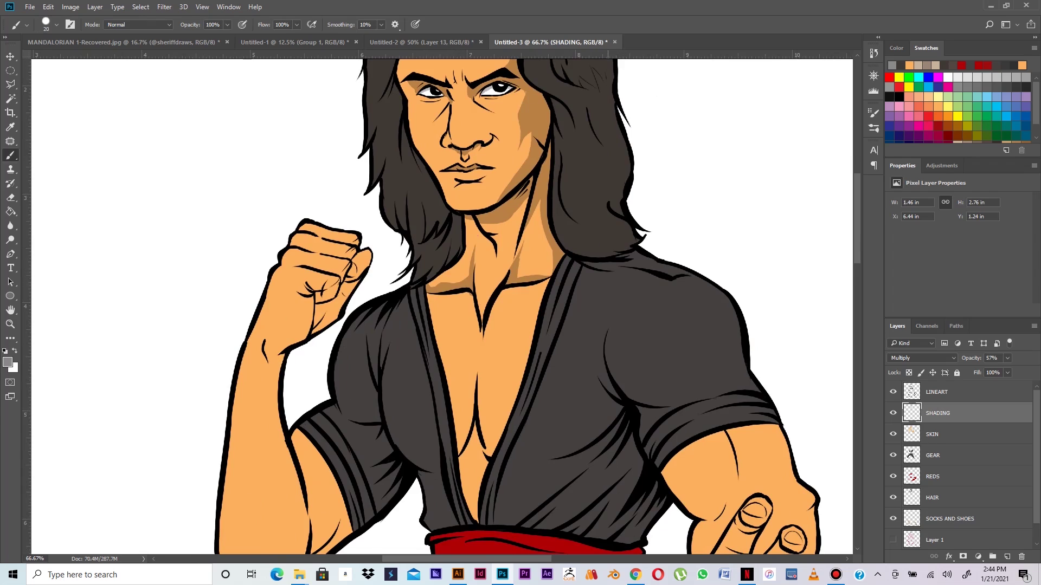
mouse_move(592, 264)
mouse_down()
mouse_move(637, 258)
mouse_move(675, 277)
mouse_up()
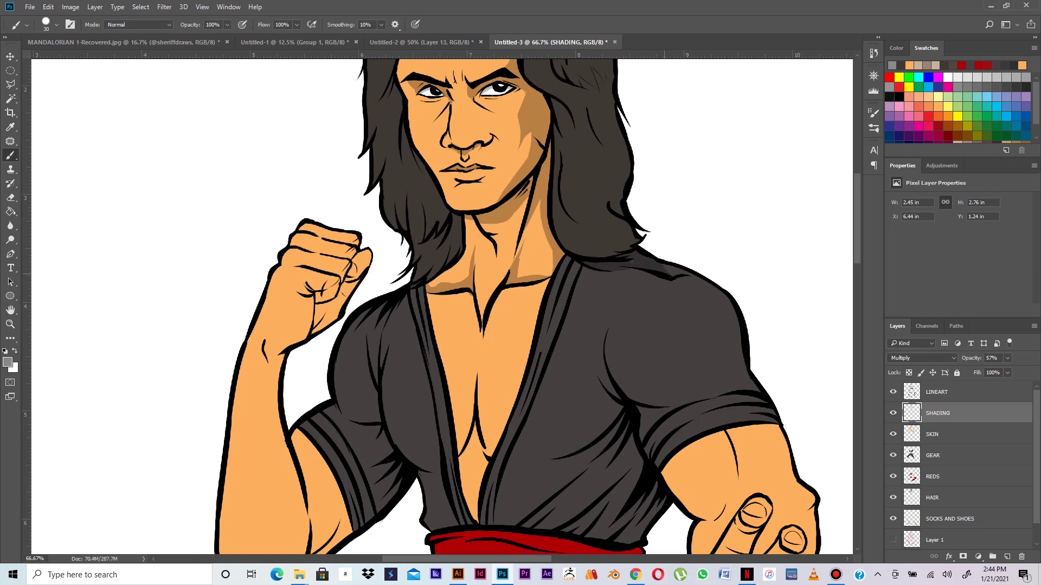
Step: Try to shade the chest side of the crease between the robe's front and the sleeve
drag(602, 339, 617, 397)
key(ctrl+z)
drag(617, 397, 602, 328)
key(ctrl+z)
drag(617, 397, 596, 310)
Step: Shade the robe's fabric folds running from the armpit down towards the red sash
mouse_move(619, 405)
mouse_down()
mouse_move(588, 464)
mouse_move(554, 493)
mouse_up()
mouse_move(611, 456)
mouse_down()
mouse_move(567, 491)
mouse_move(590, 496)
mouse_move(562, 517)
mouse_up()
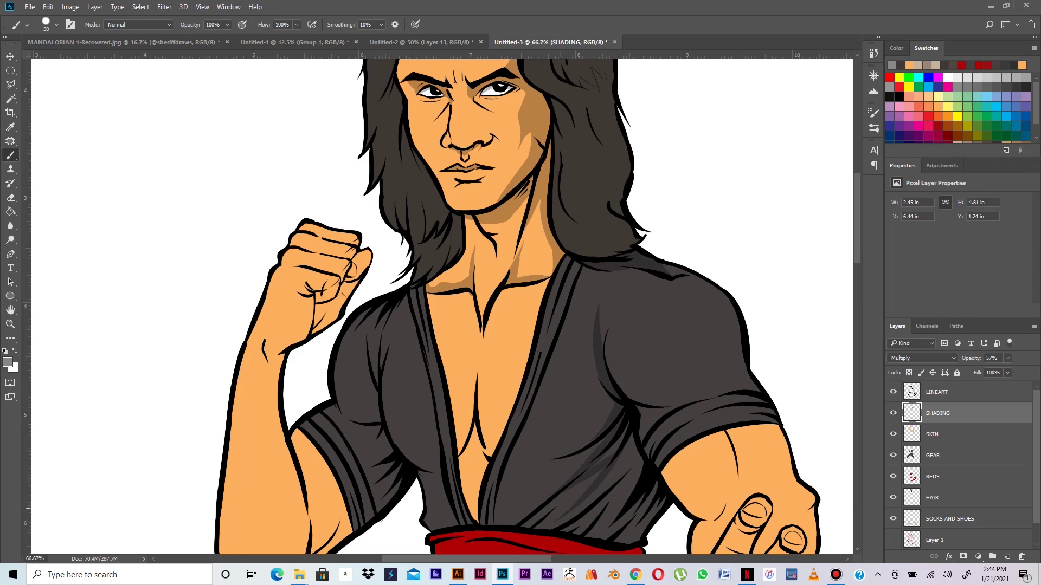
mouse_move(631, 460)
mouse_down()
mouse_move(598, 489)
mouse_move(618, 466)
mouse_move(603, 454)
mouse_up()
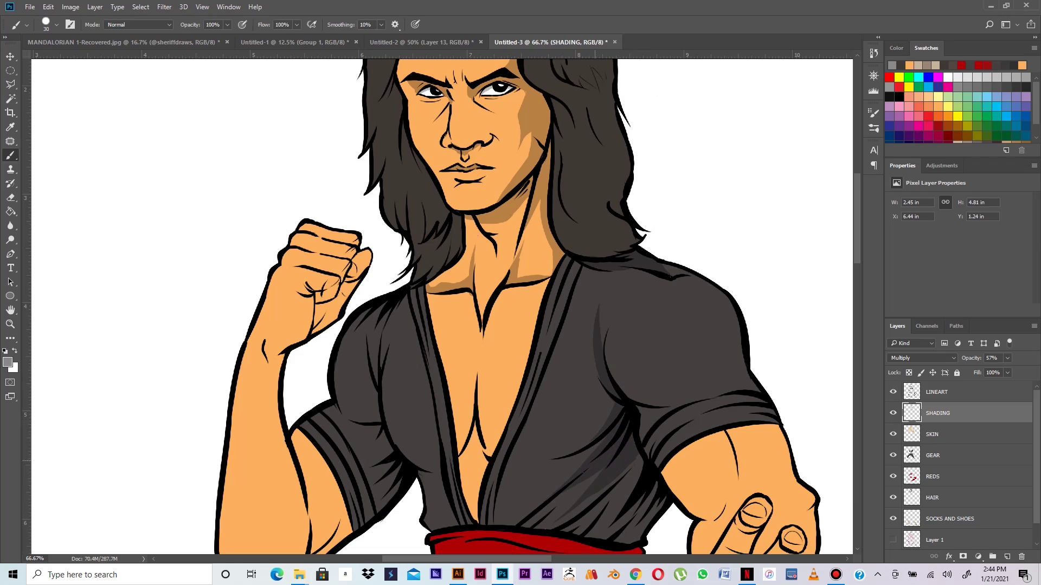
mouse_move(637, 459)
mouse_down()
mouse_move(608, 495)
mouse_move(648, 472)
mouse_up()
drag(628, 488, 587, 532)
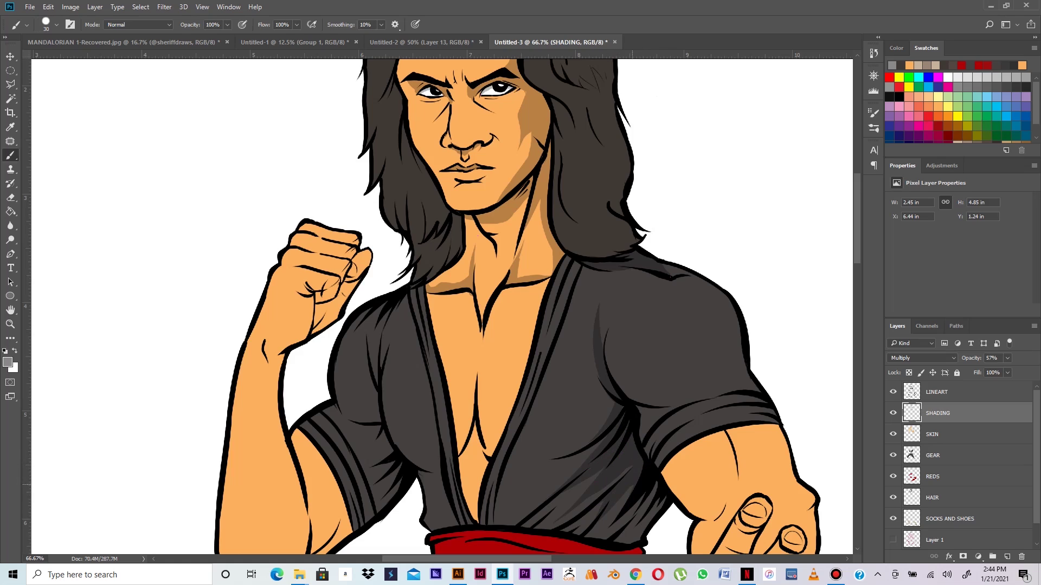
mouse_move(631, 486)
mouse_down()
mouse_move(626, 502)
mouse_move(642, 518)
mouse_move(629, 532)
mouse_up()
Step: Erase the shadow band beside the sleeve crease, and shade the shoulder fold and the outer edge of the collar
key(e)
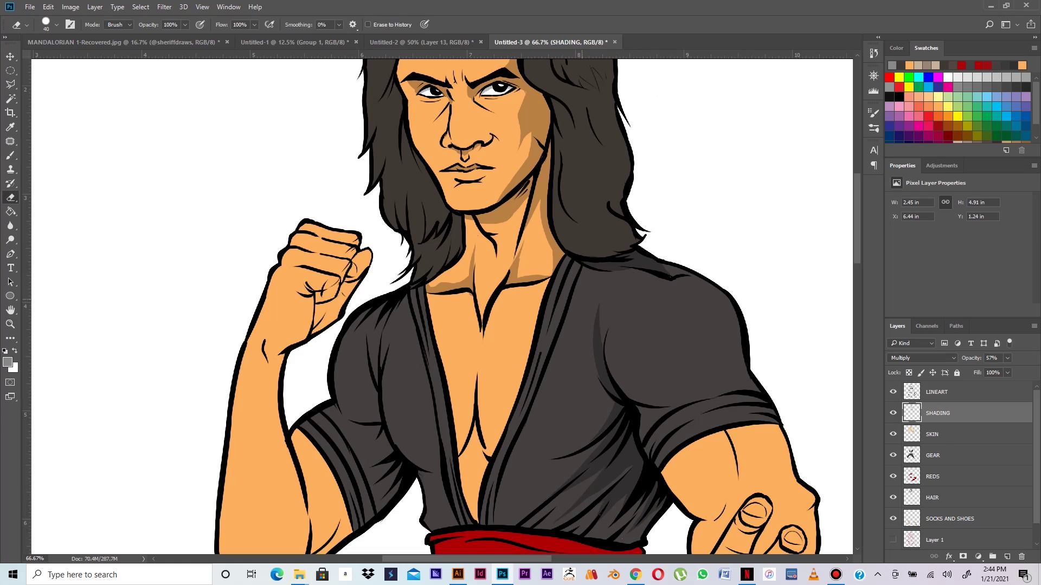
mouse_move(587, 385)
mouse_down()
mouse_move(594, 327)
mouse_move(600, 379)
mouse_up()
key(b)
drag(670, 277, 677, 277)
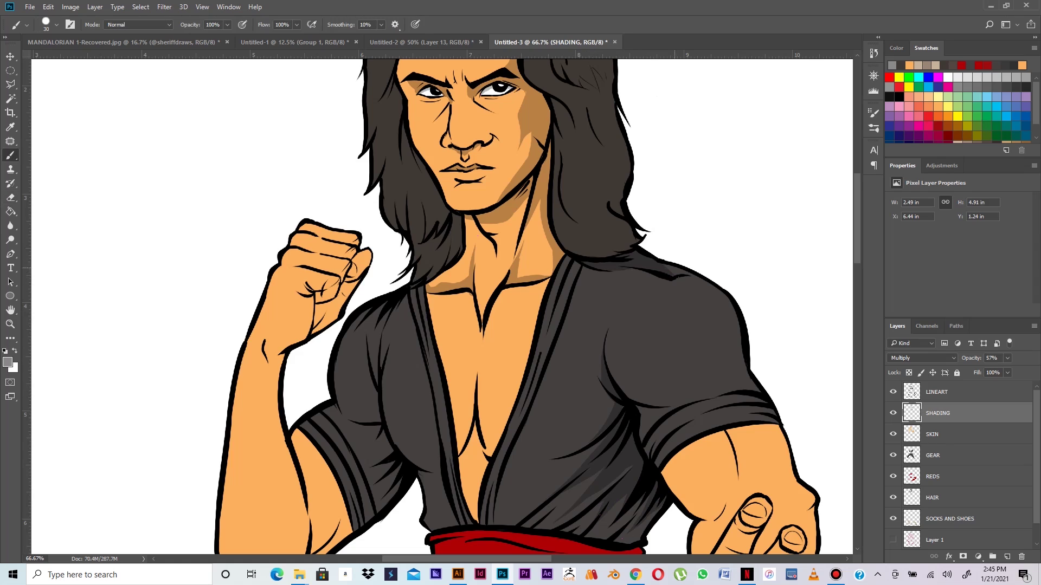
drag(584, 267, 567, 329)
drag(581, 291, 554, 351)
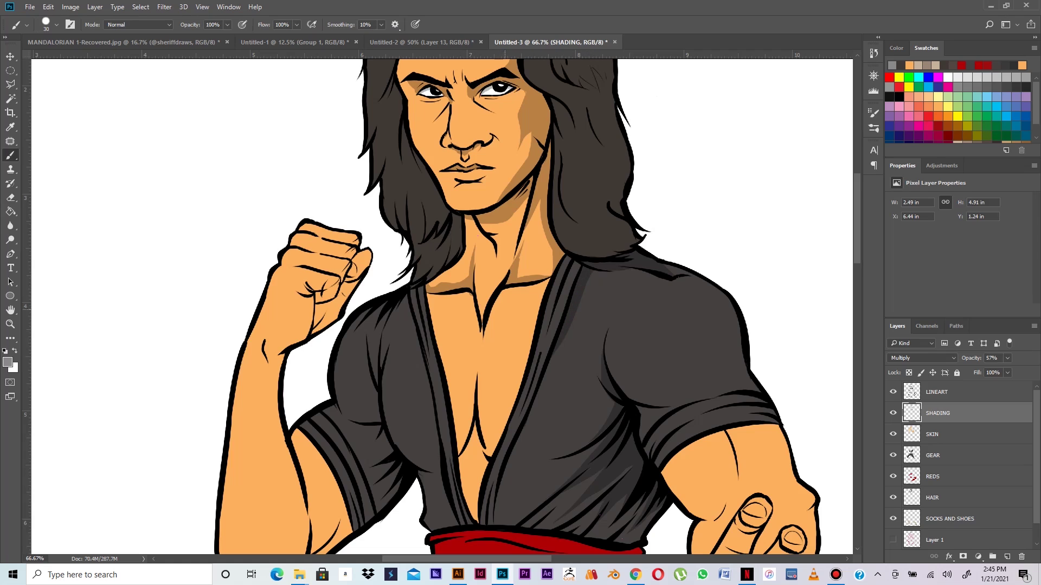
Step: Shade the skin below the chest muscles and along the inner edge of the robe's opening
mouse_move(456, 460)
mouse_down()
mouse_move(473, 433)
mouse_move(462, 449)
mouse_move(486, 455)
mouse_move(463, 456)
mouse_move(471, 502)
mouse_move(474, 460)
mouse_up()
drag(469, 449, 471, 460)
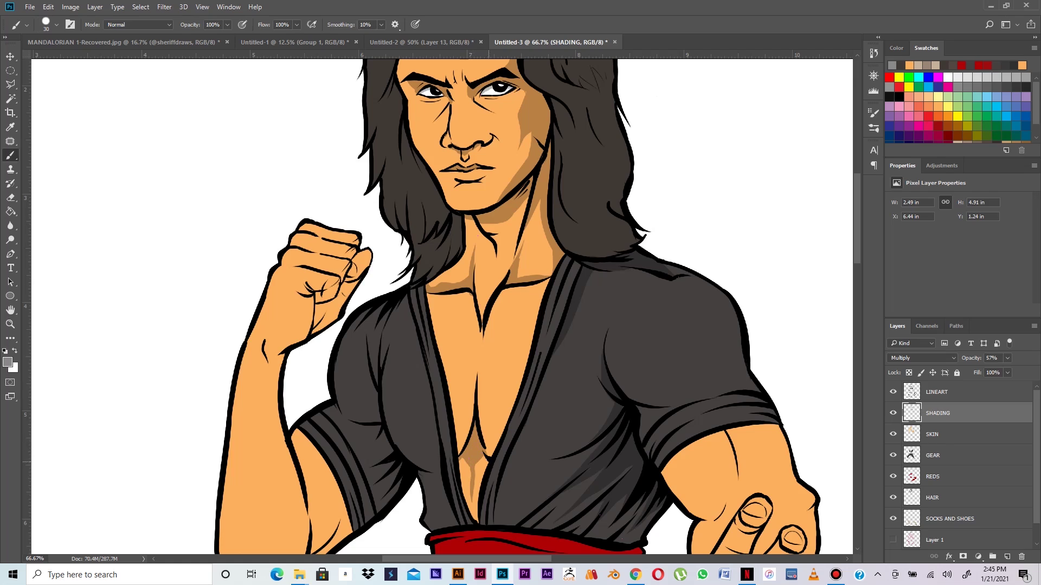
mouse_move(432, 294)
mouse_down()
mouse_move(431, 334)
mouse_move(435, 300)
mouse_up()
drag(448, 396, 439, 343)
drag(459, 460, 476, 517)
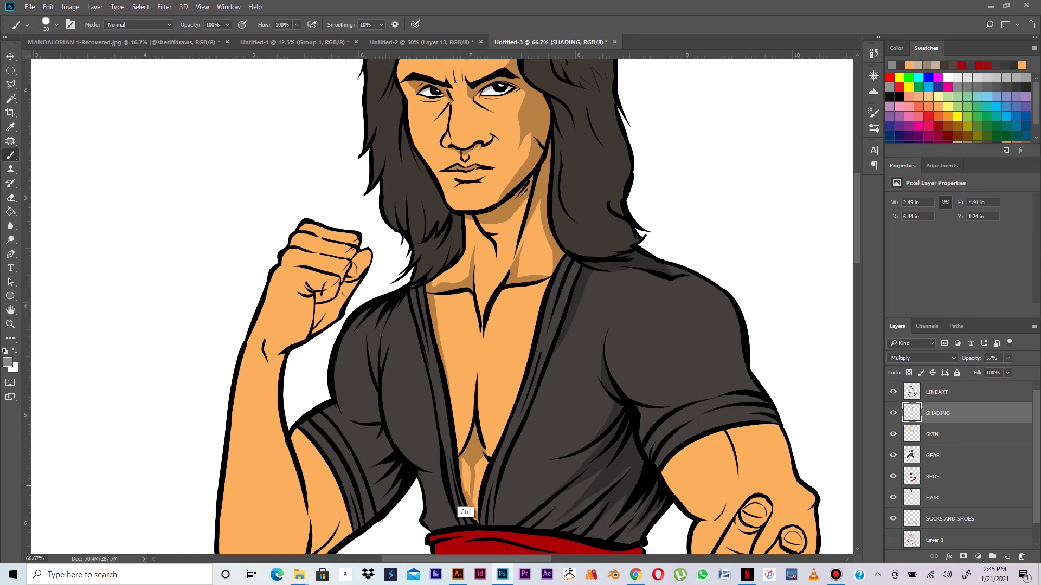
key(ctrl+z)
Step: Shade the robe beside the lower collar band and along the fold crossing the front towards the armpit
drag(509, 461, 499, 525)
drag(505, 473, 497, 527)
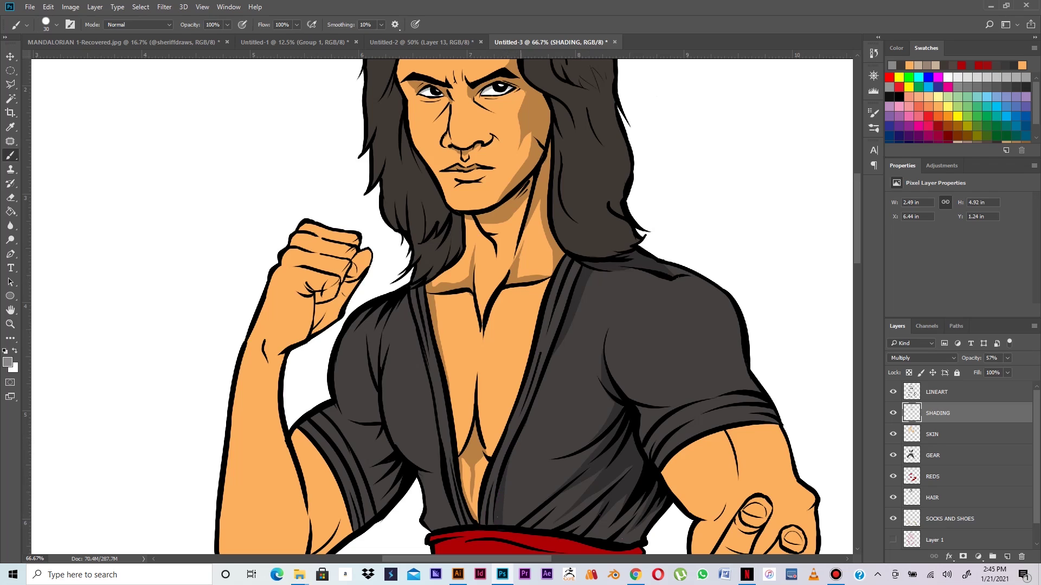
mouse_move(514, 455)
mouse_down()
mouse_move(504, 524)
mouse_move(520, 484)
mouse_up()
drag(605, 438, 525, 464)
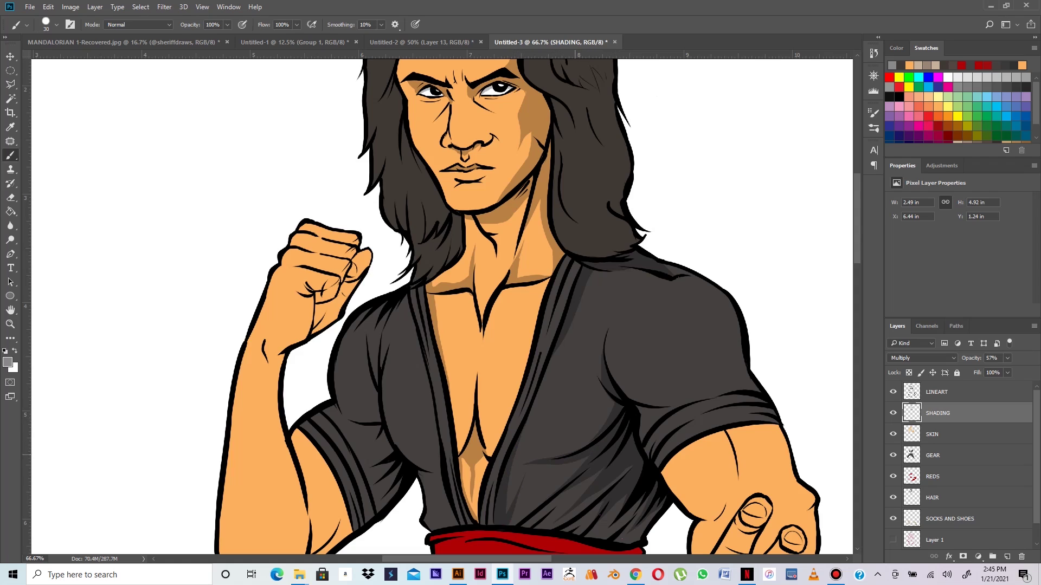
Step: Shade the lower sleeve crease near the armpit and add a curved fold shadow on the upper sleeve
mouse_move(609, 374)
mouse_down()
mouse_move(680, 406)
mouse_move(640, 418)
mouse_move(644, 441)
mouse_move(648, 410)
mouse_move(651, 423)
mouse_up()
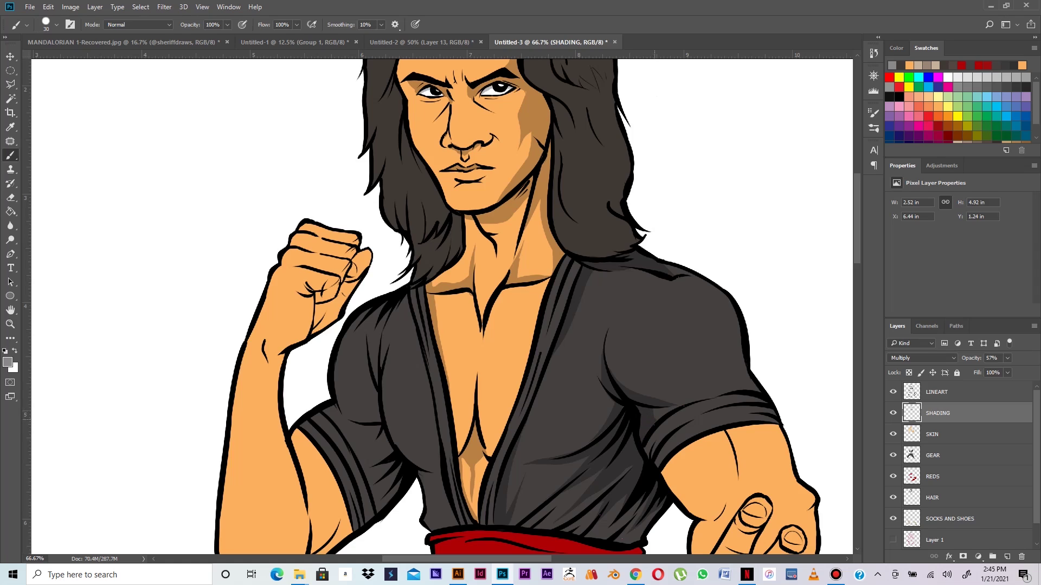
drag(663, 348, 677, 404)
key(ctrl+z)
mouse_move(655, 345)
mouse_down()
mouse_move(674, 404)
mouse_move(652, 346)
mouse_up()
drag(656, 420, 666, 403)
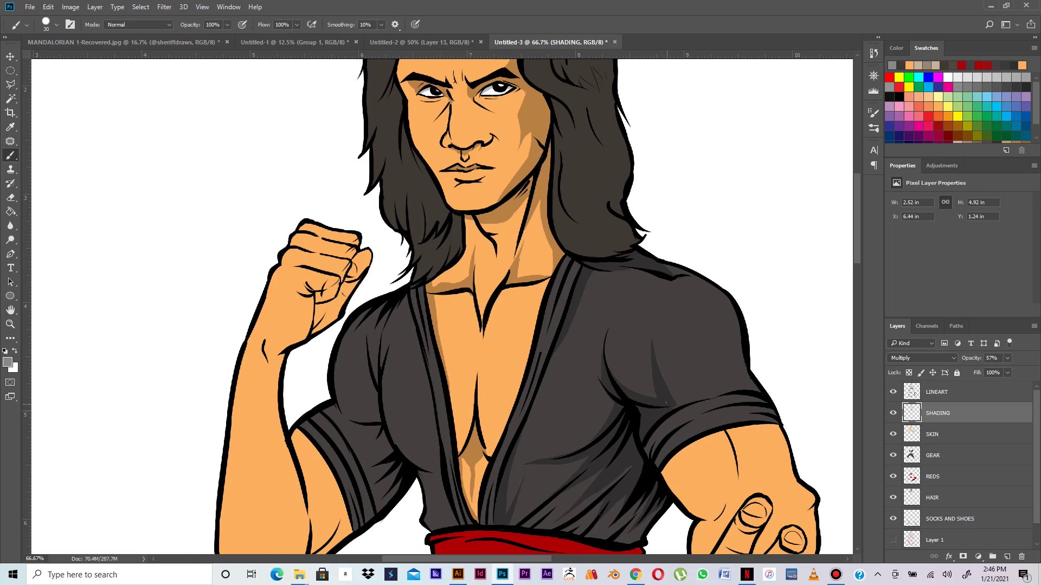
Step: Shade the outstretched arm's sleeve cuff and the skin directly beneath its hem
mouse_move(661, 424)
mouse_down()
mouse_move(650, 451)
mouse_move(666, 422)
mouse_move(728, 408)
mouse_up()
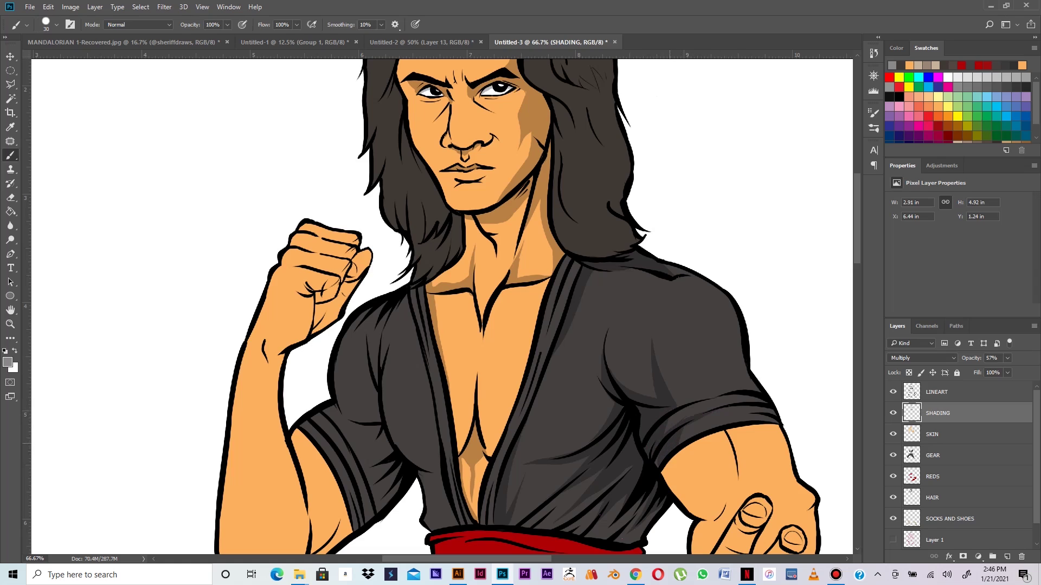
drag(777, 427, 705, 446)
key(ctrl+z)
mouse_move(778, 426)
mouse_down()
mouse_move(698, 449)
mouse_move(663, 475)
mouse_move(735, 427)
mouse_up()
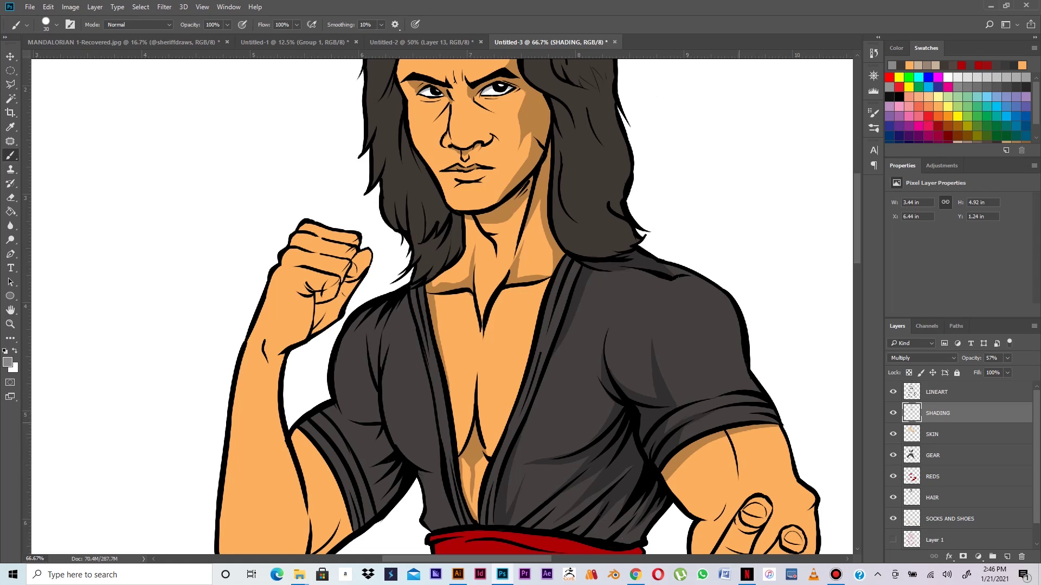
Step: Shade the outstretched arm along its muscle line below the cuff and down its outer edge
drag(727, 433, 732, 497)
key(ctrl+z)
drag(728, 434, 733, 512)
key(ctrl+z)
drag(728, 434, 737, 493)
drag(773, 428, 791, 475)
drag(776, 425, 787, 482)
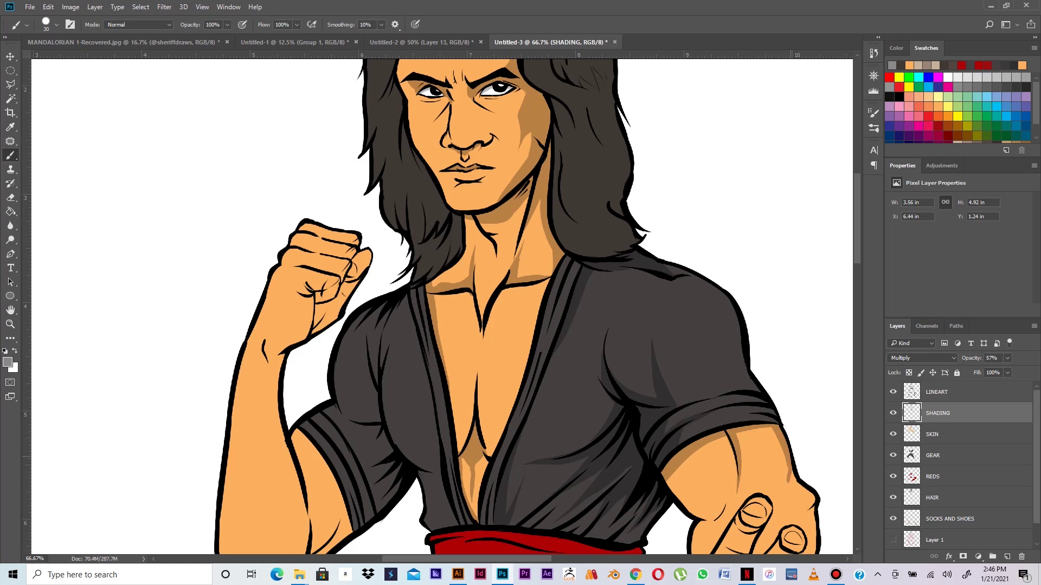
drag(764, 390, 761, 278)
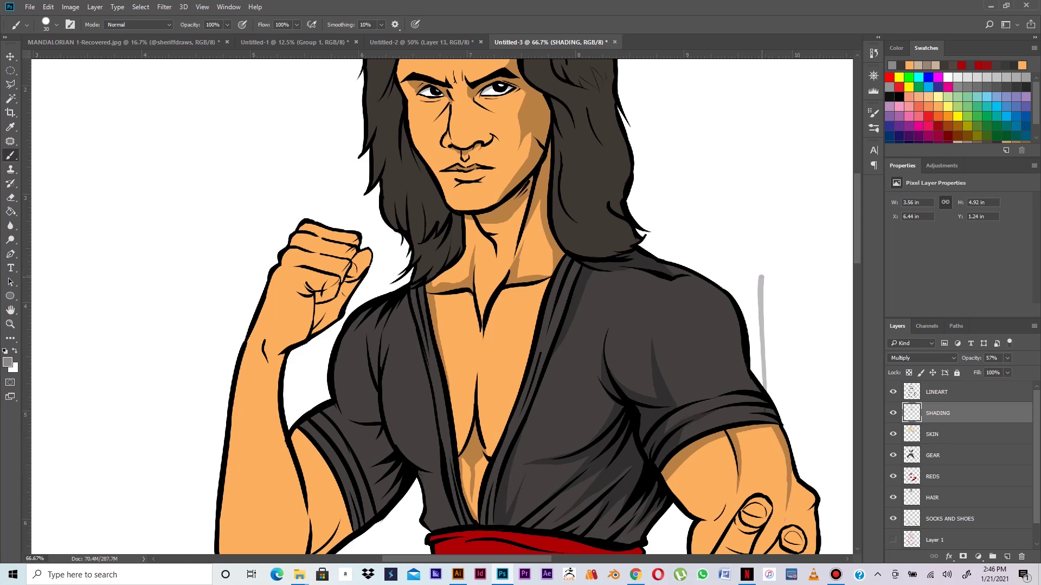
key(ctrl+z)
Step: Shade the robe folds above the sash and near the raised arm's armpit and shoulder
drag(761, 433, 725, 234)
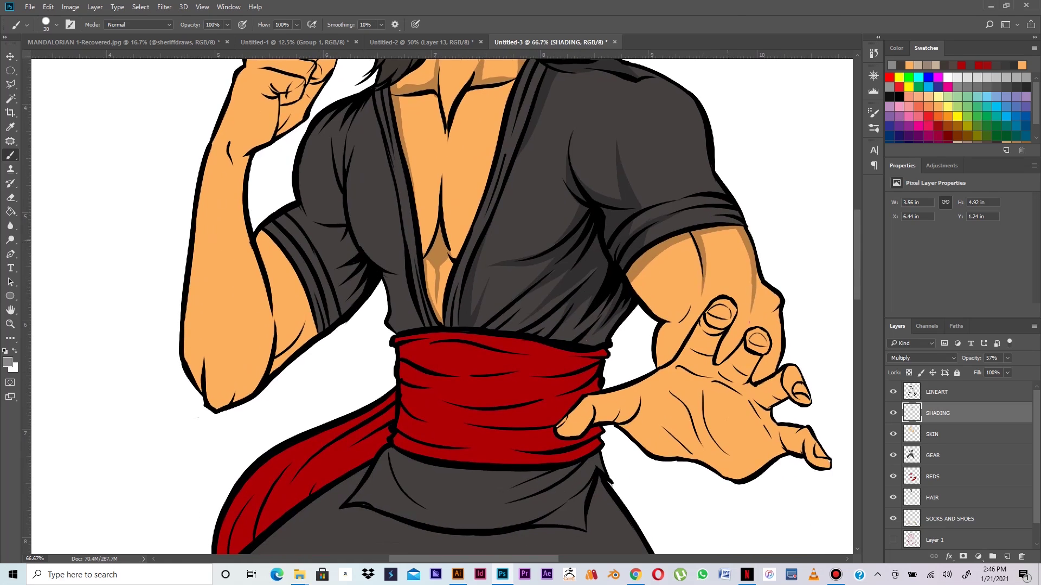
drag(588, 344, 605, 327)
key(ctrl+z)
drag(526, 333, 554, 316)
drag(384, 274, 403, 306)
drag(345, 179, 334, 128)
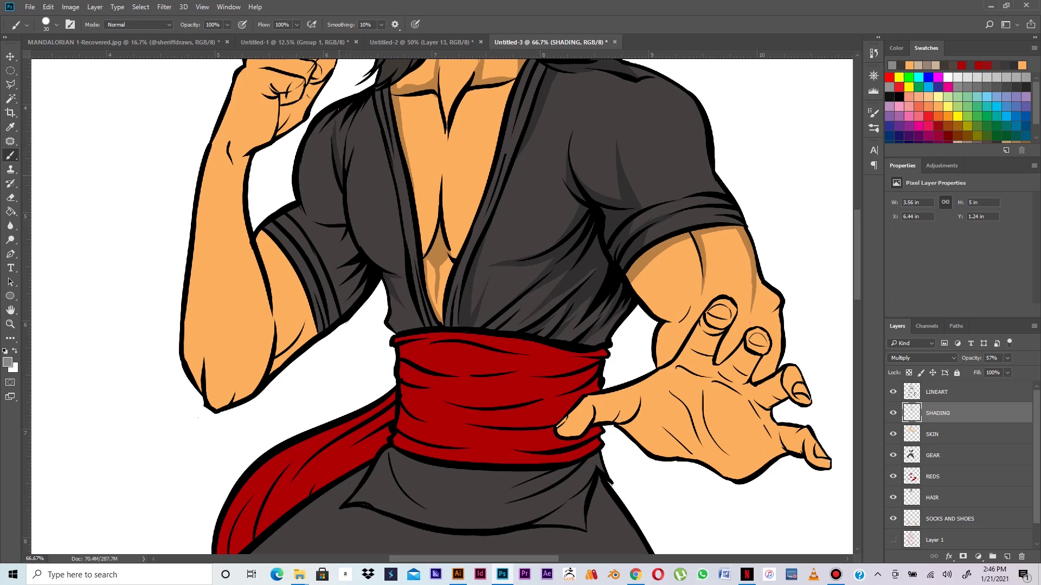
Step: Shade the folds on the raised arm's shoulder and the robe front between that armpit and the sash
mouse_move(343, 189)
mouse_down()
mouse_move(332, 130)
mouse_move(337, 163)
mouse_up()
drag(348, 120, 355, 168)
mouse_move(372, 99)
mouse_down()
mouse_move(365, 125)
mouse_move(380, 150)
mouse_up()
drag(356, 222, 391, 271)
key(ctrl+z)
mouse_move(408, 312)
mouse_down()
mouse_move(398, 328)
mouse_move(402, 279)
mouse_up()
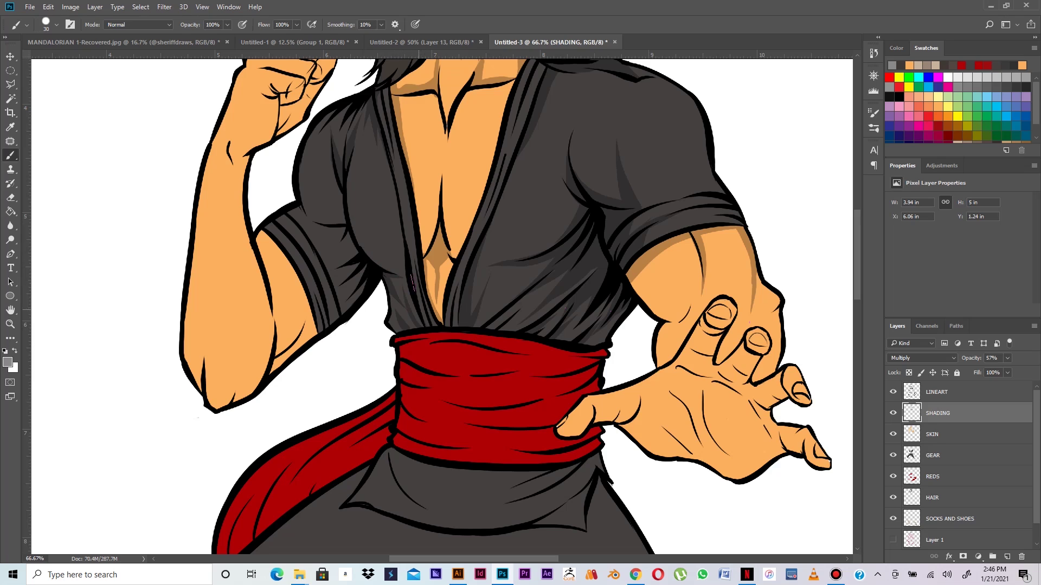
drag(419, 325, 395, 296)
Step: Shade the raised arm's sleeve cuff and the skin beneath its hem, plus the robe's opposite side above the sash
mouse_move(347, 322)
mouse_down()
mouse_move(338, 271)
mouse_move(348, 298)
mouse_move(362, 283)
mouse_up()
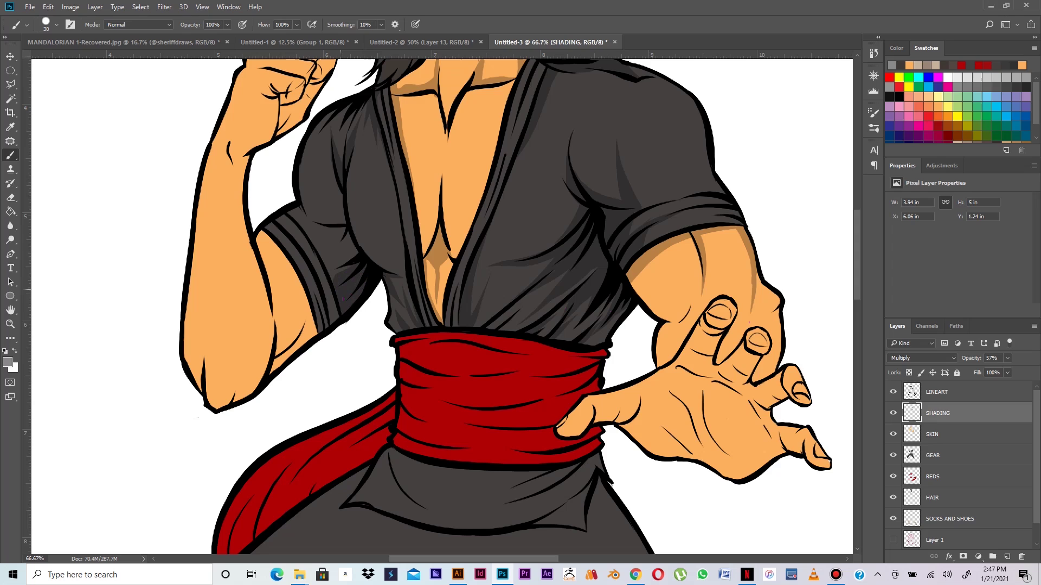
drag(340, 317, 321, 328)
drag(264, 233, 301, 288)
mouse_move(278, 250)
mouse_down()
mouse_move(303, 327)
mouse_move(311, 322)
mouse_up()
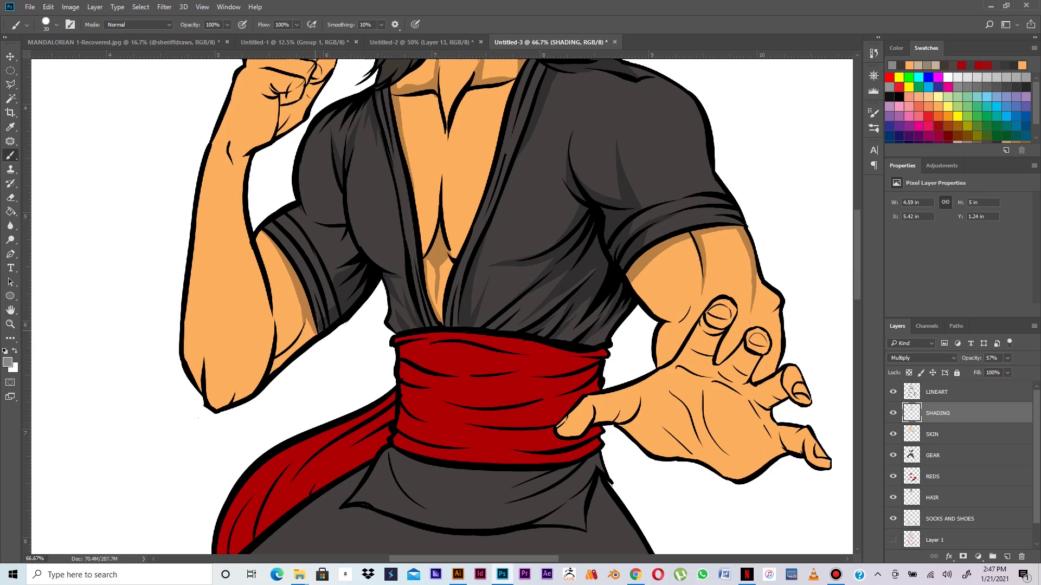
mouse_move(308, 320)
mouse_down()
mouse_move(294, 347)
mouse_move(311, 339)
mouse_move(281, 365)
mouse_up()
drag(335, 308, 325, 315)
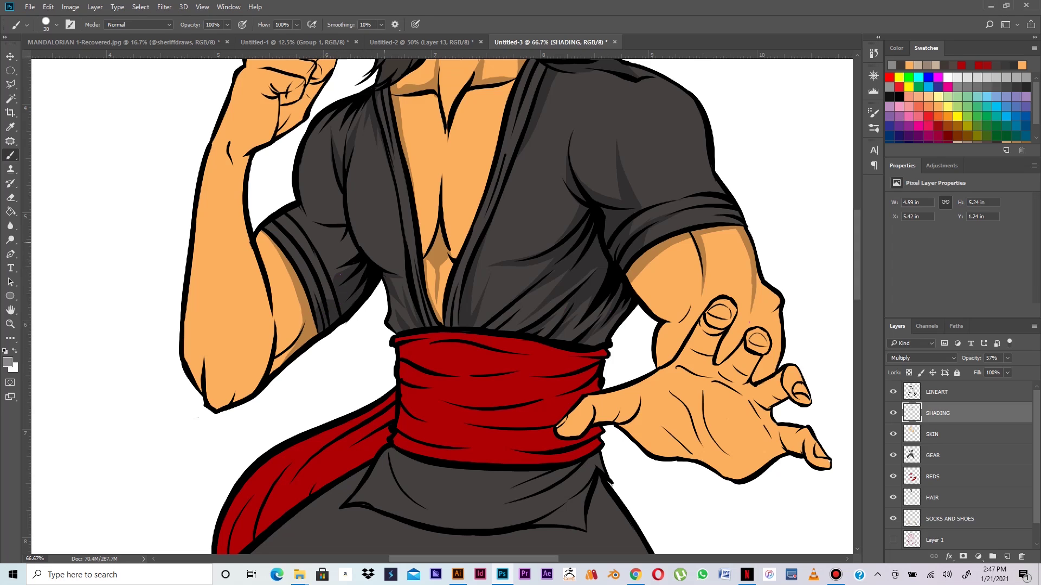
drag(623, 310, 598, 346)
Step: Review the shading across the whole figure from the head down to the trousers
key(ctrl+minus)
key(ctrl+minus)
key(ctrl+minus)
key(ctrl+minus)
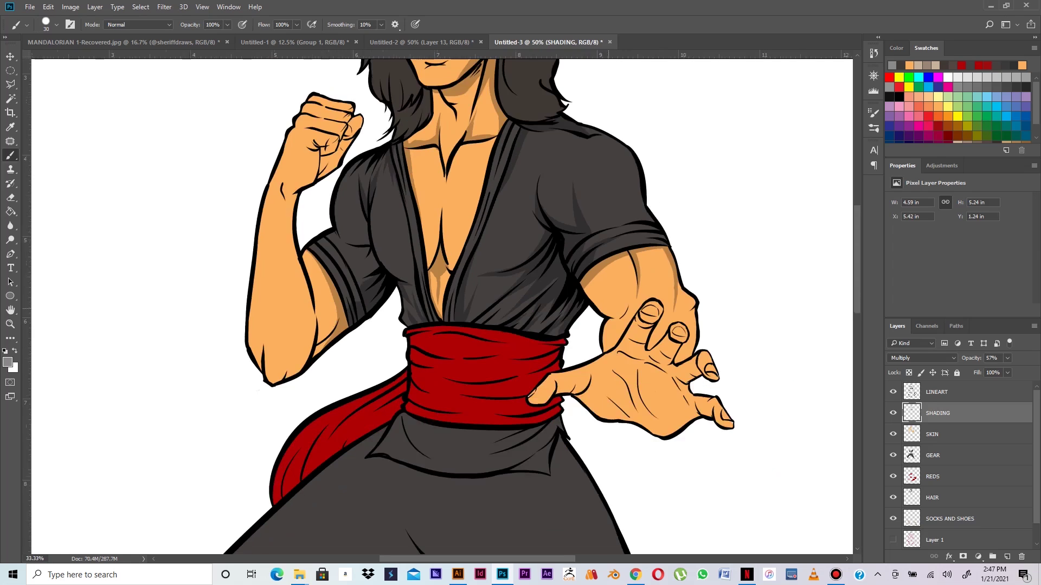
key(ctrl+plus)
key(ctrl+plus)
drag(439, 207, 477, 331)
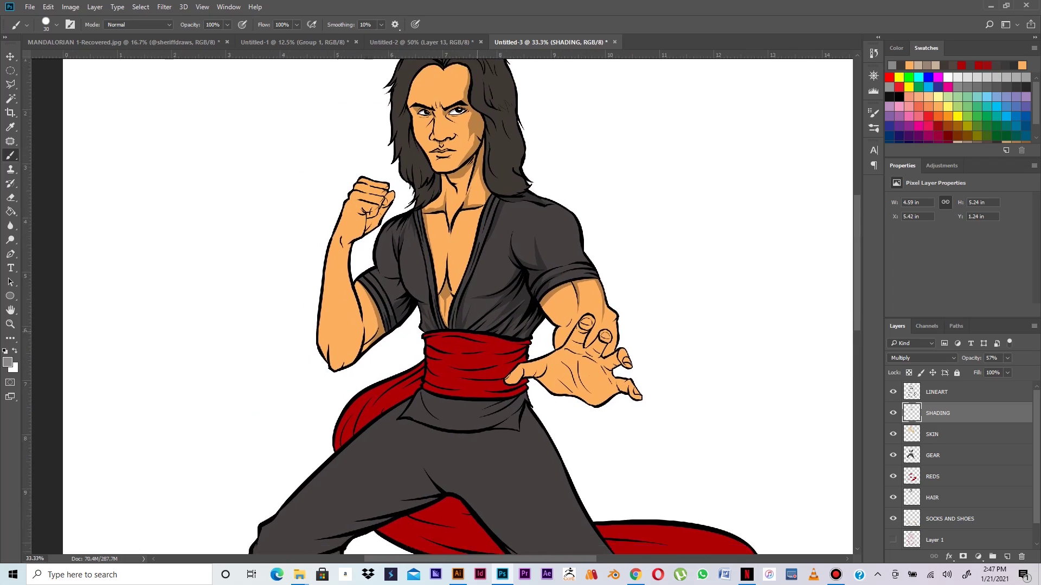
scroll(442, 307, up, 1)
scroll(442, 306, left, 1)
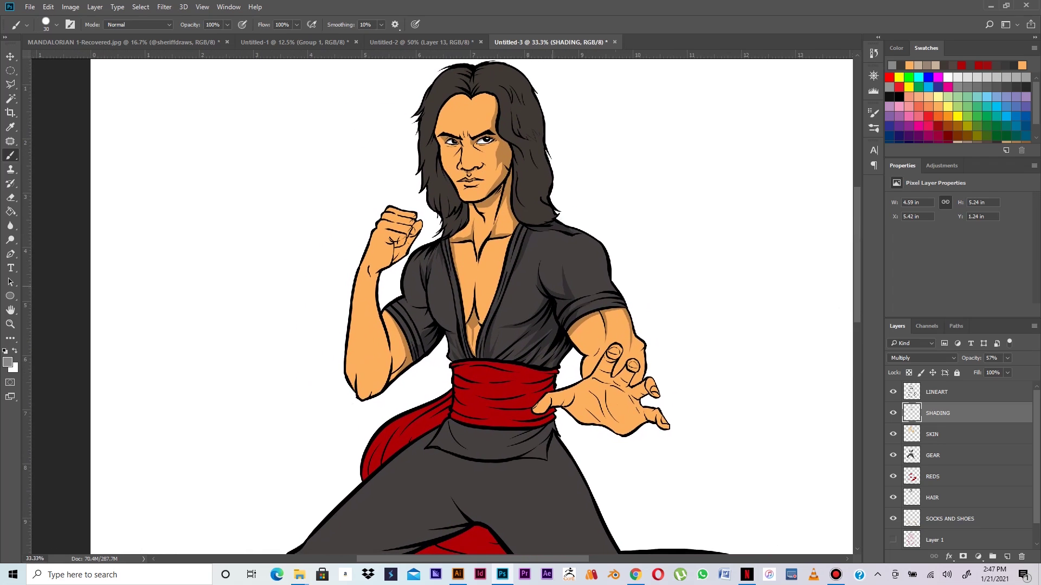
scroll(445, 309, up, 1)
scroll(444, 311, up, 1)
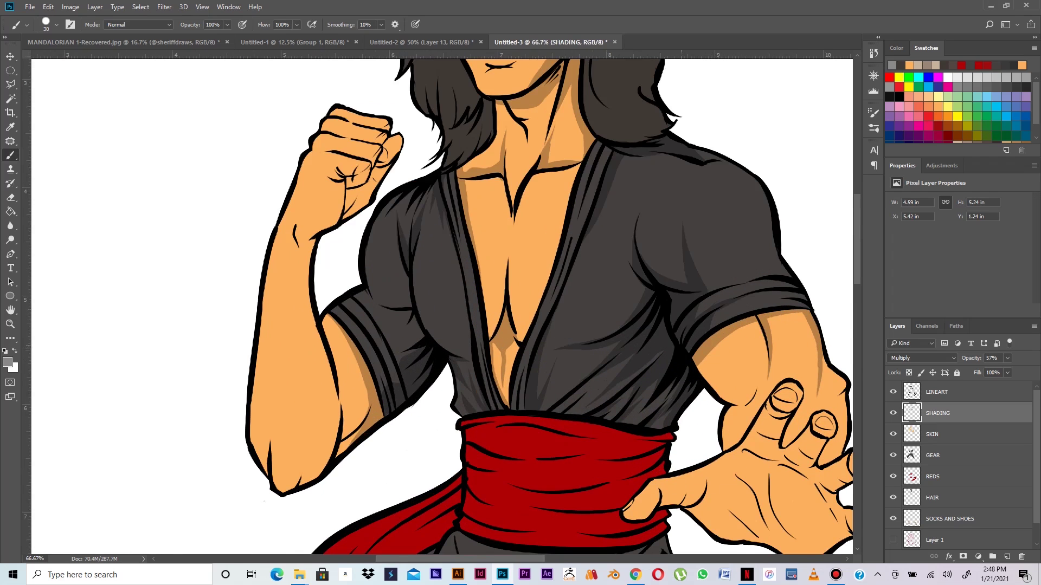
Step: Shade the part of the outstretched forearm behind the hand, beside the index finger
drag(681, 345, 560, 344)
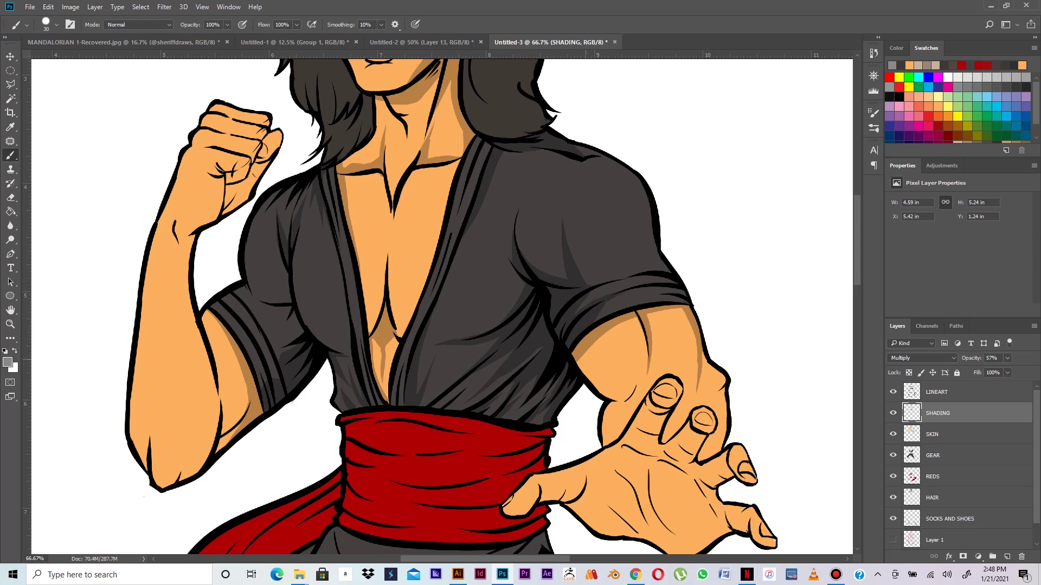
mouse_move(609, 404)
mouse_down()
mouse_move(639, 380)
mouse_move(609, 442)
mouse_move(617, 405)
mouse_move(623, 430)
mouse_up()
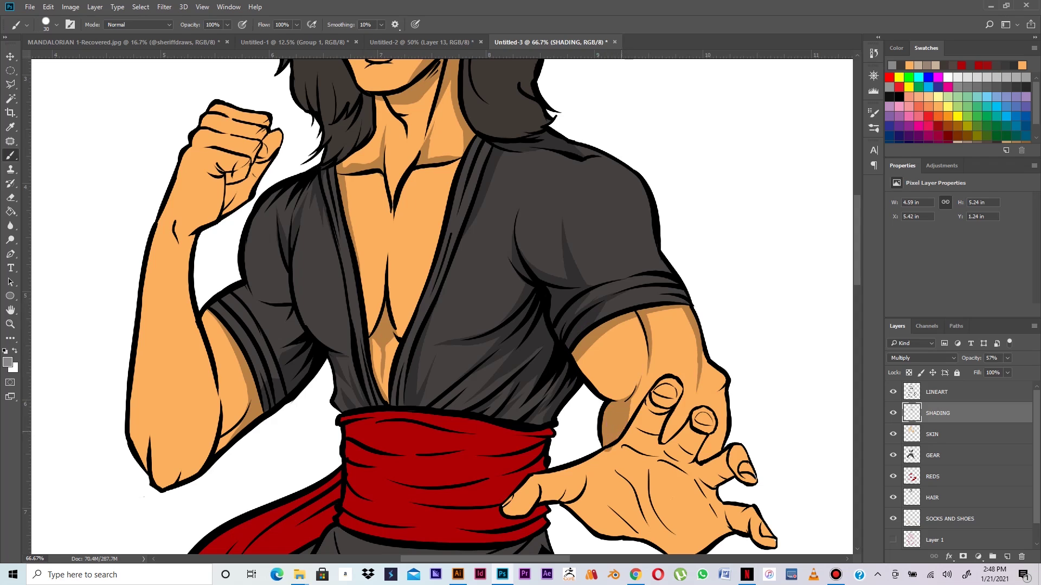
key(e)
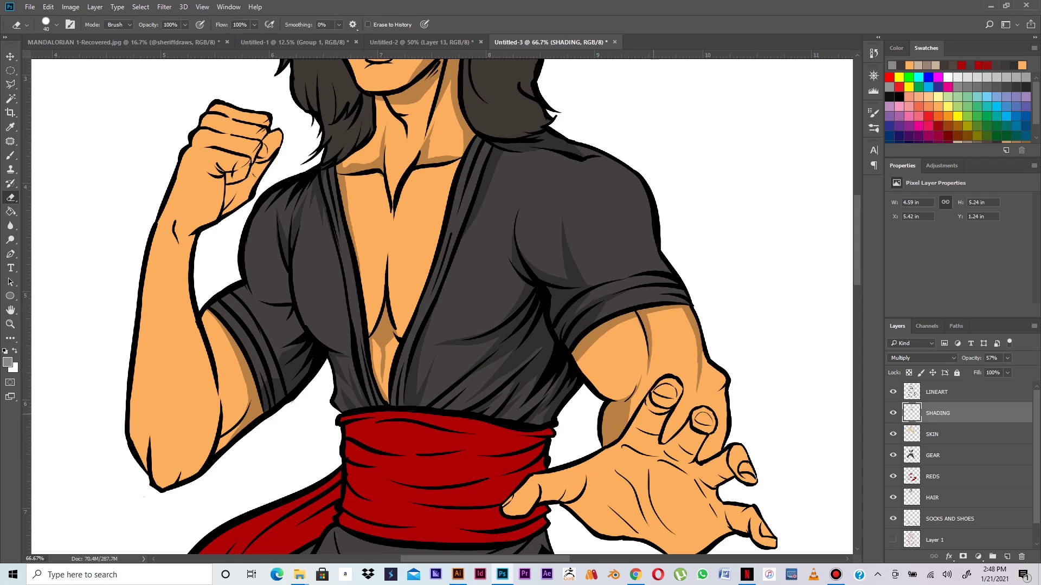
key(b)
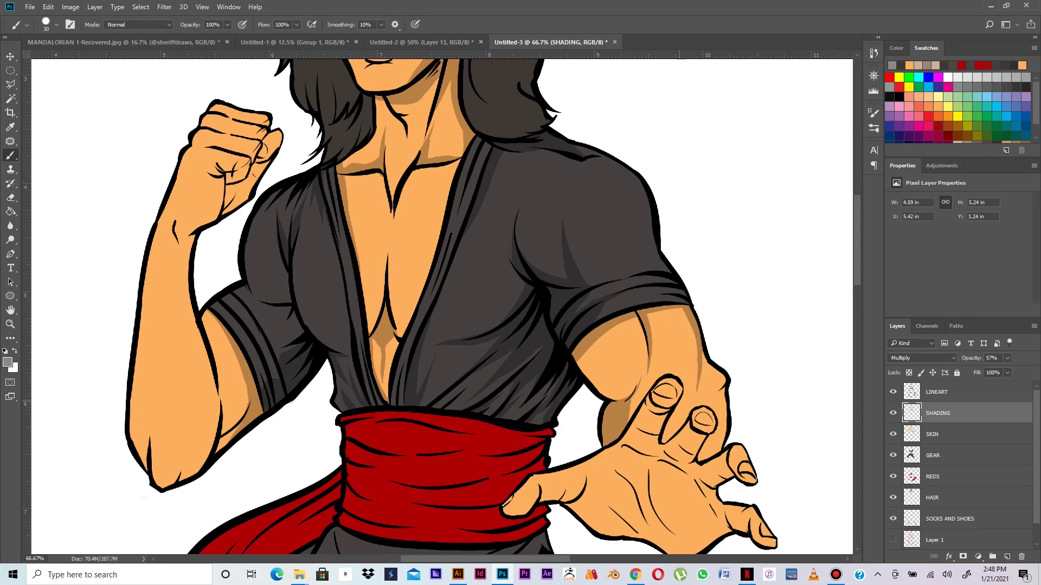
Step: Shade the forearm skin between the index and middle fingers and the base of the thumb
drag(648, 399, 663, 428)
drag(659, 433, 657, 441)
drag(543, 498, 569, 490)
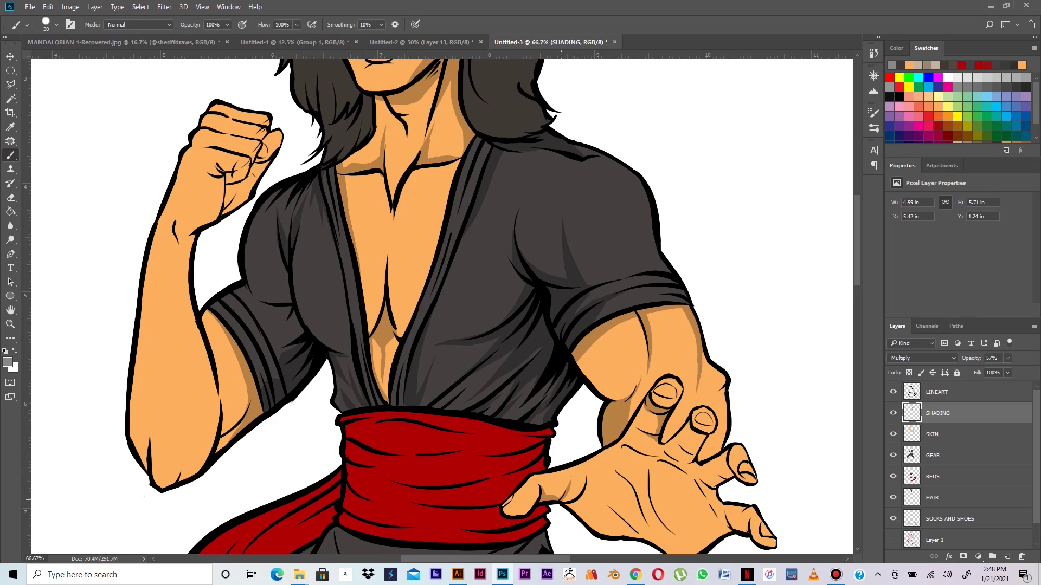
drag(658, 419, 658, 424)
mouse_move(668, 418)
mouse_down()
mouse_move(666, 438)
mouse_move(680, 427)
mouse_up()
Step: Shade the outstretched arm's outer elbow and the forearm behind the middle finger, and trim the shadow on the arm
drag(726, 374, 703, 374)
mouse_move(682, 309)
mouse_down()
mouse_move(696, 374)
mouse_move(724, 386)
mouse_move(725, 416)
mouse_move(724, 400)
mouse_move(711, 452)
mouse_move(700, 458)
mouse_move(716, 451)
mouse_move(726, 423)
mouse_move(714, 403)
mouse_move(714, 422)
mouse_up()
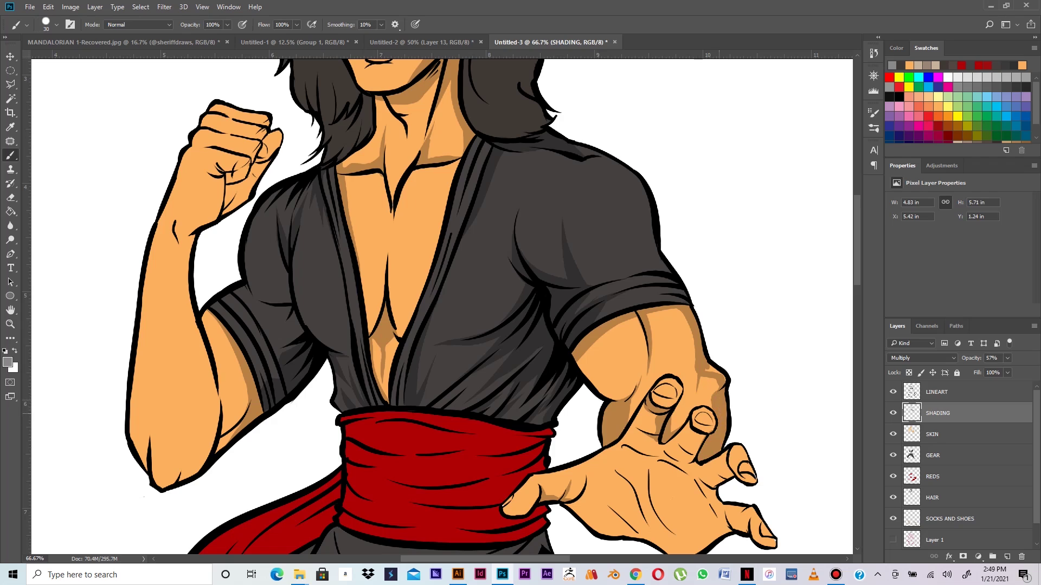
drag(719, 365, 710, 373)
drag(717, 386, 706, 402)
mouse_move(702, 423)
mouse_down()
mouse_move(690, 441)
mouse_move(705, 437)
mouse_move(682, 461)
mouse_up()
key(e)
drag(683, 325, 696, 384)
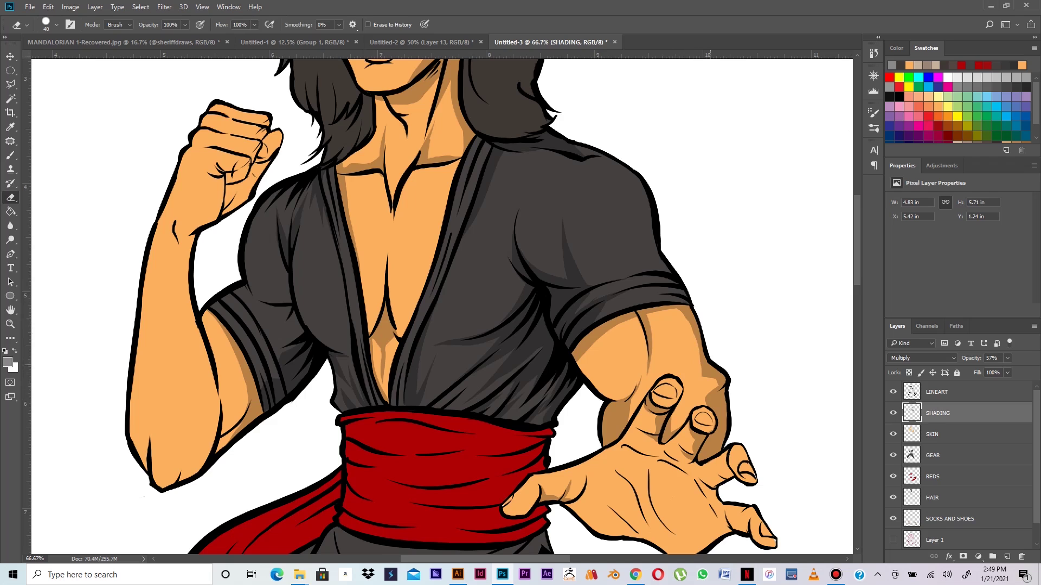
Step: Touch up the shadow around the middle finger of the outstretched hand and erase the excess at its tip
key(b)
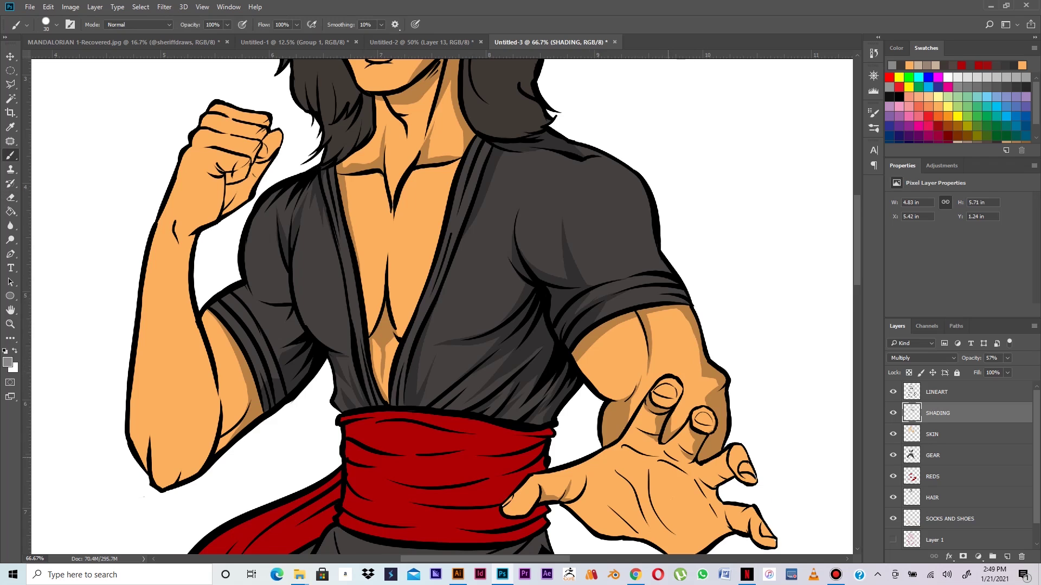
scroll(442, 304, down, 3)
drag(710, 333, 711, 349)
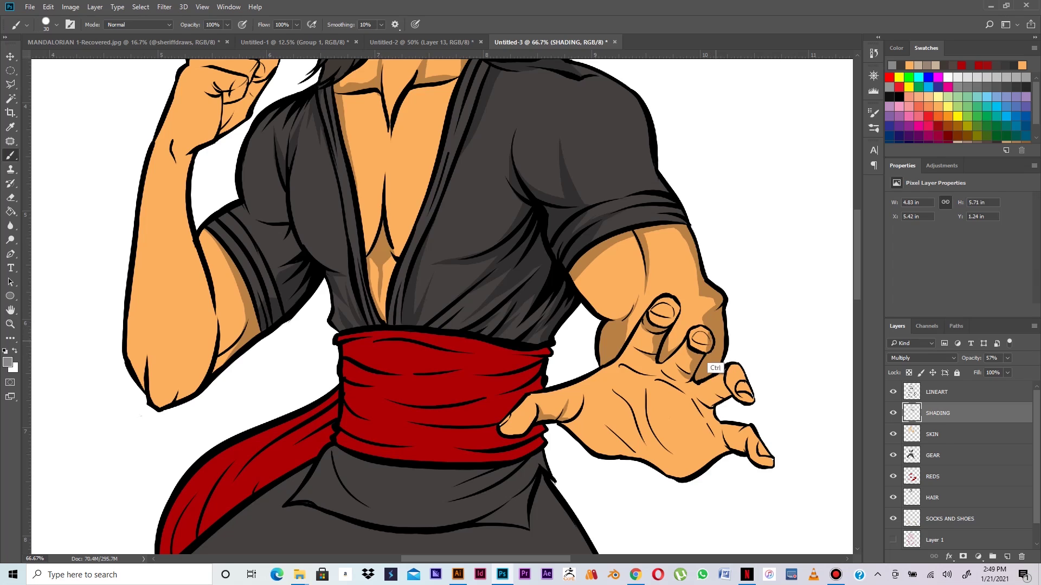
key(e)
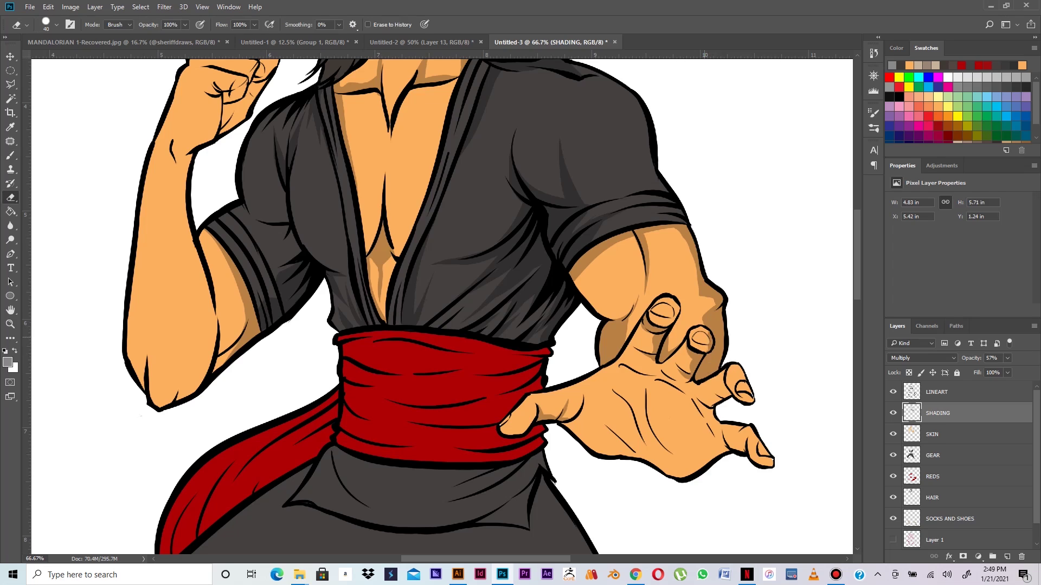
drag(706, 338, 706, 348)
Step: Shade the ring and little fingers of the outstretched hand and the adjoining edge of the palm
key(b)
mouse_move(722, 373)
mouse_down()
mouse_move(726, 398)
mouse_move(713, 403)
mouse_up()
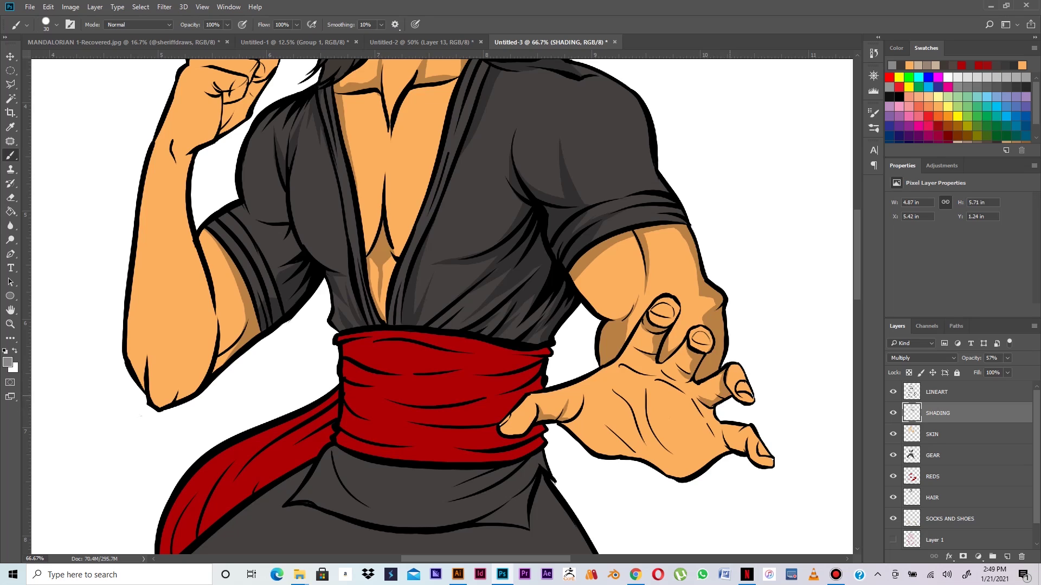
mouse_move(727, 441)
mouse_down()
mouse_move(744, 447)
mouse_move(731, 449)
mouse_move(723, 435)
mouse_up()
drag(747, 449, 767, 464)
drag(711, 457, 694, 472)
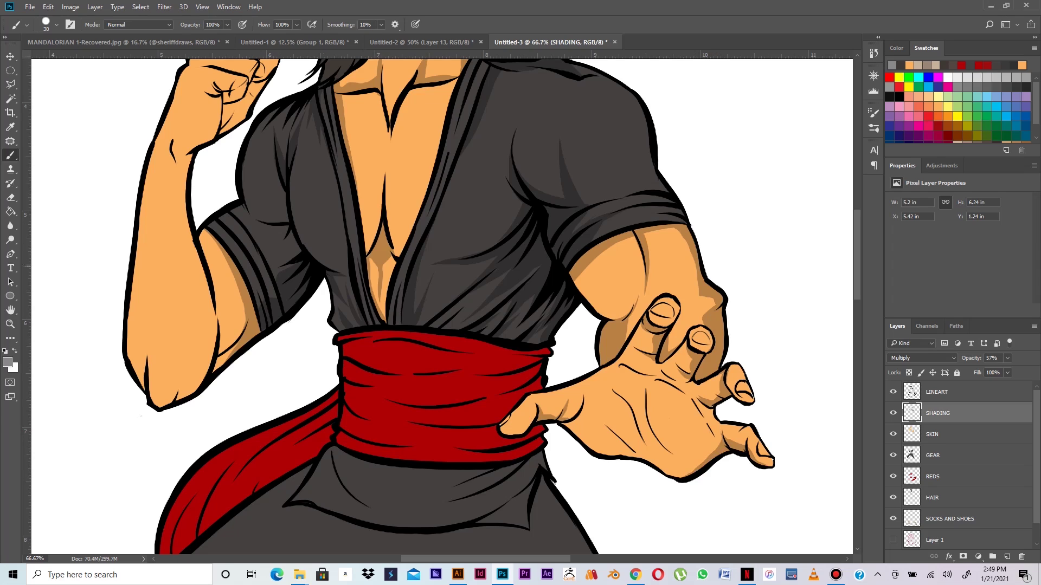
Step: Shade the raised forearm along its inner edge from the wrist down to the elbow
mouse_move(296, 267)
mouse_down()
mouse_move(274, 264)
mouse_move(265, 297)
mouse_up()
mouse_move(205, 154)
mouse_down()
mouse_move(253, 214)
mouse_move(219, 224)
mouse_move(233, 281)
mouse_up()
drag(227, 222, 233, 247)
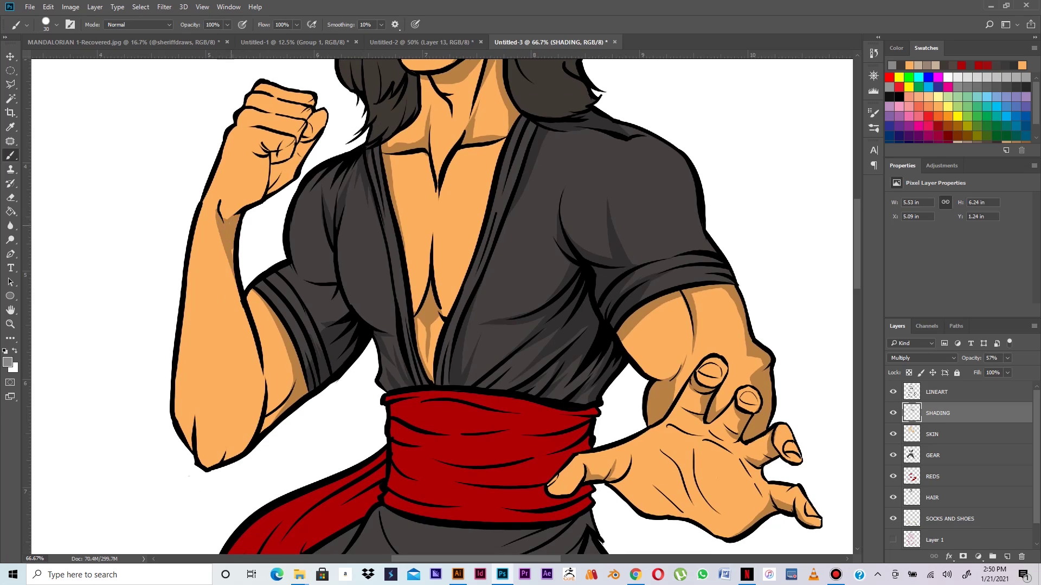
drag(222, 238, 259, 360)
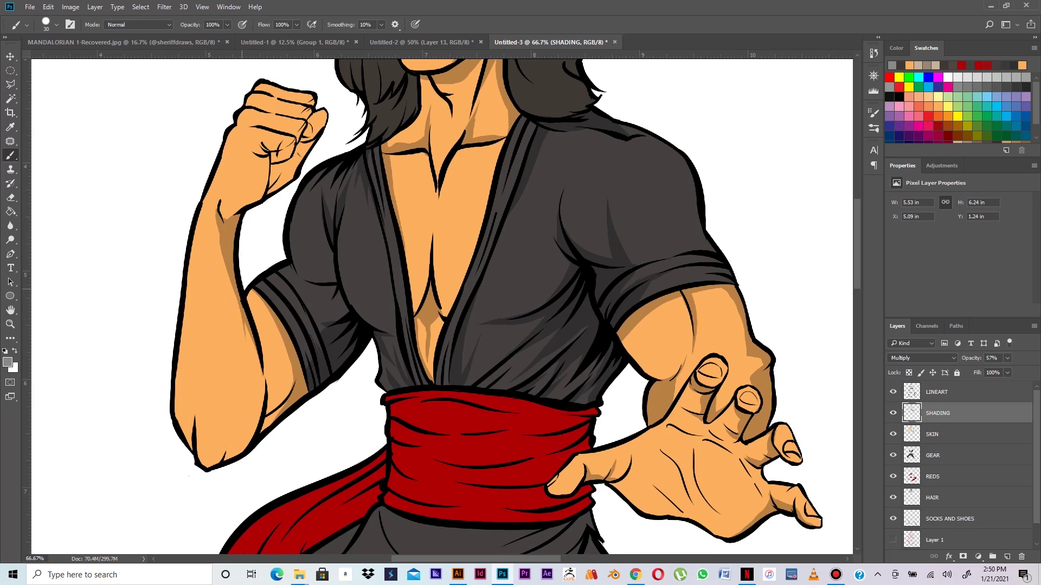
drag(231, 285, 258, 425)
mouse_move(259, 384)
mouse_down()
mouse_move(245, 445)
mouse_move(223, 460)
mouse_move(262, 398)
mouse_move(260, 364)
mouse_move(249, 437)
mouse_move(268, 421)
mouse_move(255, 436)
mouse_up()
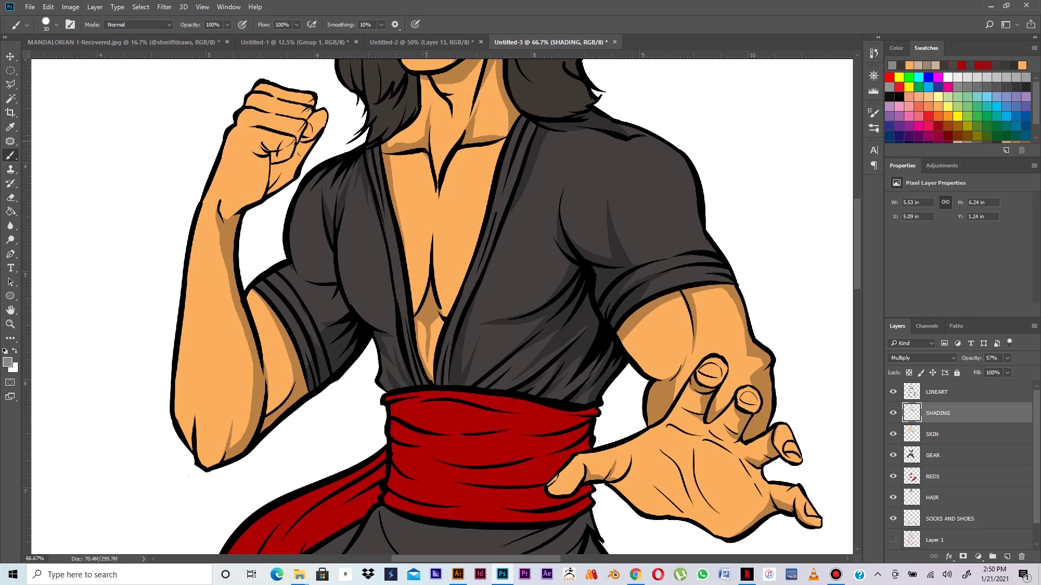
Step: Reduce the brush size to 10 and add thin shadows along the collarbones and the chest's centre line
key(bracketleft)
key(bracketleft)
key(bracketleft)
drag(429, 145, 433, 228)
key(ctrl+z)
mouse_move(518, 120)
mouse_down()
mouse_move(499, 142)
mouse_move(490, 187)
mouse_up()
drag(451, 307, 451, 308)
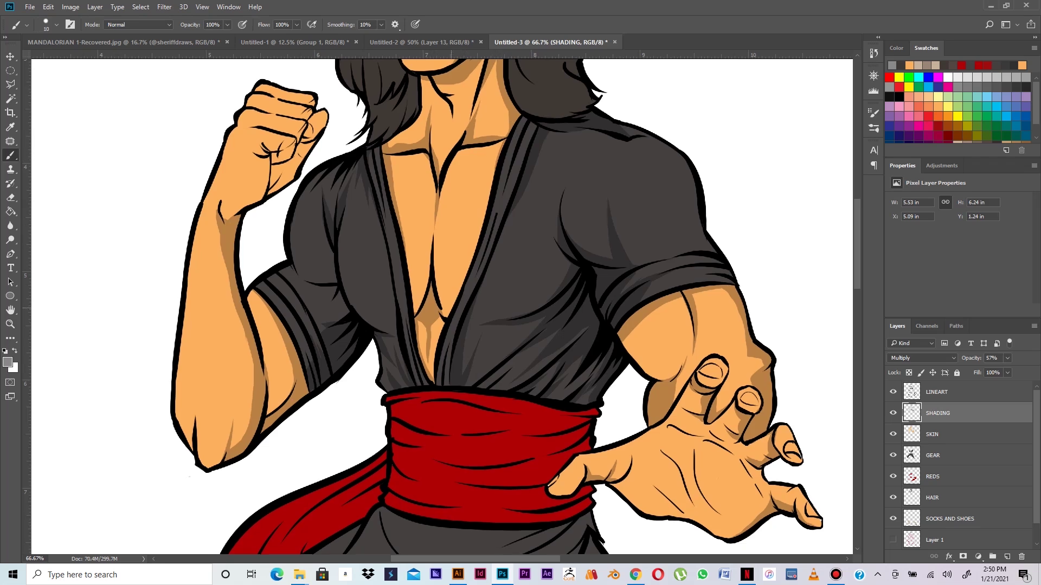
Step: Shade the creases between the fingers and thumb of the raised fist, and touch up the skin beside the collarbone
drag(382, 206, 440, 268)
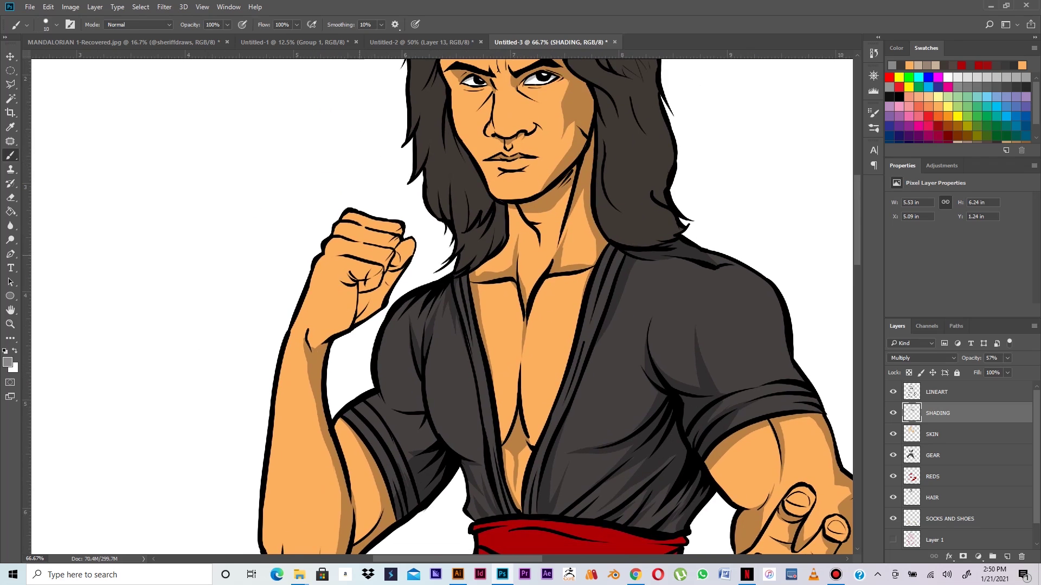
mouse_move(346, 253)
mouse_down()
mouse_move(386, 264)
mouse_move(371, 242)
mouse_move(390, 245)
mouse_move(394, 231)
mouse_move(393, 266)
mouse_up()
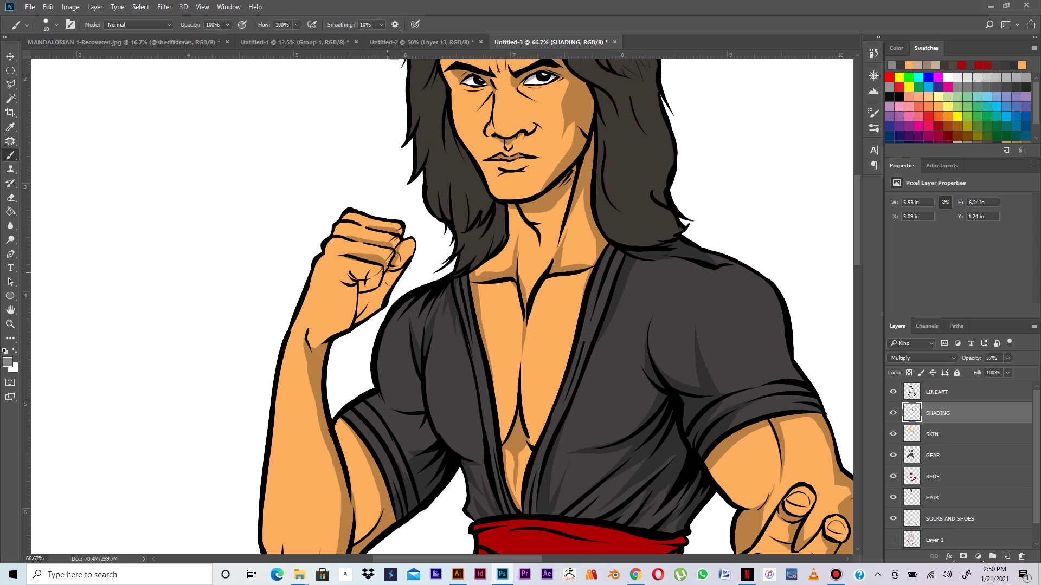
drag(367, 282, 355, 313)
mouse_move(384, 272)
mouse_down()
mouse_move(358, 316)
mouse_move(368, 308)
mouse_up()
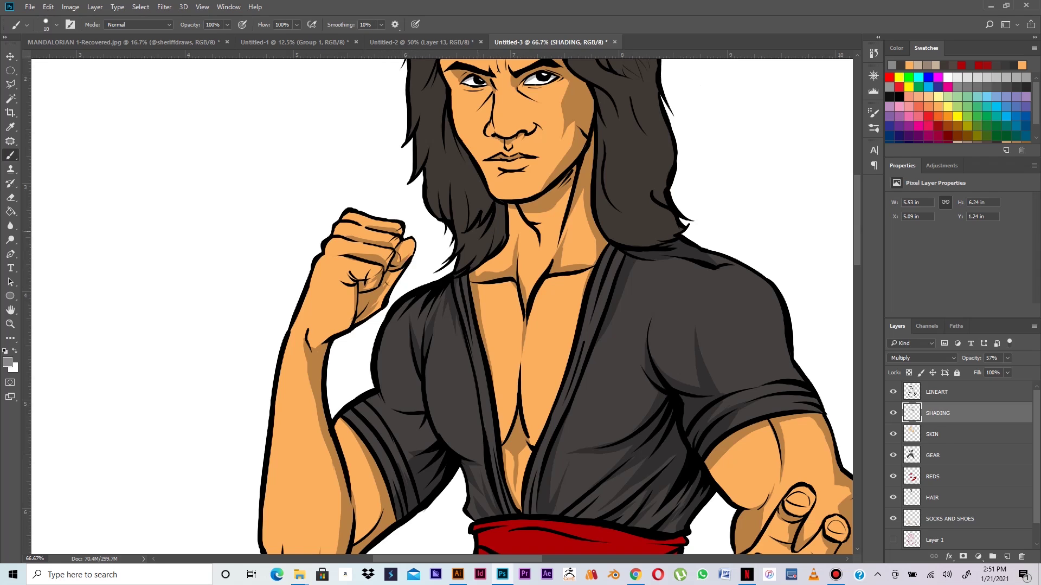
drag(493, 259, 477, 274)
Step: Enlarge the brush to 25 and shade the upper folds of the red waist sash
key(ctrl+minus)
key(ctrl+minus)
key(ctrl+minus)
key(ctrl+minus)
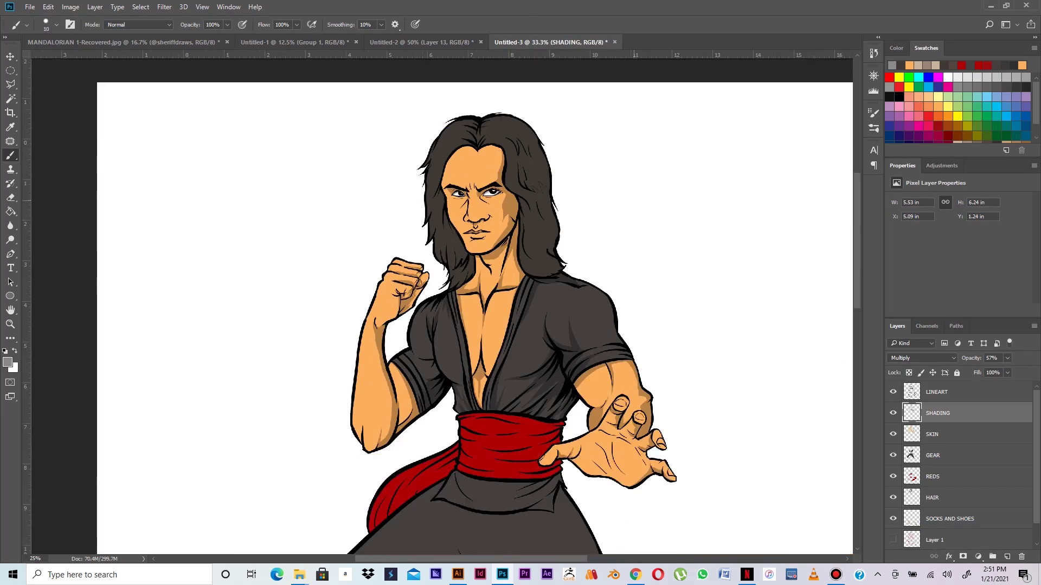
key(ctrl+plus)
key(bracketright)
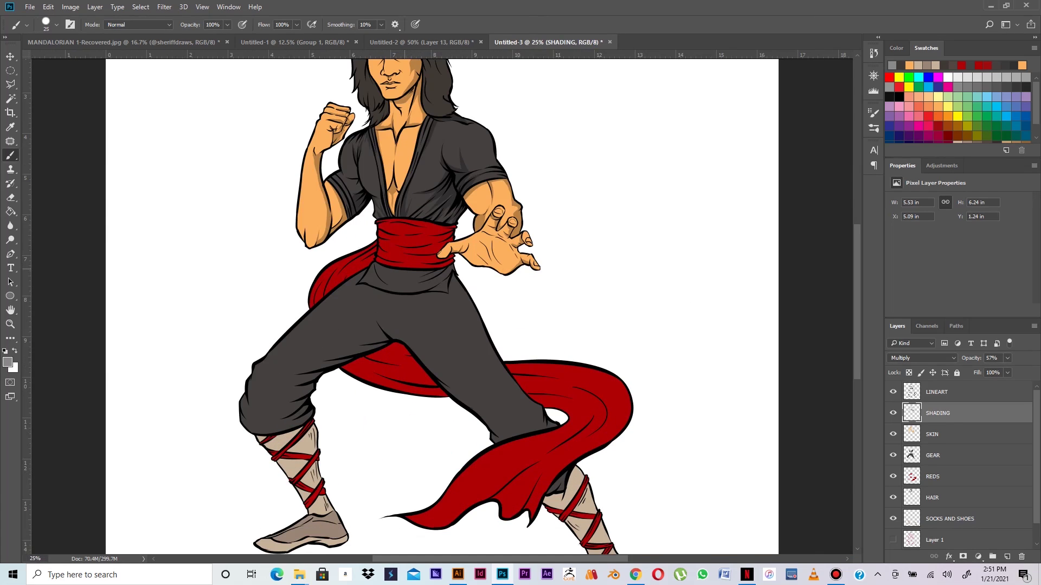
key(ctrl+plus)
key(ctrl+plus)
drag(388, 250, 414, 340)
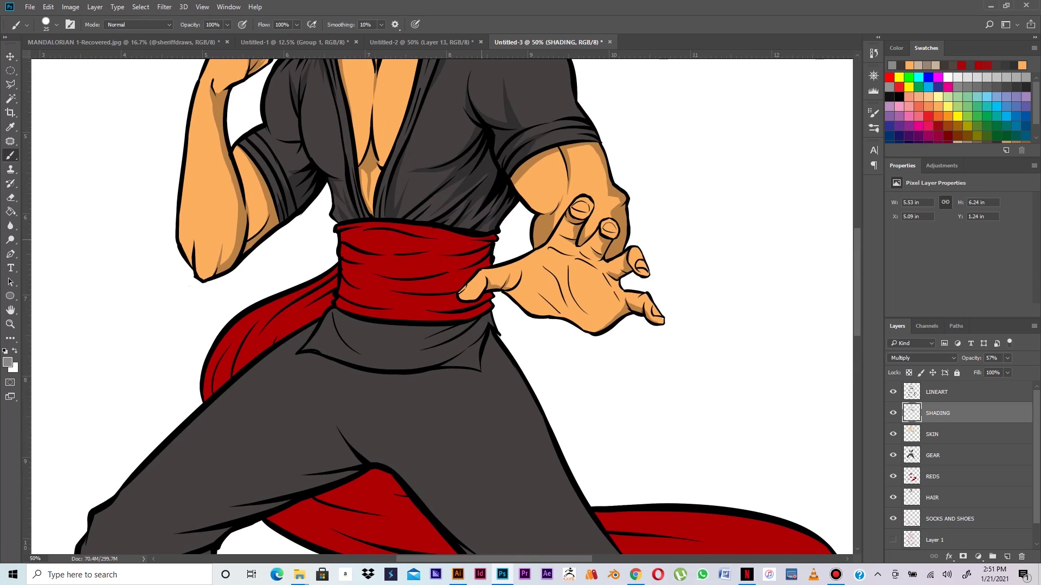
mouse_move(487, 239)
mouse_down()
mouse_move(388, 218)
mouse_move(369, 230)
mouse_move(393, 228)
mouse_move(391, 237)
mouse_up()
mouse_move(489, 242)
mouse_down()
mouse_move(417, 256)
mouse_move(346, 241)
mouse_move(354, 245)
mouse_up()
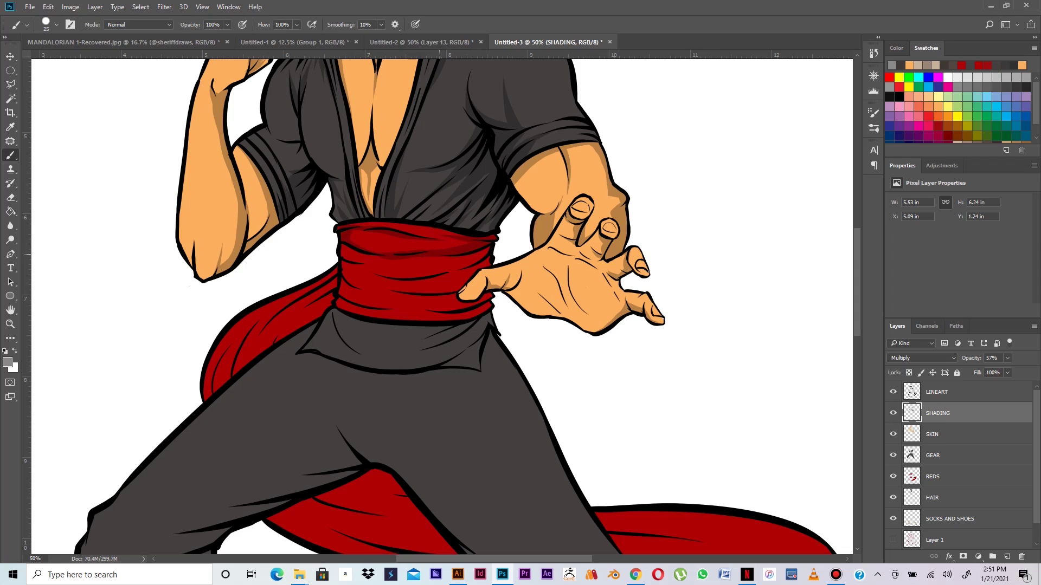
drag(467, 257, 405, 281)
mouse_move(475, 262)
mouse_down()
mouse_move(440, 277)
mouse_move(454, 270)
mouse_up()
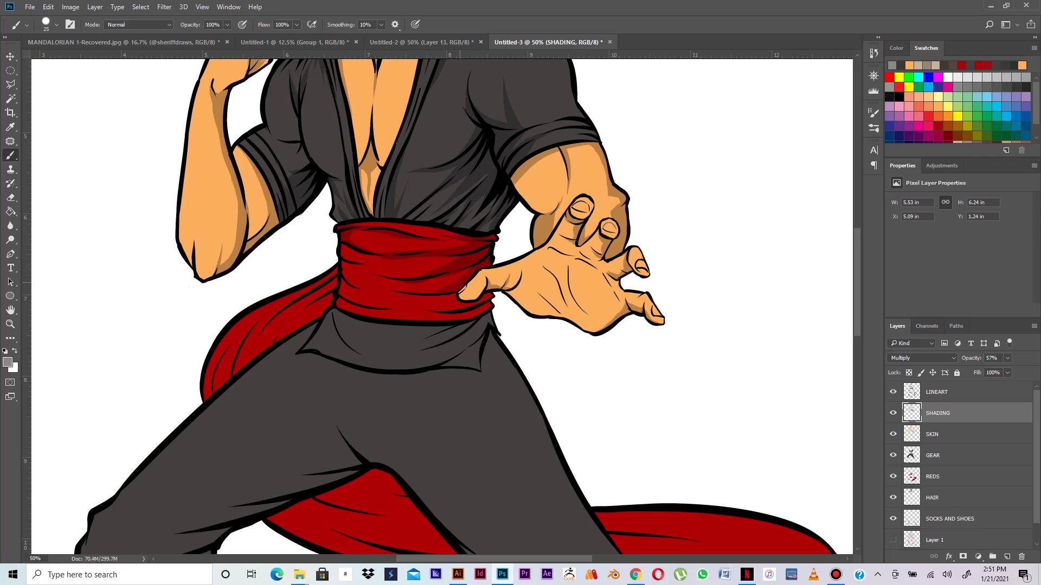
Step: Shade the middle and lower folds of the waist sash, and touch up the sleeve of the raised arm
mouse_move(342, 270)
mouse_down()
mouse_move(376, 263)
mouse_move(414, 281)
mouse_up()
drag(343, 267, 364, 292)
mouse_move(462, 296)
mouse_down()
mouse_move(453, 304)
mouse_move(481, 301)
mouse_move(412, 310)
mouse_move(473, 315)
mouse_up()
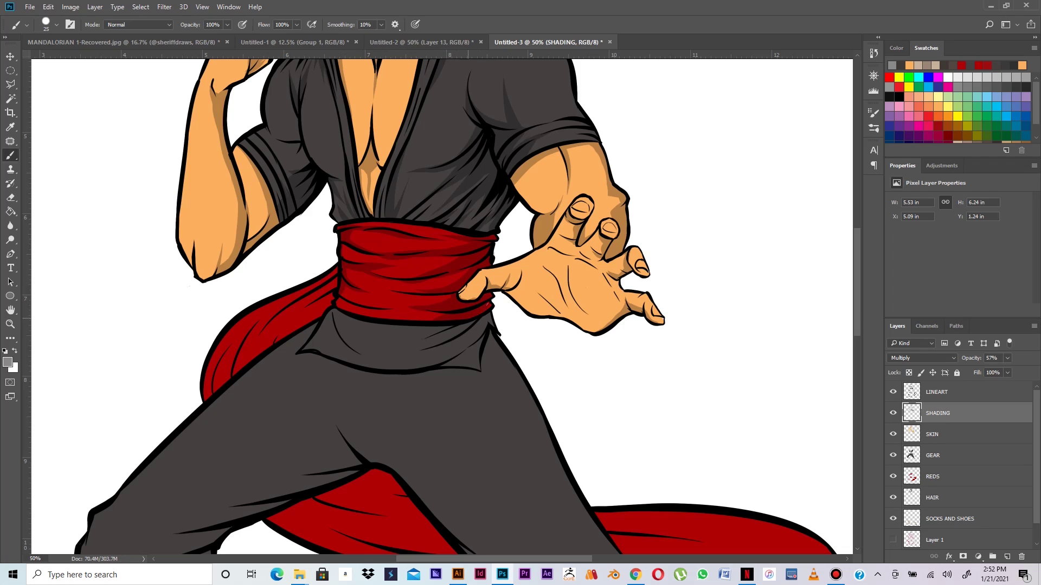
mouse_move(461, 297)
mouse_down()
mouse_move(476, 298)
mouse_move(401, 319)
mouse_up()
drag(380, 317, 347, 310)
drag(287, 188, 265, 155)
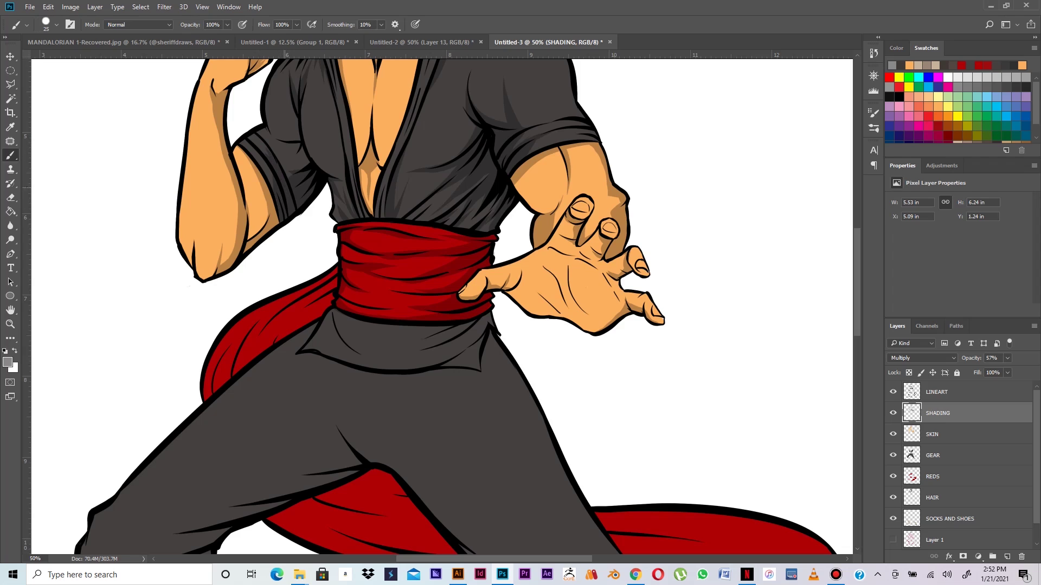
mouse_move(302, 148)
mouse_down()
mouse_move(288, 161)
mouse_move(296, 169)
mouse_up()
Step: Shade the folds of the red sash loop hanging behind the hip
drag(337, 272, 252, 344)
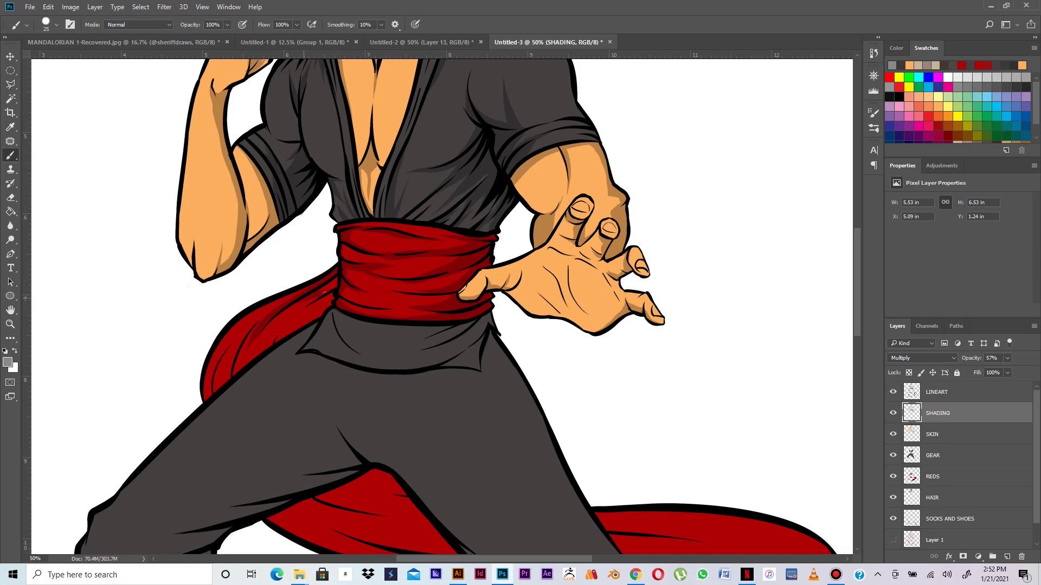
drag(333, 287, 276, 341)
drag(319, 312, 304, 326)
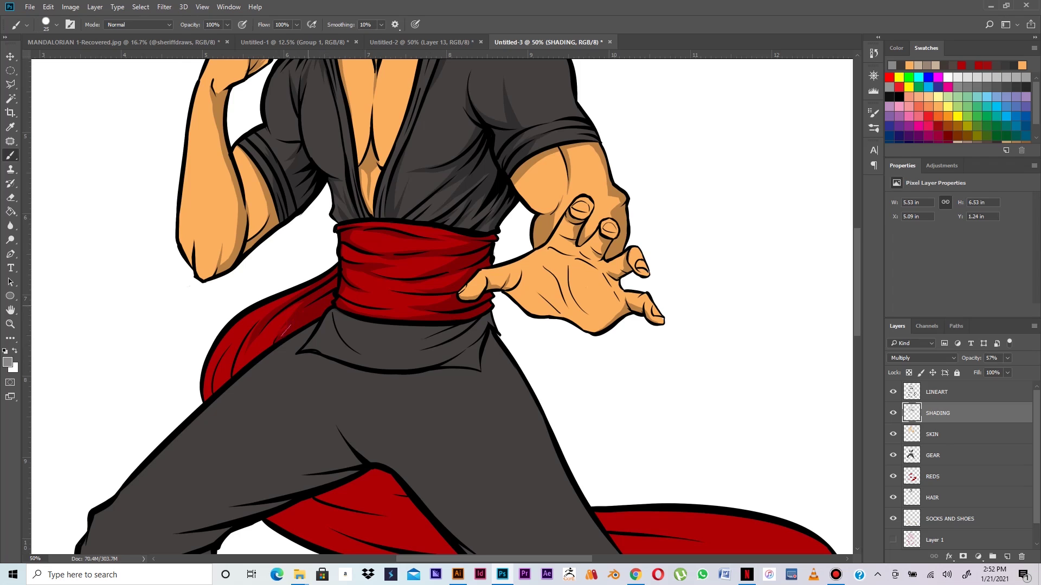
mouse_move(306, 303)
mouse_down()
mouse_move(262, 351)
mouse_move(270, 345)
mouse_up()
mouse_move(268, 308)
mouse_down()
mouse_move(295, 295)
mouse_move(220, 351)
mouse_up()
drag(253, 313, 239, 325)
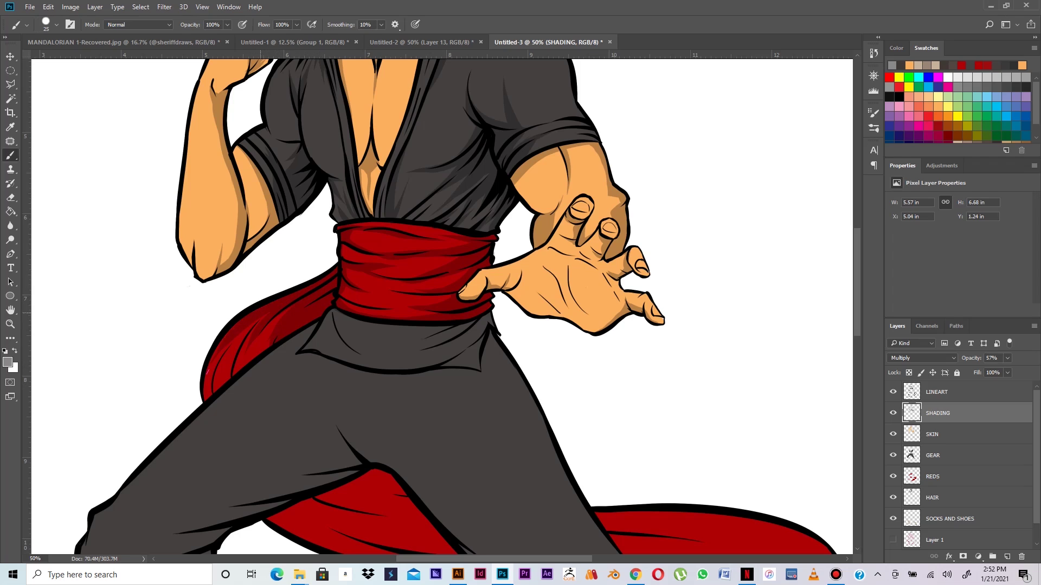
drag(219, 389, 228, 380)
Step: Lower the SHADING layer's opacity to 49%
key(ctrl+minus)
key(ctrl+minus)
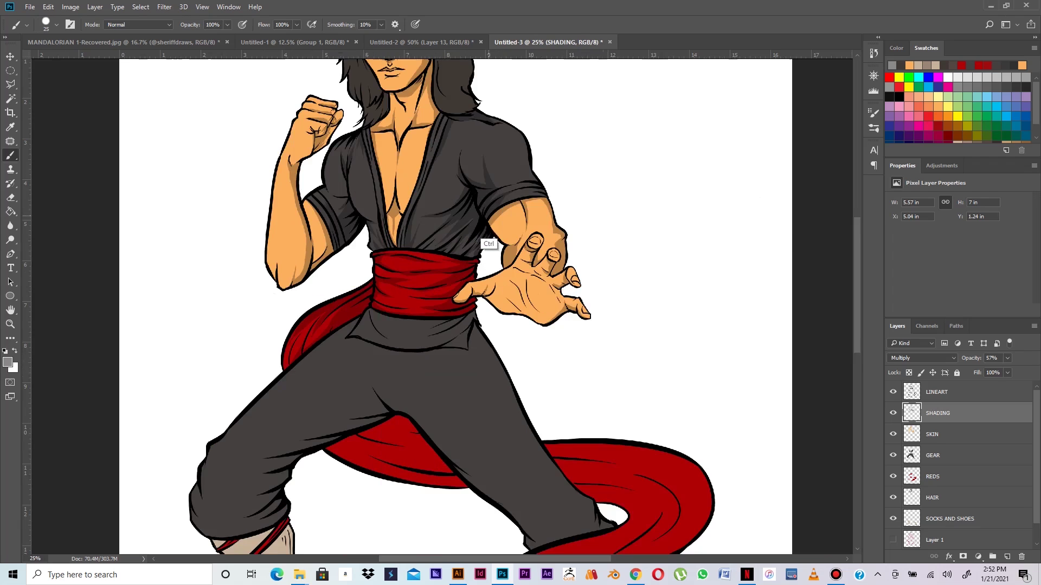
click(1007, 357)
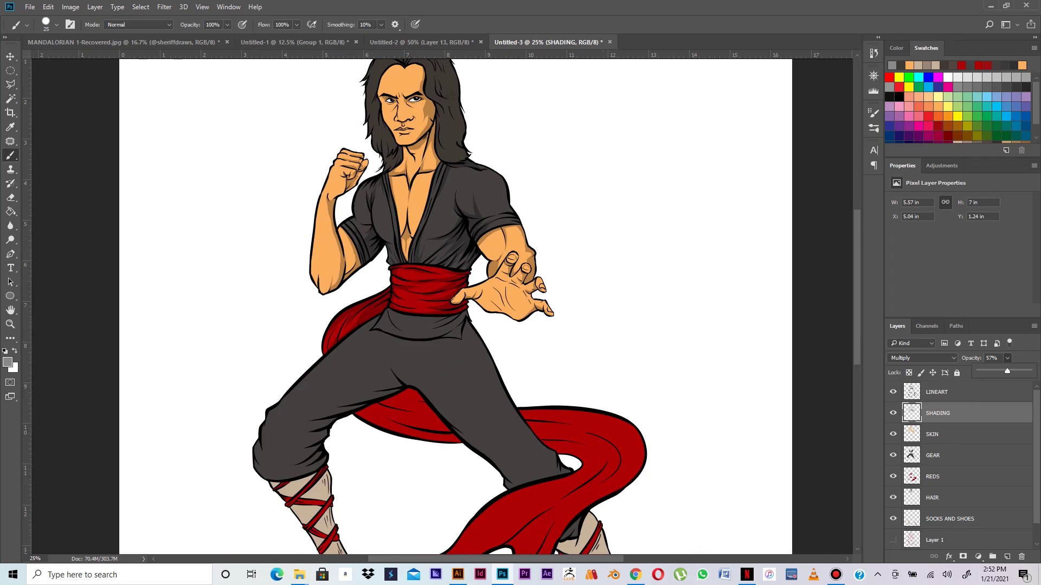
drag(1008, 371, 1003, 371)
key(ctrl+minus)
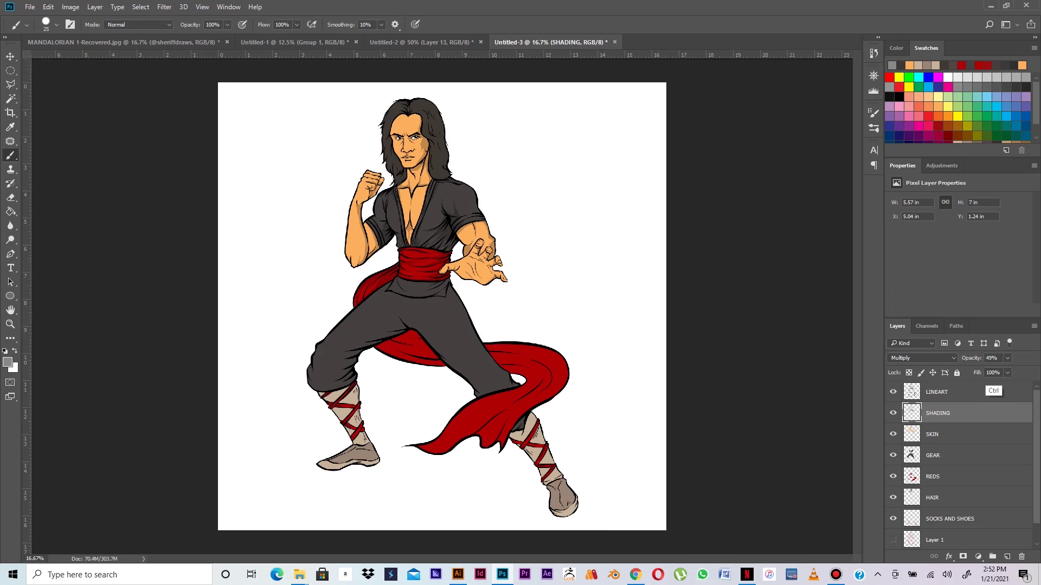
Step: Shade the red sash just beneath the crotch, where it passes behind the legs
key(ctrl+plus)
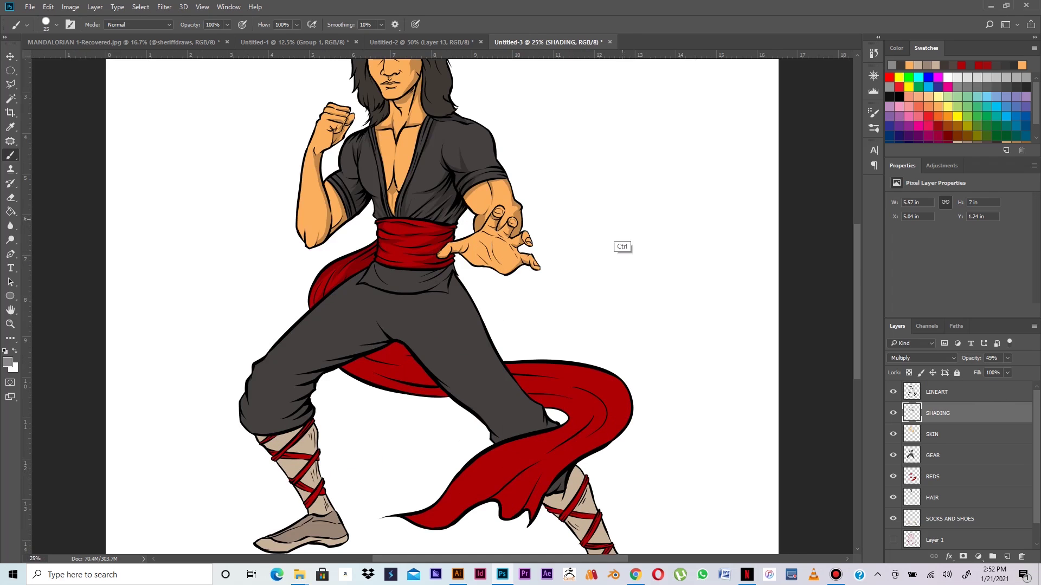
key(ctrl+plus)
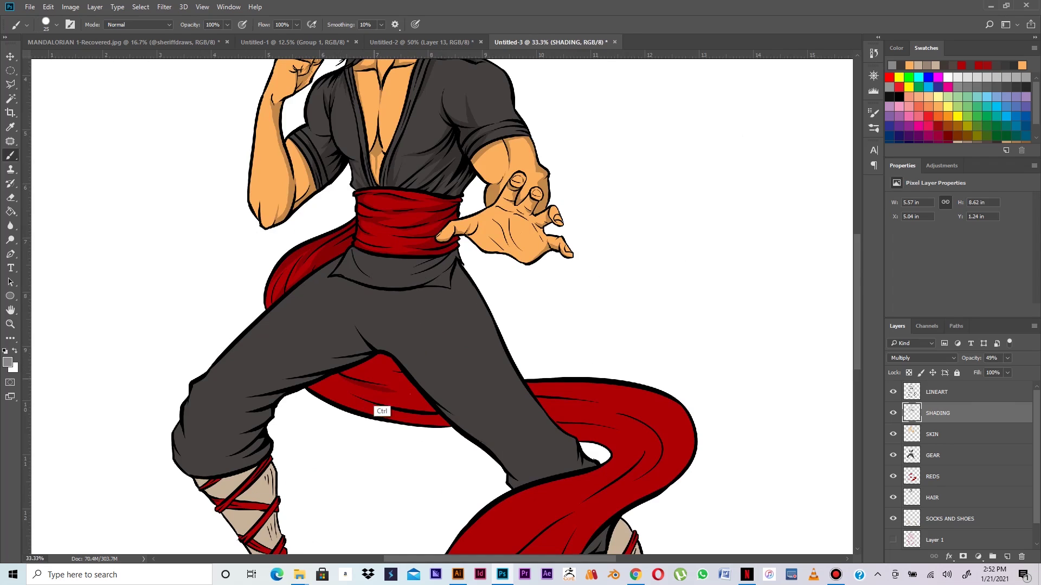
drag(343, 372, 412, 394)
key(ctrl+z)
mouse_move(347, 375)
mouse_down()
mouse_move(415, 392)
mouse_move(372, 376)
mouse_move(380, 362)
mouse_move(364, 369)
mouse_up()
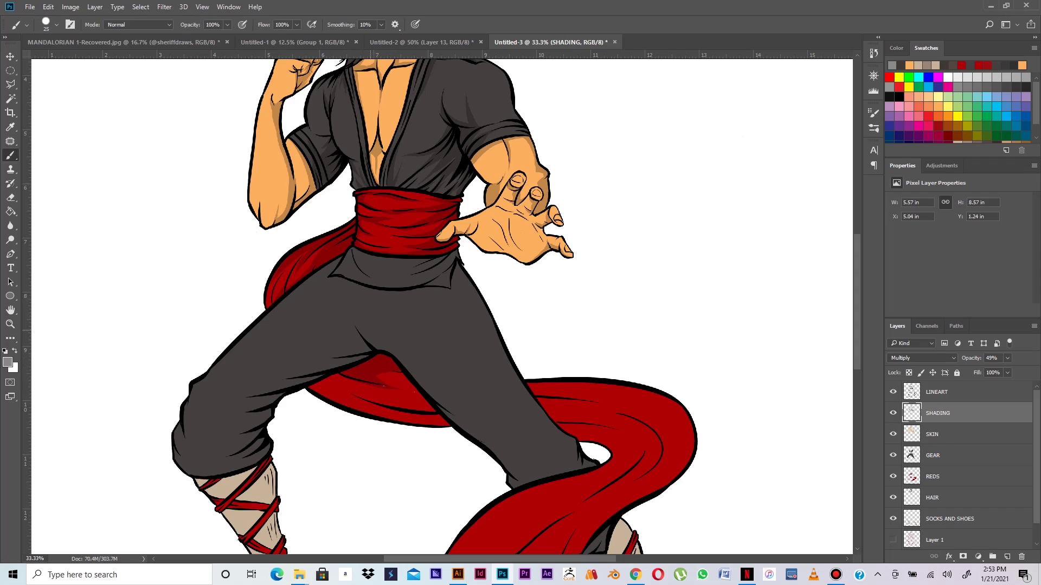
Step: Shade the underside of the bent trouser leg from the crotch to the folds around the knee and cuff
mouse_move(361, 354)
mouse_down()
mouse_move(303, 362)
mouse_move(313, 372)
mouse_move(253, 387)
mouse_move(270, 391)
mouse_move(233, 418)
mouse_move(245, 423)
mouse_move(221, 448)
mouse_move(233, 438)
mouse_move(233, 456)
mouse_up()
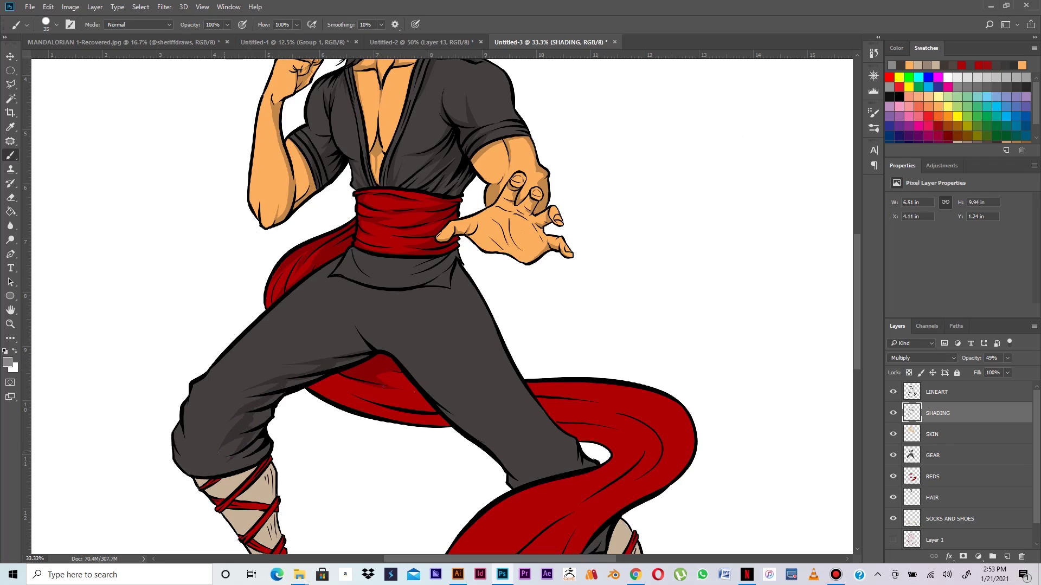
mouse_move(233, 452)
mouse_down()
mouse_move(221, 466)
mouse_move(232, 467)
mouse_up()
drag(268, 412, 260, 426)
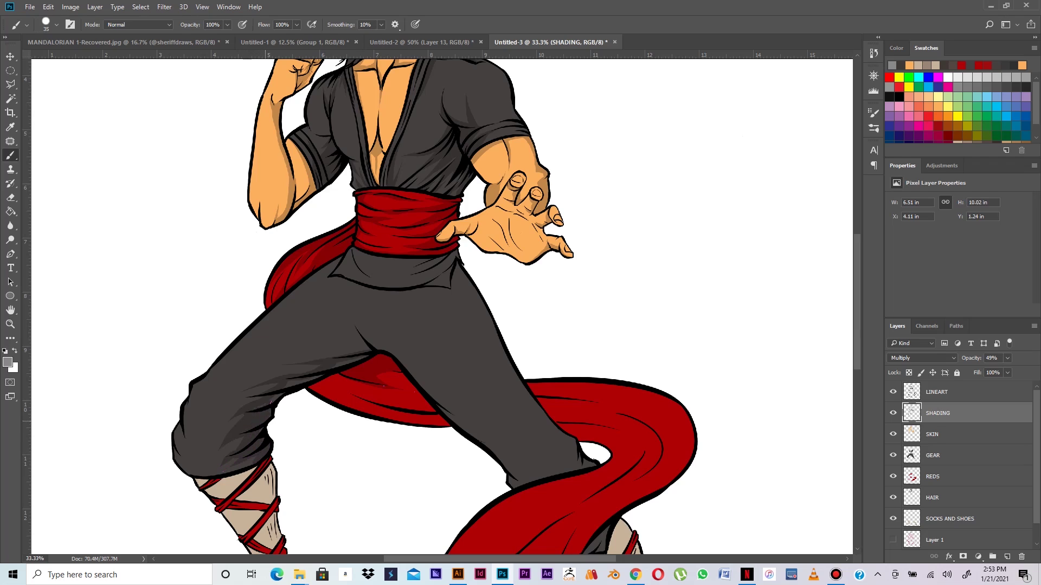
drag(352, 360, 337, 368)
Step: Shade the trousers beneath the tunic hem and the hem flap below the waist sash
mouse_move(333, 282)
mouse_down()
mouse_move(379, 297)
mouse_move(444, 293)
mouse_up()
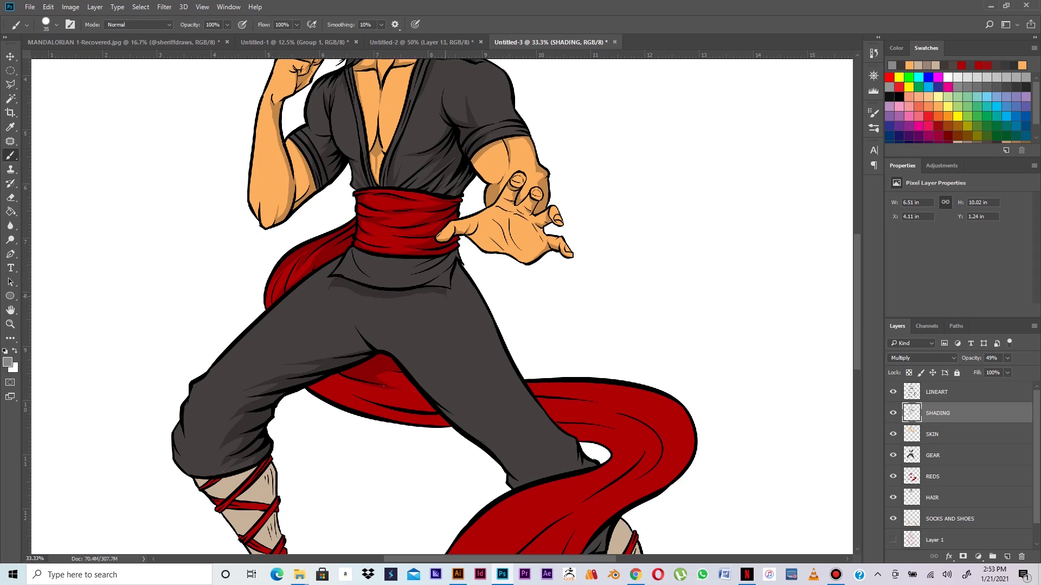
drag(458, 270, 449, 285)
drag(444, 259, 397, 283)
drag(447, 259, 438, 275)
mouse_move(356, 251)
mouse_down()
mouse_move(363, 274)
mouse_move(361, 251)
mouse_up()
Step: Extend the shadow along the lower folds of the red sash between the legs, redoing the first stroke
scroll(442, 306, down, 3)
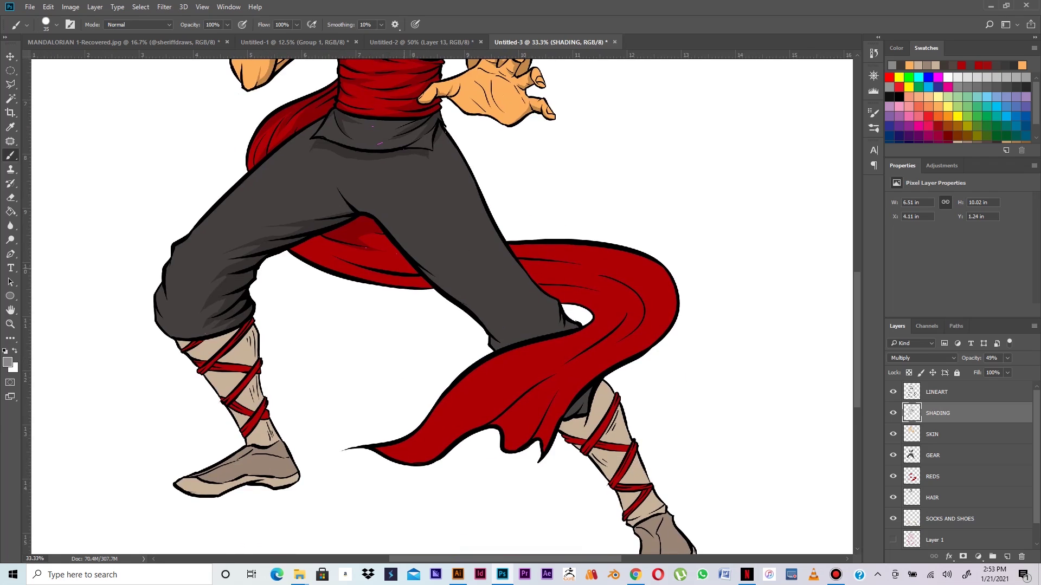
drag(407, 267, 348, 254)
key(ctrl+z)
key(ctrl+z)
drag(399, 266, 411, 265)
drag(389, 261, 374, 258)
Step: Shade the outer side of the extended trouser leg from the hip down to the knee
drag(436, 137, 506, 292)
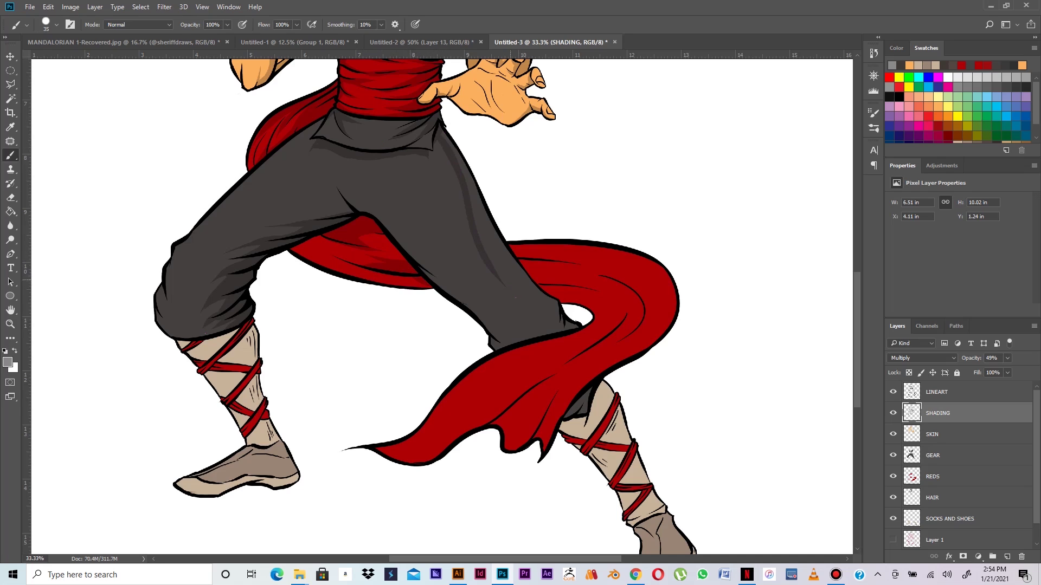
drag(498, 255, 509, 277)
mouse_move(518, 280)
mouse_down()
mouse_move(539, 323)
mouse_move(566, 329)
mouse_move(501, 249)
mouse_up()
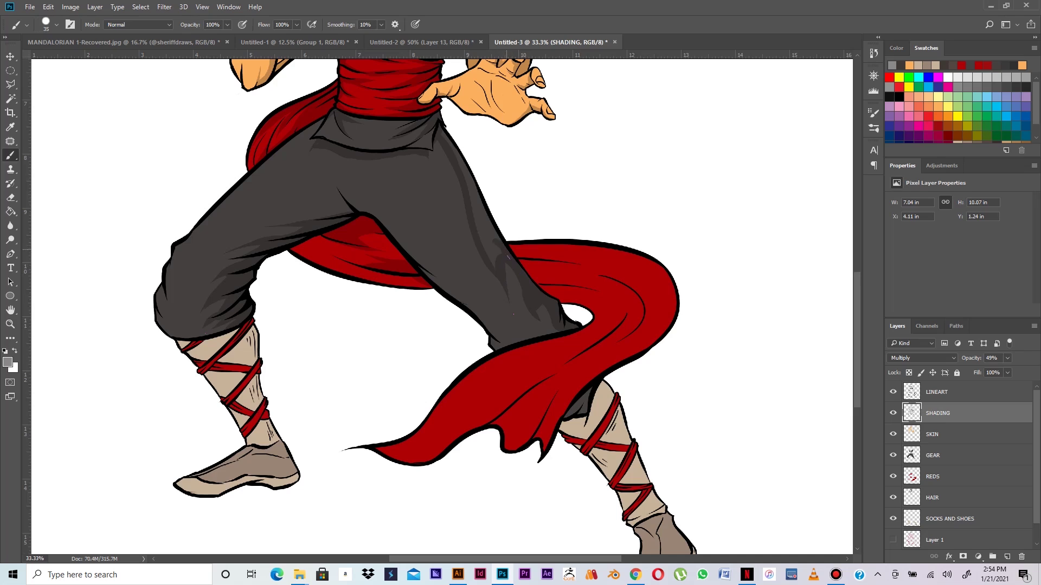
mouse_move(496, 264)
mouse_down()
mouse_move(477, 219)
mouse_move(485, 250)
mouse_move(500, 249)
mouse_move(467, 184)
mouse_move(482, 206)
mouse_up()
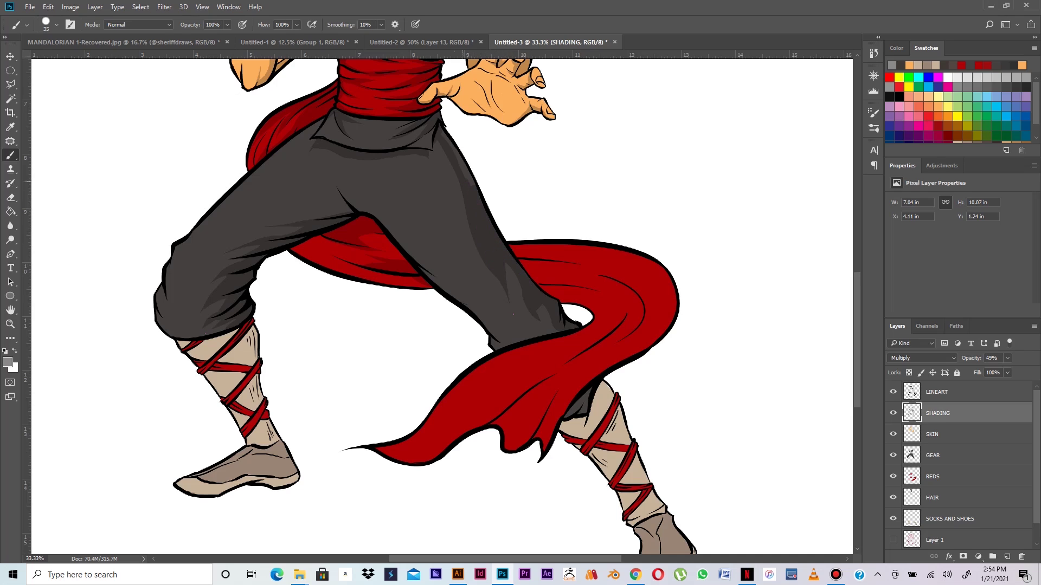
drag(439, 135, 464, 164)
Step: Shade the upper folds of the flowing sash where it emerges behind the extended leg, redoing the first stroke
key(ctrl+minus)
key(ctrl+minus)
key(ctrl+minus)
key(ctrl+minus)
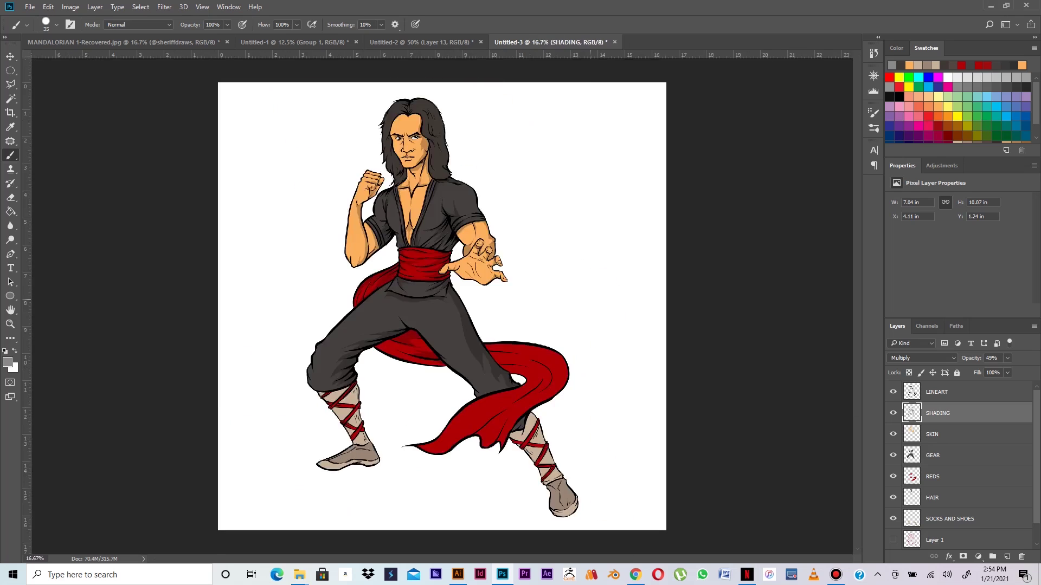
key(ctrl+plus)
key(ctrl+plus)
key(ctrl+plus)
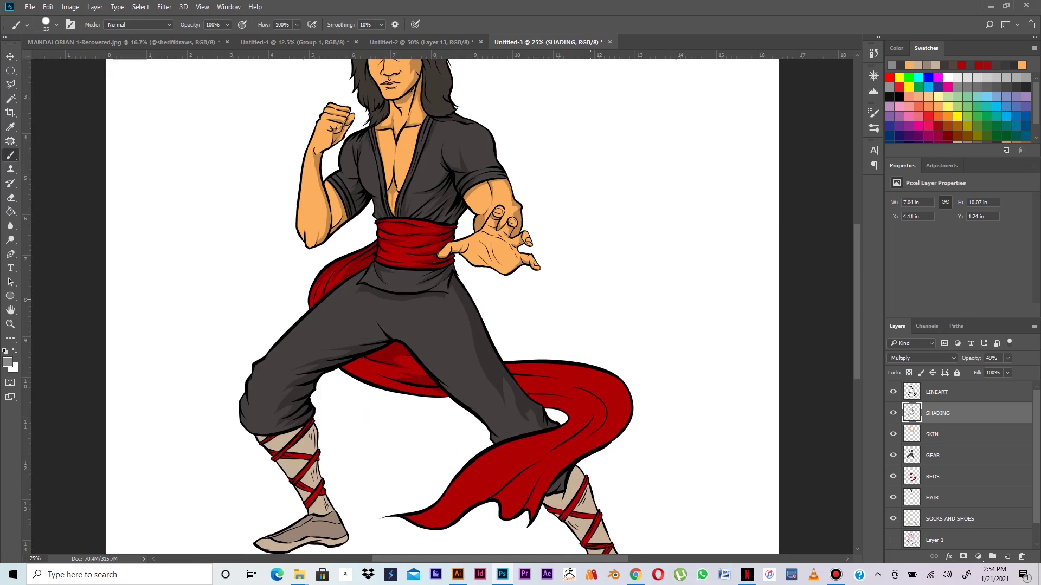
scroll(442, 304, up, 1)
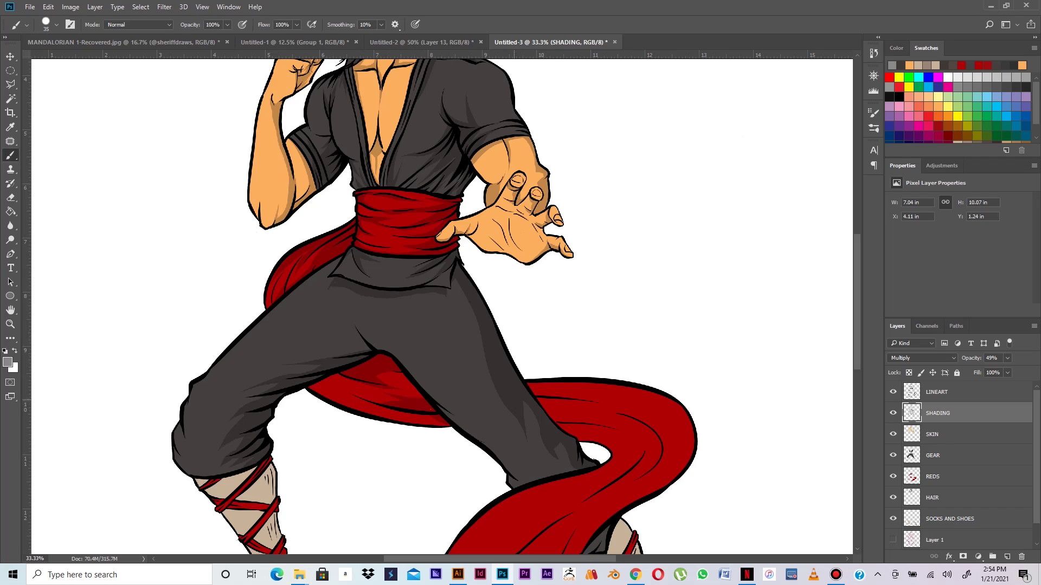
drag(544, 397, 623, 406)
key(ctrl+z)
mouse_move(553, 407)
mouse_down()
mouse_move(543, 403)
mouse_move(563, 420)
mouse_move(625, 427)
mouse_up()
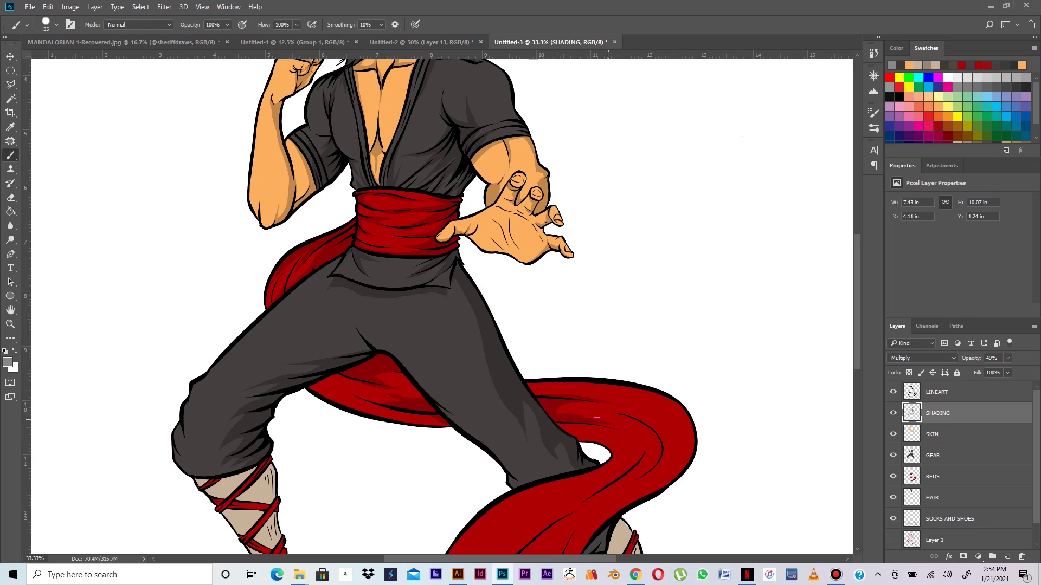
Step: Shade the folds at the sash's ragged lower end, along its middle and on its outer curve
drag(656, 450, 735, 314)
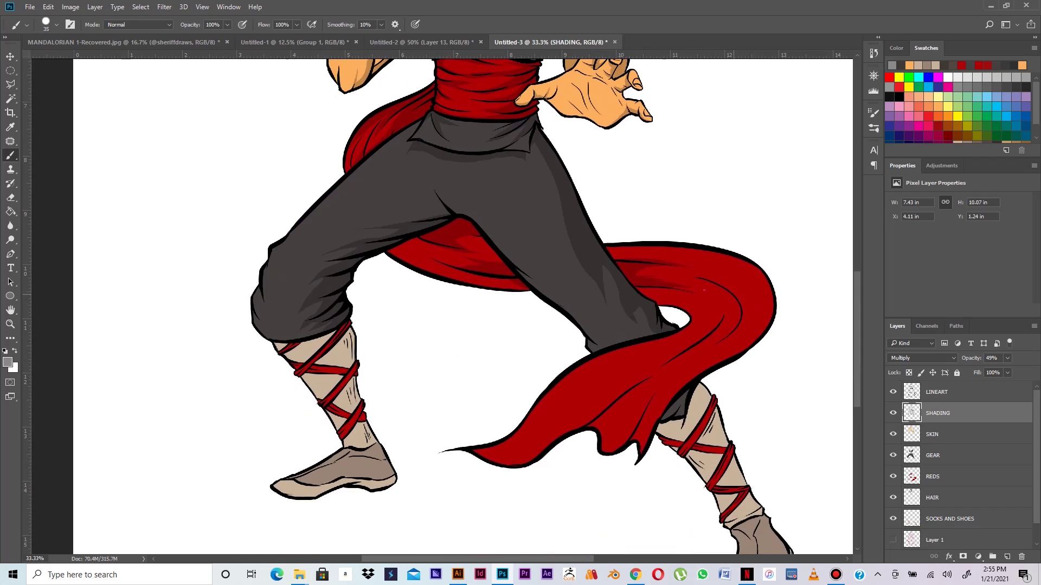
drag(606, 423, 596, 427)
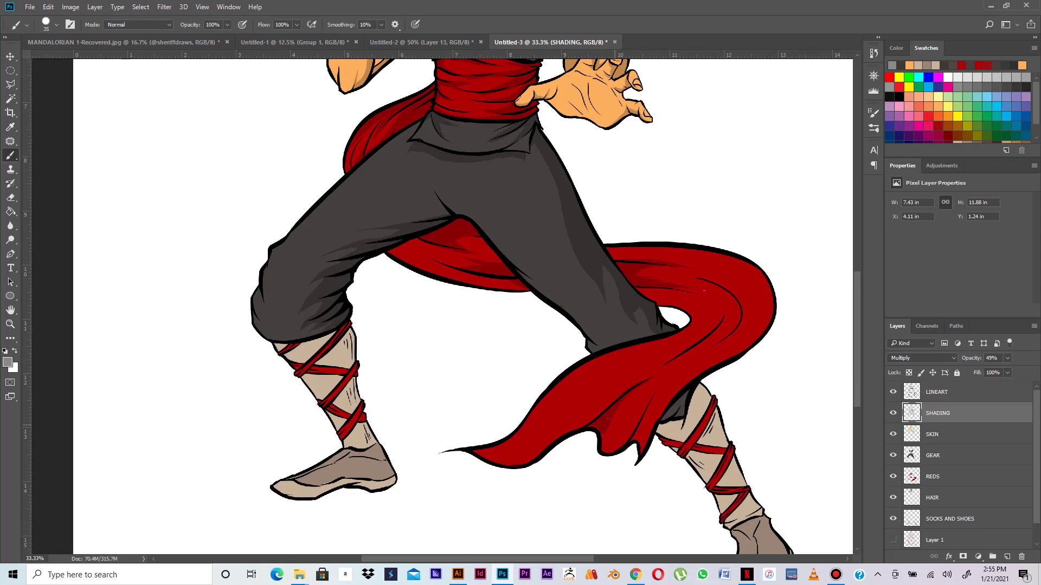
drag(640, 433, 661, 389)
drag(649, 381, 696, 337)
drag(754, 285, 732, 356)
Step: Shade the outer edge of the extended leg's beige wrapping between the red straps
mouse_move(698, 386)
mouse_down()
mouse_move(689, 412)
mouse_move(708, 404)
mouse_up()
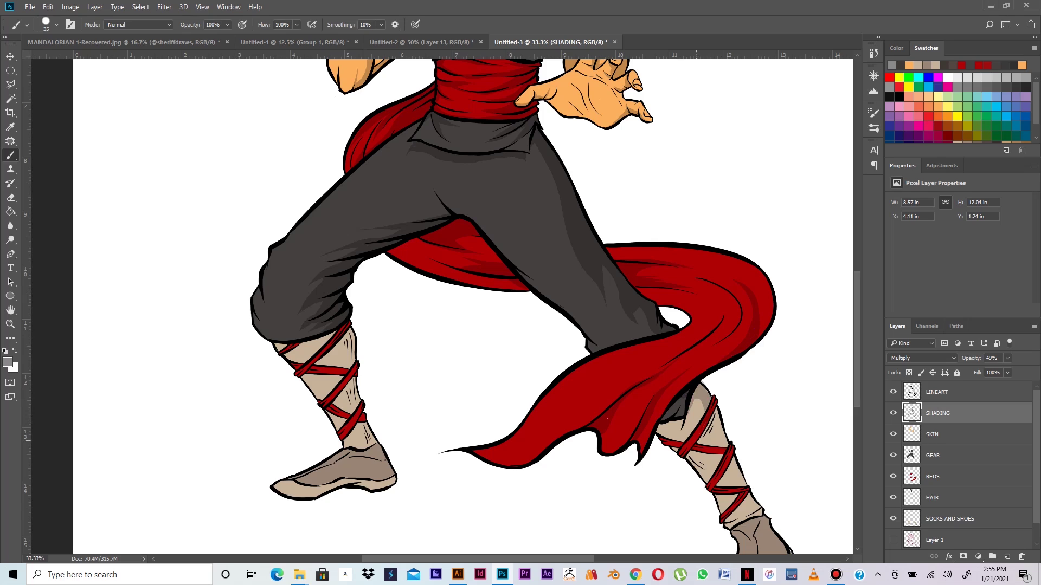
drag(714, 409, 717, 435)
drag(712, 434, 722, 436)
drag(721, 434, 726, 448)
drag(710, 441, 718, 447)
mouse_move(732, 462)
mouse_down()
mouse_move(719, 486)
mouse_move(733, 486)
mouse_move(731, 473)
mouse_up()
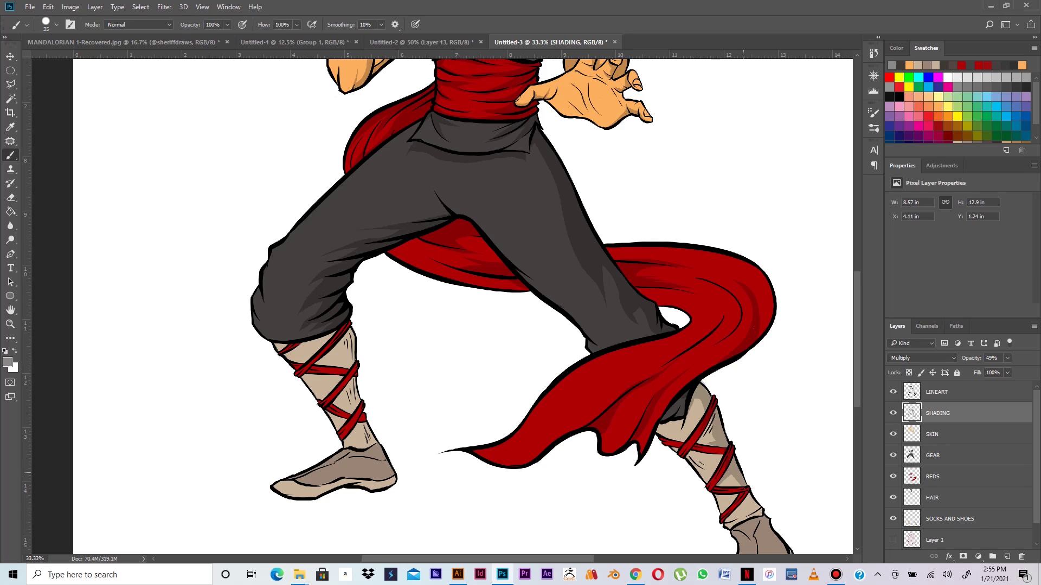
Step: Widen the shadows on the flowing sash's outer and inner curves and on the folds near its lower end
drag(760, 336, 766, 307)
mouse_move(723, 329)
mouse_down()
mouse_move(724, 280)
mouse_move(713, 298)
mouse_up()
drag(635, 394, 602, 448)
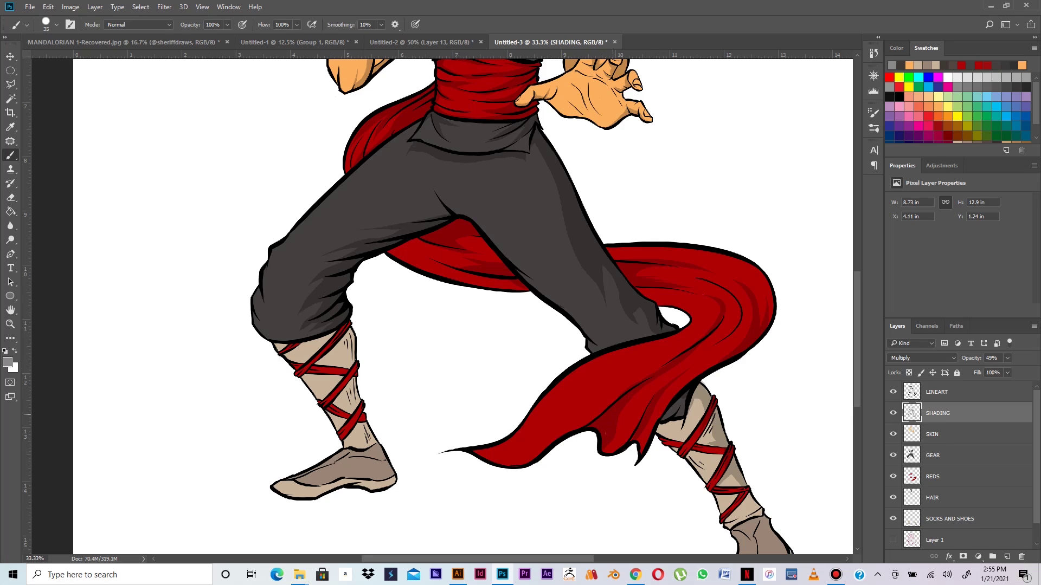
drag(622, 418, 607, 449)
Step: Add strap shadows on the extended leg's beige wrapping and shade the outer side of that foot's shoe
drag(703, 406, 687, 437)
drag(691, 452, 721, 455)
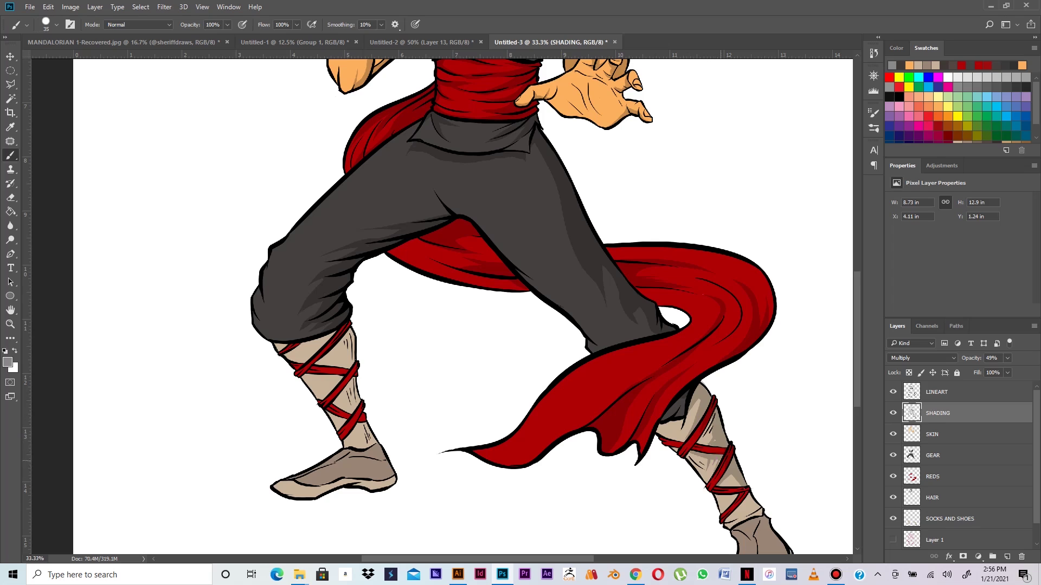
scroll(460, 304, down, 4)
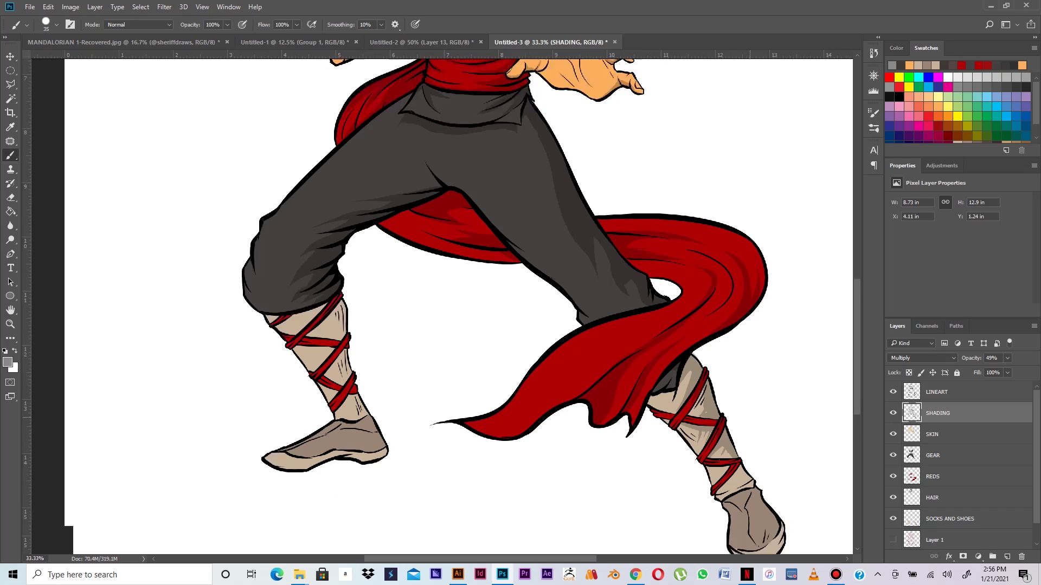
mouse_move(750, 393)
mouse_down()
mouse_move(743, 388)
mouse_move(758, 417)
mouse_move(742, 414)
mouse_move(765, 429)
mouse_move(755, 439)
mouse_move(777, 447)
mouse_move(780, 472)
mouse_move(784, 448)
mouse_move(762, 431)
mouse_up()
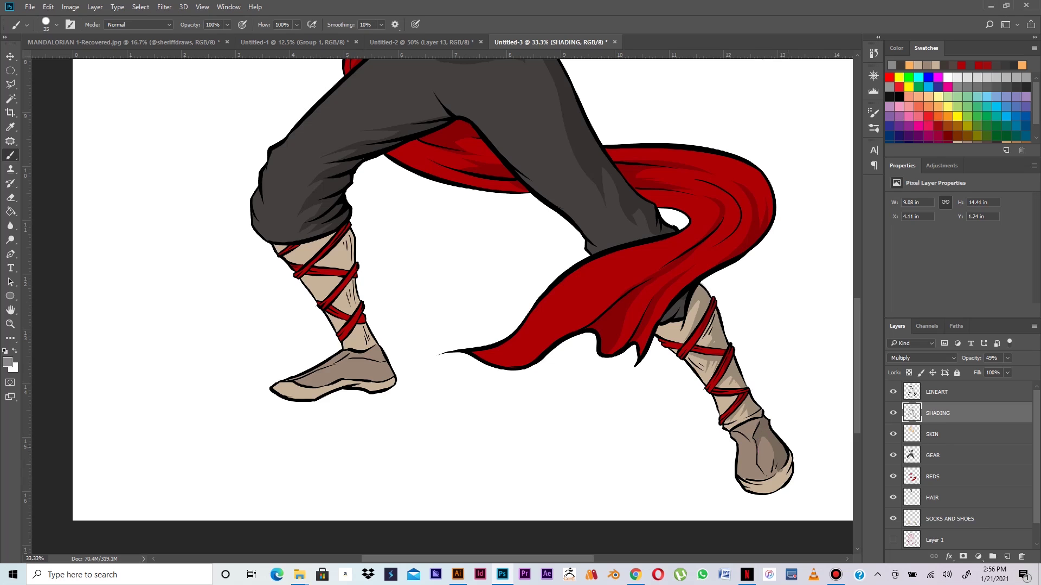
Step: Shade the toe and sole edge of the extended leg's shoe and the shoe's upper edge at the ankle
mouse_move(783, 468)
mouse_down()
mouse_move(764, 484)
mouse_move(779, 485)
mouse_up()
drag(780, 482, 767, 497)
drag(774, 479, 760, 487)
drag(771, 487, 755, 493)
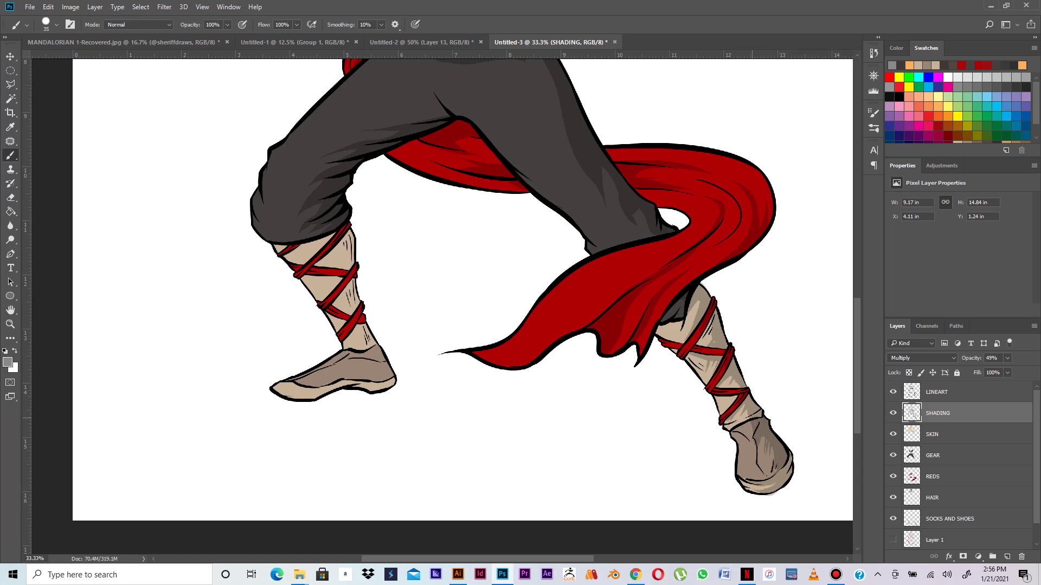
mouse_move(752, 430)
mouse_down()
mouse_move(748, 439)
mouse_move(736, 428)
mouse_up()
Step: Shade the upper part of the extended leg's beige wrapping beneath the topmost red strap
key(e)
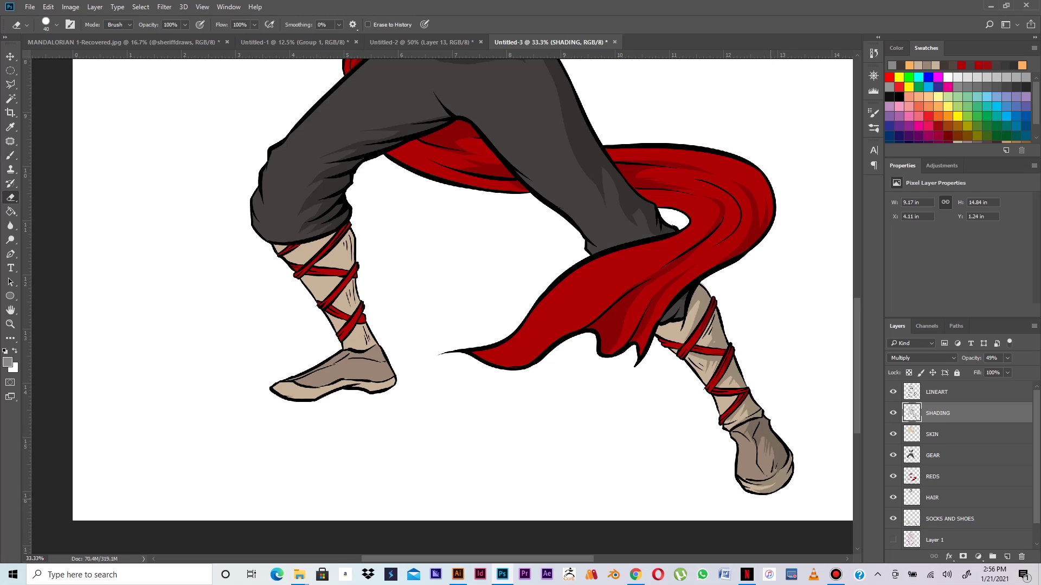
key(b)
drag(711, 323, 707, 351)
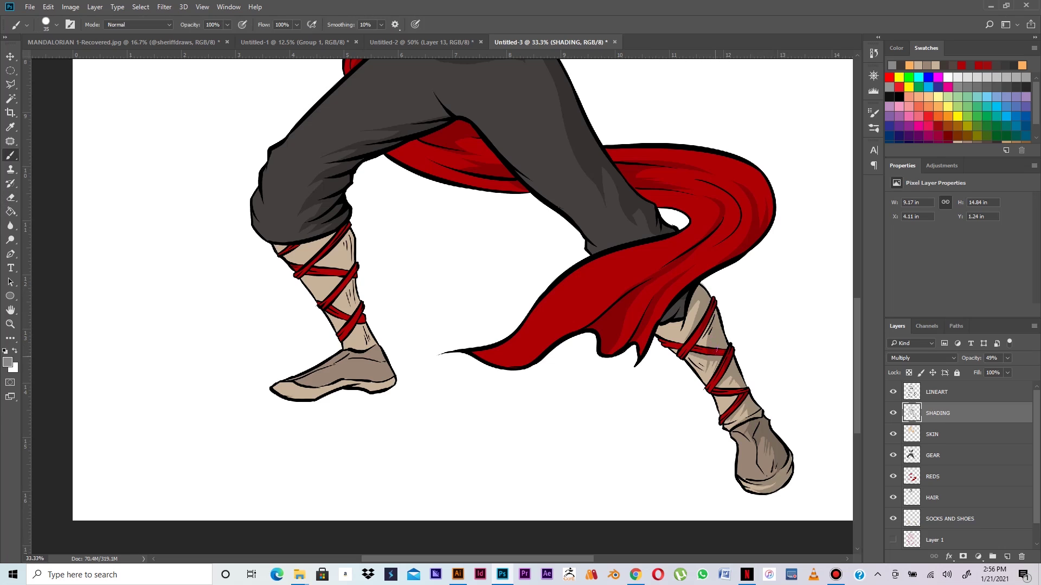
drag(707, 327, 692, 350)
Step: Shade the bent leg's beige wrapping below the trouser cuff and between the crossing red straps
drag(631, 198, 748, 233)
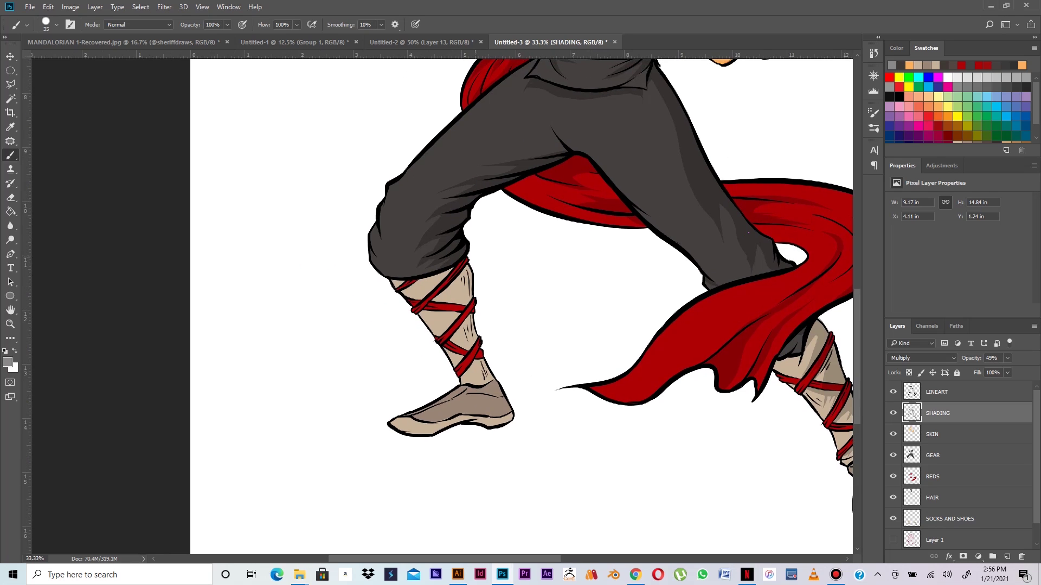
mouse_move(435, 275)
mouse_down()
mouse_move(447, 275)
mouse_move(412, 275)
mouse_move(460, 306)
mouse_up()
mouse_move(465, 269)
mouse_down()
mouse_move(466, 304)
mouse_move(444, 302)
mouse_up()
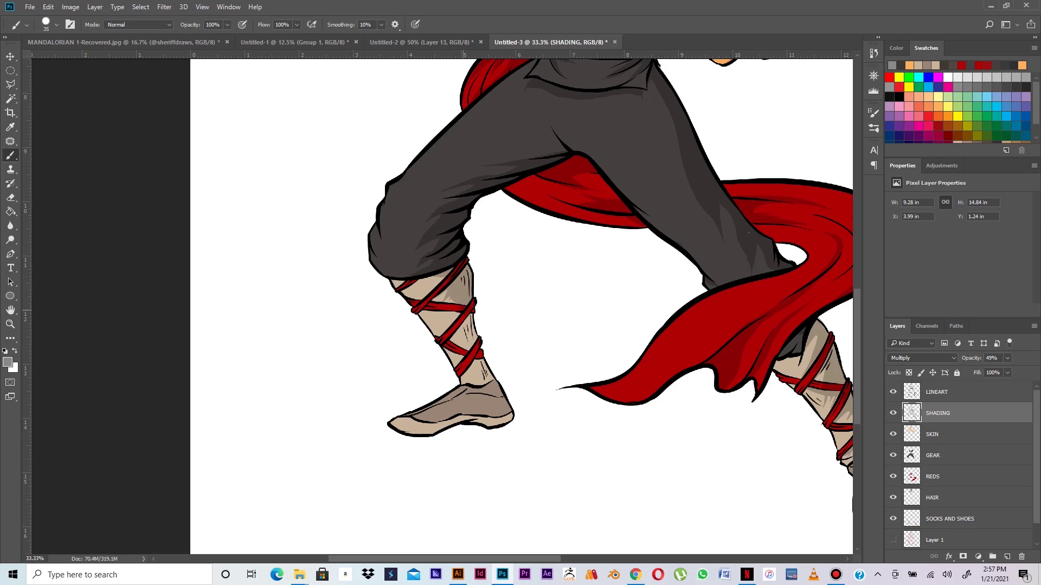
mouse_move(454, 316)
mouse_down()
mouse_move(441, 335)
mouse_move(466, 333)
mouse_move(462, 346)
mouse_move(472, 339)
mouse_up()
Step: Shade the bent leg's ankle wrapping, the heel side of its shoe and the length of the sole
mouse_move(475, 361)
mouse_down()
mouse_move(491, 382)
mouse_move(474, 386)
mouse_move(491, 384)
mouse_move(507, 411)
mouse_up()
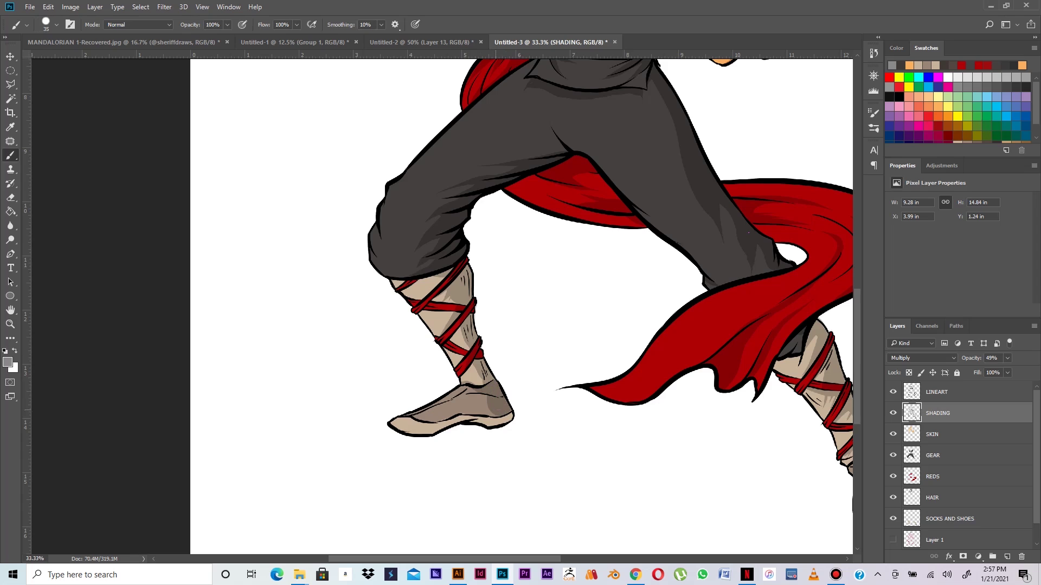
mouse_move(494, 420)
mouse_down()
mouse_move(508, 420)
mouse_move(498, 420)
mouse_up()
key(ctrl+z)
mouse_move(506, 411)
mouse_down()
mouse_move(491, 426)
mouse_move(462, 414)
mouse_move(407, 432)
mouse_up()
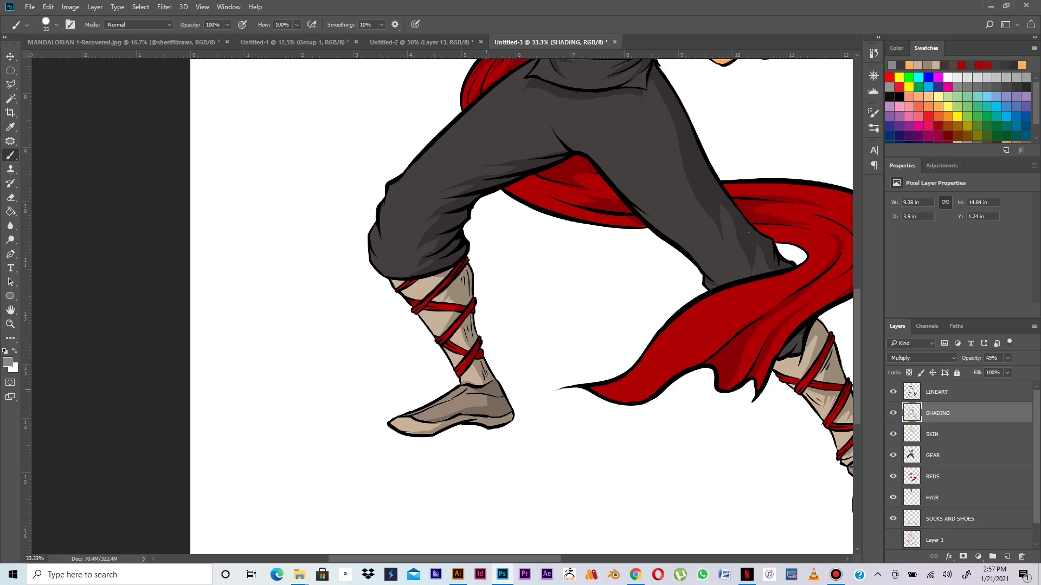
key(ctrl+minus)
key(ctrl+minus)
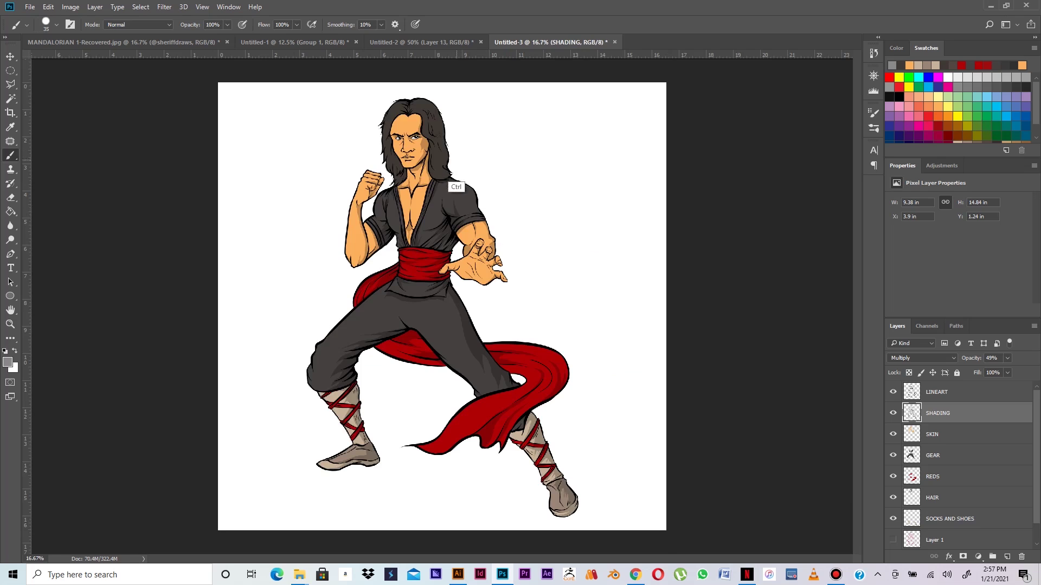
key(ctrl+minus)
key(ctrl+plus)
key(ctrl+plus)
key(ctrl+plus)
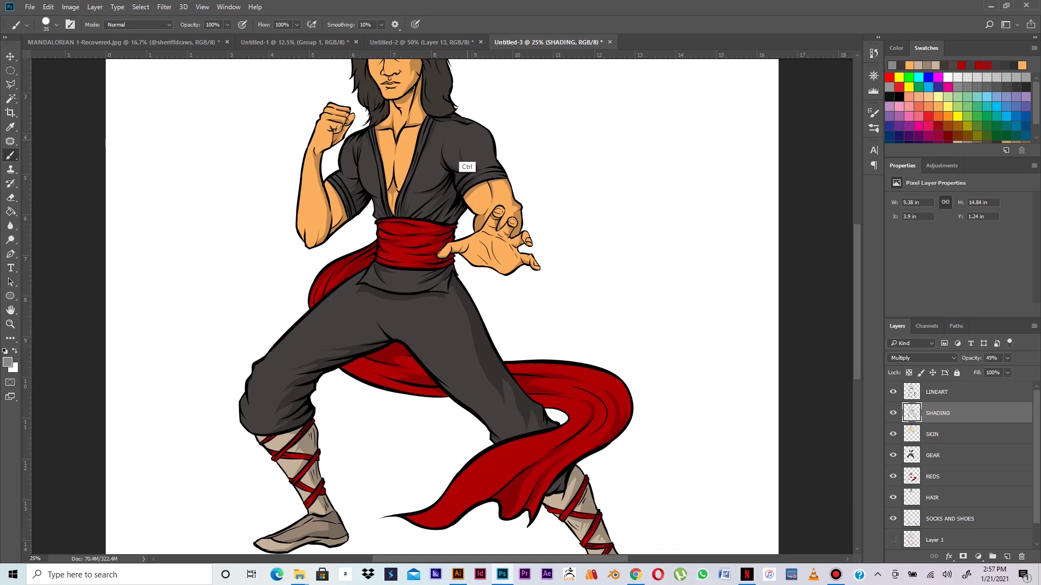
Step: Paint shading strokes on the SHADING layer over the hair on the raised-fist side of the face, down to the tips
scroll(442, 306, up, 10)
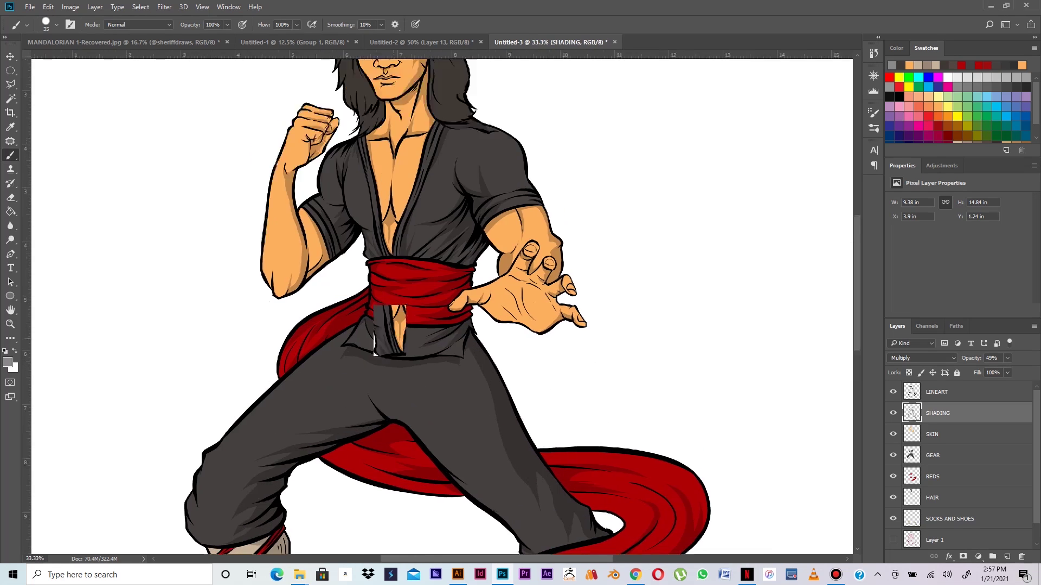
drag(436, 284, 444, 311)
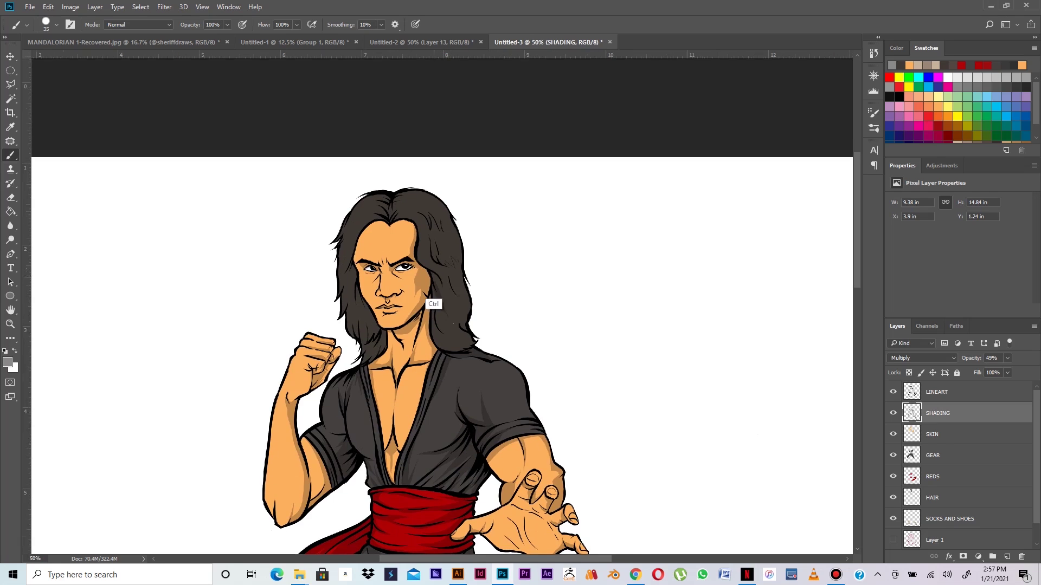
key(ctrl+plus)
key(ctrl+plus)
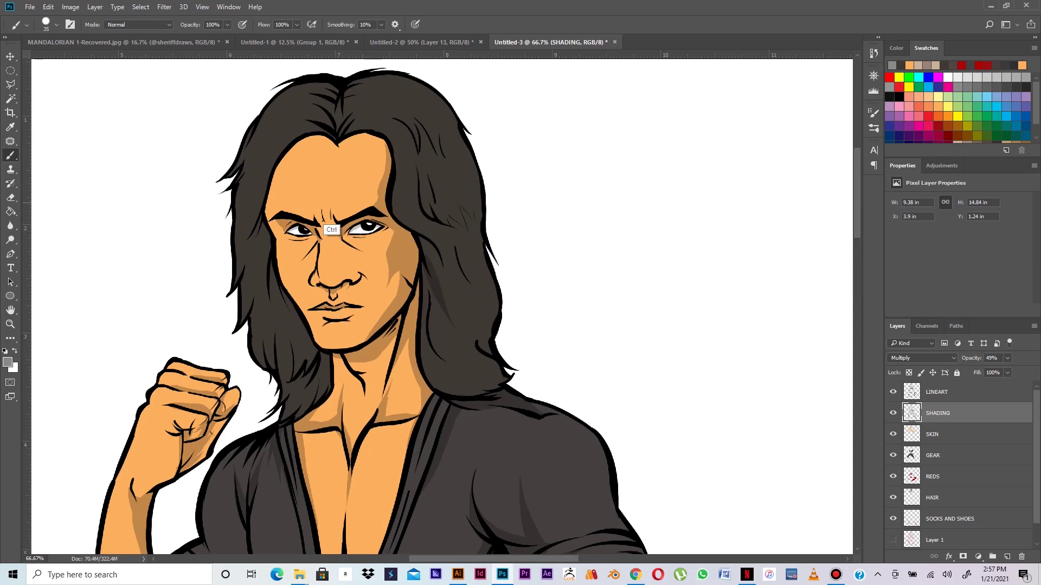
drag(273, 266, 266, 324)
mouse_move(267, 284)
mouse_down()
mouse_move(255, 320)
mouse_move(271, 357)
mouse_up()
mouse_move(279, 357)
mouse_down()
mouse_move(279, 372)
mouse_move(270, 366)
mouse_move(281, 347)
mouse_move(282, 359)
mouse_up()
drag(278, 308, 282, 339)
mouse_move(278, 285)
mouse_down()
mouse_move(274, 319)
mouse_move(289, 351)
mouse_up()
mouse_move(297, 313)
mouse_down()
mouse_move(291, 376)
mouse_move(289, 304)
mouse_up()
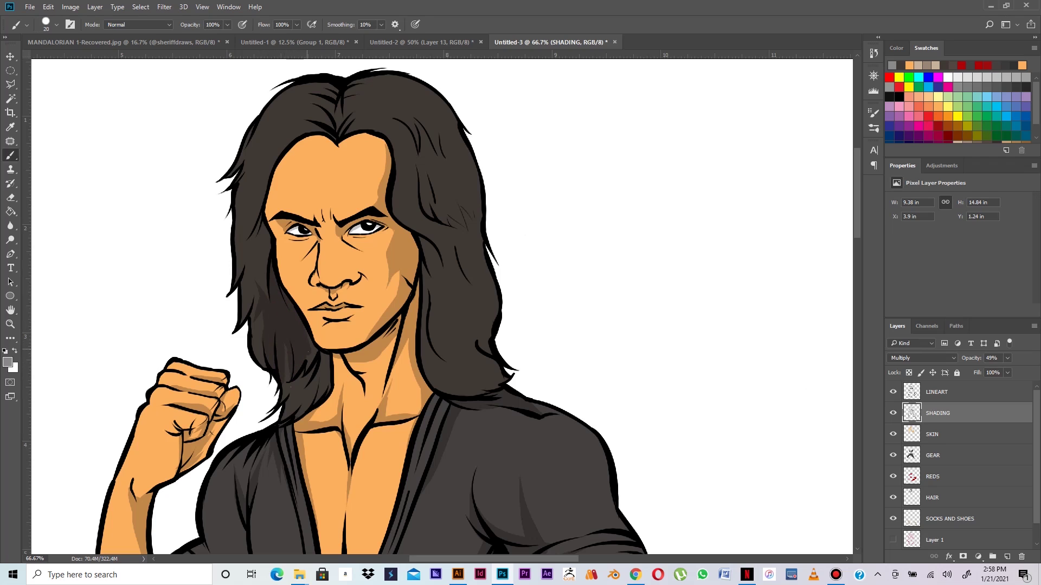
mouse_move(318, 359)
mouse_down()
mouse_move(306, 398)
mouse_move(323, 388)
mouse_up()
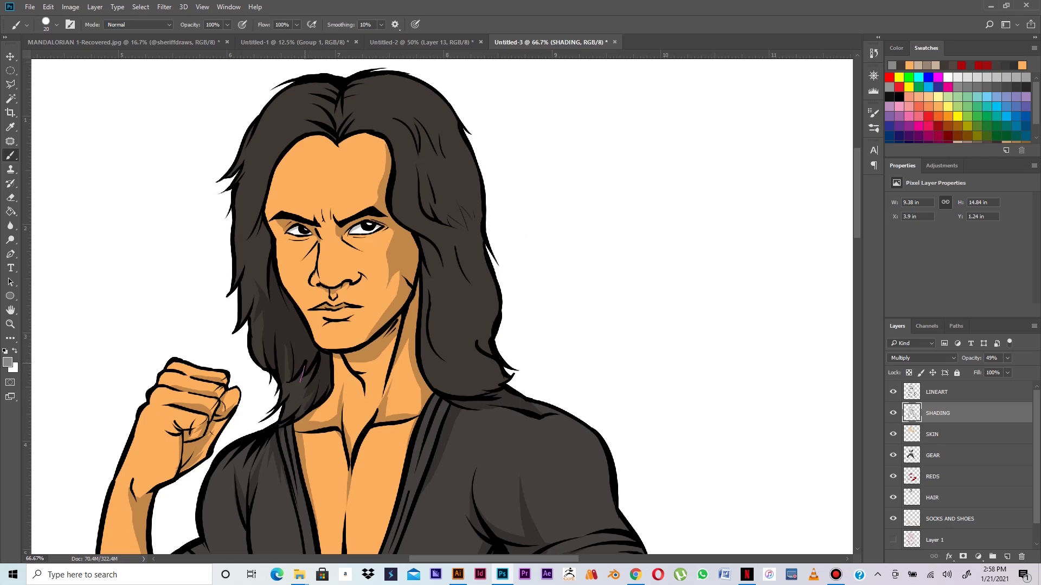
drag(305, 387, 300, 398)
Step: Paint a thin shadow along the hairline across the top of the forehead, undoing a stray stroke
drag(362, 129, 383, 149)
drag(329, 140, 286, 147)
mouse_move(312, 142)
mouse_down()
mouse_move(281, 159)
mouse_move(303, 151)
mouse_up()
key(ctrl+alt+z)
drag(339, 144, 369, 133)
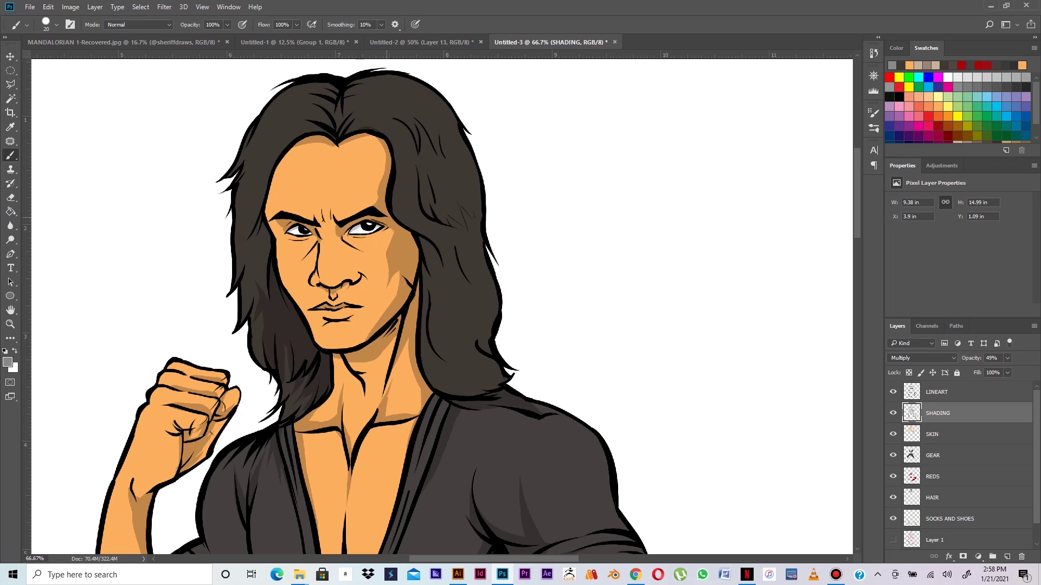
Step: Paint shading strokes into the long hair on the open-hand side of the face, from cheek level to the shoulder
mouse_move(422, 245)
mouse_down()
mouse_move(450, 296)
mouse_move(427, 212)
mouse_move(473, 286)
mouse_move(442, 198)
mouse_up()
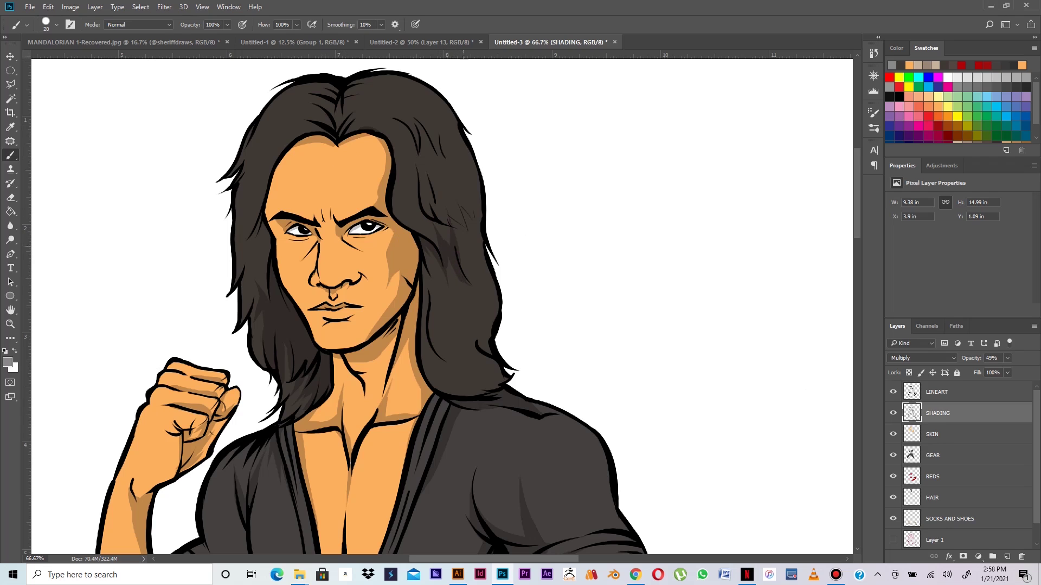
mouse_move(470, 251)
mouse_down()
mouse_move(453, 223)
mouse_move(460, 212)
mouse_move(444, 205)
mouse_move(470, 284)
mouse_move(438, 278)
mouse_move(425, 299)
mouse_up()
mouse_move(423, 338)
mouse_down()
mouse_move(423, 362)
mouse_move(457, 387)
mouse_move(444, 366)
mouse_move(458, 374)
mouse_move(460, 325)
mouse_up()
mouse_move(464, 368)
mouse_down()
mouse_move(493, 391)
mouse_move(456, 328)
mouse_move(494, 388)
mouse_move(473, 351)
mouse_up()
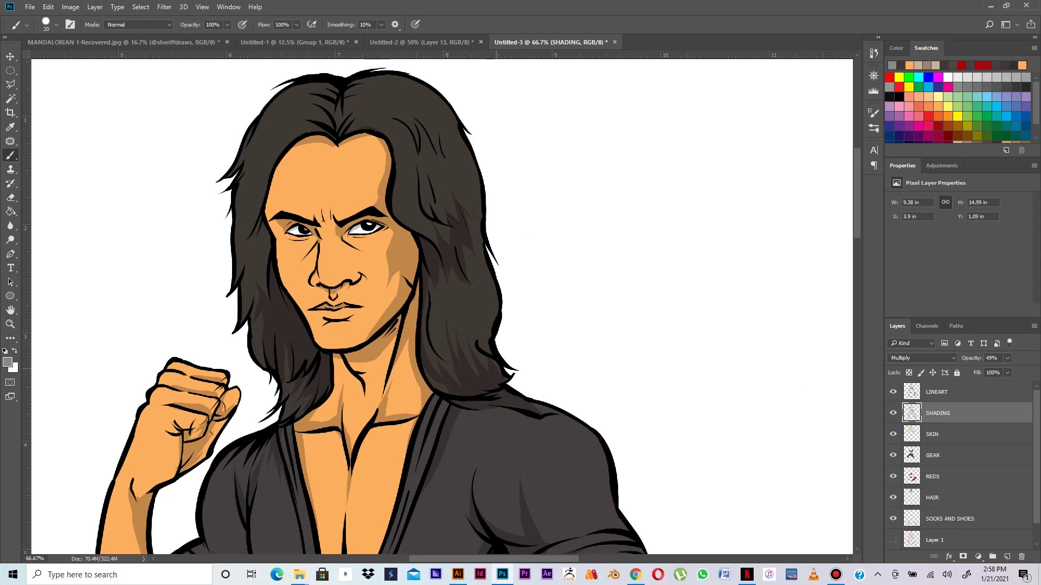
mouse_move(485, 350)
mouse_down()
mouse_move(472, 306)
mouse_move(483, 322)
mouse_move(494, 299)
mouse_up()
drag(480, 377, 462, 332)
drag(449, 392, 433, 379)
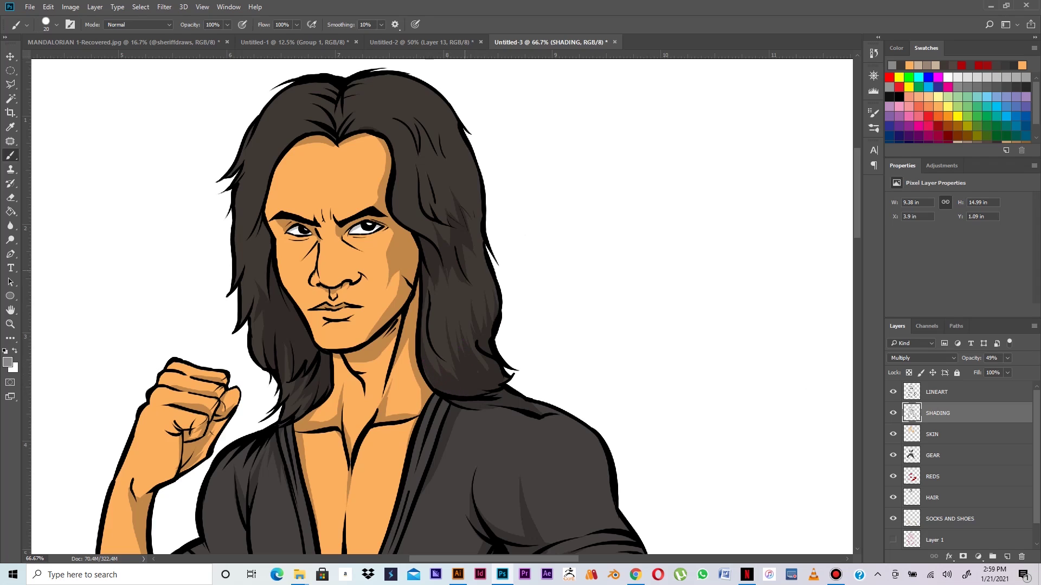
drag(459, 320, 456, 301)
Step: Shade the hair on the crown around the centre parting
mouse_move(328, 125)
mouse_down()
mouse_move(279, 115)
mouse_move(286, 93)
mouse_move(337, 92)
mouse_move(333, 109)
mouse_move(338, 96)
mouse_move(369, 114)
mouse_move(344, 100)
mouse_up()
mouse_move(359, 102)
mouse_down()
mouse_move(343, 94)
mouse_move(352, 79)
mouse_move(368, 81)
mouse_move(352, 103)
mouse_move(377, 79)
mouse_up()
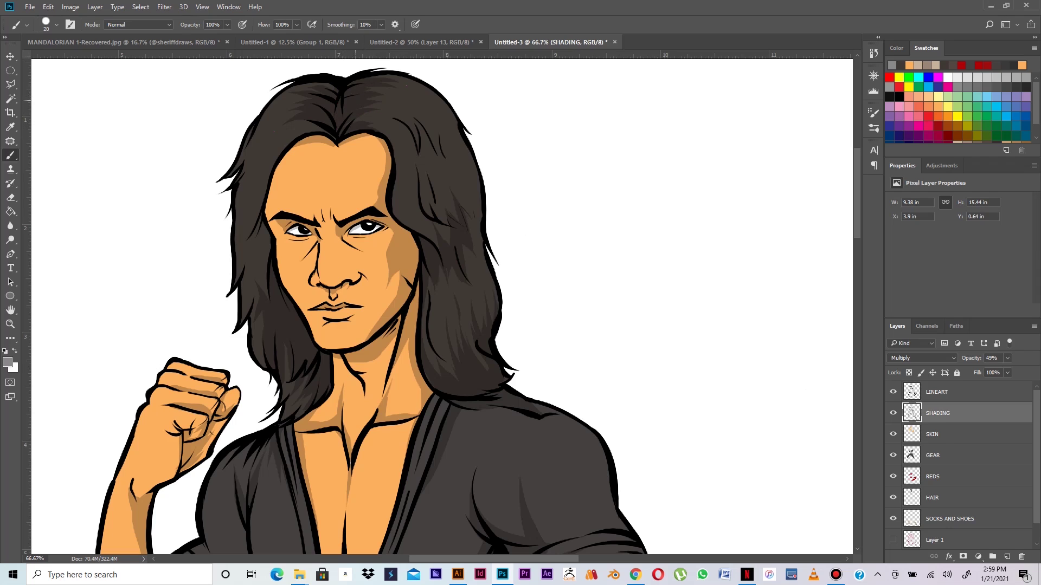
drag(315, 123, 295, 136)
Step: Duplicate the SHADING layer as SHADING copy and hide the original SHADING layer, keeping the copy shown
key(ctrl+minus)
key(ctrl+minus)
key(ctrl+minus)
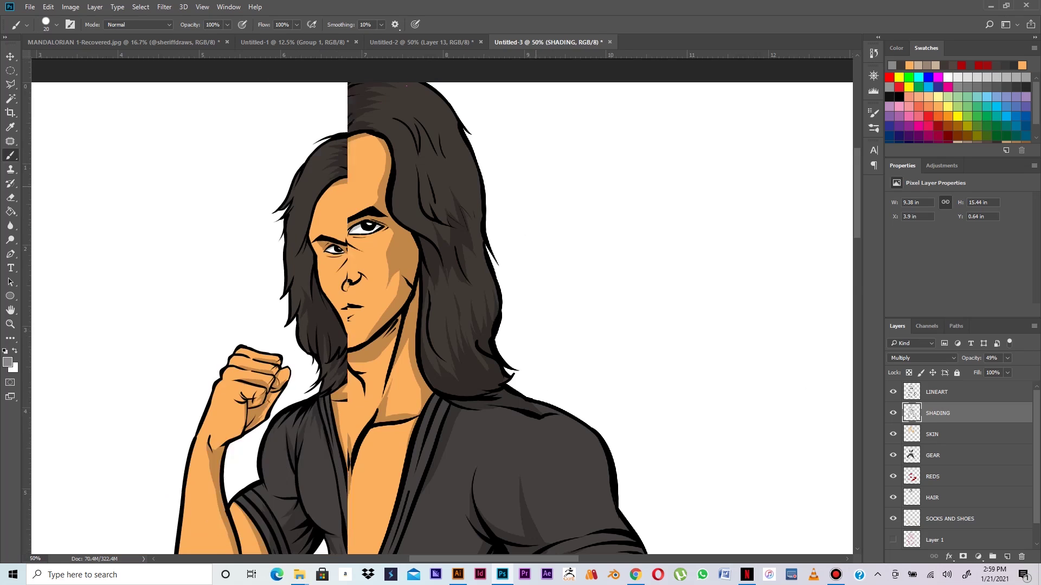
key(ctrl+minus)
key(ctrl+minus)
key(ctrl+plus)
key(ctrl+plus)
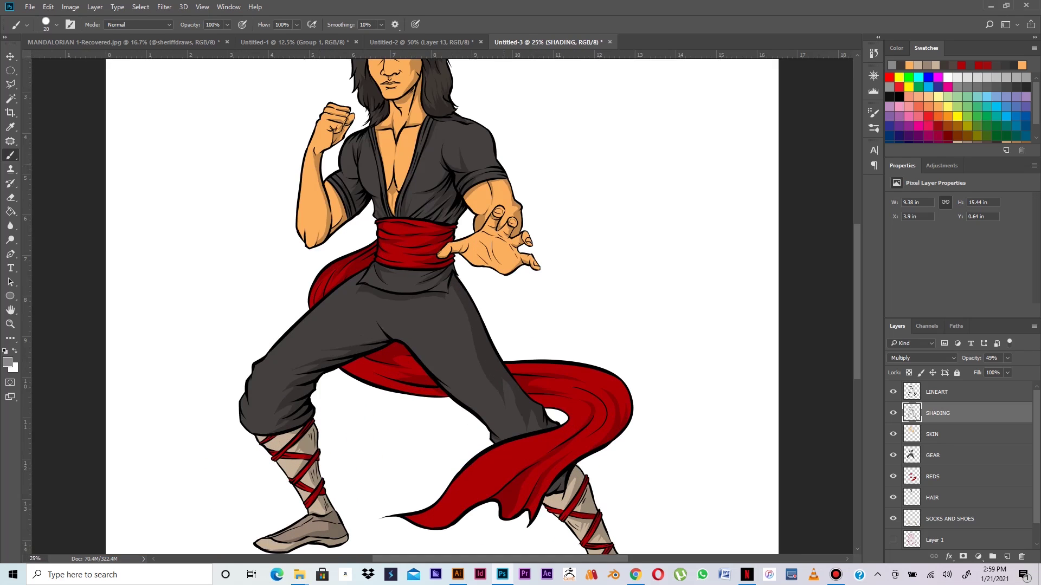
drag(467, 169, 508, 263)
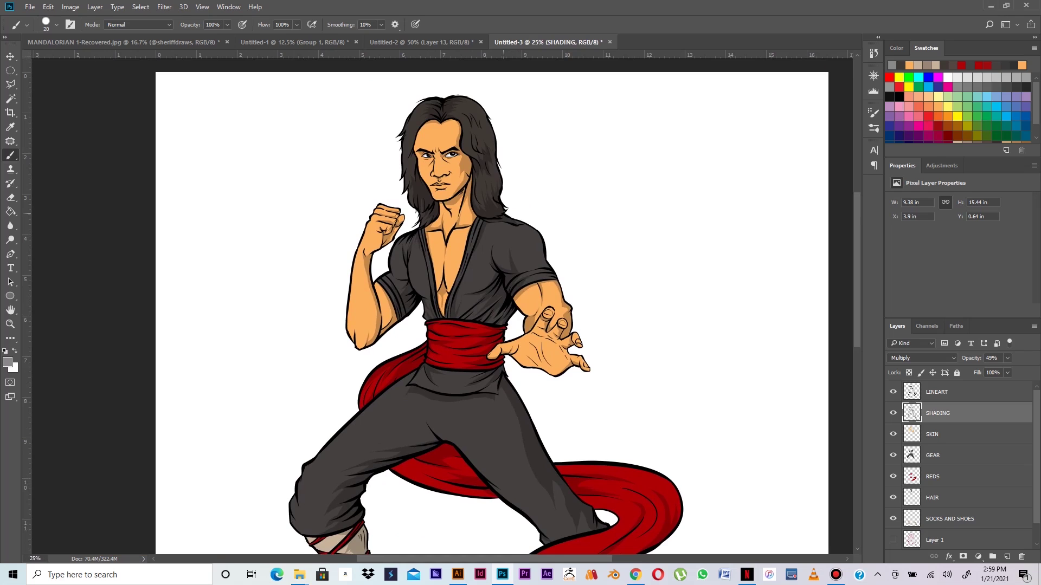
right_click(950, 419)
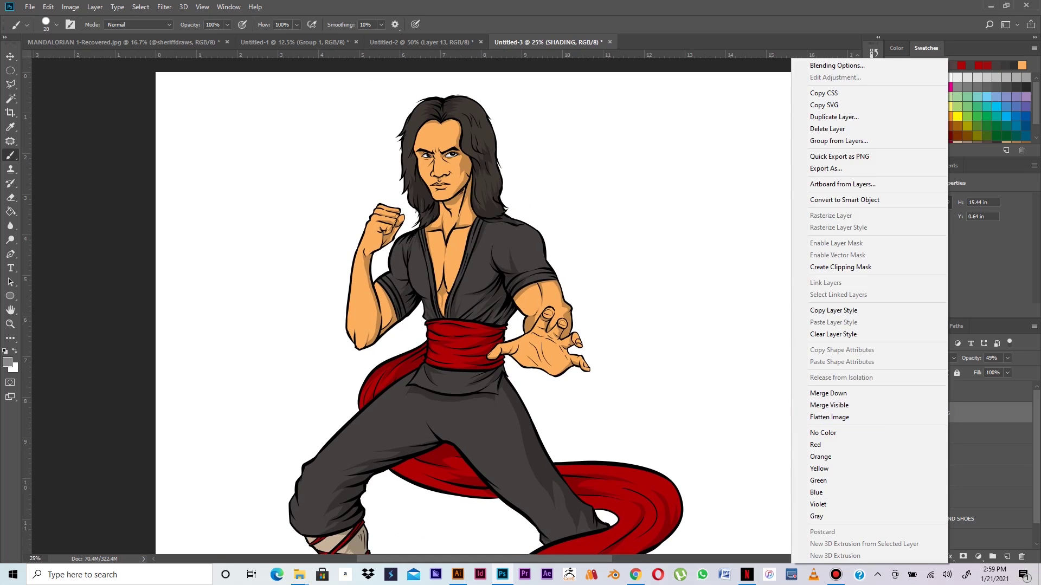
click(837, 117)
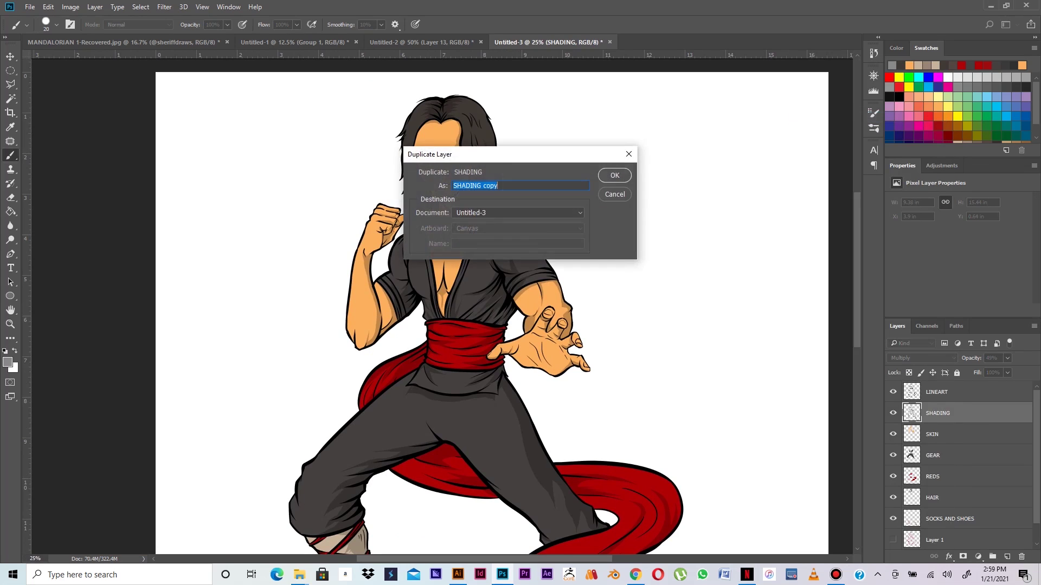
click(613, 175)
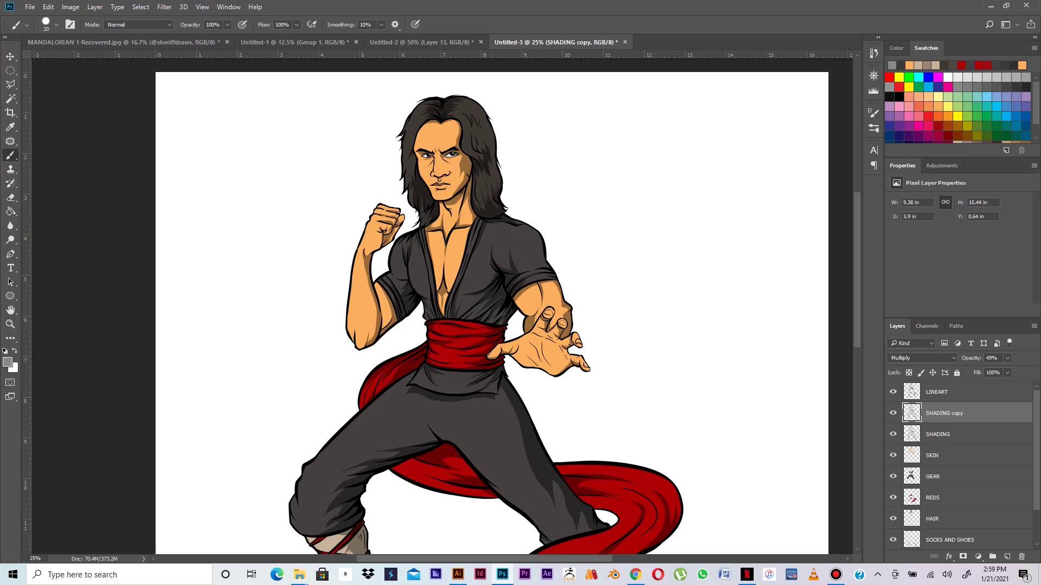
click(893, 413)
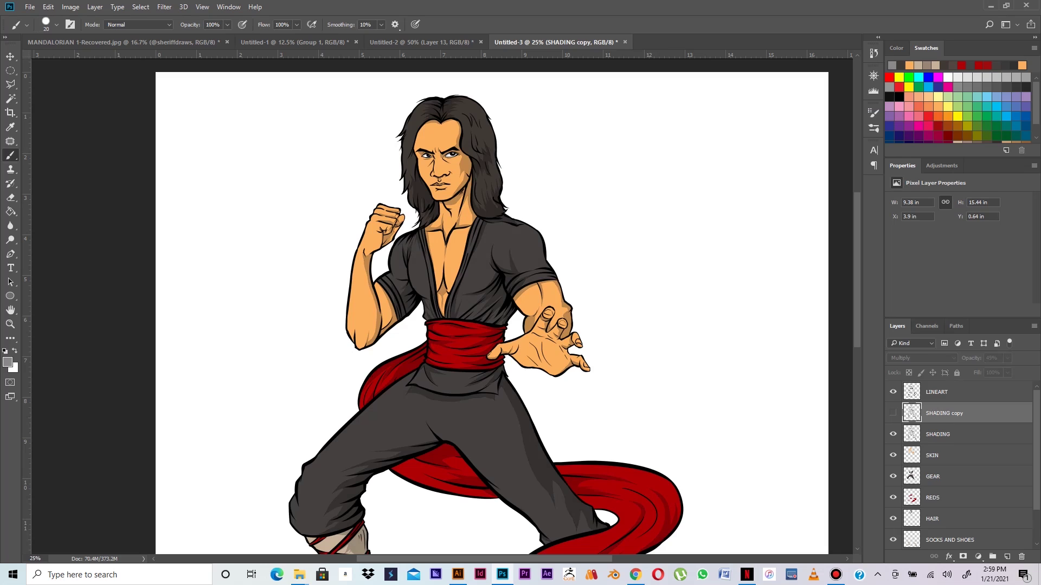
click(893, 434)
click(892, 413)
Step: Set the SHADING copy layer's opacity to 65% and lock its transparent pixels
click(1006, 358)
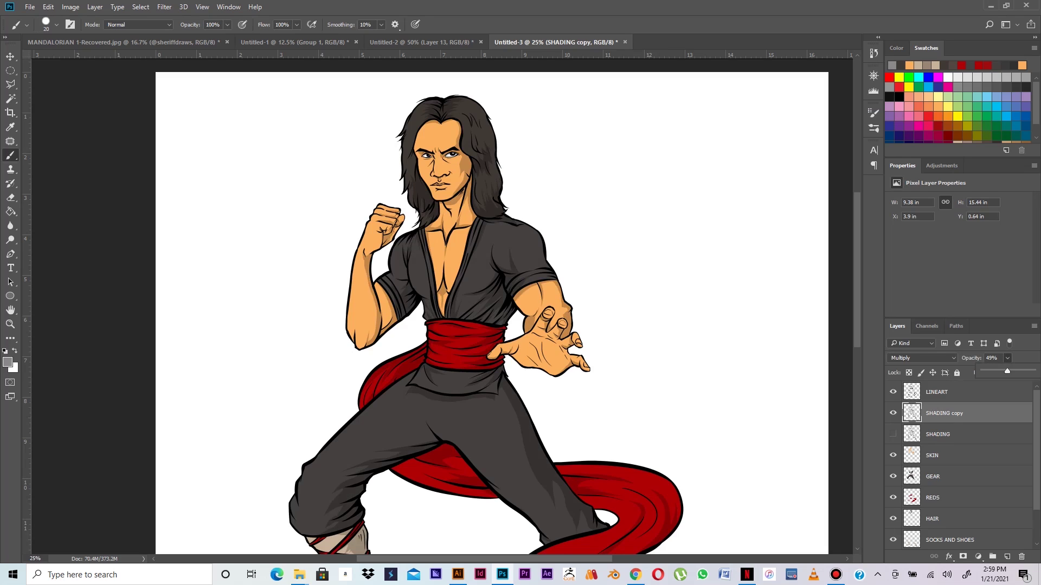
drag(1007, 371, 1015, 371)
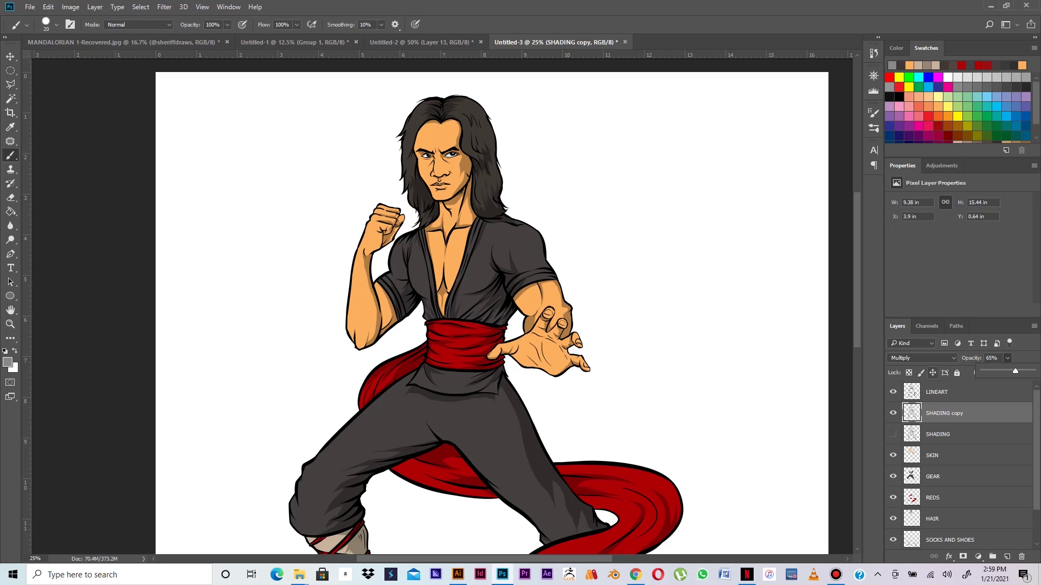
click(909, 373)
Step: Sample the skin tone, darken the foreground colour to brown #8c643a and recolour the skin shading with it
alt+click(422, 165)
click(7, 363)
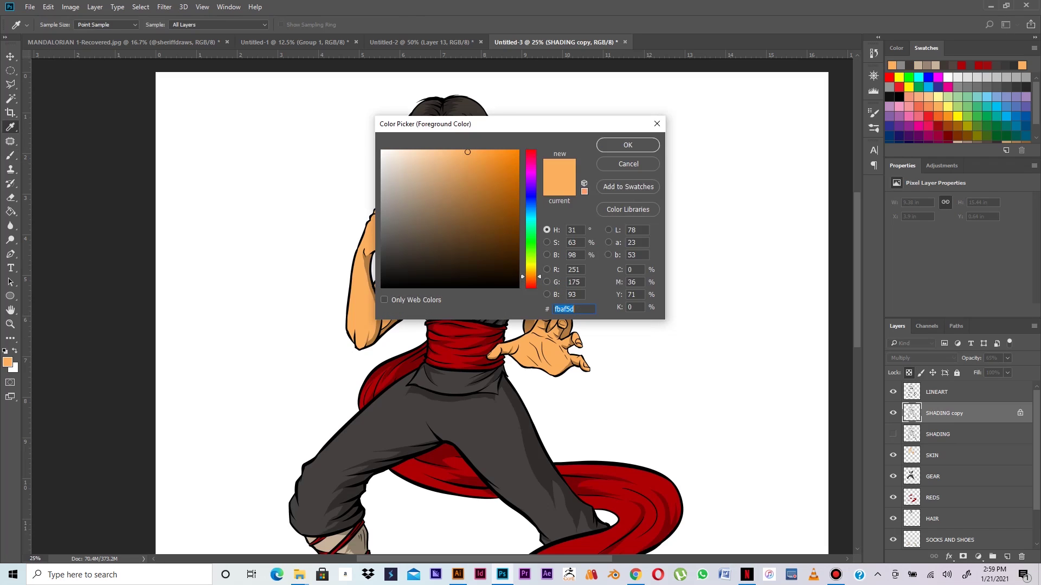
click(451, 212)
drag(451, 212, 462, 211)
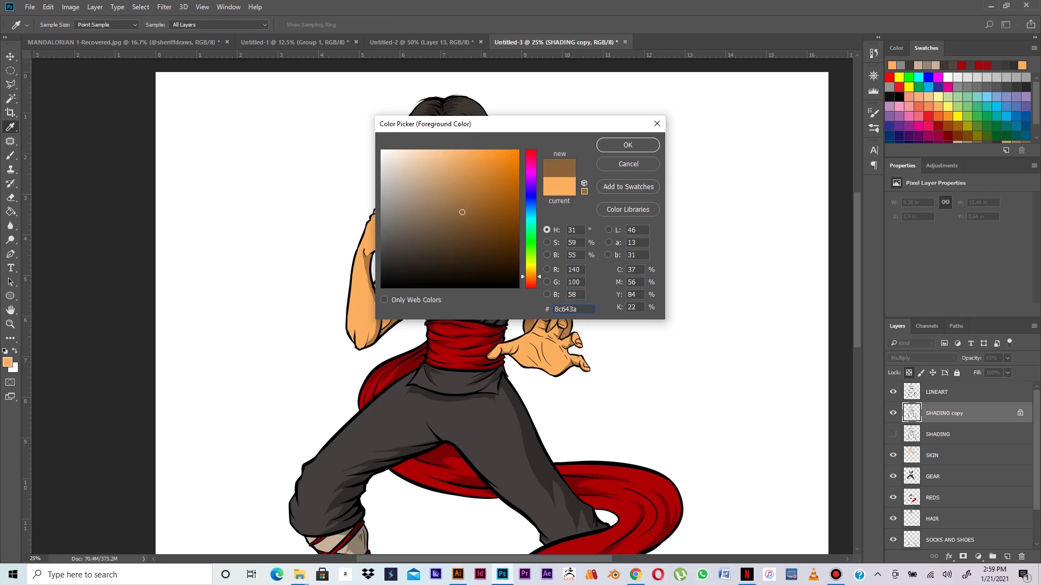
key(Return)
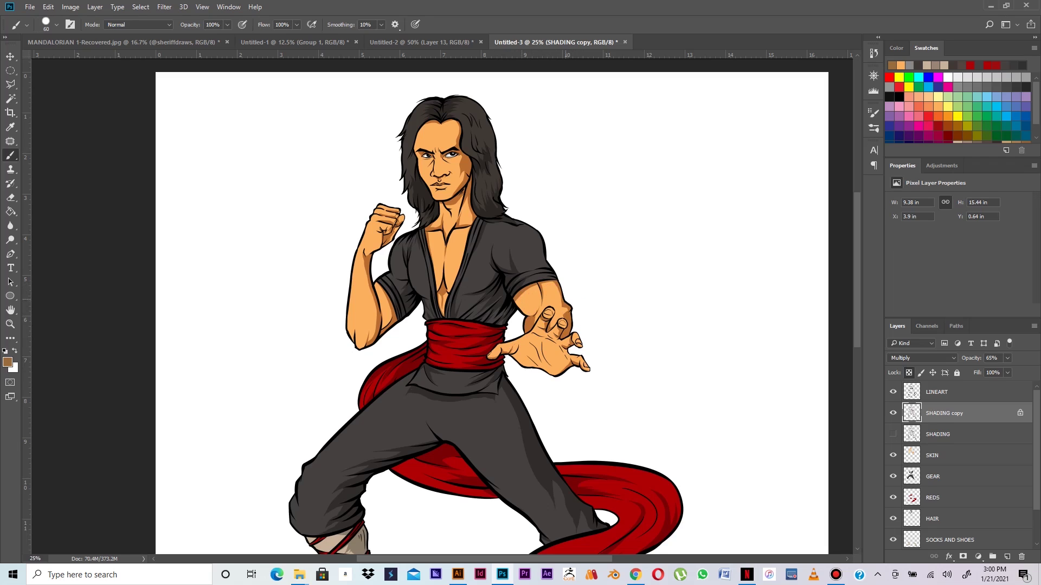
Step: Set the foreground colour to dark red #7b272a and paint it over the shading of the waist sash and its flowing tail
mouse_move(531, 370)
mouse_down()
mouse_move(584, 195)
mouse_move(553, 317)
mouse_move(579, 326)
mouse_up()
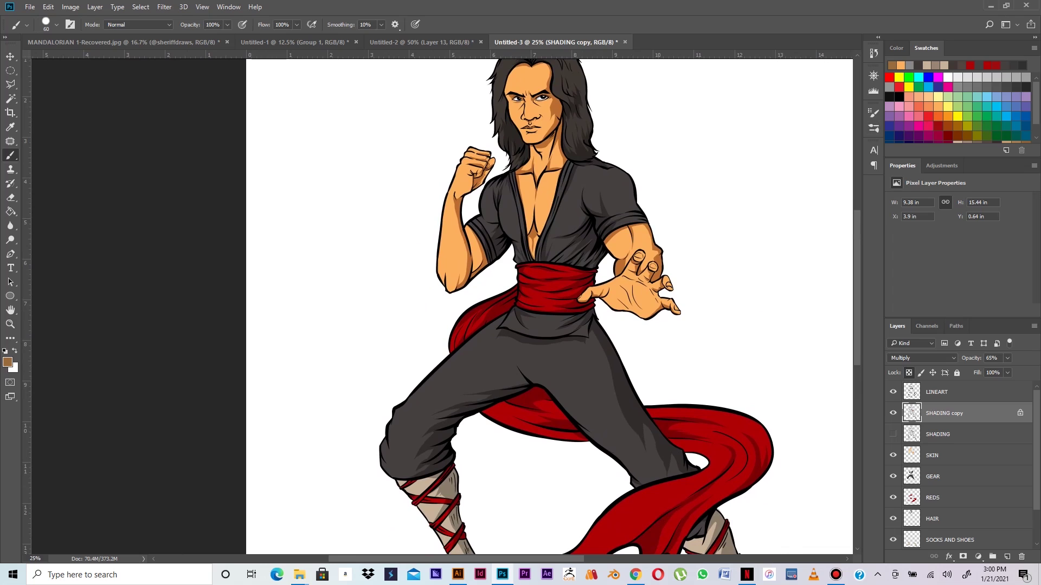
click(970, 65)
click(7, 363)
click(503, 221)
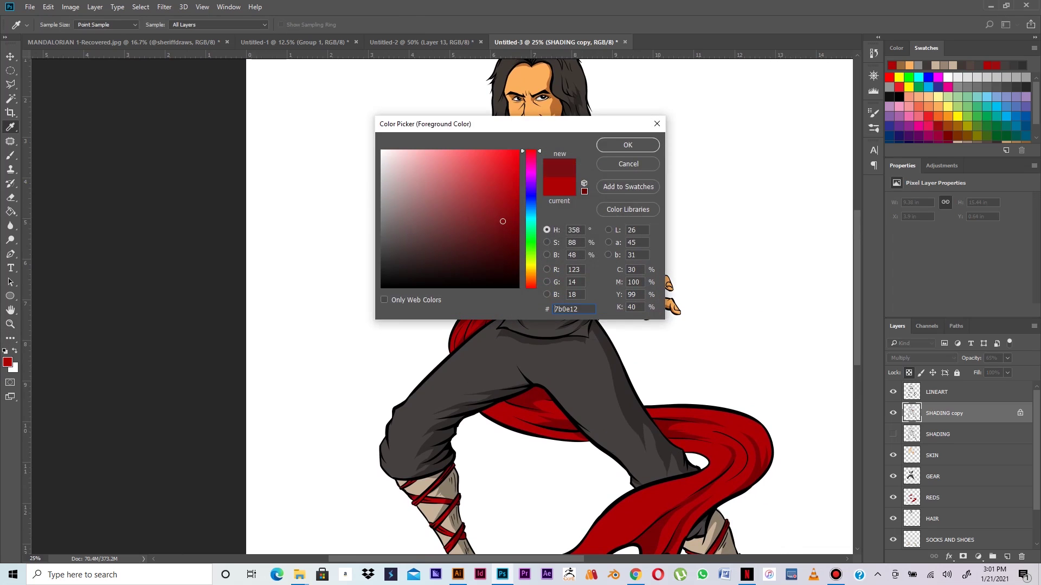
click(475, 222)
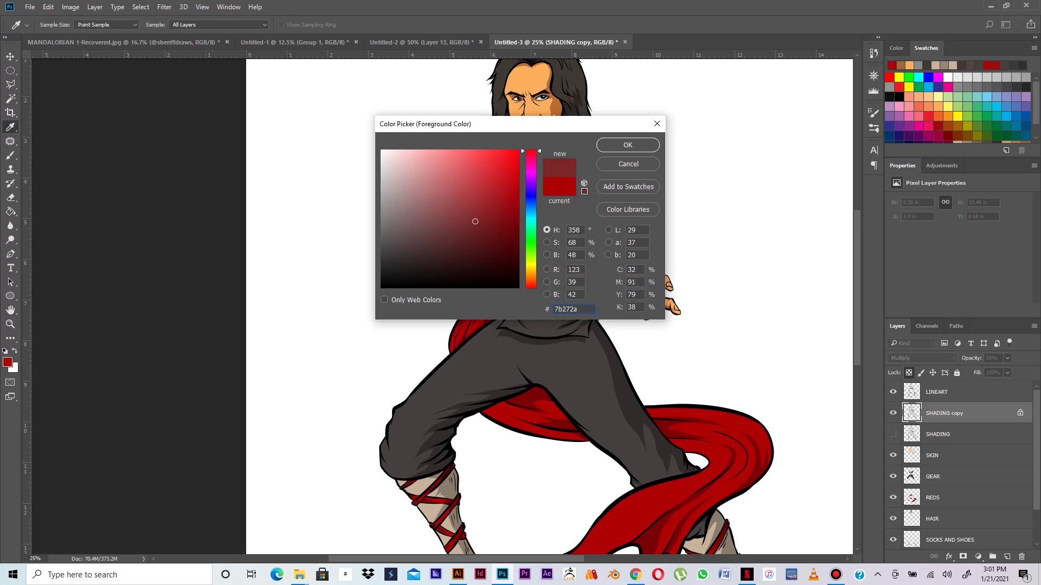
key(Return)
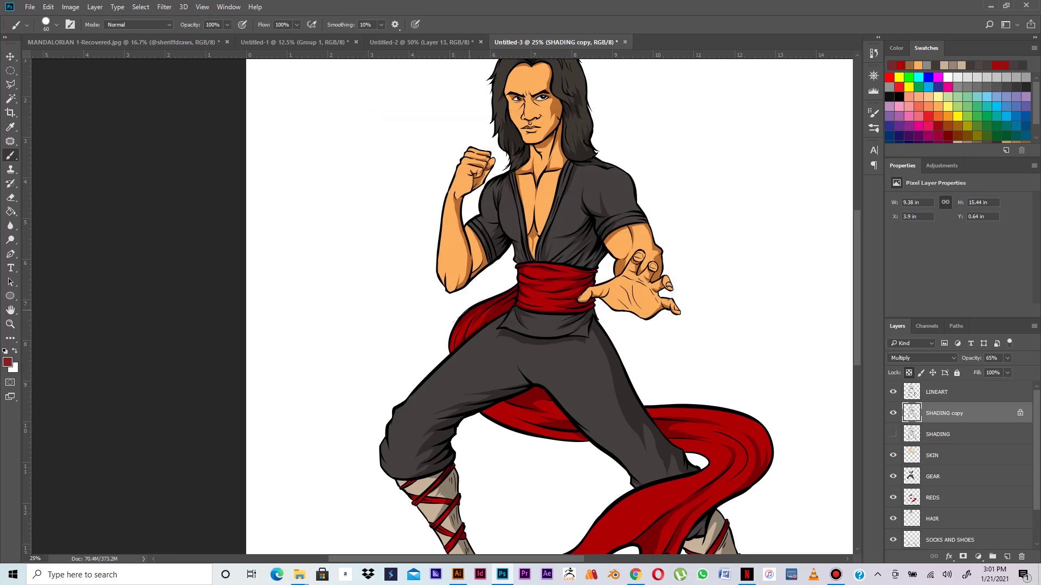
drag(479, 320, 491, 309)
drag(577, 285, 584, 282)
drag(562, 291, 549, 294)
drag(519, 407, 510, 411)
mouse_move(699, 427)
mouse_down()
mouse_move(728, 418)
mouse_move(747, 463)
mouse_up()
mouse_move(660, 523)
mouse_down()
mouse_move(687, 502)
mouse_move(740, 385)
mouse_up()
mouse_move(685, 435)
mouse_down()
mouse_move(706, 413)
mouse_move(693, 446)
mouse_move(738, 388)
mouse_up()
Step: Set the SHADING copy layer's opacity to 60% and check the recoloured shading over the figure
click(1007, 359)
drag(1008, 372, 1005, 372)
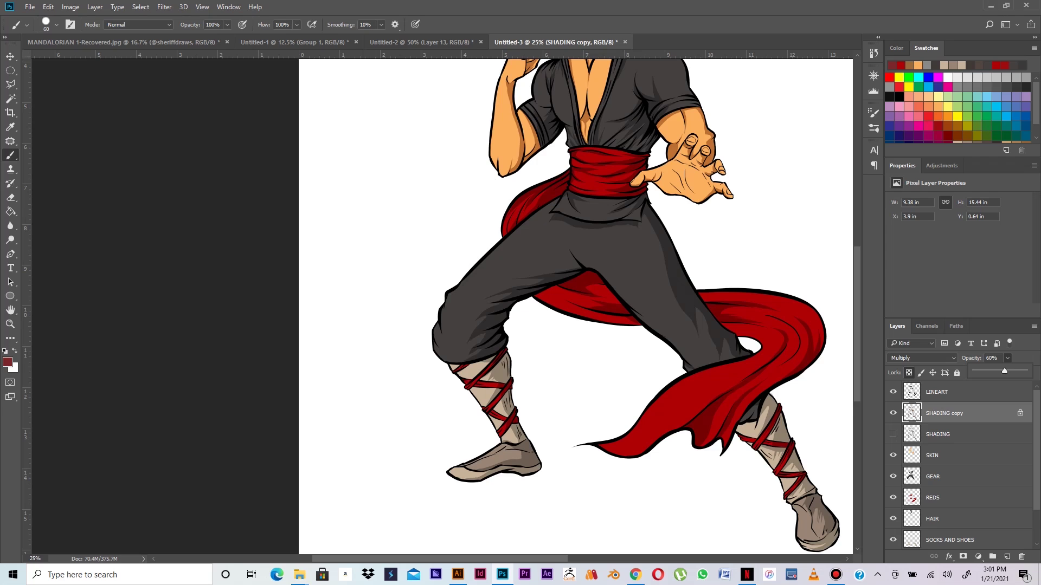
key(ctrl+minus)
key(ctrl+plus)
key(ctrl+plus)
key(ctrl+plus)
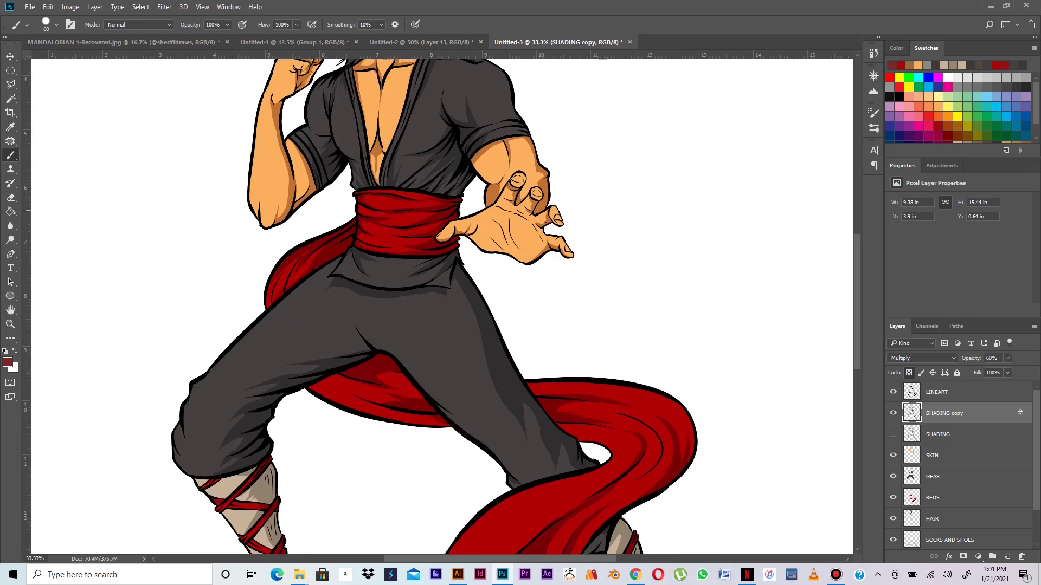
drag(316, 210, 382, 384)
key(ctrl+minus)
key(ctrl+minus)
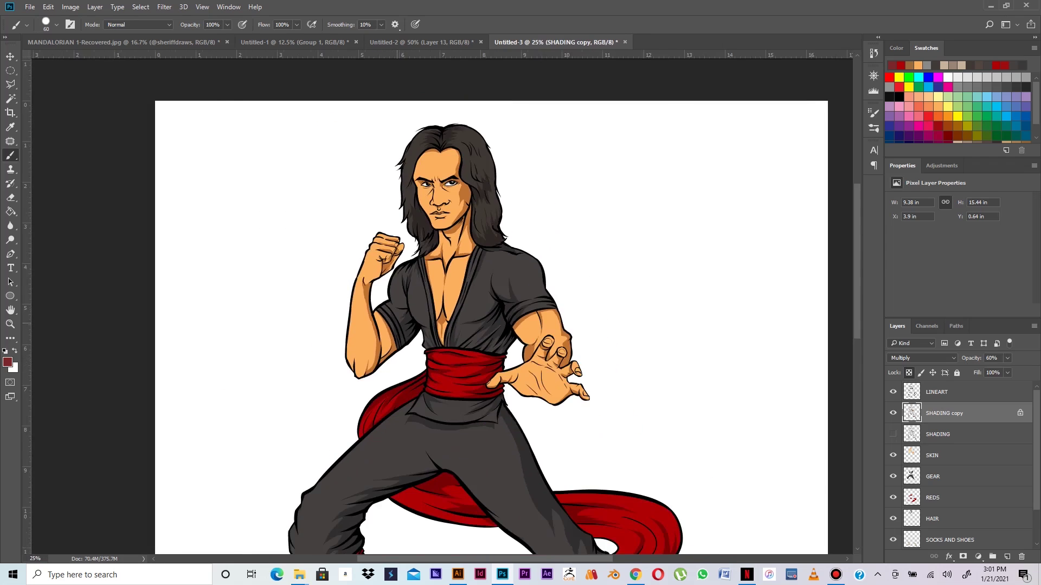
key(ctrl+plus)
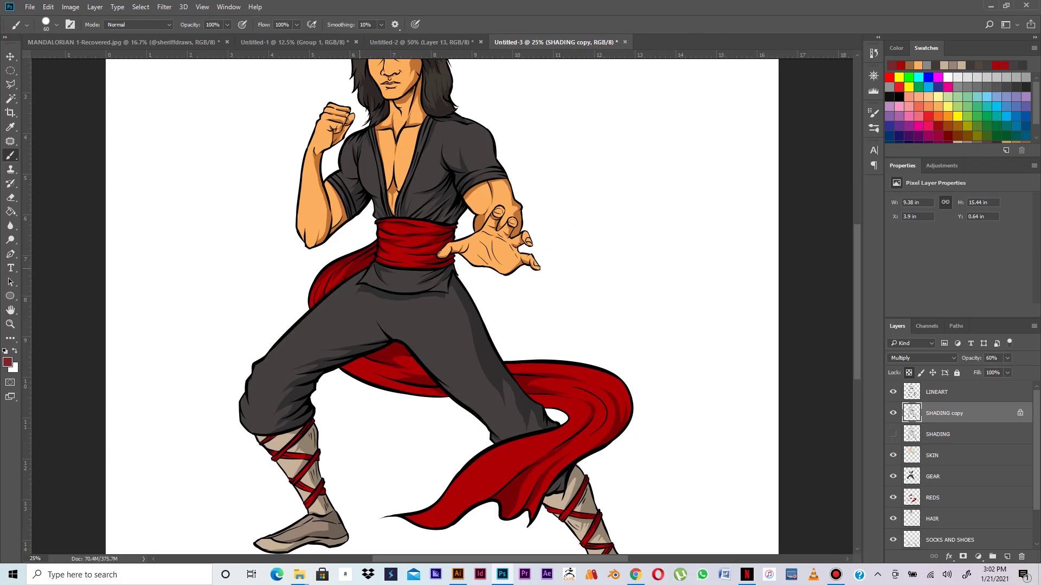
scroll(358, 299, up, 1)
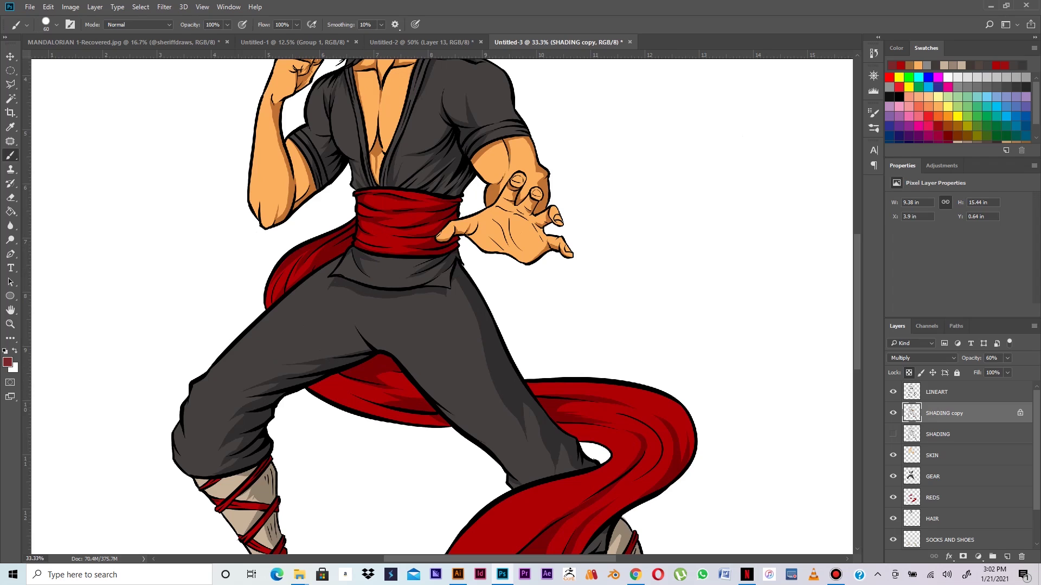
Step: Add a new layer named LIGHTER above SHADING copy and choose white as the foreground colour
click(1006, 557)
double_click(934, 413)
text(LIGHTER)
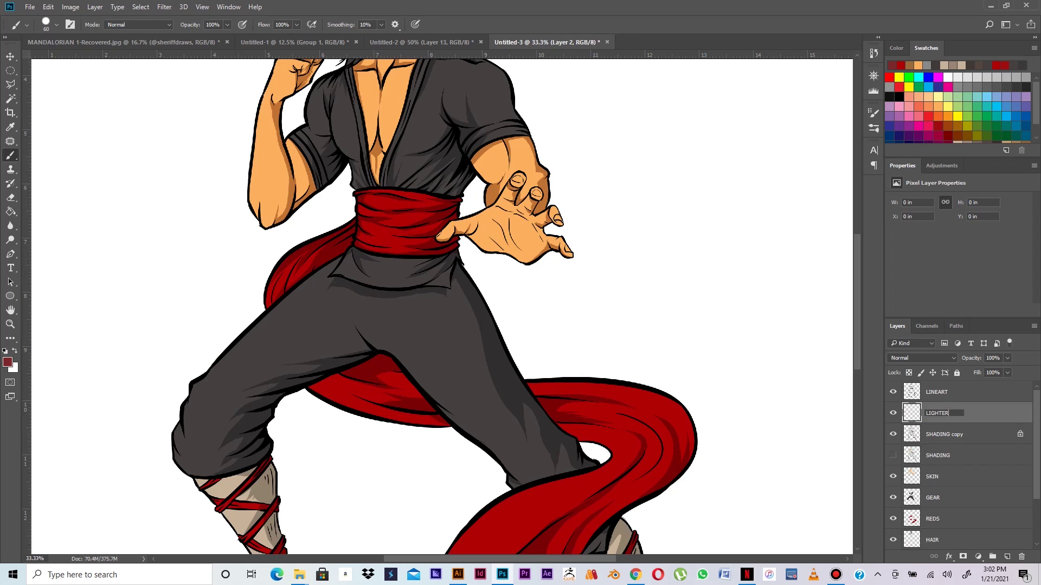
key(Return)
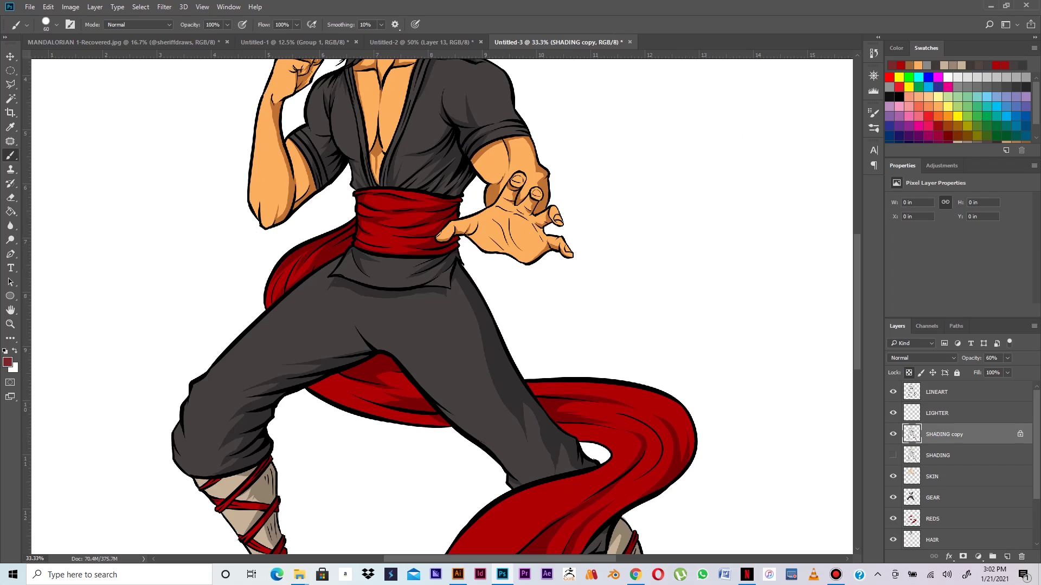
click(947, 77)
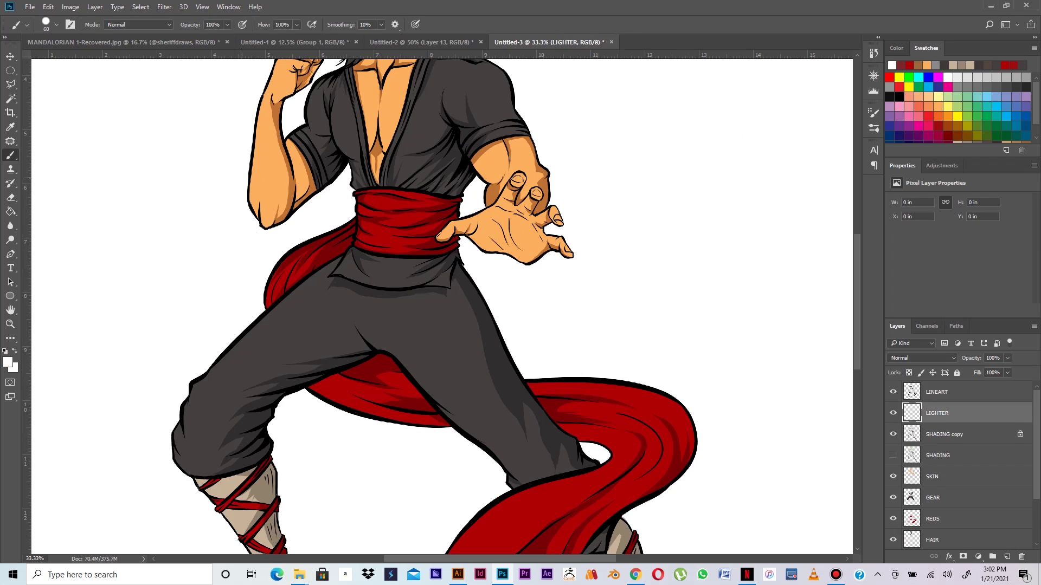
key(ctrl+plus)
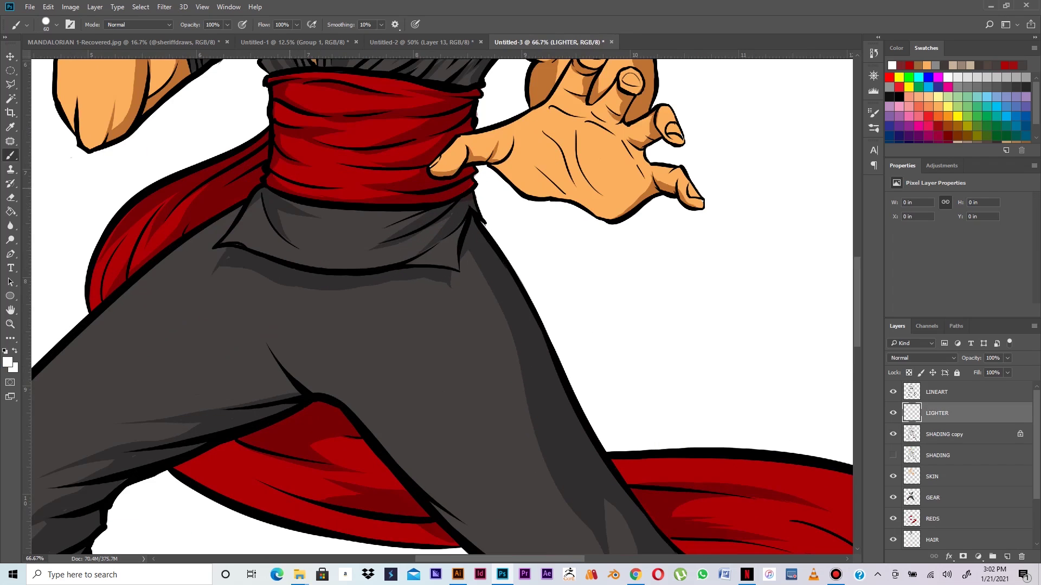
Step: Reduce the brush size to 15 and paint white highlight strokes along the upper folds of the waist sash
drag(305, 214, 471, 361)
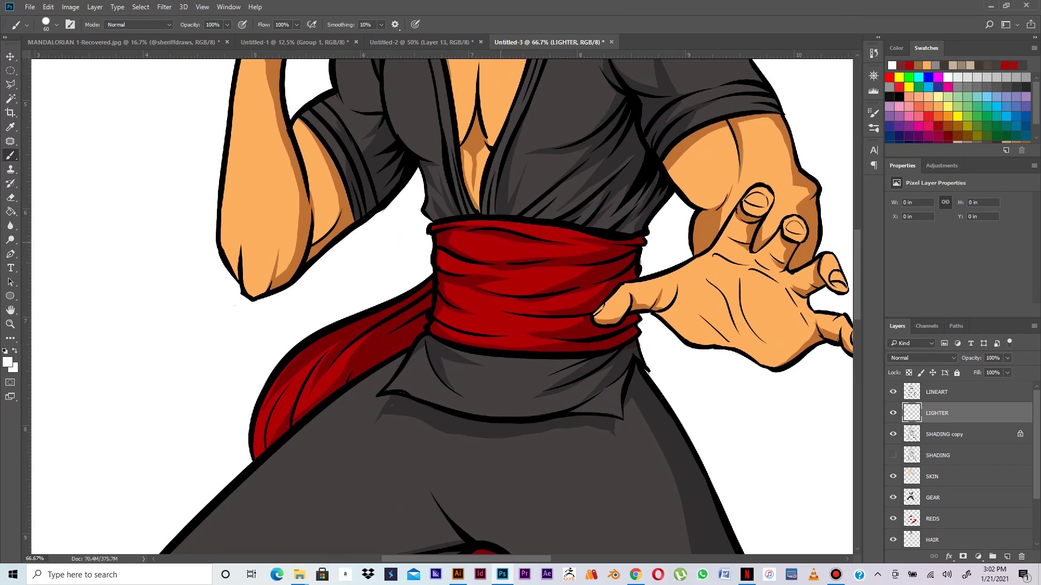
key(bracketleft)
key(bracketleft)
key(bracketleft)
key(bracketleft)
key(bracketleft)
key(bracketleft)
key(bracketleft)
drag(462, 239, 530, 249)
key(ctrl+z)
mouse_move(459, 240)
mouse_down()
mouse_move(586, 251)
mouse_move(541, 252)
mouse_move(541, 232)
mouse_move(504, 226)
mouse_up()
drag(570, 238, 590, 242)
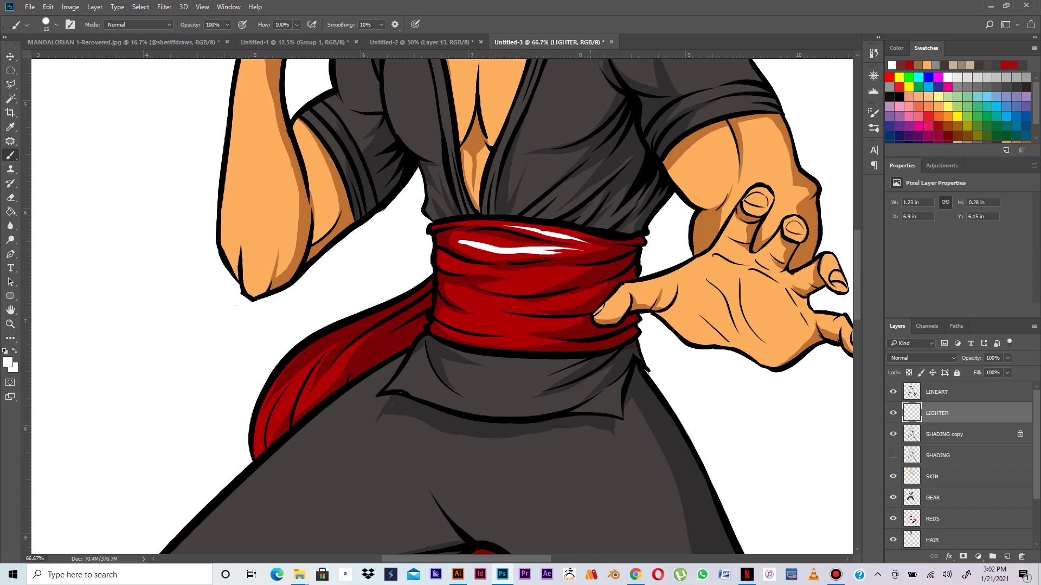
Step: Paint white highlights on the sash's middle and lower folds and on the tail looping behind the hip
mouse_move(510, 272)
mouse_down()
mouse_move(547, 269)
mouse_move(450, 265)
mouse_up()
mouse_move(536, 272)
mouse_down()
mouse_move(502, 277)
mouse_move(494, 290)
mouse_move(588, 269)
mouse_move(528, 283)
mouse_move(550, 274)
mouse_move(535, 276)
mouse_up()
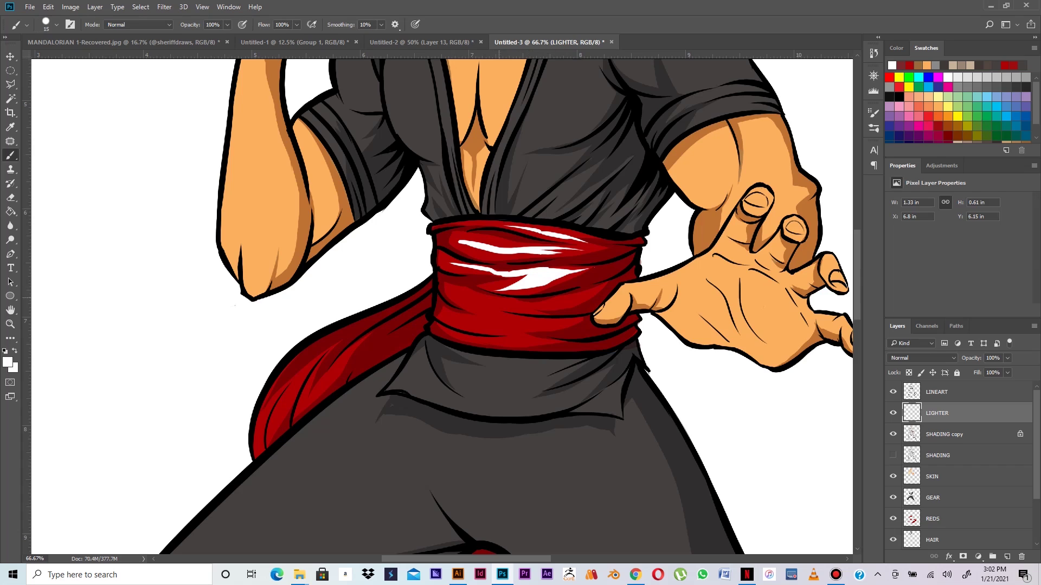
mouse_move(454, 294)
mouse_down()
mouse_move(540, 307)
mouse_move(590, 292)
mouse_up()
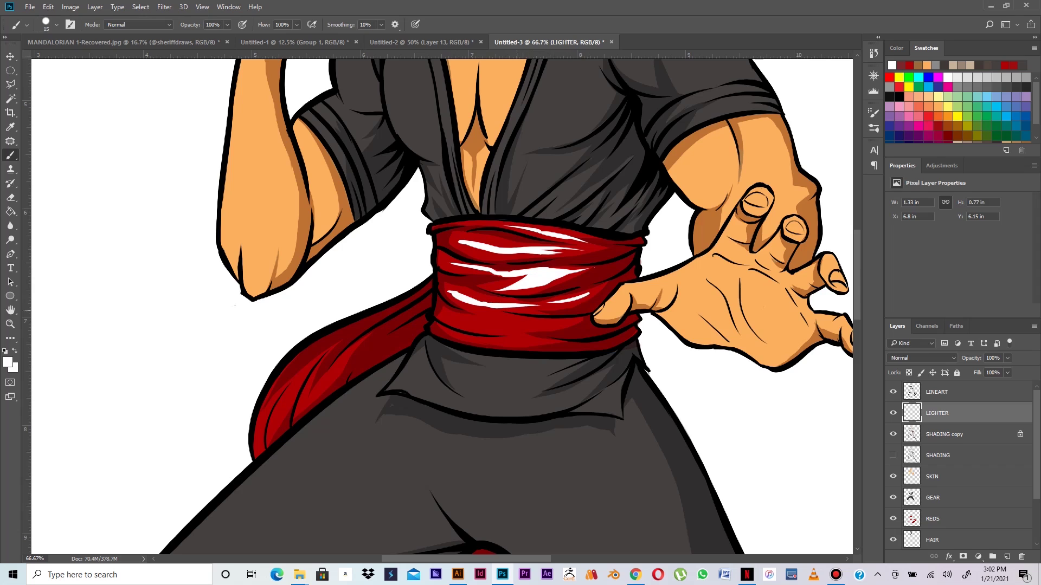
mouse_move(445, 317)
mouse_down()
mouse_move(564, 323)
mouse_move(496, 342)
mouse_up()
mouse_move(287, 400)
mouse_down()
mouse_move(274, 428)
mouse_move(303, 376)
mouse_move(328, 384)
mouse_move(341, 360)
mouse_up()
Step: Enlarge the brush to 25 and paint tapered white highlights on the red cloth visible between the legs
scroll(442, 306, down, 5)
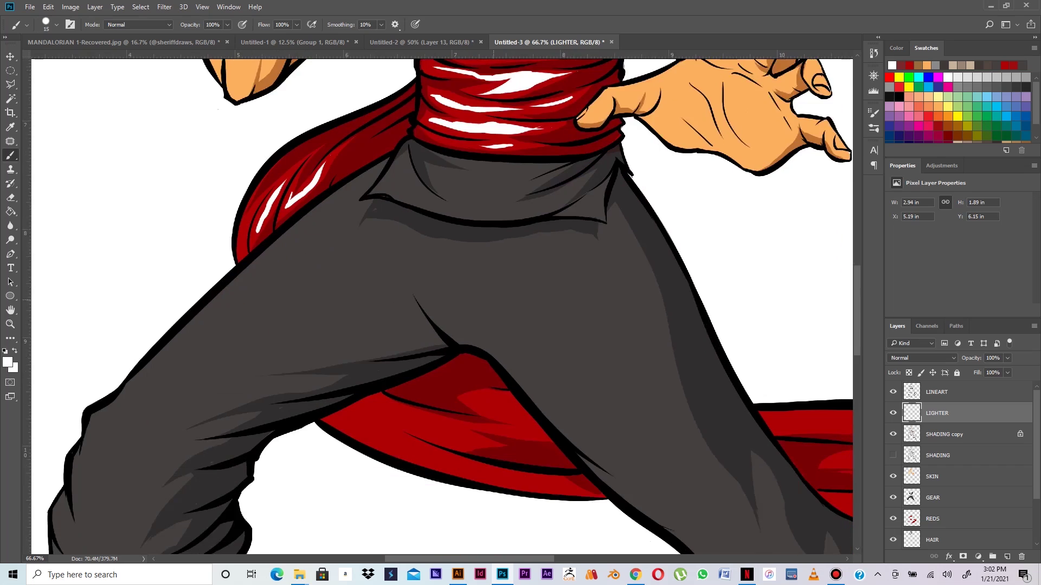
key(bracketright)
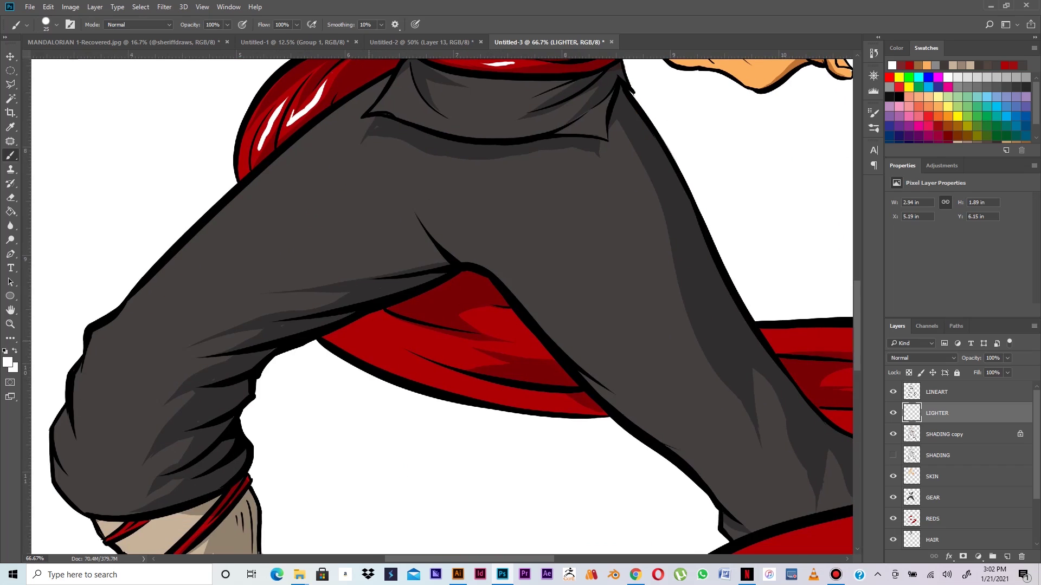
drag(354, 342, 423, 383)
key(ctrl+z)
drag(345, 337, 490, 392)
mouse_move(374, 335)
mouse_down()
mouse_move(419, 365)
mouse_move(366, 322)
mouse_move(475, 352)
mouse_move(470, 361)
mouse_up()
mouse_move(482, 315)
mouse_down()
mouse_move(533, 341)
mouse_move(525, 328)
mouse_move(538, 345)
mouse_move(379, 323)
mouse_up()
Step: Paint long white highlights along the flowing tail's top edge, around its inner bend and down its lower length
drag(496, 281, 309, 254)
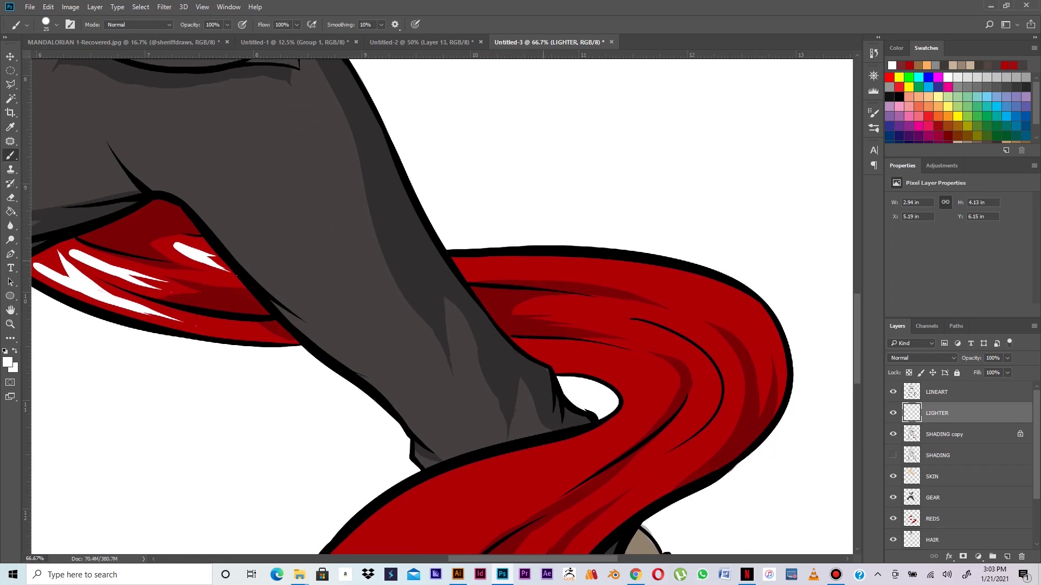
mouse_move(482, 267)
mouse_down()
mouse_move(586, 265)
mouse_move(670, 279)
mouse_move(688, 296)
mouse_up()
mouse_move(569, 360)
mouse_down()
mouse_move(658, 401)
mouse_move(622, 442)
mouse_up()
mouse_move(648, 385)
mouse_down()
mouse_move(642, 421)
mouse_move(649, 403)
mouse_move(620, 428)
mouse_move(705, 277)
mouse_move(553, 334)
mouse_move(495, 404)
mouse_up()
drag(601, 320, 413, 432)
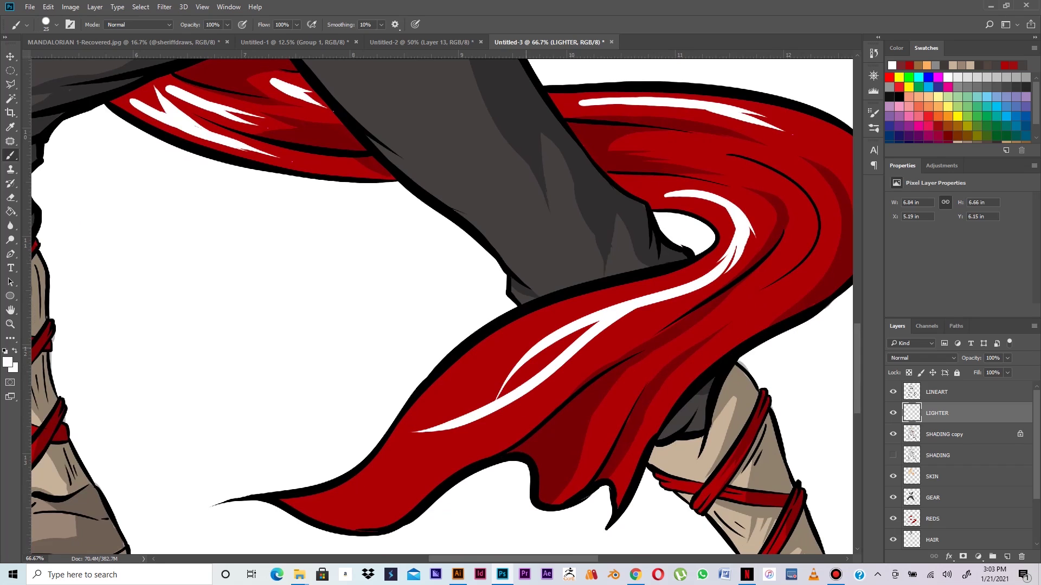
Step: Widen the white highlight on the tail's lower length into a solid shape and extend the inner bend's highlight
drag(596, 322, 388, 449)
mouse_move(445, 423)
mouse_down()
mouse_move(521, 371)
mouse_move(534, 379)
mouse_move(507, 386)
mouse_move(541, 357)
mouse_up()
mouse_move(480, 395)
mouse_down()
mouse_move(590, 327)
mouse_move(580, 328)
mouse_up()
drag(672, 194, 632, 190)
Step: Paint white highlights along the outer curve of the sash tail, on its upper bend and its lower return
drag(704, 202, 495, 243)
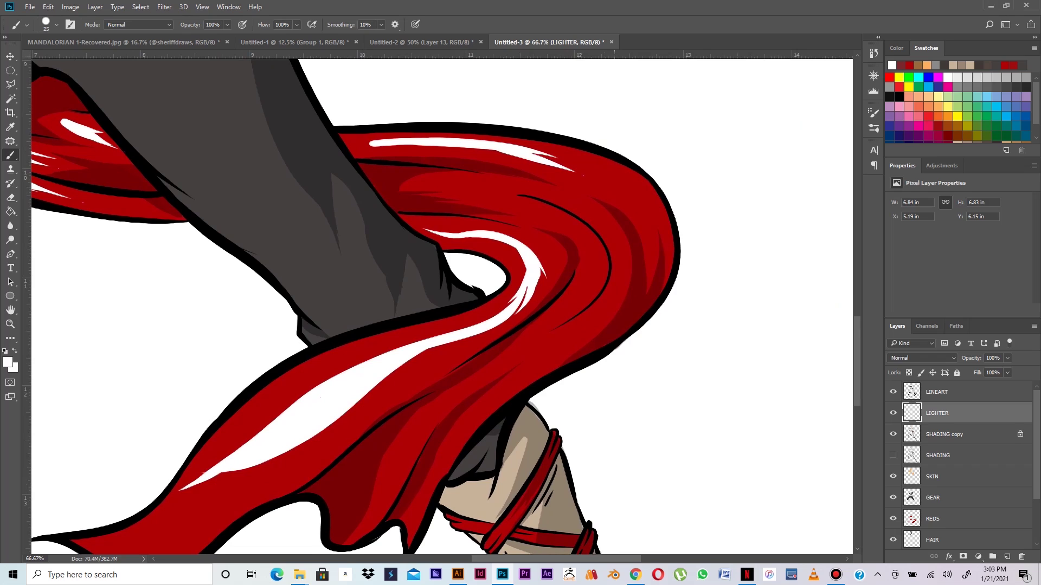
drag(599, 176, 651, 236)
drag(607, 176, 583, 161)
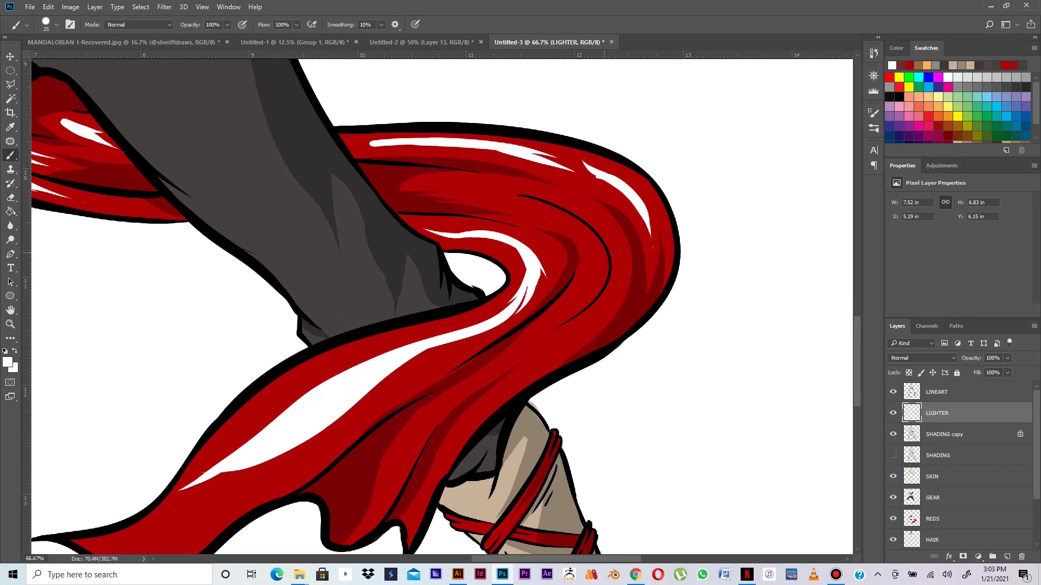
drag(507, 390, 583, 327)
drag(545, 359, 619, 289)
drag(575, 330, 631, 272)
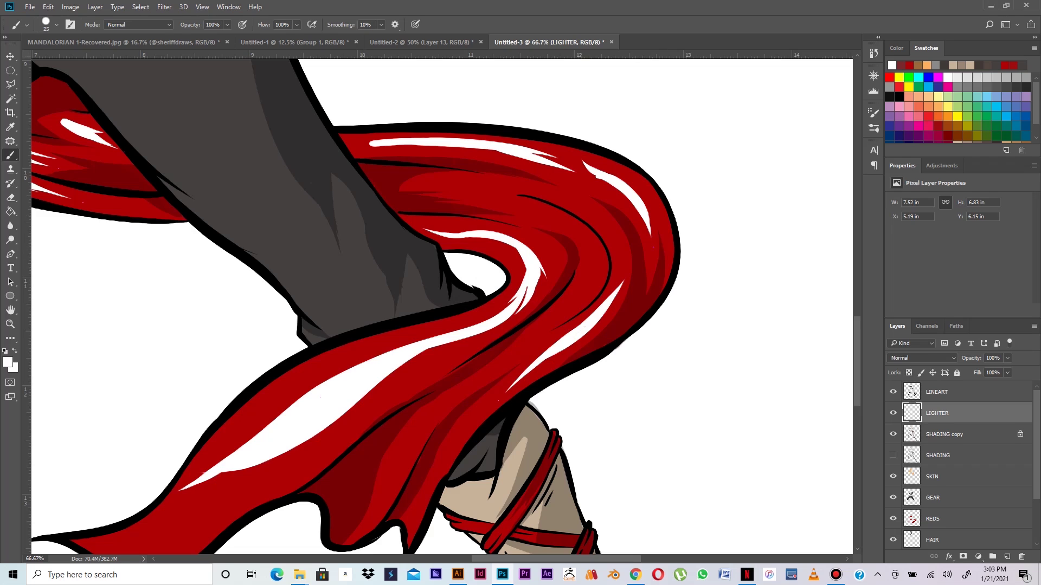
Step: Unlock the transparent pixels of the SHADING copy layer and choose dark red as the foreground colour
click(961, 434)
click(909, 373)
click(900, 65)
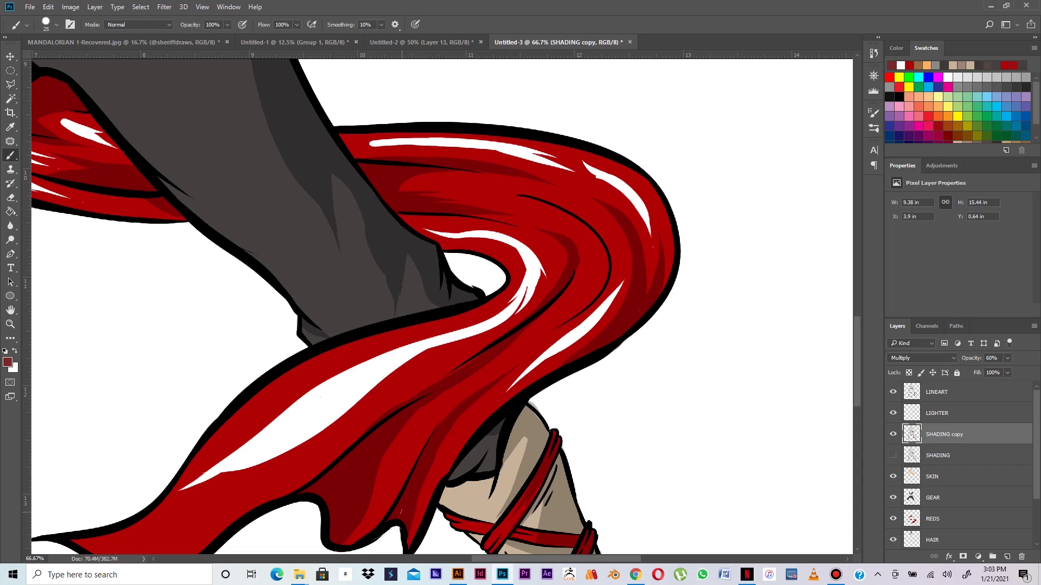
Step: Lower the LIGHTER layer's opacity to 27% and check the effect over the whole figure
click(954, 413)
click(1006, 358)
drag(1007, 371, 971, 371)
key(ctrl+minus)
key(ctrl+minus)
key(ctrl+minus)
key(ctrl+minus)
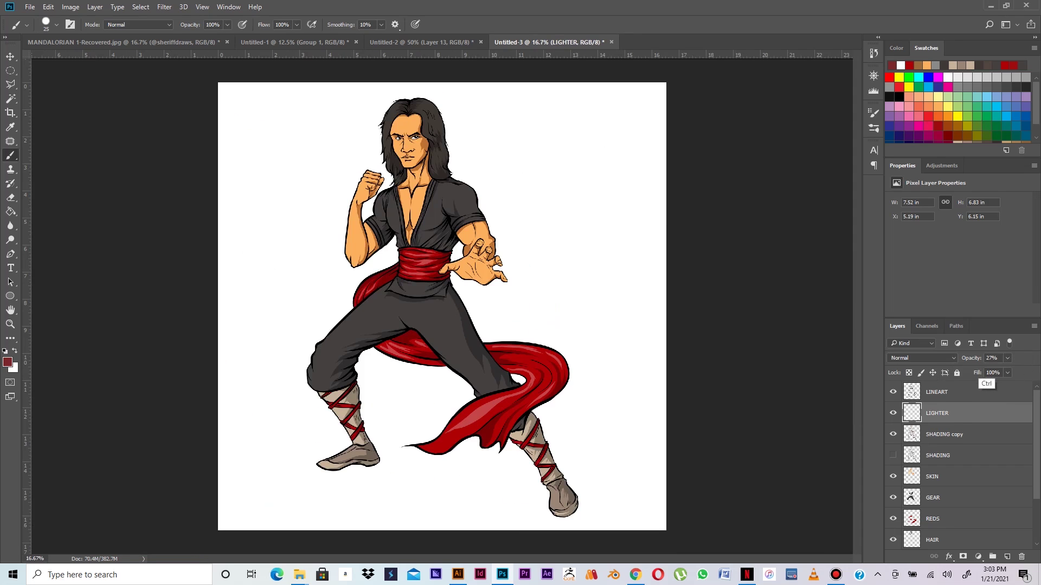
Step: Set the SHADING copy layer's opacity to 55% and the LIGHTER layer's opacity to 20%
click(943, 434)
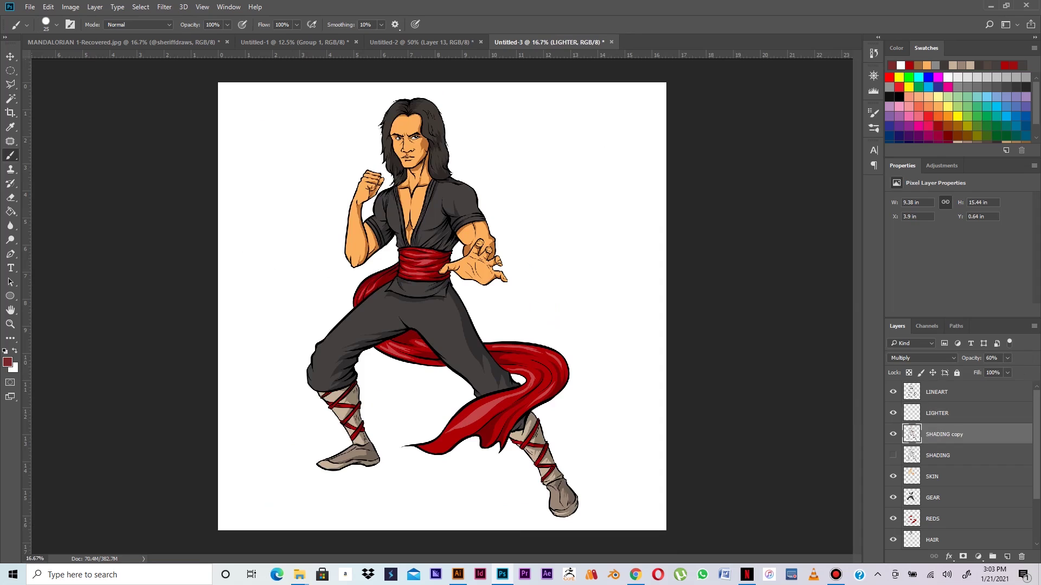
click(1006, 358)
drag(1002, 371, 1006, 371)
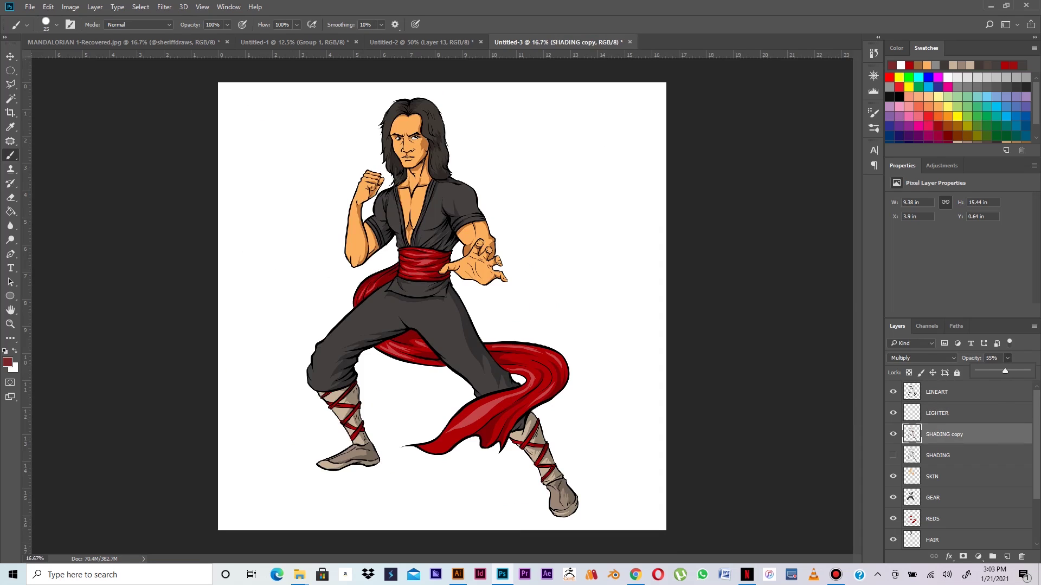
key(alt+bracketright)
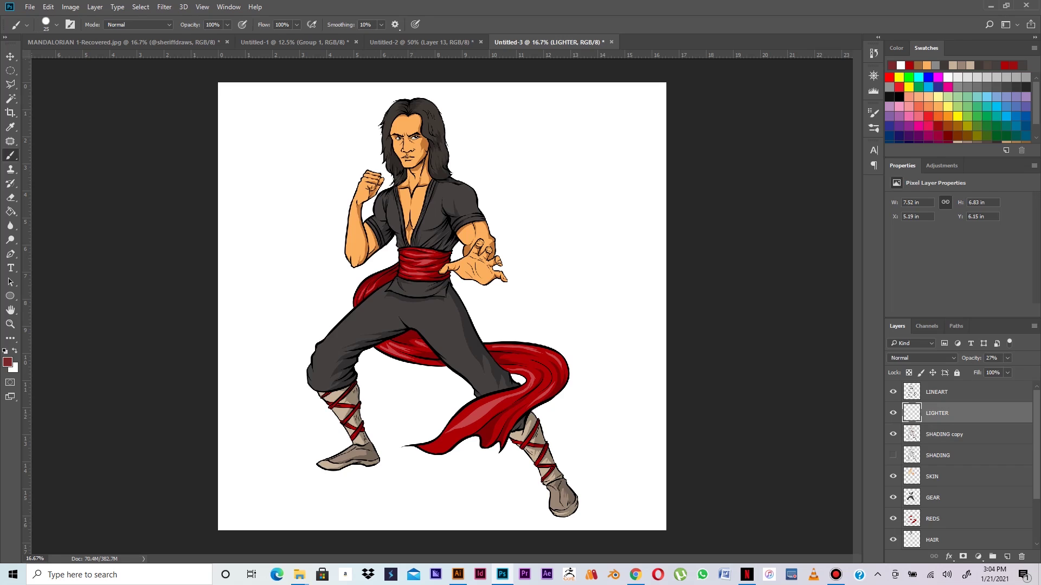
click(1007, 358)
drag(996, 371, 992, 371)
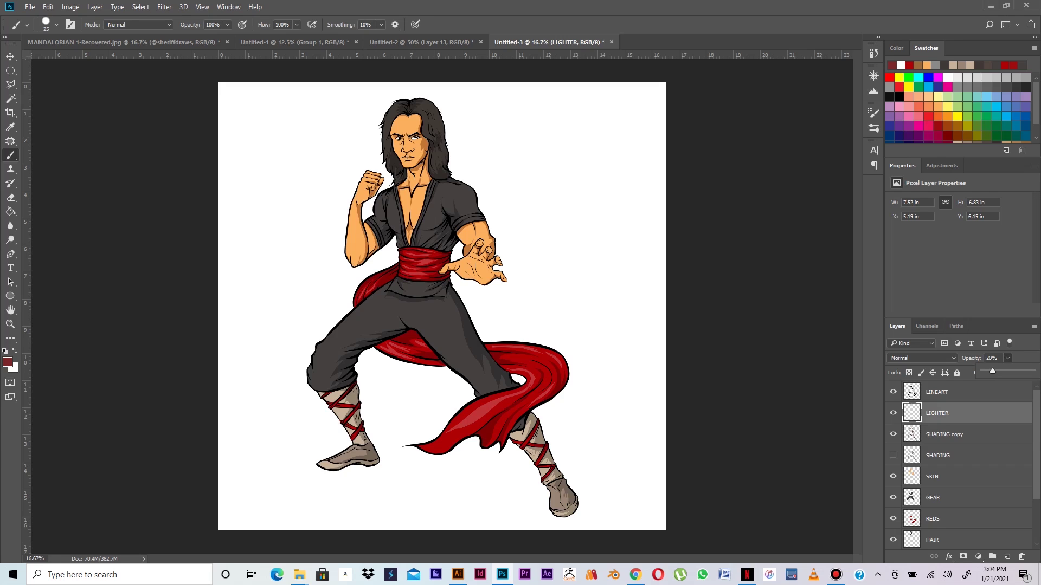
Step: Make white the foreground colour and paint soft highlights along the raised forearm with a size 30 brush
key(x)
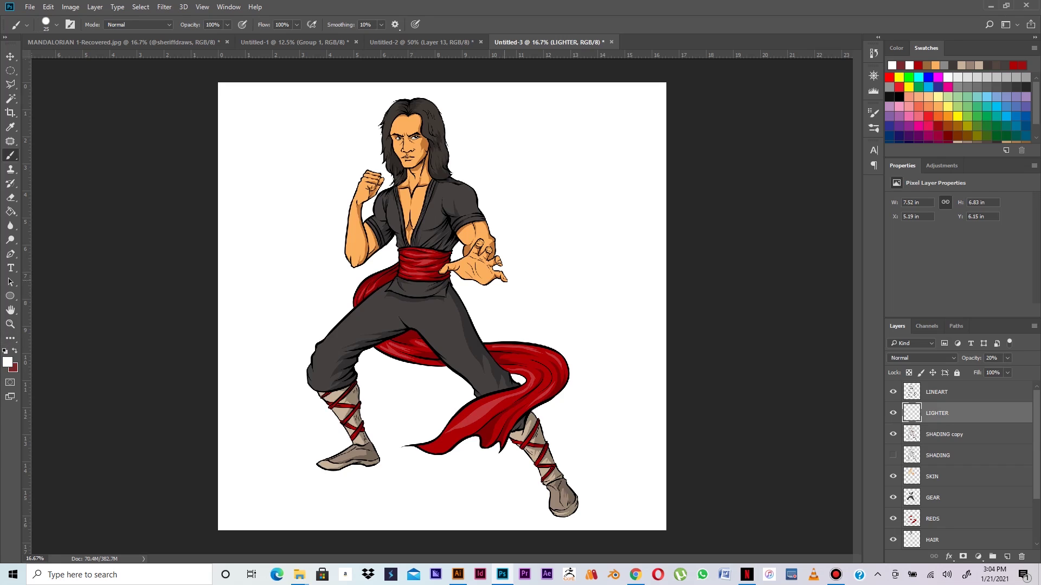
key(ctrl+plus)
key(ctrl+plus)
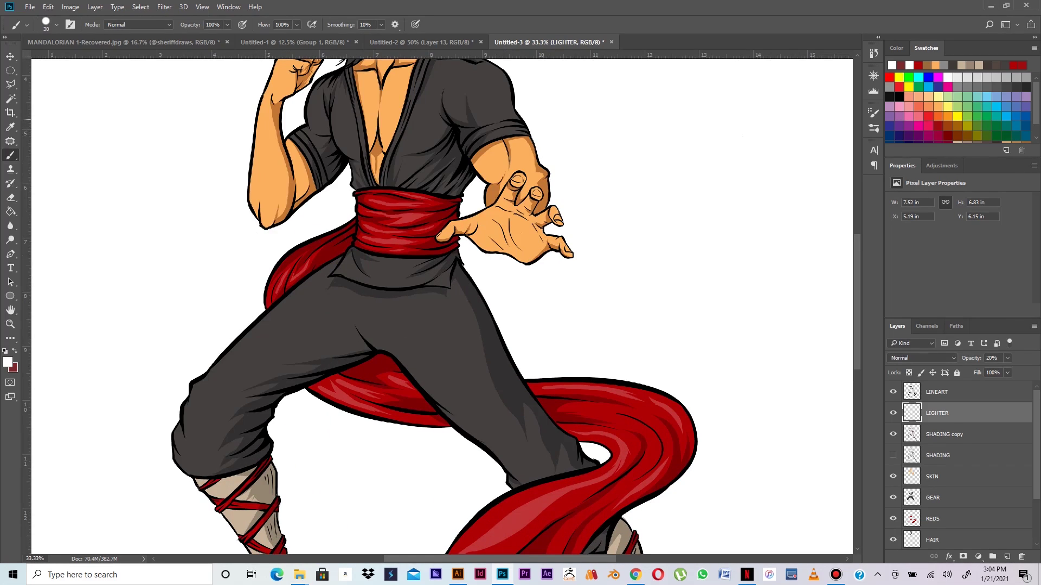
drag(266, 113, 254, 182)
key(ctrl+z)
mouse_move(263, 184)
mouse_down()
mouse_move(267, 215)
mouse_move(277, 182)
mouse_move(266, 116)
mouse_move(274, 177)
mouse_move(267, 158)
mouse_move(262, 175)
mouse_move(265, 142)
mouse_up()
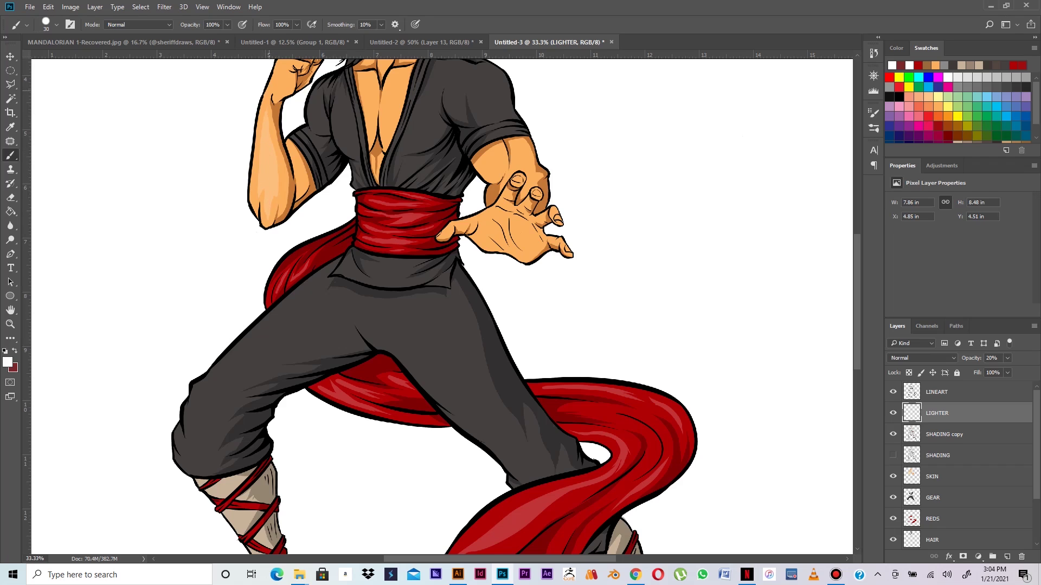
Step: Paint white highlights on the raised fist and on the bare upper chest
drag(290, 135, 326, 221)
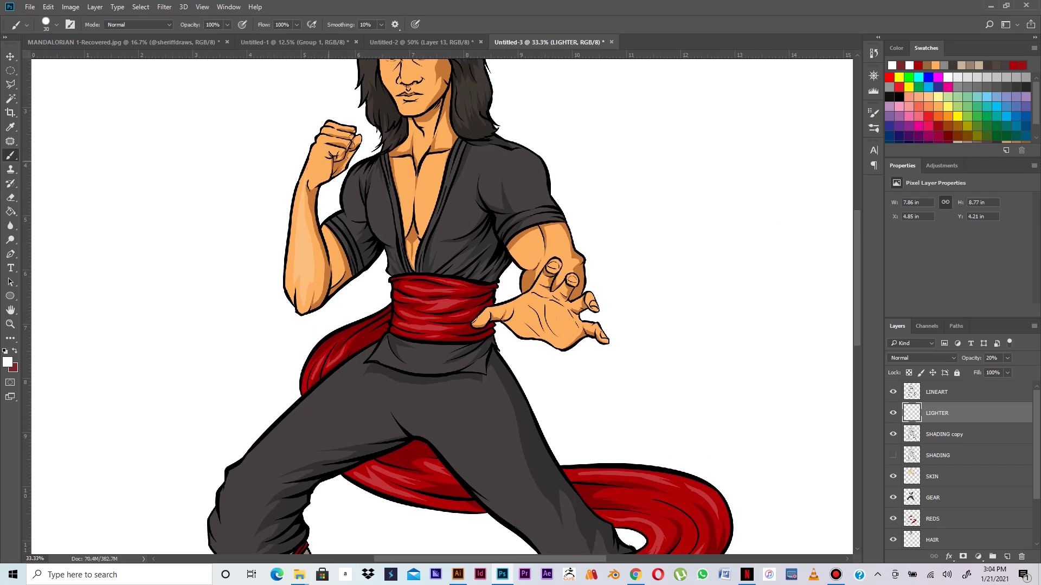
drag(322, 140, 324, 138)
drag(437, 167, 424, 183)
drag(436, 180, 442, 170)
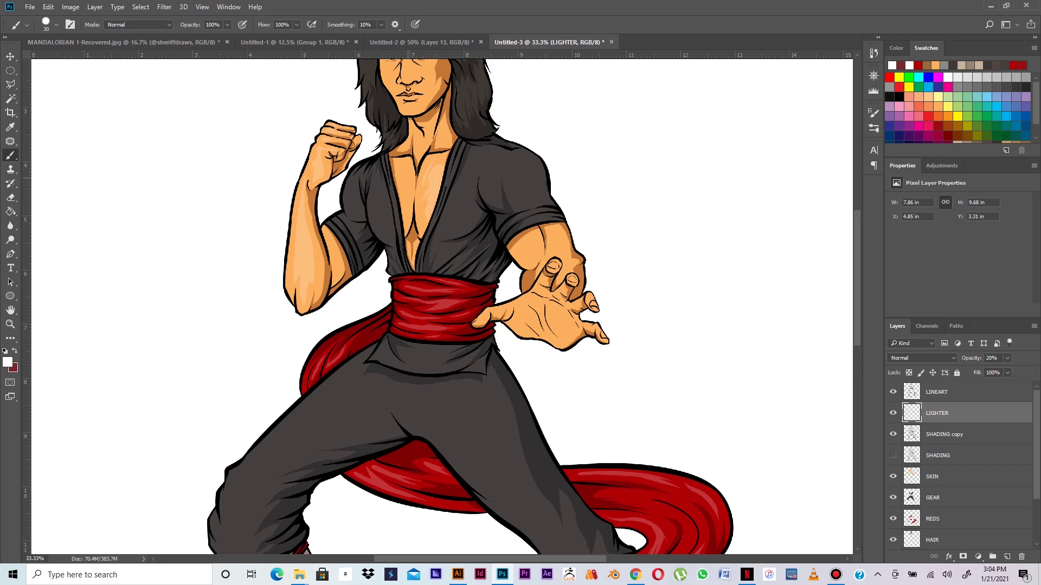
Step: Add highlight strokes across both sides of the bare chest and trim them with the Eraser
drag(401, 194, 414, 173)
click(412, 197)
key(e)
drag(421, 200, 425, 216)
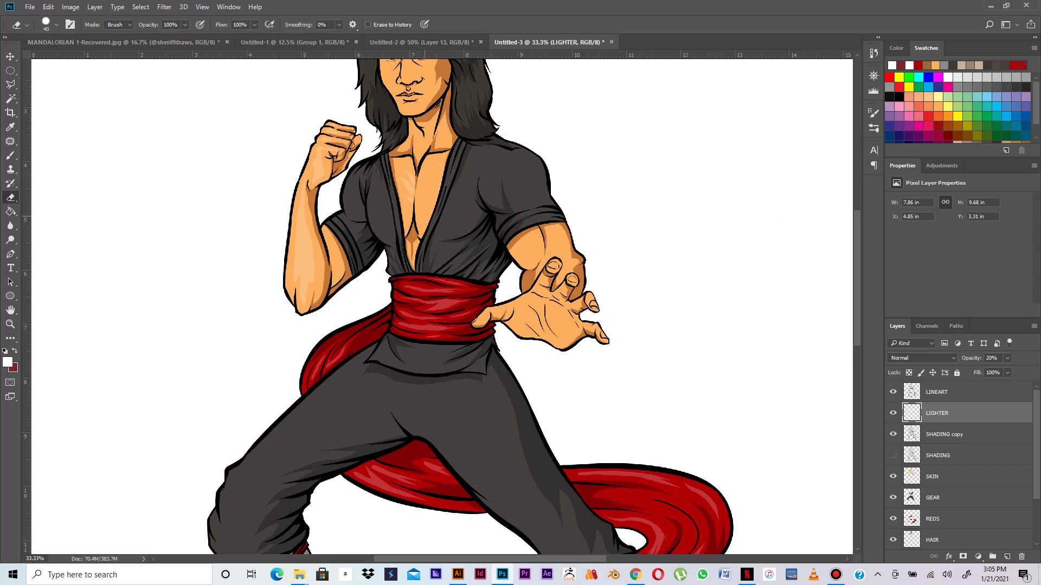
key(b)
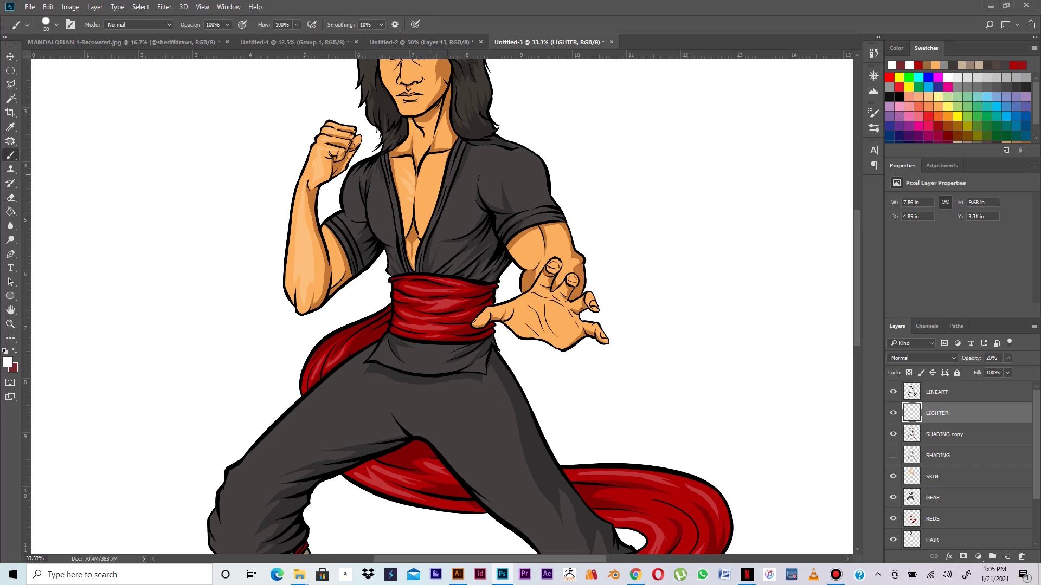
drag(415, 194, 425, 188)
drag(424, 231, 420, 218)
Step: Paint fine white highlight strands through the hair on both sides of the head, undoing the unwanted strokes
drag(460, 145, 499, 254)
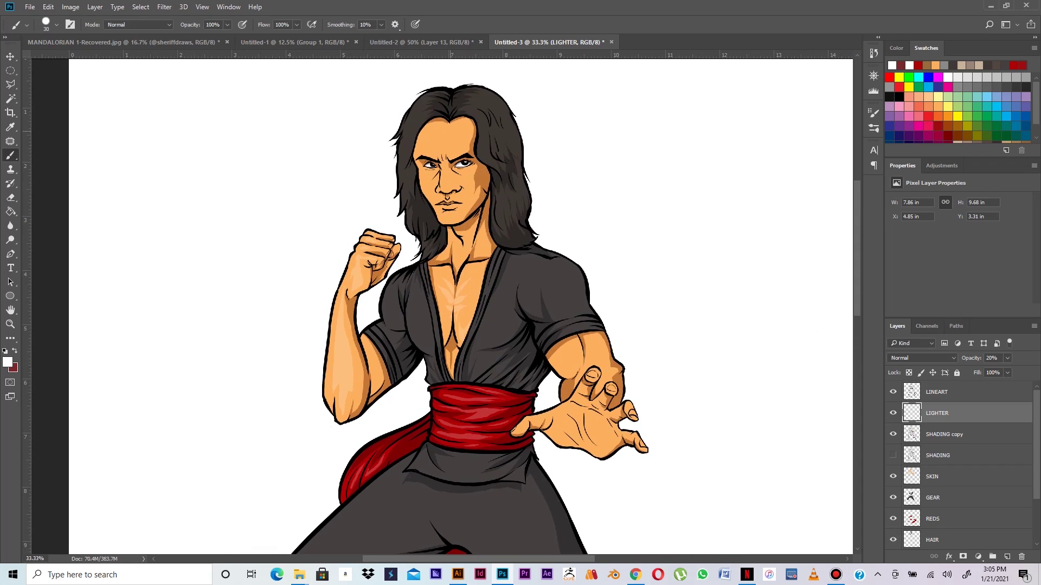
click(462, 127)
drag(415, 126, 426, 101)
drag(402, 148, 407, 140)
key(ctrl+alt+z)
mouse_move(474, 112)
mouse_down()
mouse_move(481, 126)
mouse_move(493, 98)
mouse_up()
mouse_move(495, 133)
mouse_down()
mouse_move(497, 154)
mouse_move(503, 135)
mouse_up()
key(ctrl+z)
drag(499, 200, 500, 219)
Step: Paint white highlights on the upper part of the outstretched arm and undo the unwanted strokes
drag(557, 361, 575, 387)
key(ctrl+alt+z)
key(ctrl+alt+z)
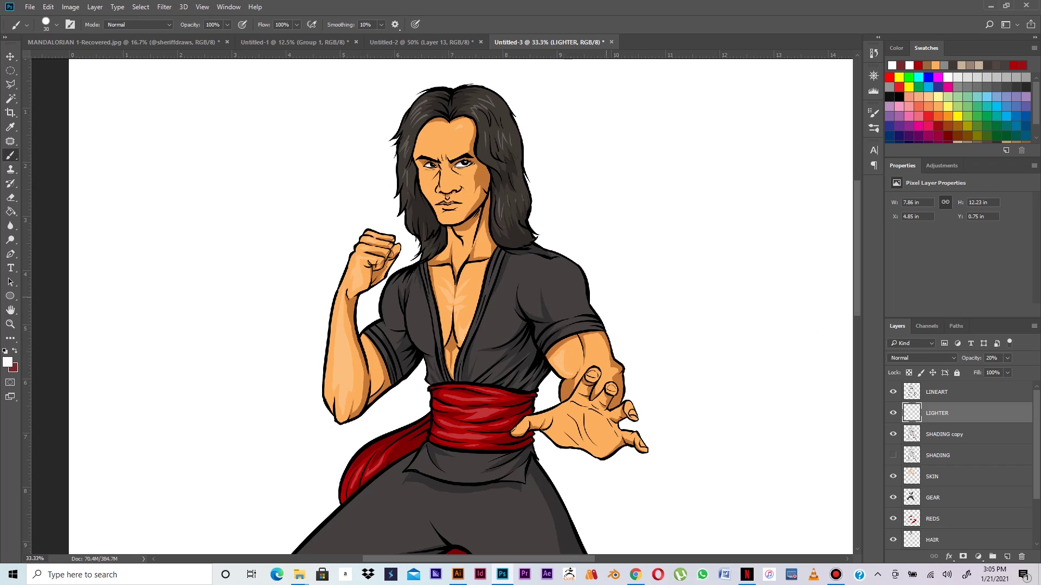
Step: Try a broad white highlight along the front thigh of the dark trousers with a size 45 brush
drag(554, 338, 634, 195)
drag(539, 320, 609, 215)
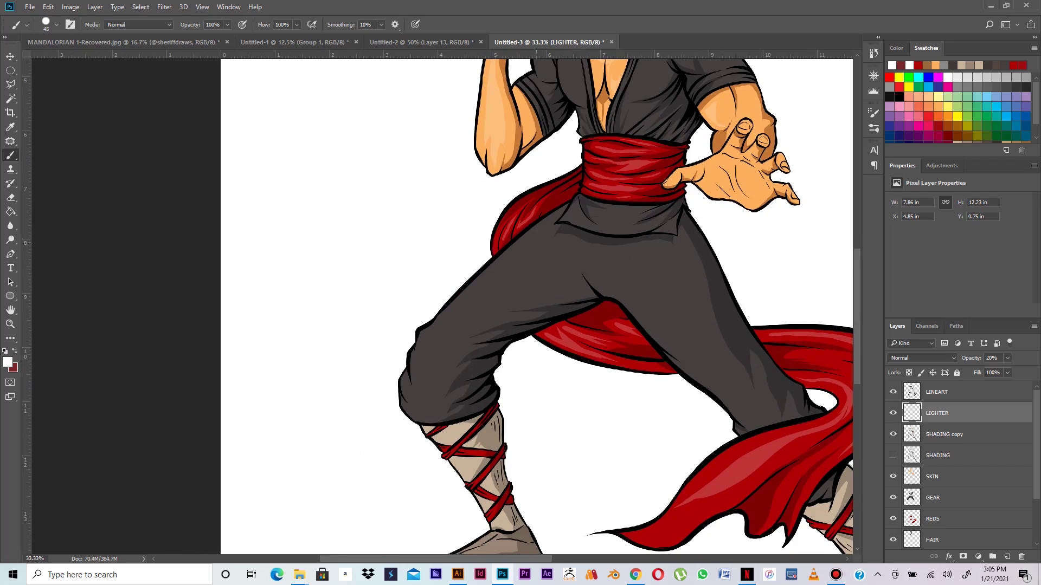
drag(546, 238, 477, 305)
key(ctrl+z)
Step: Examine the highlights on the legs, torso, arms and head at several zoom levels
key(ctrl+minus)
key(ctrl+minus)
key(ctrl+plus)
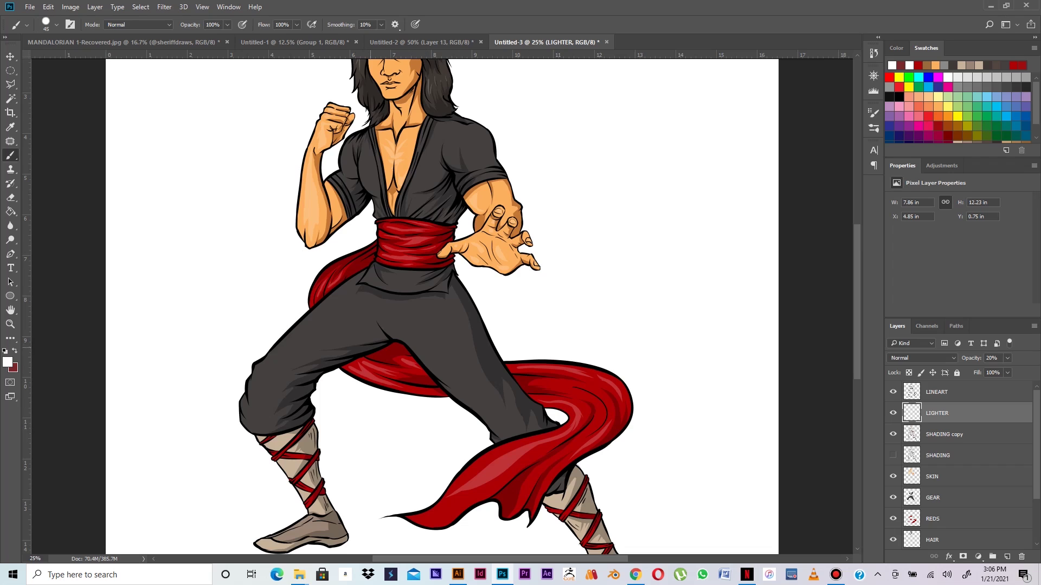
drag(428, 390, 512, 295)
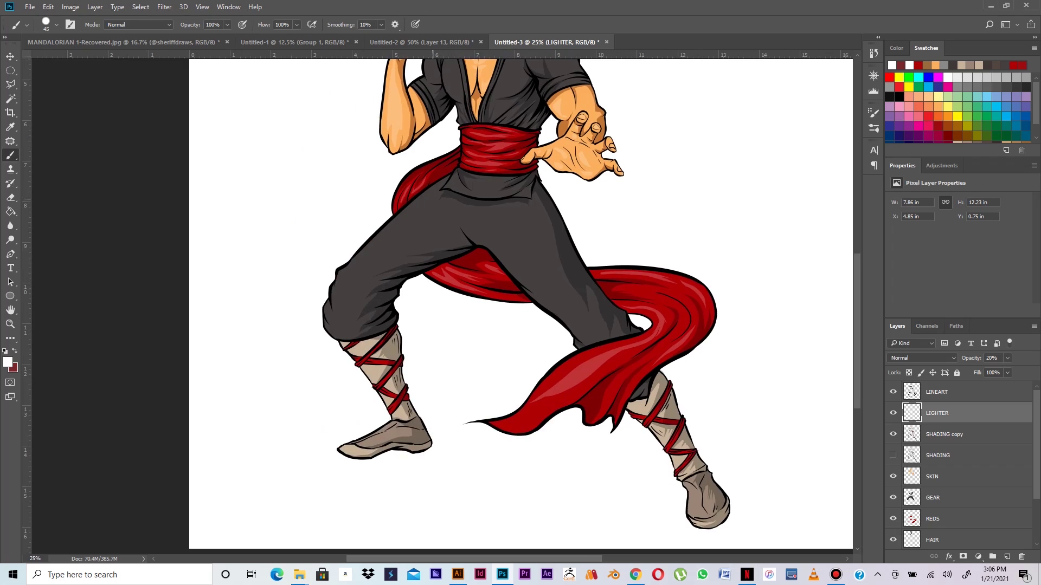
drag(539, 206, 515, 356)
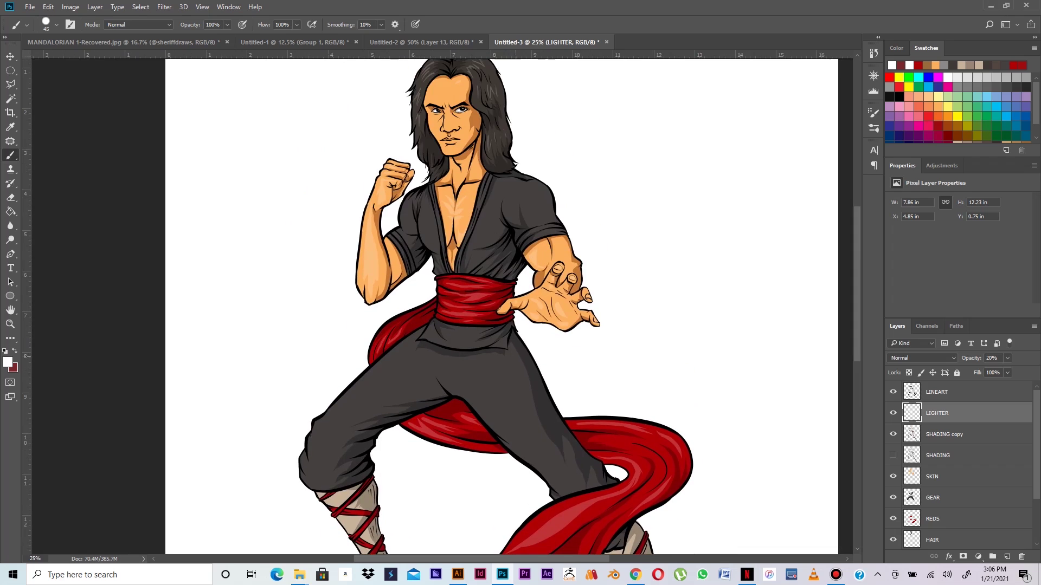
key(ctrl+minus)
key(ctrl+minus)
key(ctrl+plus)
key(ctrl+plus)
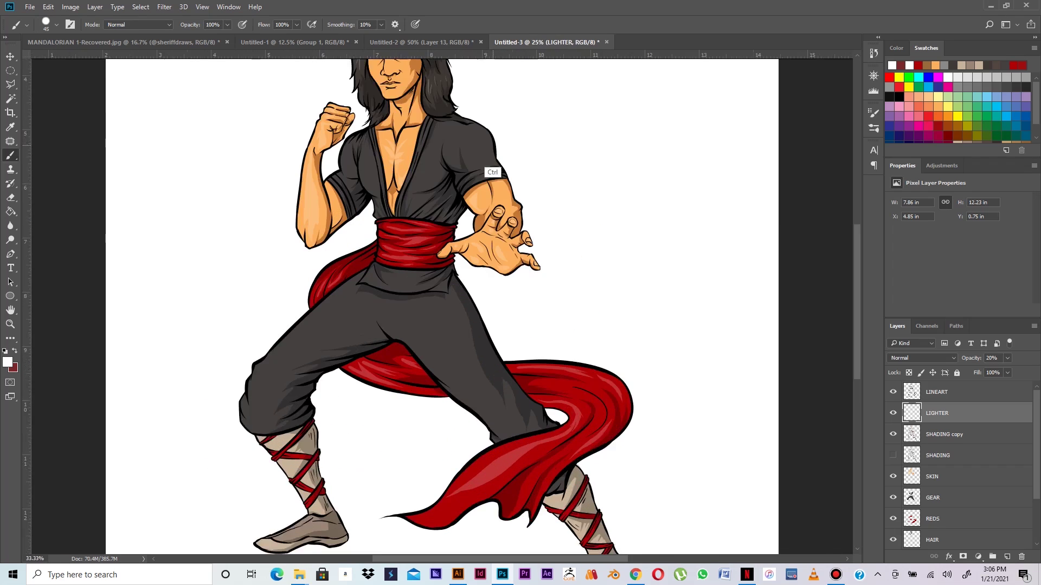
key(ctrl+plus)
drag(477, 141, 557, 344)
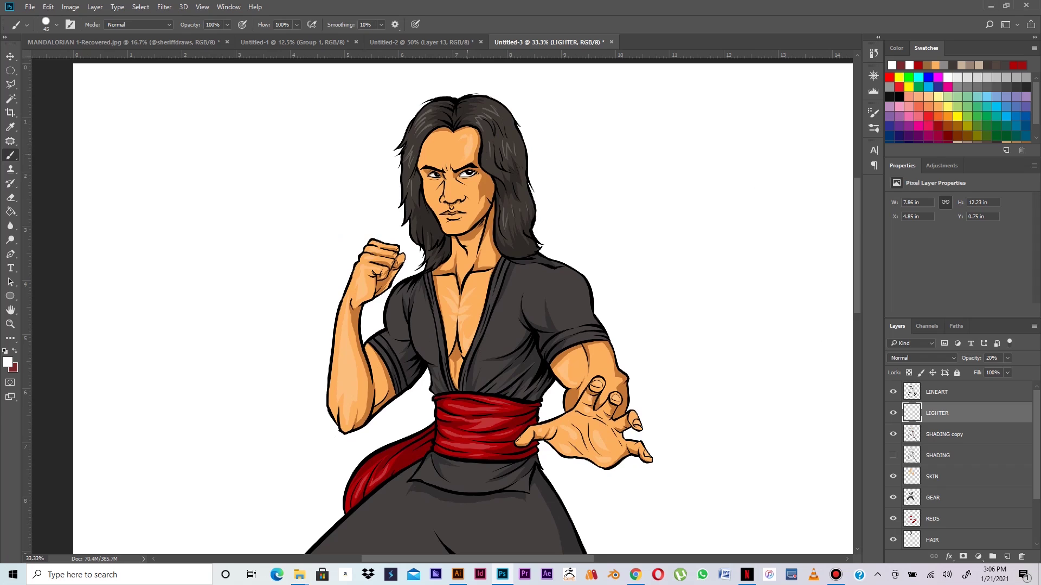
Step: Lower the LIGHTER layer's opacity to 16% and switch to the Eraser
click(1008, 358)
drag(993, 372, 991, 371)
click(447, 181)
key(e)
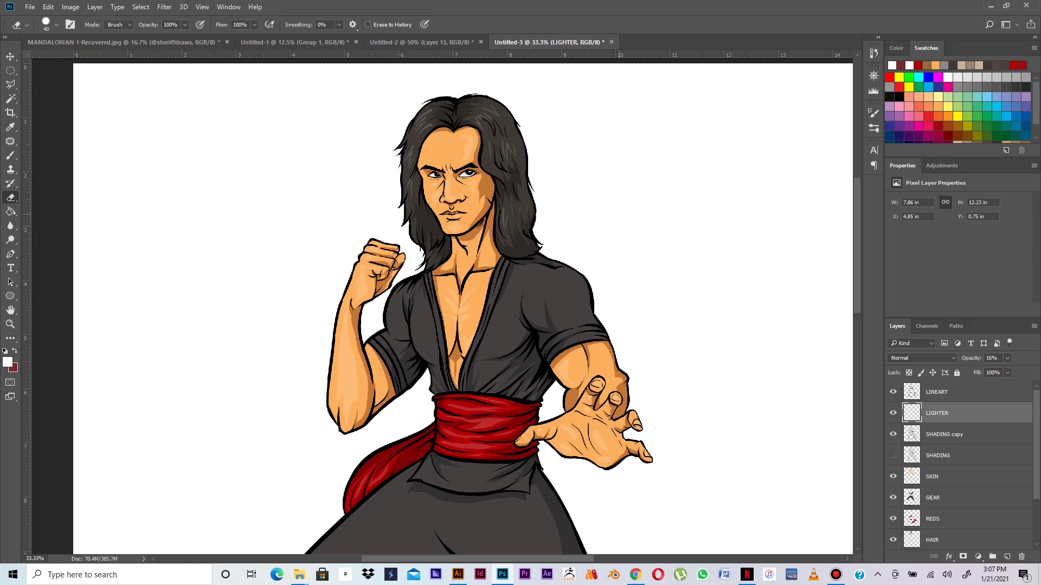
Step: Check the softened highlights from the legs up to the whole figure
drag(555, 345, 610, 168)
drag(570, 293, 576, 190)
key(ctrl+minus)
key(ctrl+minus)
key(ctrl+minus)
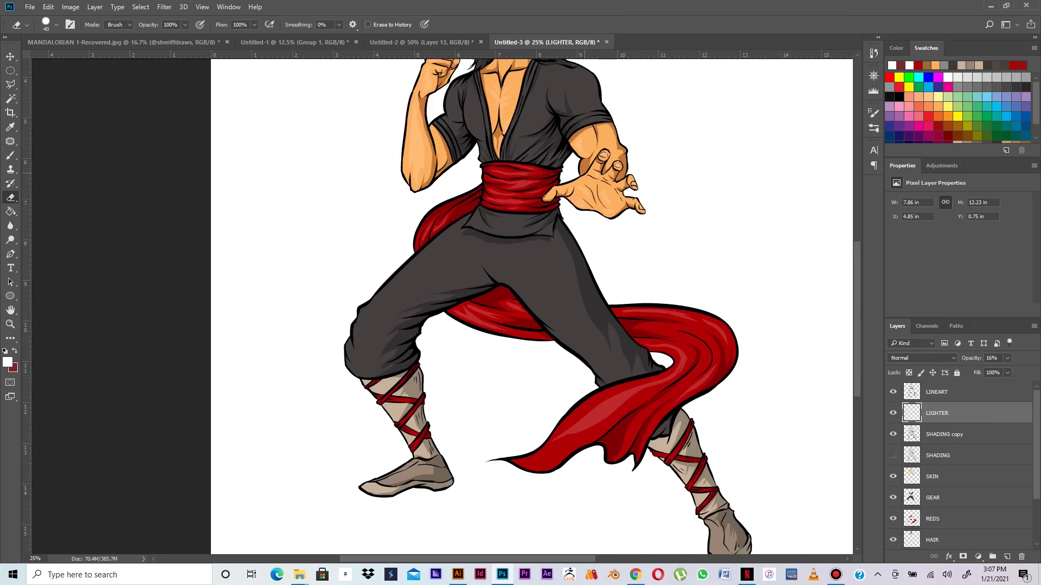
key(ctrl+plus)
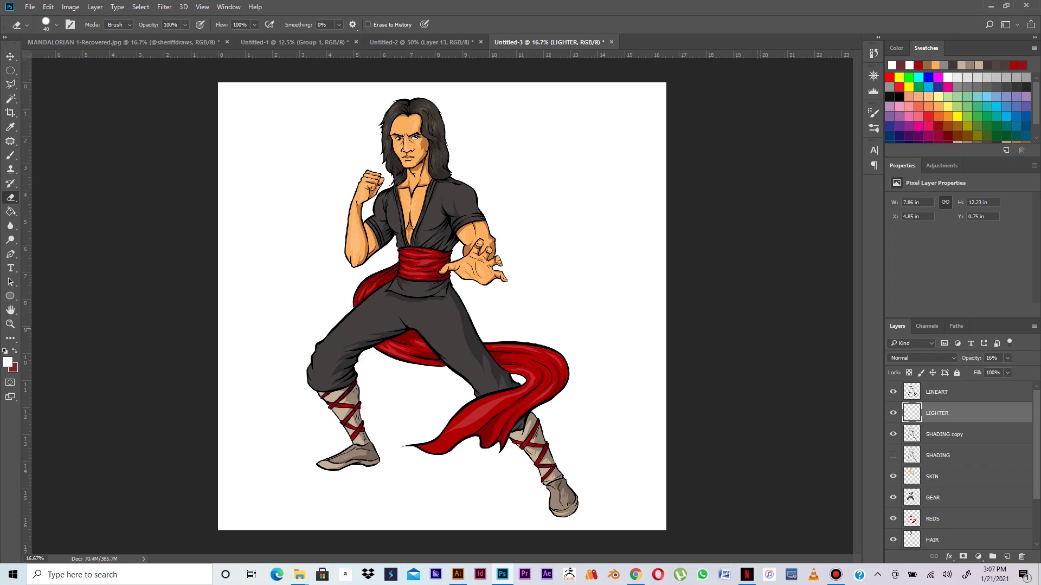
Step: On the LINEART layer, Magic Wand-select the face, raised forearm, trousers, sash bands and the shirt and sleeve areas beside the raised arm
click(937, 392)
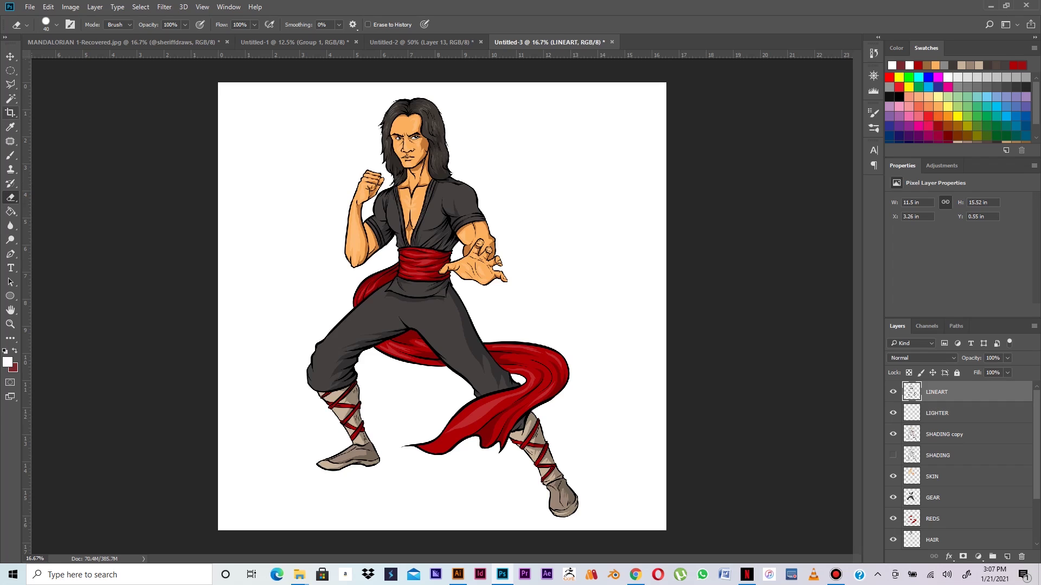
click(11, 99)
click(407, 125)
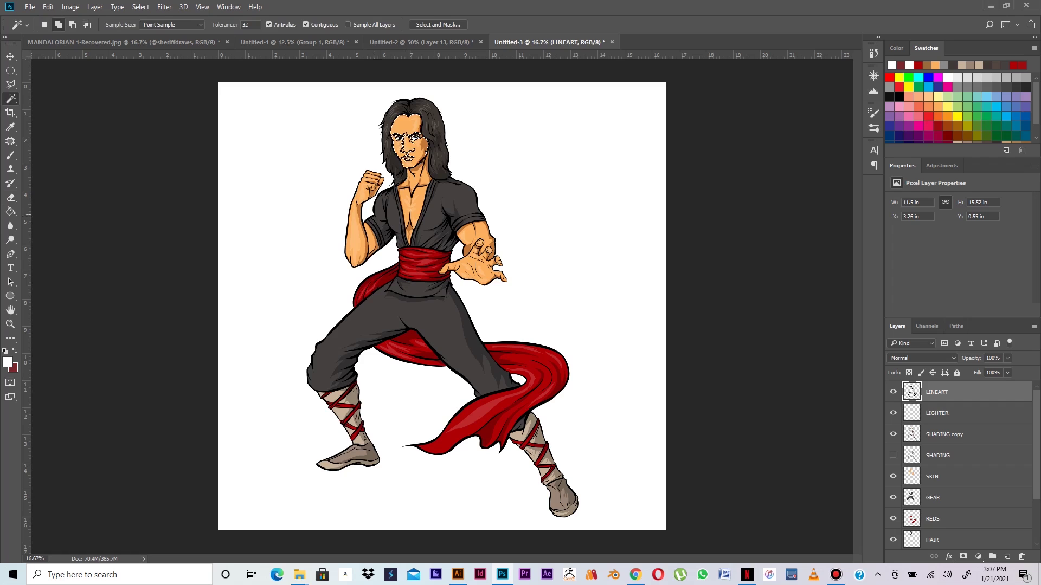
click(360, 216)
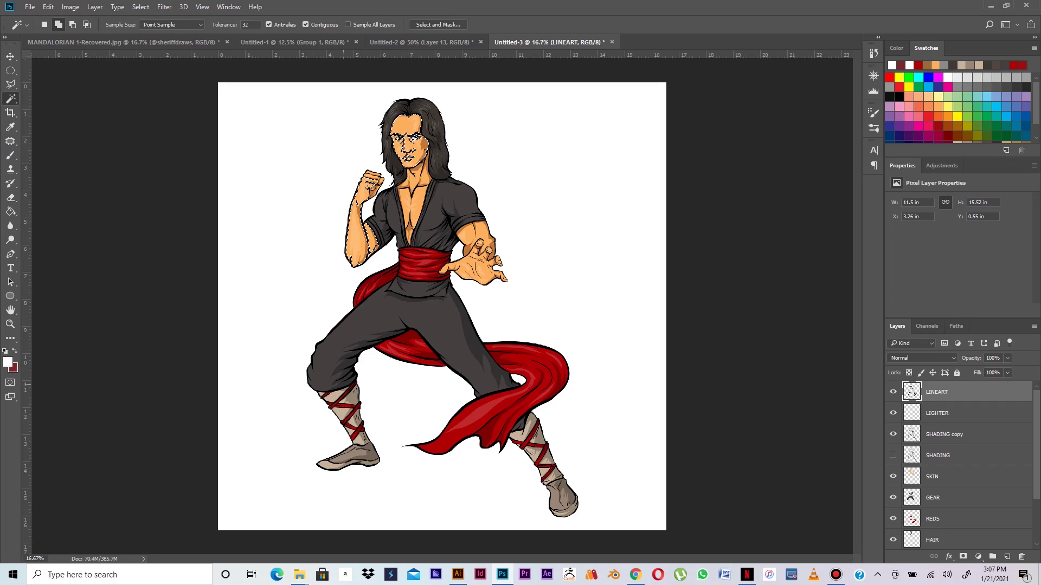
click(407, 310)
click(407, 266)
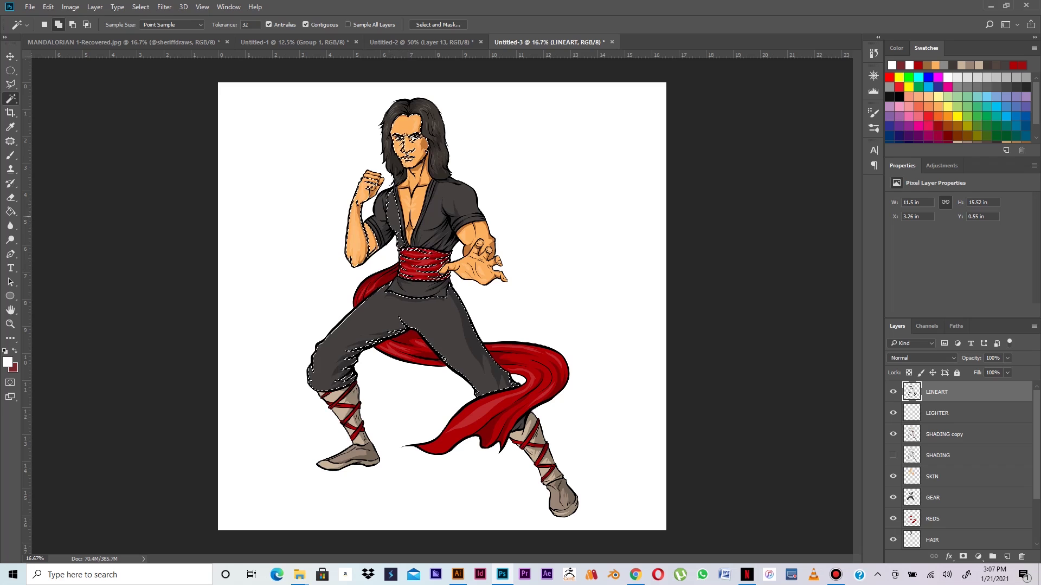
click(387, 213)
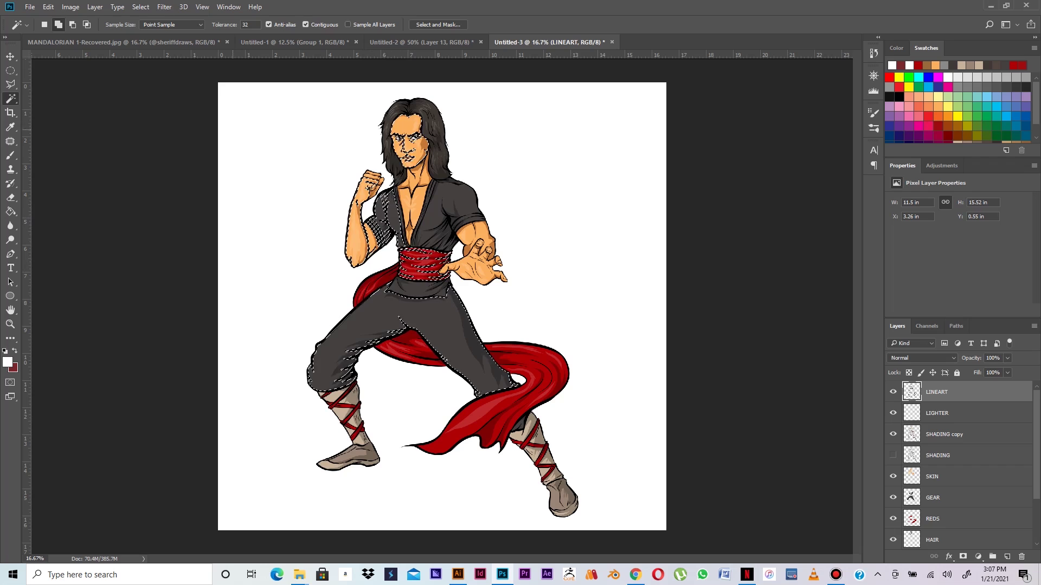
Step: Expand the selection by 3 pixels
click(164, 7)
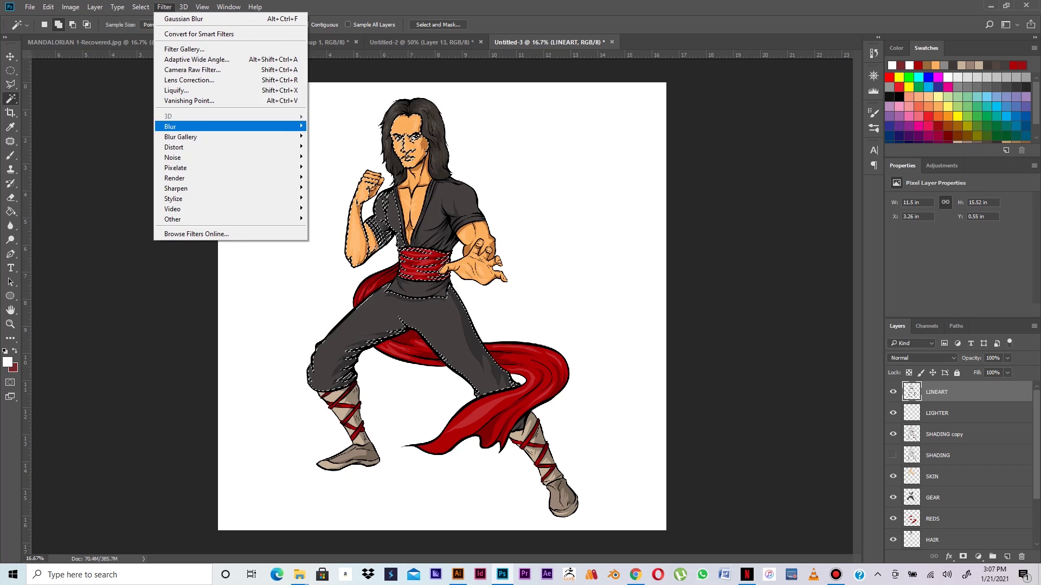
mouse_move(140, 7)
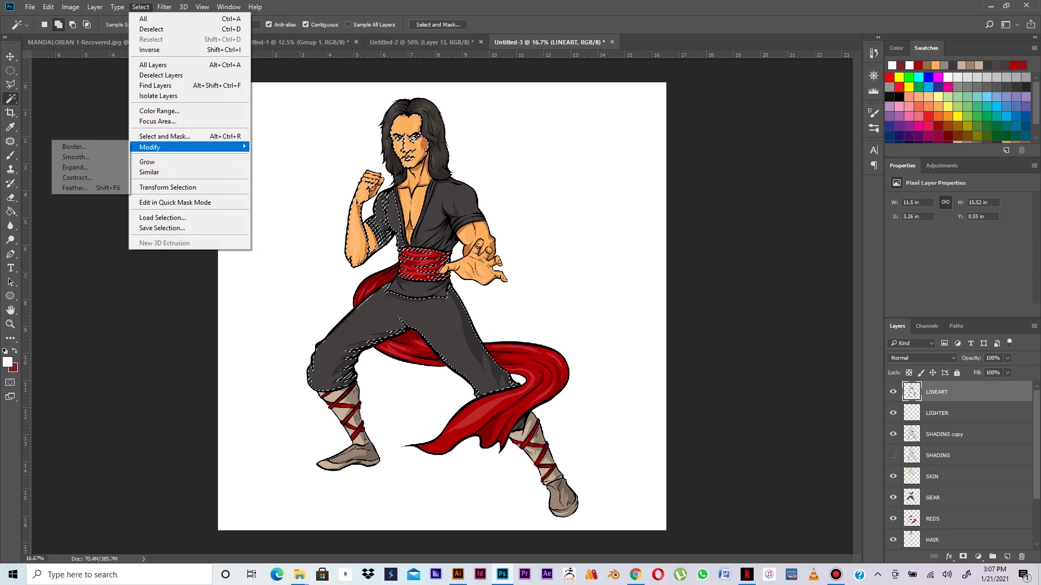
click(75, 167)
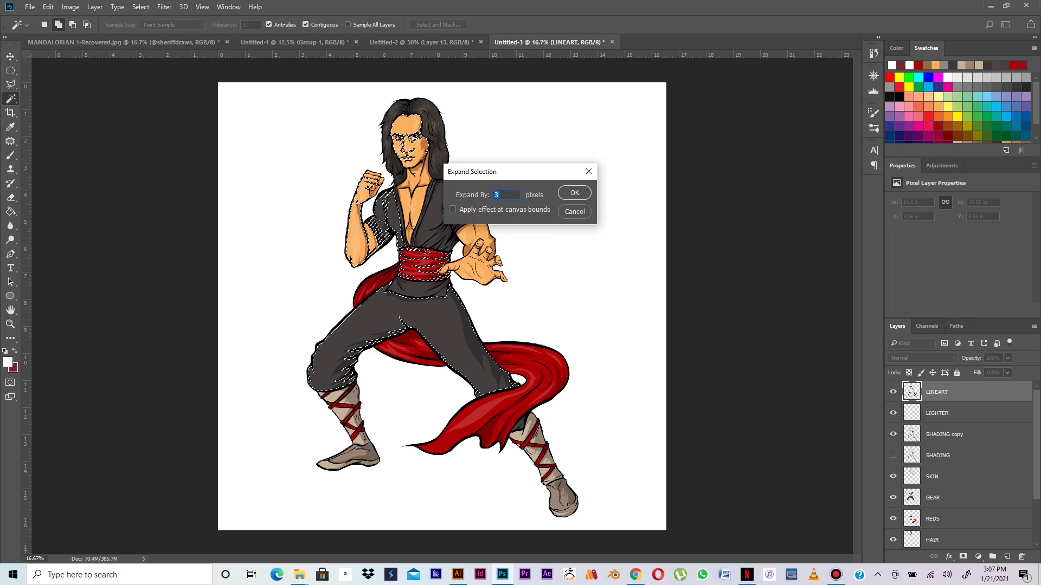
key(Return)
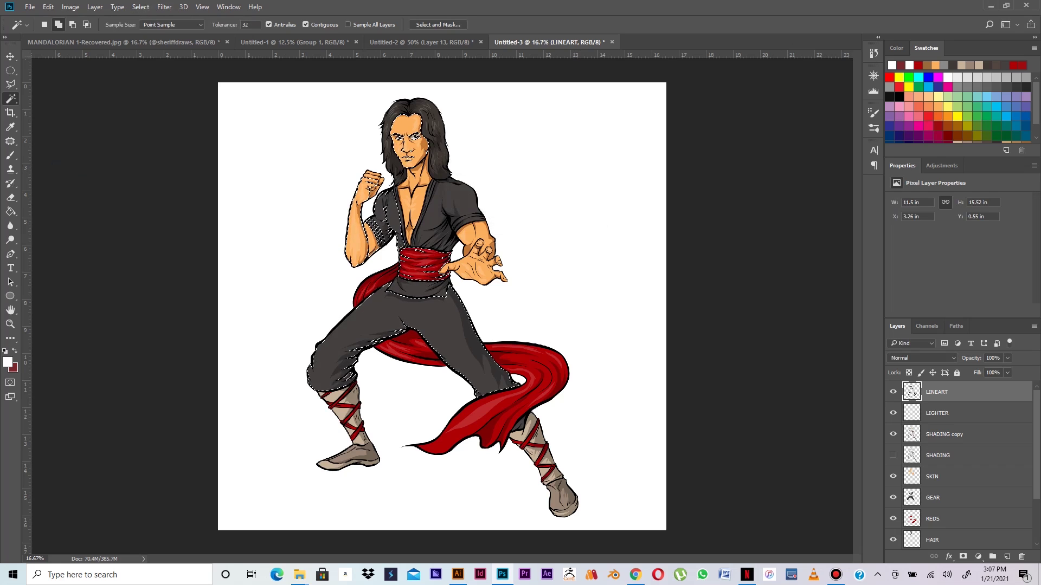
Step: Add a new layer directly above LIGHTER and name it LIGHTING
click(954, 413)
click(1006, 557)
double_click(934, 413)
text(LIGHTING)
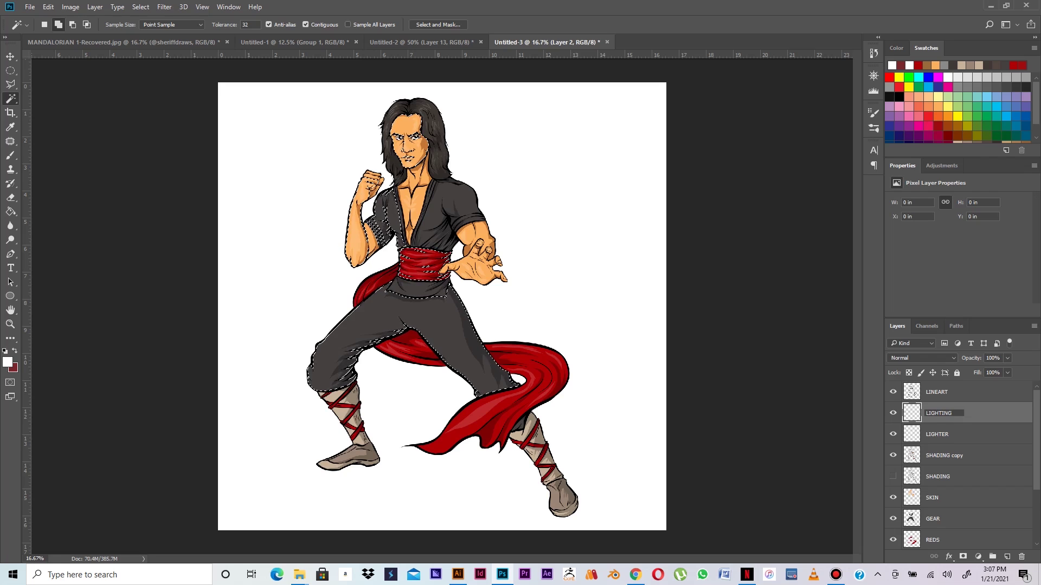
Step: Paint a light teal rim highlight along the outer edge of the bent leg's upper thigh with a size 20 brush
click(977, 96)
key(b)
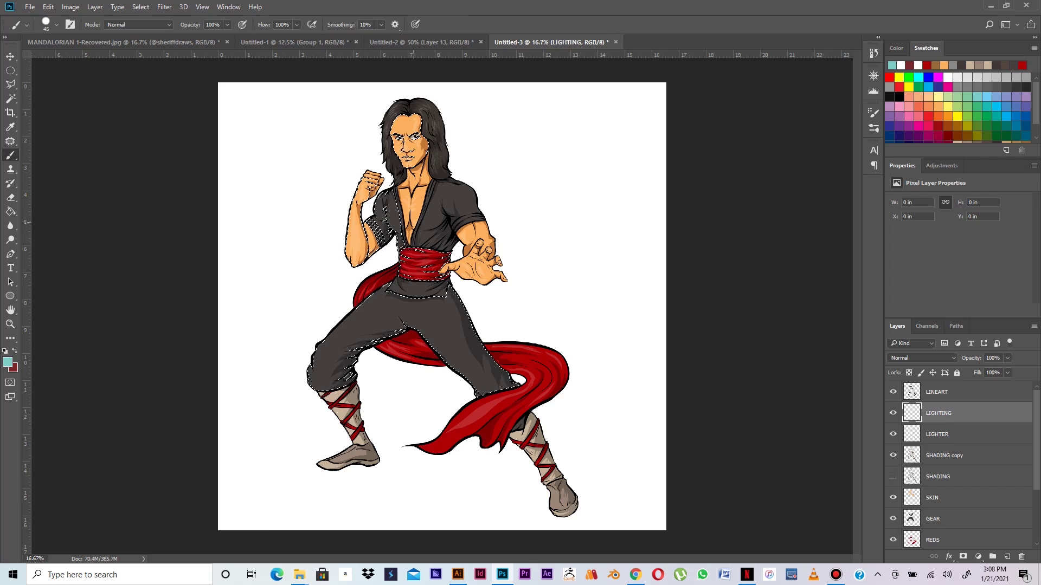
scroll(433, 281, up, 4)
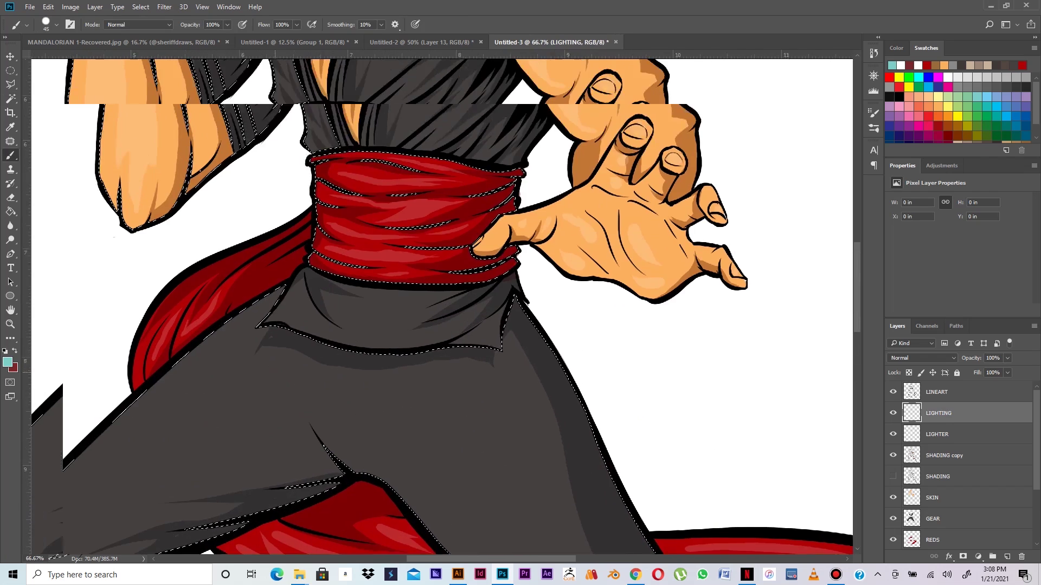
drag(275, 373, 368, 411)
key(bracketleft)
key(bracketleft)
key(bracketleft)
key(bracketleft)
key(bracketleft)
key(bracketleft)
key(bracketleft)
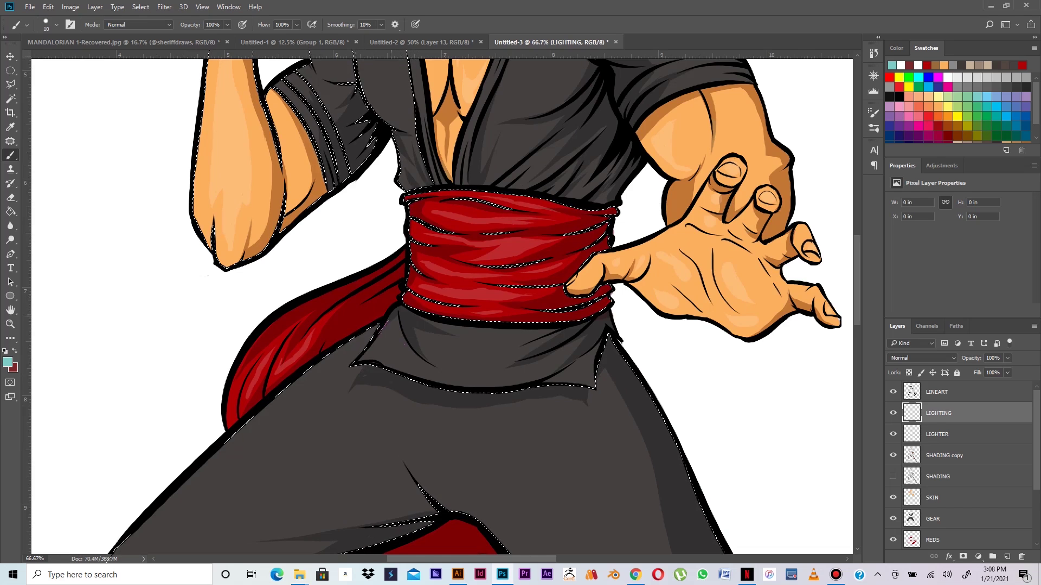
drag(352, 341, 379, 325)
key(bracketright)
key(bracketright)
mouse_move(318, 364)
mouse_down()
mouse_move(361, 339)
mouse_move(195, 468)
mouse_up()
drag(353, 363, 514, 219)
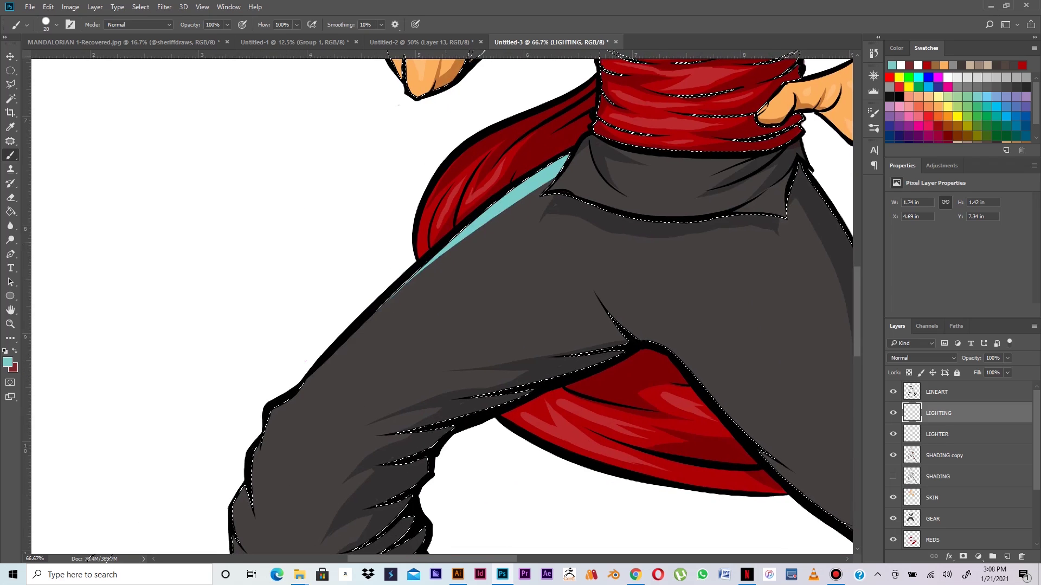
Step: Continue the teal rim highlight down the lower thigh, around the bent knee and along the trouser folds to the cuff
drag(446, 247, 336, 352)
mouse_move(402, 286)
mouse_down()
mouse_move(317, 369)
mouse_move(282, 429)
mouse_up()
mouse_move(333, 352)
mouse_down()
mouse_move(301, 396)
mouse_move(274, 412)
mouse_move(255, 534)
mouse_up()
mouse_move(252, 486)
mouse_down()
mouse_move(250, 506)
mouse_move(331, 331)
mouse_move(285, 382)
mouse_up()
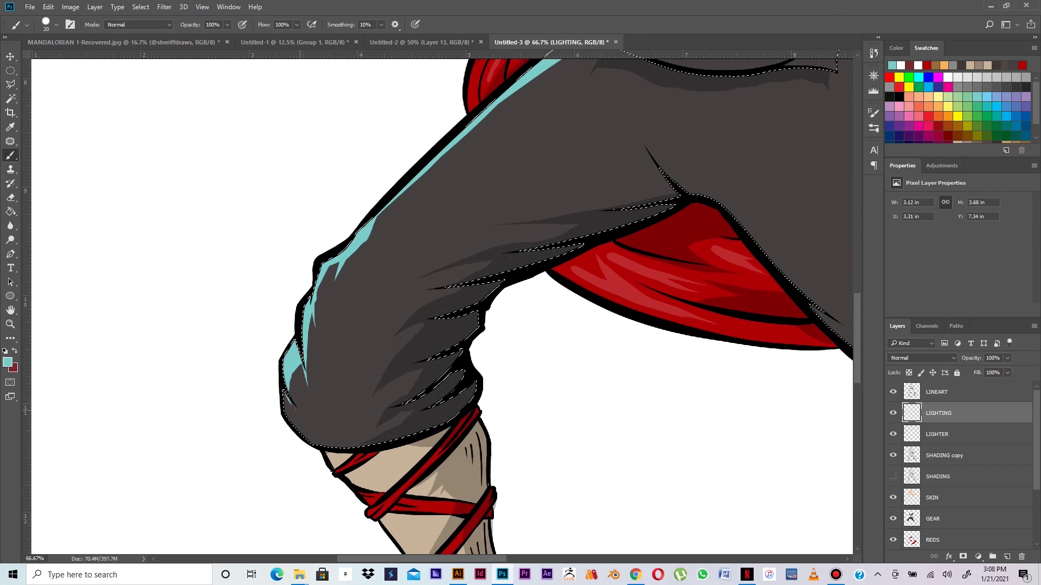
drag(284, 398, 296, 427)
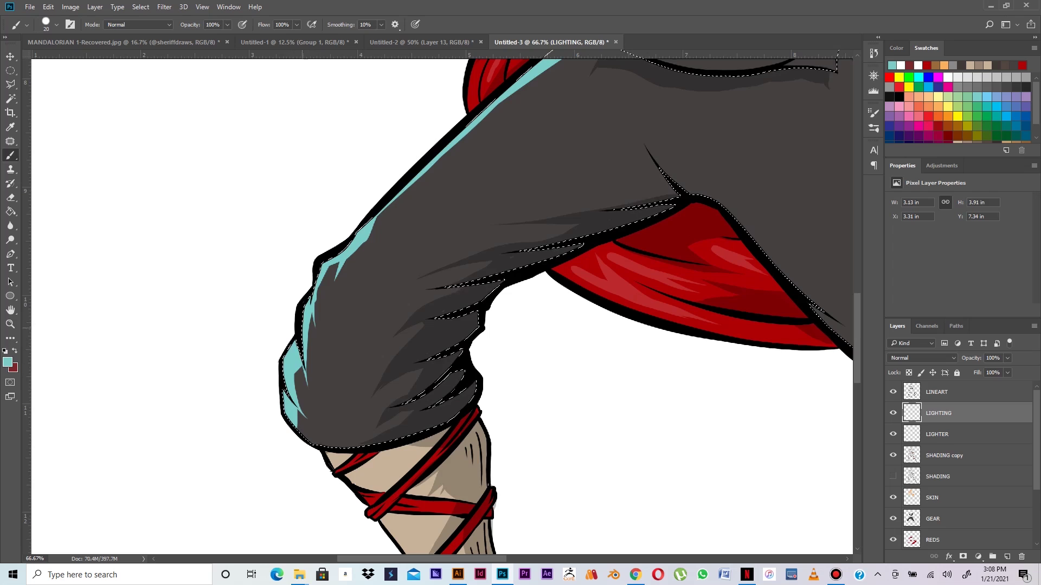
Step: Paint teal rim light on the waist sash bands along the side nearest the raised arm
drag(502, 207, 393, 529)
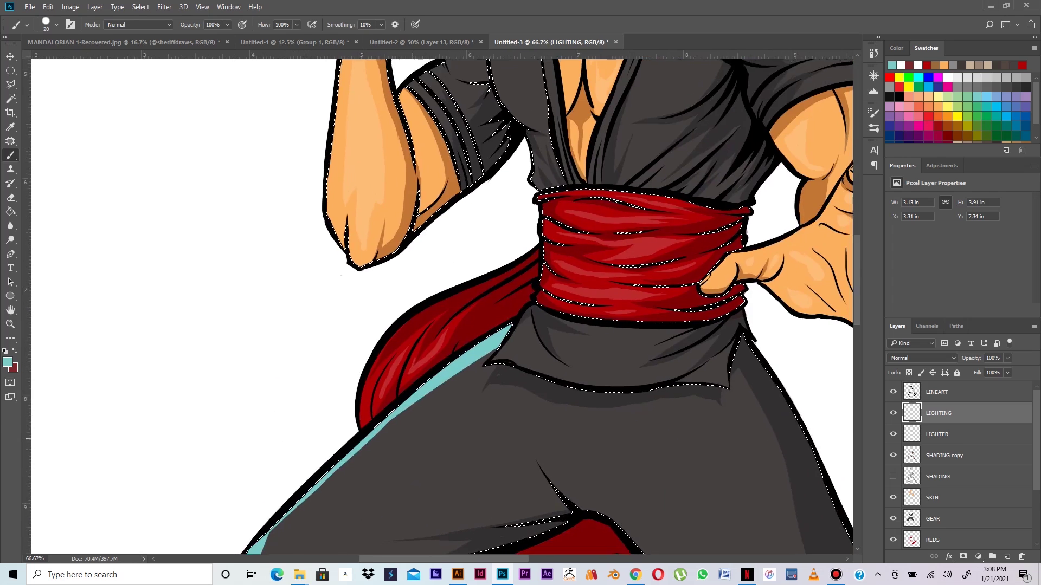
mouse_move(552, 201)
mouse_down()
mouse_move(547, 304)
mouse_move(583, 288)
mouse_up()
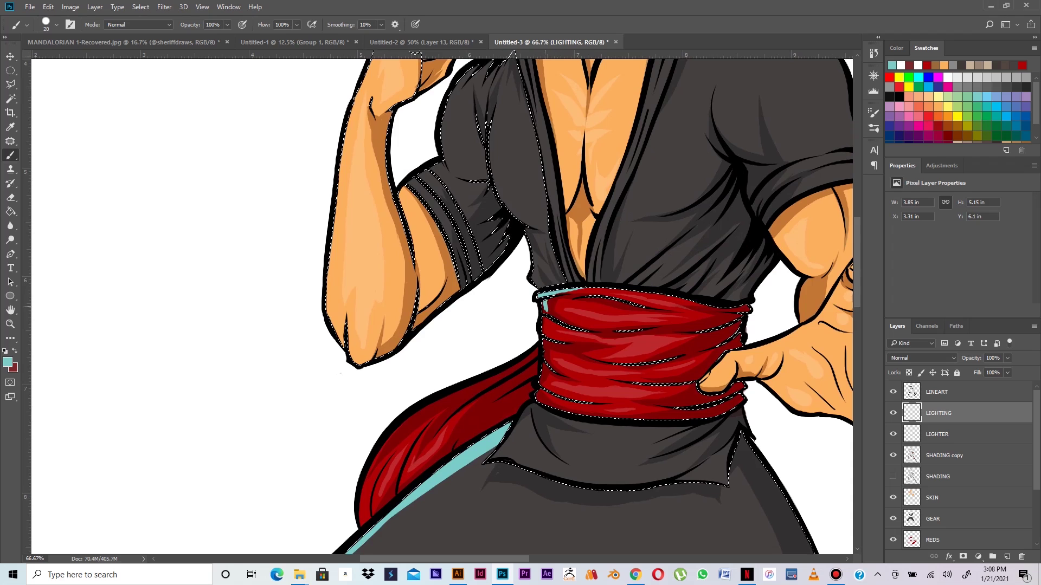
drag(545, 301, 545, 331)
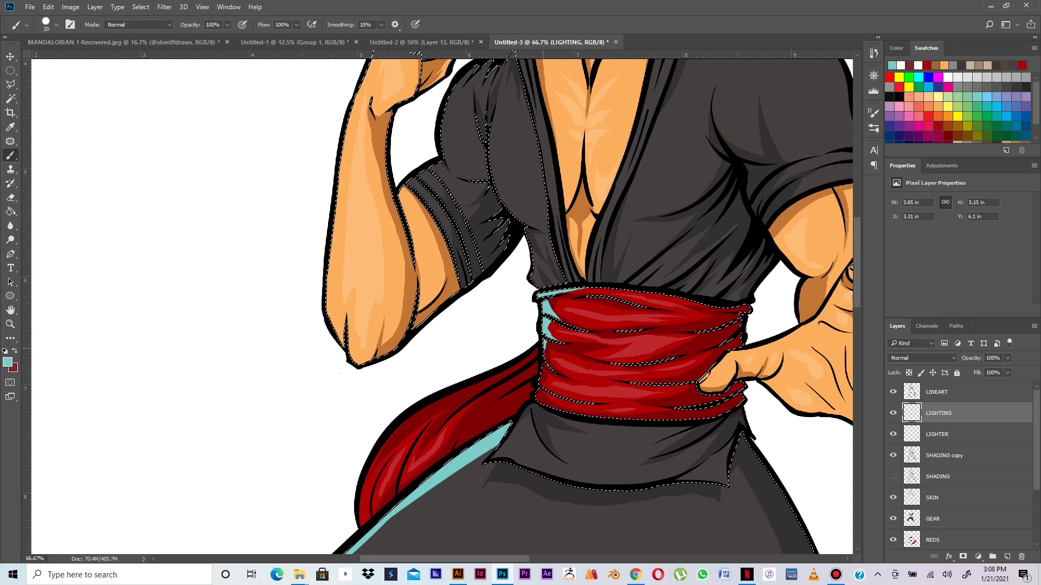
drag(543, 352, 548, 389)
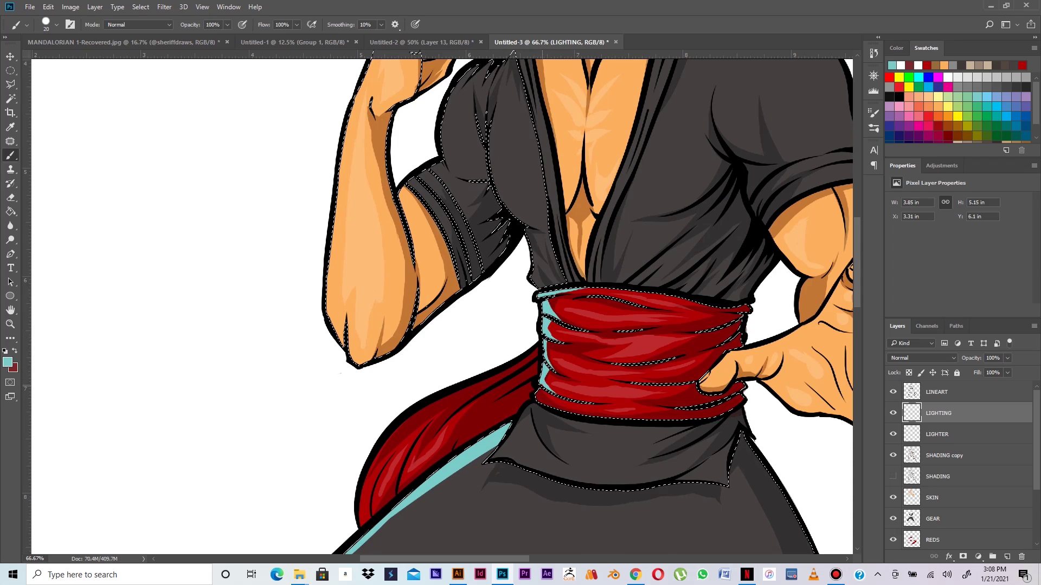
Step: Paint teal rim light down the shirt's chest fold and side, and along the shoulder and cuff of the raised arm's sleeve
scroll(442, 307, up, 3)
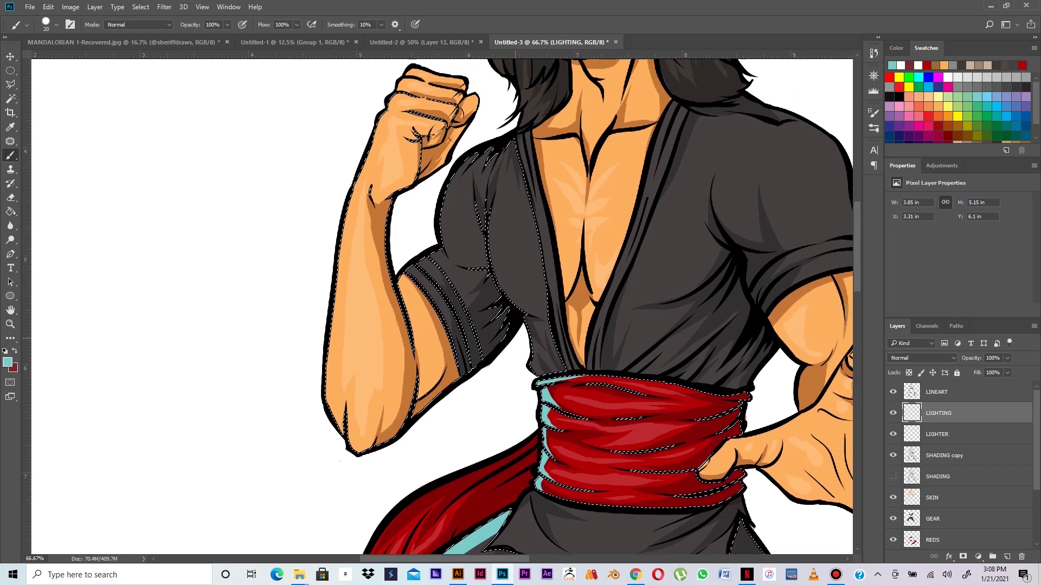
drag(490, 216, 506, 286)
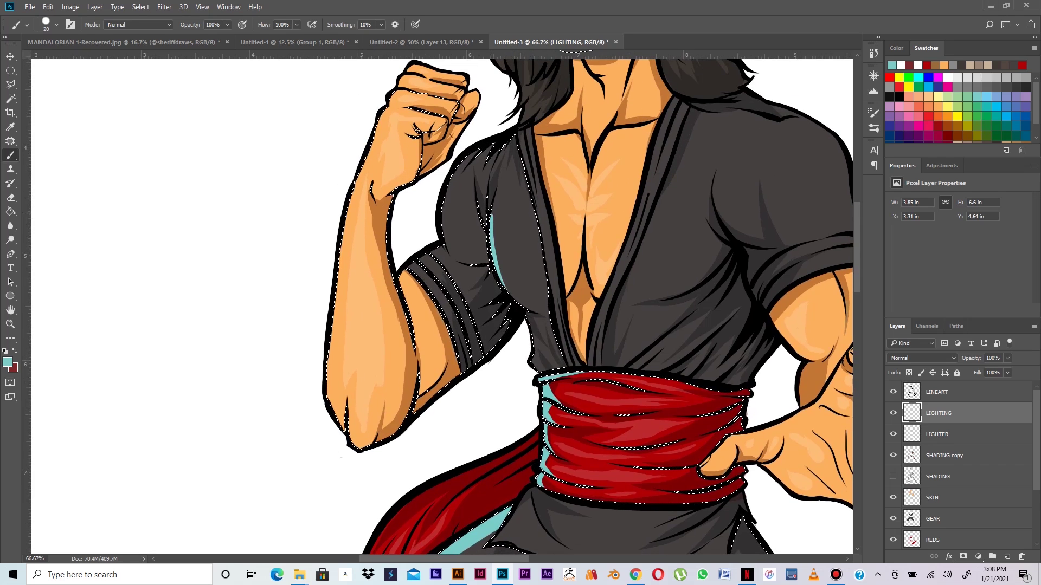
drag(492, 228, 492, 208)
drag(496, 266, 524, 307)
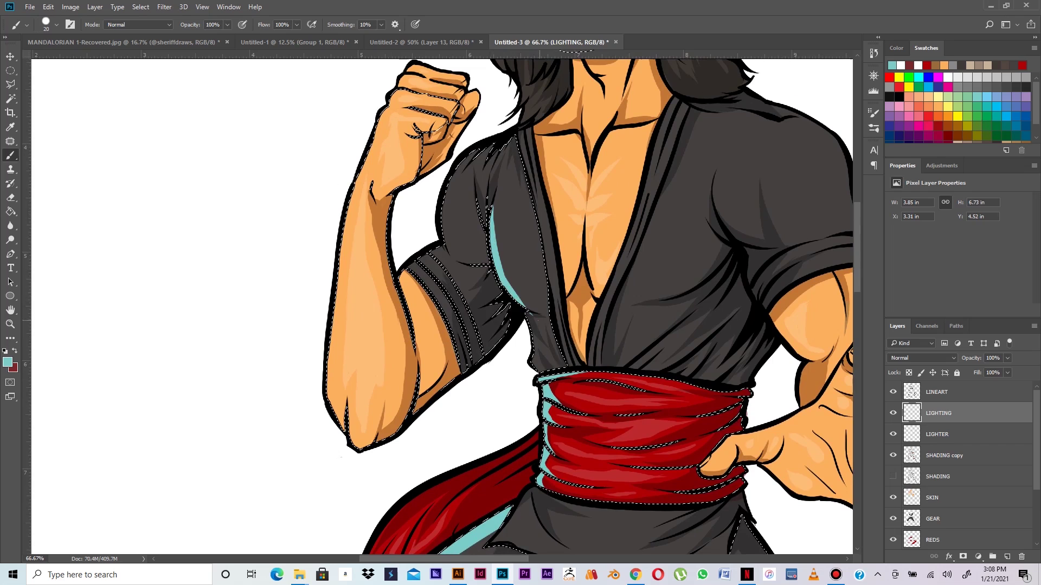
drag(526, 312, 531, 327)
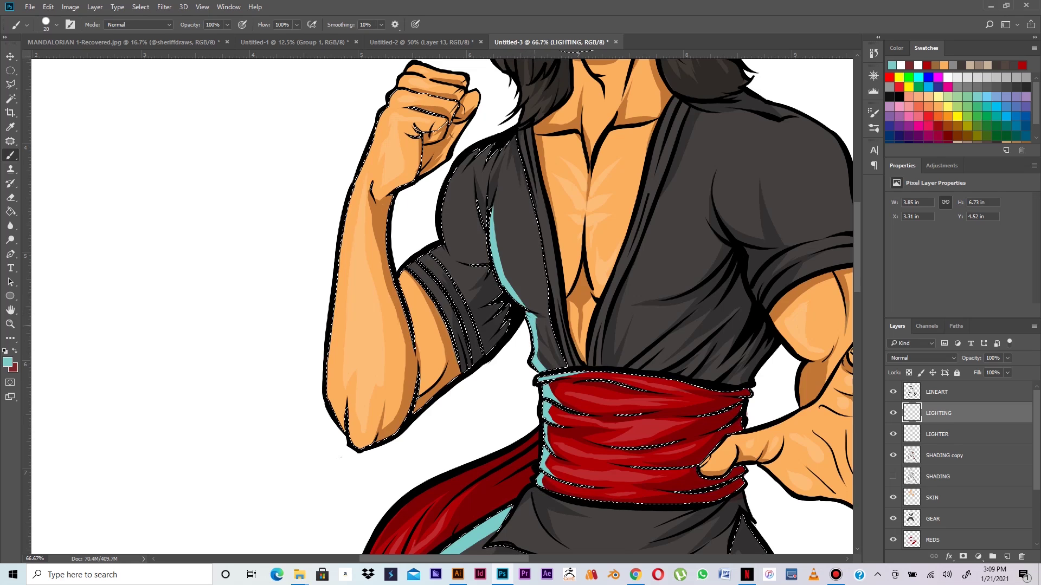
drag(476, 231, 518, 275)
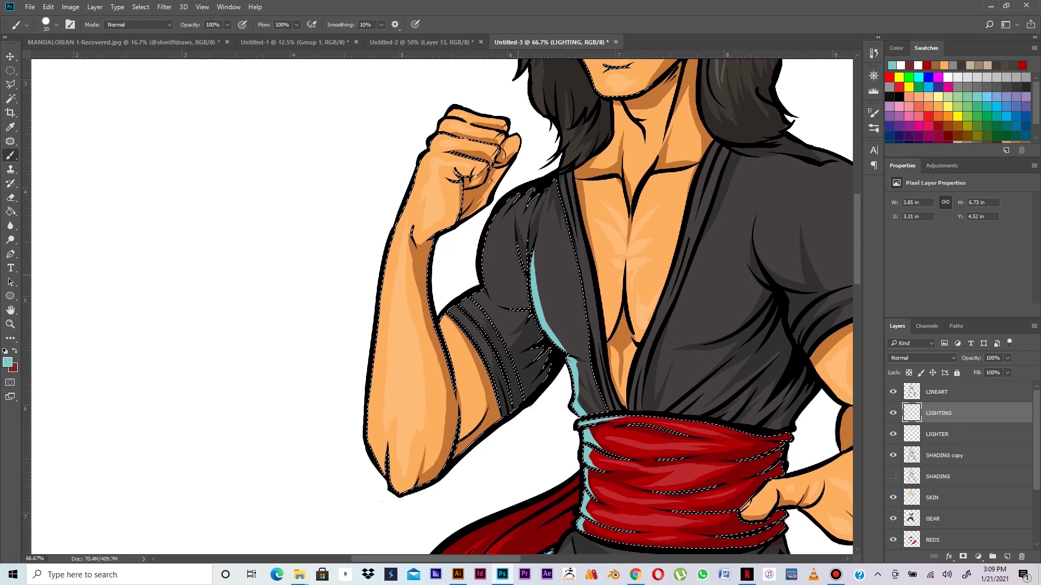
mouse_move(533, 189)
mouse_down()
mouse_move(492, 228)
mouse_move(486, 287)
mouse_up()
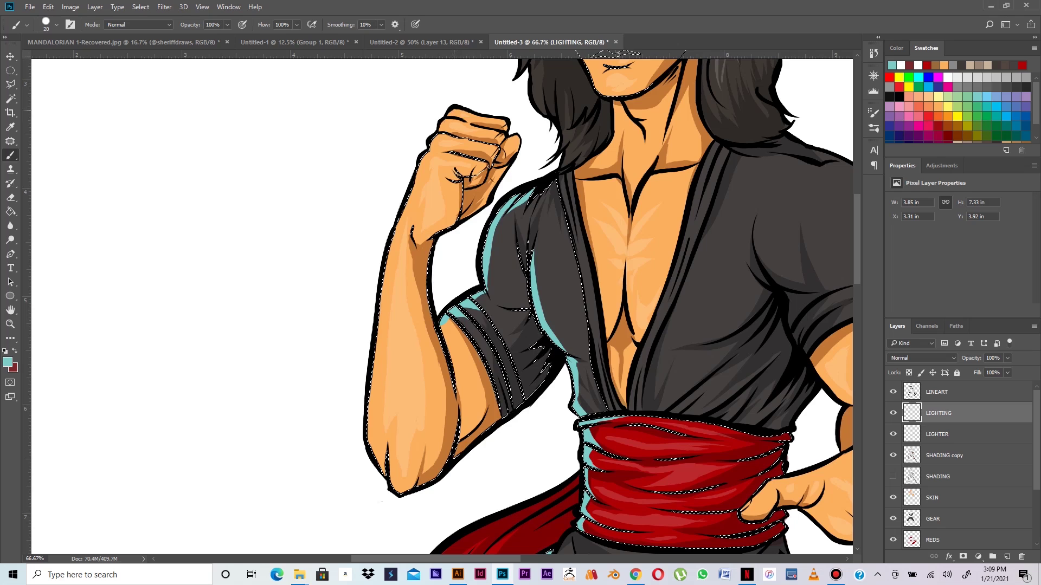
Step: Paint a teal rim light along the raised fist, forearm and elbow, clearing the selection before lighting the top knuckles
drag(434, 148, 419, 161)
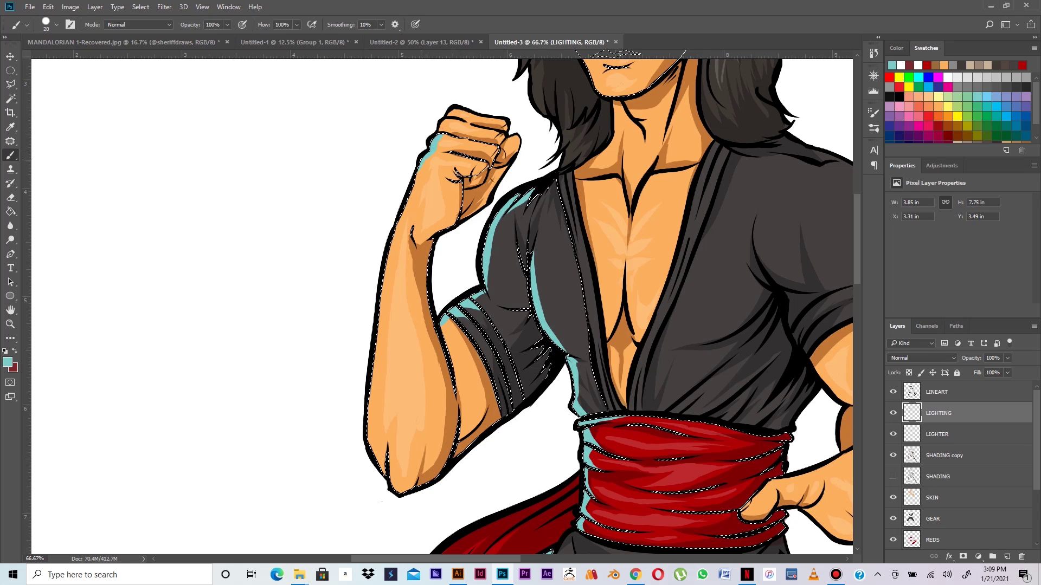
key(ctrl+z)
key(ctrl+shift+z)
key(ctrl+z)
key(ctrl+shift+z)
key(ctrl+z)
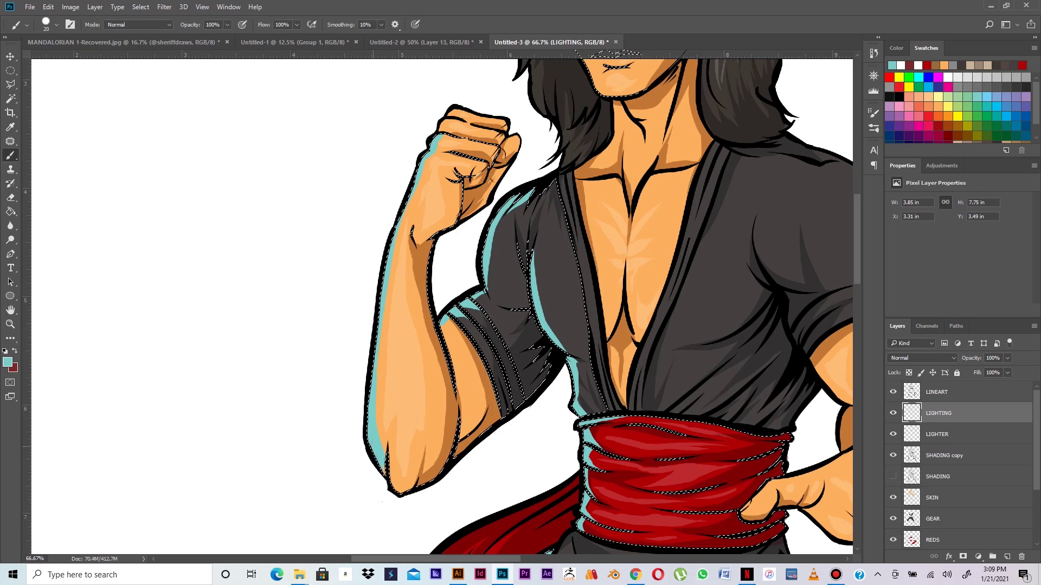
drag(385, 473, 394, 419)
drag(403, 491, 391, 480)
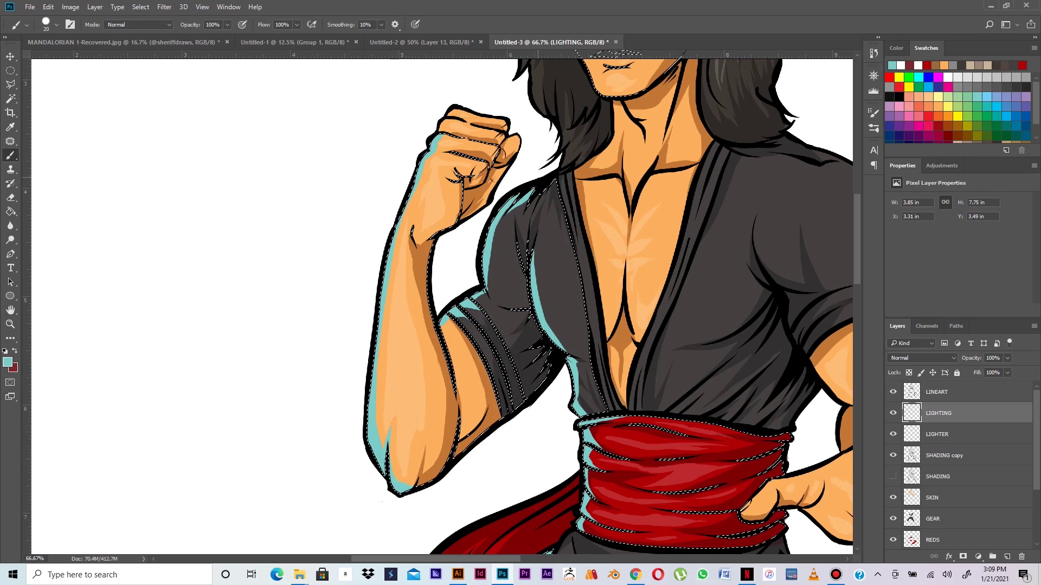
key(ctrl+d)
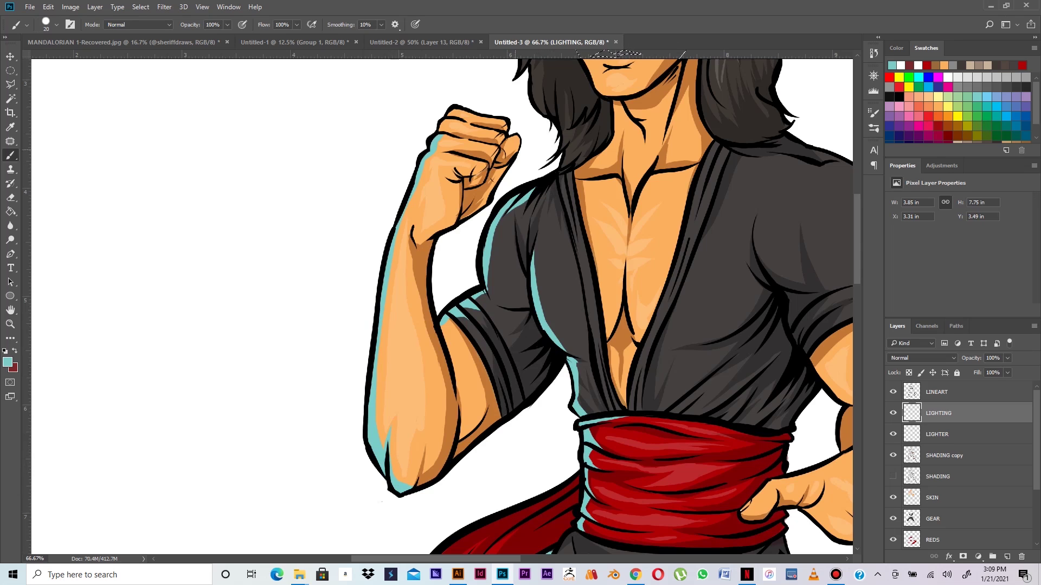
drag(439, 131, 448, 120)
Step: Thicken and even out the teal rim highlight along the bent leg's thigh and knee
key(ctrl+minus)
key(ctrl+minus)
key(ctrl+minus)
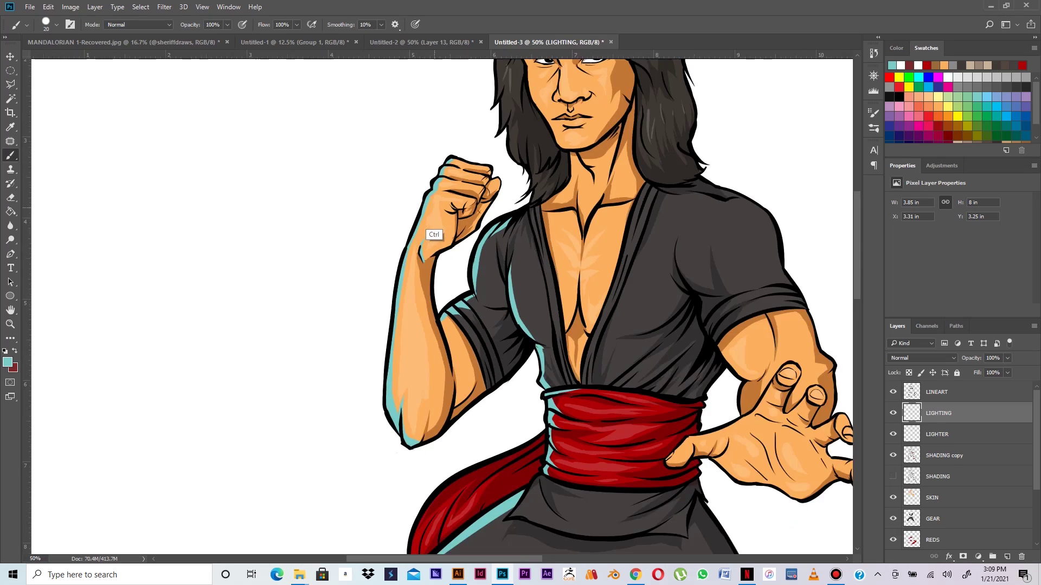
key(ctrl+plus)
key(ctrl+plus)
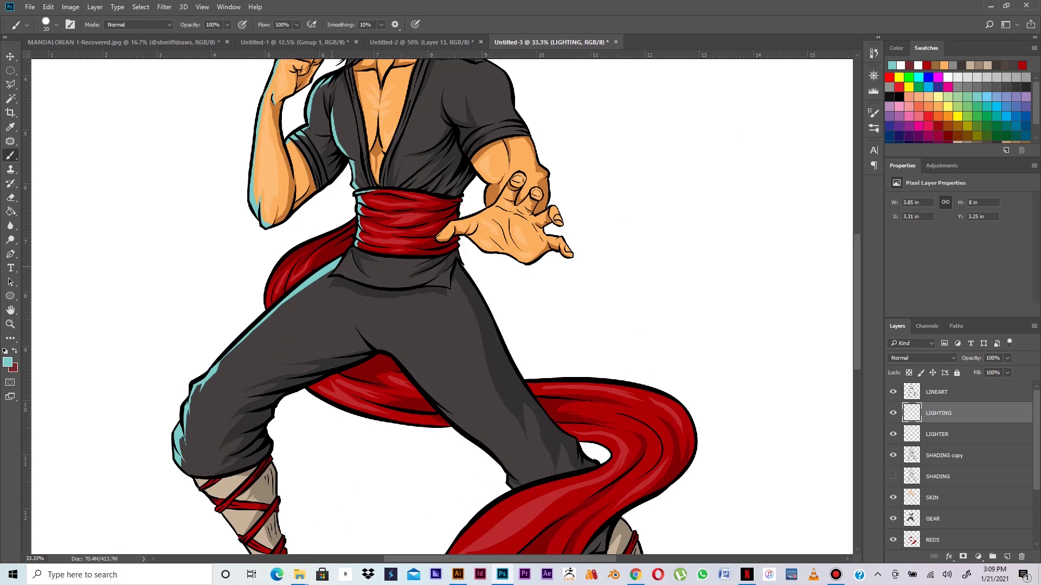
drag(313, 281, 265, 321)
mouse_move(315, 280)
mouse_down()
mouse_move(247, 331)
mouse_move(272, 317)
mouse_up()
mouse_move(219, 367)
mouse_down()
mouse_move(197, 398)
mouse_move(200, 386)
mouse_move(189, 427)
mouse_up()
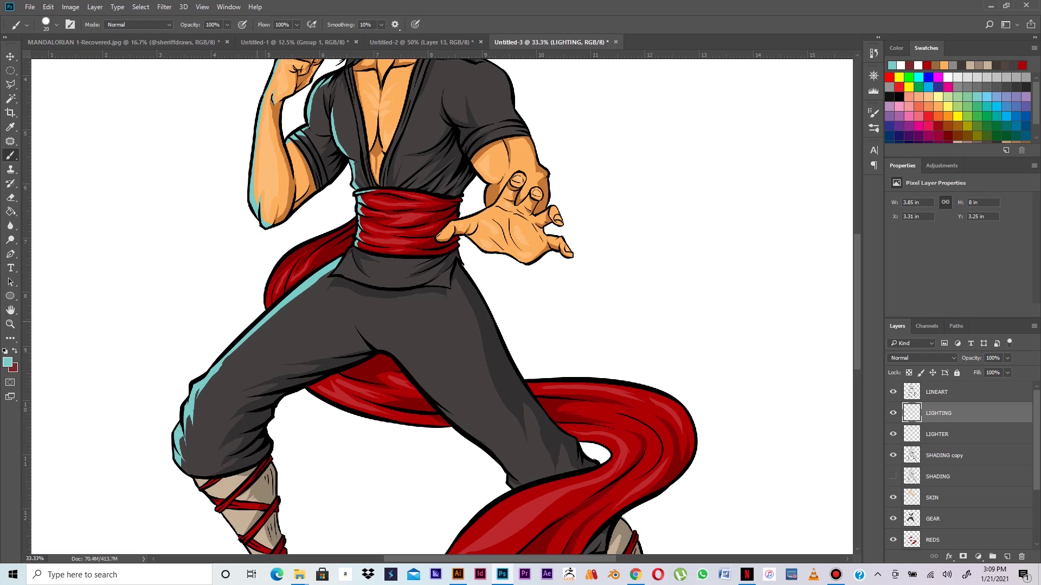
mouse_move(238, 347)
mouse_down()
mouse_move(216, 373)
mouse_move(251, 336)
mouse_up()
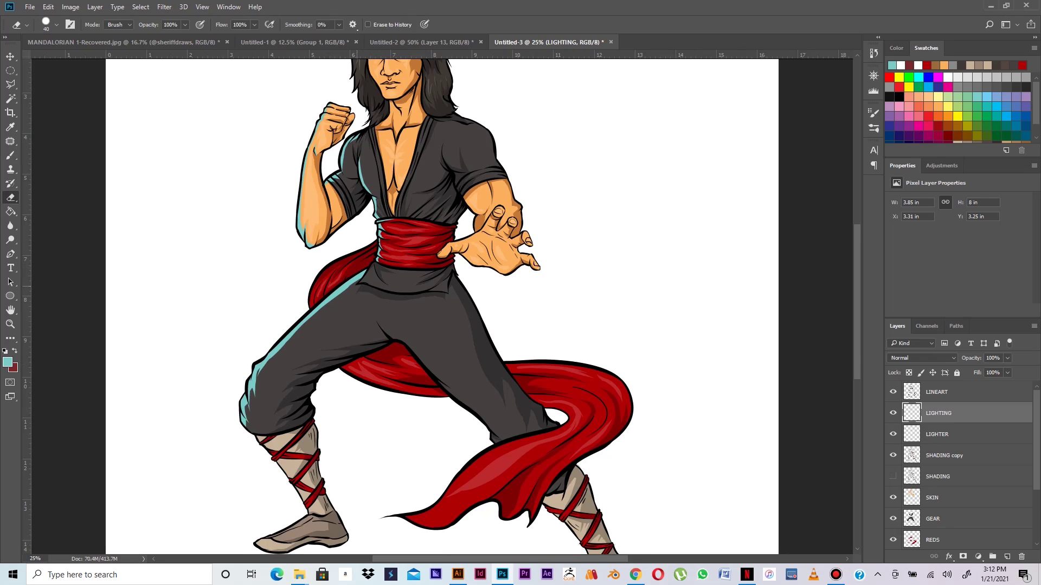
Step: Trim the teal highlight along the upper thigh with the Eraser and return to the Brush
key(ctrl)
drag(369, 272, 326, 305)
key(b)
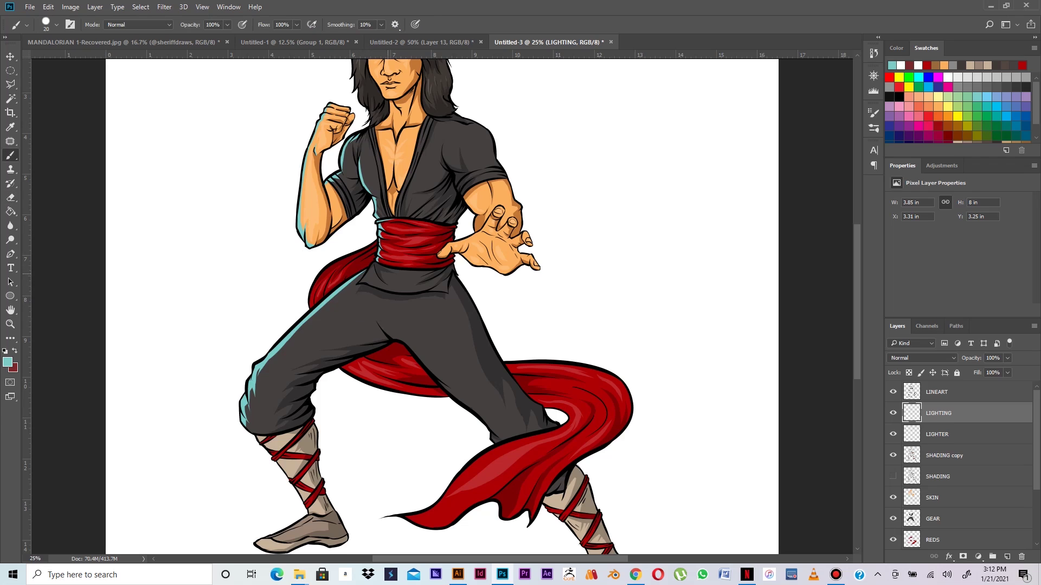
Step: Paint teal rim light along the side and lower corner of the shirt flap just beneath the red waist sash
key(ctrl+plus)
key(ctrl+plus)
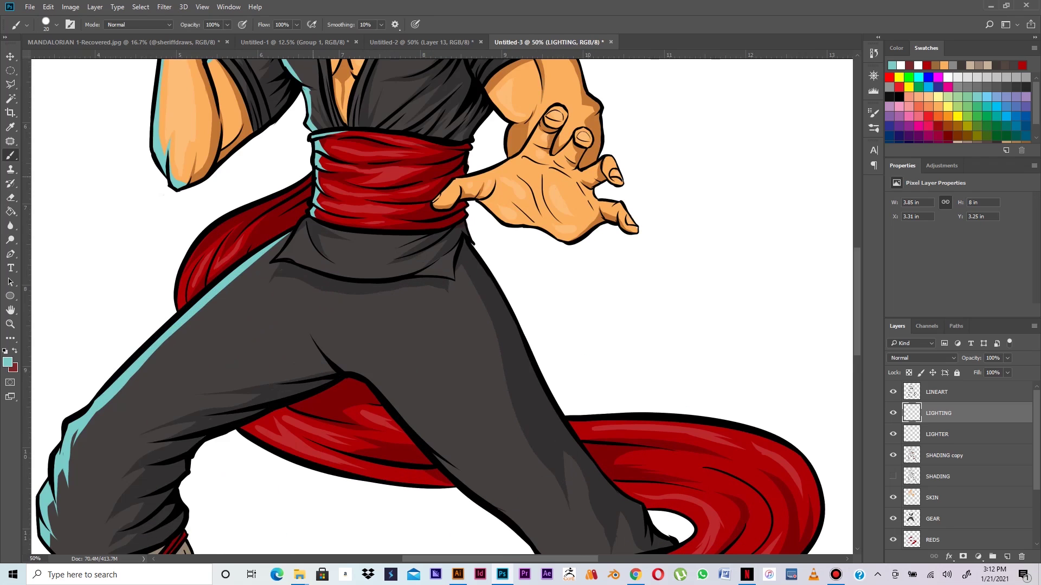
drag(308, 217, 319, 253)
drag(308, 218, 282, 258)
mouse_move(298, 256)
mouse_down()
mouse_move(285, 263)
mouse_move(327, 270)
mouse_up()
drag(297, 258, 328, 273)
Step: Paint teal rim light along the red sash tail behind the hip and trim it with a smaller Eraser
mouse_move(312, 192)
mouse_down()
mouse_move(271, 211)
mouse_move(307, 182)
mouse_move(249, 209)
mouse_up()
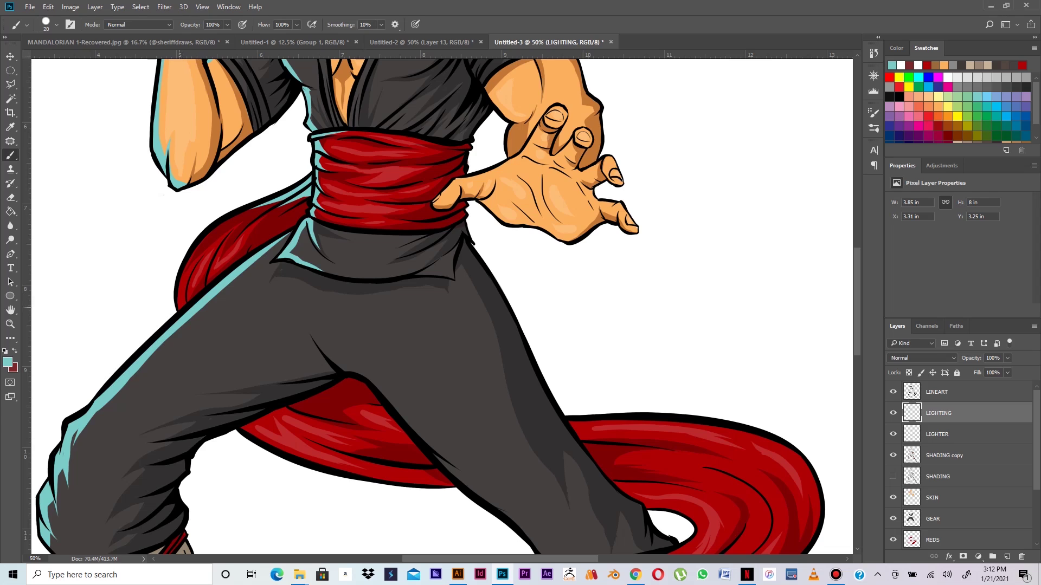
drag(183, 280, 180, 308)
key(ctrl+z)
mouse_move(182, 308)
mouse_down()
mouse_move(192, 262)
mouse_move(179, 300)
mouse_up()
mouse_move(183, 290)
mouse_down()
mouse_move(181, 307)
mouse_move(212, 248)
mouse_up()
key(e)
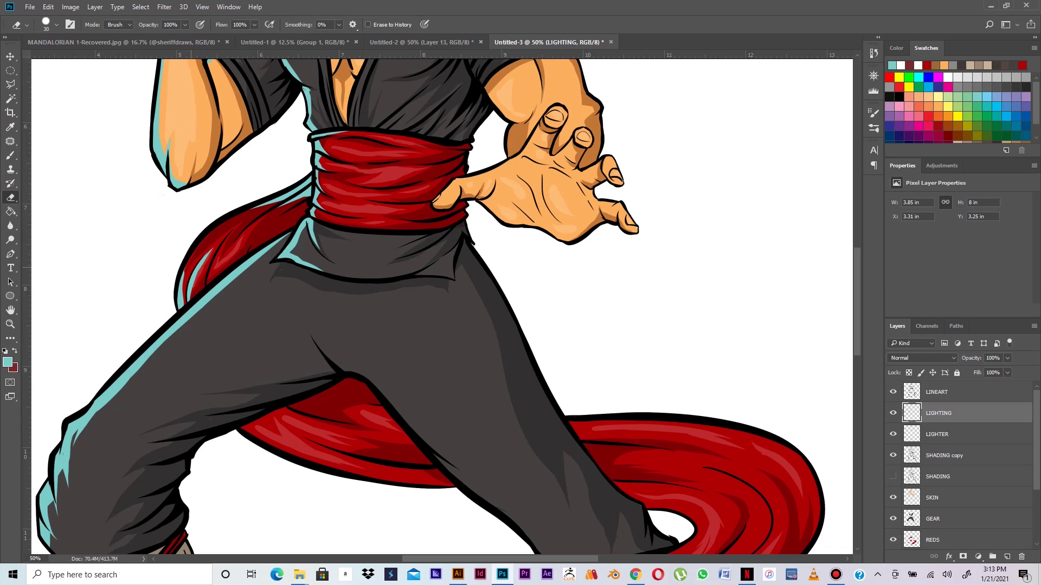
key(bracketleft)
drag(187, 265, 184, 307)
drag(208, 253, 192, 295)
Step: Paint teal rim light on the sash beneath the bent thigh and down the inner edge of the straight leg to its cuff
key(b)
mouse_move(287, 439)
mouse_down()
mouse_move(281, 358)
mouse_move(260, 361)
mouse_move(278, 370)
mouse_up()
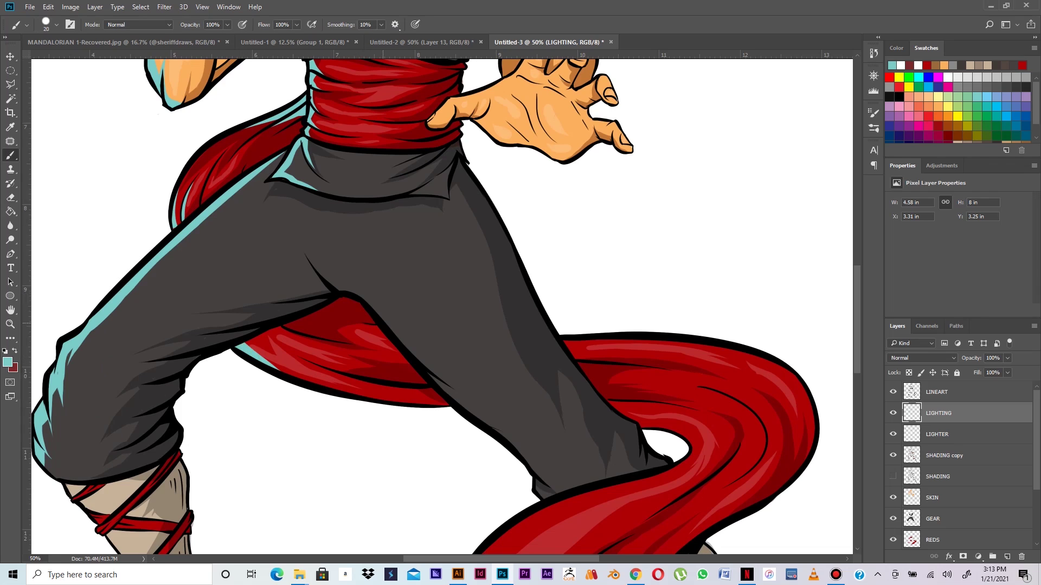
drag(369, 304, 507, 438)
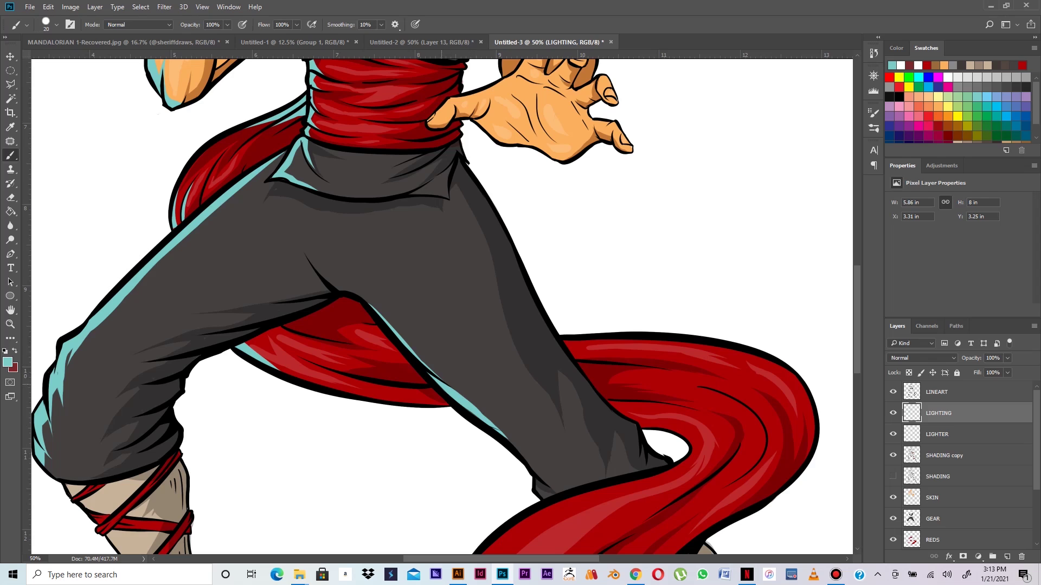
mouse_move(488, 414)
mouse_down()
mouse_move(548, 480)
mouse_move(547, 496)
mouse_up()
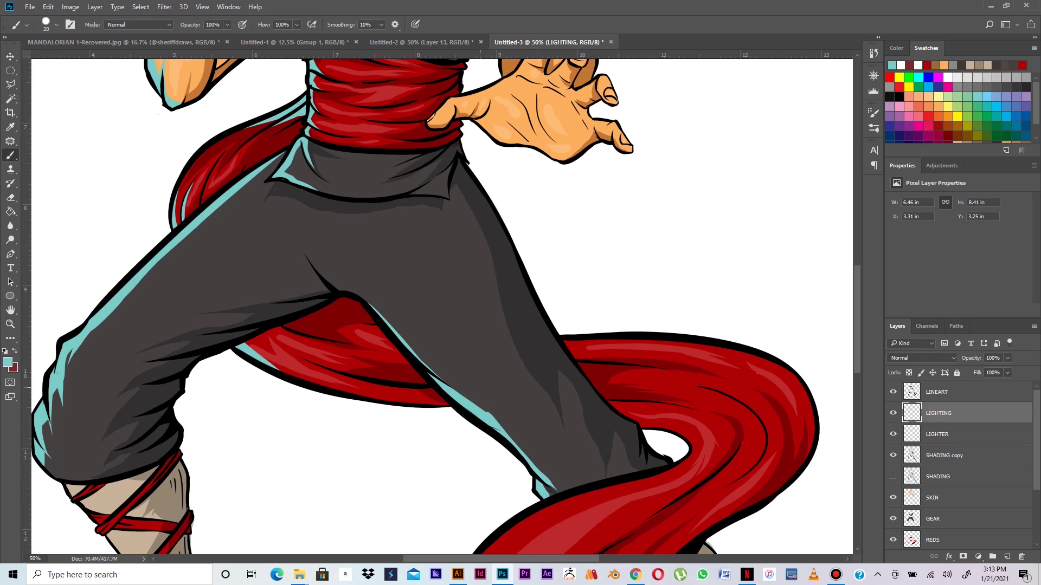
drag(444, 380, 490, 412)
Step: Paint a tapering teal rim light along the upper edge of the sash's flowing end down to its pointed tip
drag(631, 469, 635, 300)
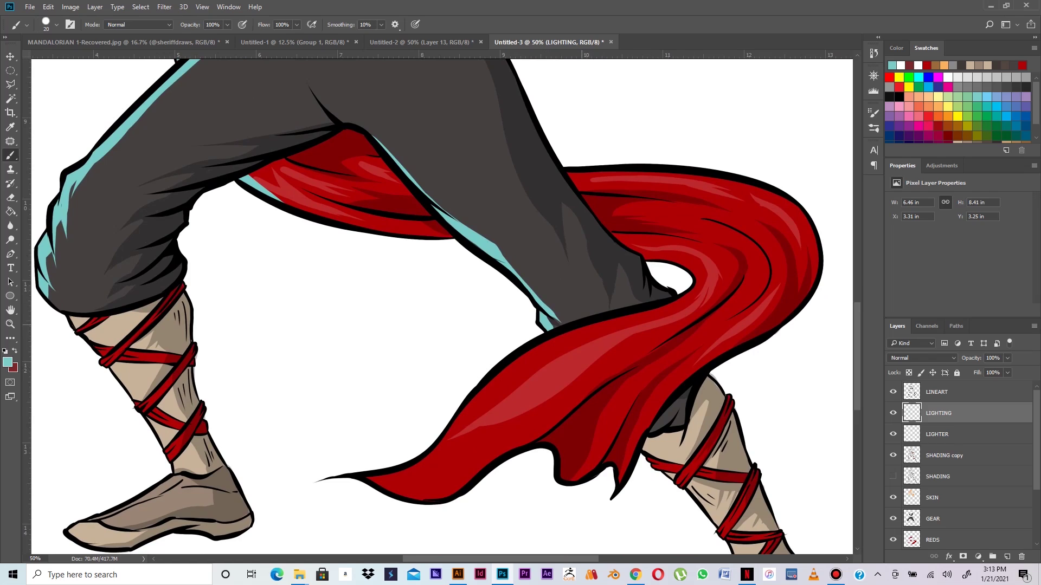
drag(606, 323, 471, 412)
mouse_move(607, 321)
mouse_down()
mouse_move(573, 329)
mouse_move(471, 424)
mouse_up()
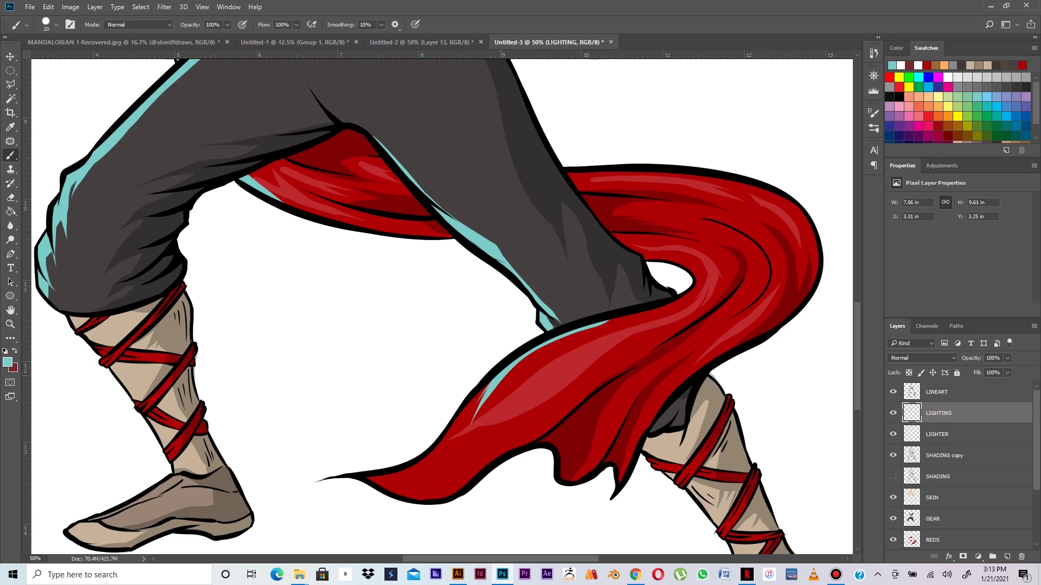
drag(491, 379, 446, 441)
mouse_move(473, 398)
mouse_down()
mouse_move(436, 452)
mouse_move(451, 438)
mouse_move(404, 470)
mouse_up()
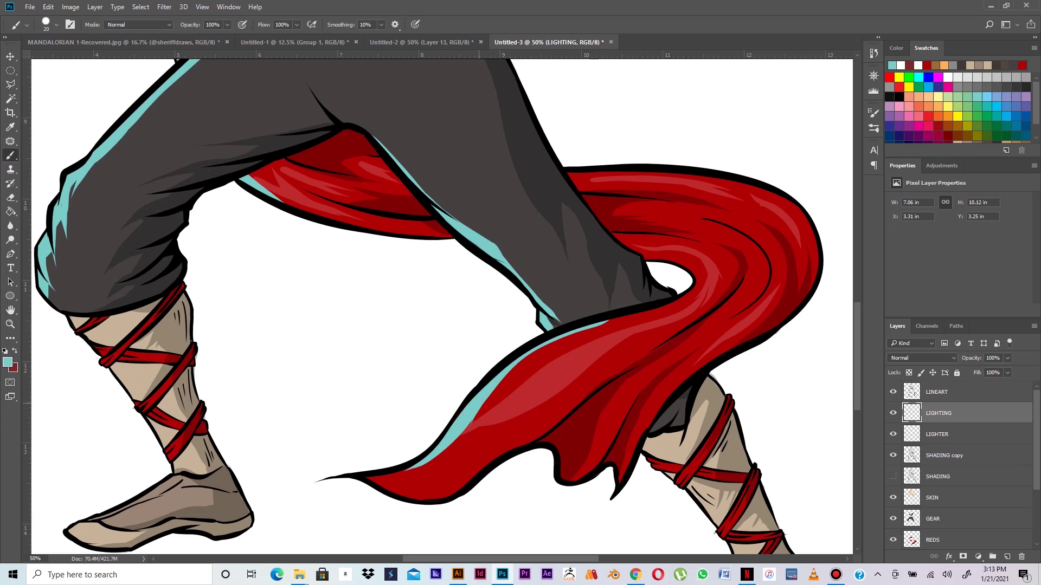
drag(429, 462, 367, 482)
drag(482, 406, 417, 471)
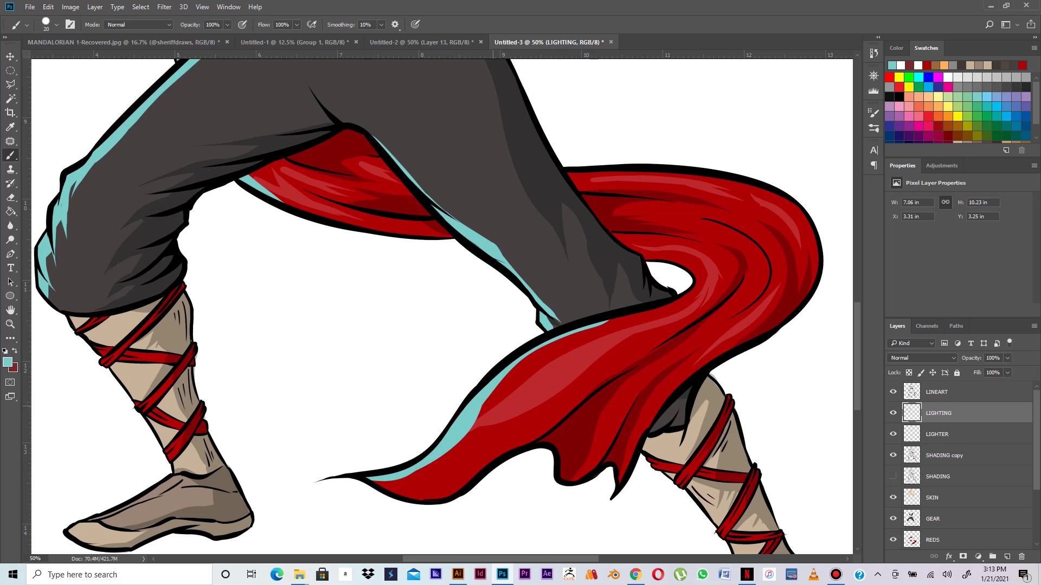
drag(492, 393, 480, 412)
Step: Extend the teal highlight up the sash's flowing end and light the sash edge above the gap beside the straight leg
drag(554, 341, 657, 313)
drag(599, 325, 638, 313)
drag(614, 234, 678, 263)
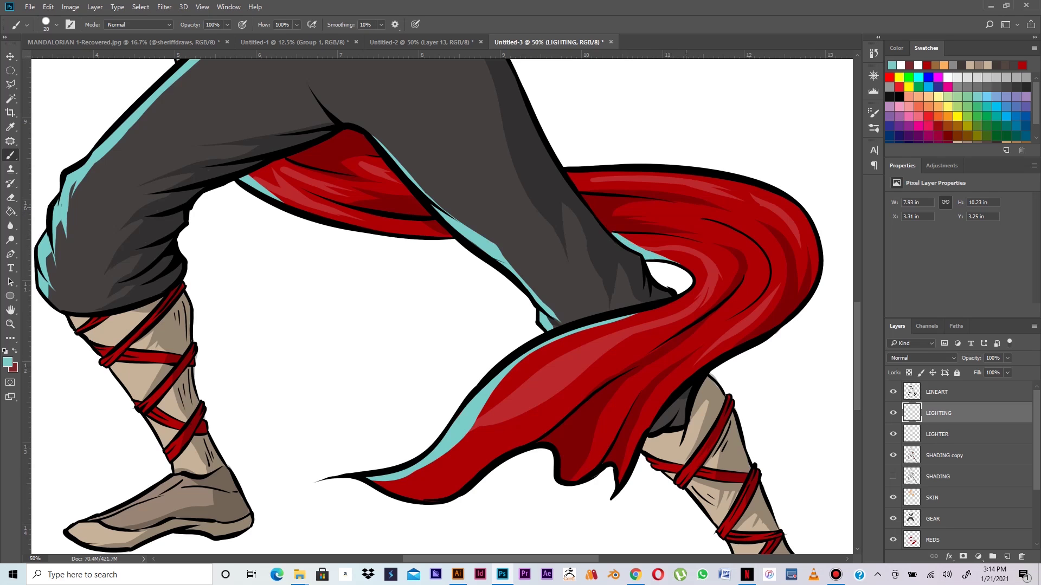
Step: Paint teal rim light down the bent leg's wrapped shin, including its red straps, and along the top of the shoe
key(ctrl+minus)
key(ctrl+minus)
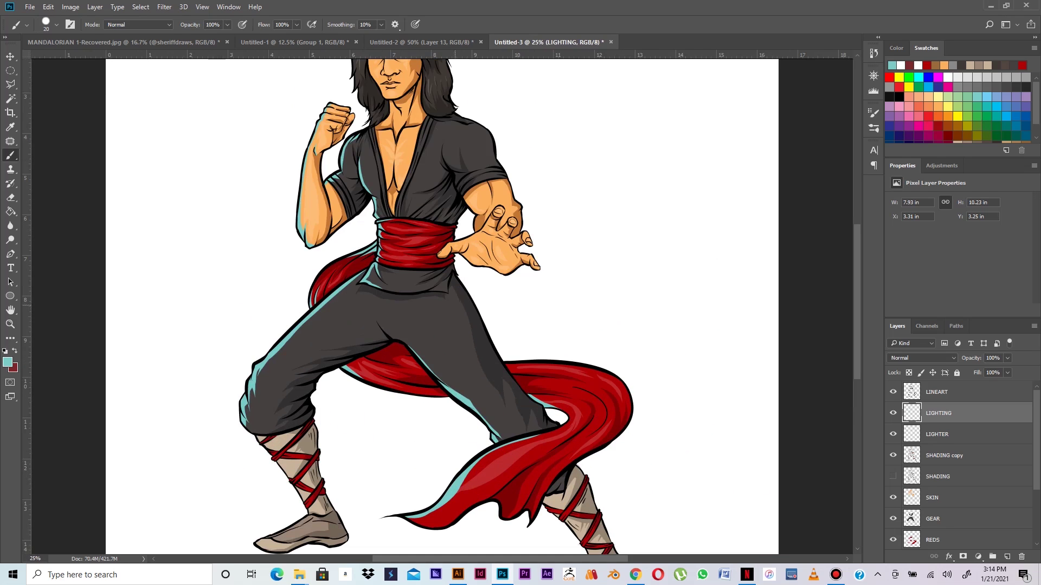
key(e)
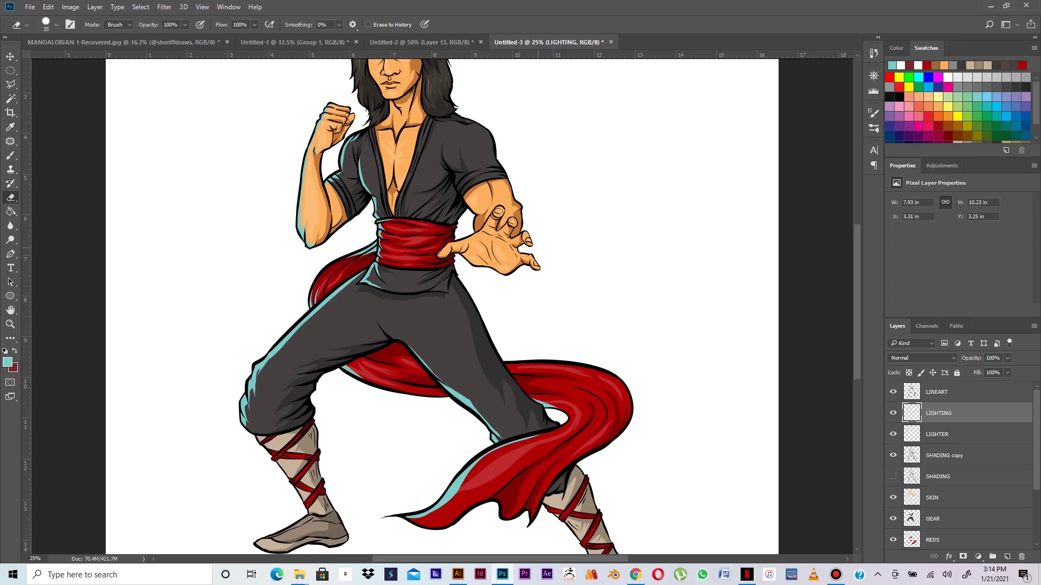
drag(367, 349, 480, 260)
scroll(537, 304, down, 1)
scroll(536, 303, right, 1)
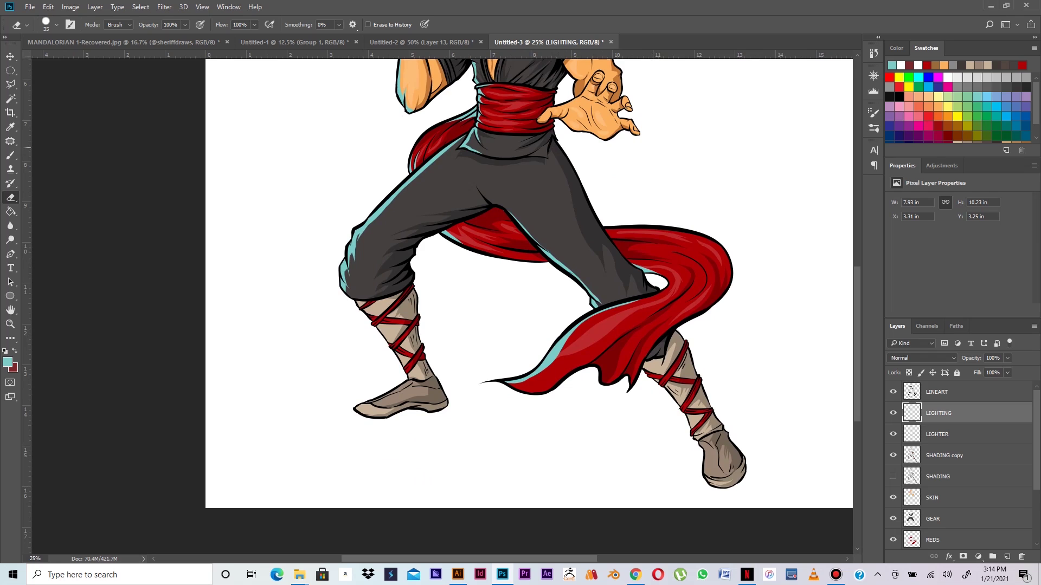
key(b)
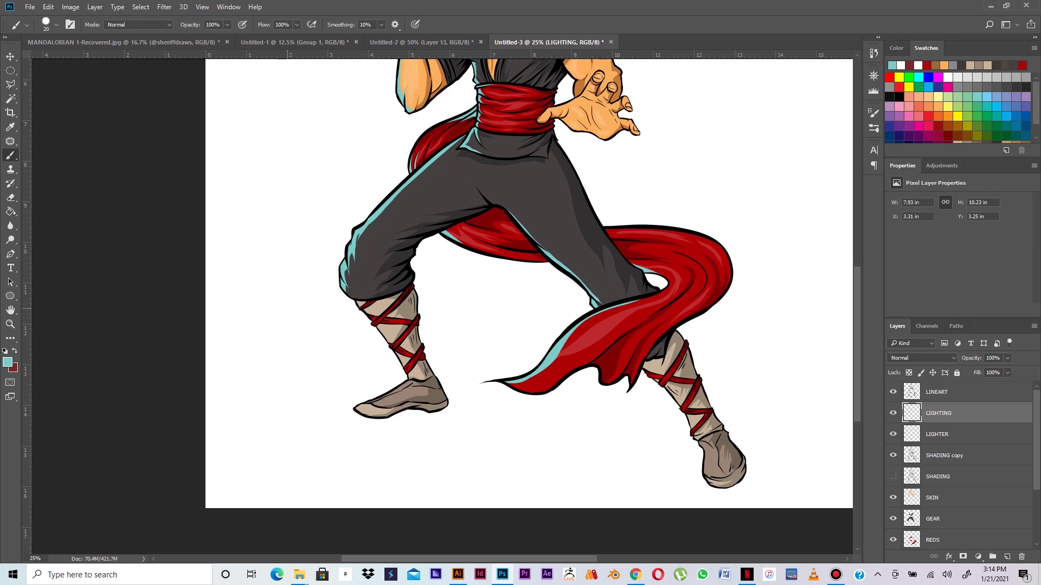
key(ctrl+plus)
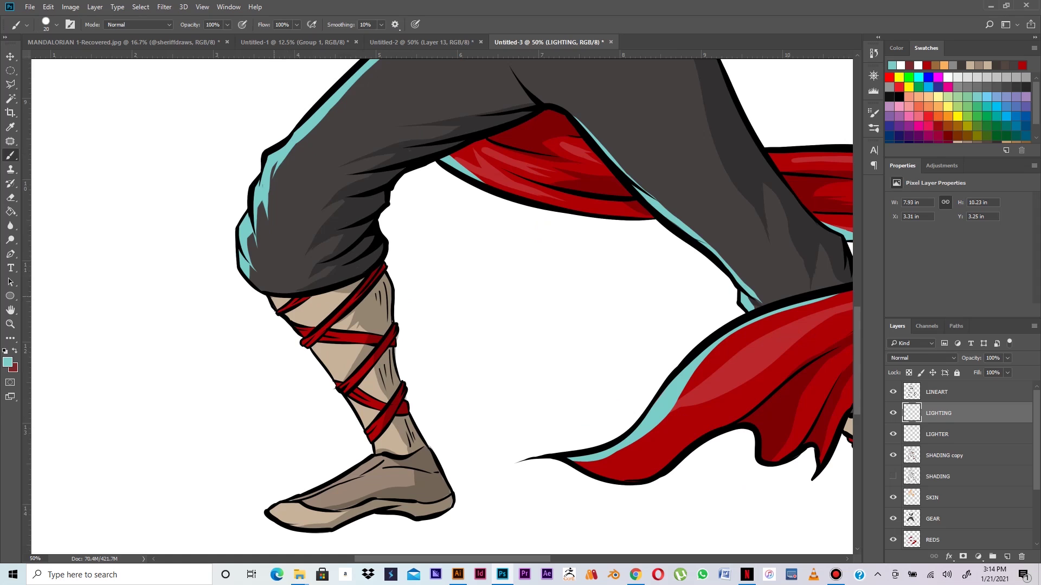
drag(279, 305, 289, 318)
drag(301, 329, 307, 333)
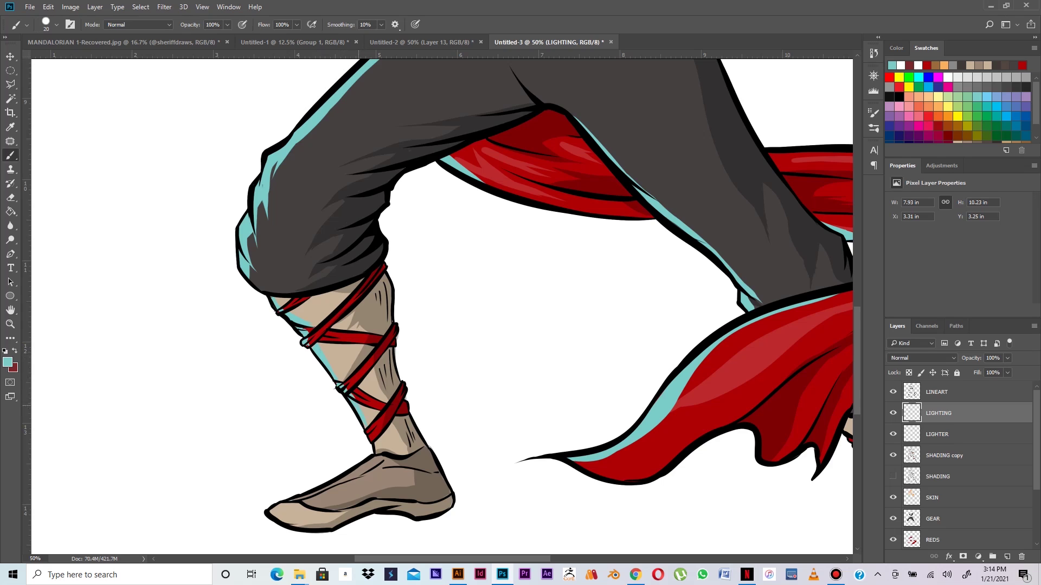
drag(367, 428, 373, 443)
drag(331, 399, 361, 353)
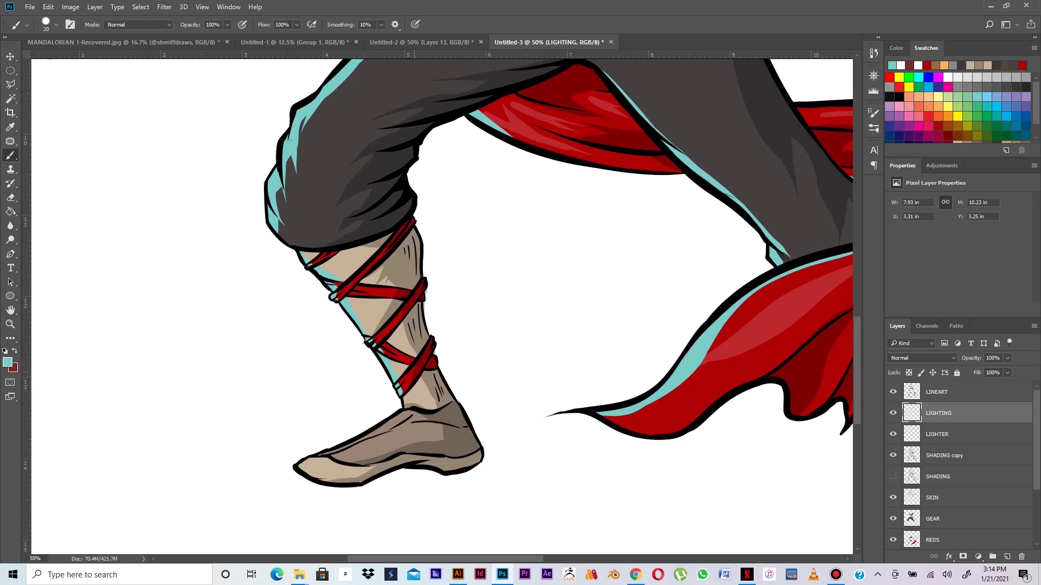
drag(399, 417, 330, 451)
Step: Paint teal rim light down the straight leg's wrapped shin and straps and around the inner side of its shoe
drag(598, 256, 444, 222)
drag(746, 345, 623, 225)
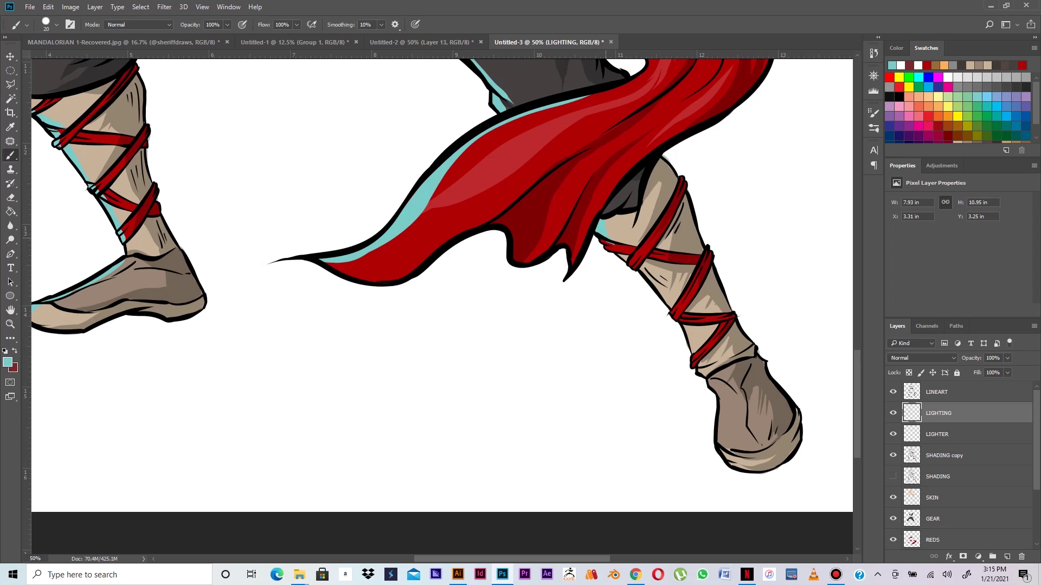
mouse_move(607, 247)
mouse_down()
mouse_move(648, 275)
mouse_move(700, 353)
mouse_move(695, 360)
mouse_up()
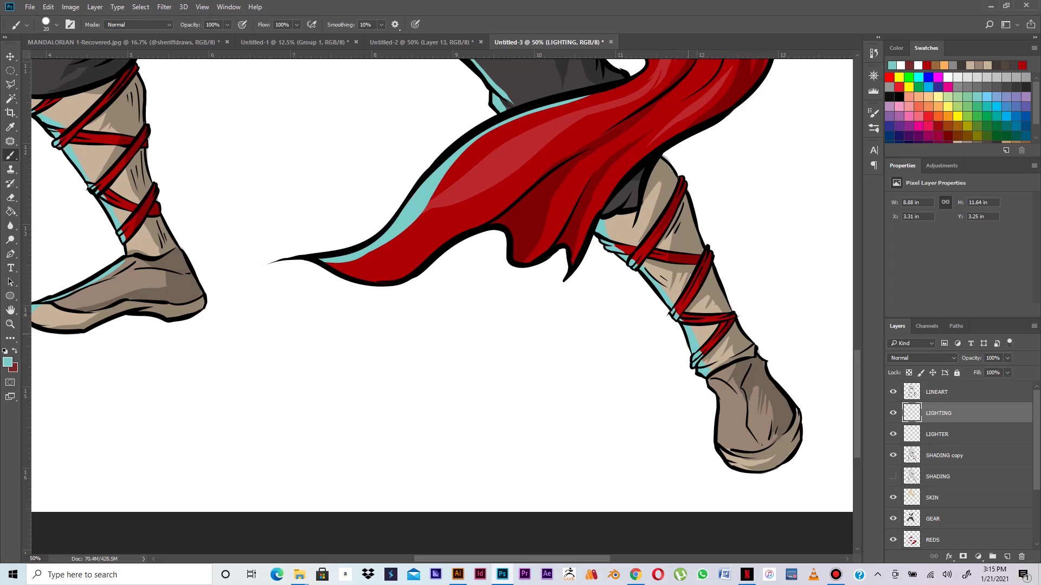
drag(710, 377, 730, 448)
drag(725, 446, 753, 458)
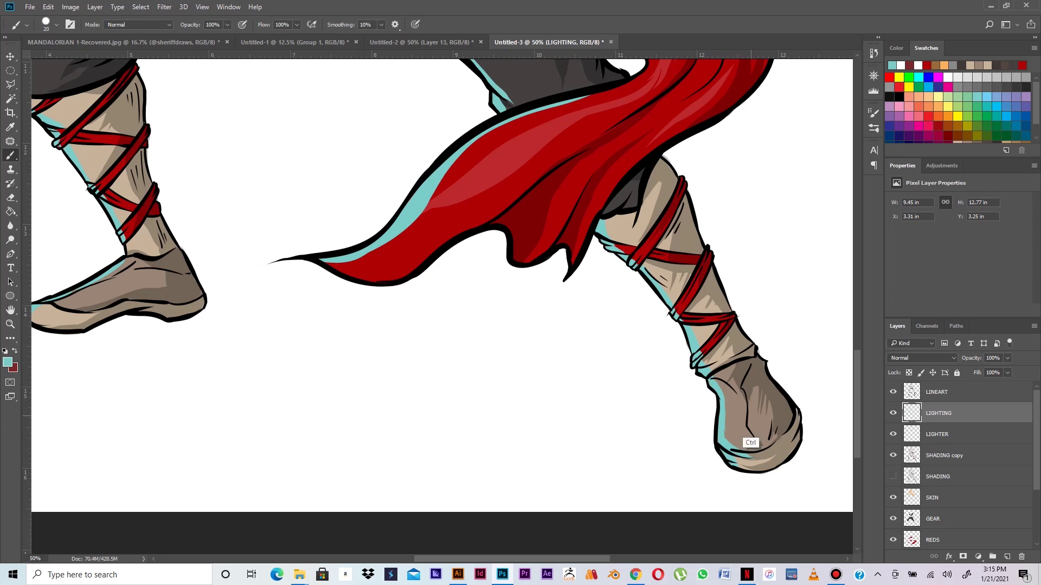
Step: Paint teal rim light on the extended arm's shoulder fold, sleeve and inner arm, undoing unwanted strokes
key(ctrl+minus)
key(ctrl+minus)
key(ctrl+minus)
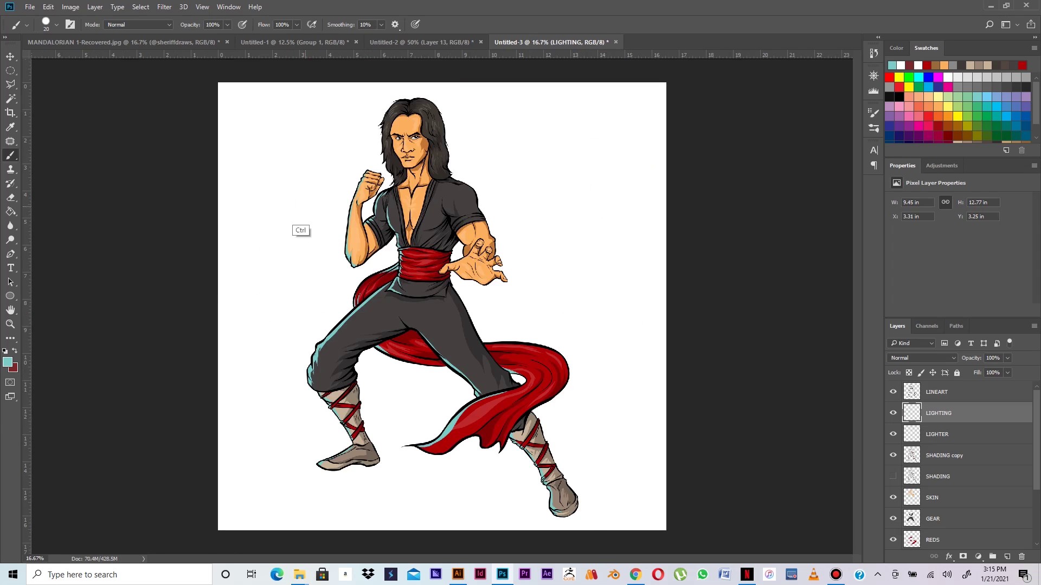
key(ctrl+plus)
key(ctrl+plus)
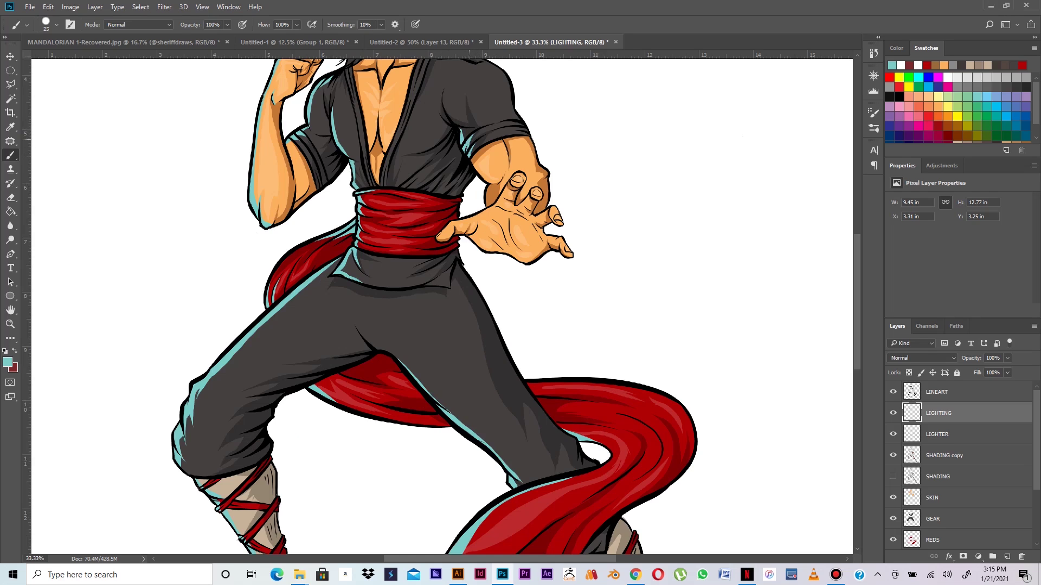
mouse_move(459, 97)
mouse_down()
mouse_move(449, 127)
mouse_move(458, 124)
mouse_up()
key(ctrl+z)
key(ctrl+z)
key(ctrl+z)
key(e)
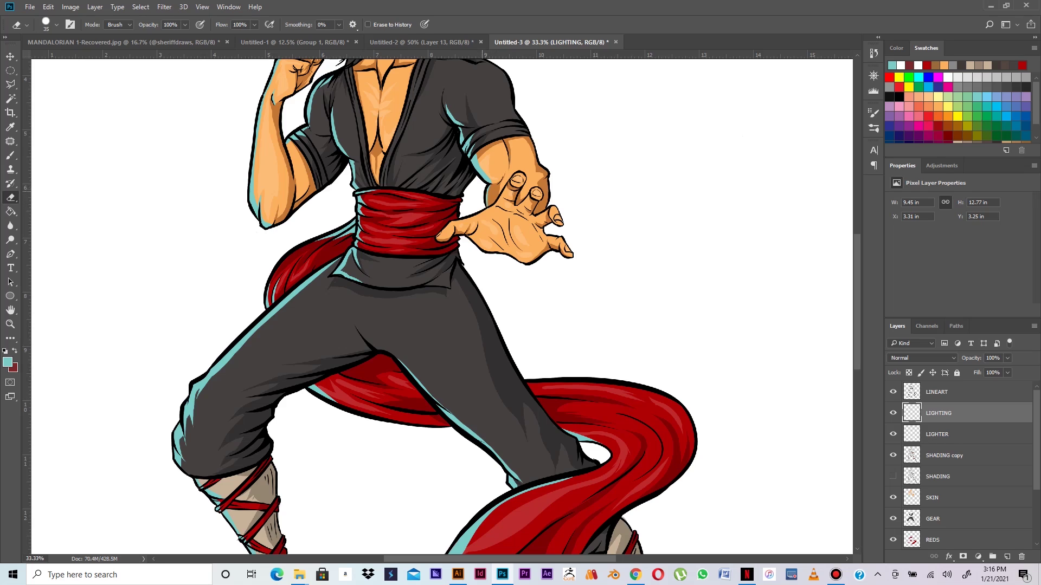
key(b)
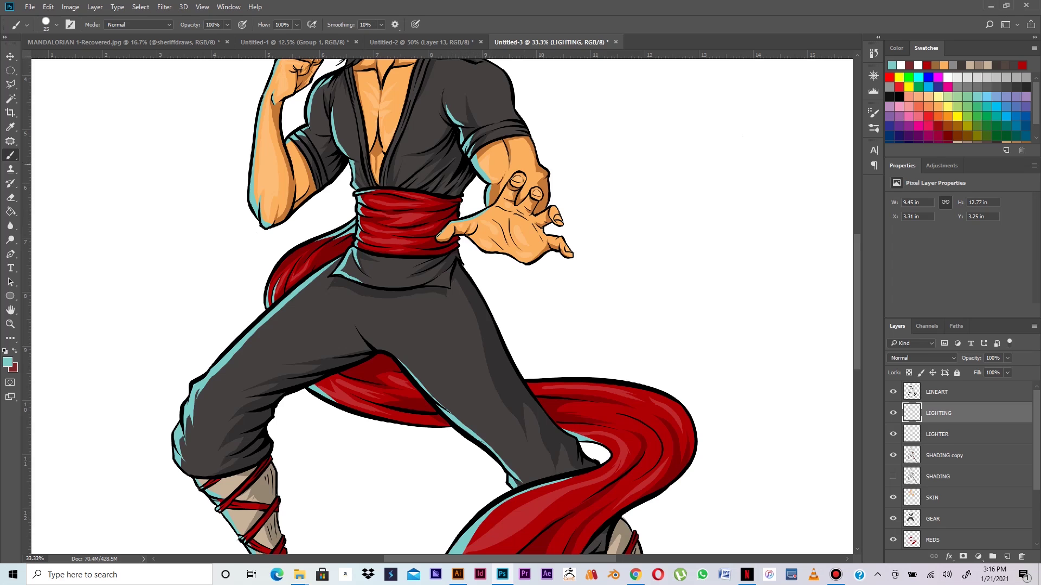
Step: Paint teal rim light on the face along the forehead, cheek, jaw and nose, adjusting the brush size for fine areas
drag(439, 153, 511, 295)
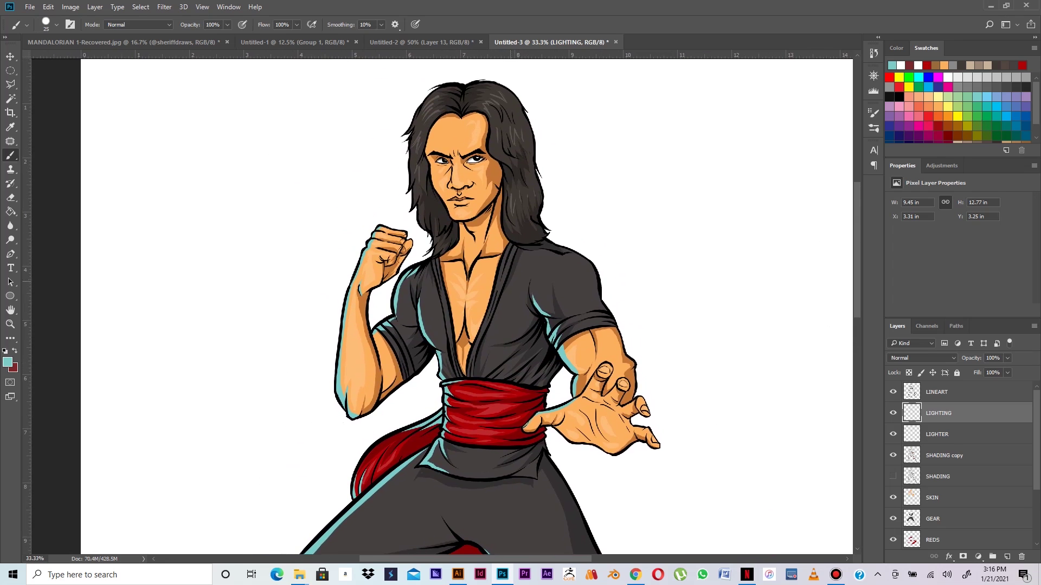
key(ctrl+minus)
key(ctrl+minus)
key(ctrl+minus)
key(ctrl+plus)
scroll(328, 174, up, 3)
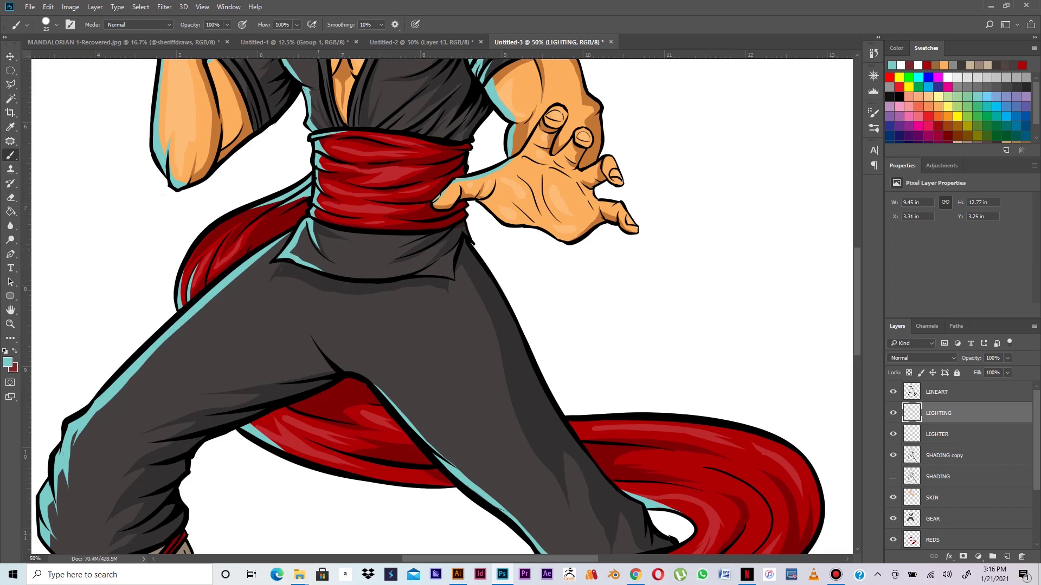
drag(304, 232, 366, 370)
drag(358, 87, 364, 290)
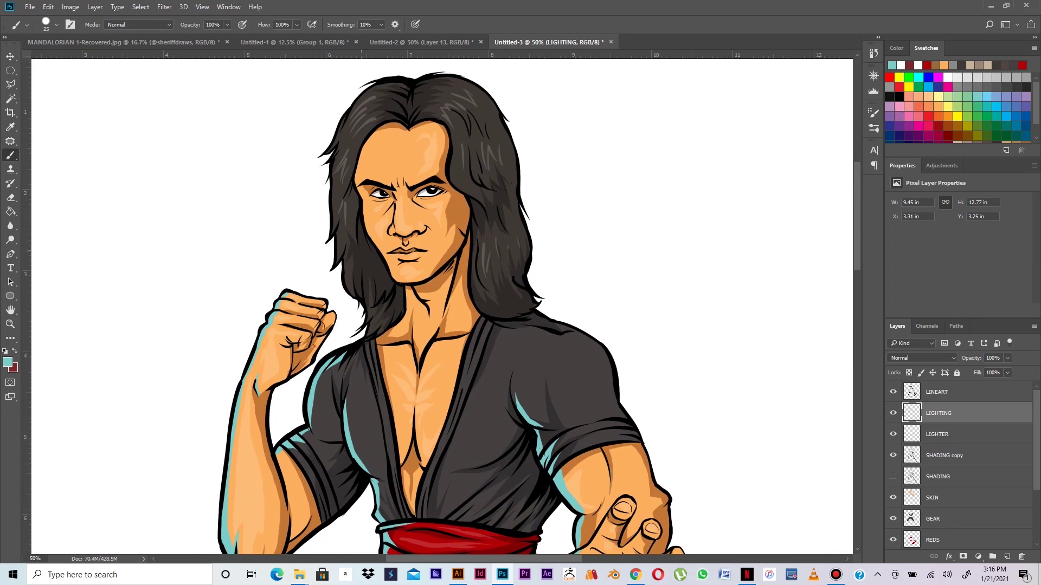
key(bracketleft)
key(bracketleft)
key(bracketleft)
key(bracketleft)
drag(396, 203, 394, 215)
key(bracketright)
key(bracketright)
drag(367, 146, 363, 153)
Step: Paint teal rim light strands along the outer hair on the raised-fist side, from beside the forehead to the shoulder
key(bracketright)
mouse_move(329, 151)
mouse_down()
mouse_move(342, 128)
mouse_move(333, 230)
mouse_up()
mouse_move(347, 193)
mouse_down()
mouse_move(336, 247)
mouse_move(350, 297)
mouse_up()
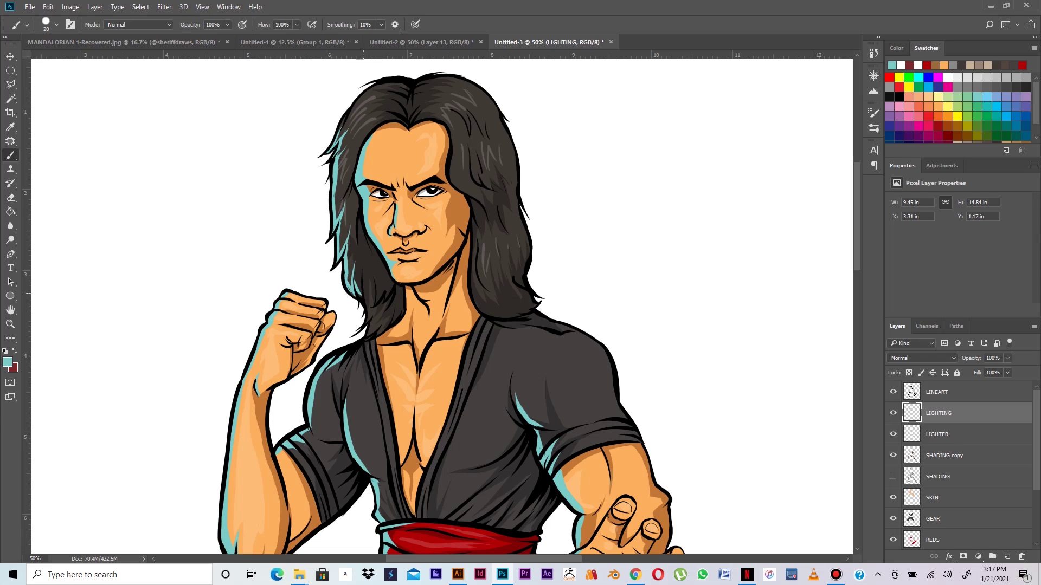
drag(366, 358, 367, 343)
mouse_move(367, 322)
mouse_down()
mouse_move(378, 307)
mouse_move(362, 272)
mouse_up()
drag(369, 335, 384, 310)
Step: Check the teal rim light on the head, torso and whole figure at several magnifications
key(ctrl+minus)
key(ctrl+minus)
key(ctrl+minus)
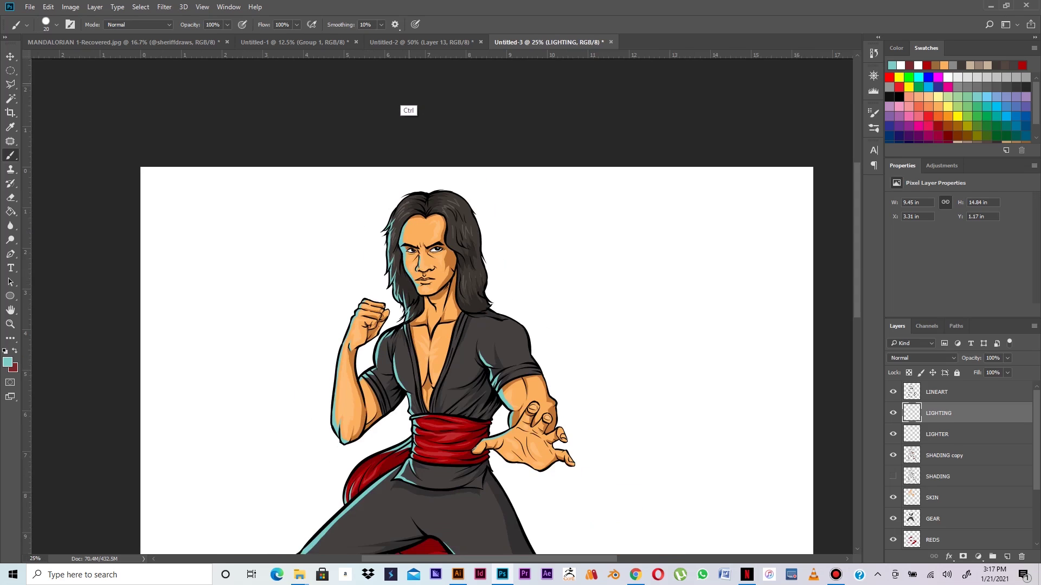
key(ctrl+plus)
key(ctrl+plus)
drag(416, 186, 452, 348)
key(e)
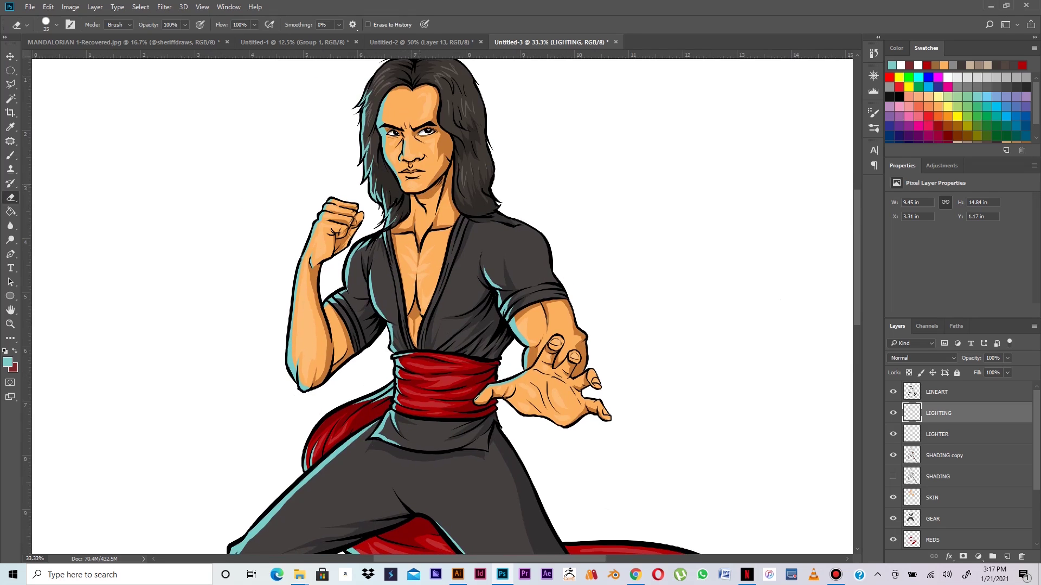
key(ctrl+minus)
key(ctrl+minus)
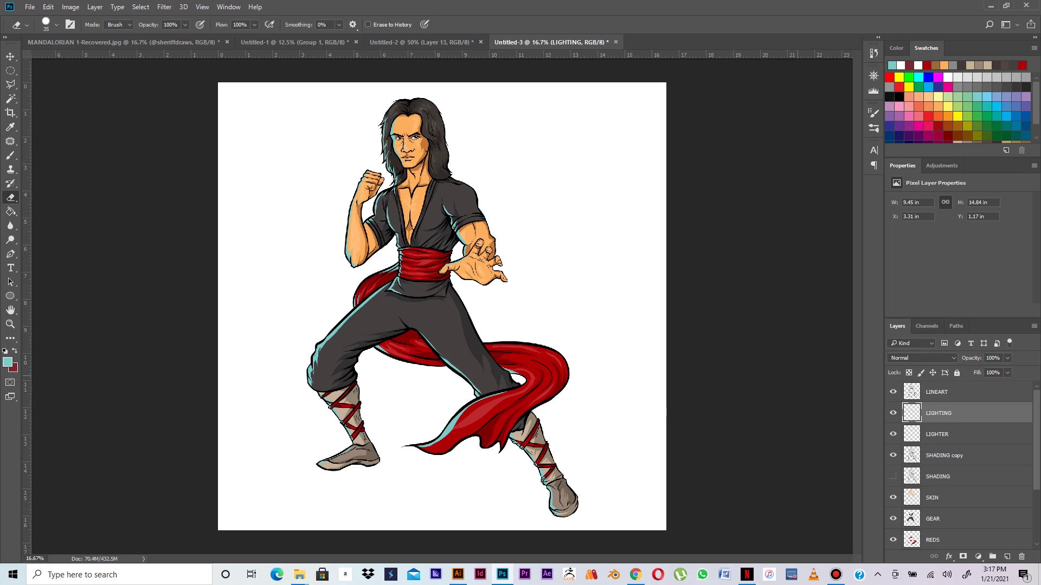
key(ctrl+plus)
key(ctrl+plus)
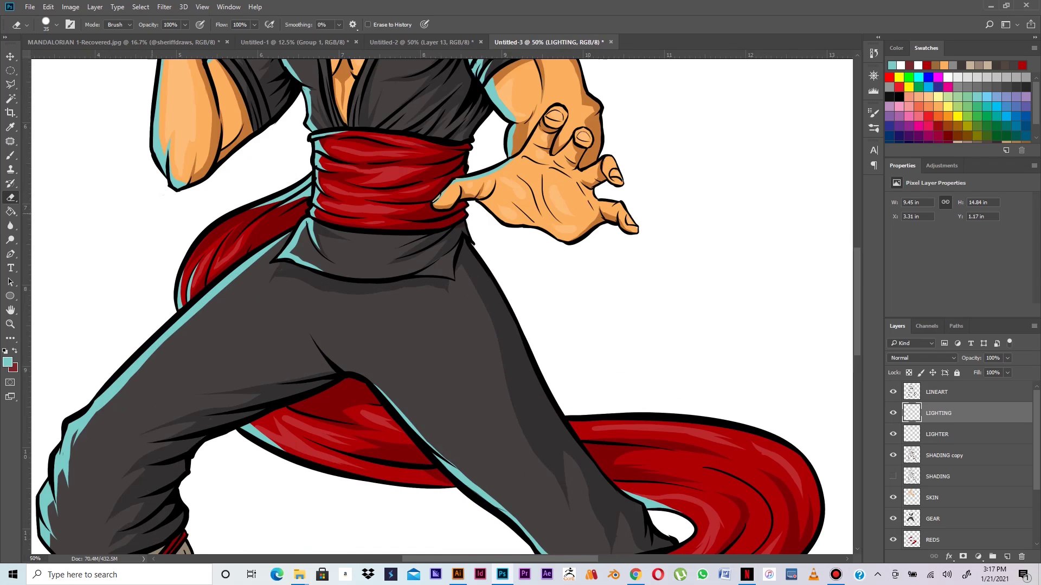
Step: Thicken the teal rim light on the sash tail behind the hip and add teal edges to the open hand's fingers
key(b)
mouse_move(245, 211)
mouse_down()
mouse_move(282, 201)
mouse_move(209, 236)
mouse_move(186, 267)
mouse_move(215, 233)
mouse_up()
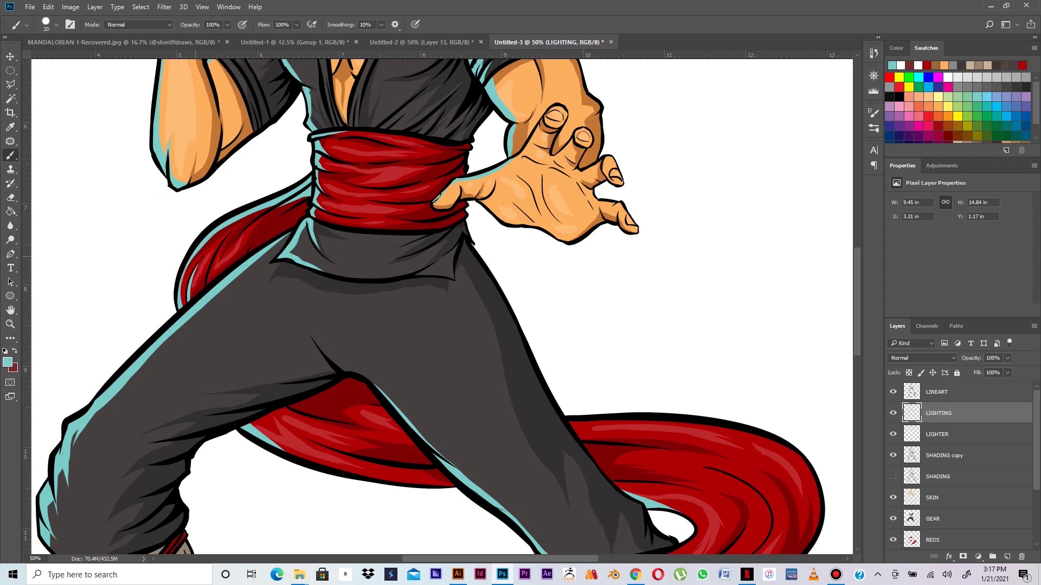
mouse_move(198, 250)
mouse_down()
mouse_move(184, 298)
mouse_move(180, 280)
mouse_move(180, 309)
mouse_up()
drag(194, 257, 185, 298)
mouse_move(304, 196)
mouse_down()
mouse_move(247, 230)
mouse_move(293, 200)
mouse_up()
key(z)
key(b)
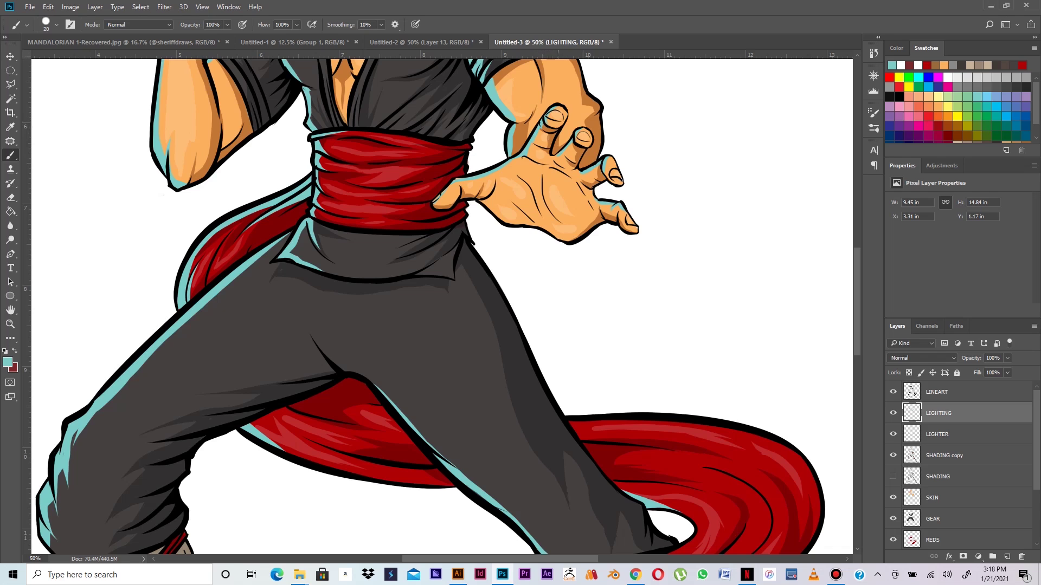
Step: Lock the LIGHTING layer's transparent pixels and choose a paler teal as the foreground colour
key(ctrl+minus)
key(ctrl+minus)
key(ctrl+minus)
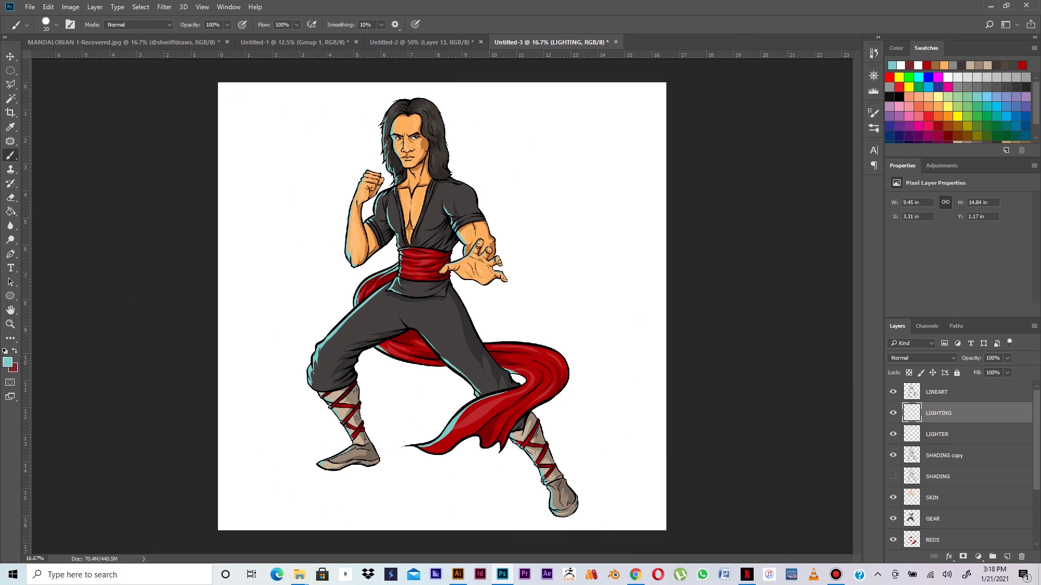
key(ctrl+comma)
key(ctrl+comma)
key(slash)
click(7, 362)
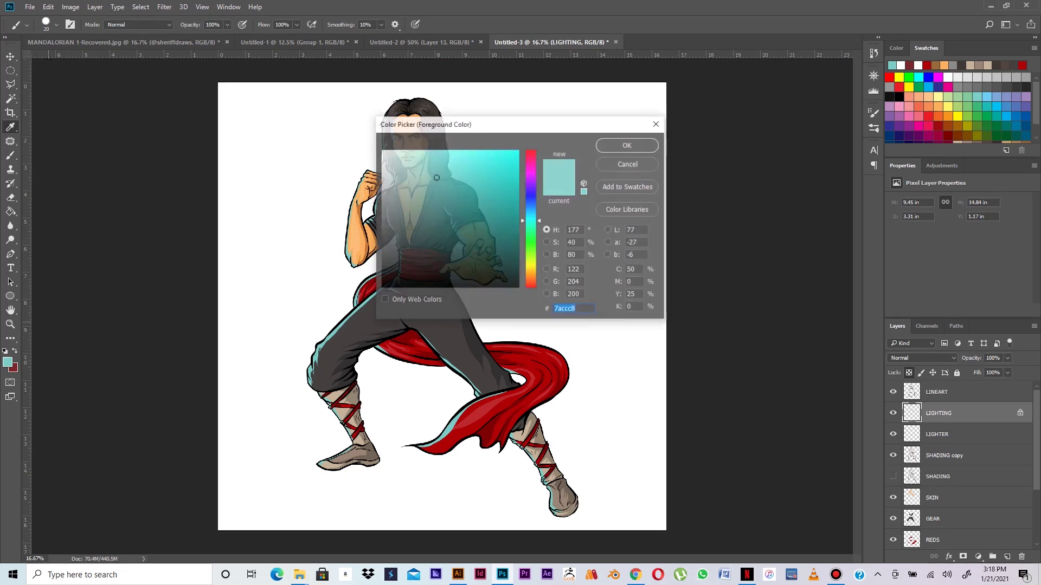
click(426, 166)
drag(426, 165, 420, 161)
key(Return)
key(b)
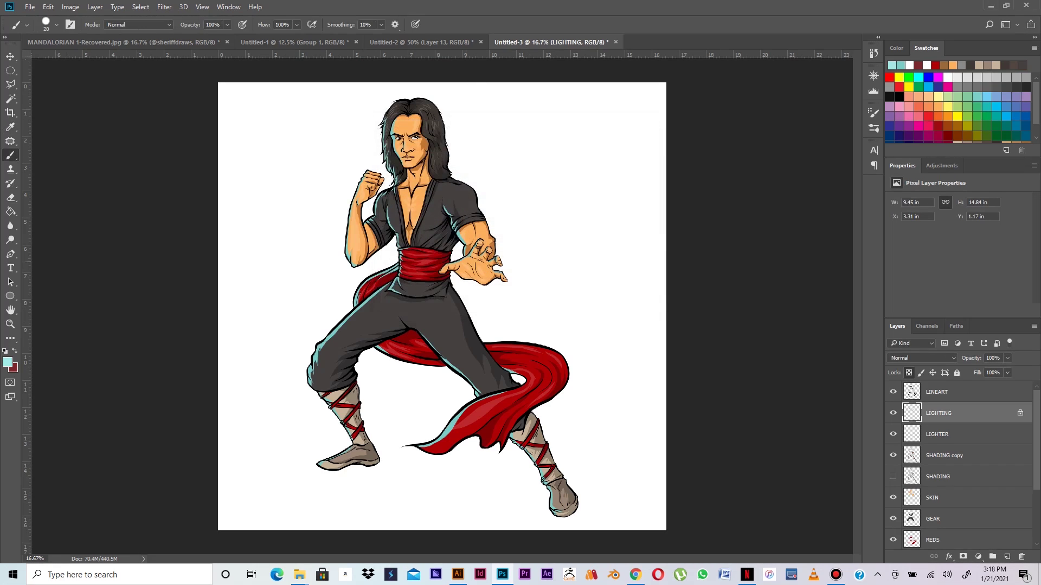
Step: Recolour the rim light across the whole figure in the paler teal, using a brush enlarged to 1300
key(bracketright)
key(bracketright)
key(bracketright)
key(bracketright)
key(bracketright)
key(bracketright)
key(bracketright)
key(bracketright)
key(bracketright)
key(bracketright)
key(bracketright)
key(bracketright)
key(bracketright)
key(bracketright)
drag(483, 249, 355, 230)
mouse_move(380, 293)
mouse_down()
mouse_move(356, 324)
mouse_move(438, 392)
mouse_move(380, 442)
mouse_move(482, 432)
mouse_up()
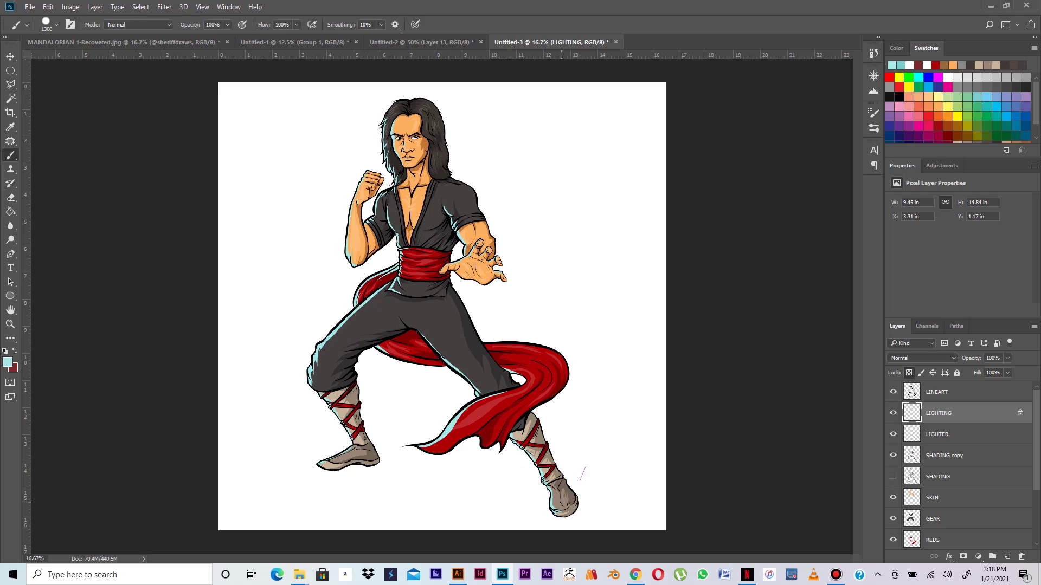
mouse_move(530, 412)
mouse_down()
mouse_move(587, 258)
mouse_move(629, 271)
mouse_up()
Step: Lower the LIGHTING layer's opacity to 85% and set its blend mode to Screen
click(1007, 358)
drag(1010, 371, 1000, 371)
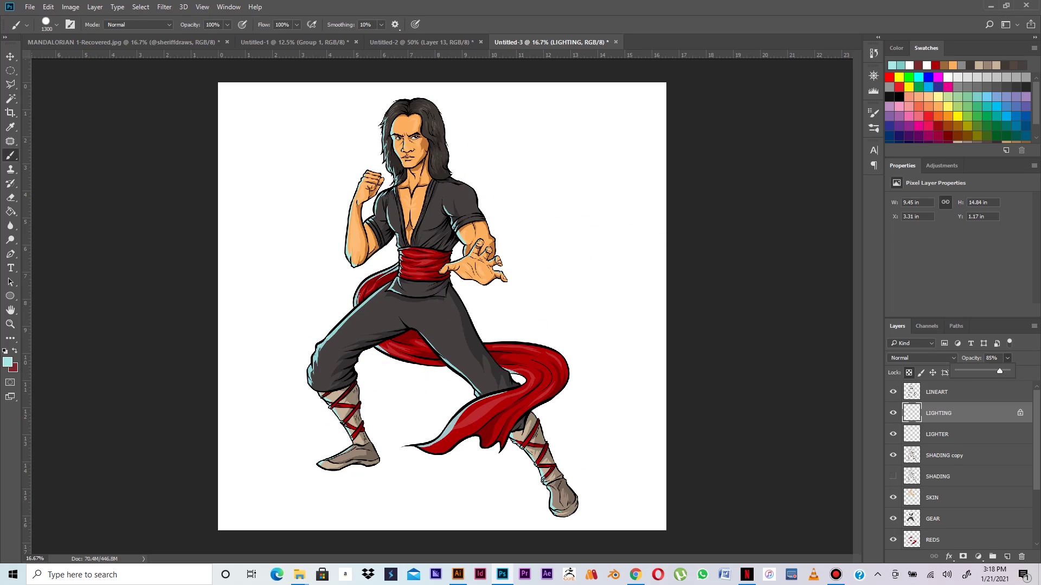
click(921, 357)
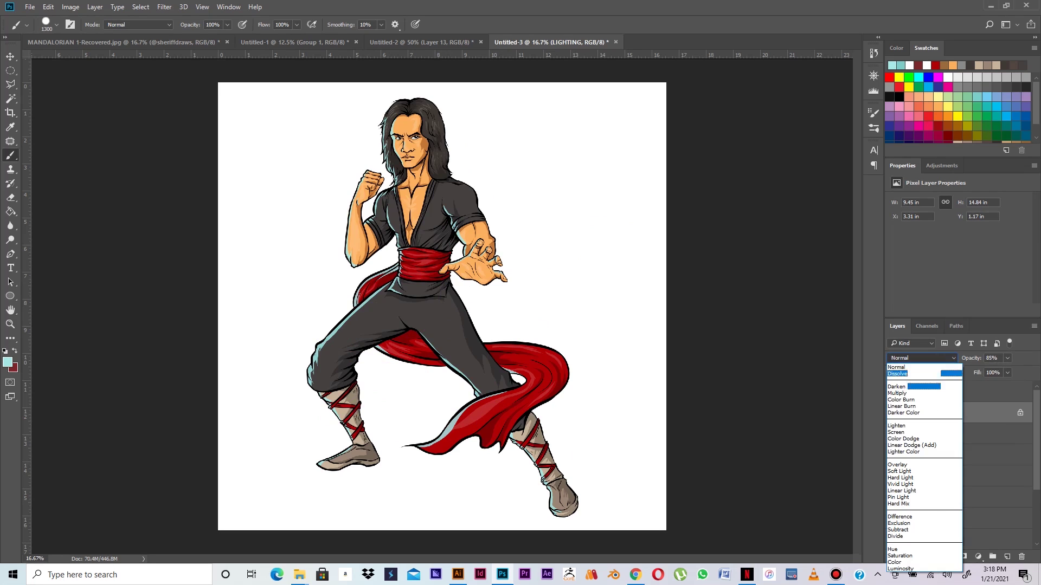
key(Down)
key(Down)
key(Down)
key(Down)
key(Return)
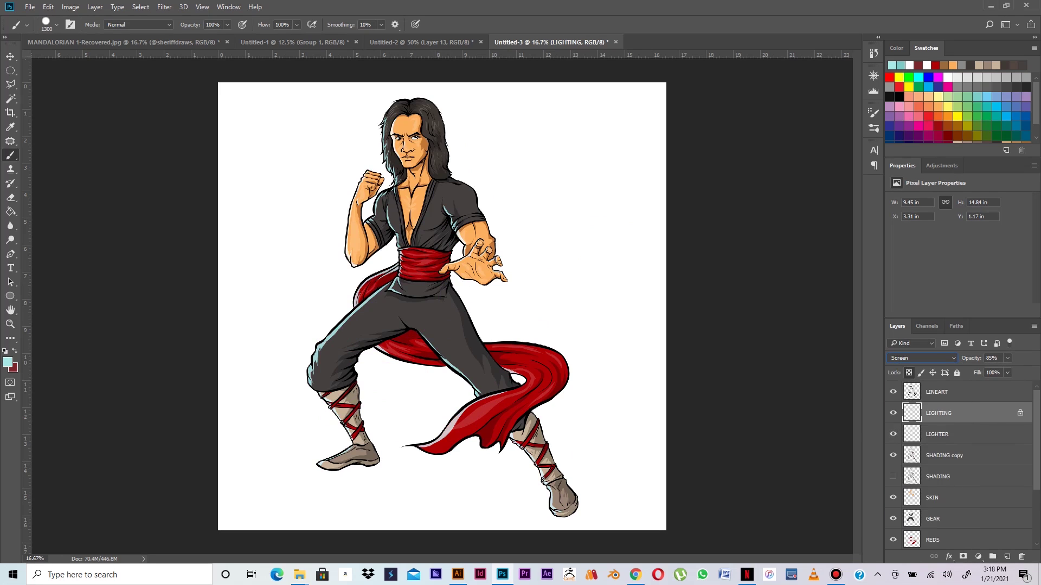
Step: Try the Color Dodge, Linear Dodge (Add) and Overlay blend modes on the LIGHTING layer
click(921, 358)
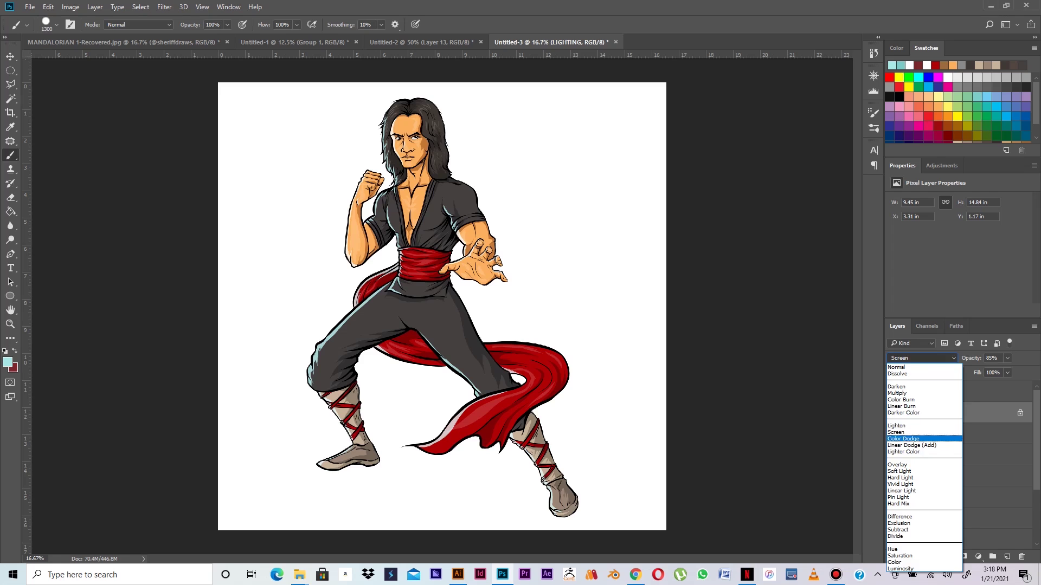
click(895, 431)
click(938, 359)
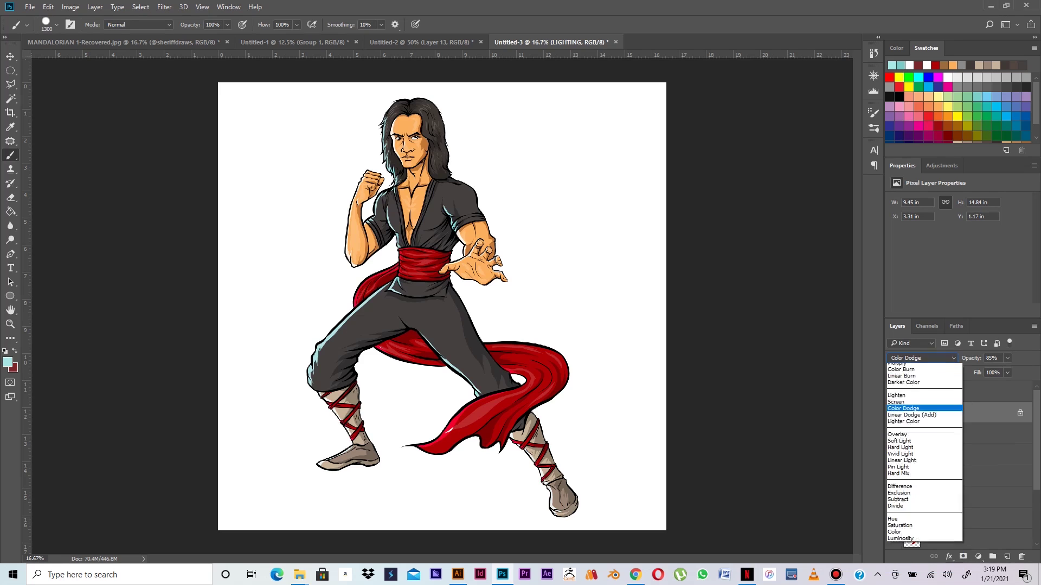
key(Down)
key(Return)
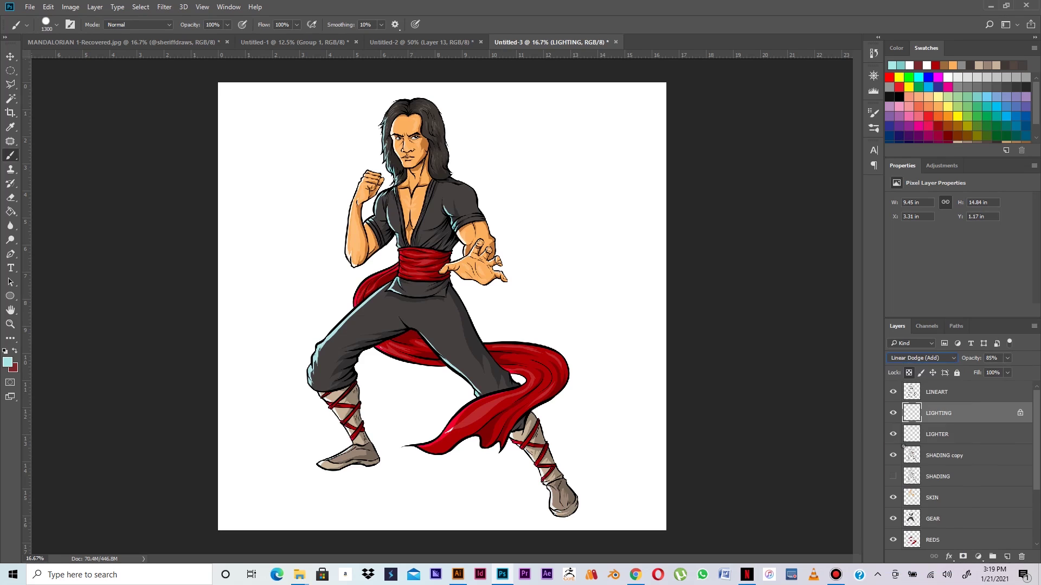
click(922, 358)
key(Down)
key(Return)
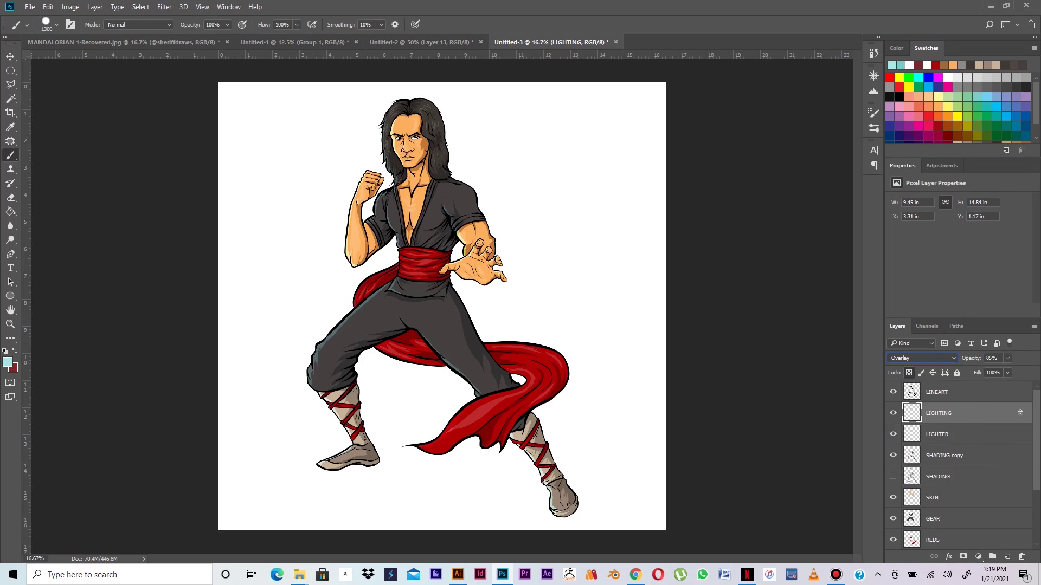
Step: Compare the Screen, Normal and Color Dodge blend modes on the LIGHTING layer
click(930, 359)
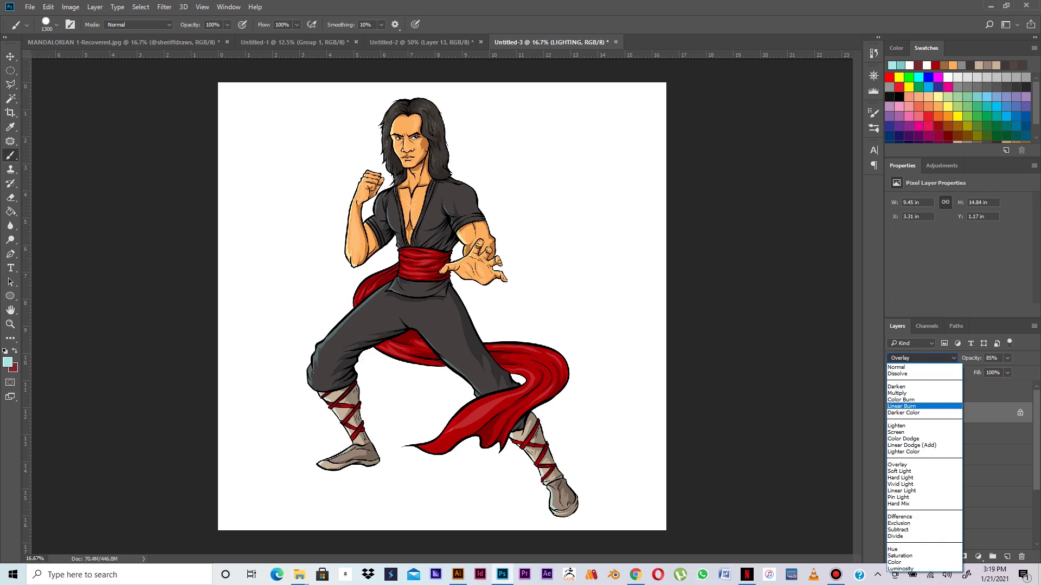
click(895, 432)
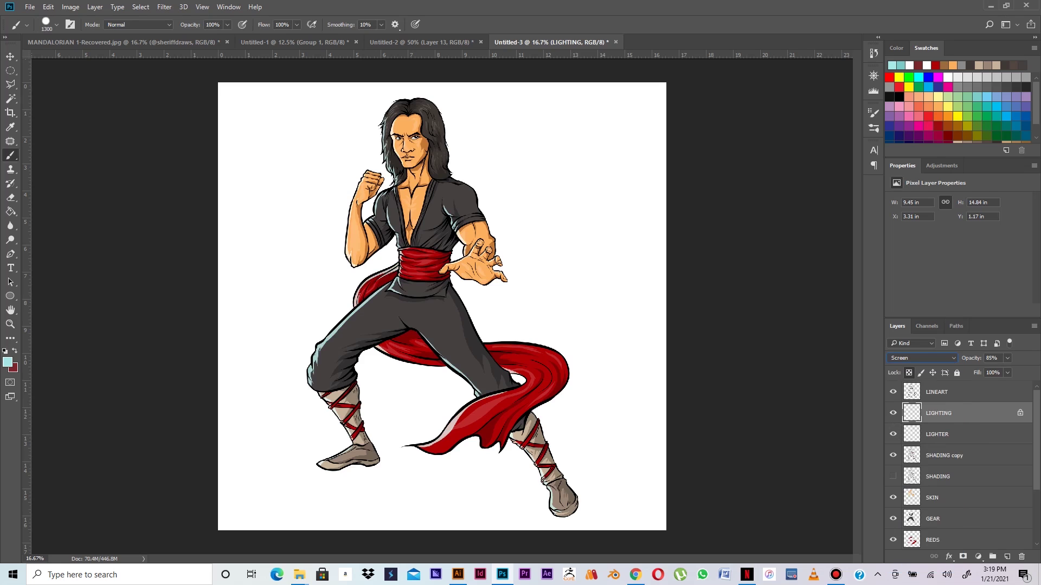
click(929, 359)
click(910, 369)
key(shift+alt+n)
click(922, 358)
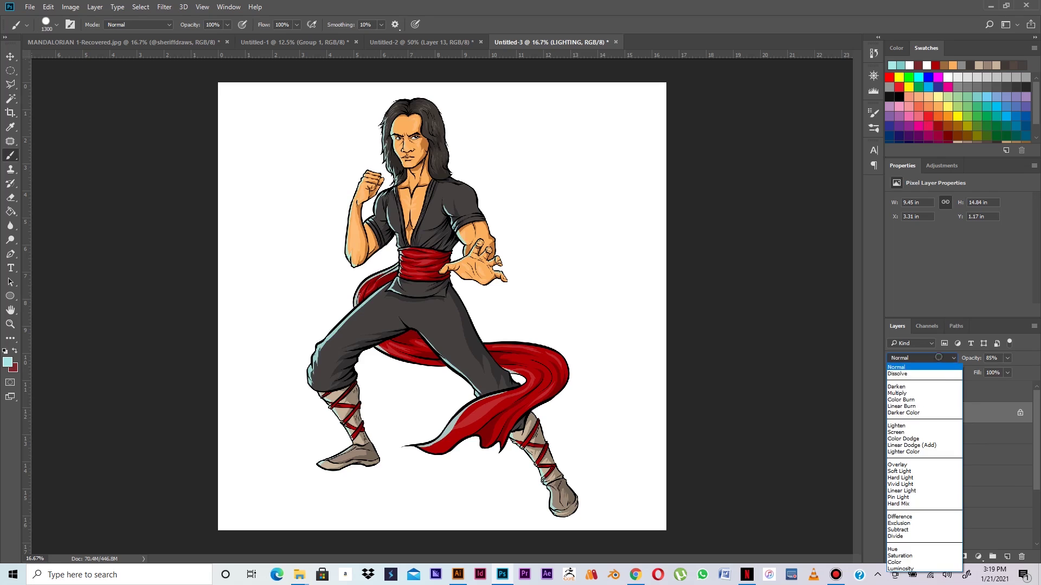
click(904, 439)
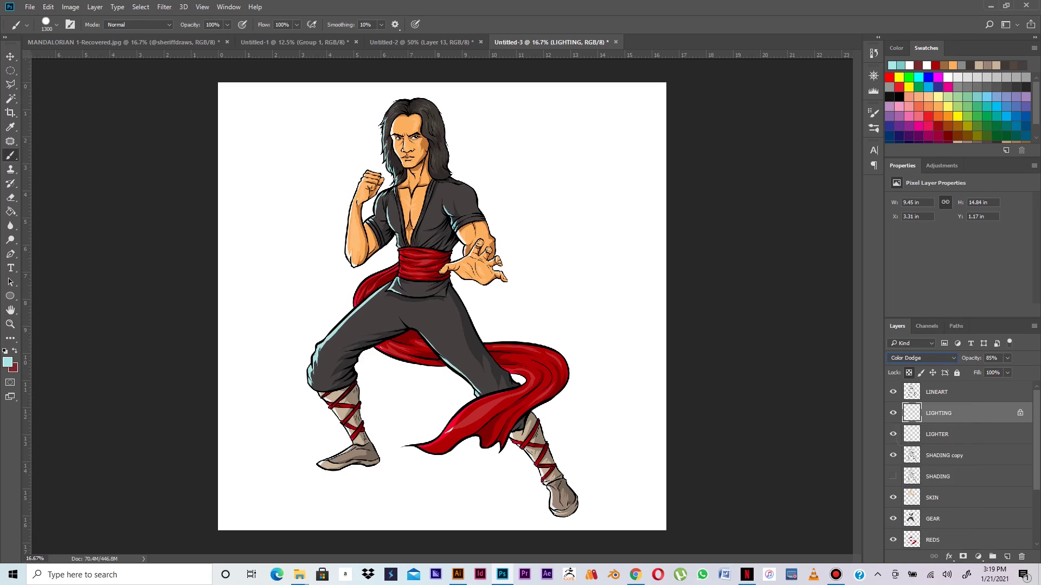
Step: Set the LIGHTING layer's blend mode to Screen and raise its opacity to 95%
click(942, 359)
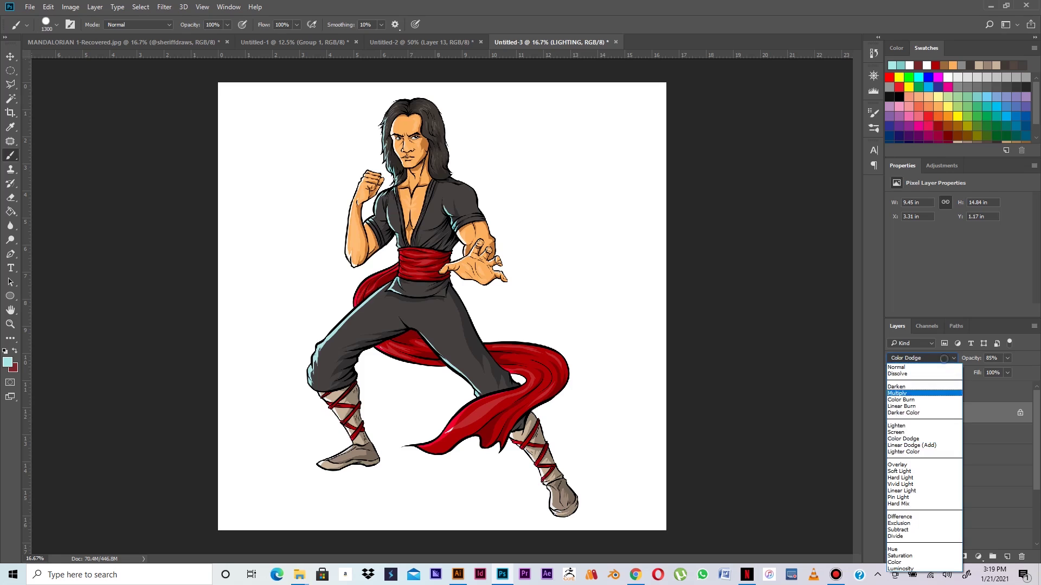
click(908, 432)
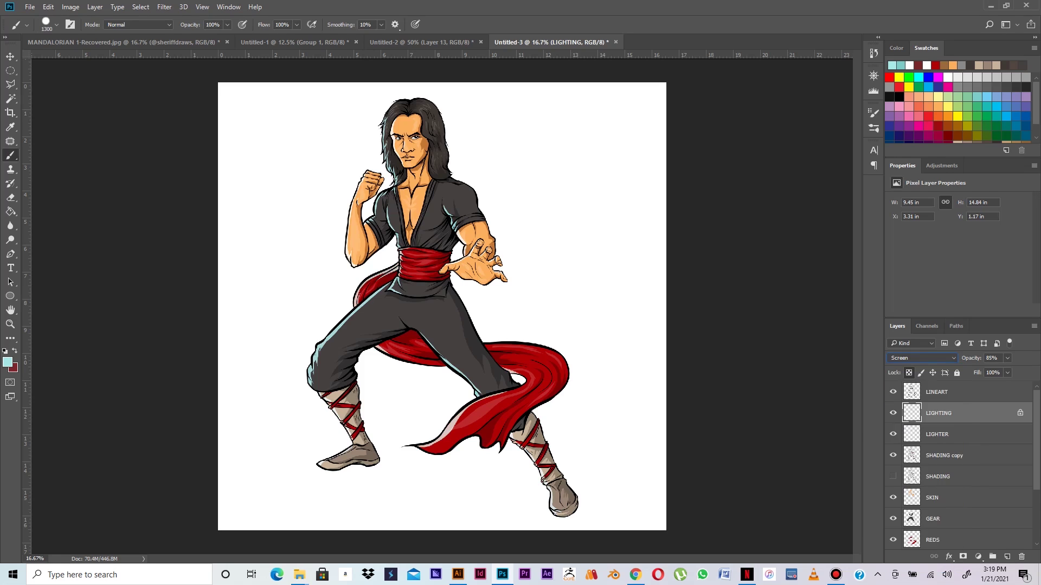
click(1007, 357)
drag(1004, 372, 1011, 372)
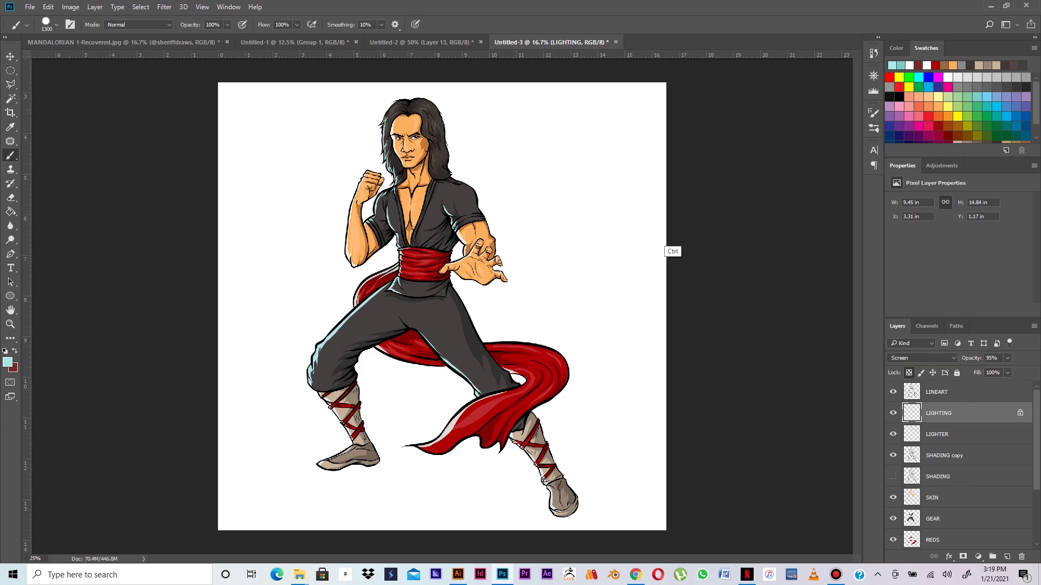
Step: Unlock the layer's transparency, reduce the brush to 15 and touch up the rim light at the open-hand arm's sleeve cuff
key(ctrl+plus)
key(ctrl+plus)
key(ctrl+plus)
key(ctrl+plus)
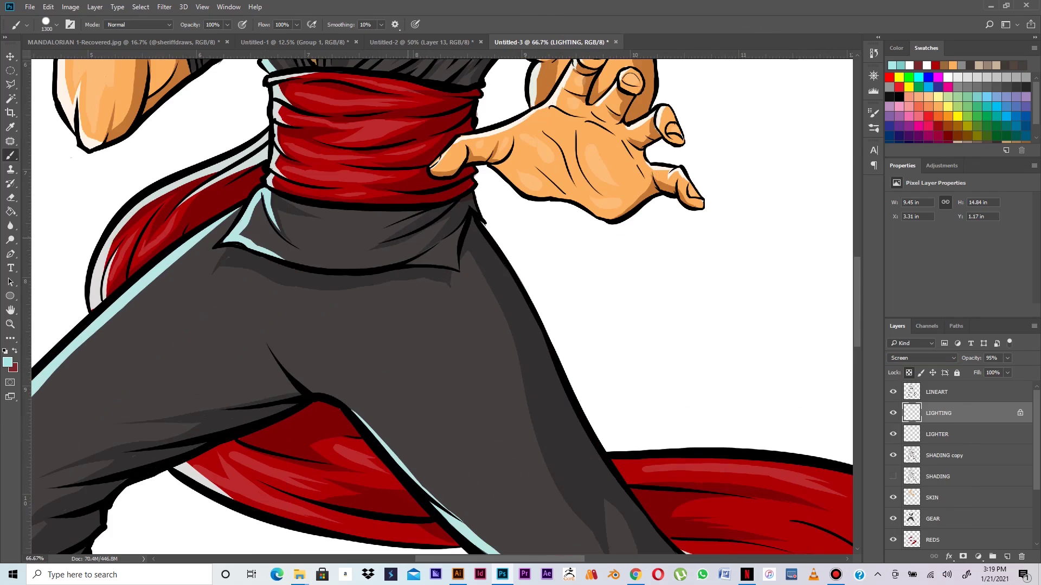
drag(408, 238, 553, 491)
drag(447, 82, 427, 361)
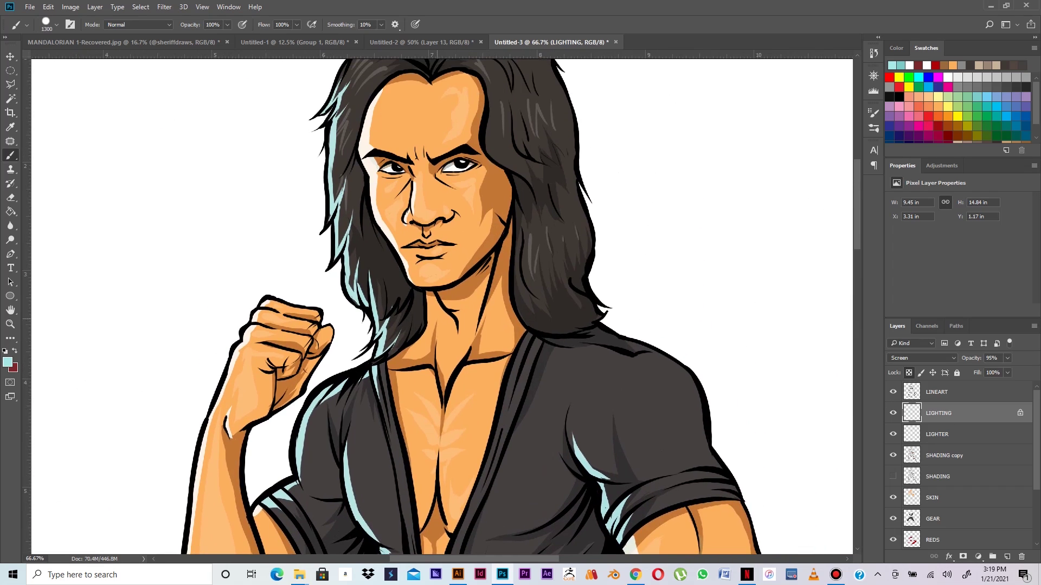
key(bracketleft)
key(bracketleft)
key(bracketleft)
key(bracketleft)
key(bracketleft)
key(bracketleft)
key(bracketleft)
key(bracketleft)
key(bracketleft)
key(bracketleft)
key(bracketleft)
key(bracketleft)
key(bracketleft)
key(bracketleft)
key(bracketleft)
key(bracketleft)
key(bracketleft)
key(bracketleft)
key(bracketleft)
key(bracketleft)
key(bracketleft)
key(bracketleft)
key(slash)
mouse_move(624, 524)
mouse_down()
mouse_move(627, 536)
mouse_move(634, 512)
mouse_up()
drag(492, 491, 512, 301)
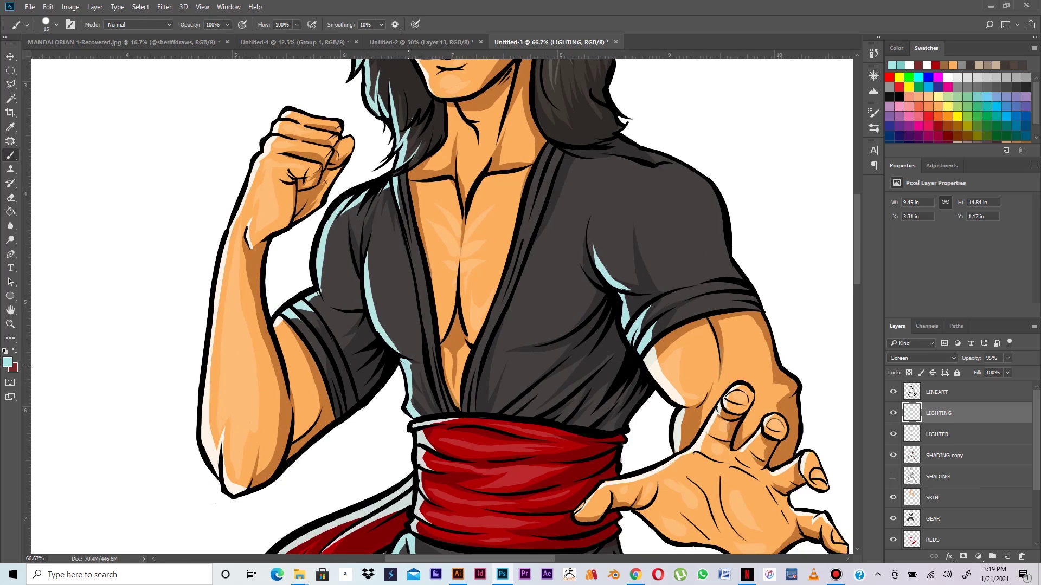
Step: Add pale teal rim light to the shirt's side above the sash, the raised forearm near the elbow and the shoulder
drag(413, 390, 421, 407)
mouse_move(223, 449)
mouse_down()
mouse_move(229, 479)
mouse_move(224, 413)
mouse_up()
drag(356, 226, 365, 211)
Step: Paint extra pale teal strands in the hair on the raised-fist side, near the crown and above the shoulder
drag(407, 96, 420, 251)
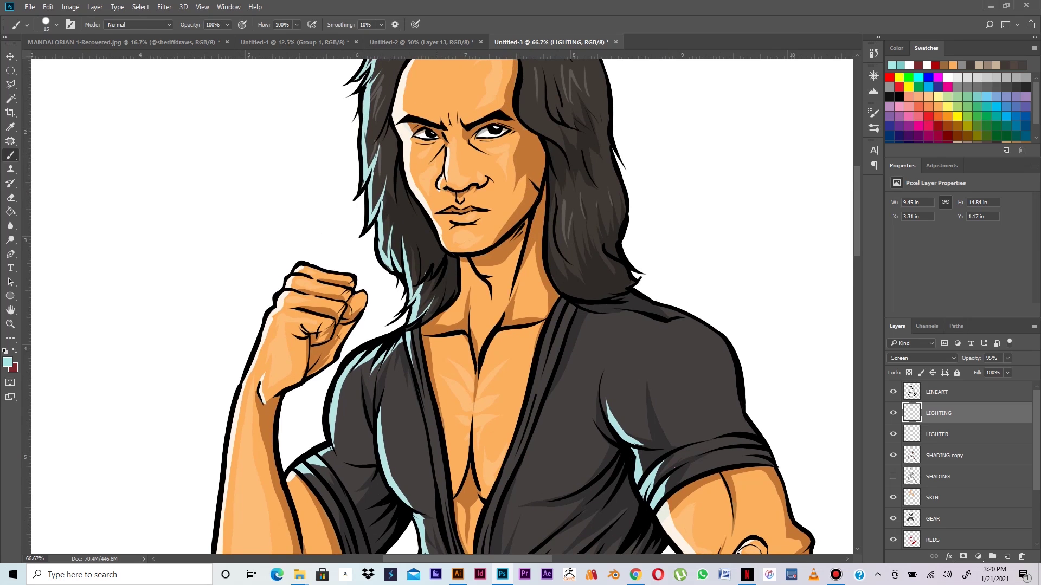
key(e)
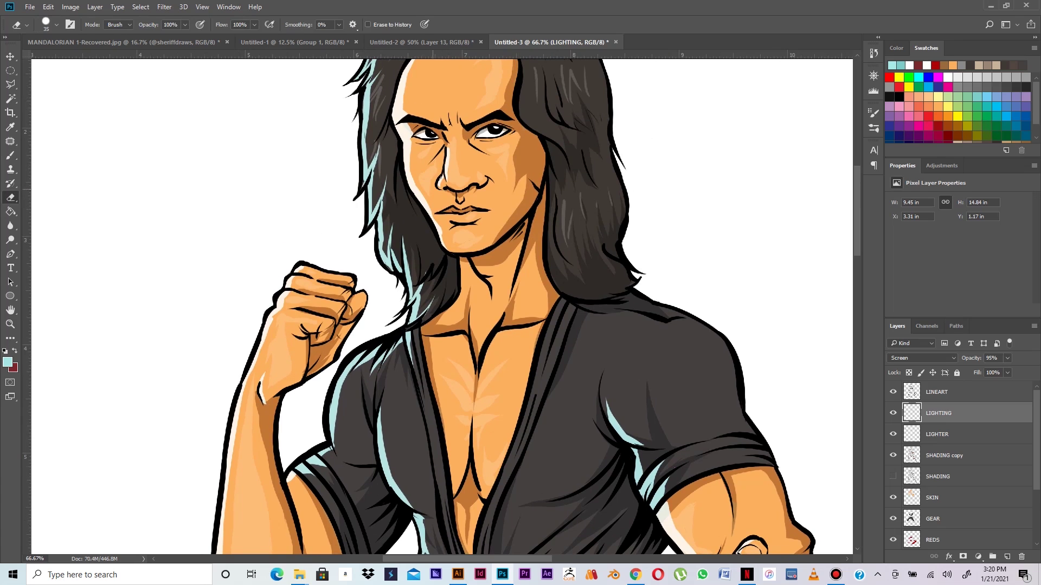
key(b)
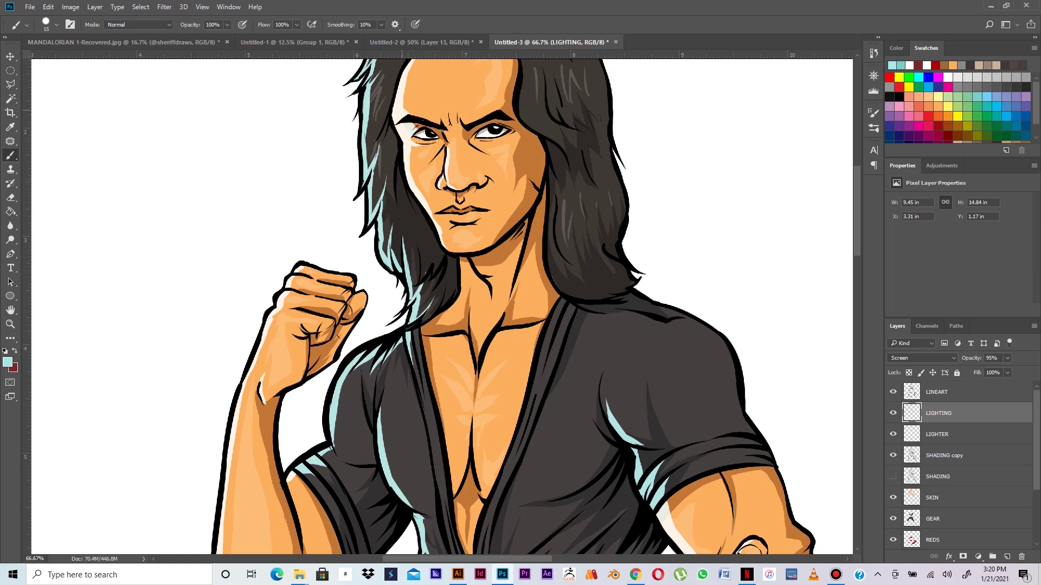
drag(458, 108, 463, 215)
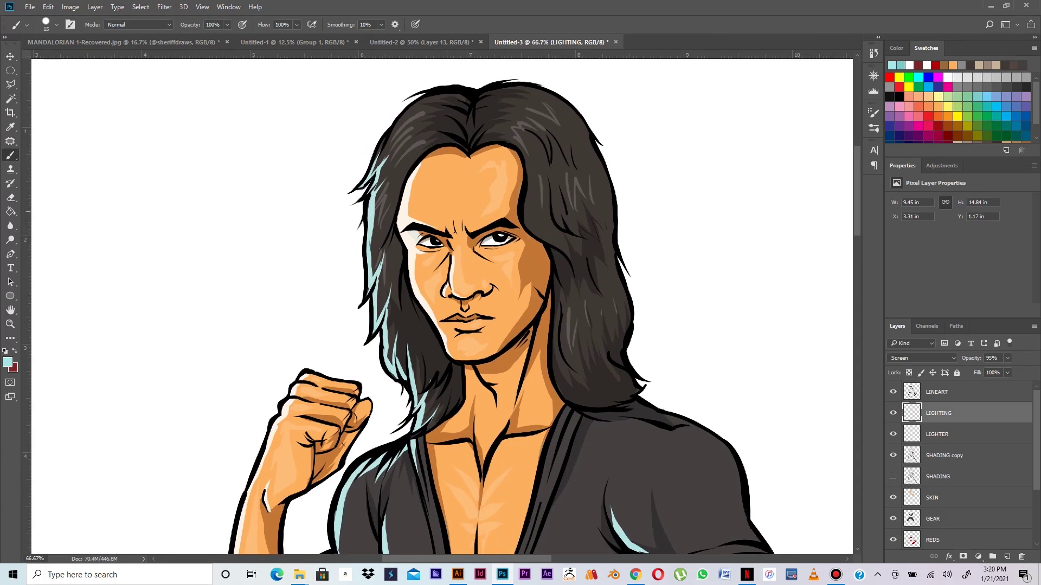
mouse_move(388, 156)
mouse_down()
mouse_move(394, 141)
mouse_move(383, 162)
mouse_up()
drag(425, 405, 432, 395)
key(e)
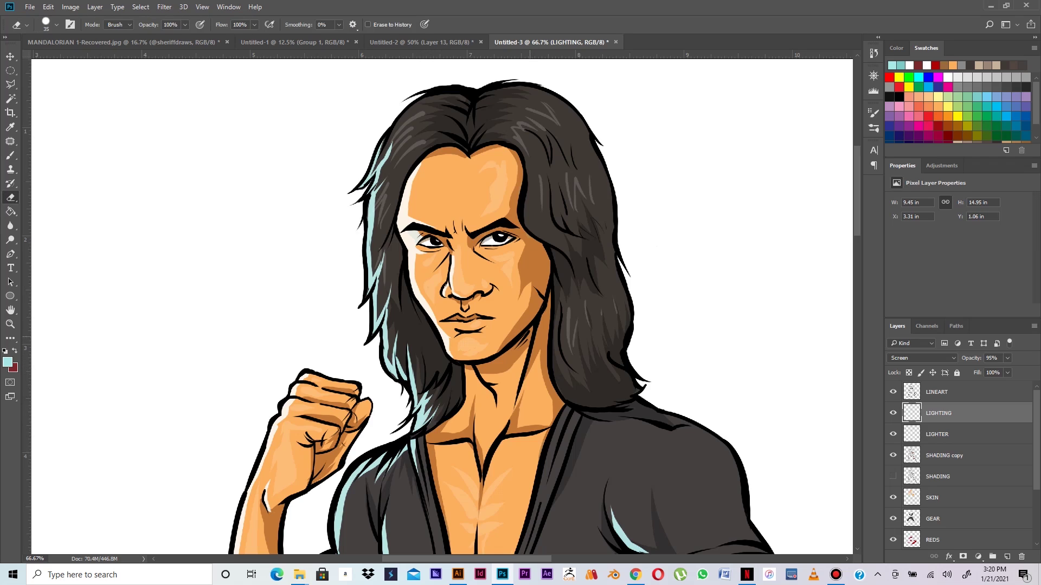
key(b)
key(ctrl+minus)
key(ctrl+minus)
key(ctrl+minus)
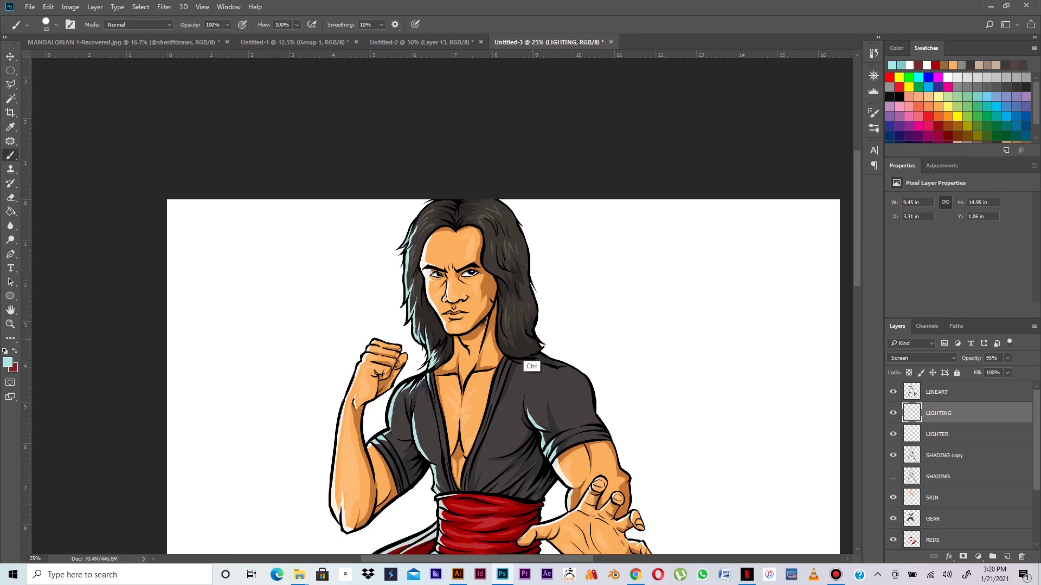
key(ctrl+minus)
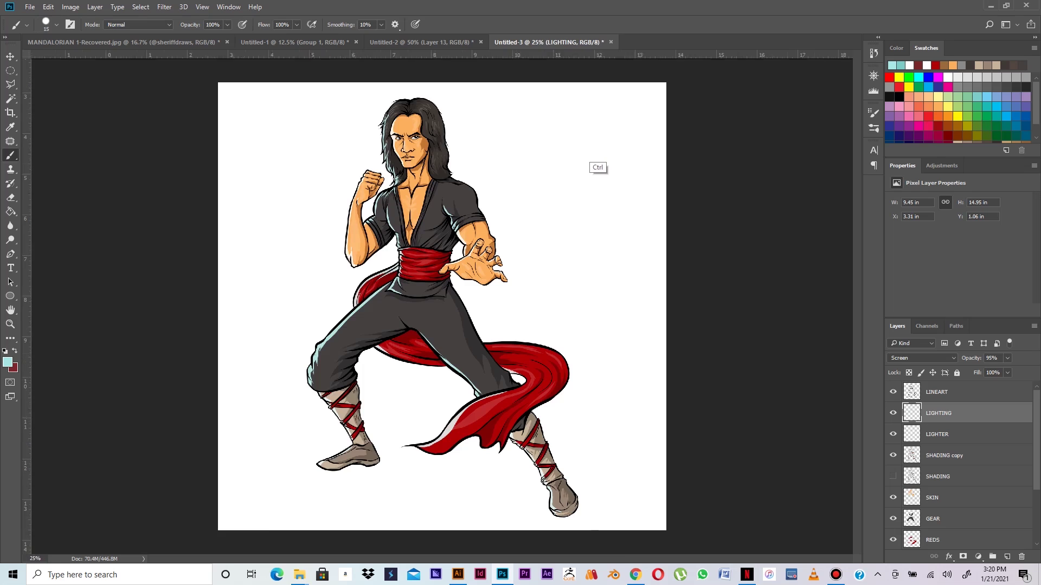
Step: Paint thin pale highlight streaks along the waist sash's folds on the lit side, undoing unwanted strokes
key(ctrl+plus)
key(ctrl+plus)
key(ctrl+plus)
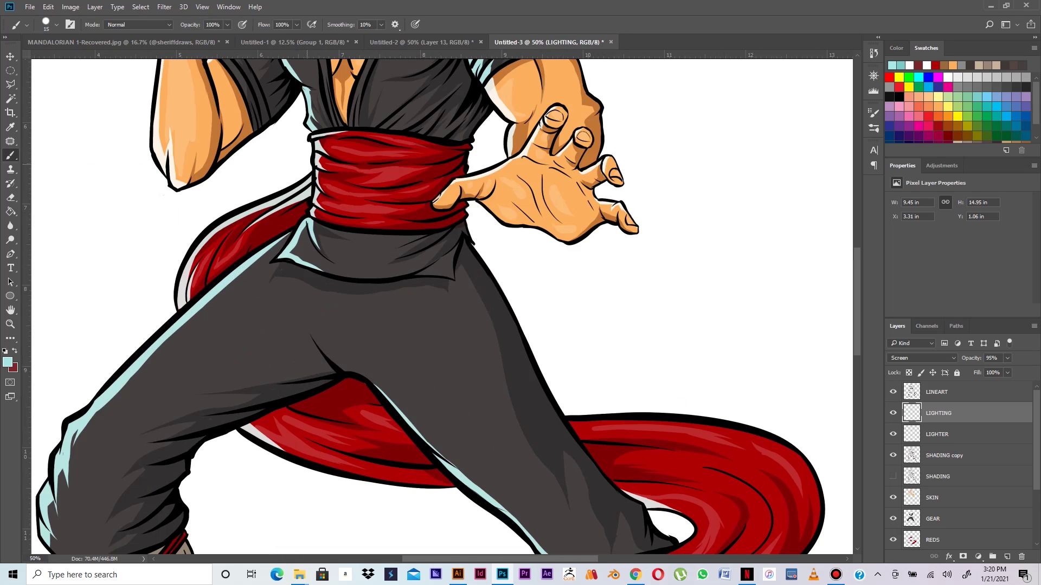
mouse_move(320, 156)
mouse_down()
mouse_move(325, 170)
mouse_move(383, 173)
mouse_up()
key(ctrl+z)
mouse_move(320, 173)
mouse_down()
mouse_move(334, 197)
mouse_move(376, 202)
mouse_up()
key(ctrl+z)
drag(318, 172, 348, 174)
drag(325, 134, 367, 132)
key(ctrl+z)
mouse_move(320, 195)
mouse_down()
mouse_move(317, 209)
mouse_move(376, 218)
mouse_up()
key(ctrl+z)
key(ctrl+z)
key(ctrl+z)
drag(320, 200, 381, 215)
key(ctrl+z)
drag(317, 211, 340, 220)
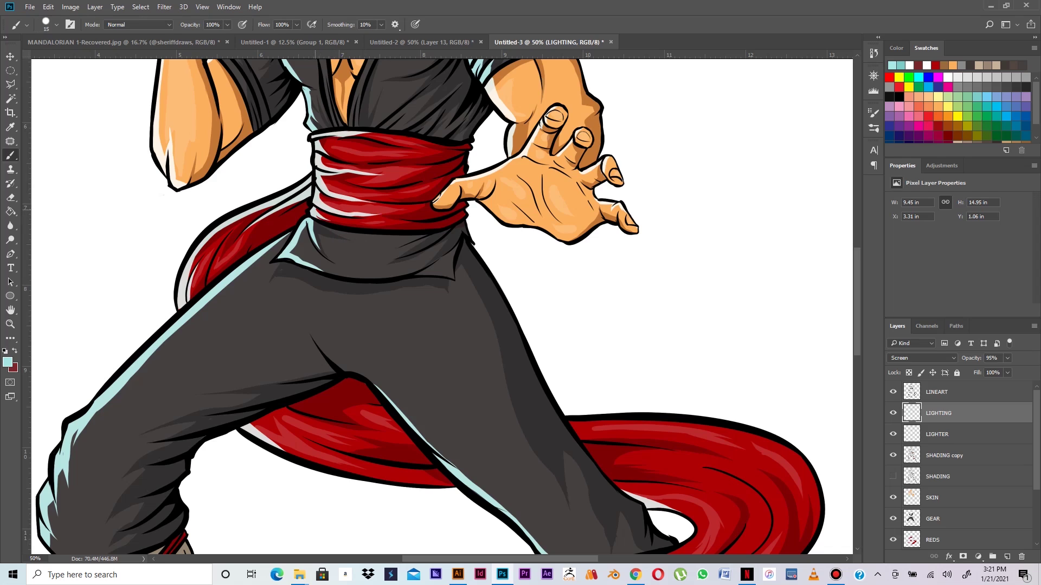
Step: Extend the pale rim light on the sash tail behind the hip and along the waist sash's lower folds
drag(306, 225, 296, 250)
mouse_move(305, 202)
mouse_down()
mouse_move(263, 232)
mouse_move(302, 214)
mouse_move(285, 208)
mouse_move(262, 220)
mouse_move(347, 222)
mouse_move(316, 225)
mouse_up()
key(ctrl+z)
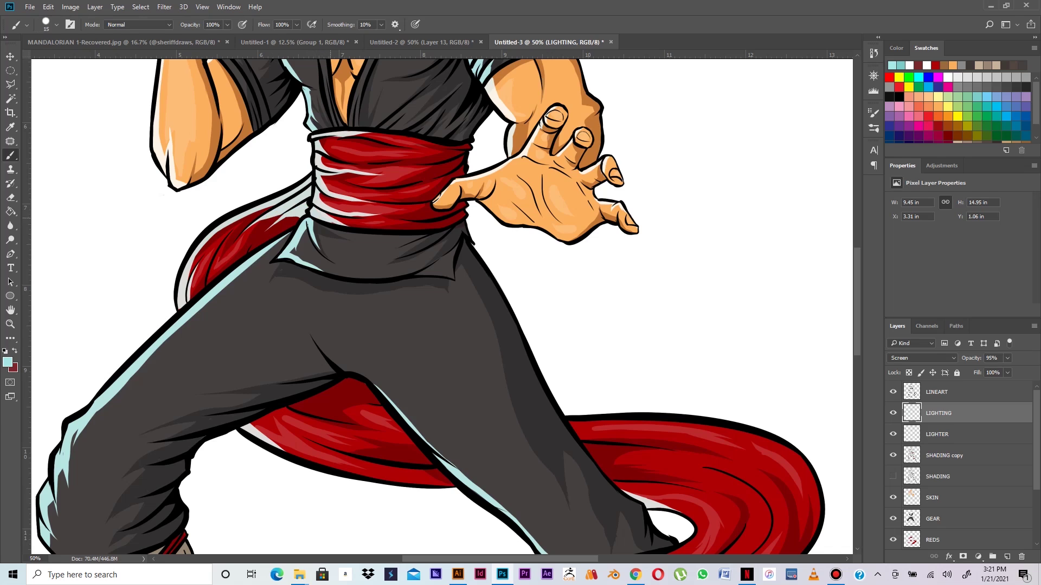
drag(325, 214, 338, 218)
key(ctrl+minus)
key(ctrl+minus)
key(ctrl+minus)
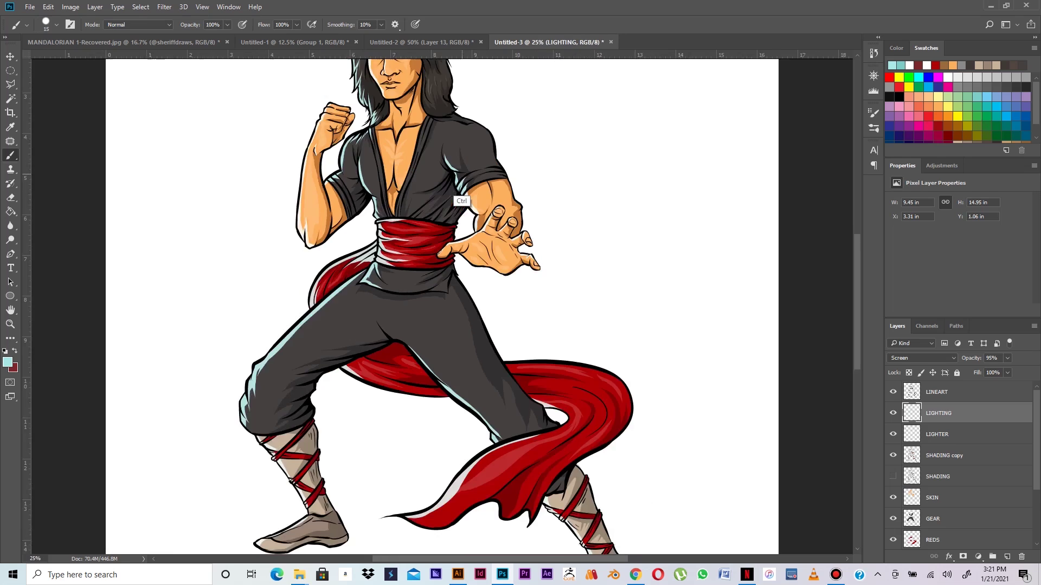
Step: Trim the pale highlight streaks on the waist sash's folds and upper edge with the Eraser
key(ctrl+plus)
key(ctrl+plus)
key(ctrl+plus)
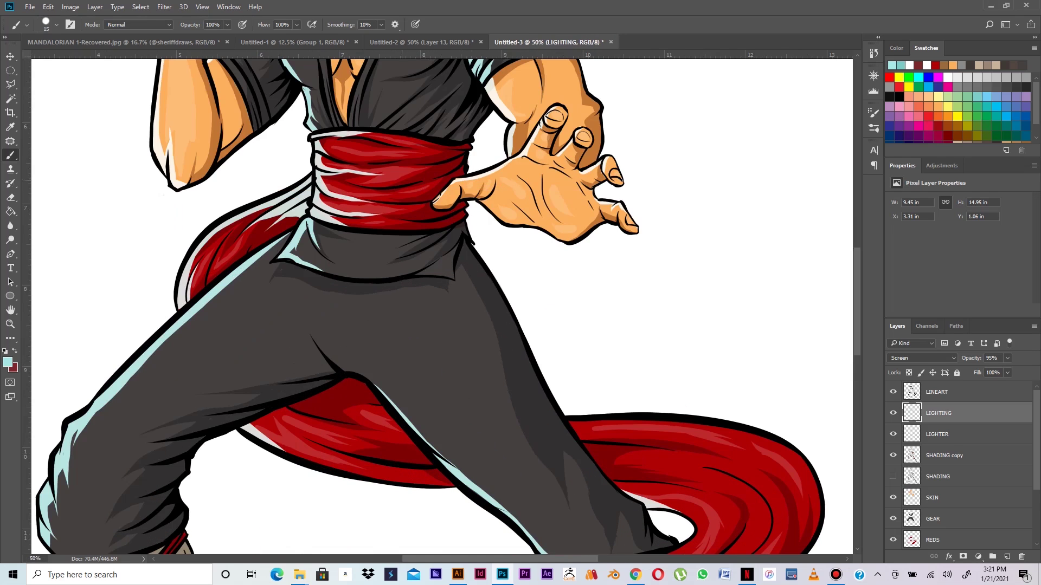
key(e)
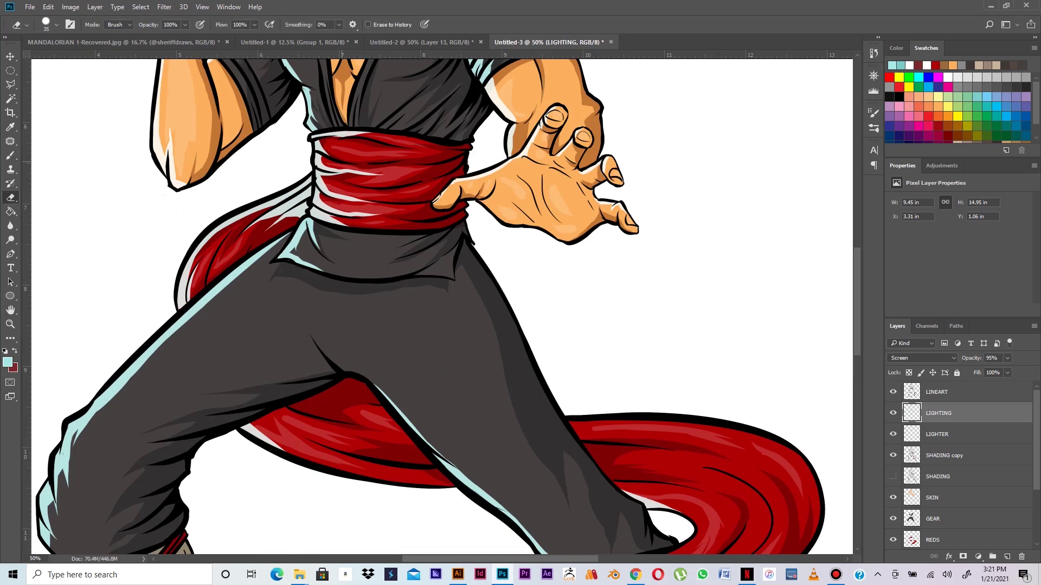
mouse_move(348, 176)
mouse_down()
mouse_move(380, 173)
mouse_move(375, 214)
mouse_up()
drag(371, 134, 342, 135)
key(ctrl+minus)
key(ctrl+minus)
key(ctrl+minus)
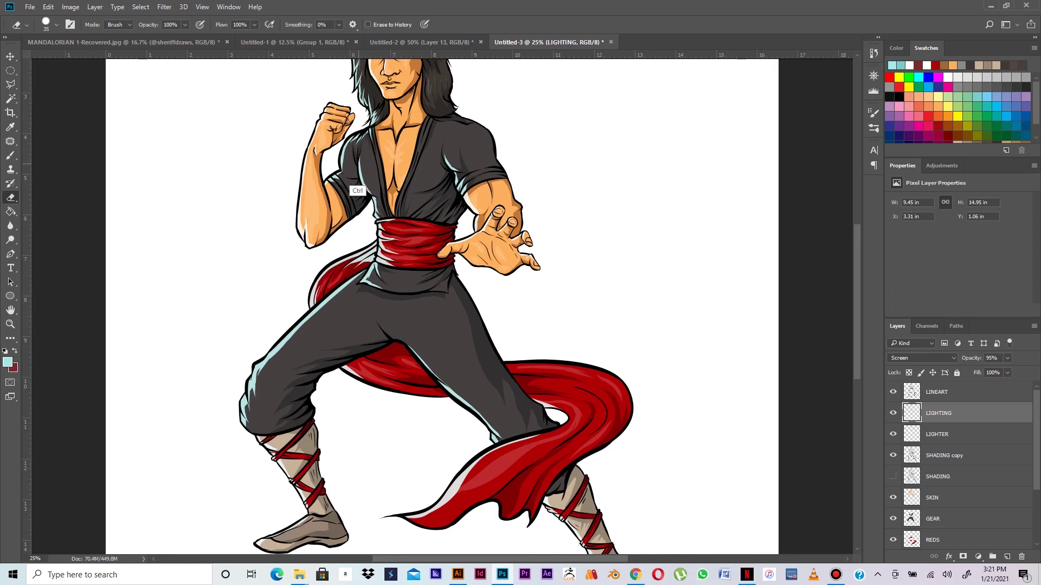
Step: Paint pale teal highlights with the Brush on the neck, below the collarbone and across the upper chest on the raised-fist side
key(ctrl+plus)
key(ctrl+plus)
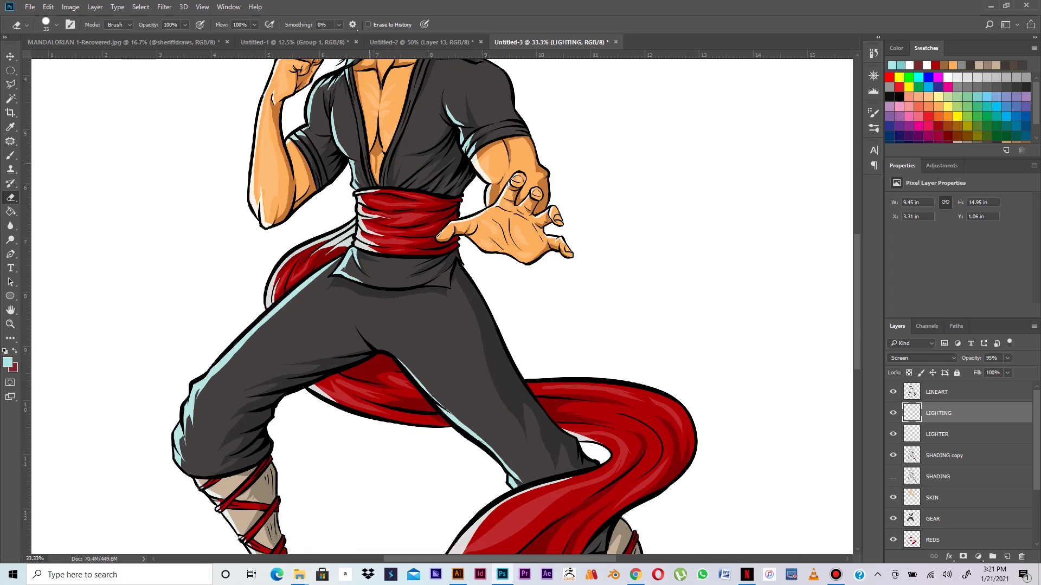
mouse_move(408, 151)
mouse_down()
mouse_move(401, 259)
mouse_move(425, 303)
mouse_up()
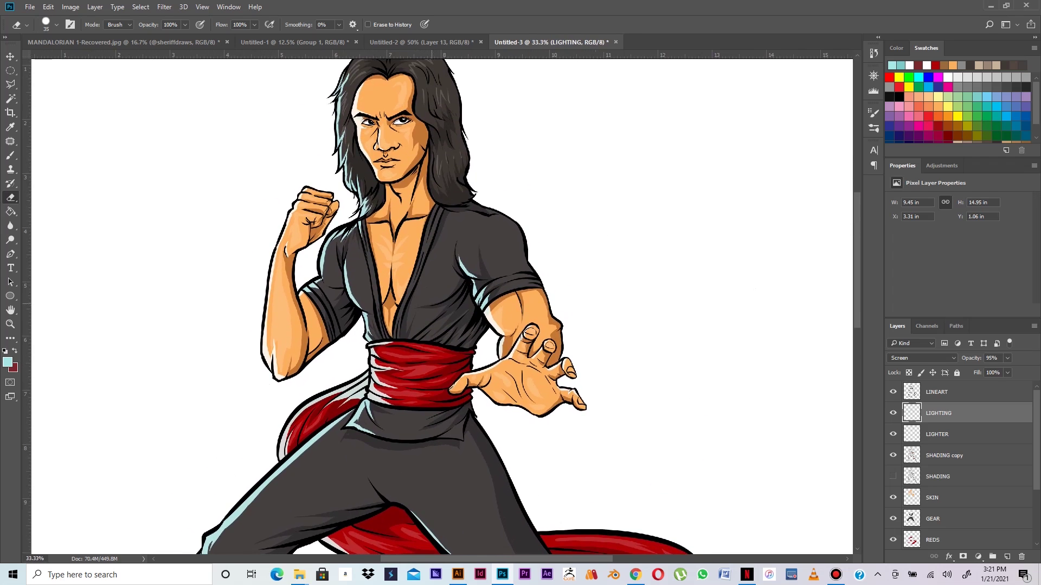
key(b)
key(ctrl+plus)
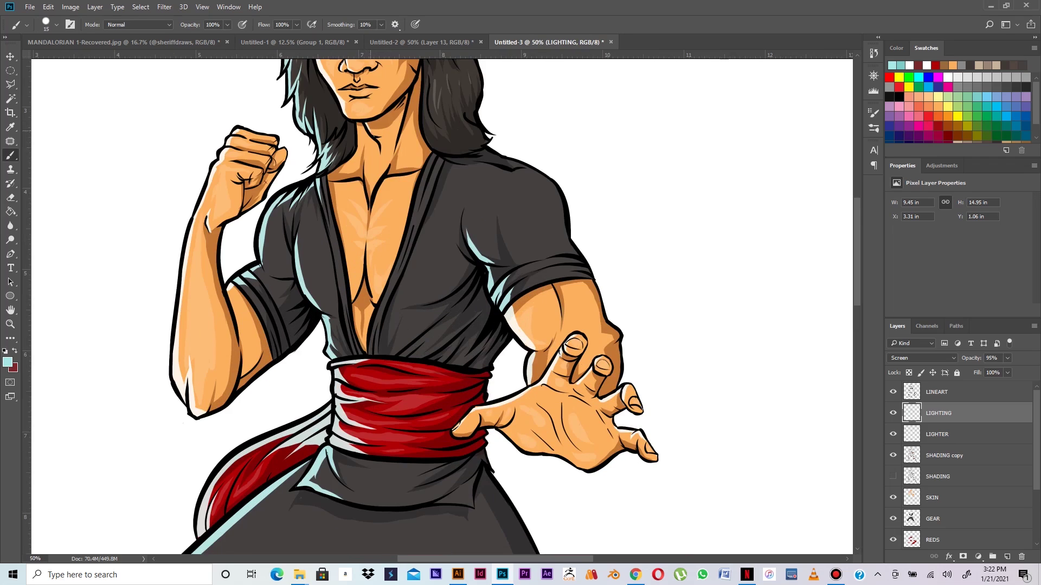
mouse_move(359, 122)
mouse_down()
mouse_move(358, 169)
mouse_move(348, 160)
mouse_up()
drag(332, 176, 350, 163)
drag(329, 189, 357, 185)
mouse_move(355, 183)
mouse_down()
mouse_move(341, 184)
mouse_move(361, 185)
mouse_up()
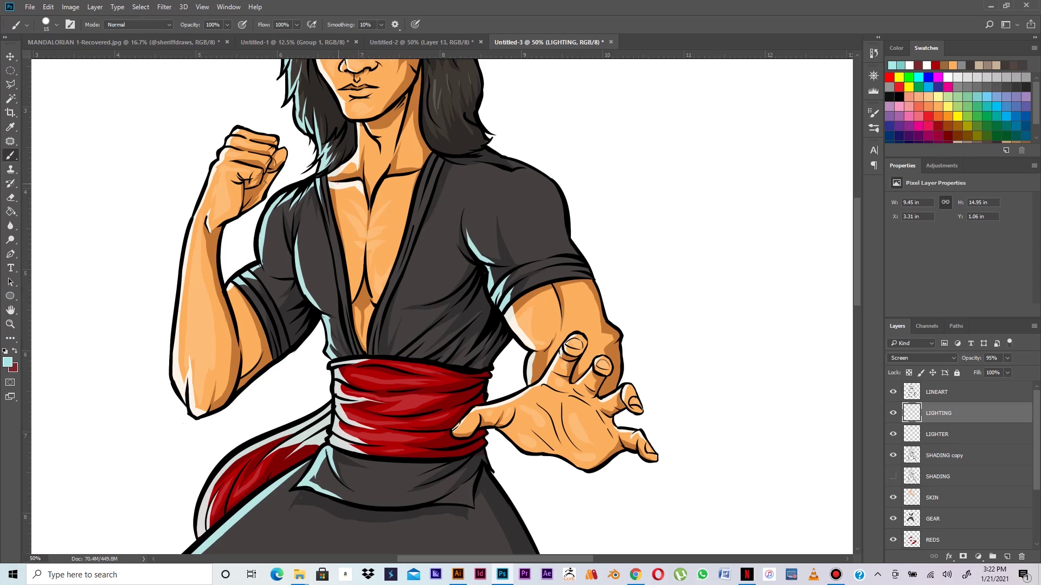
Step: Paint thin pale highlights down the chest's centre line and in the lower part of the jacket's open neckline
key(e)
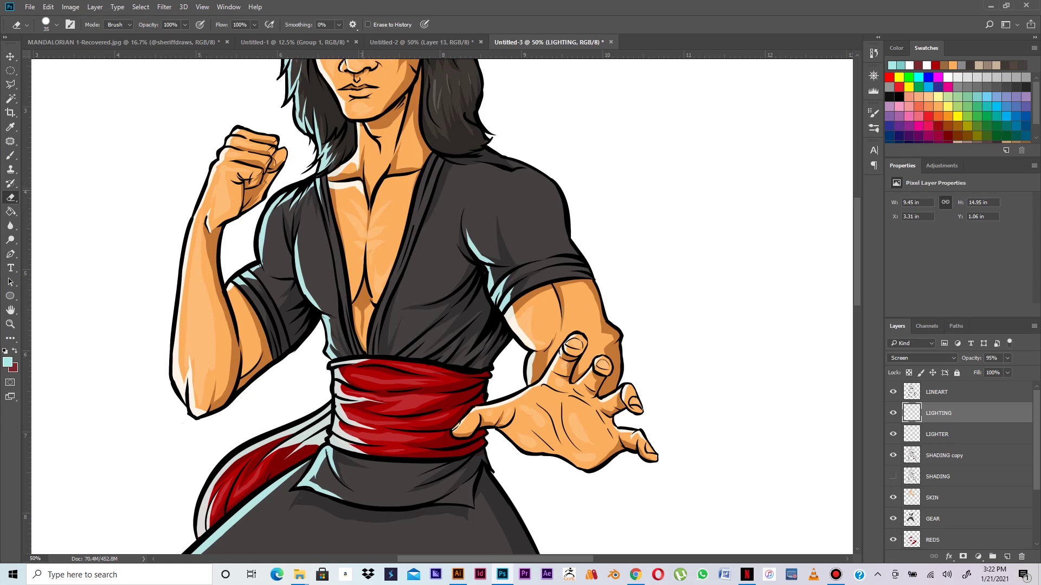
key(b)
drag(354, 187, 368, 234)
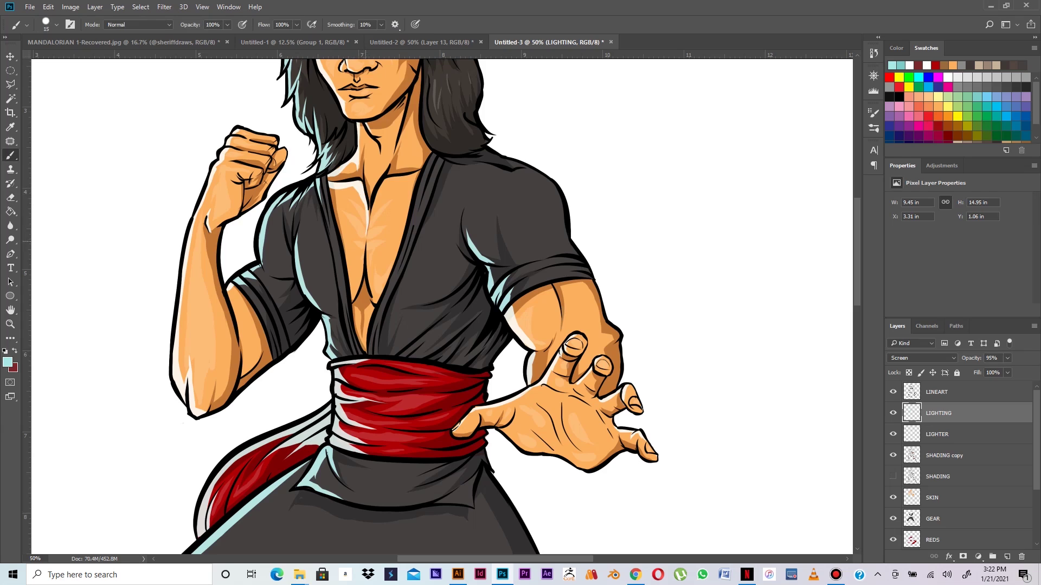
drag(356, 295, 361, 273)
Step: Trim the pale rim light with the Eraser on the jacket's chest, the far sleeve and the open-hand forearm
key(e)
mouse_move(303, 255)
mouse_down()
mouse_move(311, 293)
mouse_move(302, 239)
mouse_up()
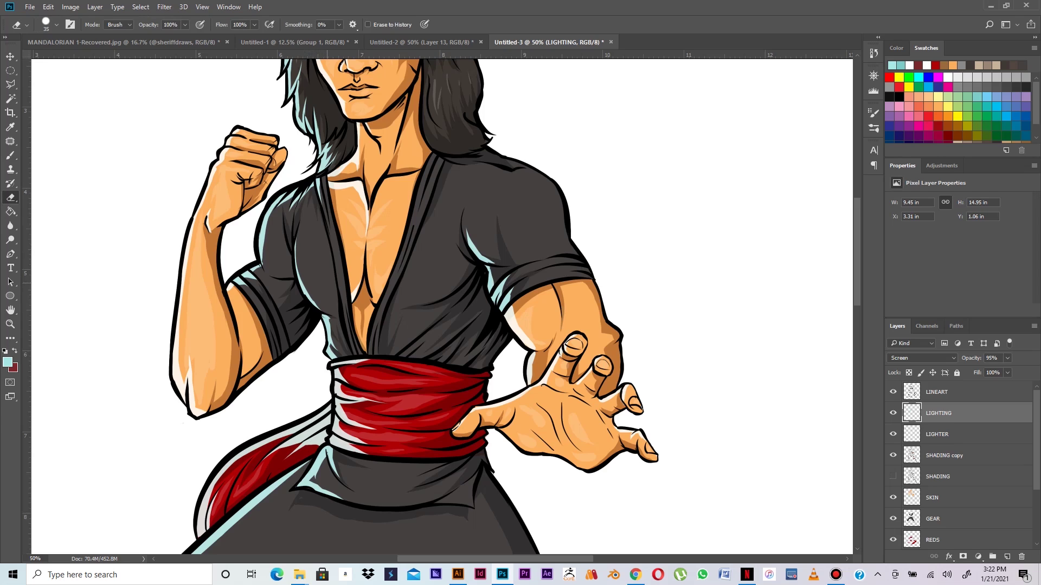
mouse_move(476, 248)
mouse_down()
mouse_move(471, 234)
mouse_move(489, 259)
mouse_up()
drag(515, 310, 526, 336)
drag(533, 352, 534, 388)
key(ctrl+minus)
key(ctrl+minus)
key(ctrl+minus)
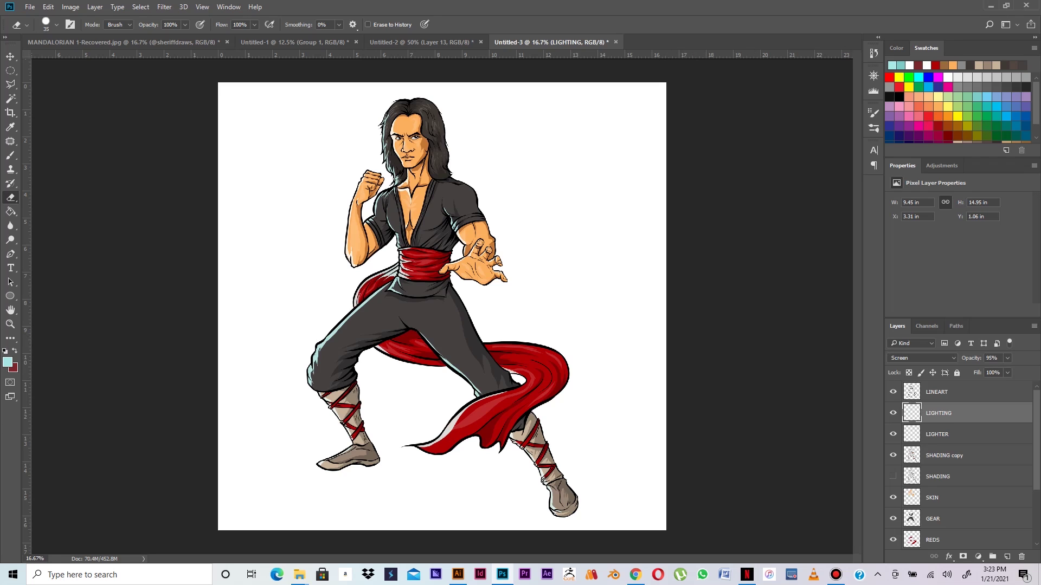
Step: Group the layers from LINEART down to SOCKS AND SHOES and name the group LIU KANG
click(954, 392)
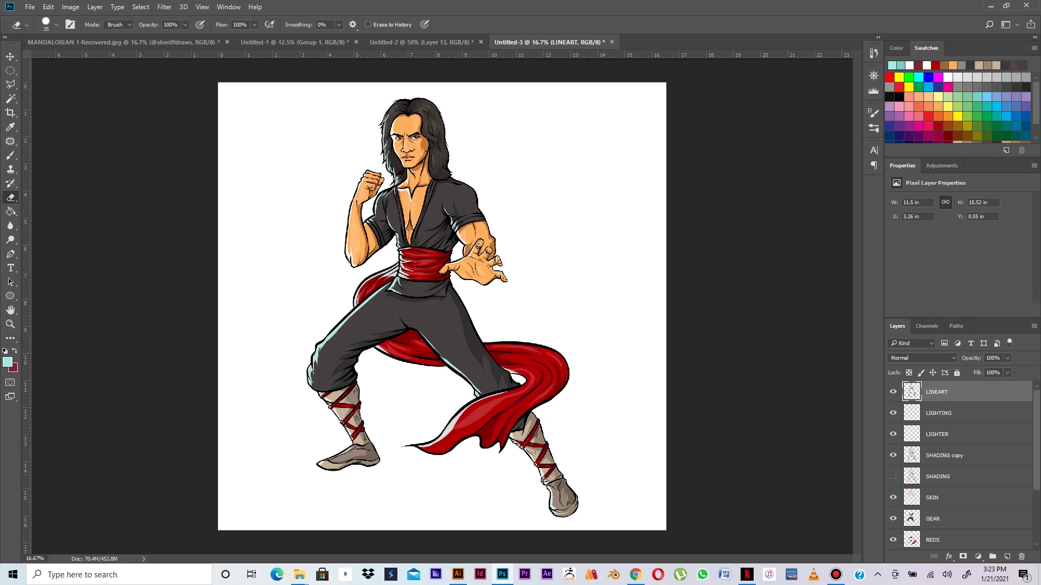
scroll(965, 464, down, 3)
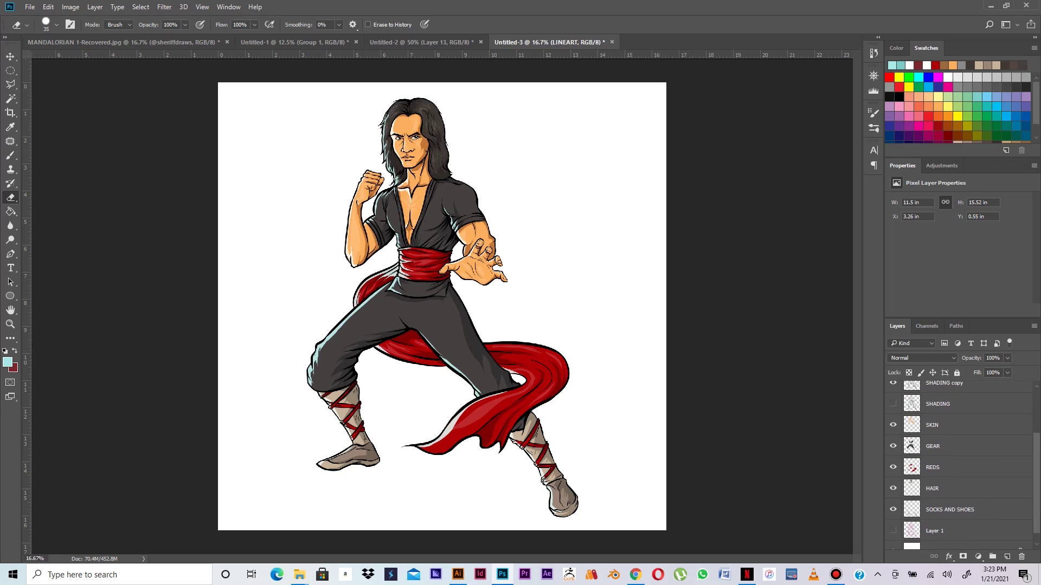
shift+click(948, 515)
key(ctrl+g)
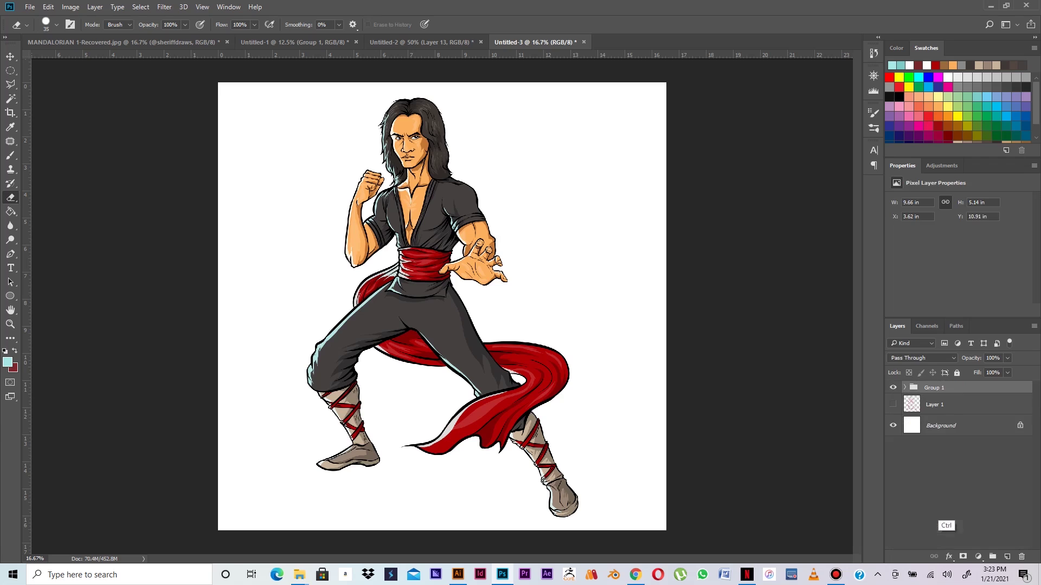
double_click(933, 388)
text(LIU KANG)
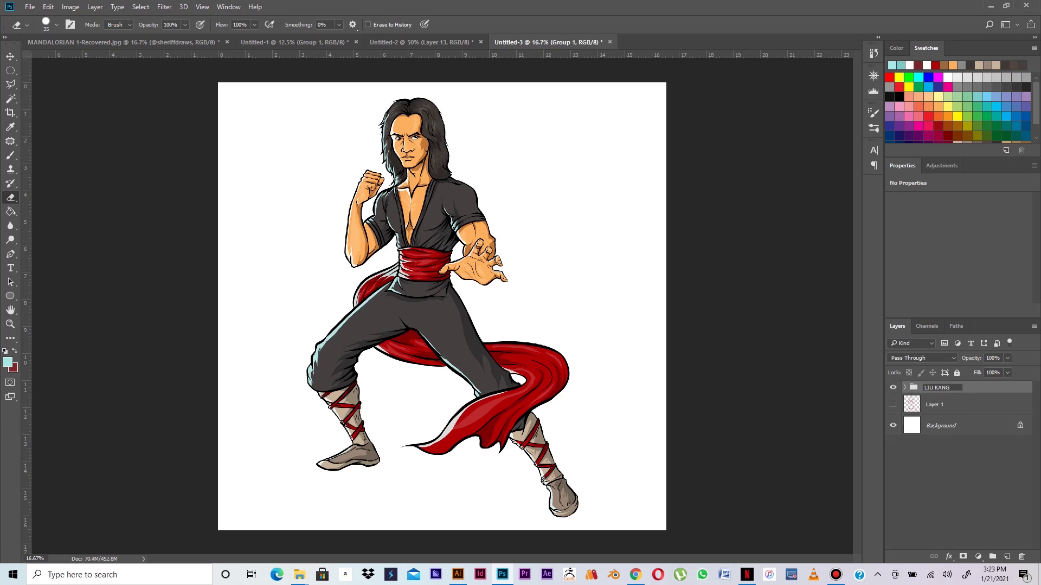
click(954, 404)
click(954, 387)
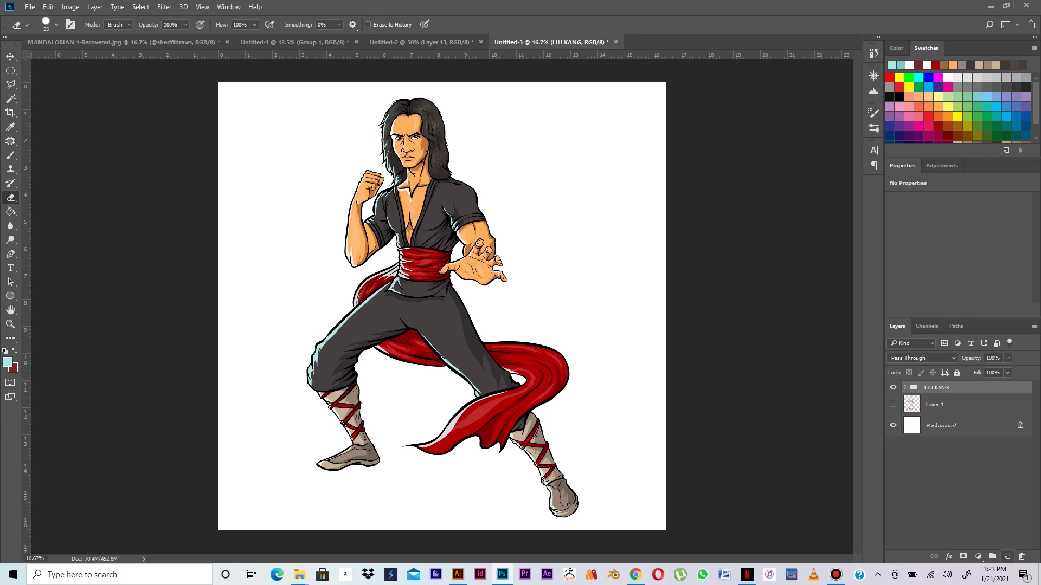
Step: Add a new layer above the LIU KANG group and set the foreground colour to yellow-orange f7b21d
click(1006, 556)
key(ctrl+plus)
key(ctrl+plus)
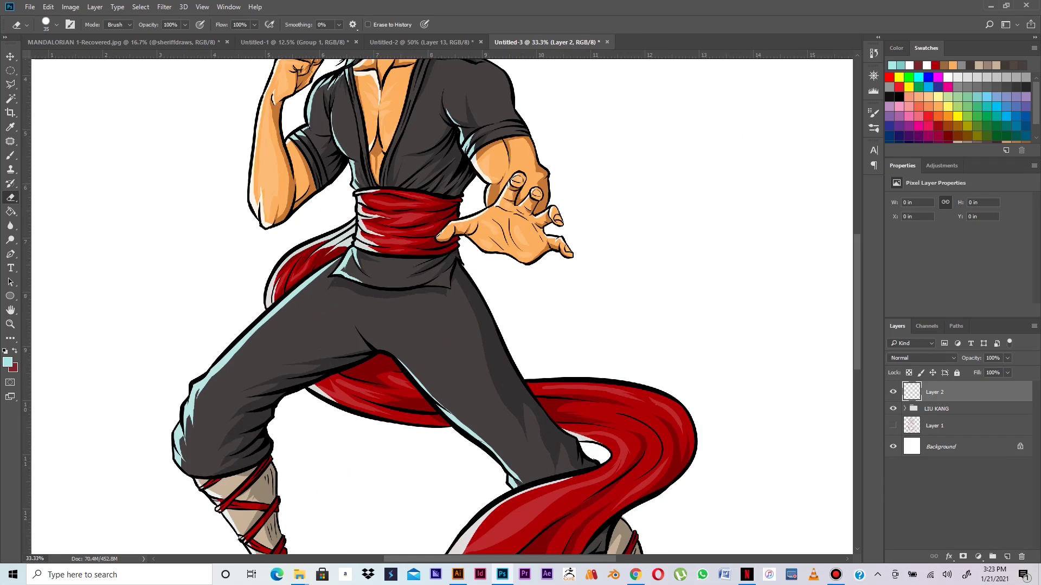
click(948, 116)
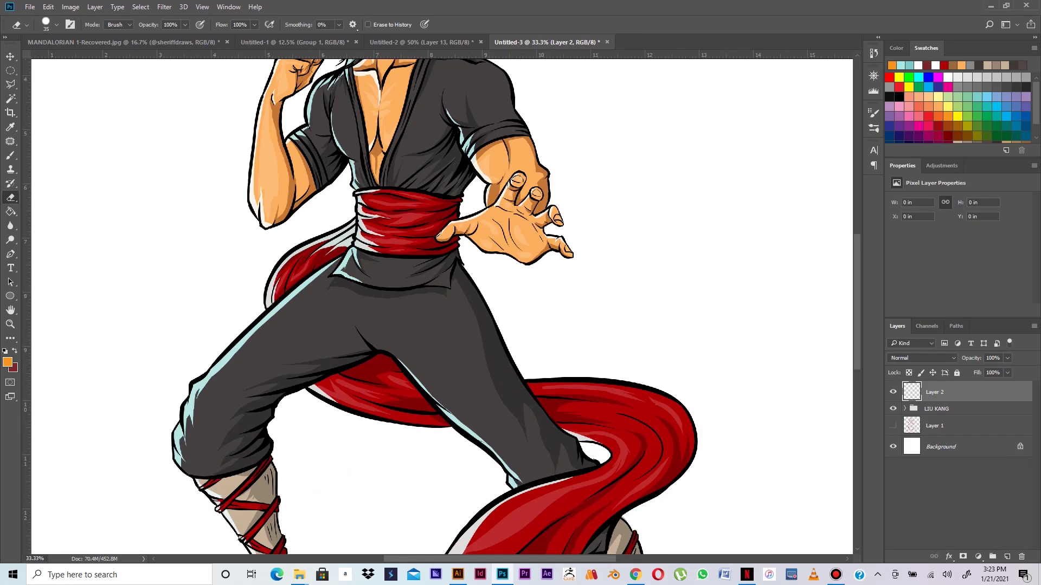
click(8, 362)
text(f7b21d)
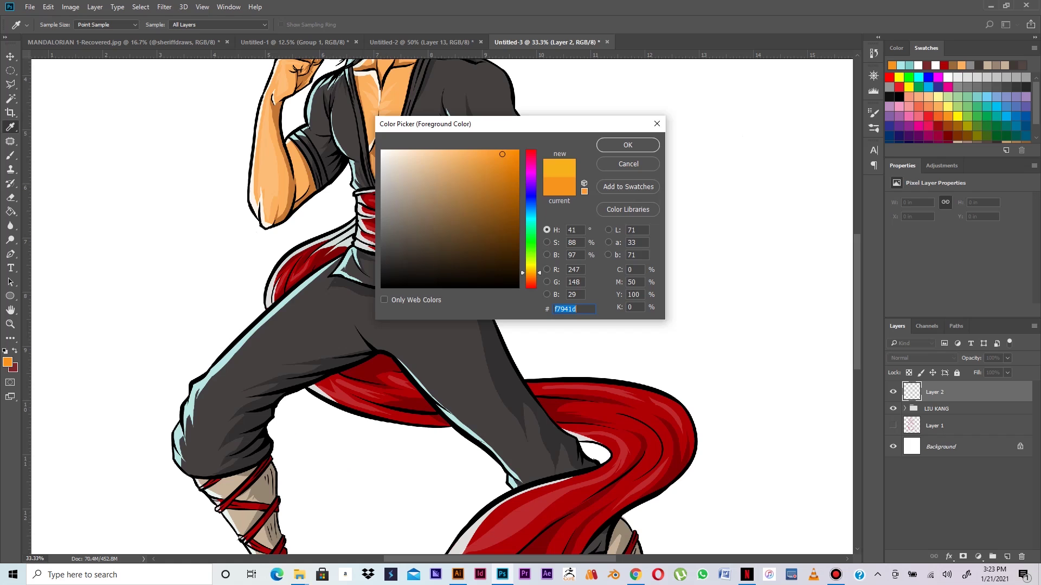
key(Return)
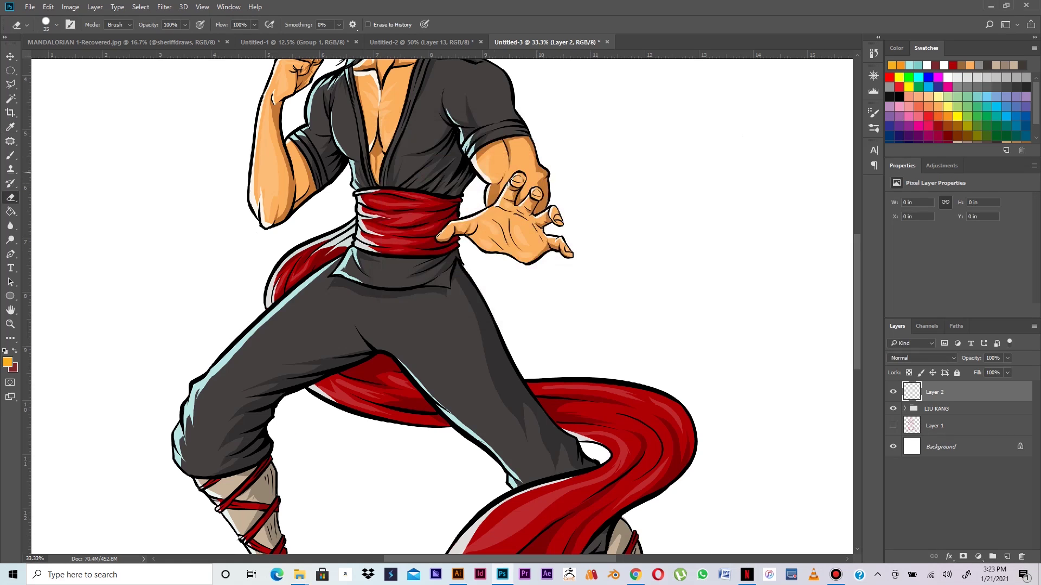
Step: Paint jagged yellow-orange flame outlines rising behind the open hand, from the wrist to beyond the fingertips
drag(536, 167, 557, 303)
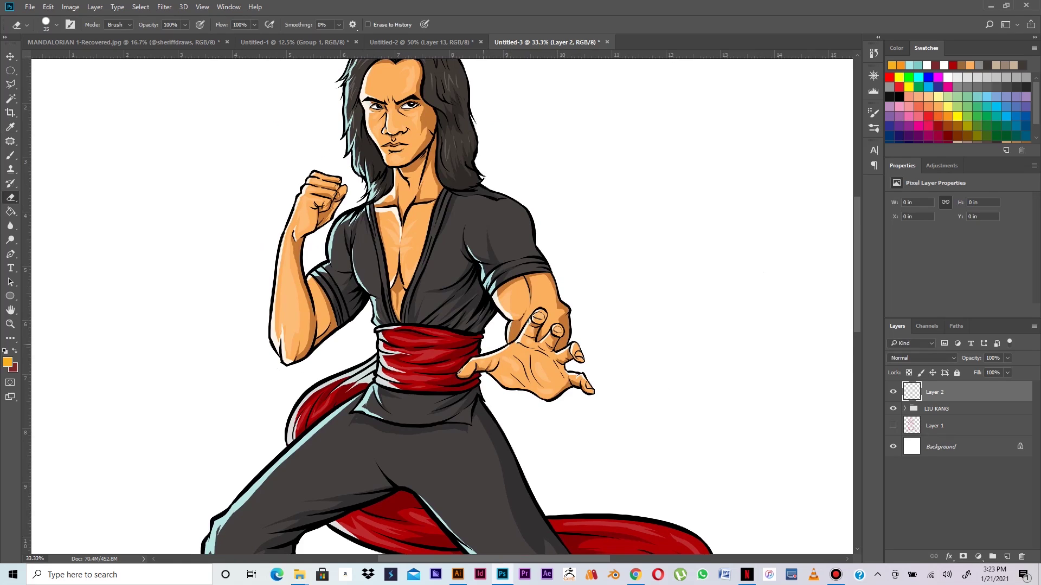
key(b)
mouse_move(476, 351)
mouse_down()
mouse_move(503, 321)
mouse_move(595, 265)
mouse_up()
mouse_move(561, 297)
mouse_down()
mouse_move(631, 235)
mouse_move(580, 319)
mouse_move(603, 303)
mouse_move(590, 328)
mouse_move(617, 310)
mouse_move(597, 372)
mouse_move(581, 371)
mouse_up()
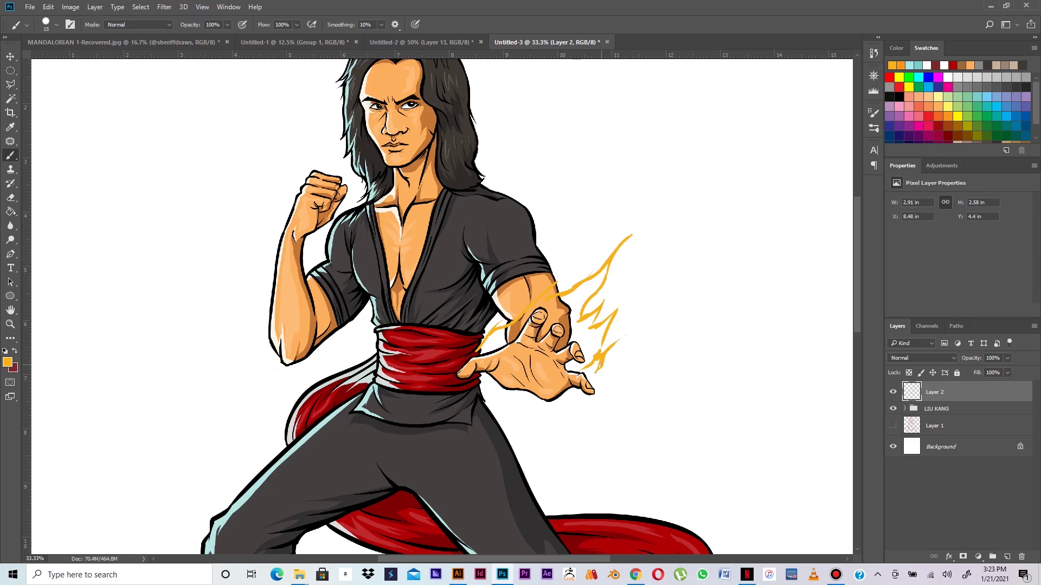
drag(603, 323, 595, 353)
drag(611, 318, 602, 351)
Step: Paint pointed yellow-orange flame outlines around the raised fist, with the tallest tip above the knuckles
drag(310, 205, 313, 226)
drag(313, 312, 361, 198)
mouse_move(353, 240)
mouse_down()
mouse_move(359, 222)
mouse_move(360, 255)
mouse_move(379, 279)
mouse_move(373, 305)
mouse_move(347, 325)
mouse_up()
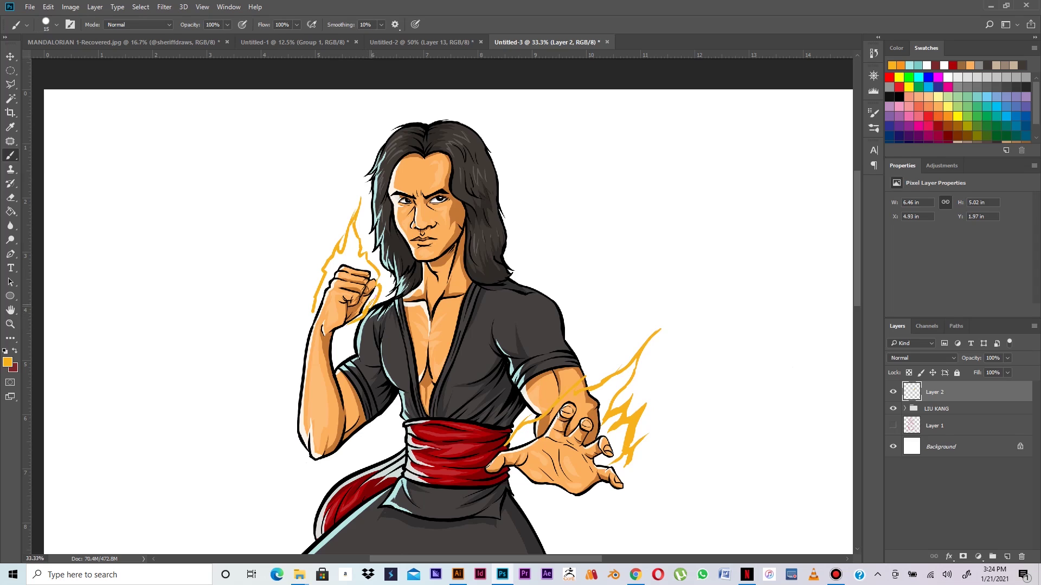
drag(378, 284, 356, 223)
Step: Thicken the raised fist's flames with a 25 px brush and add small licks along their outer side
key(bracketright)
drag(357, 248, 349, 226)
mouse_move(343, 269)
mouse_down()
mouse_move(339, 244)
mouse_move(329, 256)
mouse_up()
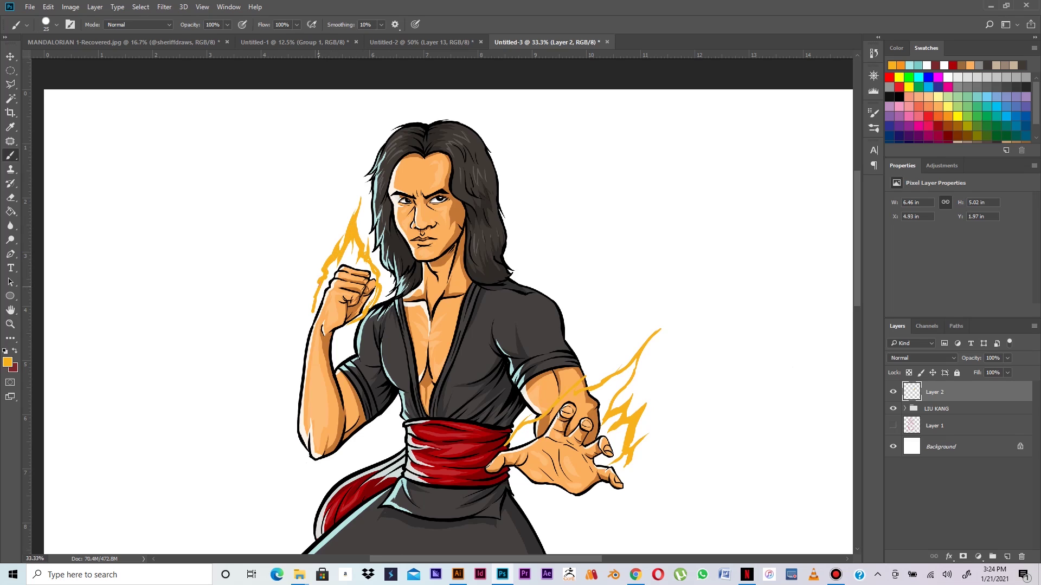
drag(314, 289, 319, 262)
drag(312, 318, 318, 298)
Step: Thicken the flames around the open hand and add curved flame strokes beneath the palm
mouse_move(608, 391)
mouse_down()
mouse_move(620, 375)
mouse_move(629, 377)
mouse_move(624, 385)
mouse_move(616, 391)
mouse_move(635, 362)
mouse_up()
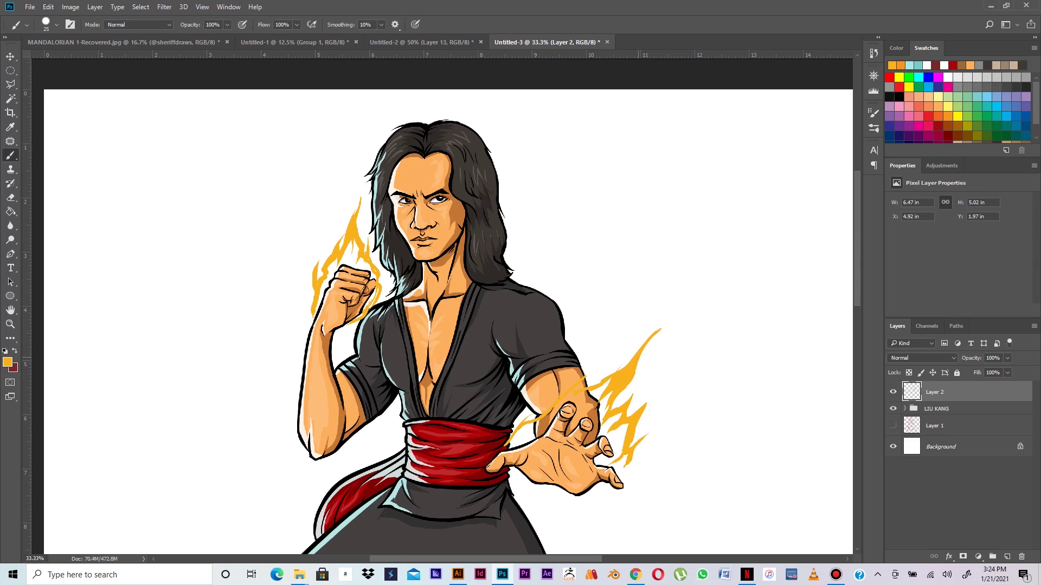
mouse_move(614, 403)
mouse_down()
mouse_move(635, 377)
mouse_move(608, 381)
mouse_up()
mouse_move(548, 415)
mouse_down()
mouse_move(522, 440)
mouse_move(537, 423)
mouse_move(520, 431)
mouse_up()
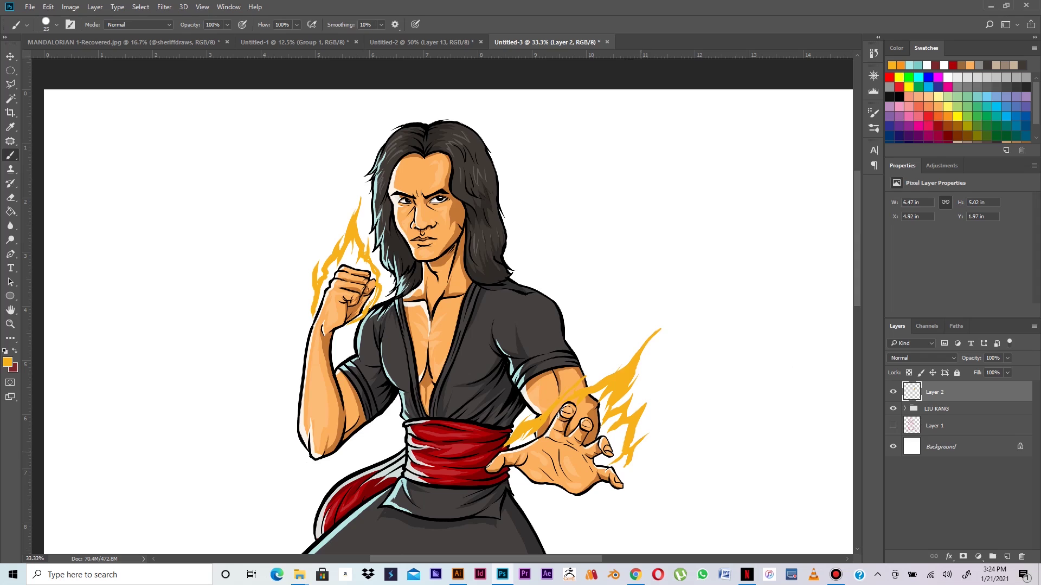
mouse_move(628, 454)
mouse_down()
mouse_move(618, 476)
mouse_move(578, 504)
mouse_move(537, 499)
mouse_up()
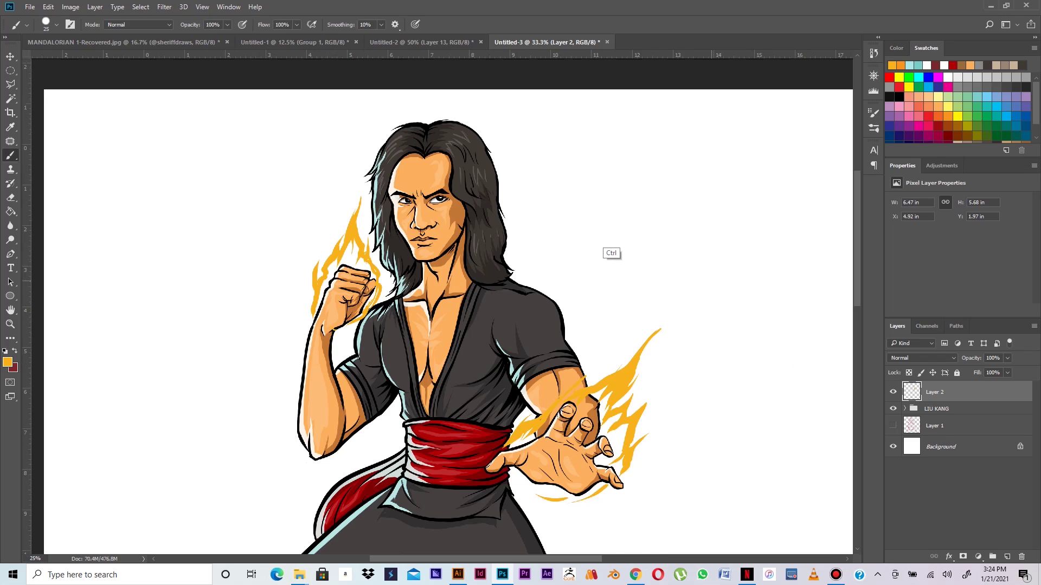
Step: Choose the Soft Round brush at 300 px with a bright red colour and lock the flame layer's transparent pixels
key(ctrl+minus)
key(ctrl+minus)
key(ctrl+plus)
mouse_move(479, 205)
mouse_down()
mouse_move(468, 341)
mouse_move(504, 339)
mouse_up()
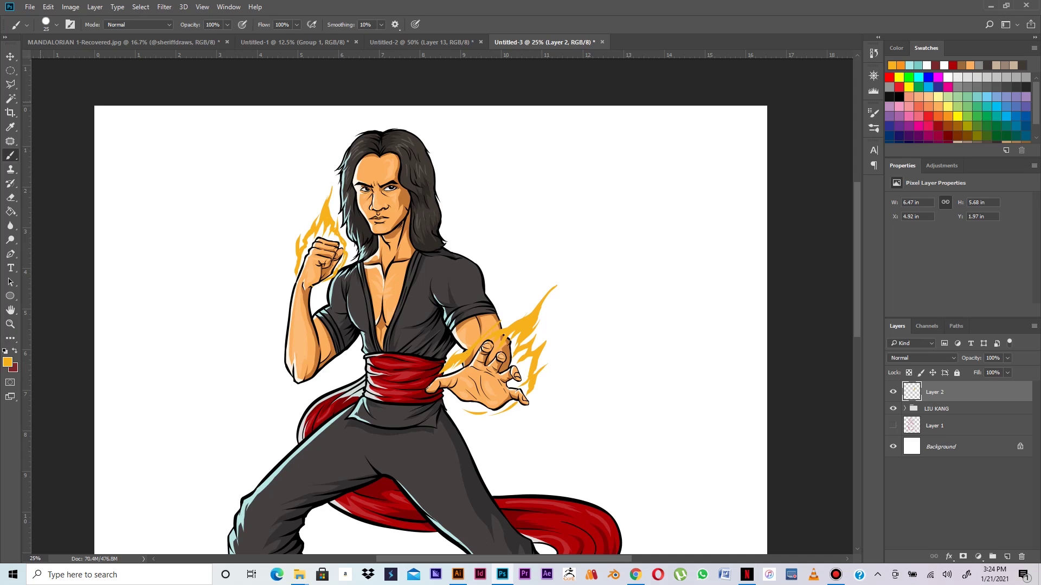
click(56, 24)
click(81, 151)
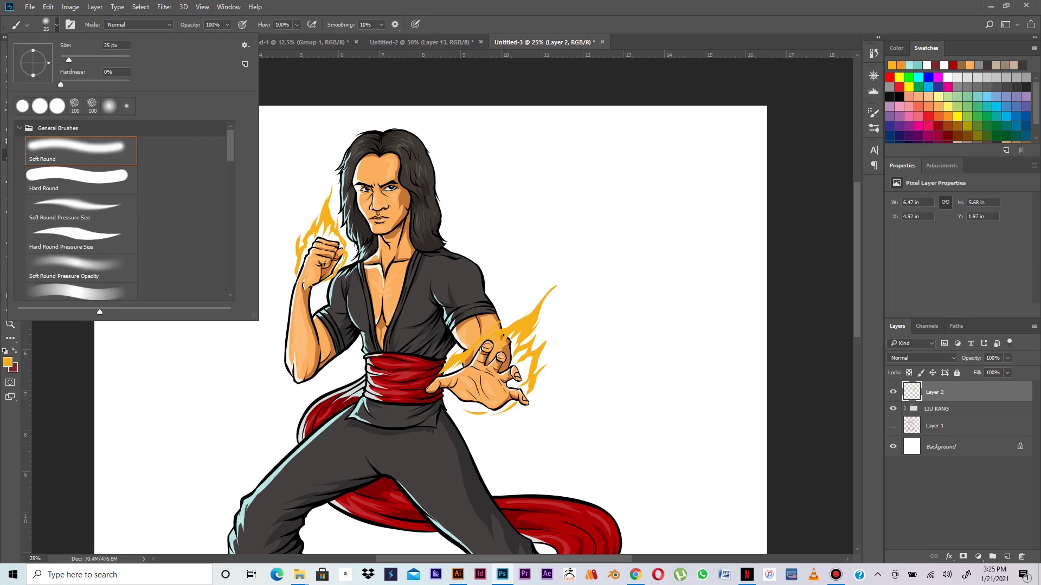
click(928, 116)
click(908, 373)
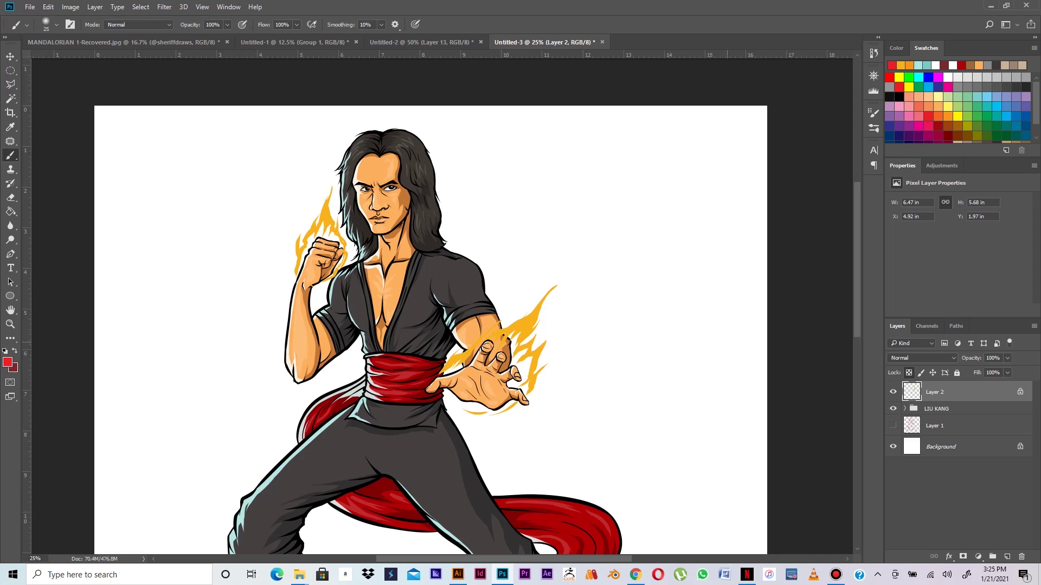
key(bracketright)
key(bracketright)
key(bracketright)
Step: Tint the flame tips and edges around both hands red with the soft brush at 56% opacity and 52% flow
click(874, 113)
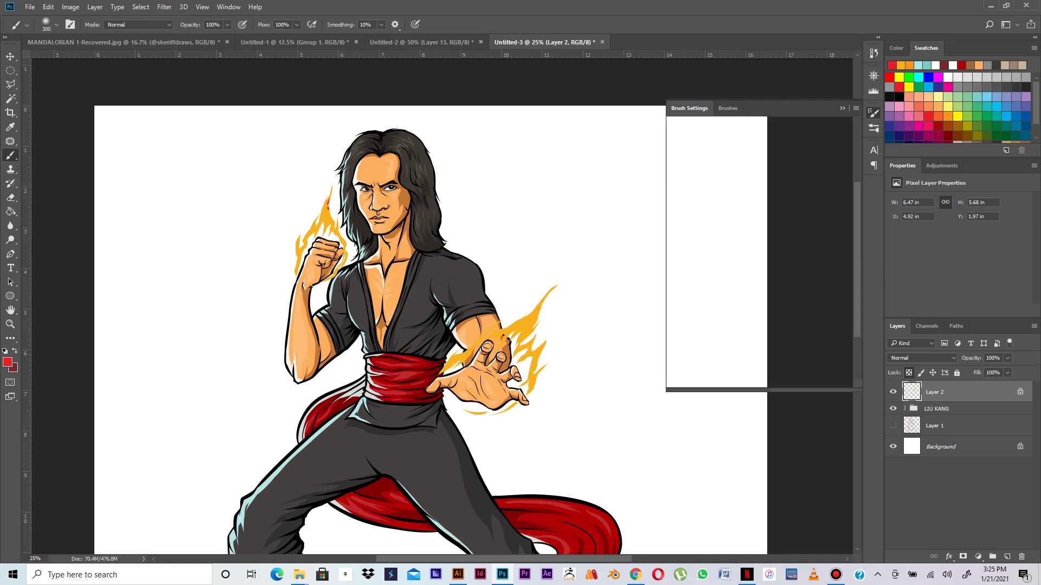
click(841, 108)
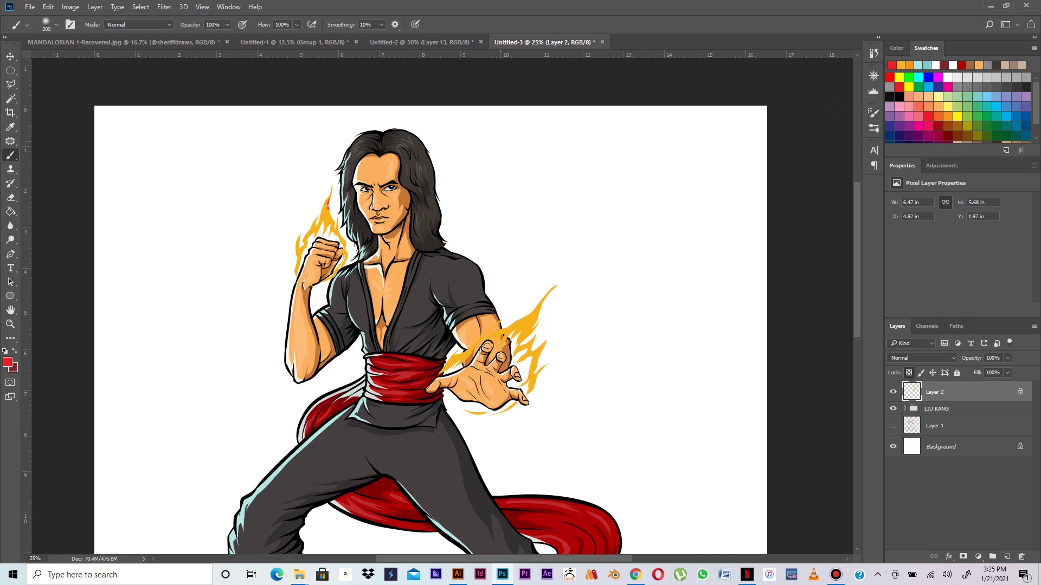
click(228, 24)
drag(225, 38, 202, 37)
click(296, 25)
drag(297, 37, 271, 37)
click(327, 204)
click(327, 205)
mouse_move(338, 187)
mouse_down()
mouse_move(355, 238)
mouse_move(296, 233)
mouse_move(276, 272)
mouse_up()
mouse_move(450, 357)
mouse_down()
mouse_move(557, 289)
mouse_move(556, 325)
mouse_up()
drag(486, 414, 467, 412)
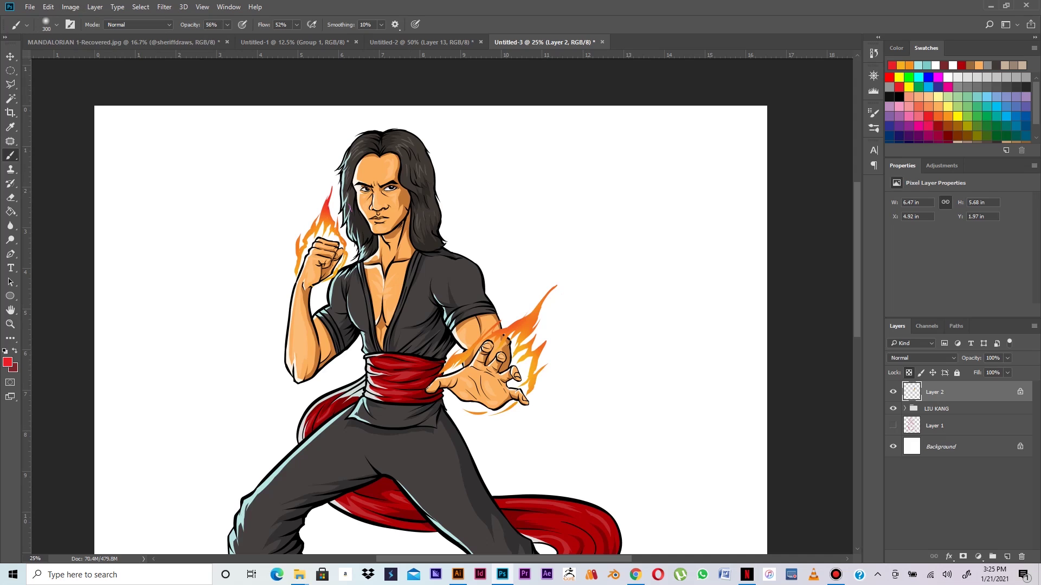
Step: Switch to the Hard Round brush at 35 px with Shape Dynamics enabled, and unlock the flame layer's transparent pixels
click(57, 25)
click(81, 180)
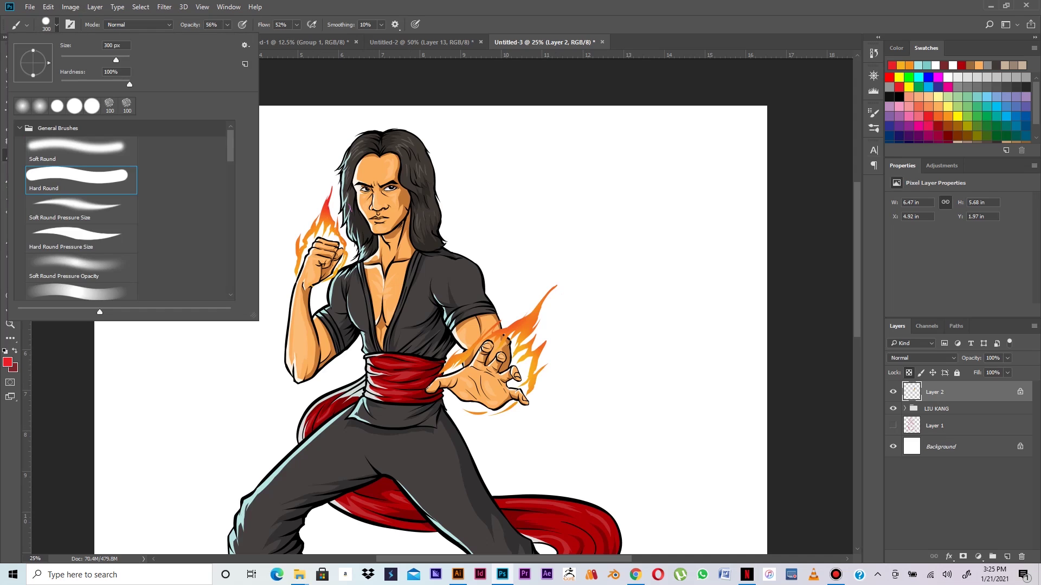
key(Return)
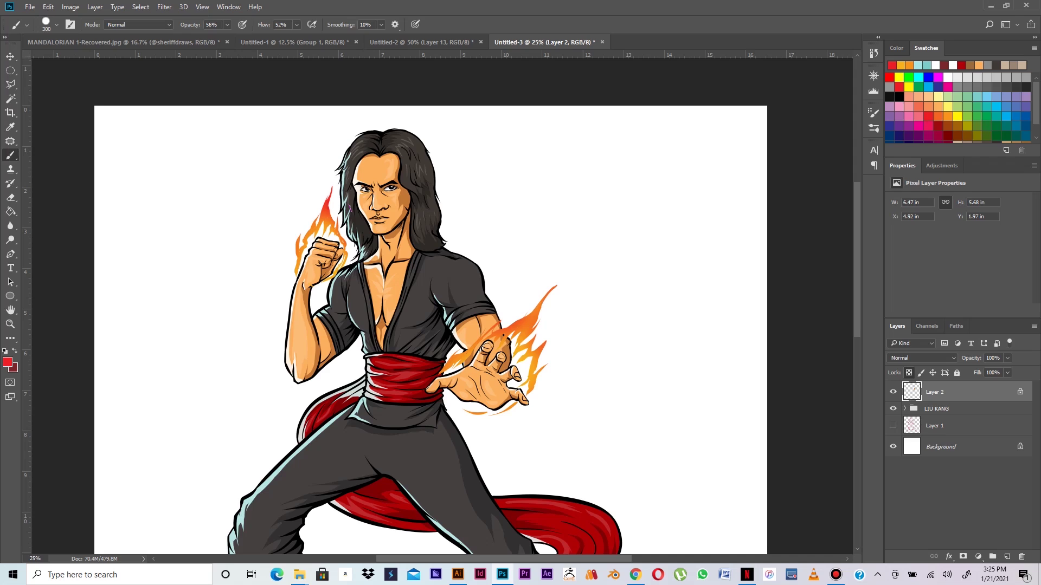
key(slash)
key(bracketleft)
key(bracketleft)
key(bracketleft)
key(bracketleft)
click(873, 113)
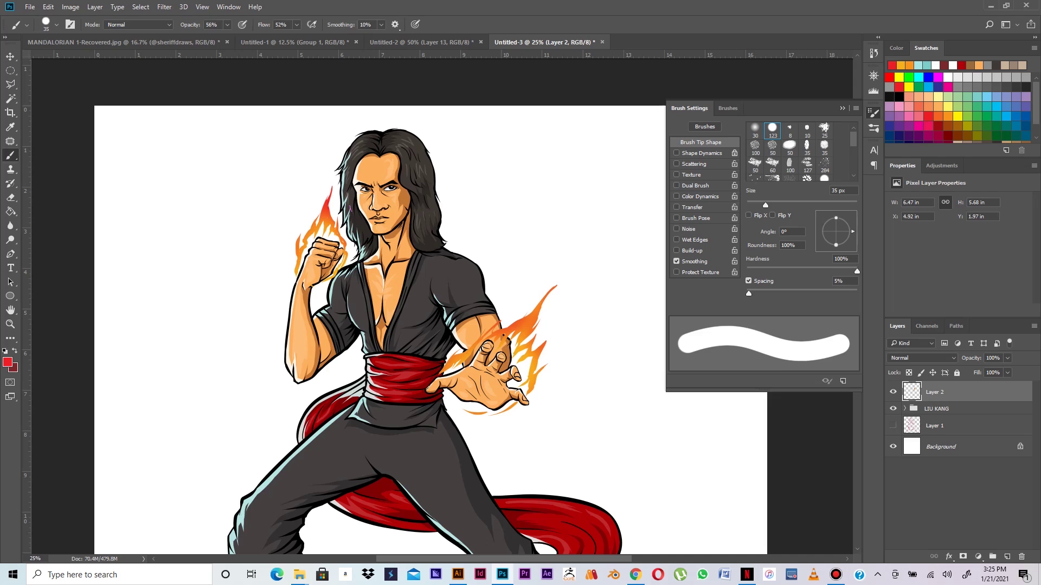
click(676, 153)
click(842, 108)
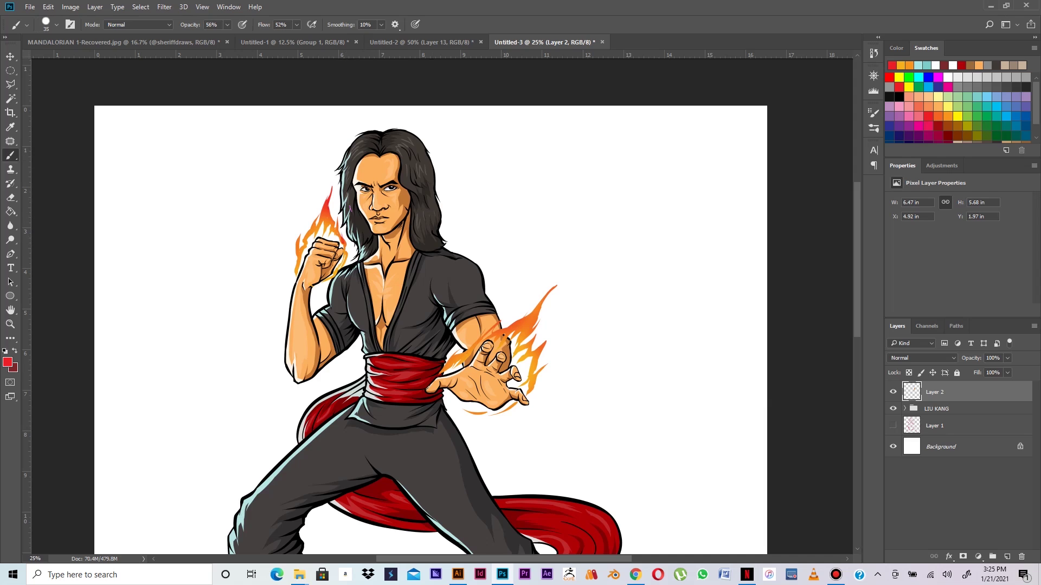
Step: Add a new layer between the flame layer and the LIU KANG group
click(954, 408)
click(1008, 557)
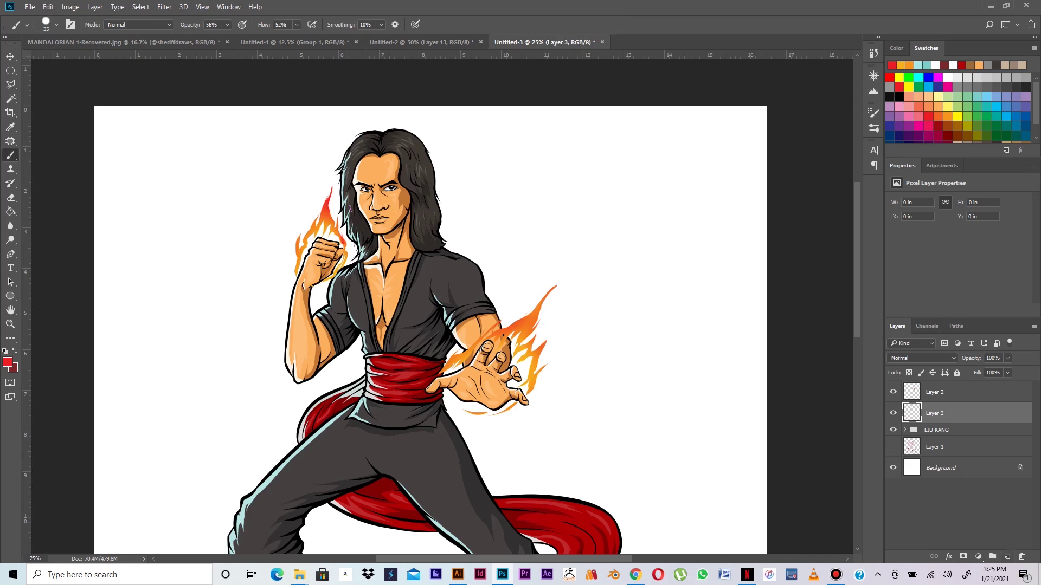
Step: Paint a solid yellow-orange glow over the fist and open hand on Layer 3 and erase the spill below the open hand
click(900, 65)
mouse_move(312, 249)
mouse_down()
mouse_move(301, 270)
mouse_move(319, 281)
mouse_move(342, 255)
mouse_move(318, 263)
mouse_move(308, 248)
mouse_move(320, 229)
mouse_move(340, 243)
mouse_up()
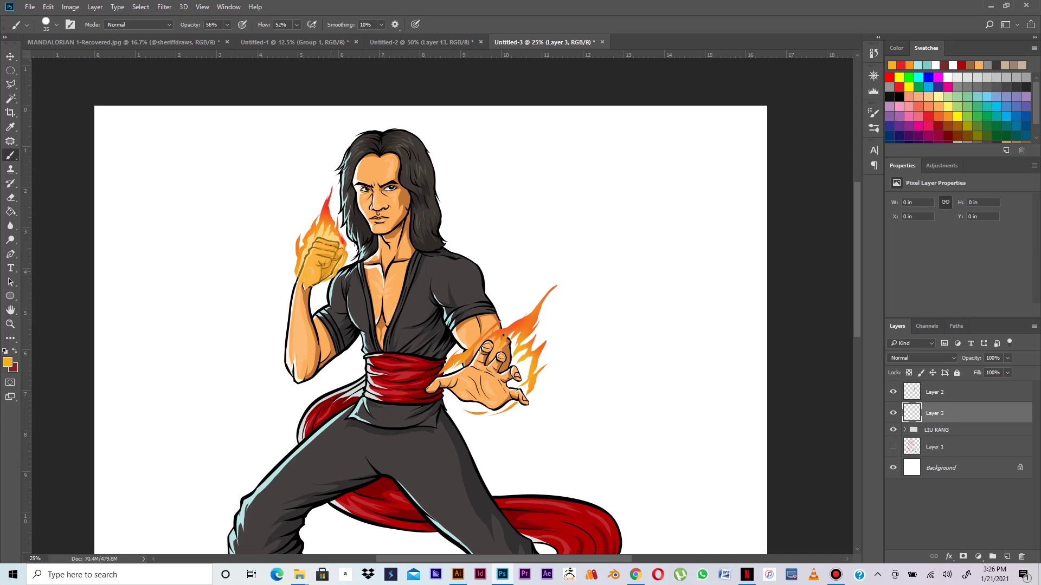
mouse_move(488, 352)
mouse_down()
mouse_move(442, 378)
mouse_move(446, 393)
mouse_move(488, 410)
mouse_move(527, 396)
mouse_move(509, 358)
mouse_move(528, 360)
mouse_move(503, 363)
mouse_move(509, 342)
mouse_move(473, 373)
mouse_up()
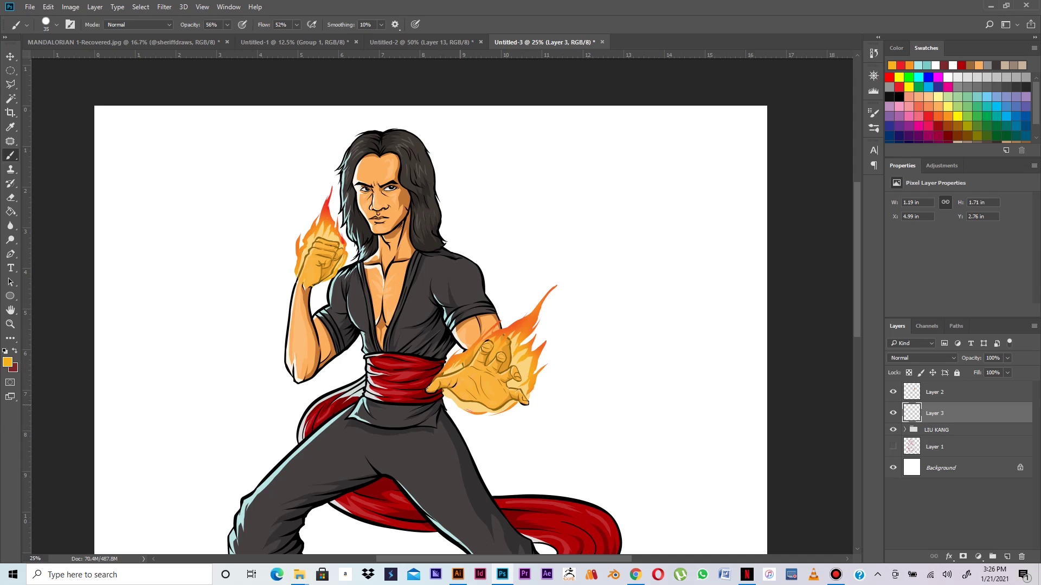
drag(498, 417, 480, 415)
key(e)
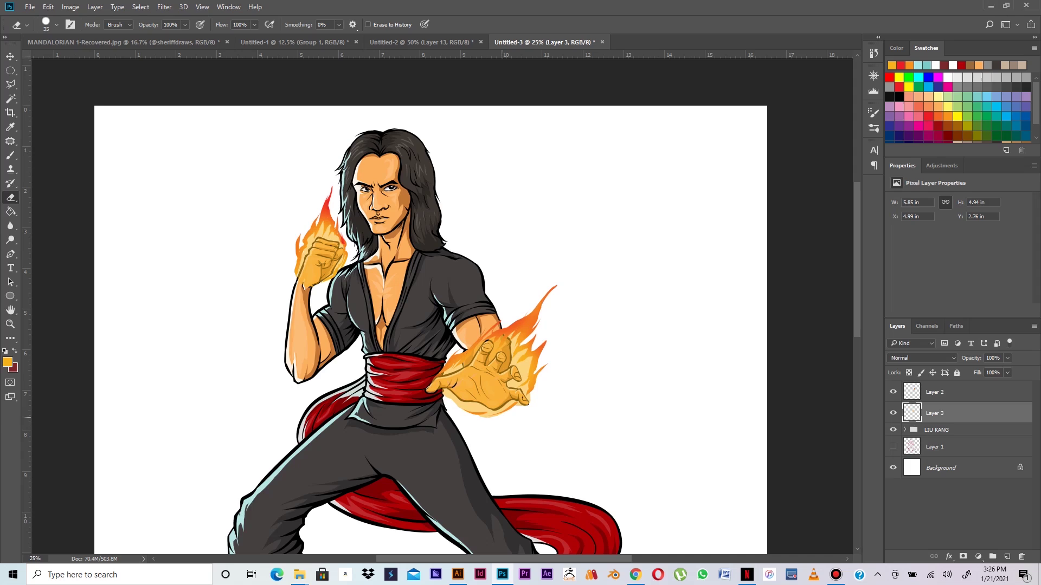
Step: Reduce Layer 3's opacity to 76% and group it with Layer 2 under the name FIRE
click(1007, 358)
drag(1009, 371, 990, 372)
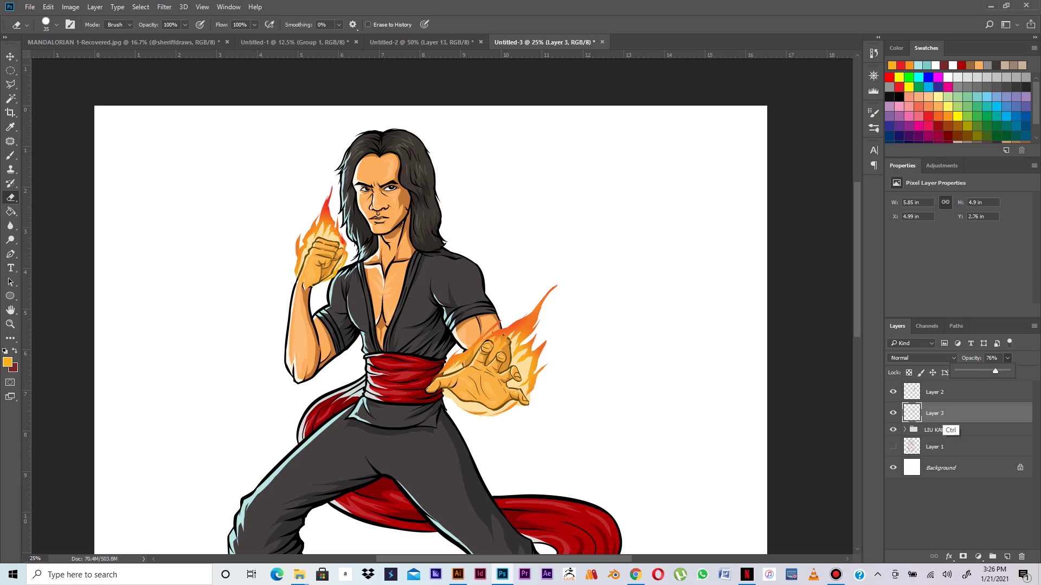
ctrl+click(937, 399)
key(ctrl+g)
double_click(933, 387)
text(FIRE)
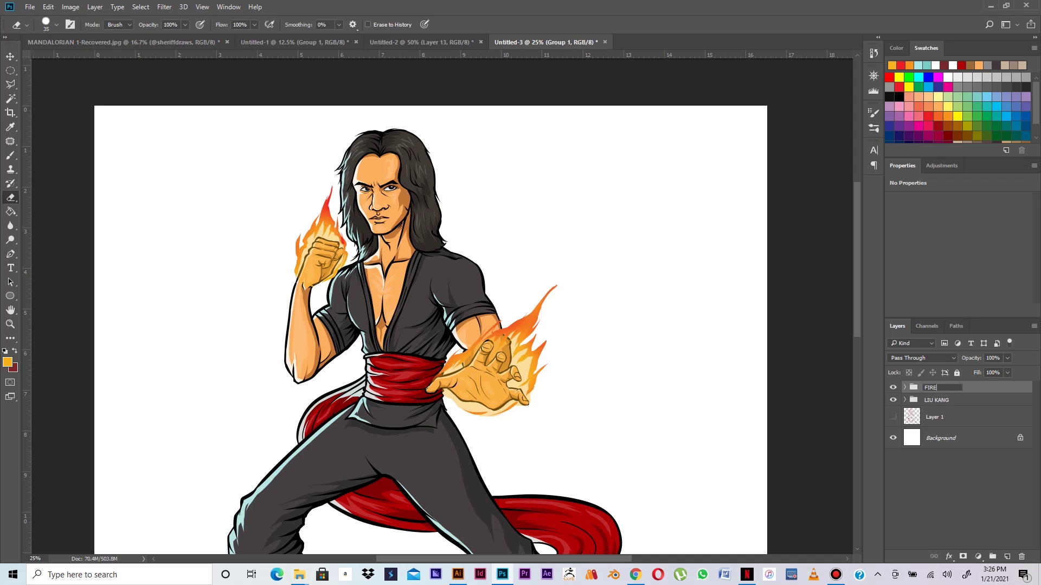
Step: Duplicate the LINEART layer inside the LIU KANG group as LINEART copy
click(904, 399)
click(946, 417)
right_click(952, 416)
click(838, 117)
key(Return)
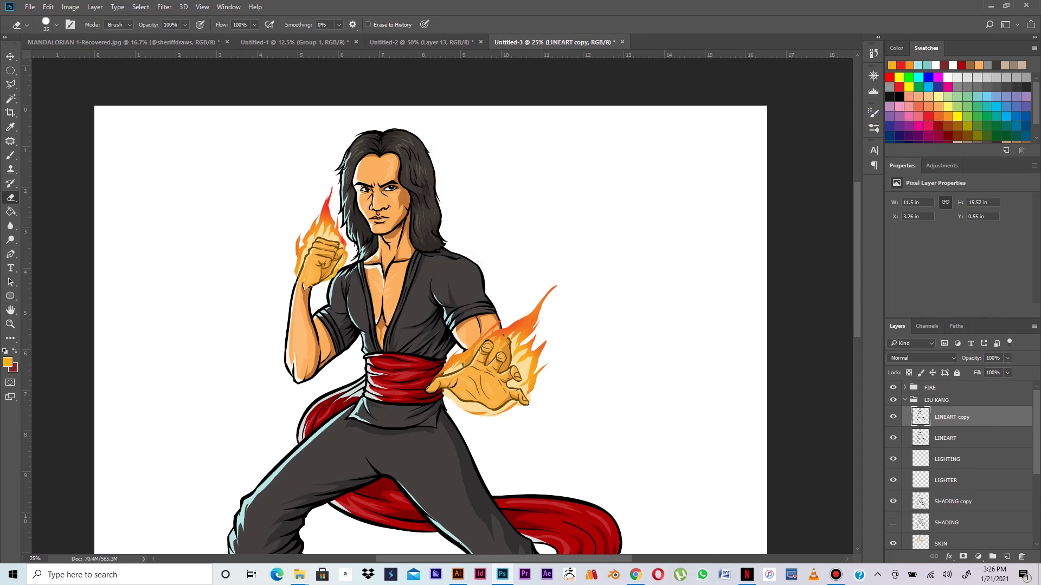
Step: Lock the transparent pixels of LINEART copy and choose a dark brown foreground colour based on hex 6b3200
click(909, 373)
click(948, 116)
click(7, 362)
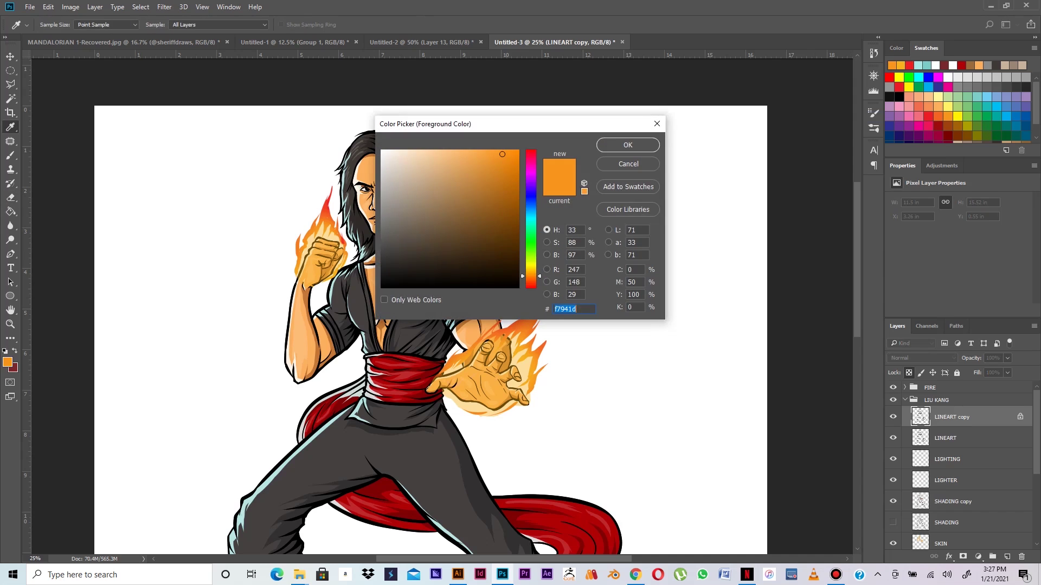
text(6b3200)
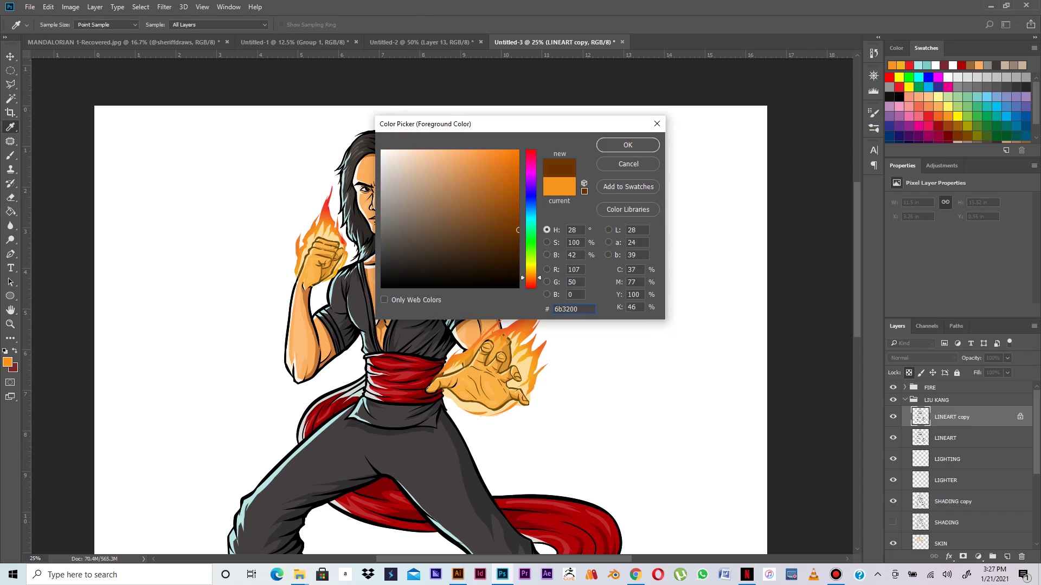
drag(518, 230, 512, 238)
key(Return)
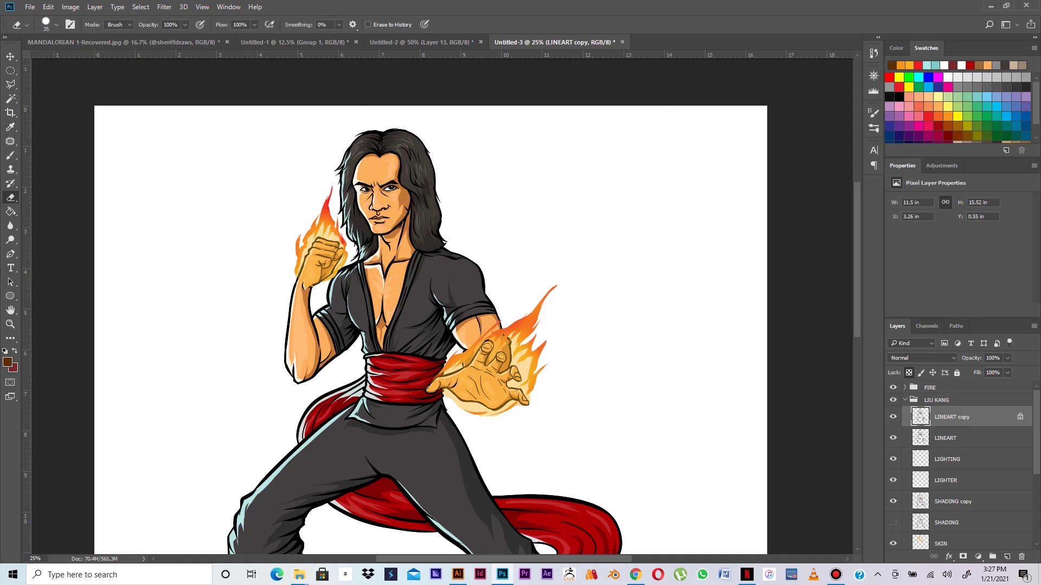
Step: Recolour the raised forearm's outlines dark brown using the brush at 100% opacity and 100% flow
click(10, 155)
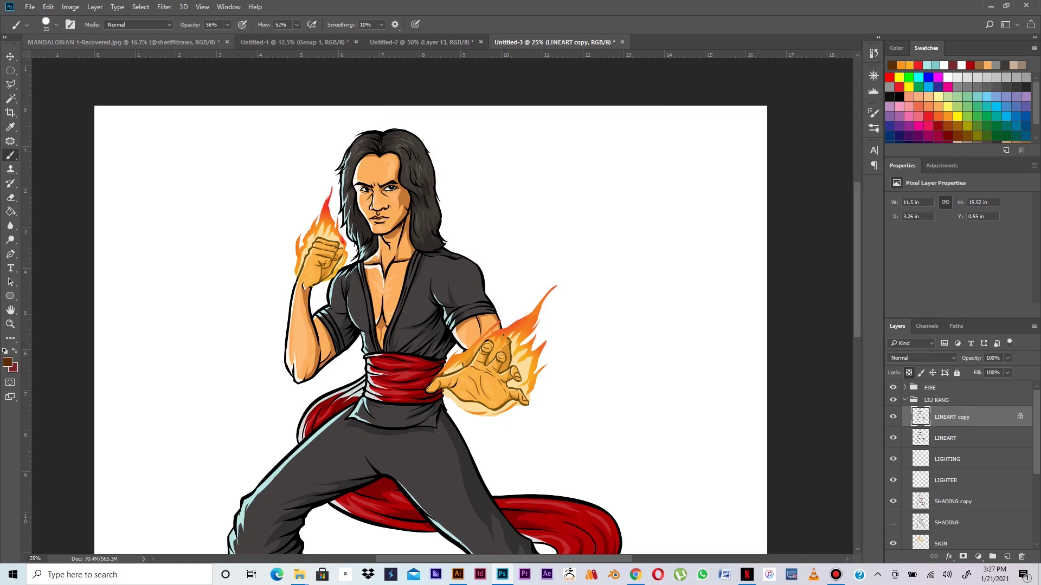
click(227, 25)
drag(227, 37, 320, 38)
click(297, 24)
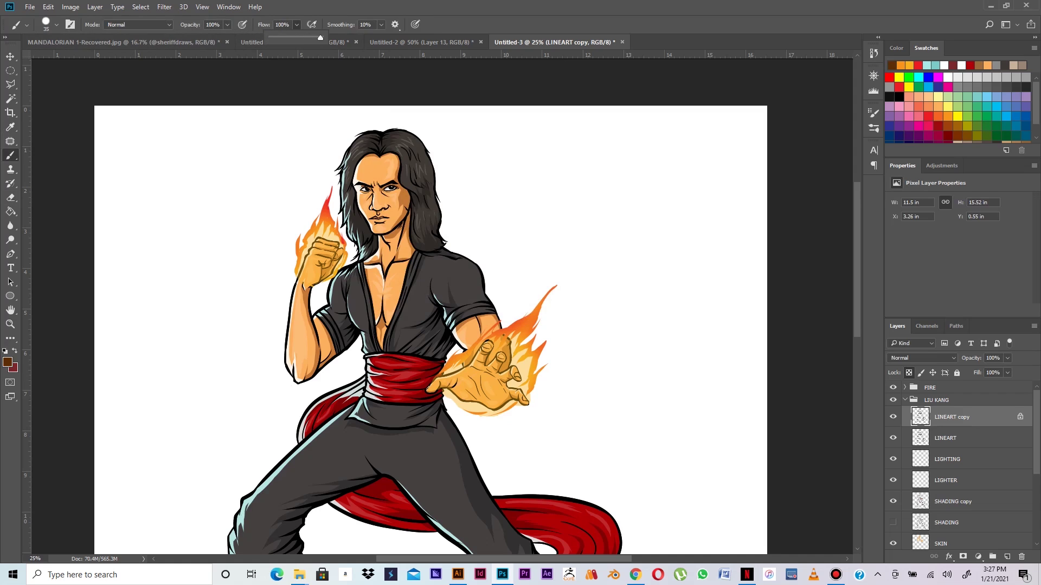
click(309, 255)
drag(302, 263, 284, 358)
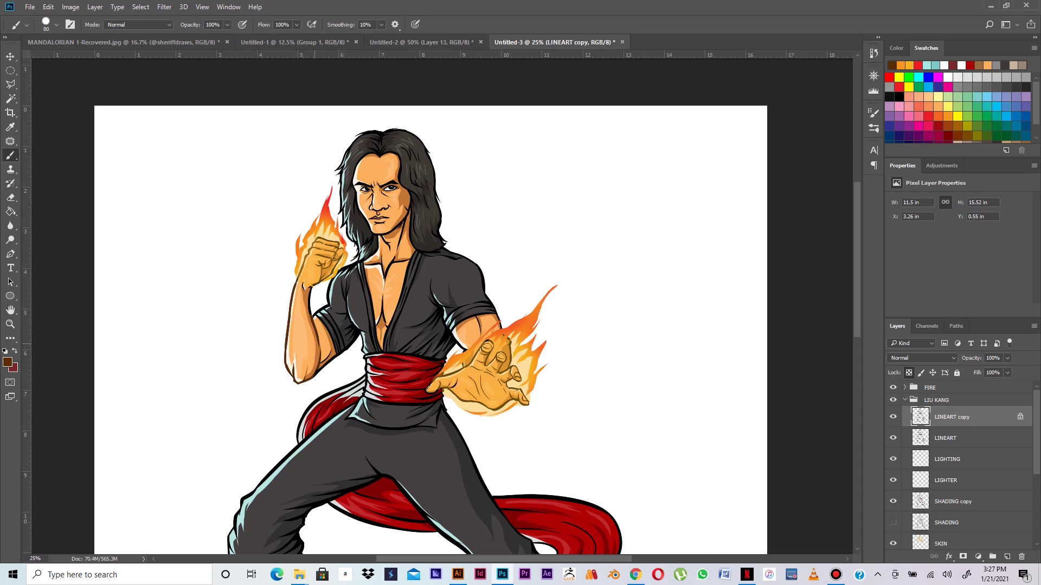
Step: Recolour the remaining outlines of the raised arm, chest and neck dark brown with a 30 px brush
key(ctrl+plus)
key(ctrl+plus)
key(ctrl+plus)
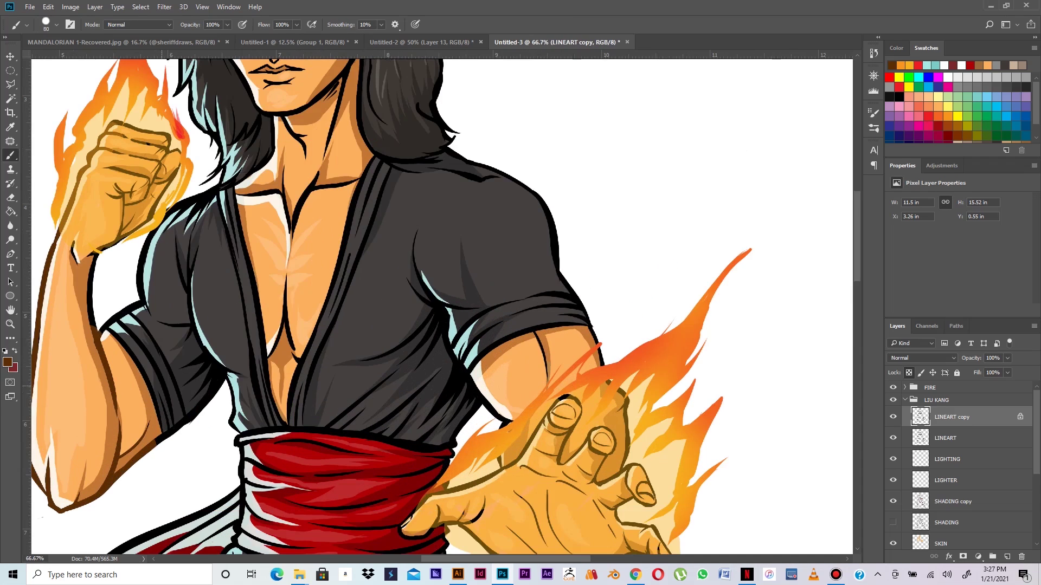
drag(165, 409, 344, 362)
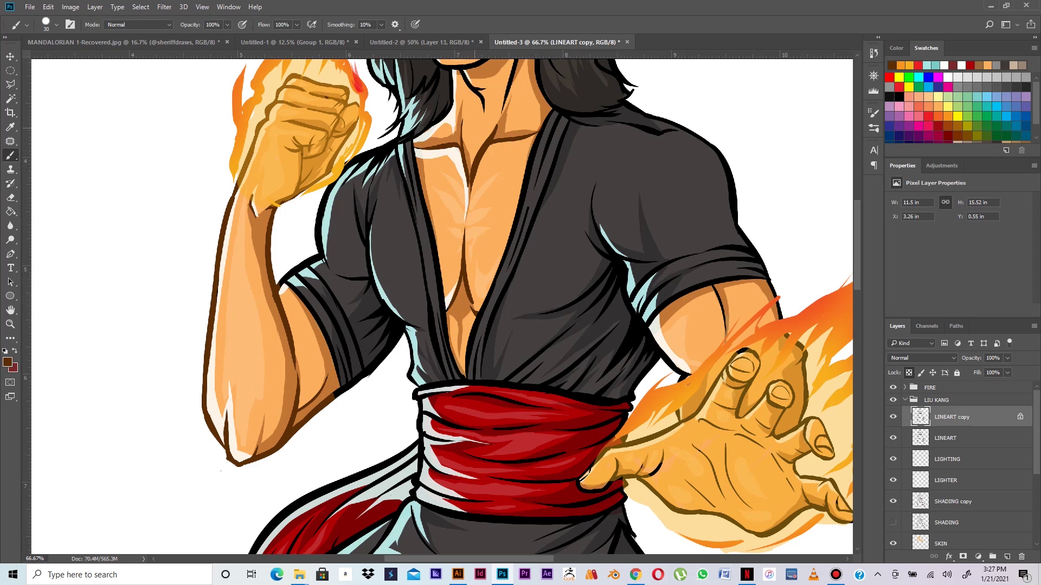
drag(452, 137, 443, 322)
drag(455, 256, 446, 247)
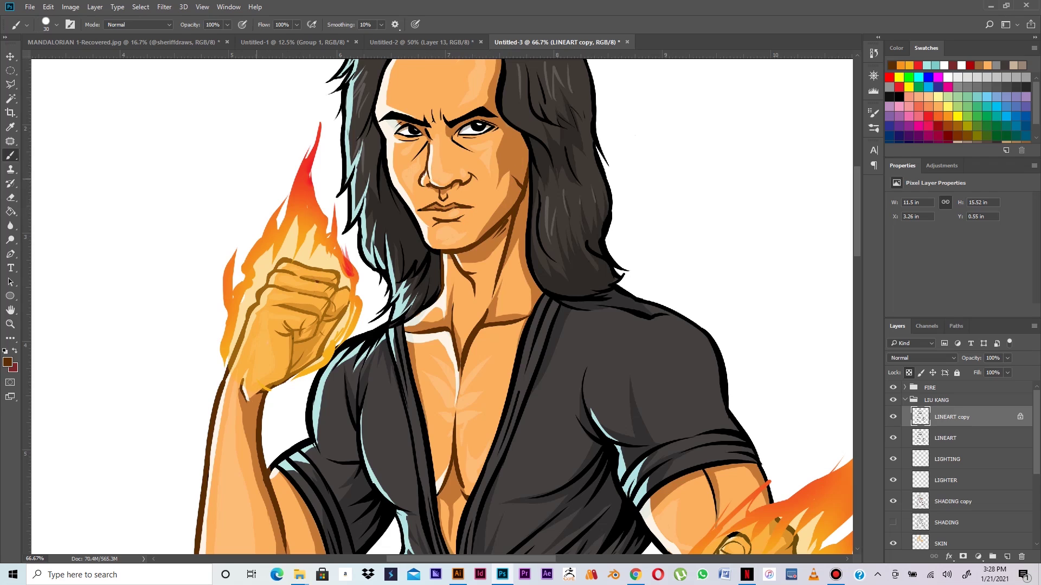
Step: Recolour the face and jaw outlines dark brown, redoing the stroke along the cheek beside the hair
drag(447, 115, 481, 241)
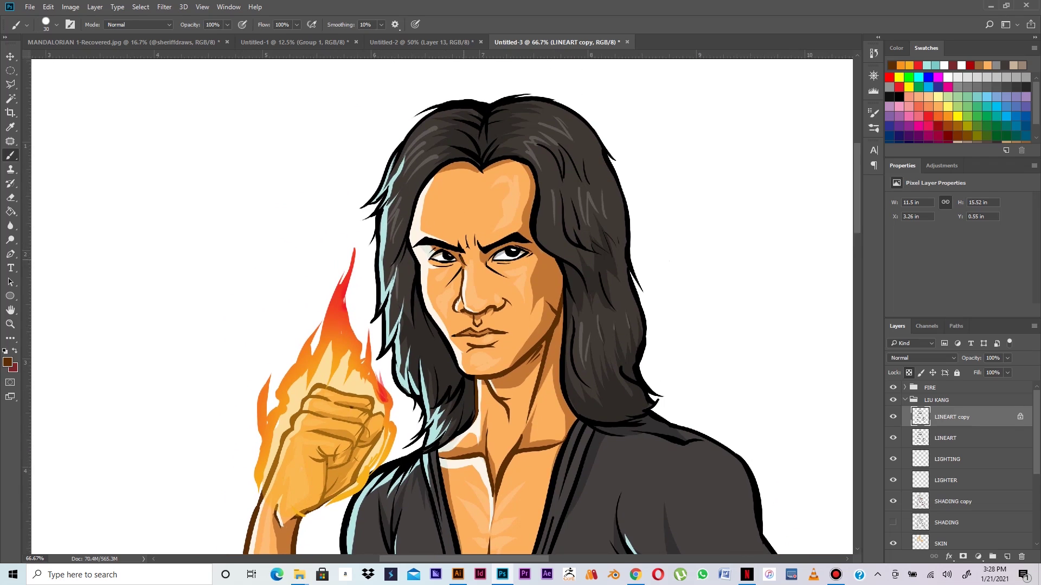
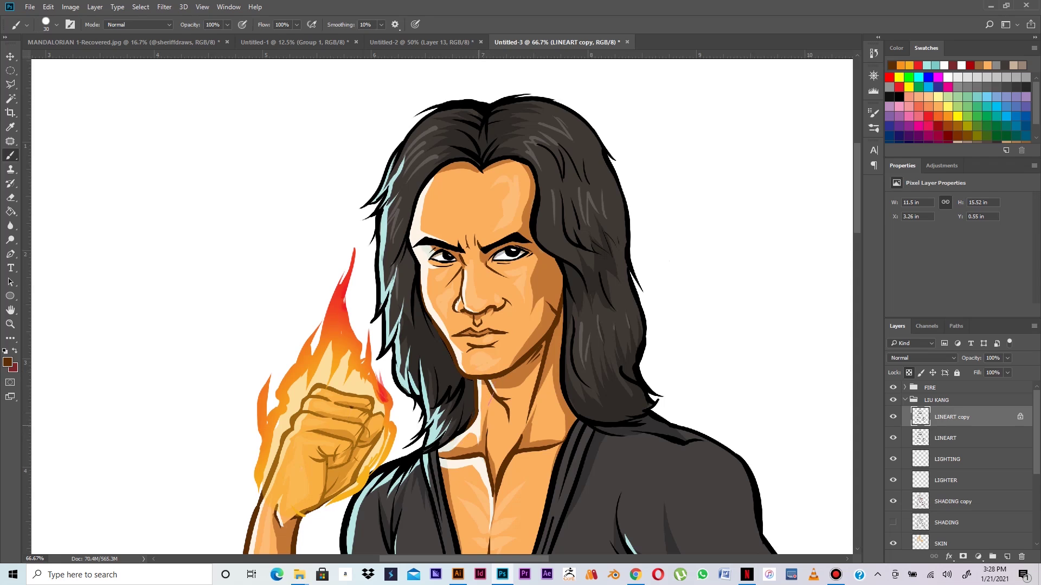
drag(422, 266, 433, 322)
key(ctrl+z)
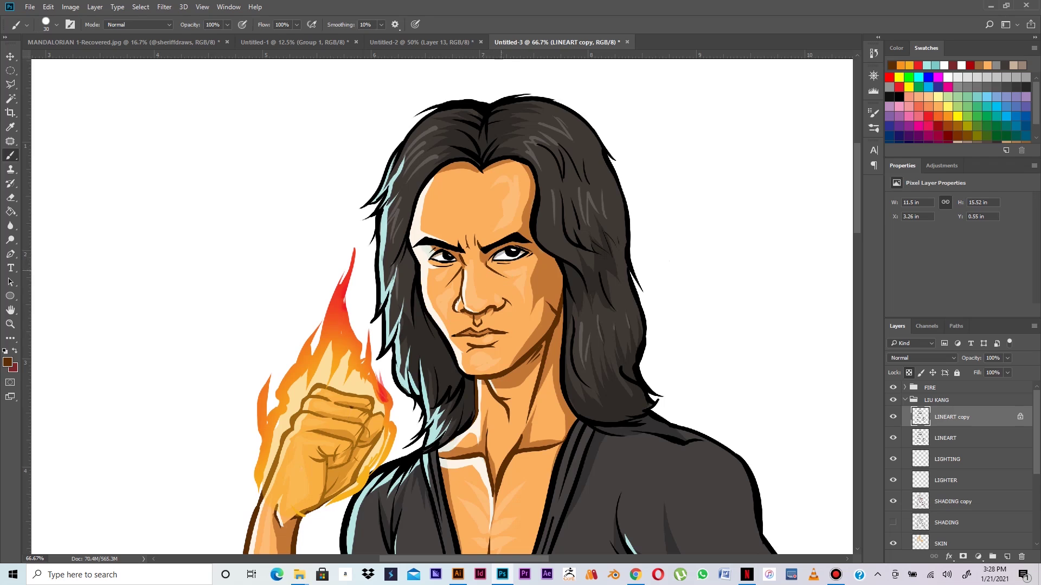
mouse_move(419, 276)
mouse_down()
mouse_move(425, 309)
mouse_move(458, 365)
mouse_up()
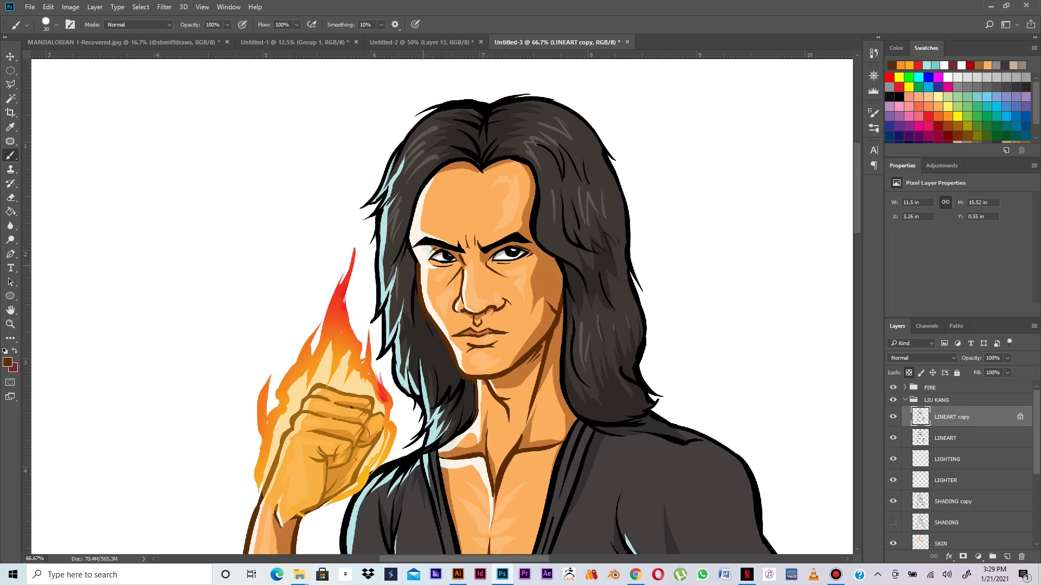
Step: Recolour the outlines of the extended arm and the open hand's palm creases dark brown
drag(511, 440, 438, 263)
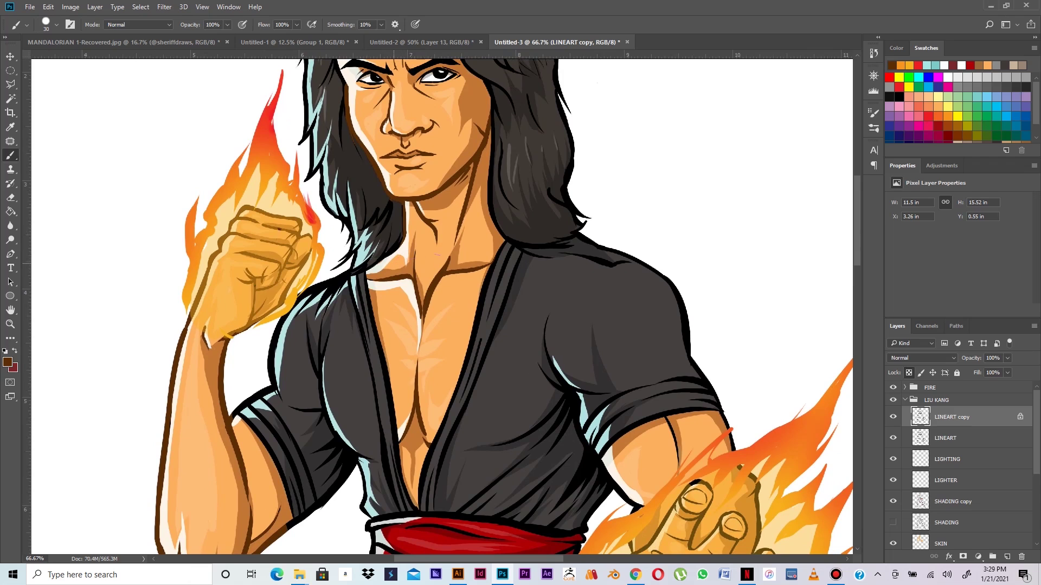
drag(493, 335, 437, 177)
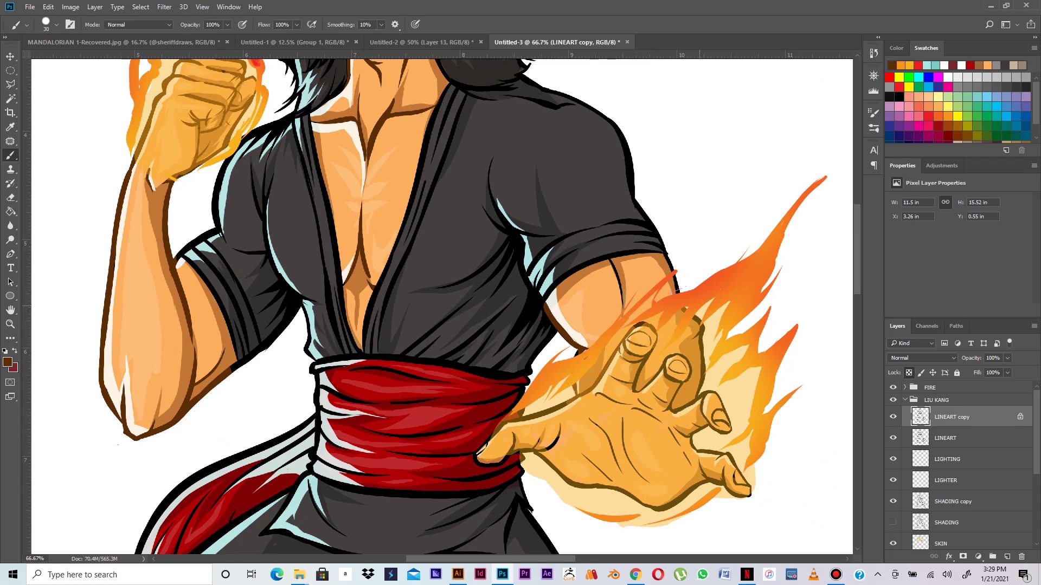
drag(625, 277, 642, 273)
drag(671, 267, 688, 269)
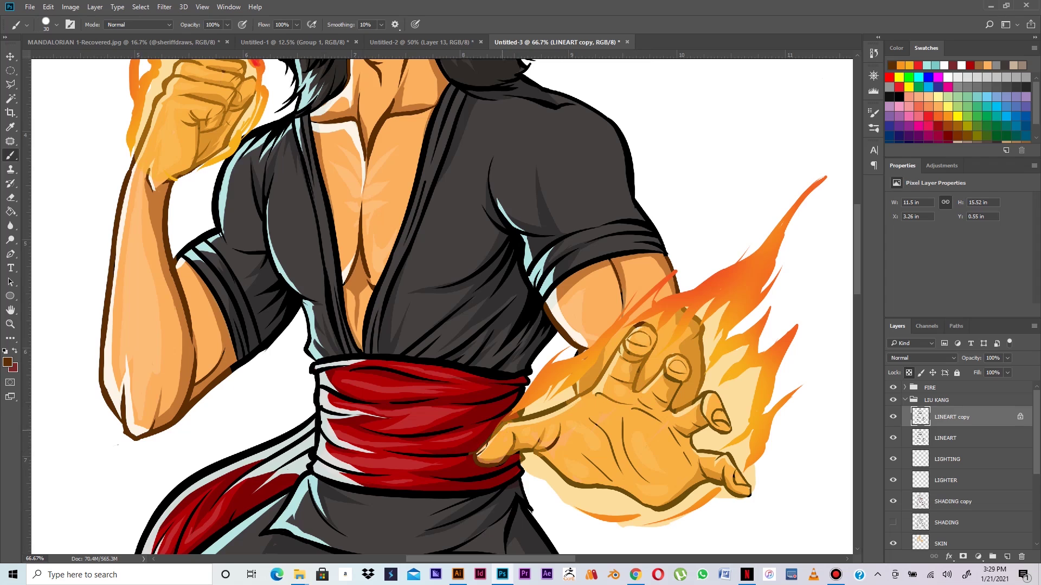
drag(544, 459, 657, 500)
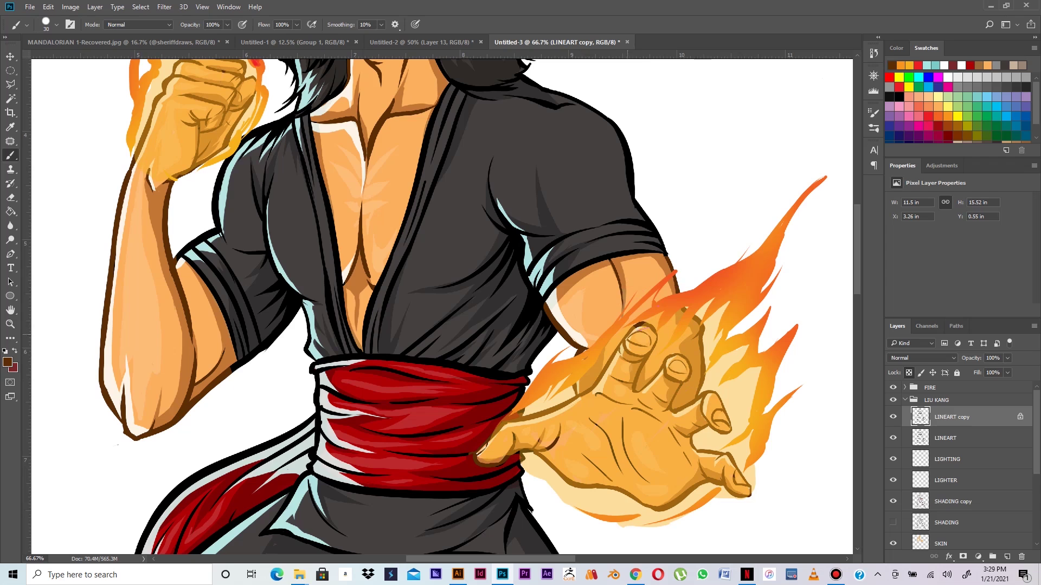
Step: Examine the brown skin outlines across the whole figure for black lines that were missed
key(ctrl+minus)
key(ctrl+minus)
key(ctrl+minus)
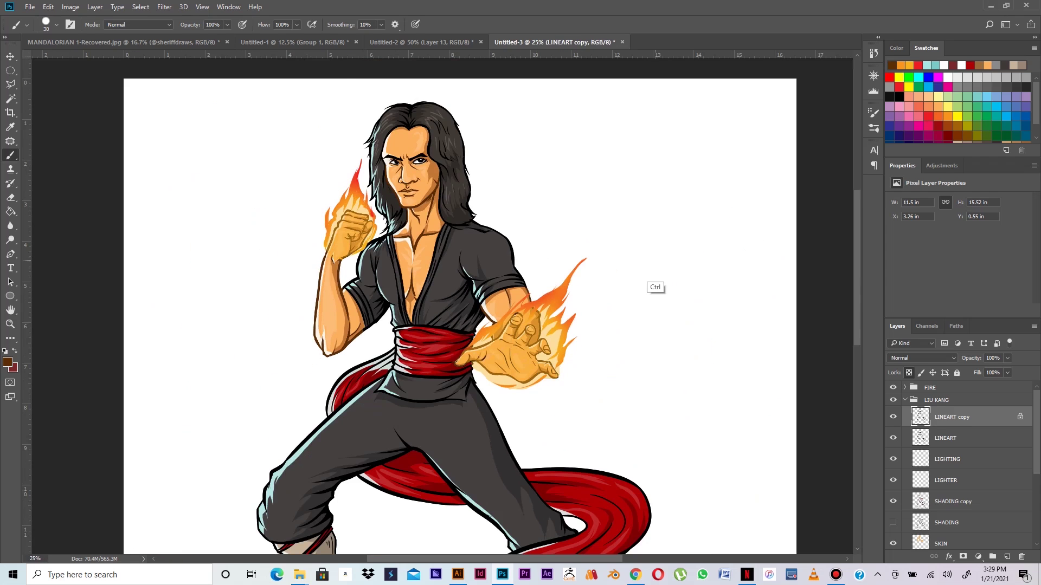
key(ctrl+minus)
key(ctrl+plus)
key(ctrl+plus)
key(ctrl+plus)
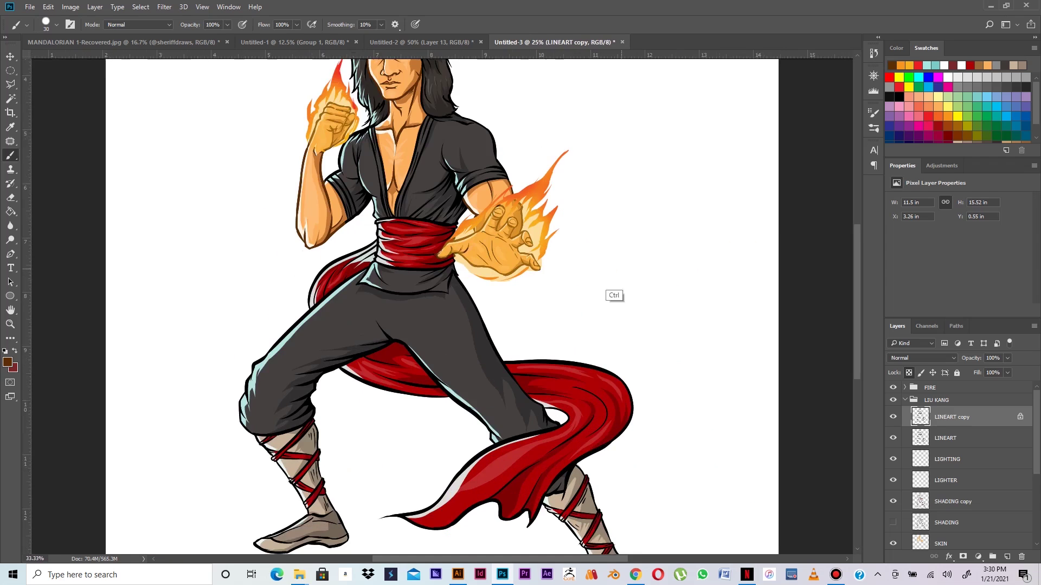
scroll(442, 306, up, 5)
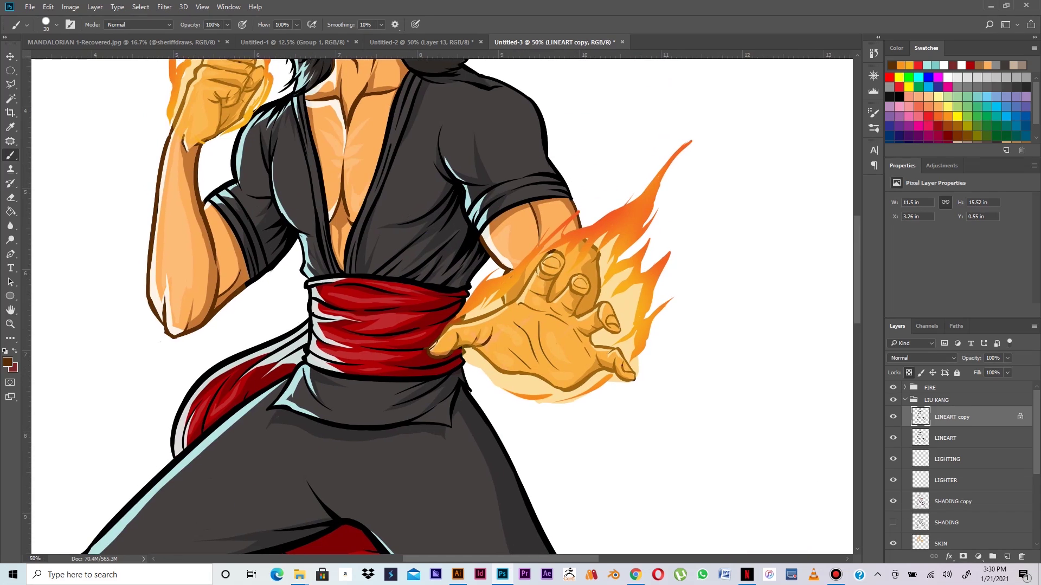
Step: Paint yellow-orange flame details around the open hand and the fist on Layer 3 of the FIRE group
click(936, 400)
click(905, 400)
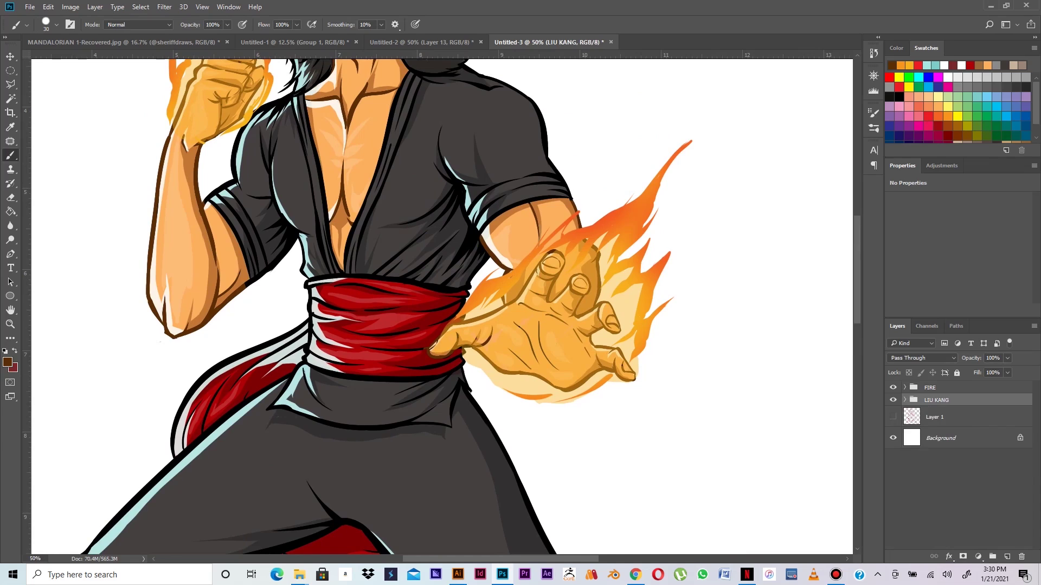
click(930, 388)
click(904, 388)
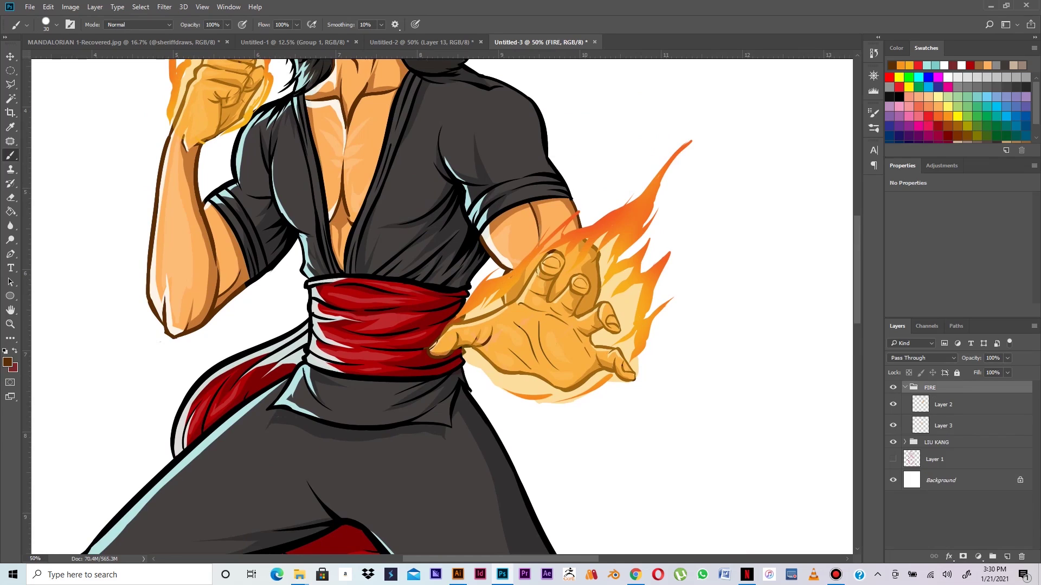
click(943, 425)
click(900, 65)
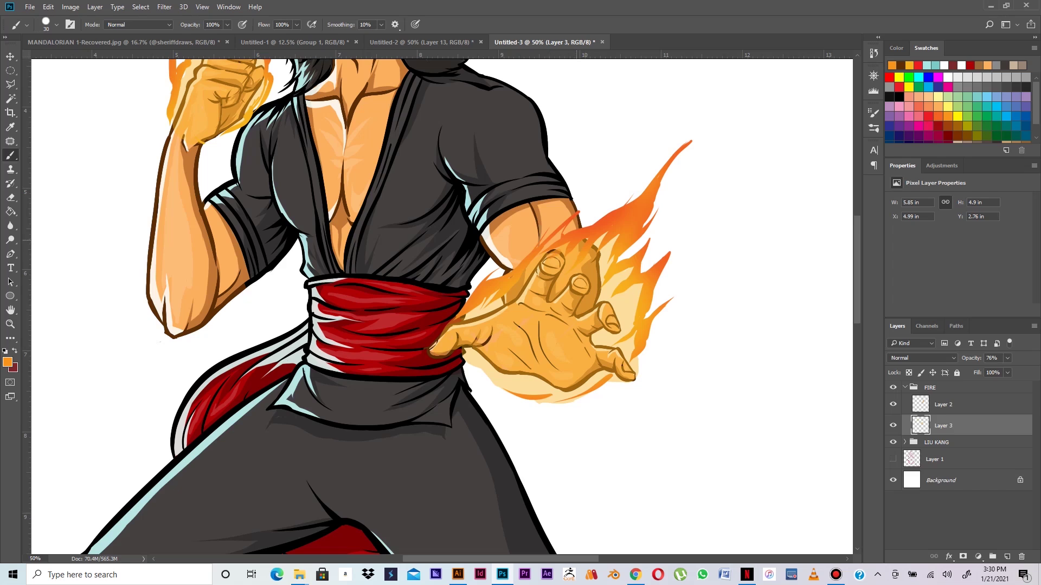
click(909, 65)
drag(480, 347, 491, 336)
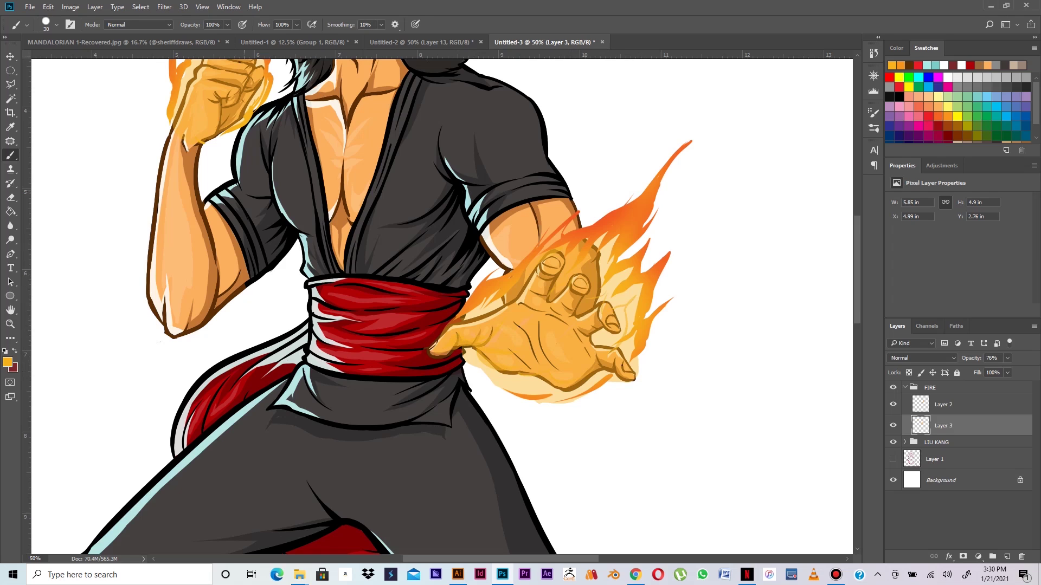
drag(244, 198, 262, 286)
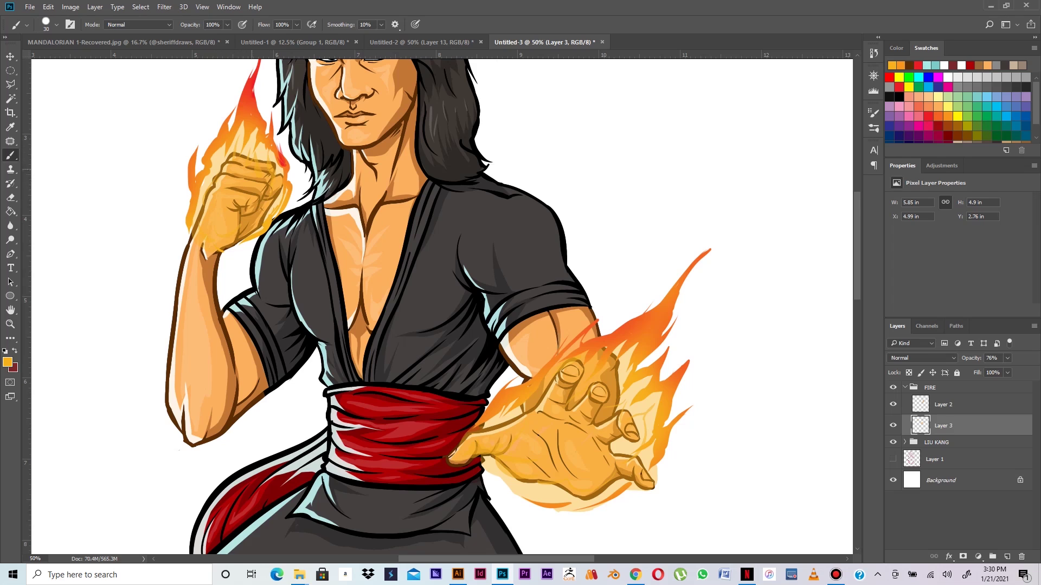
Step: Examine the full figure, then the LIGHTING layer's highlights around the head, hair and chest
key(ctrl+minus)
key(ctrl+minus)
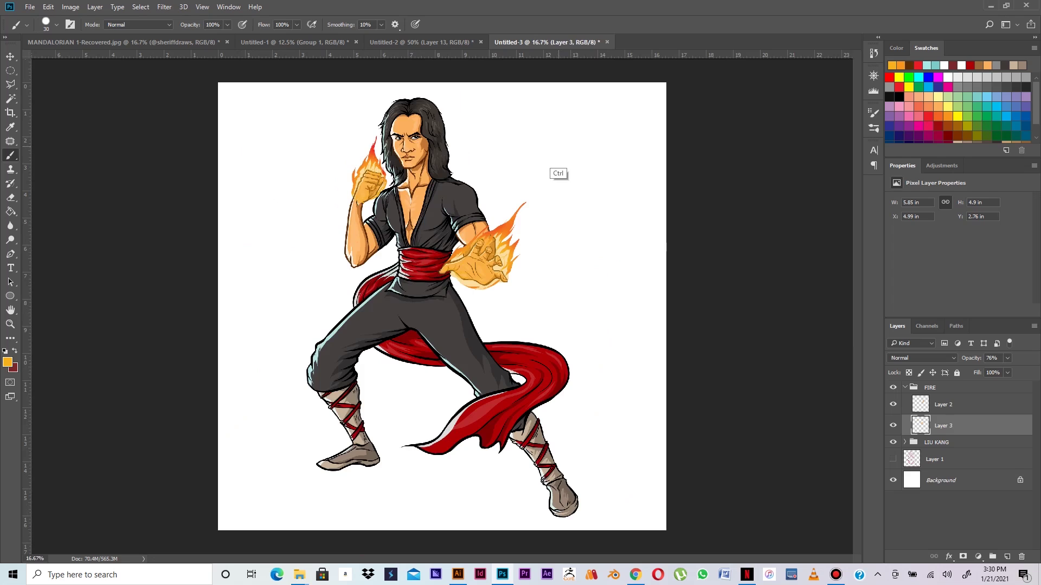
key(ctrl+minus)
key(ctrl+plus)
click(904, 442)
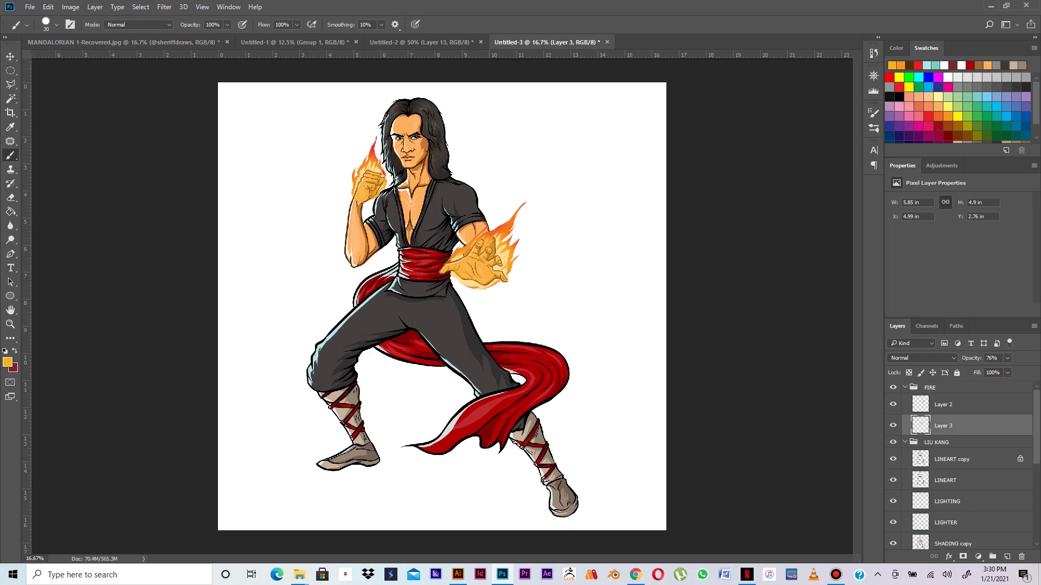
click(947, 501)
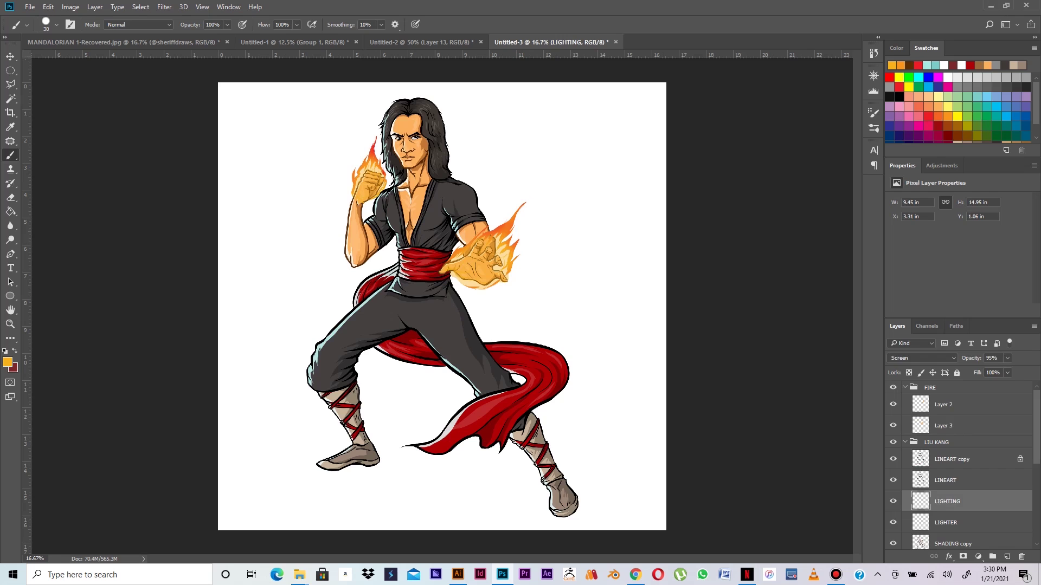
key(ctrl+plus)
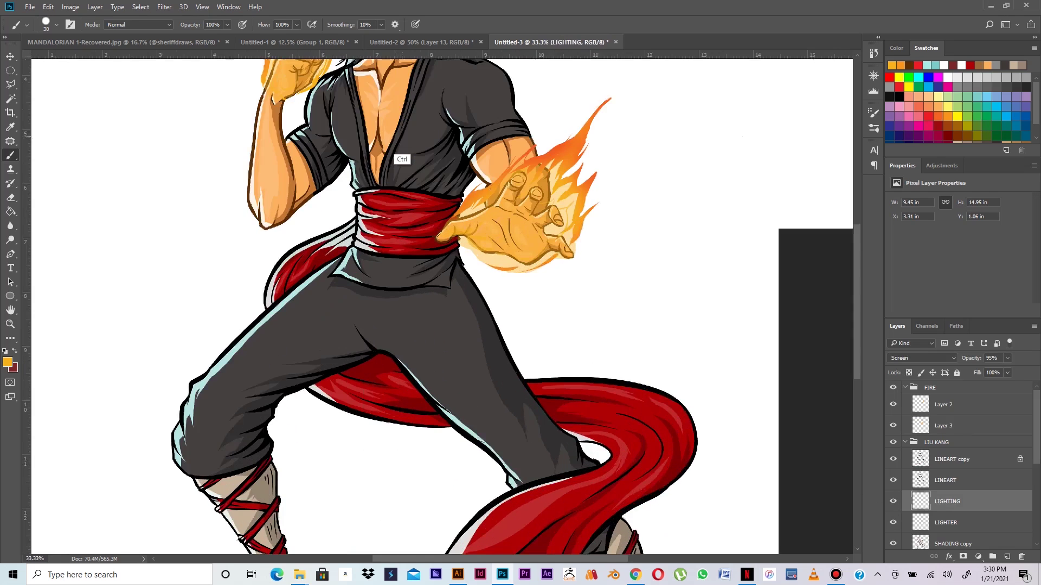
key(ctrl+plus)
scroll(442, 306, up, 10)
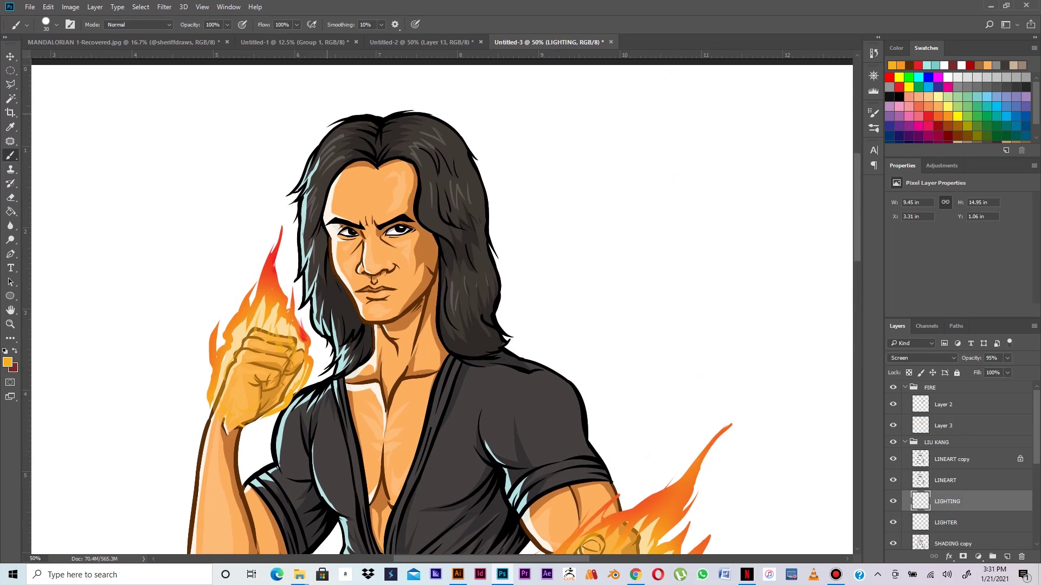
key(e)
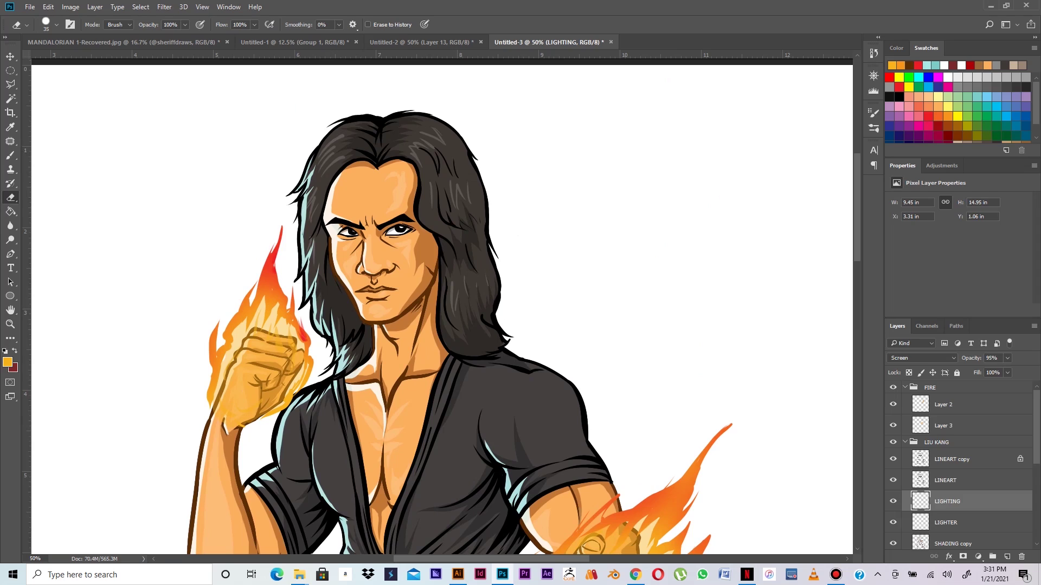
Step: Collapse the LIU KANG and FIRE groups and add a Color Balance adjustment layer above the FIRE group
click(955, 442)
click(904, 441)
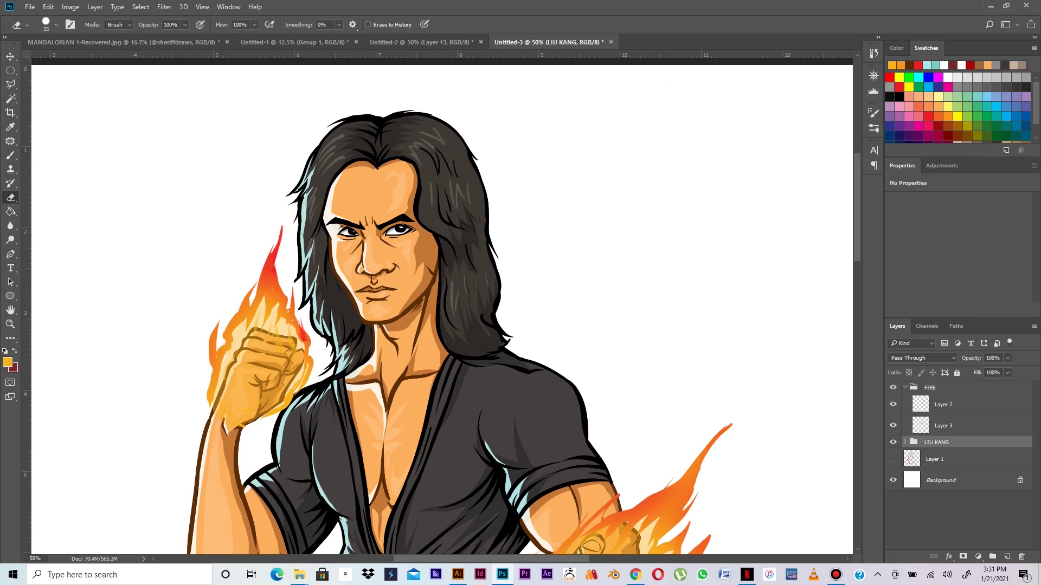
click(905, 388)
click(955, 387)
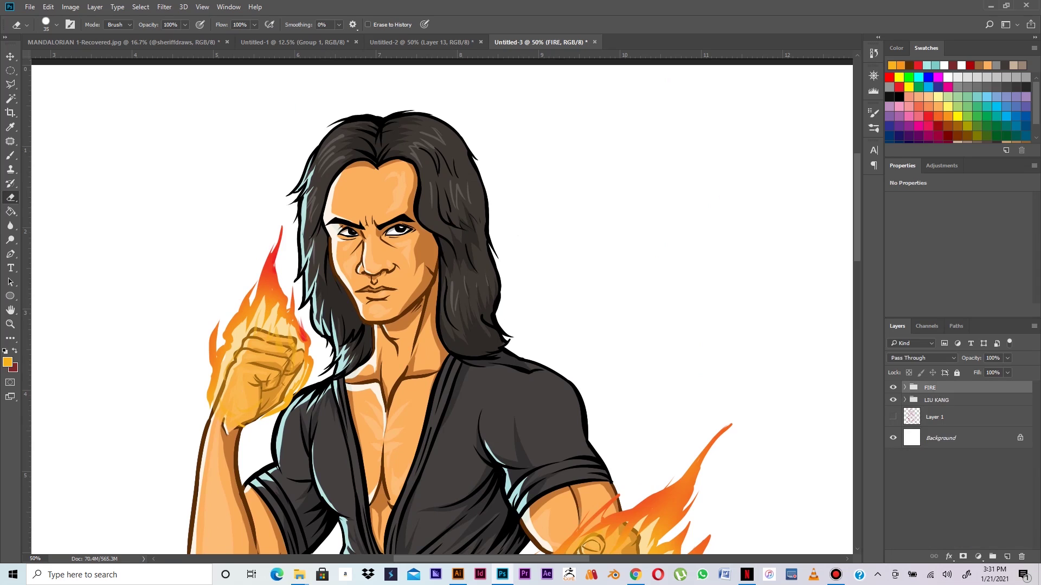
click(979, 556)
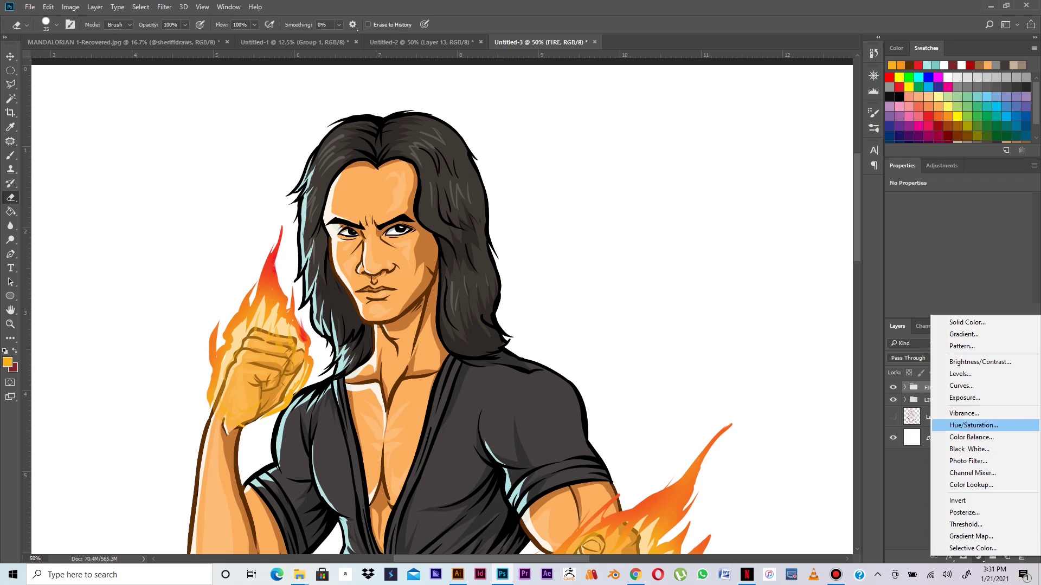
click(971, 437)
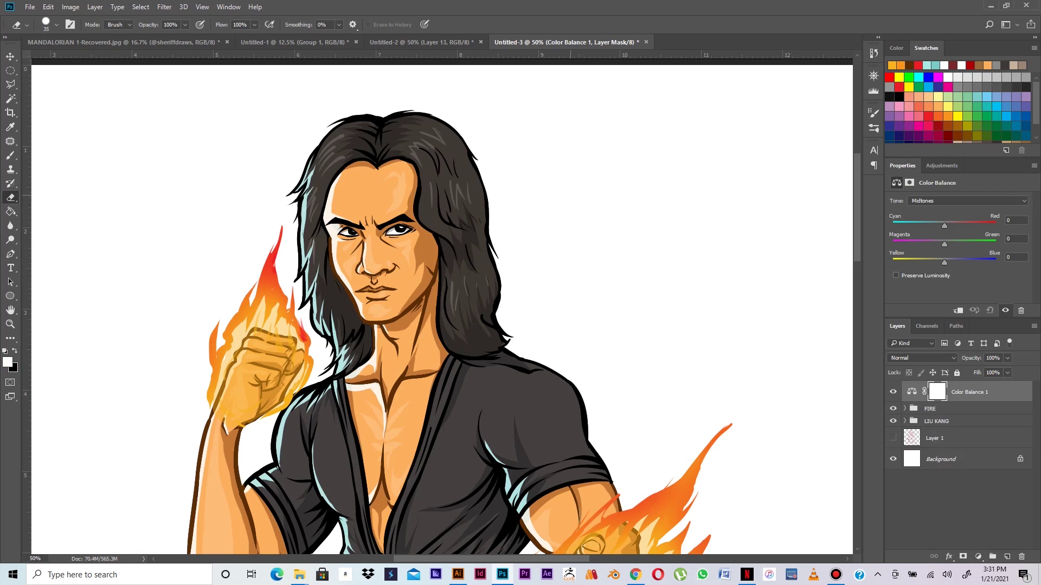
Step: Set the Color Balance midtones to +11 for Cyan–Red, -7 for Magenta–Green and -12 for Yellow–Blue
key(ctrl+minus)
key(ctrl+minus)
key(ctrl+minus)
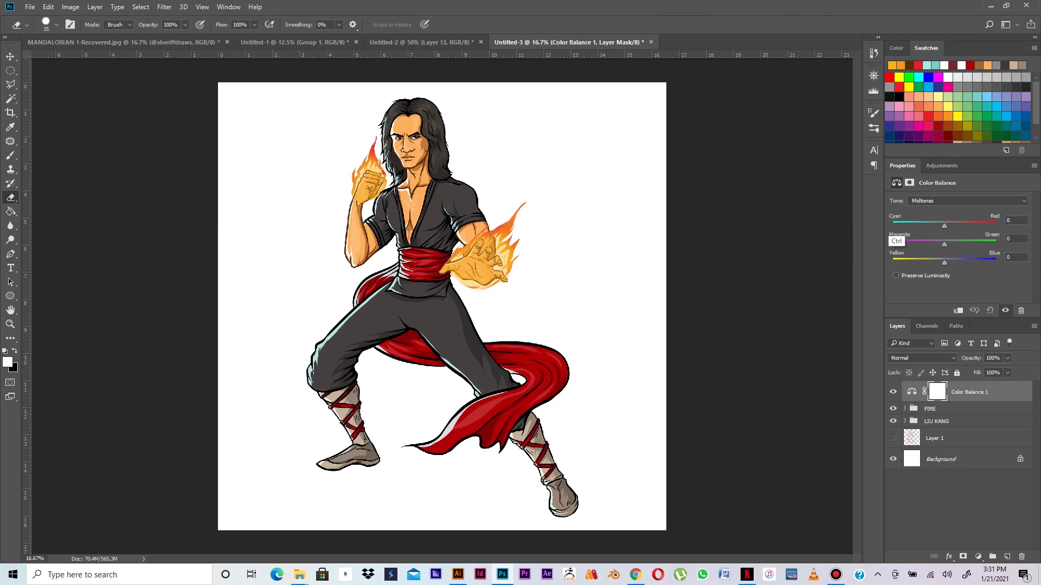
drag(944, 263, 938, 262)
drag(944, 226, 949, 226)
drag(944, 244, 939, 244)
Step: Lower the Color Balance layer's opacity to 55% and compare the figure with and without the adjustment
click(1007, 358)
drag(1009, 371, 981, 372)
key(Return)
click(1008, 358)
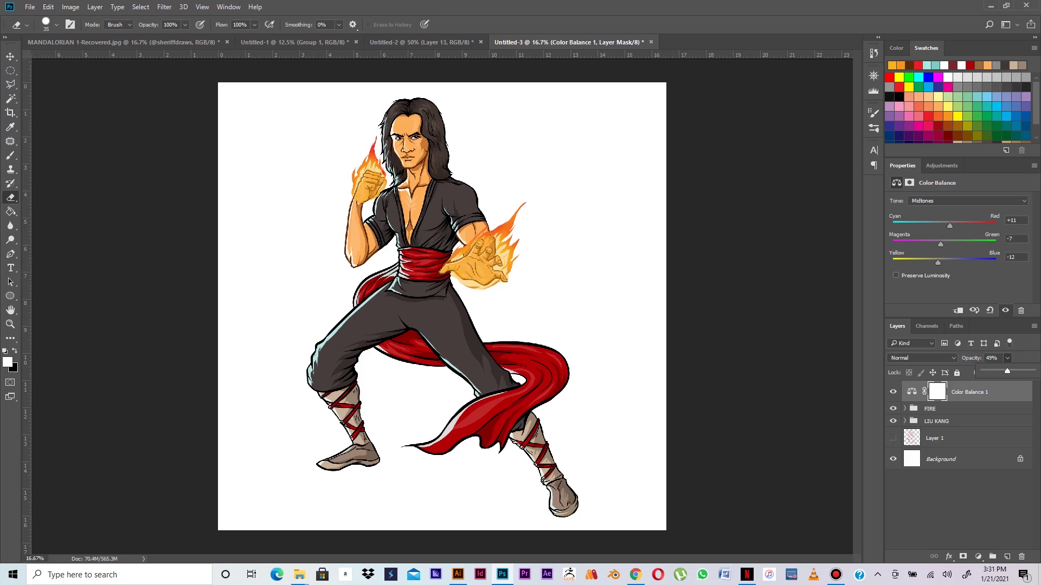
drag(1007, 371, 1012, 372)
click(893, 391)
click(893, 391)
Step: Switch to Illustrator, enlarge the black dragon emblem in Mortal_Kombat.eps and transfer it to the Photoshop drawing
key(v)
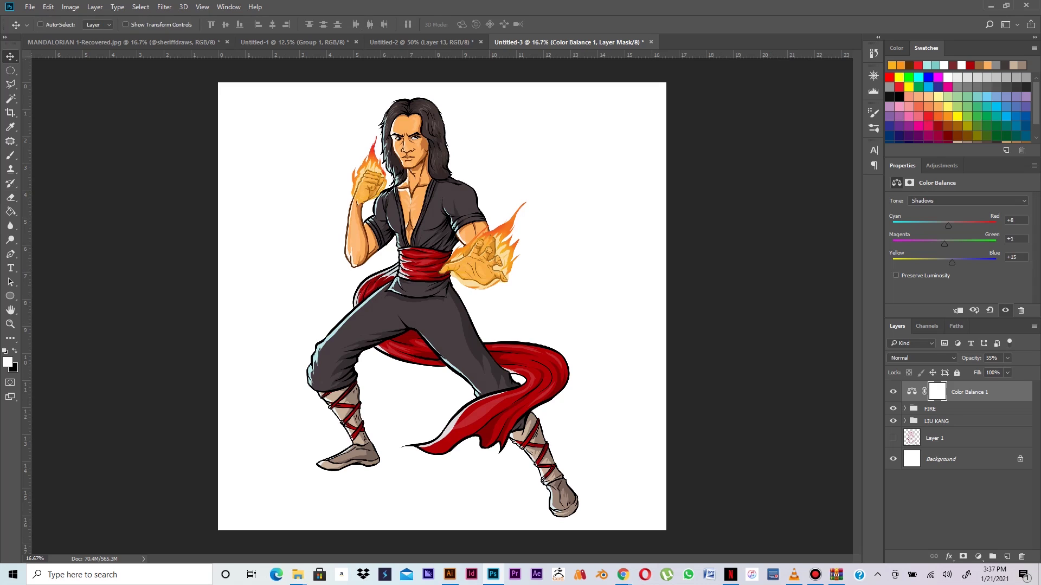
click(451, 578)
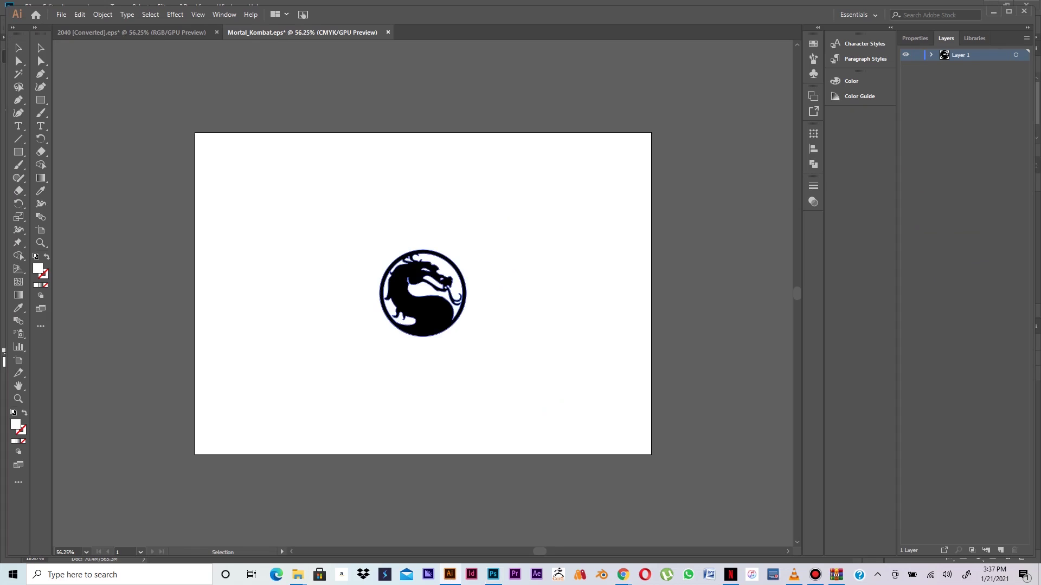
key(ctrl+a)
drag(469, 336, 569, 423)
click(572, 423)
drag(463, 378, 567, 536)
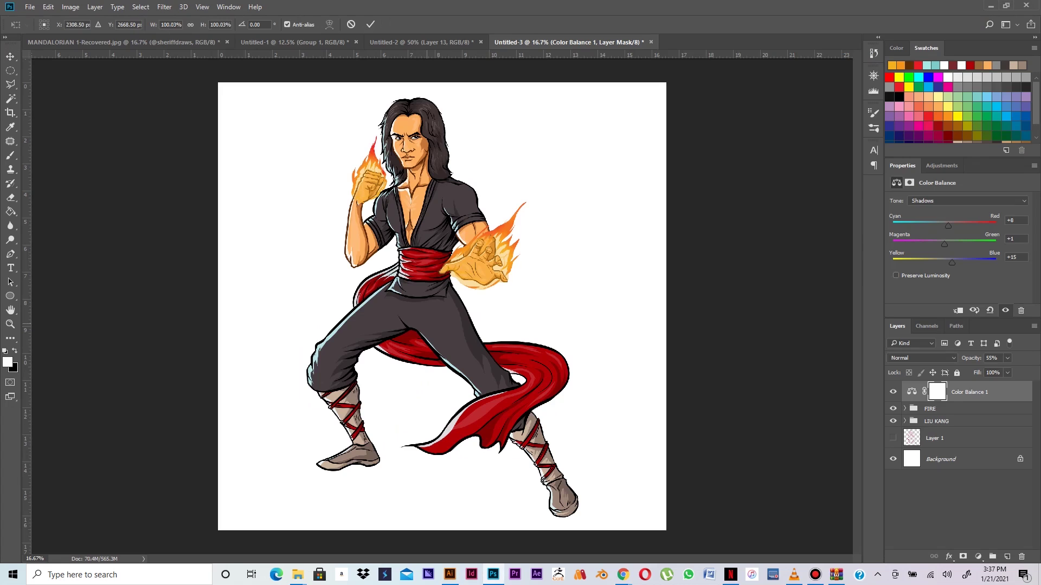
Step: Place the dragon emblem as a vector smart object scaled to about 197% and move its layer beneath the LIU KANG group
key(ctrl+v)
drag(519, 232, 607, 142)
drag(459, 367, 460, 332)
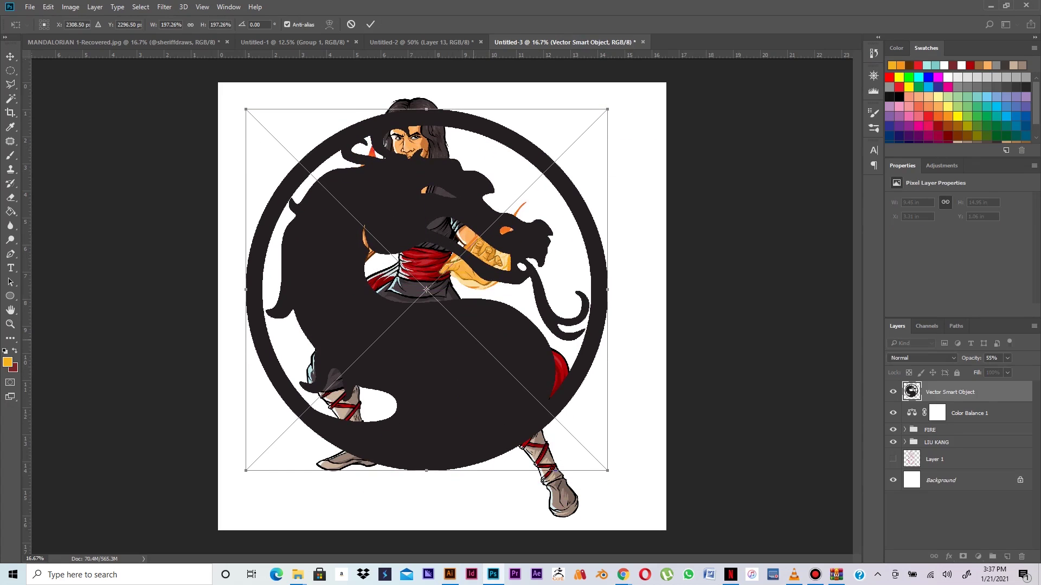
key(Return)
drag(915, 391, 915, 445)
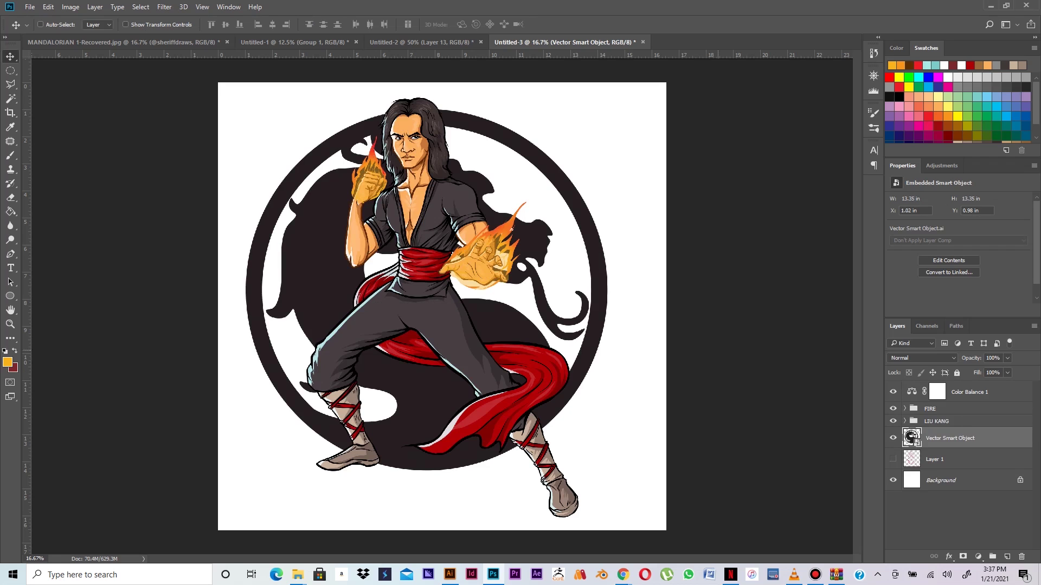
Step: Scale the dragon emblem down to 173.55% and move it slightly upward behind the fighter
key(ctrl+t)
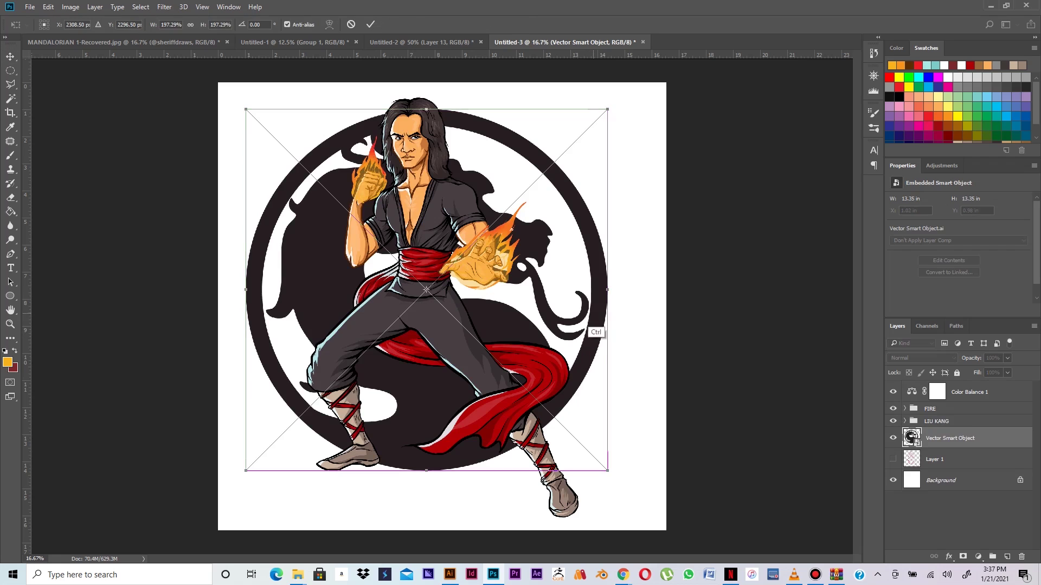
drag(607, 109, 586, 131)
drag(576, 204, 576, 199)
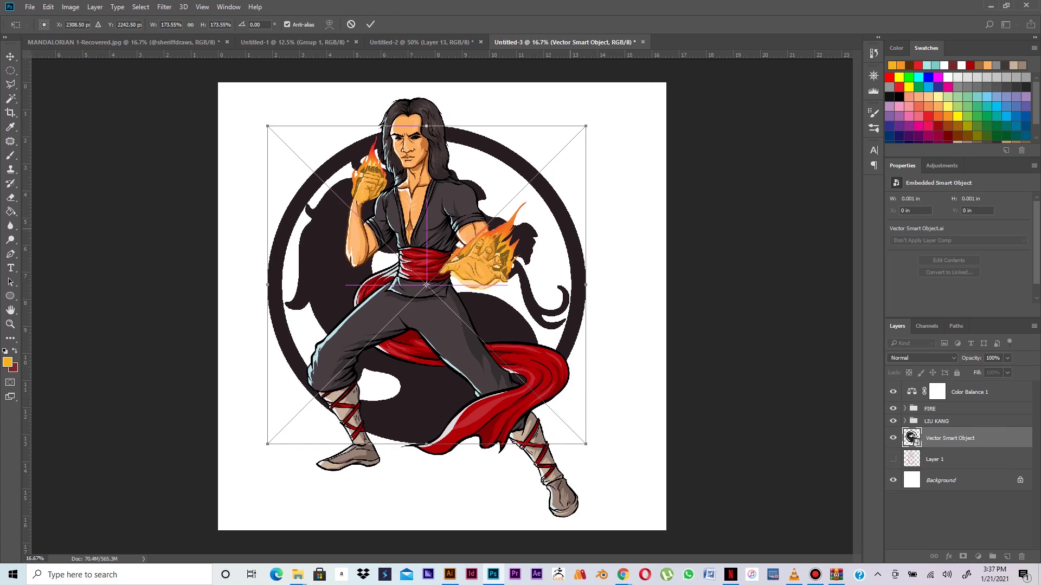
key(Return)
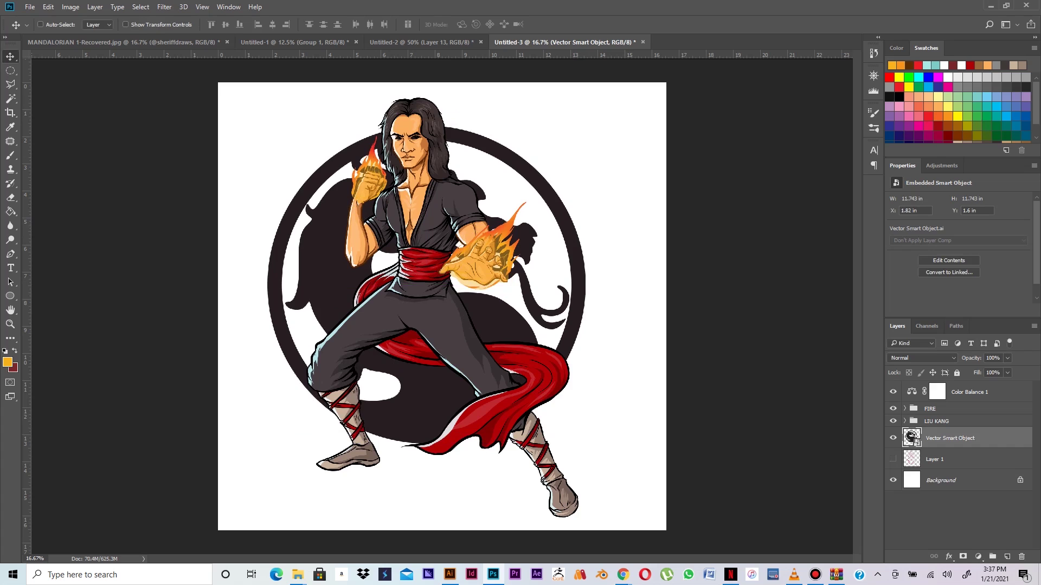
Step: Rasterize the dragon emblem layer and fill the emblem with the yellow-orange foreground colour
right_click(956, 438)
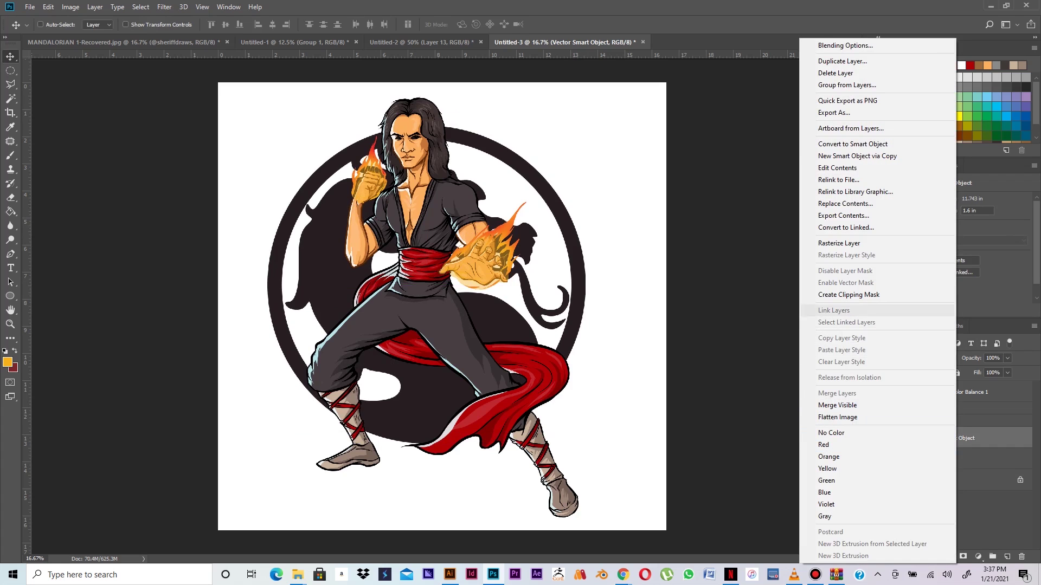
click(839, 243)
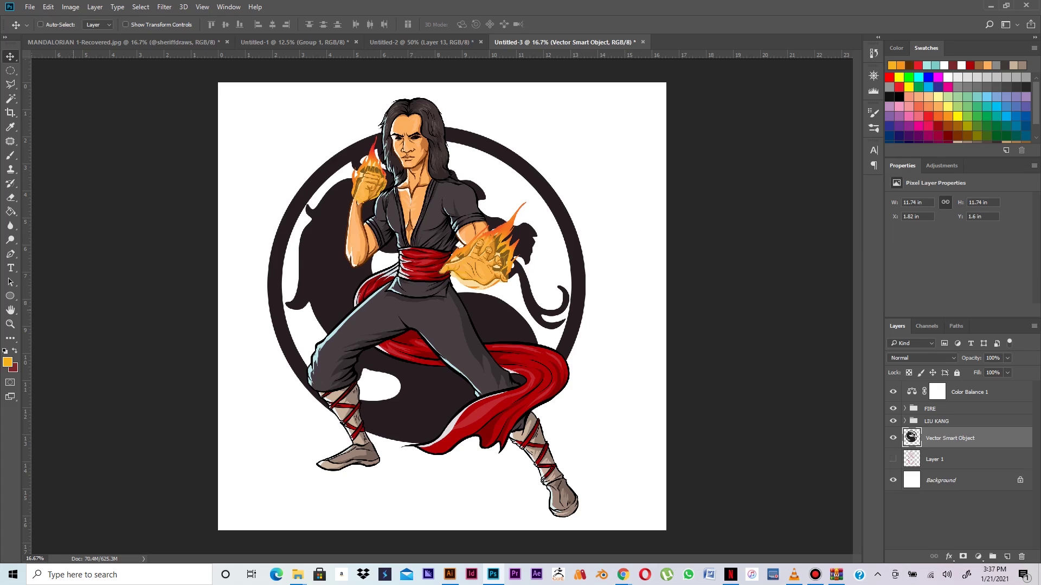
click(10, 211)
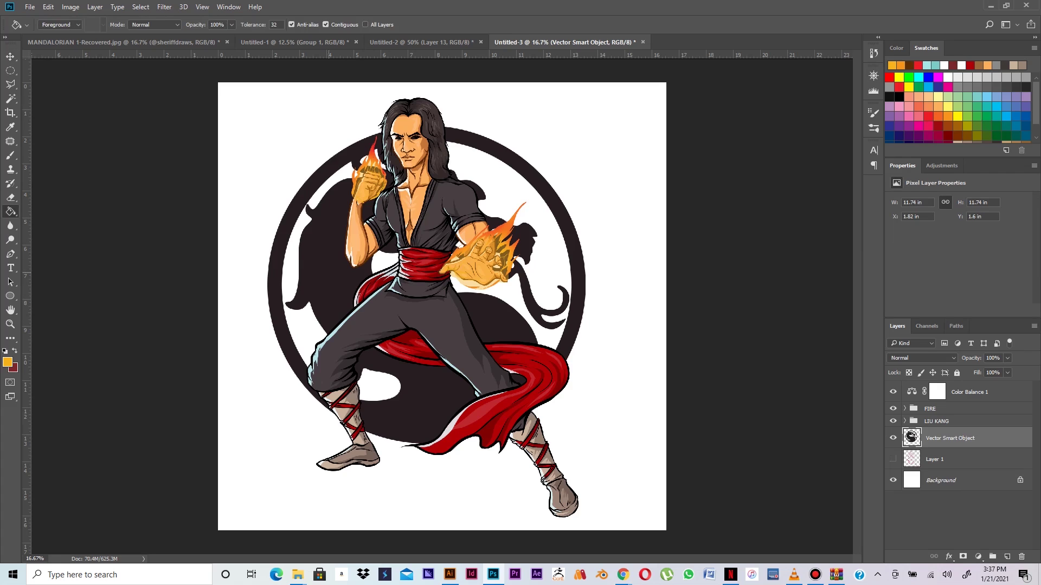
click(320, 273)
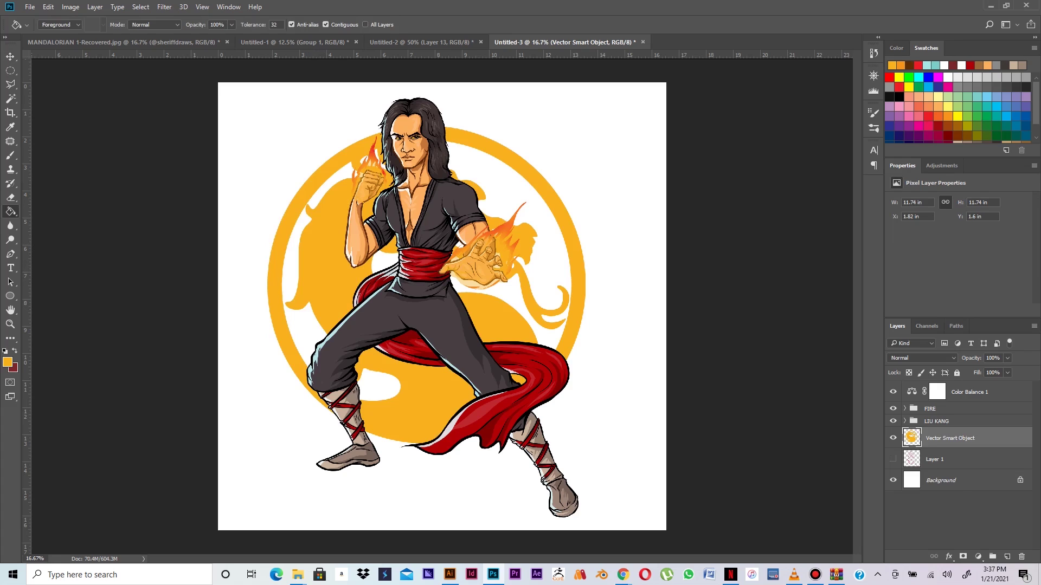
Step: Paint the whites of the eyes on a new layer beneath the LIU KANG group and name the layer EYES
click(1007, 557)
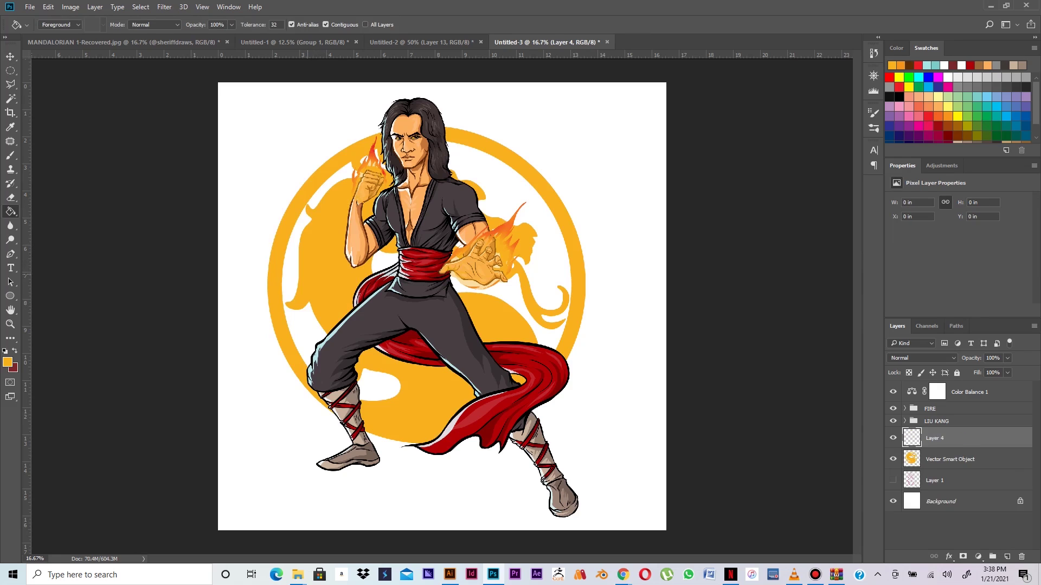
click(10, 155)
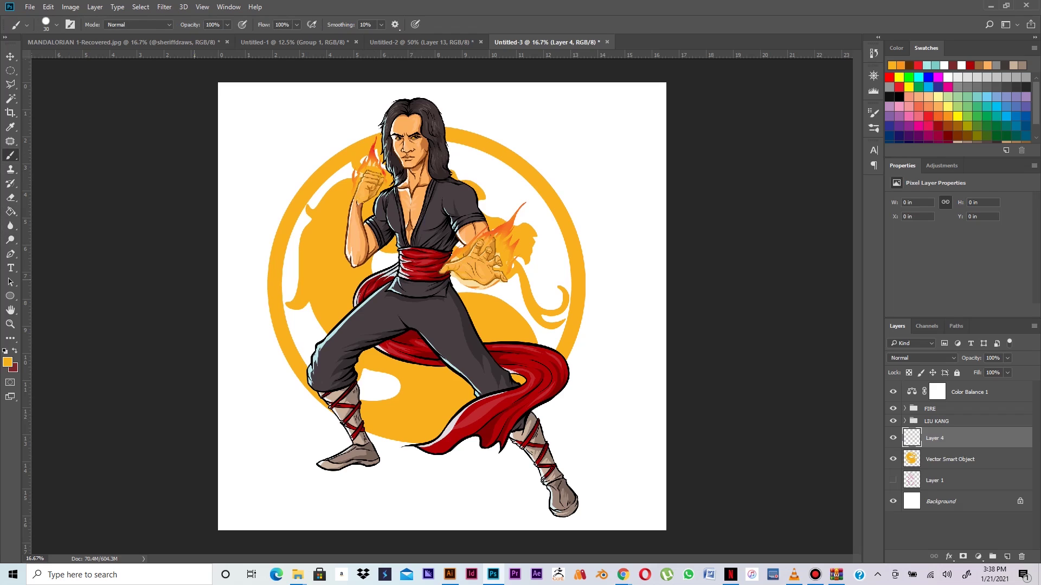
key(d)
key(x)
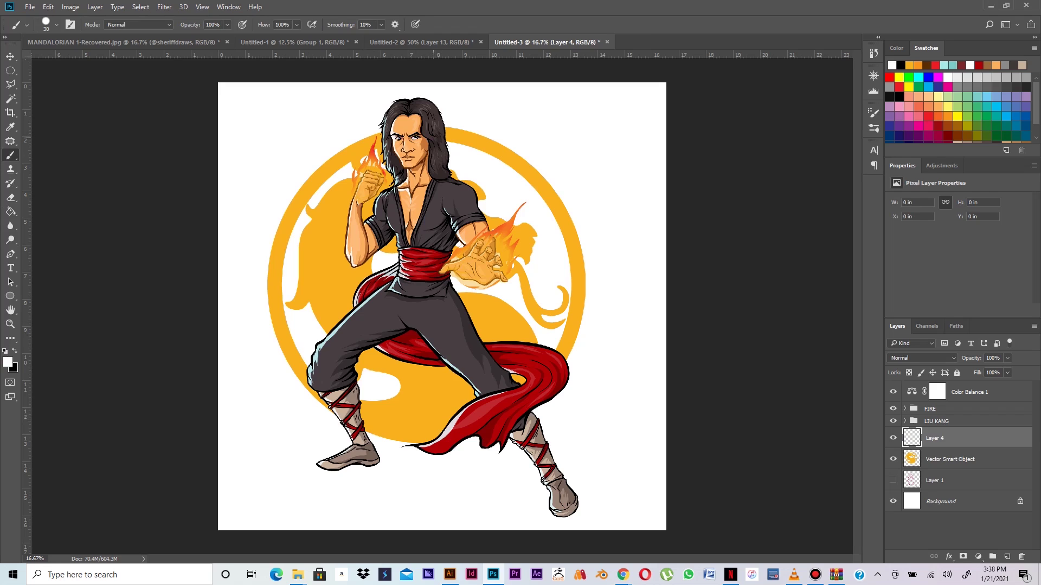
drag(398, 137, 425, 134)
click(950, 459)
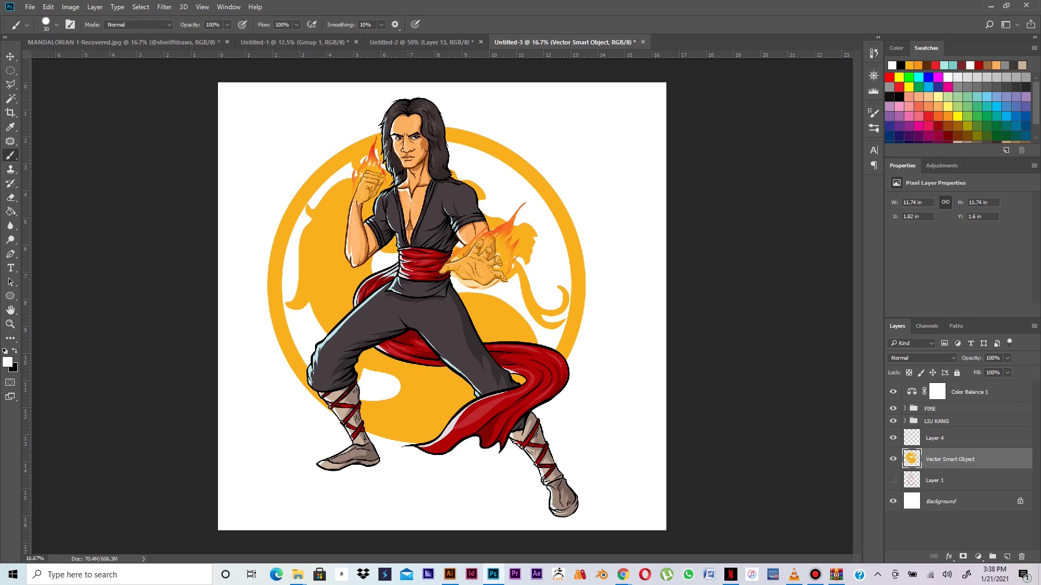
double_click(935, 438)
text(EYES)
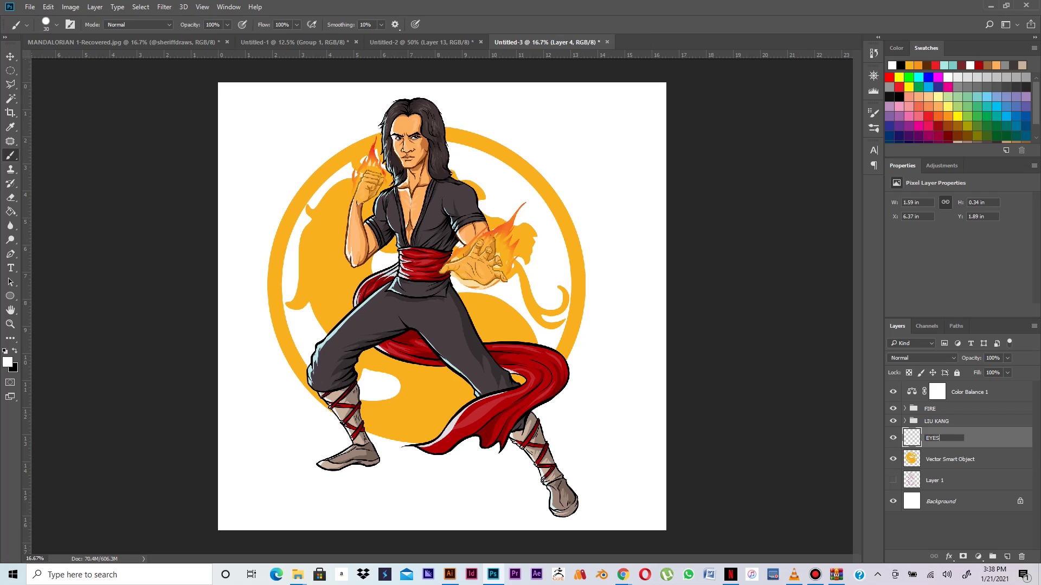
Step: Move the EYES layer into the LIU KANG group, collapse the group and select the dragon emblem layer
click(904, 421)
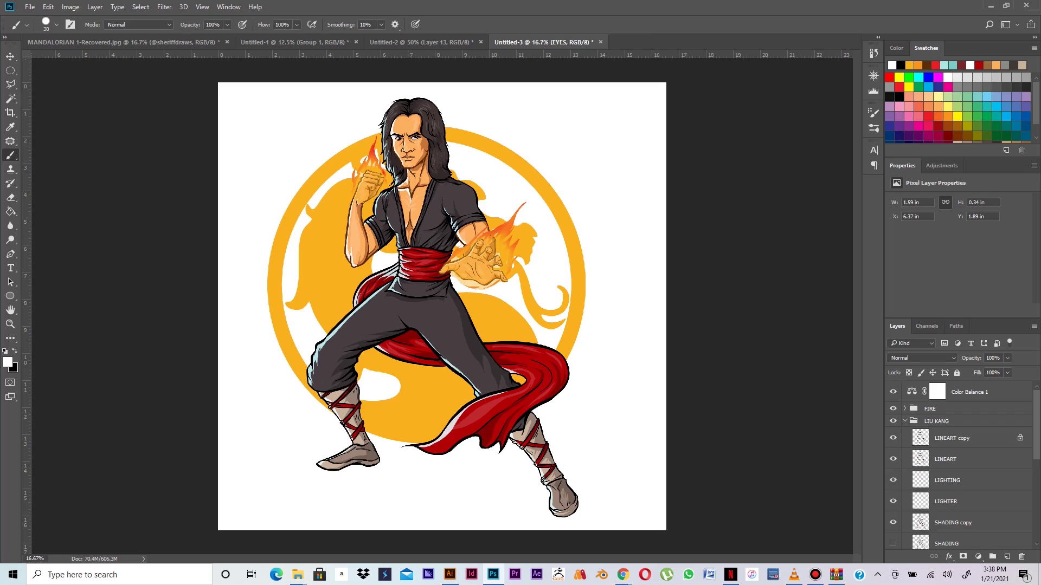
scroll(959, 465, down, 5)
drag(949, 489, 948, 478)
scroll(959, 465, up, 5)
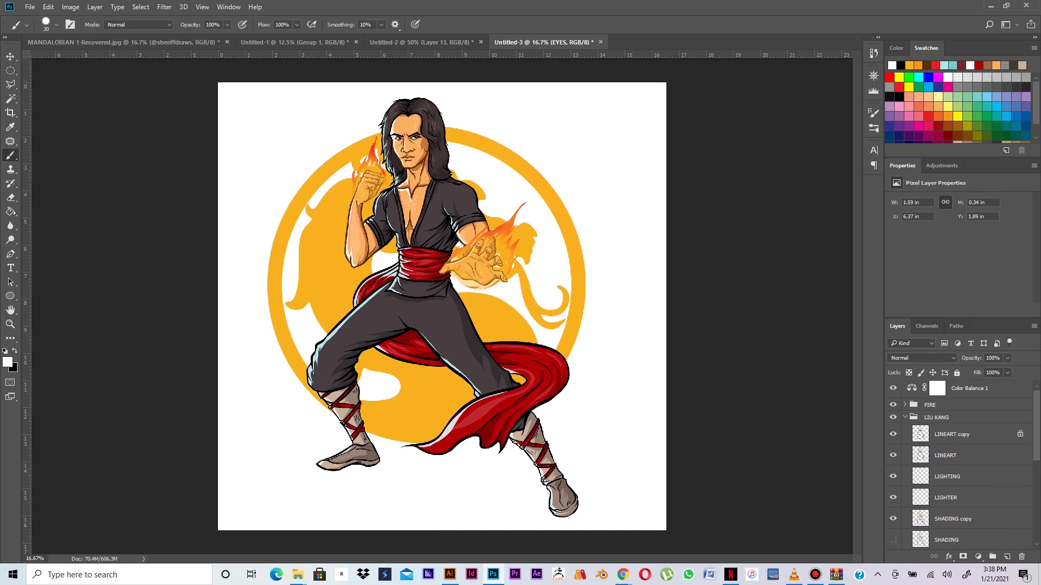
click(904, 418)
click(950, 438)
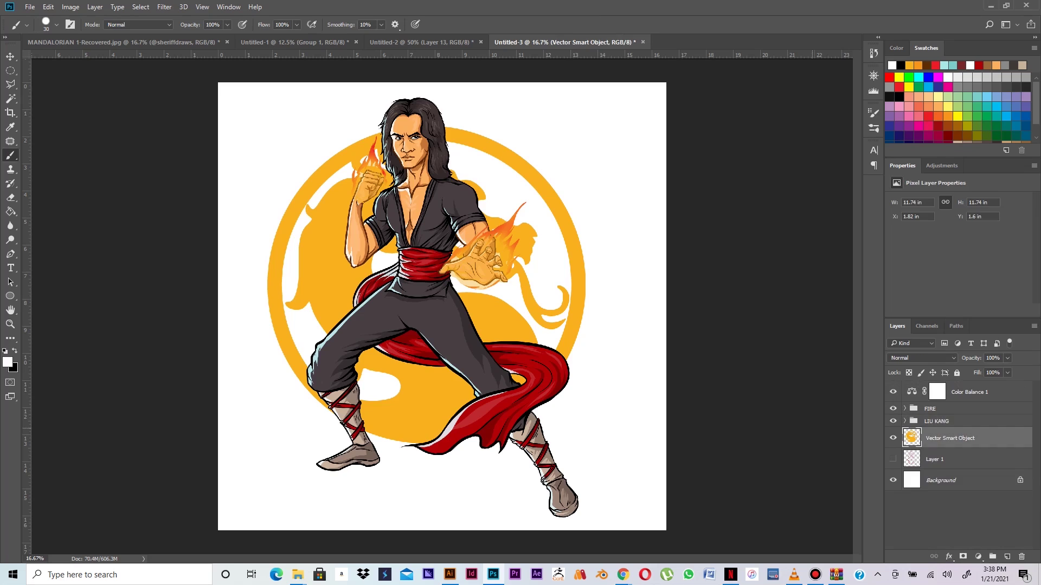
key(v)
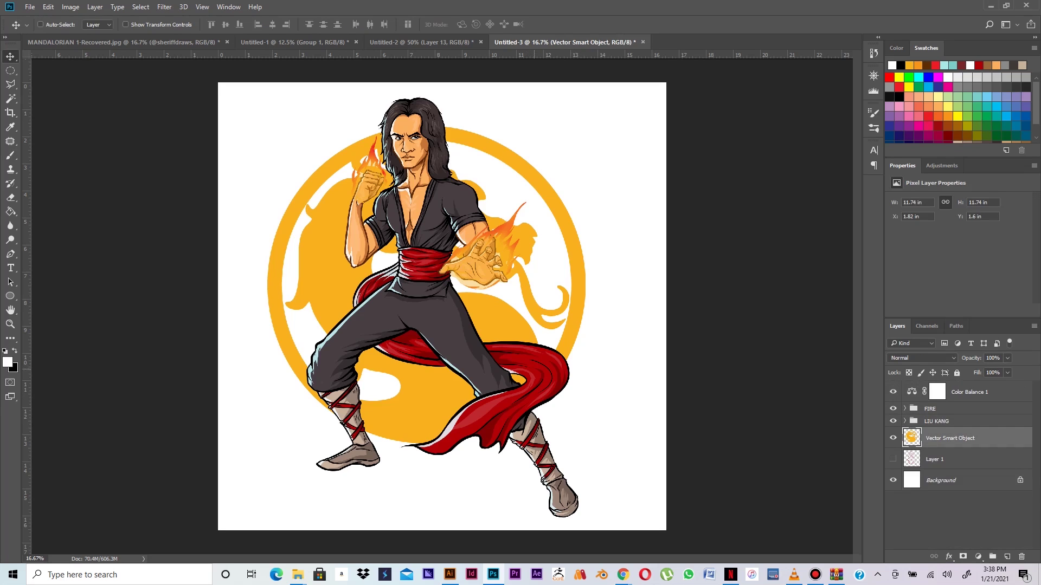
key(ctrl+minus)
key(ctrl+minus)
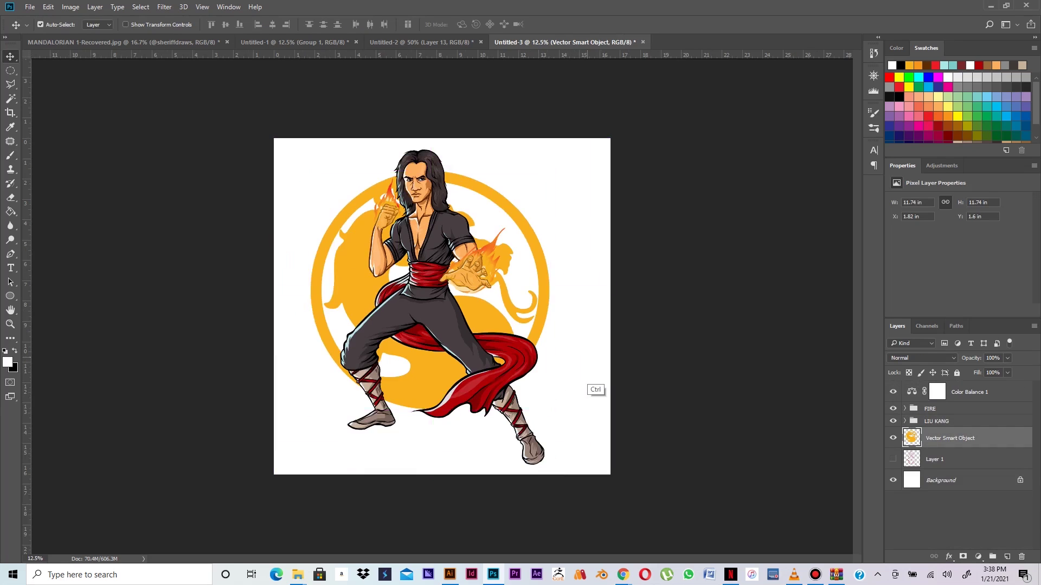
key(ctrl+plus)
key(ctrl+plus)
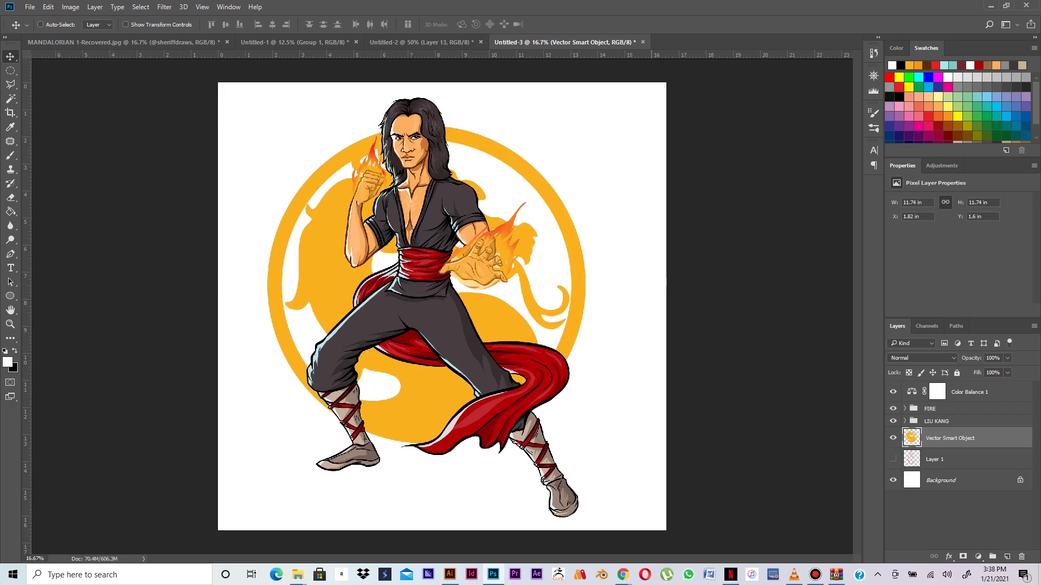
Step: Scale the dragon emblem down to about 2.14 in wide and place it in the upper-right corner of the canvas
key(ctrl+t)
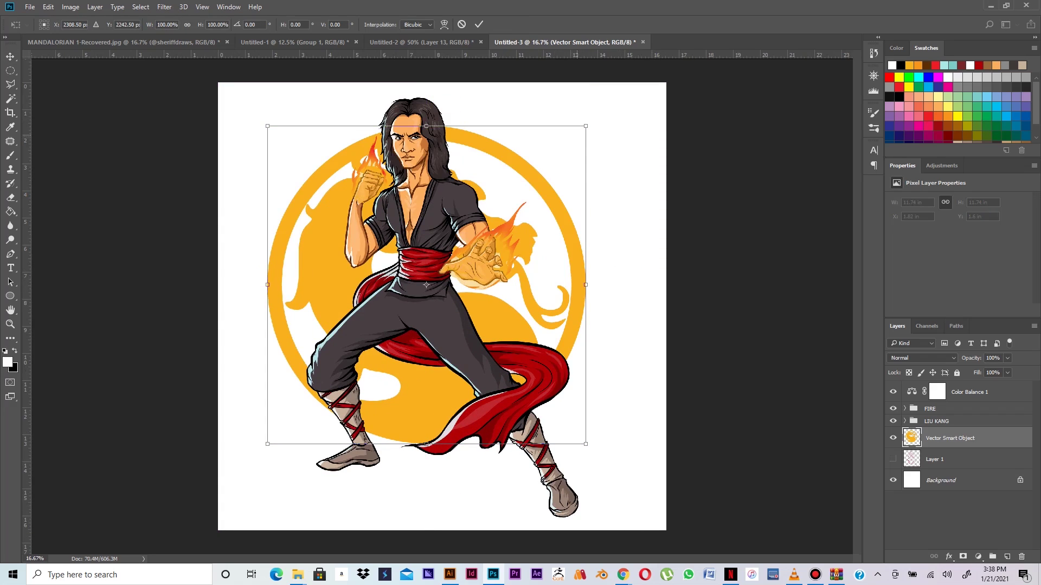
drag(586, 126, 362, 349)
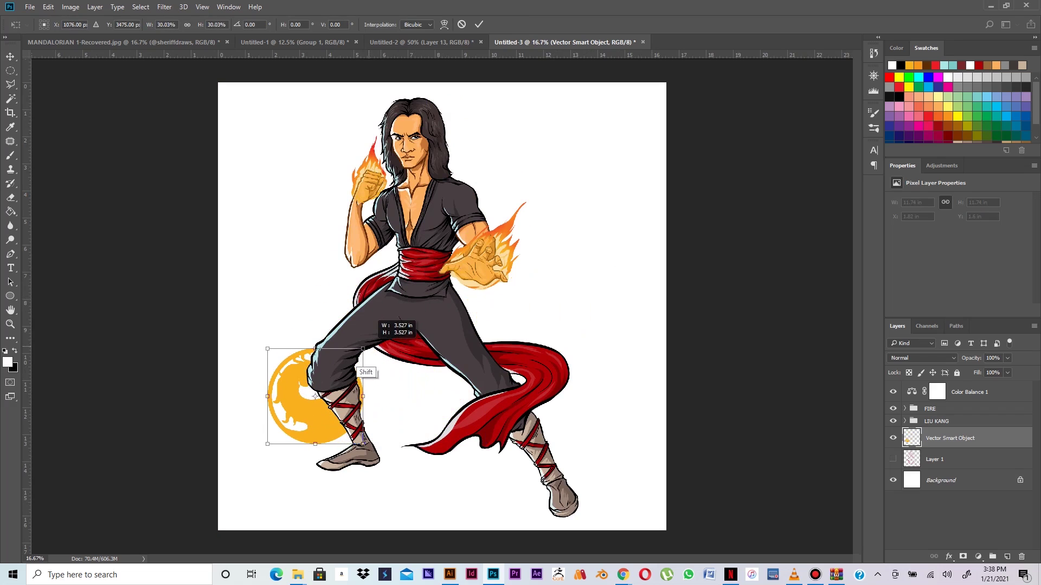
drag(315, 396, 611, 164)
drag(652, 90, 632, 109)
drag(609, 163, 629, 119)
key(Return)
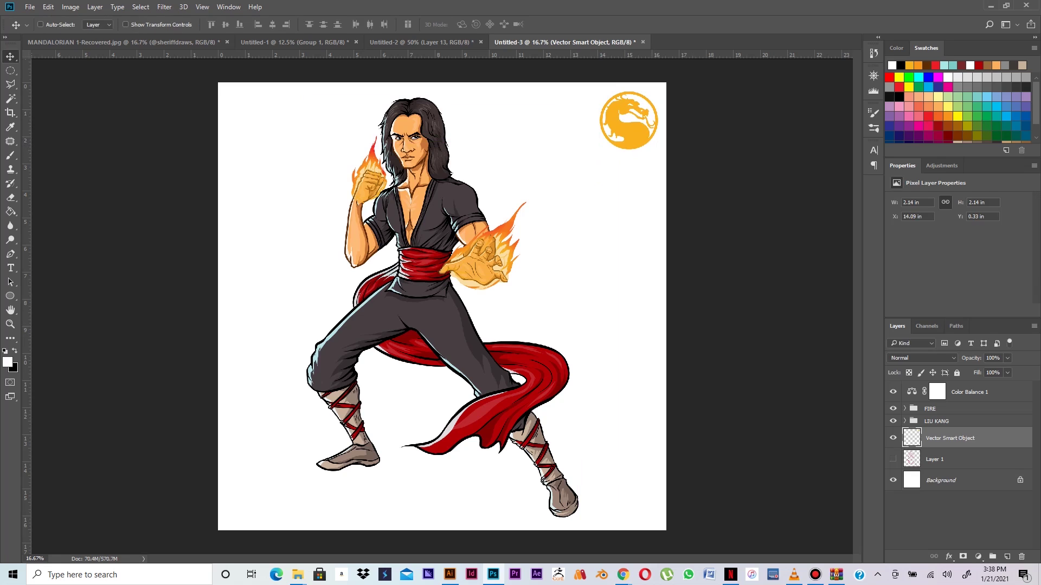
Step: Move the FIRE and LIU KANG groups together slightly downward on the canvas
click(936, 422)
ctrl+click(936, 409)
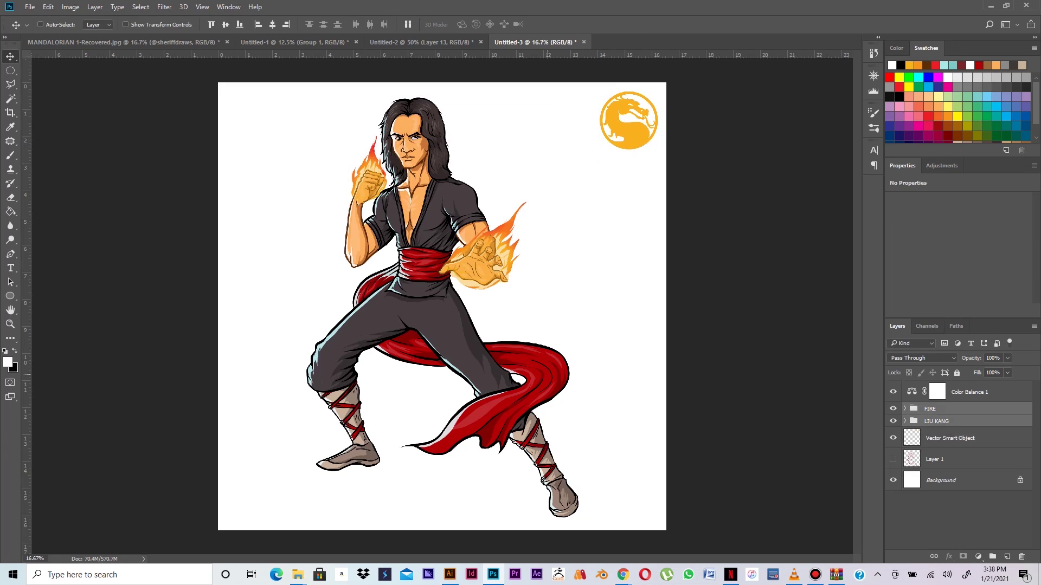
key(shift+Down)
key(shift+Down)
key(shift+Down)
key(shift+Down)
key(shift+Down)
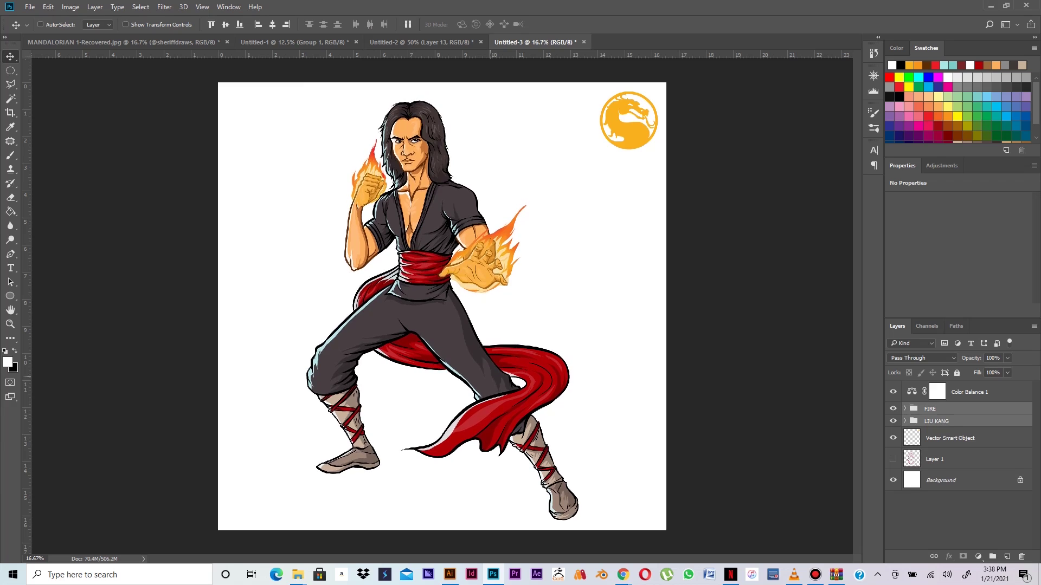
key(shift+Down)
key(shift+Down)
key(shift+Down)
key(shift+Down)
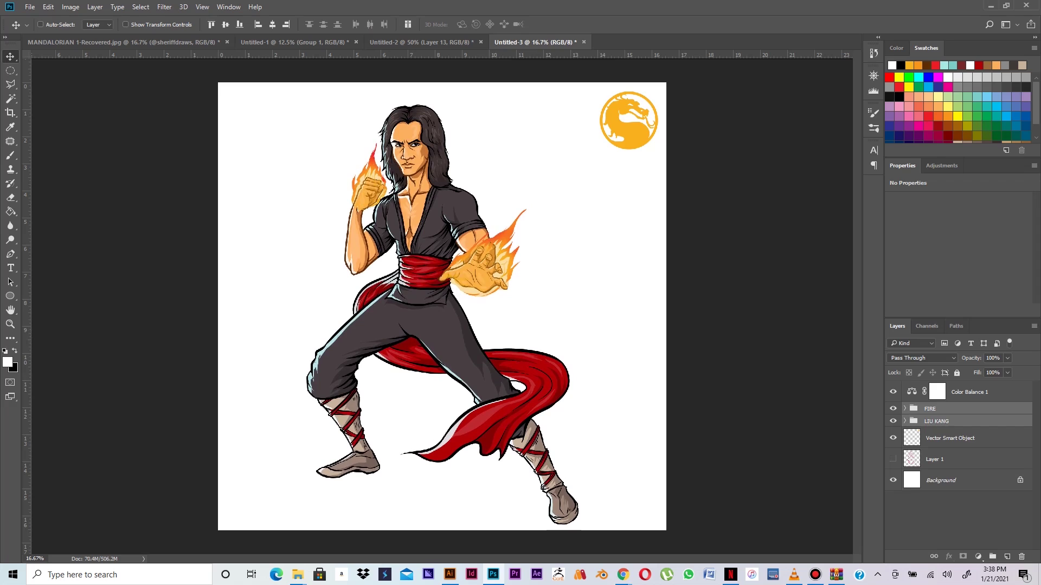
Step: Toggle the dragon emblem layer's visibility off and on to check it, and rename the layer MK LOGO
click(950, 438)
click(893, 438)
click(893, 438)
double_click(950, 438)
text(MK LOGO)
key(Return)
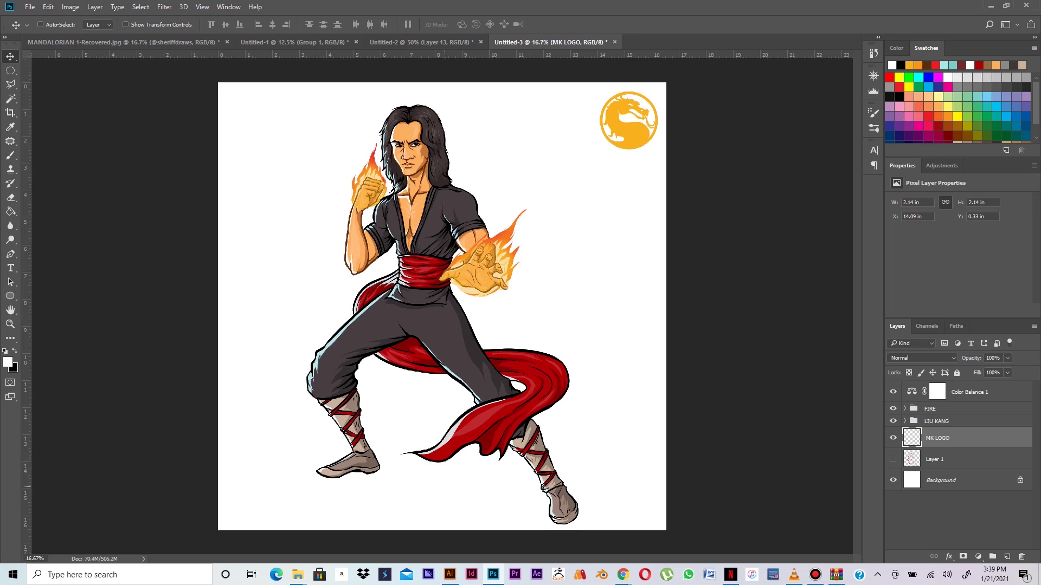